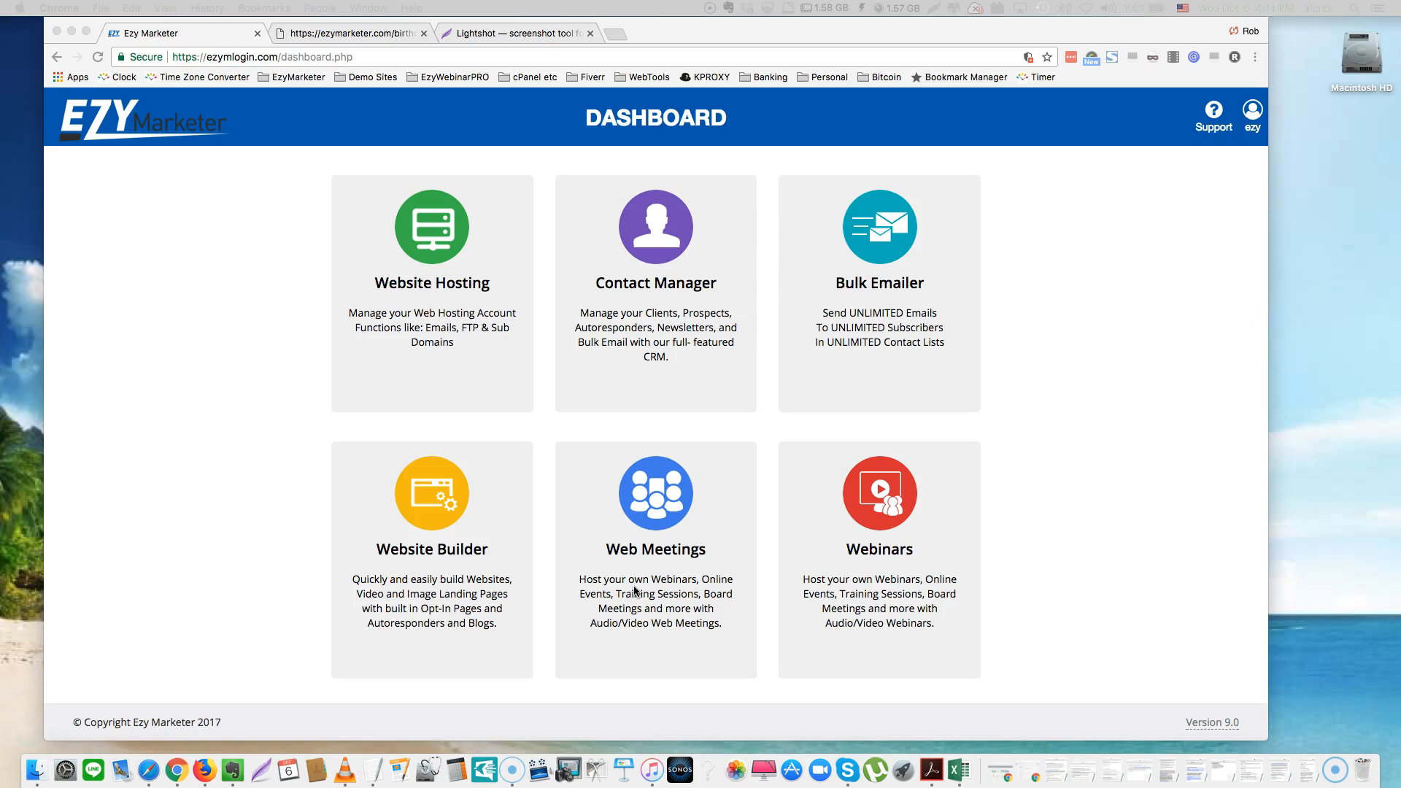
# Visit the Web Hosting overview, then return to the dashboard and dismiss the version update notice
pyautogui.click(875, 580)
pyautogui.click(430, 250)
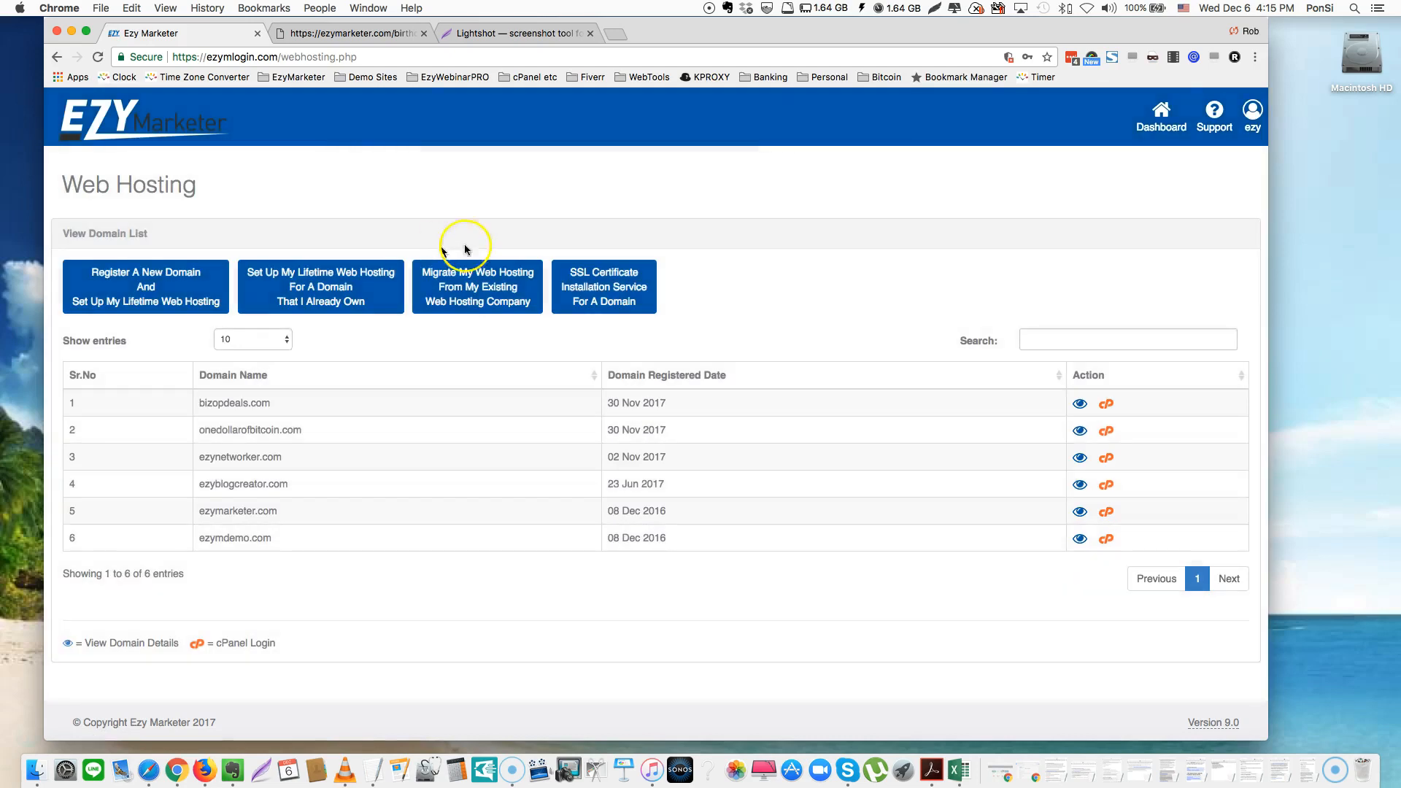
pyautogui.click(1163, 118)
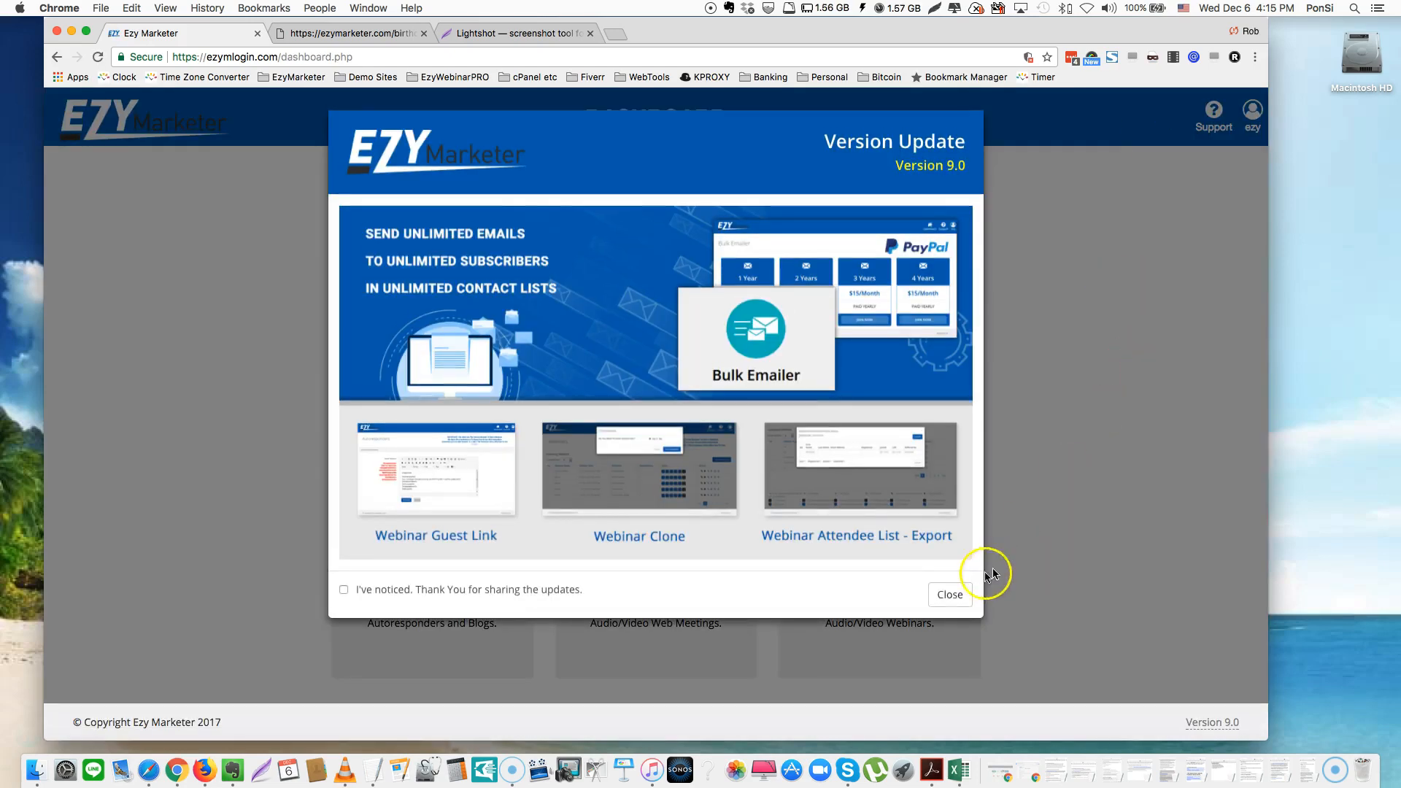
pyautogui.click(951, 595)
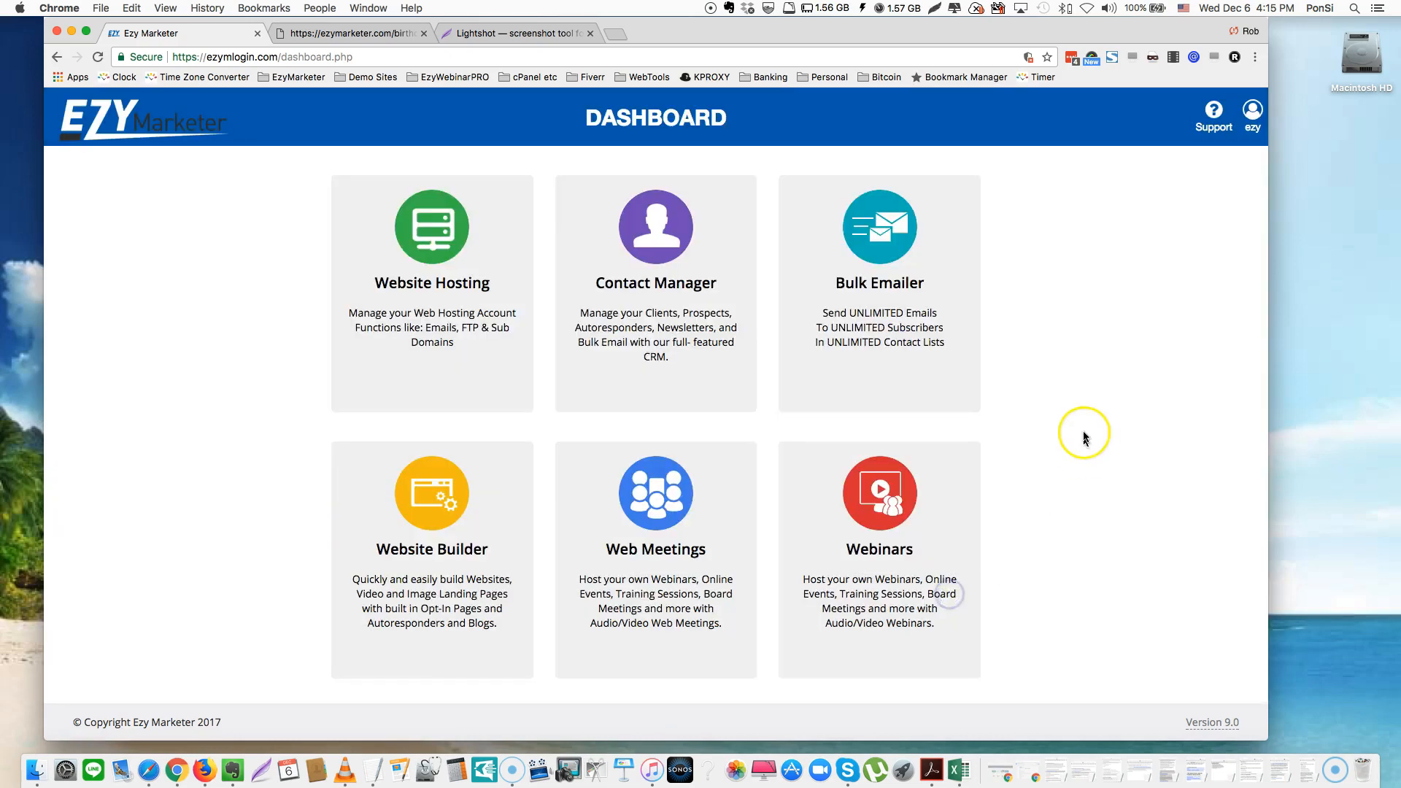
# Open the Website Builder, look over its starter template thumbnails, and go to existing websites
pyautogui.click(436, 577)
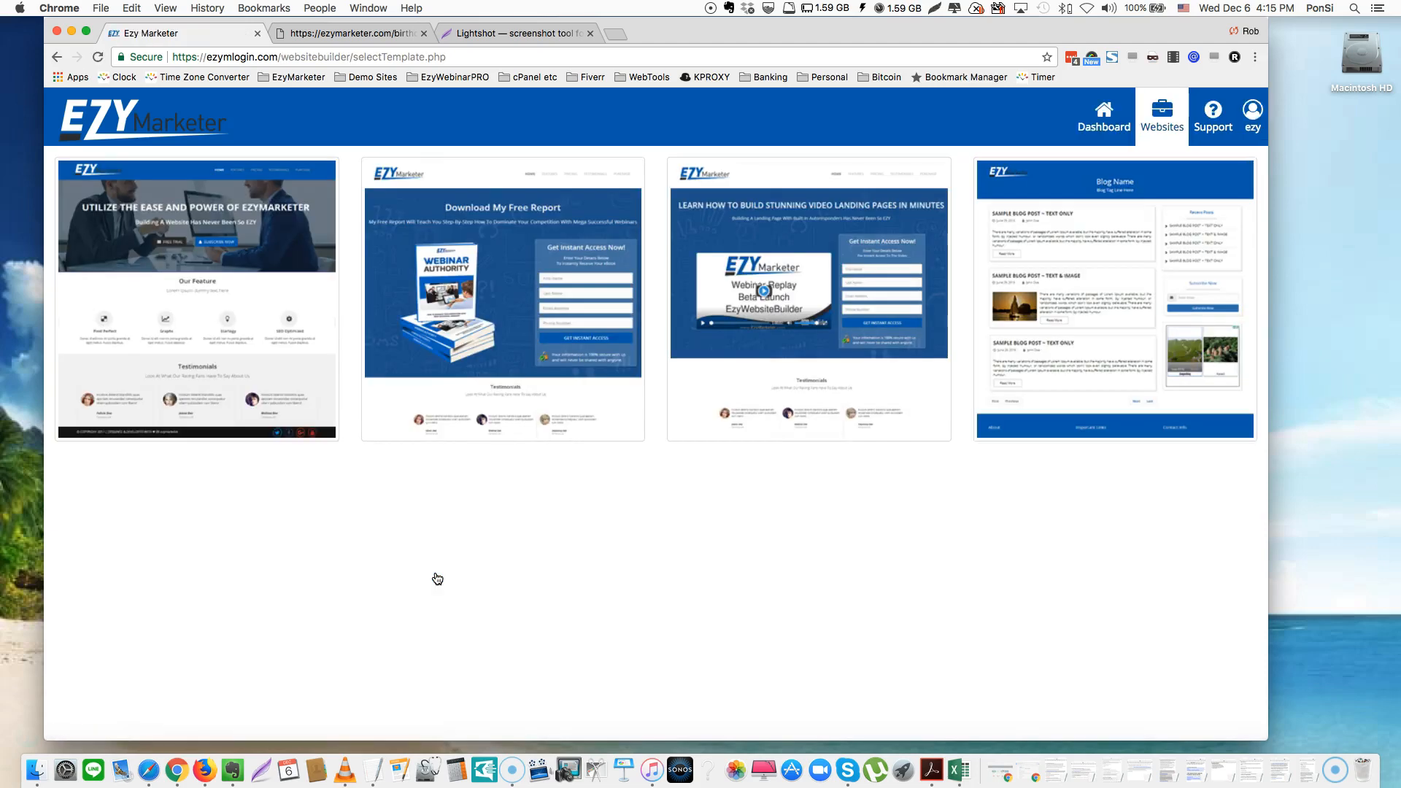
pyautogui.moveTo(201, 271)
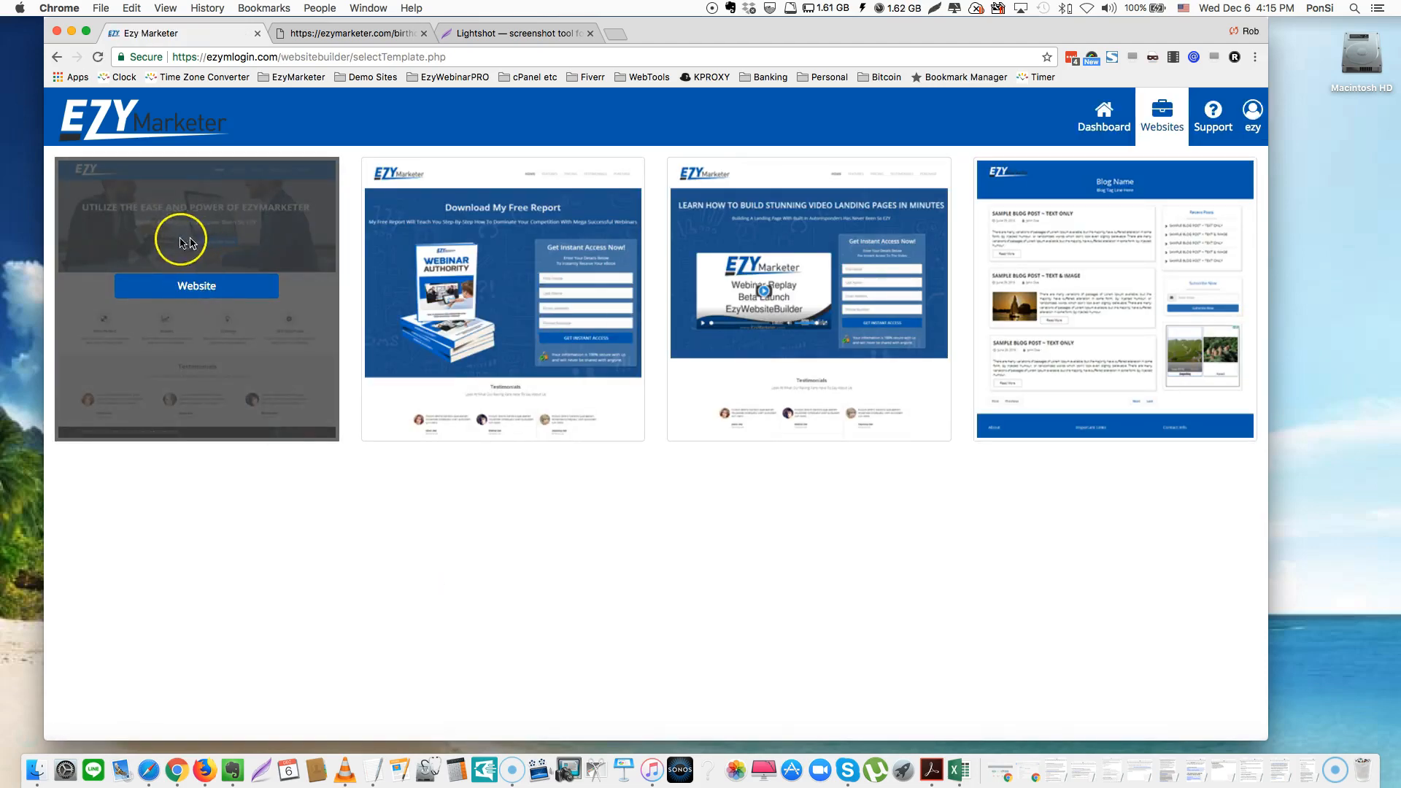
pyautogui.moveTo(496, 310)
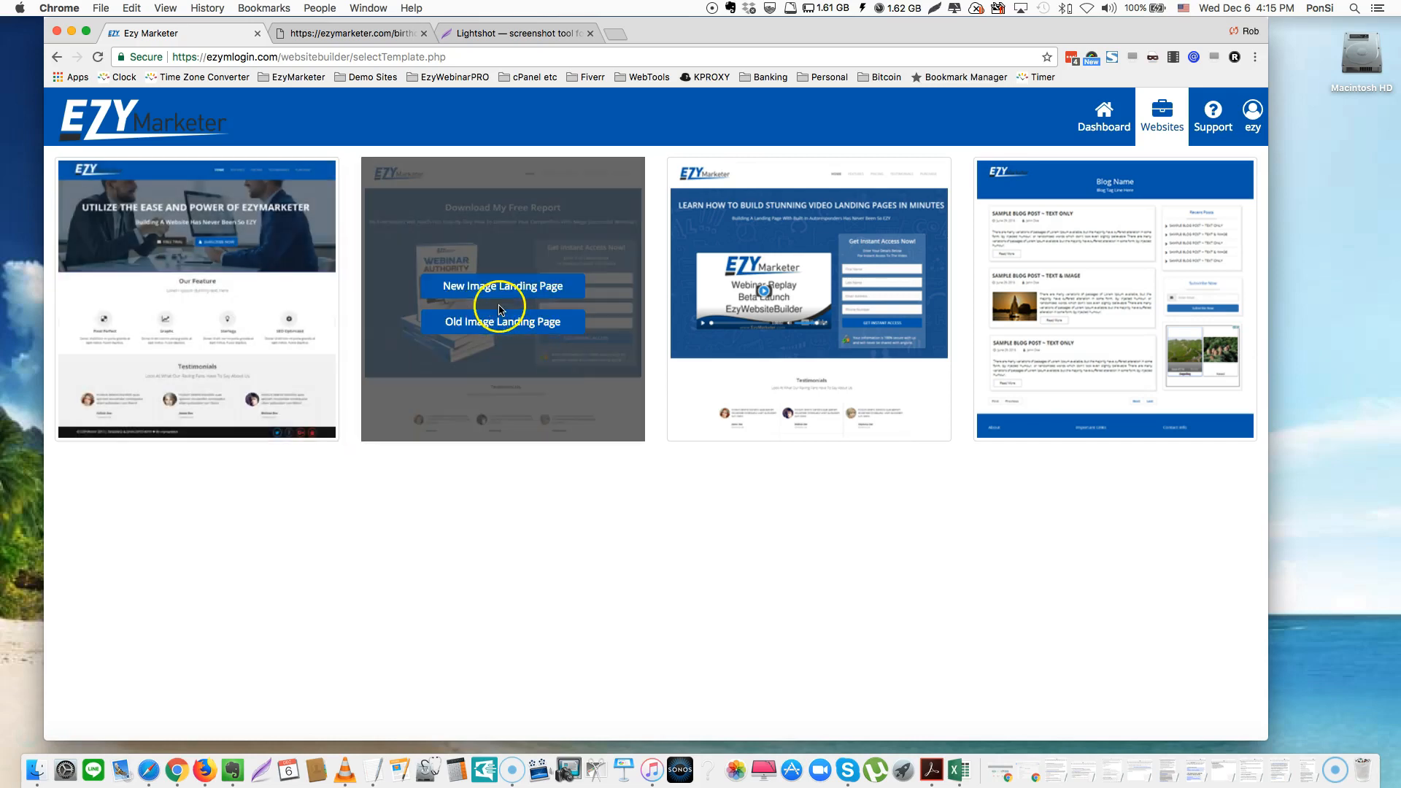
pyautogui.moveTo(1052, 273)
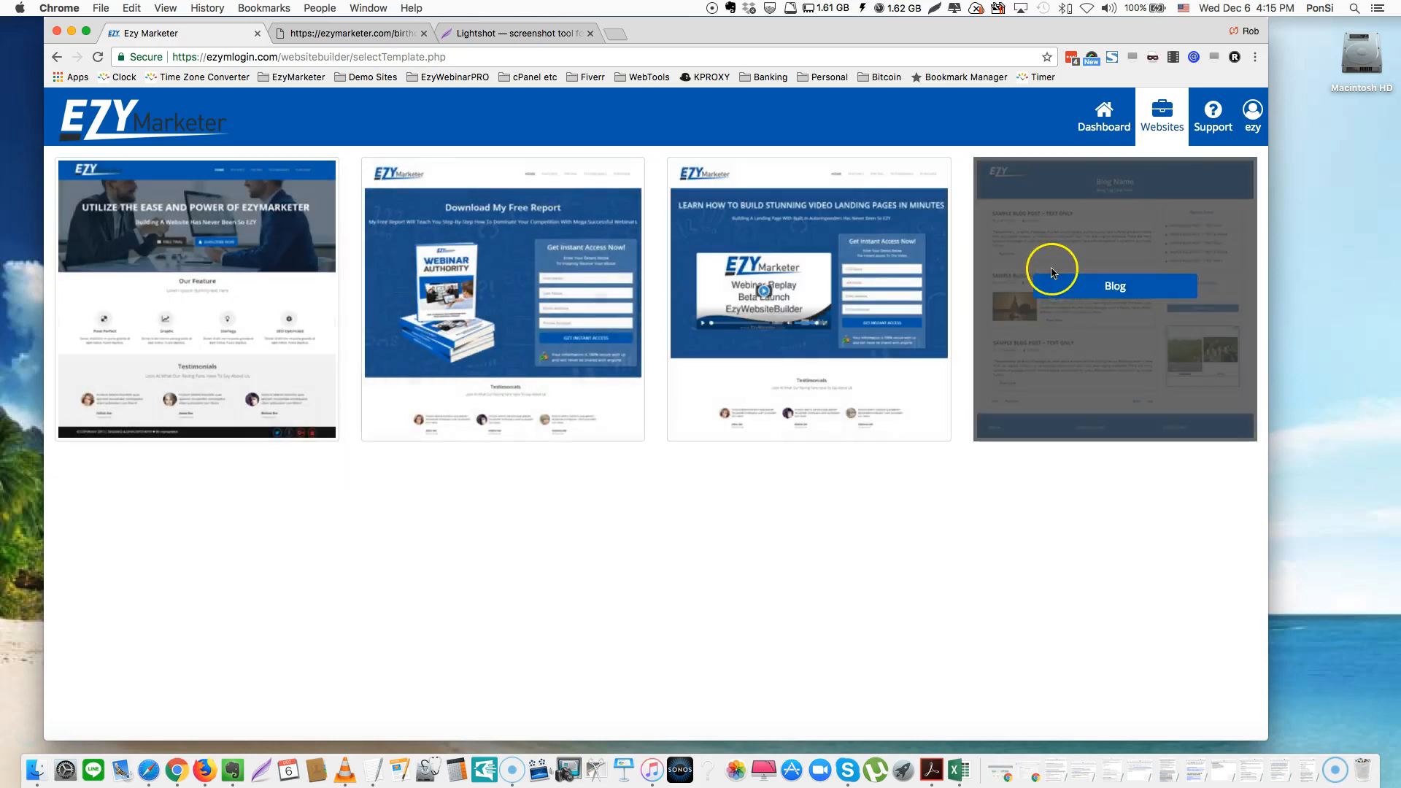
pyautogui.moveTo(264, 227)
pyautogui.click(202, 288)
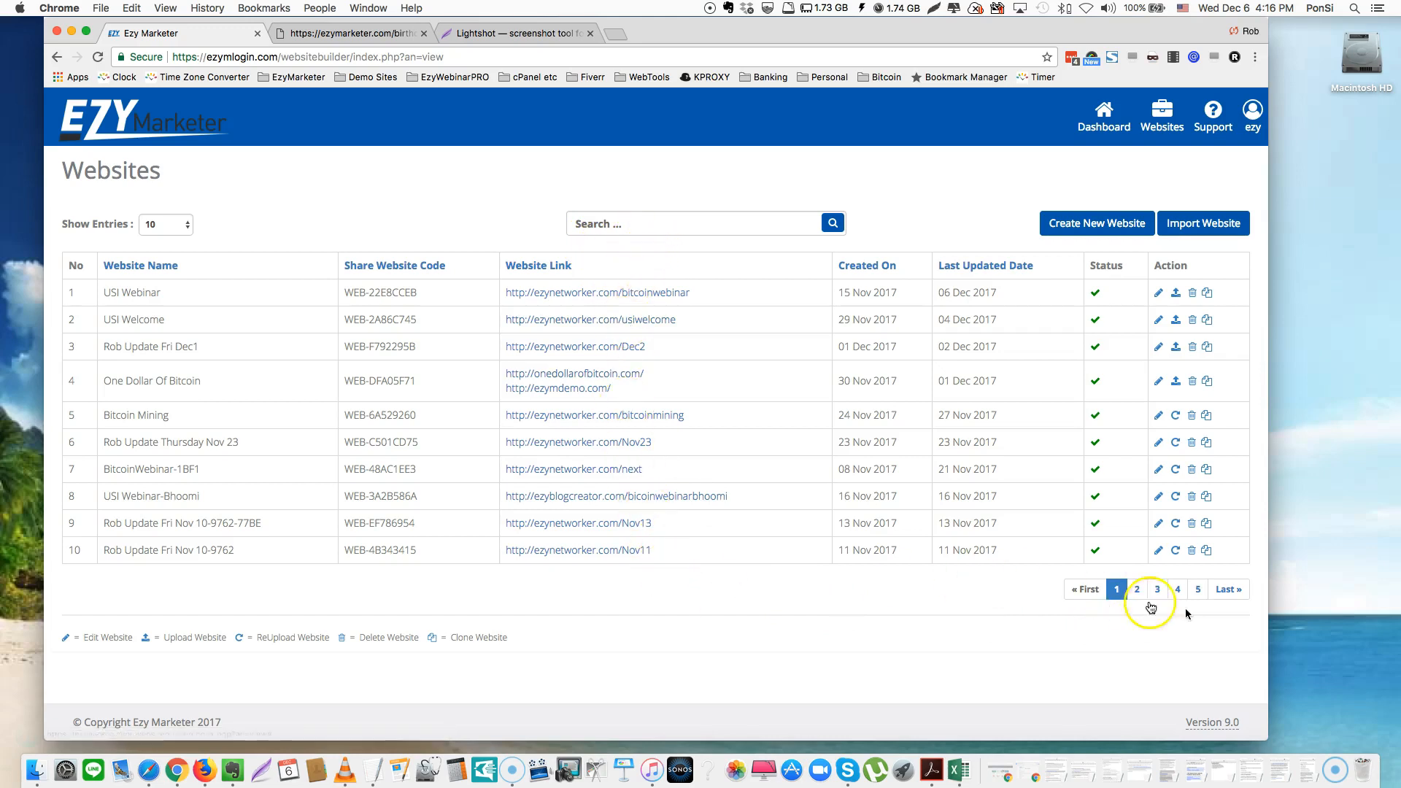
# Show page 2 of the saved websites list, entries 11–20, including the Happy Birthday site
pyautogui.click(1137, 591)
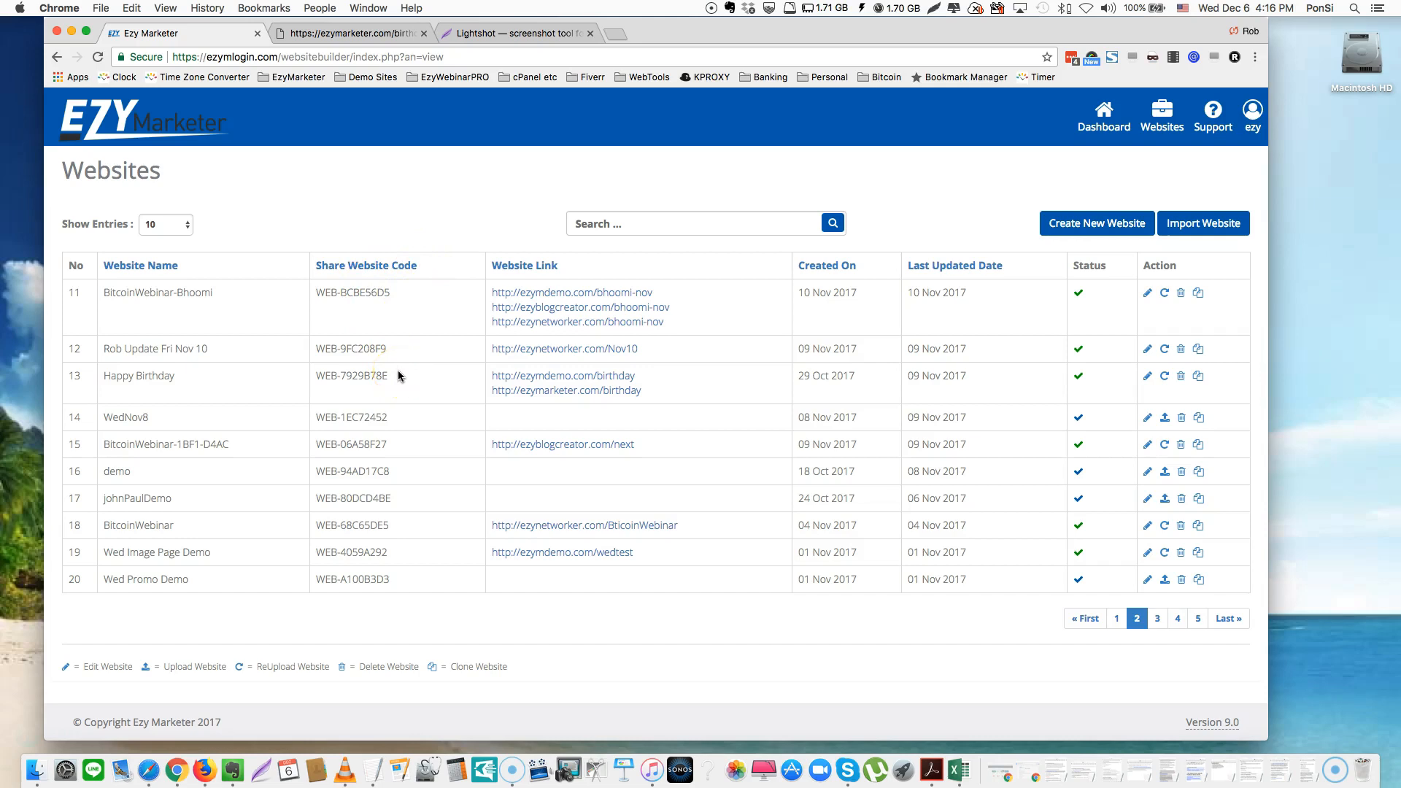
pyautogui.click(374, 374)
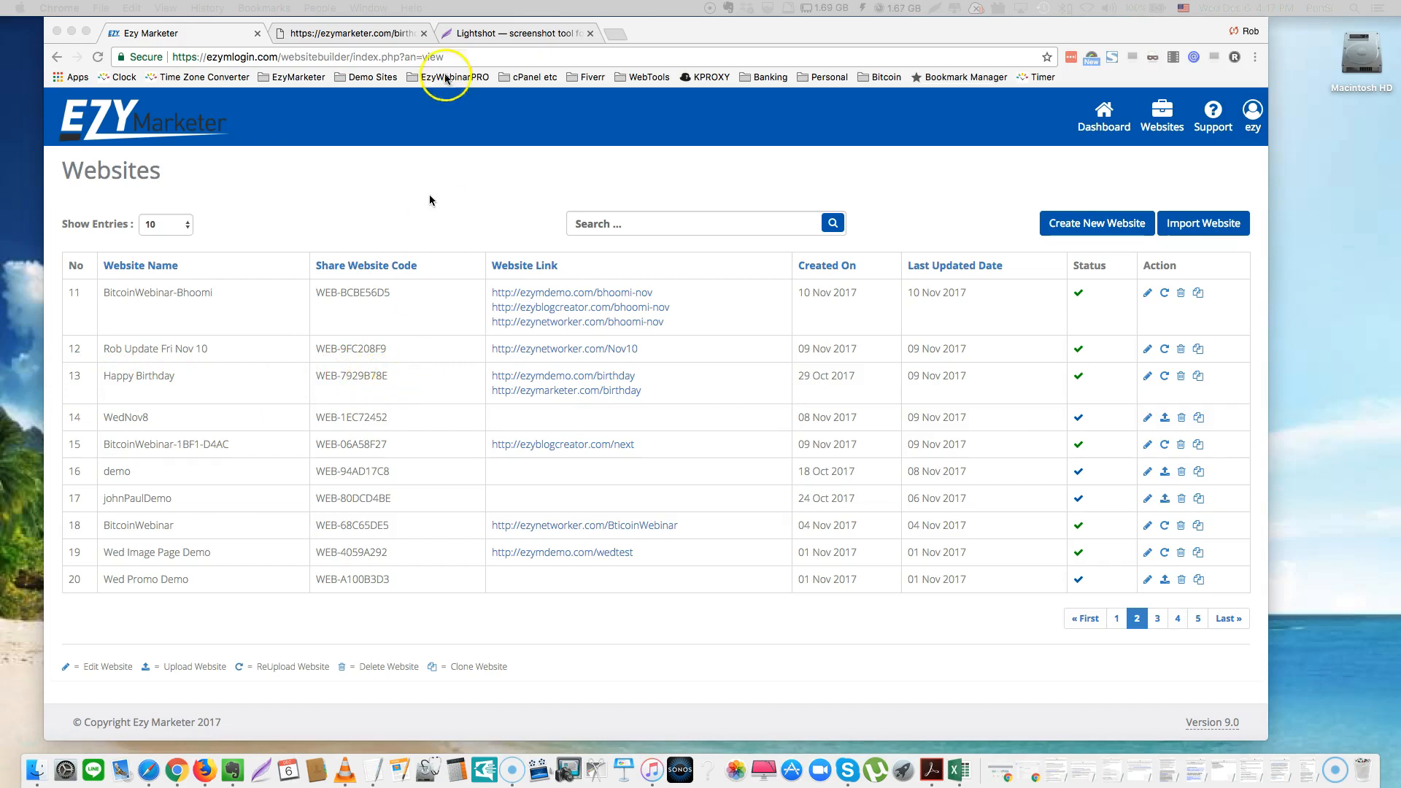
# Switch to the live ezymarketer.com/birthday tab and browse its banner, headings and video section
pyautogui.click(340, 32)
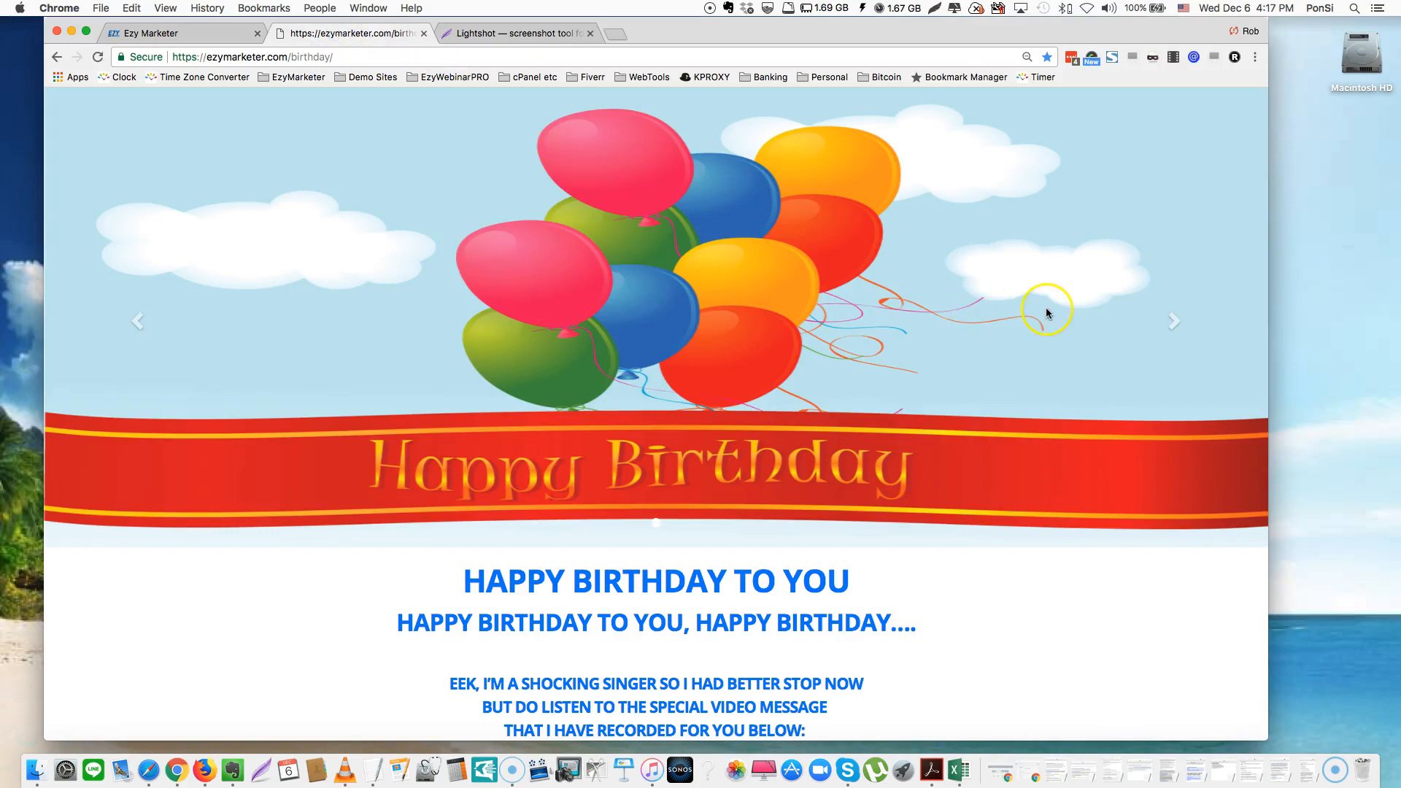
pyautogui.scroll(-4, 1046, 313)
pyautogui.scroll(-6, 1046, 313)
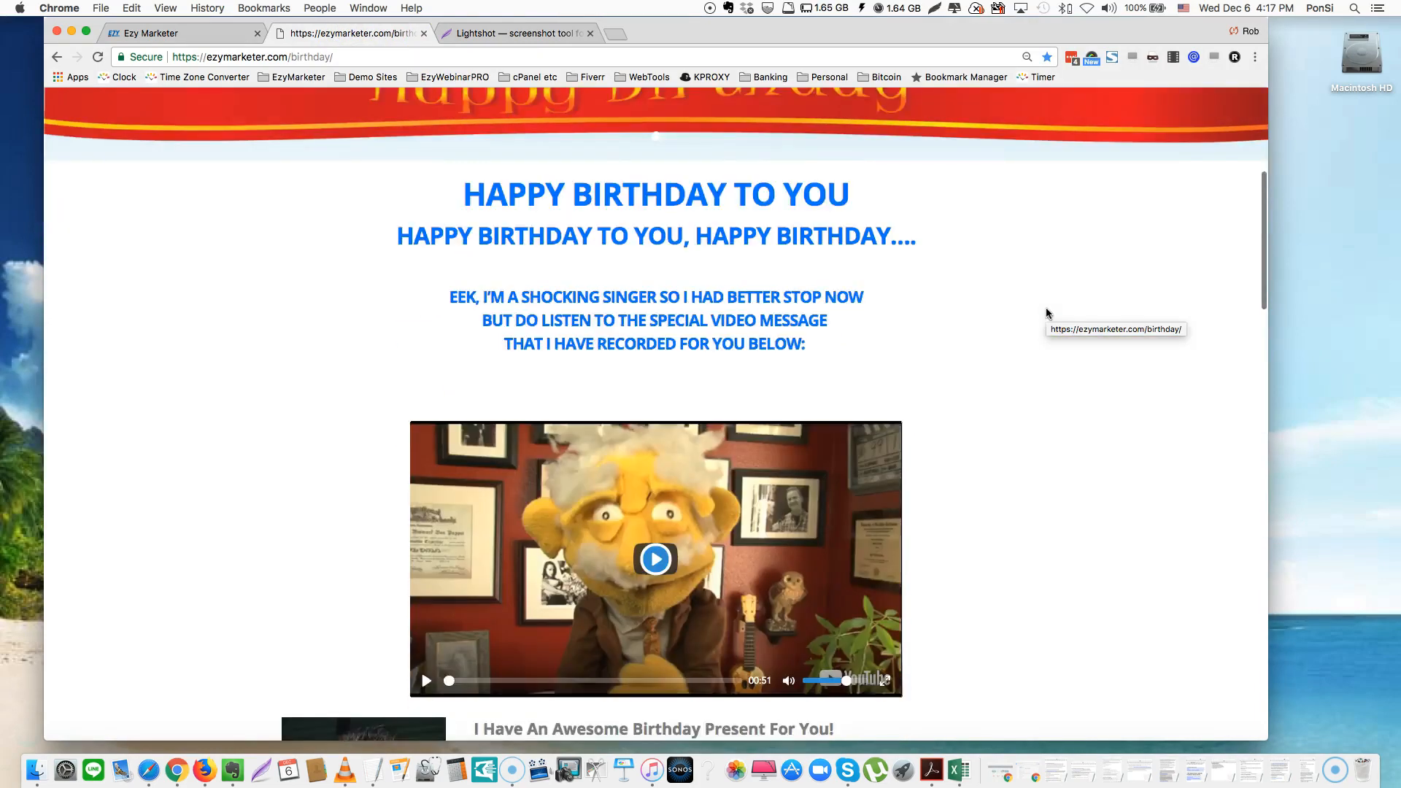
pyautogui.scroll(10, 1047, 313)
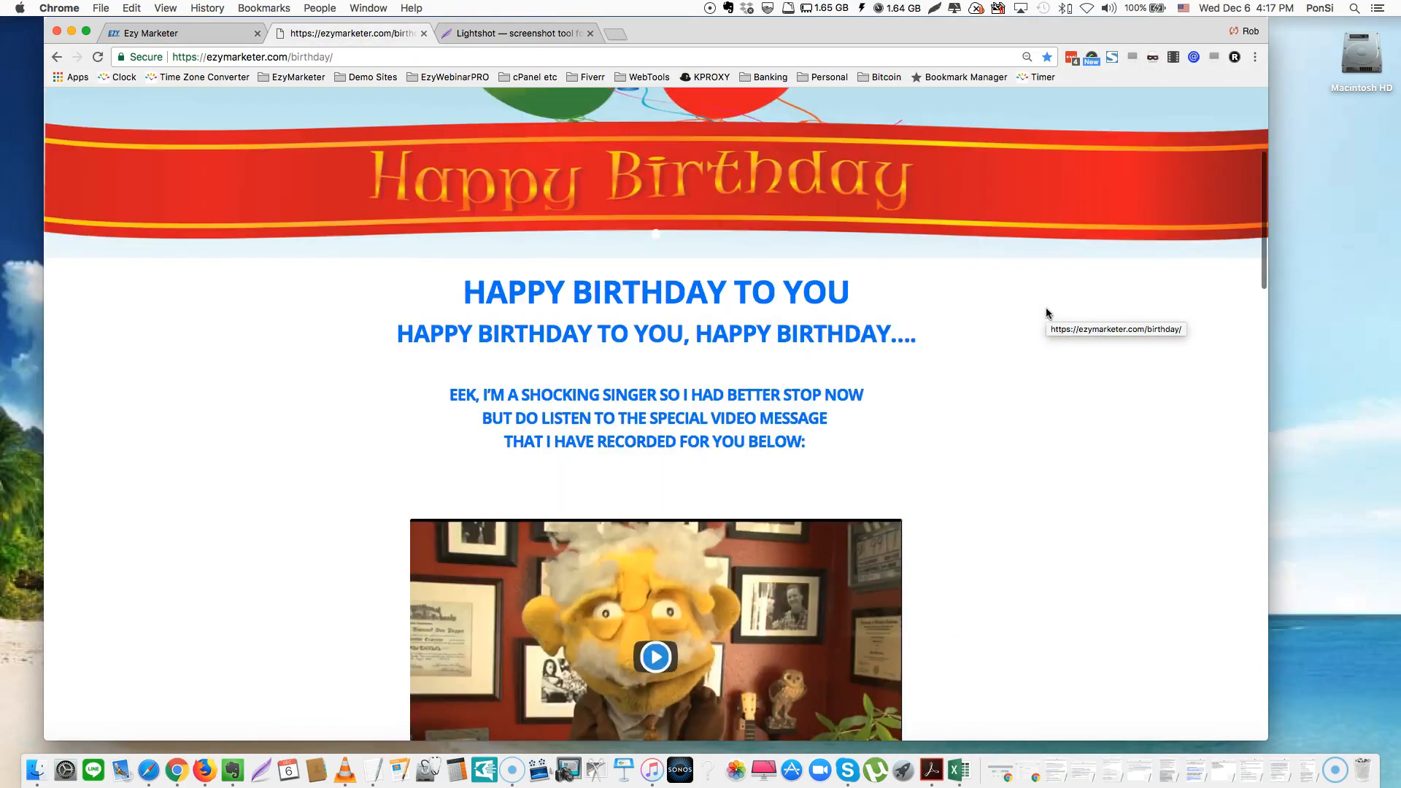
pyautogui.scroll(-6, 1046, 312)
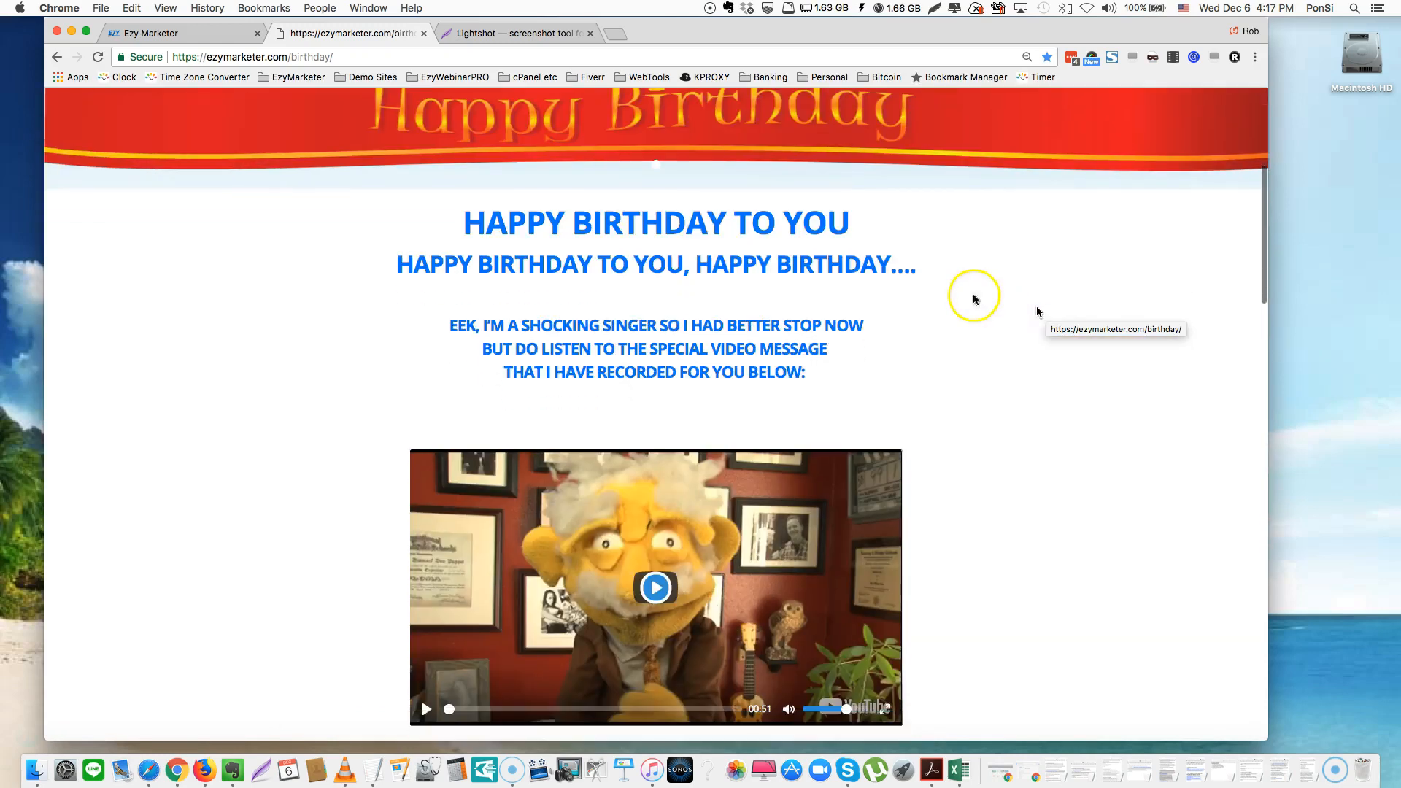
pyautogui.scroll(-3, 997, 306)
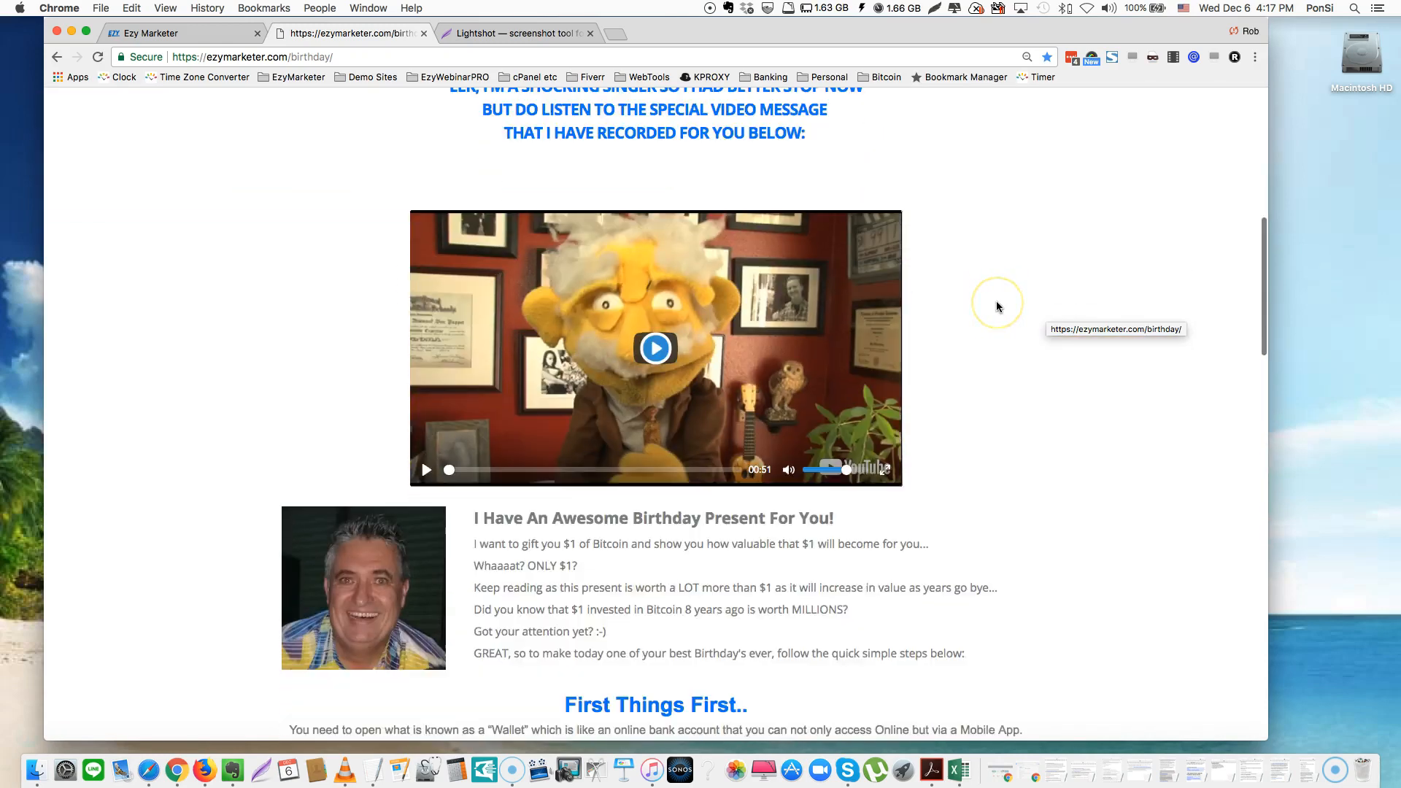
pyautogui.scroll(-1, 997, 307)
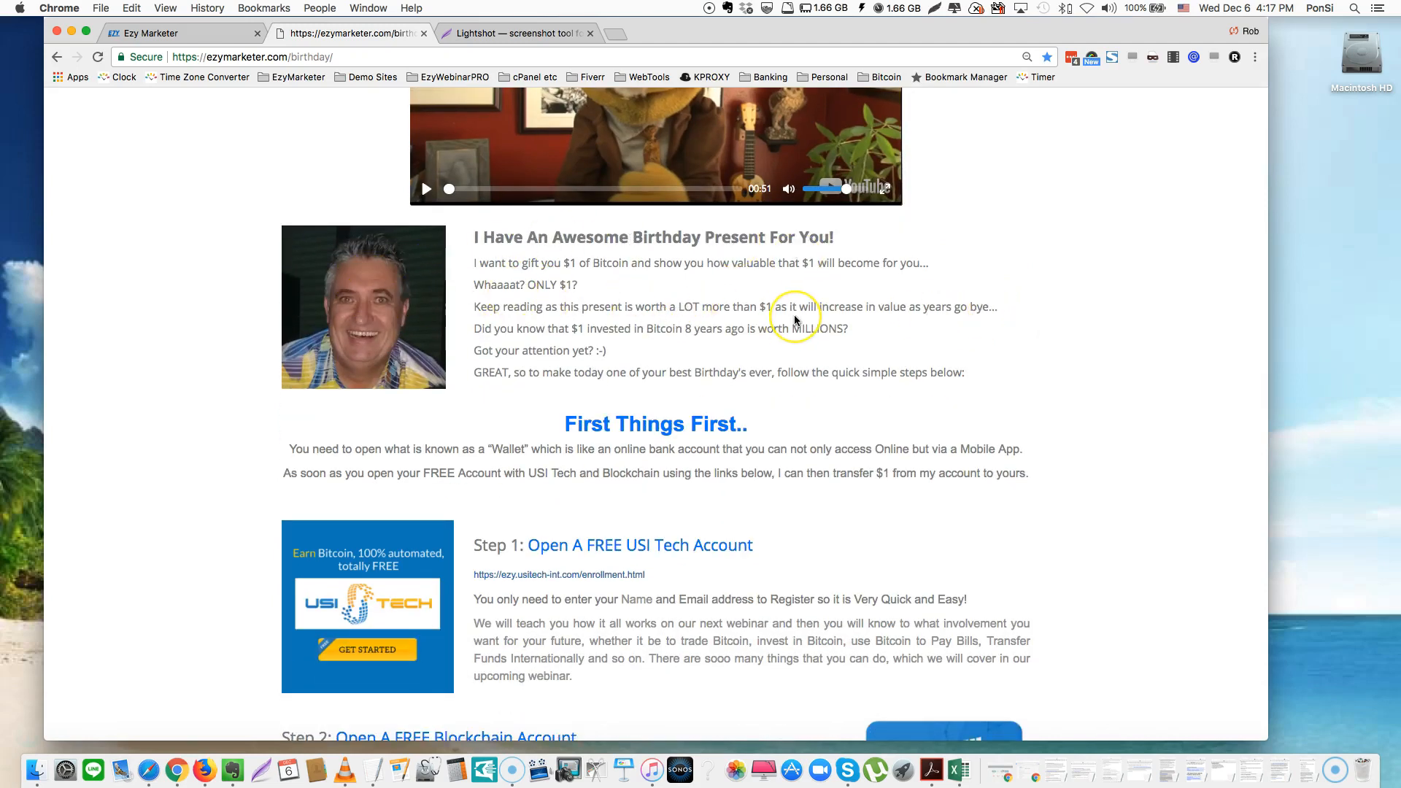
pyautogui.scroll(2, 796, 315)
pyautogui.scroll(3, 796, 320)
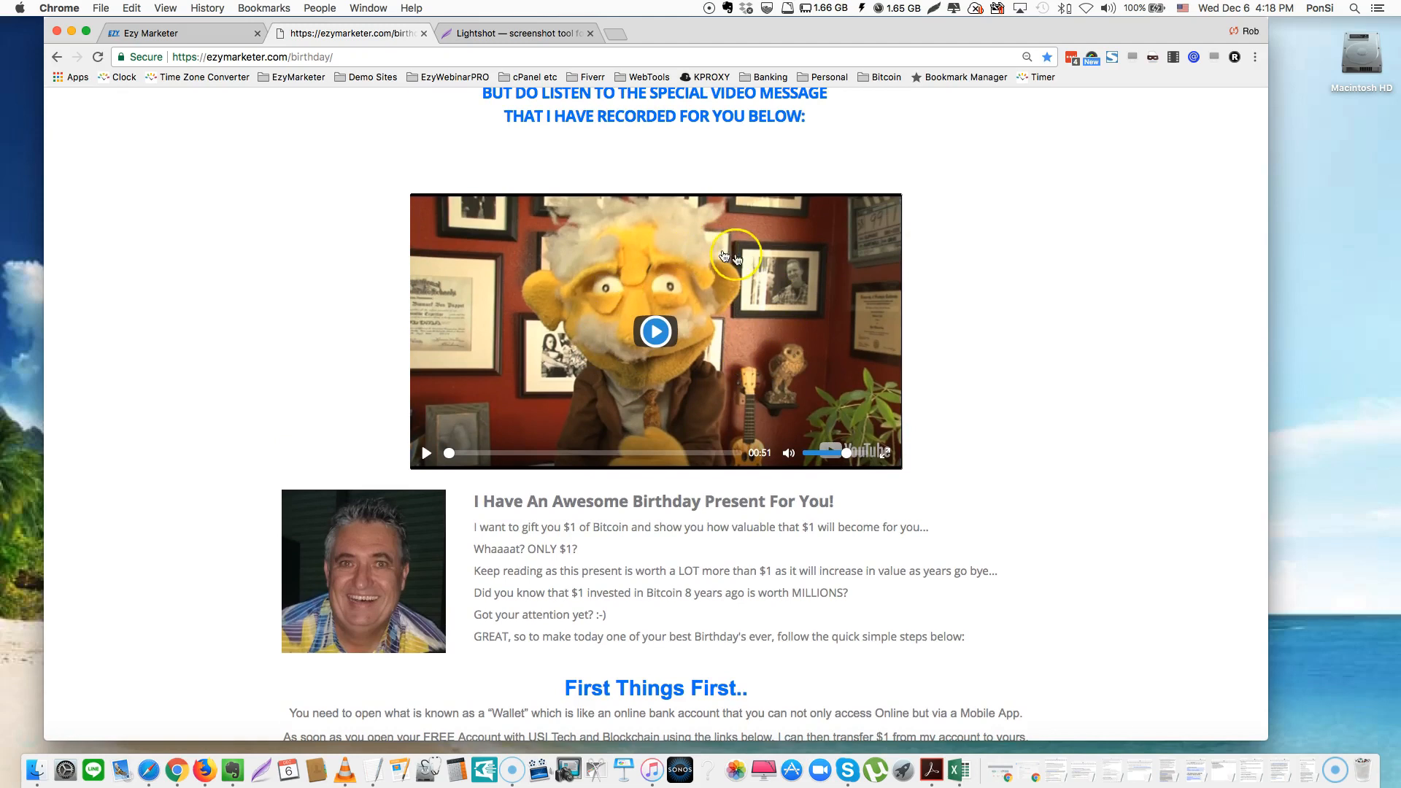
pyautogui.click(1019, 293)
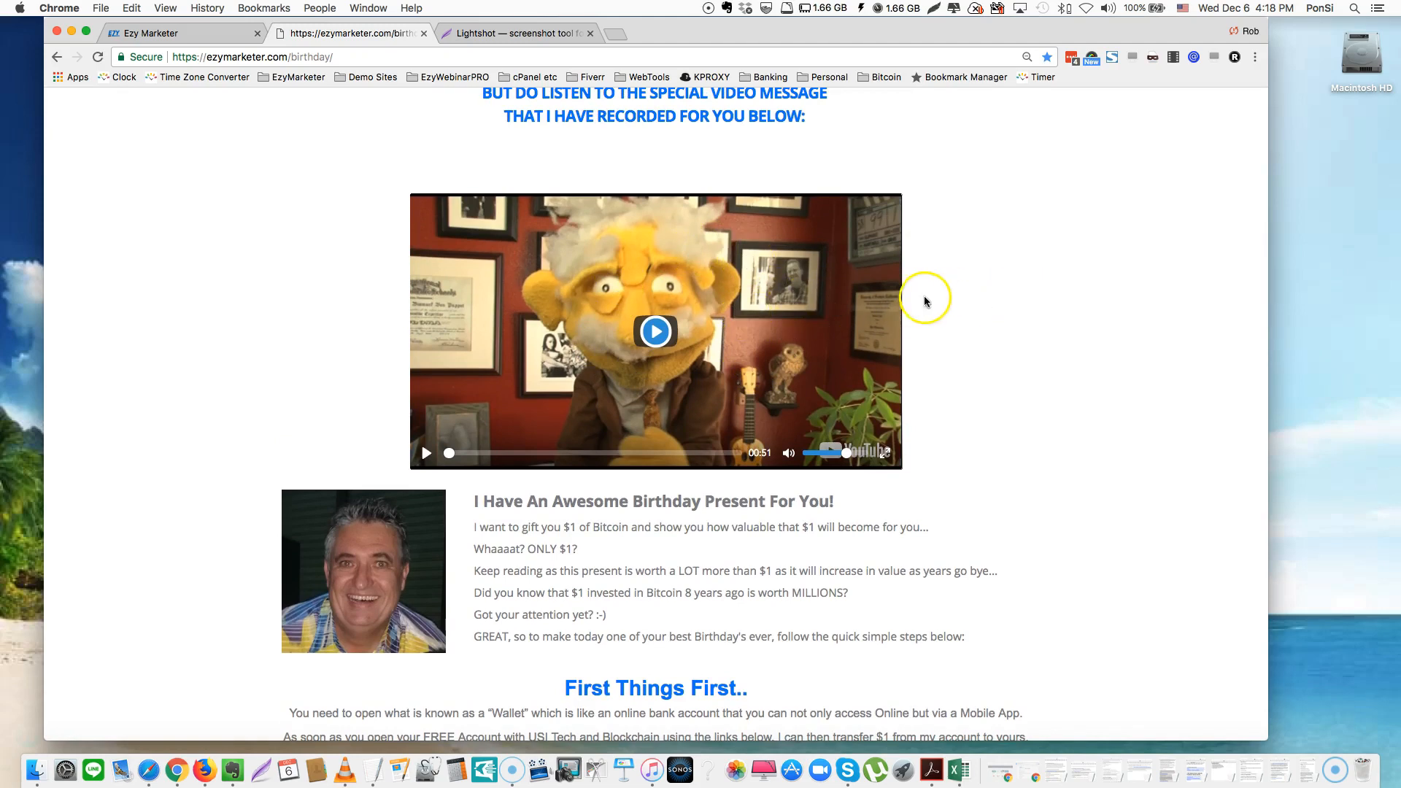
pyautogui.scroll(-3, 980, 316)
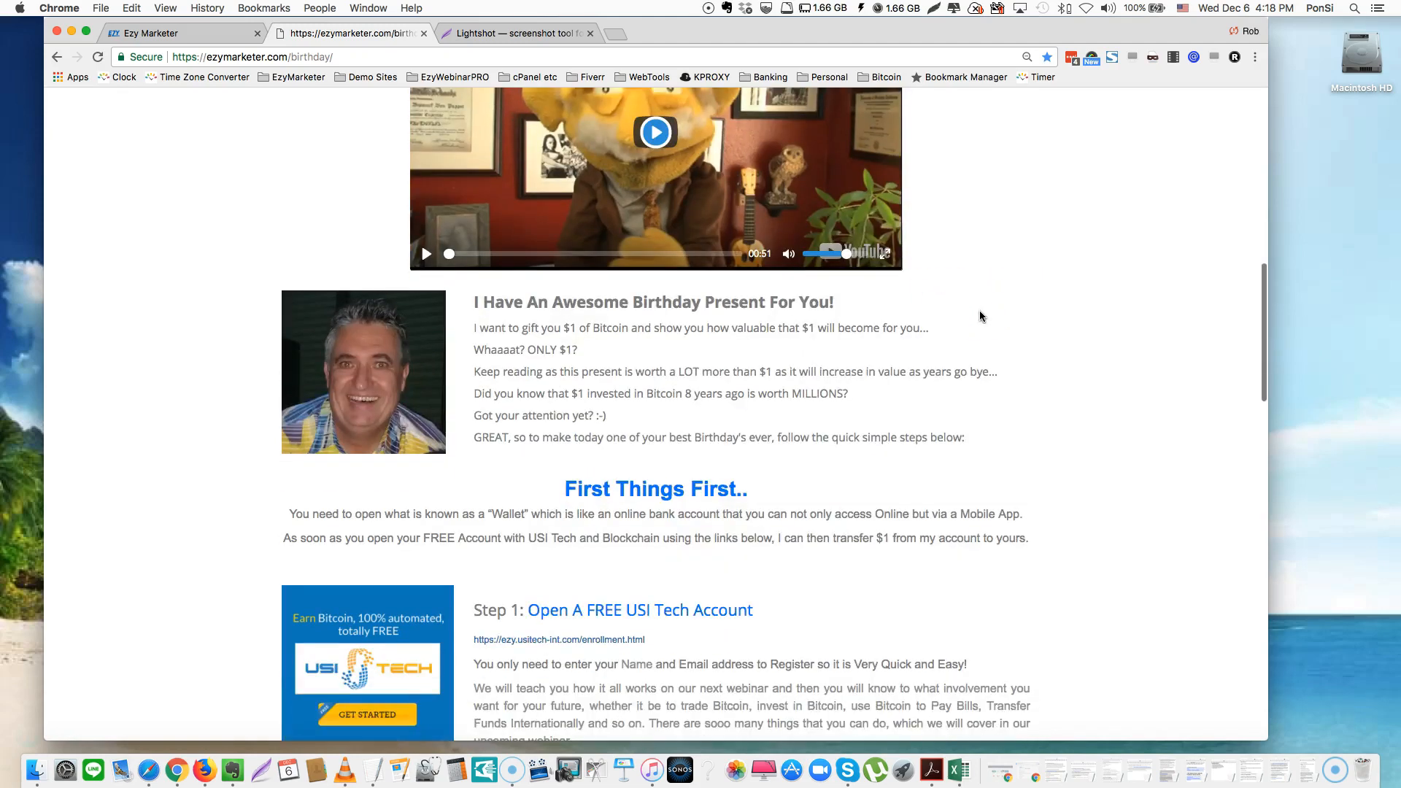
pyautogui.scroll(2, 980, 315)
pyautogui.scroll(1, 982, 315)
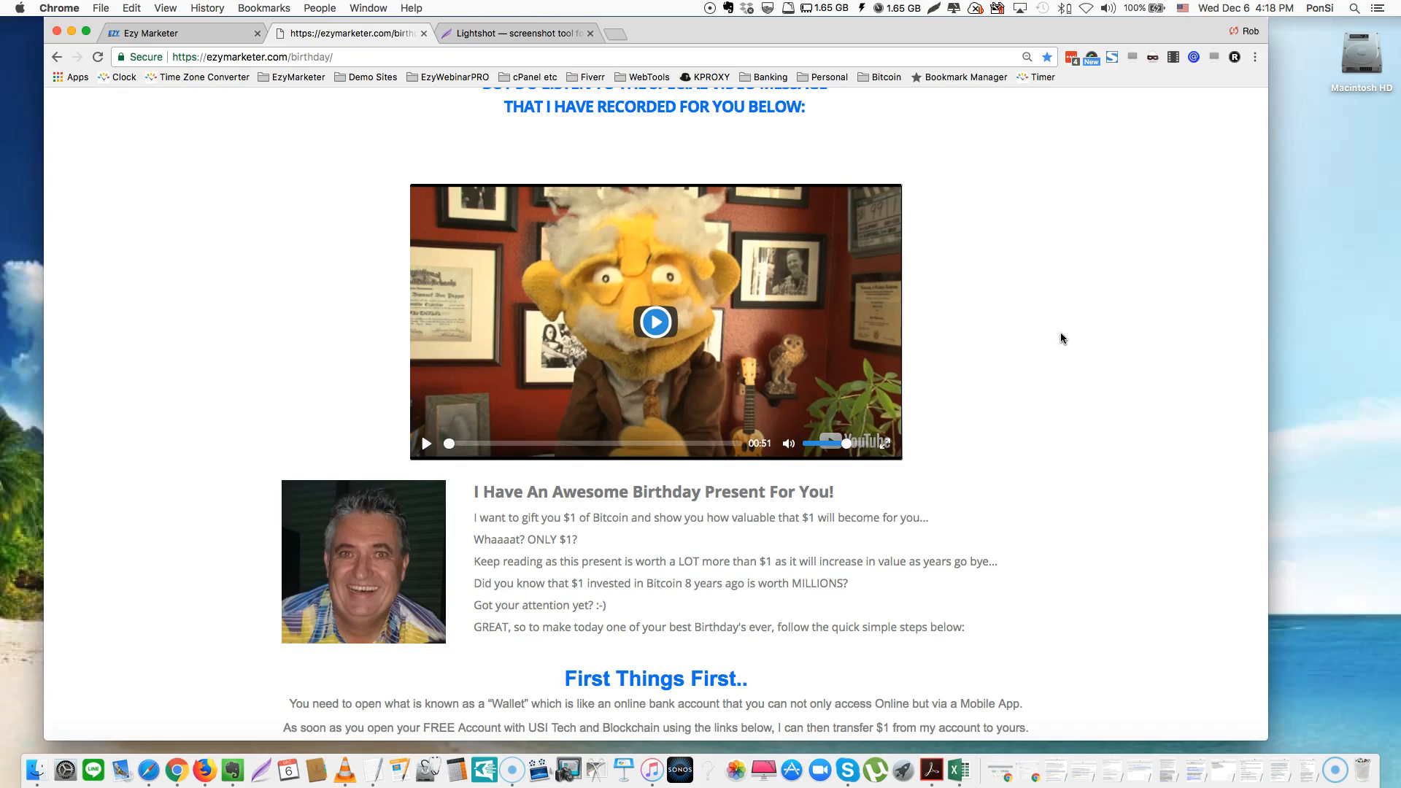
# Play the embedded YouTube birthday video message on the Happy Birthday page
pyautogui.click(653, 325)
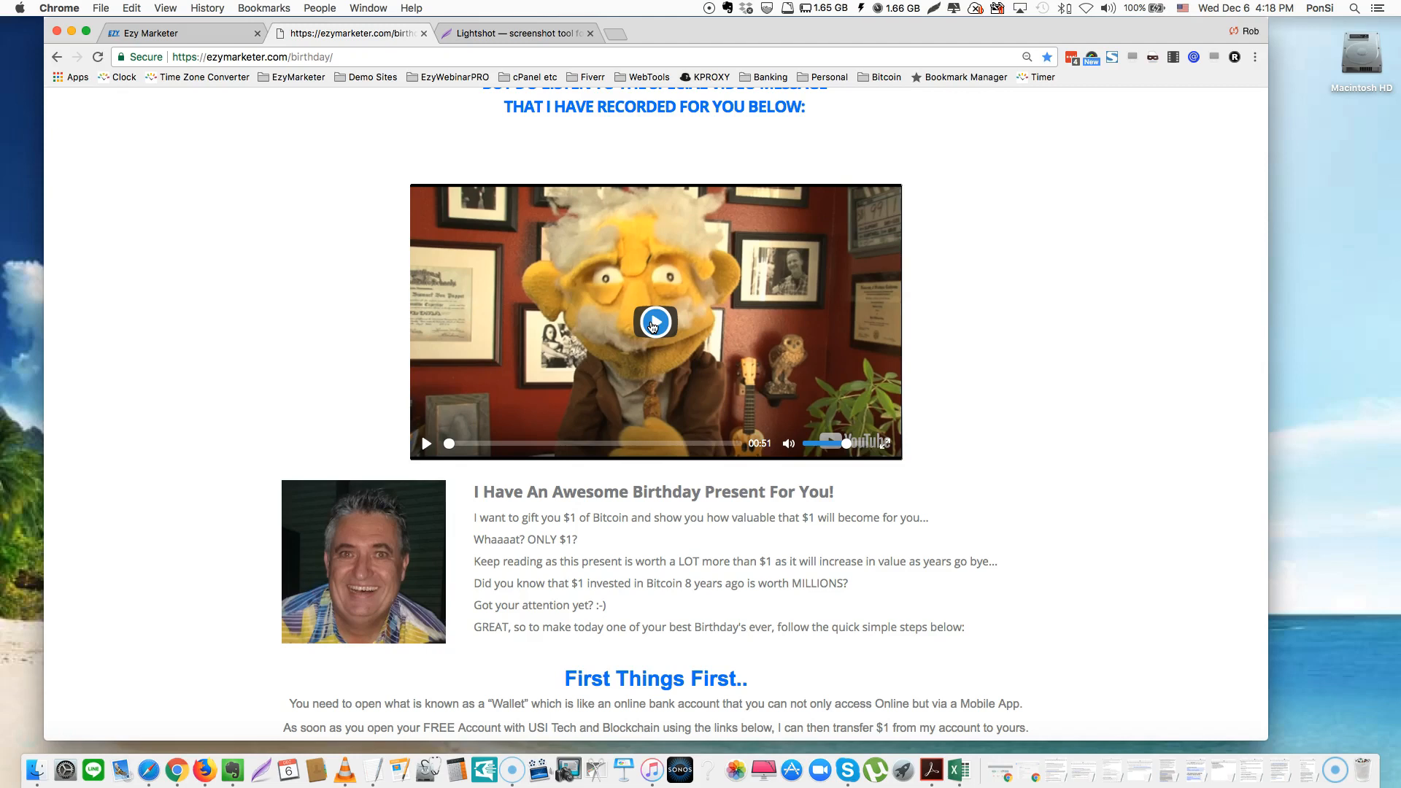
pyautogui.click(1014, 505)
pyautogui.scroll(-2, 1014, 505)
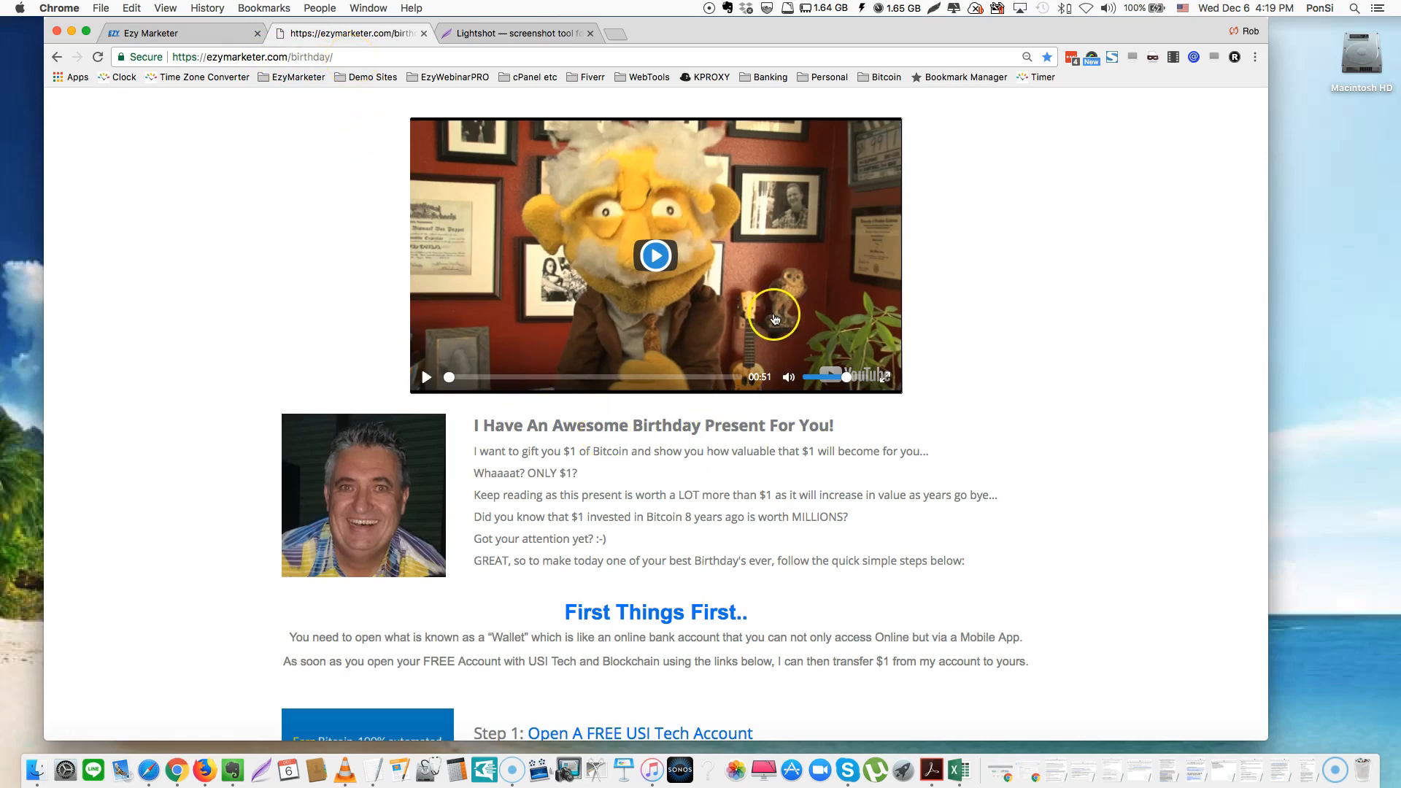
pyautogui.click(657, 256)
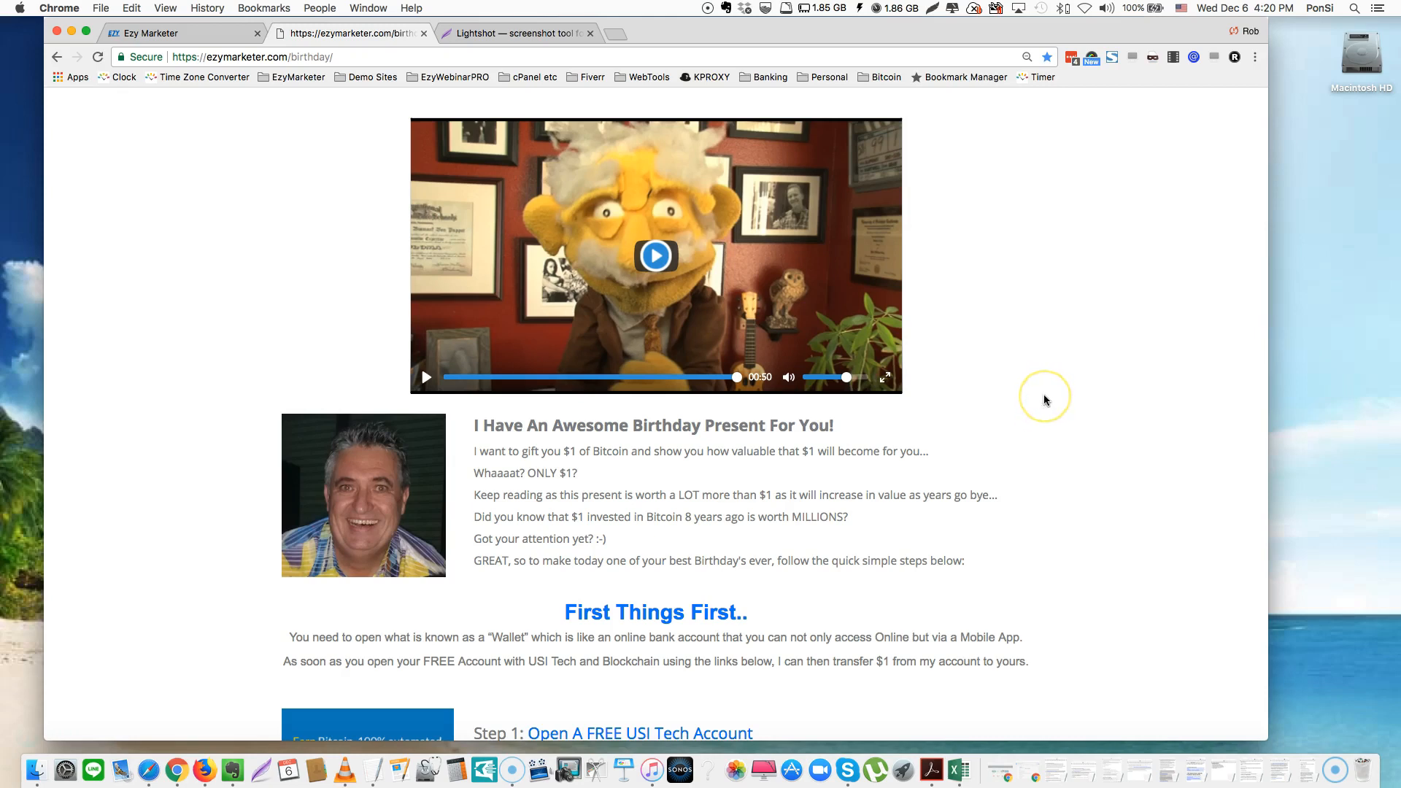
pyautogui.scroll(-3, 1044, 398)
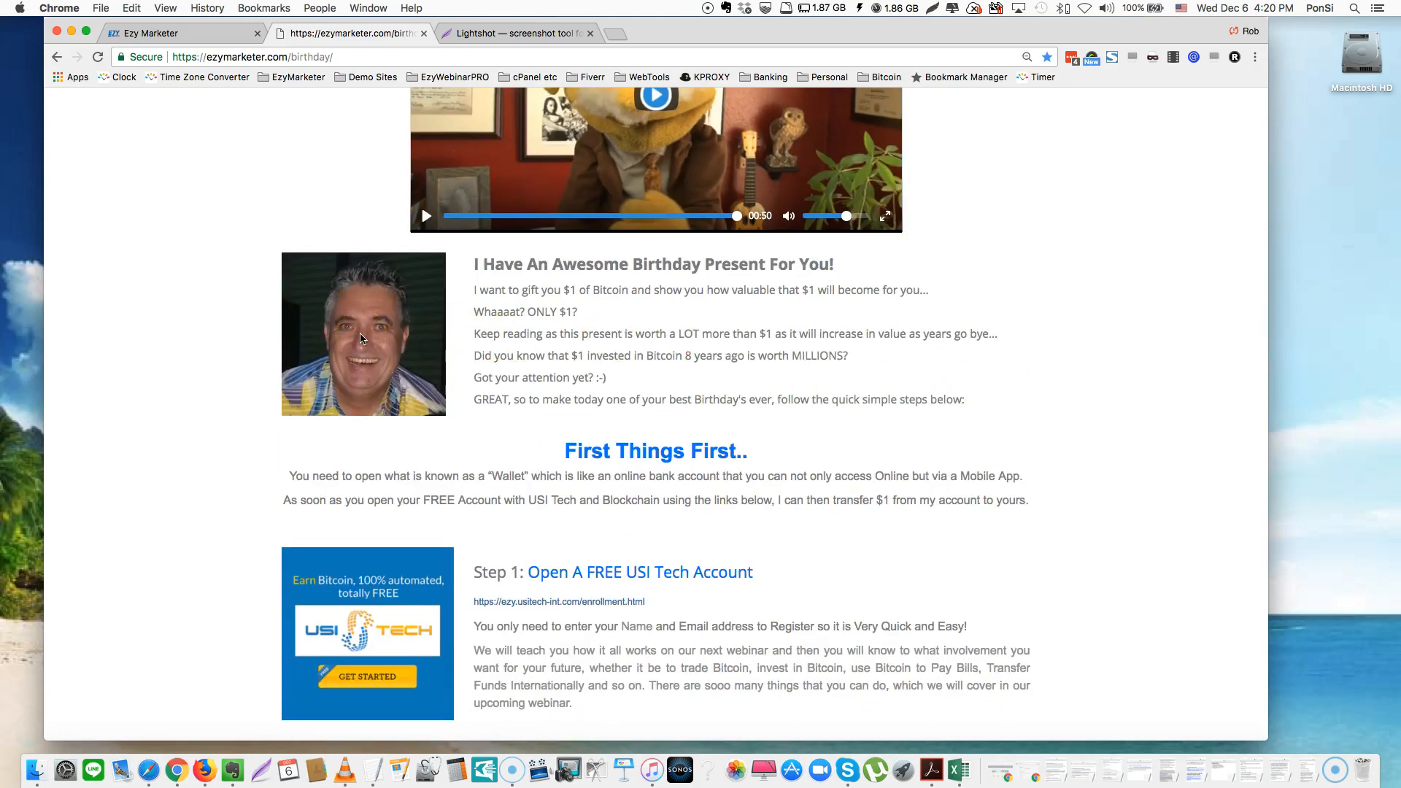
pyautogui.scroll(-4, 1085, 469)
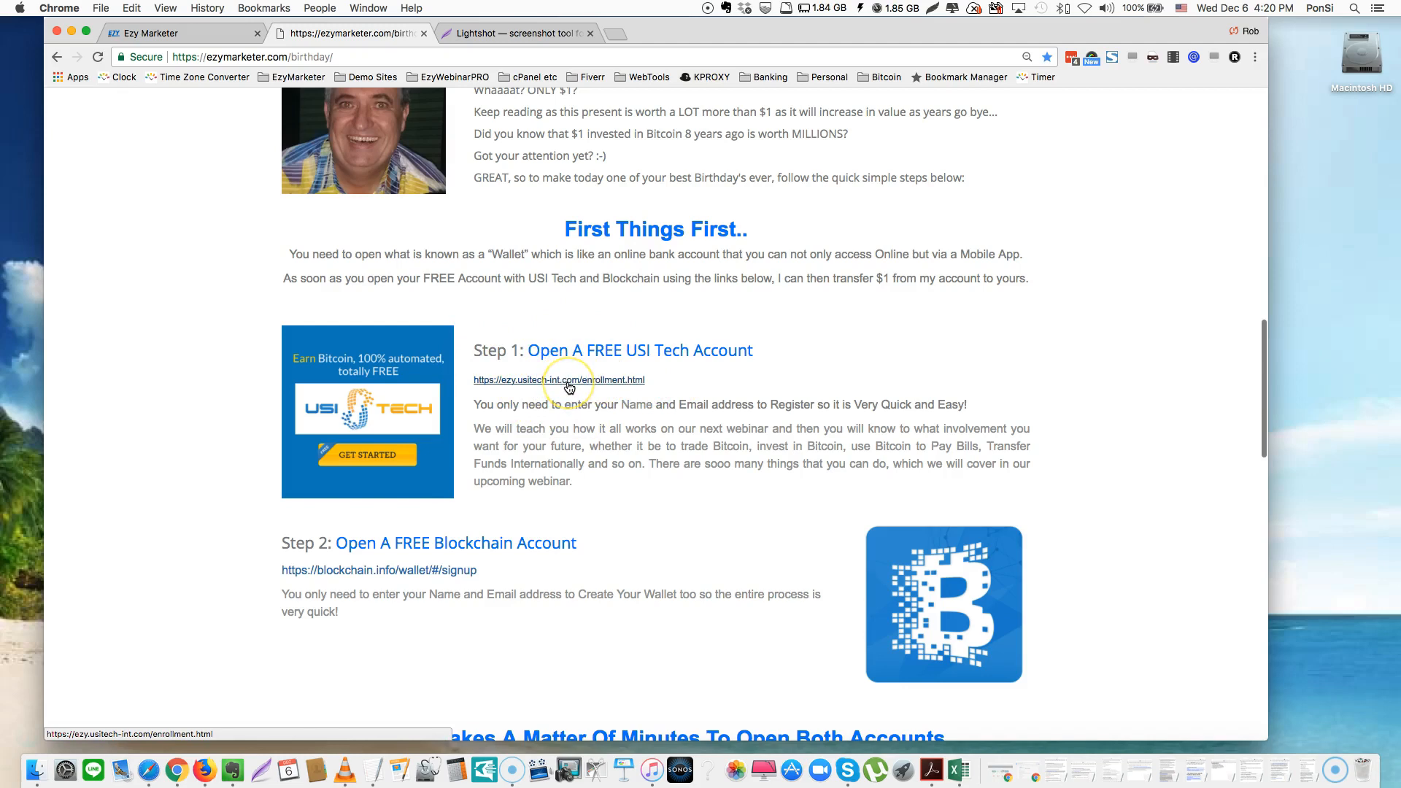
pyautogui.scroll(-3, 569, 387)
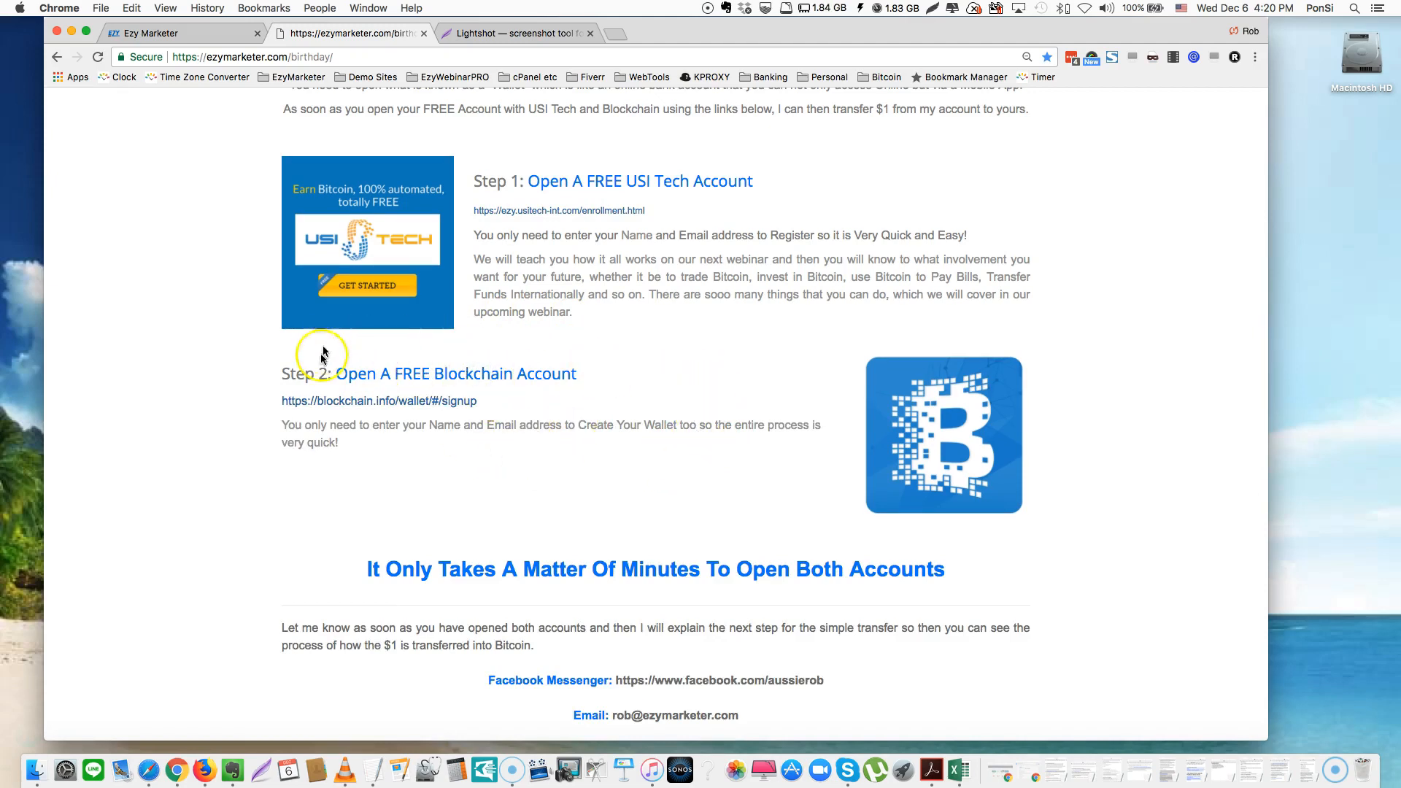
pyautogui.scroll(-3, 548, 402)
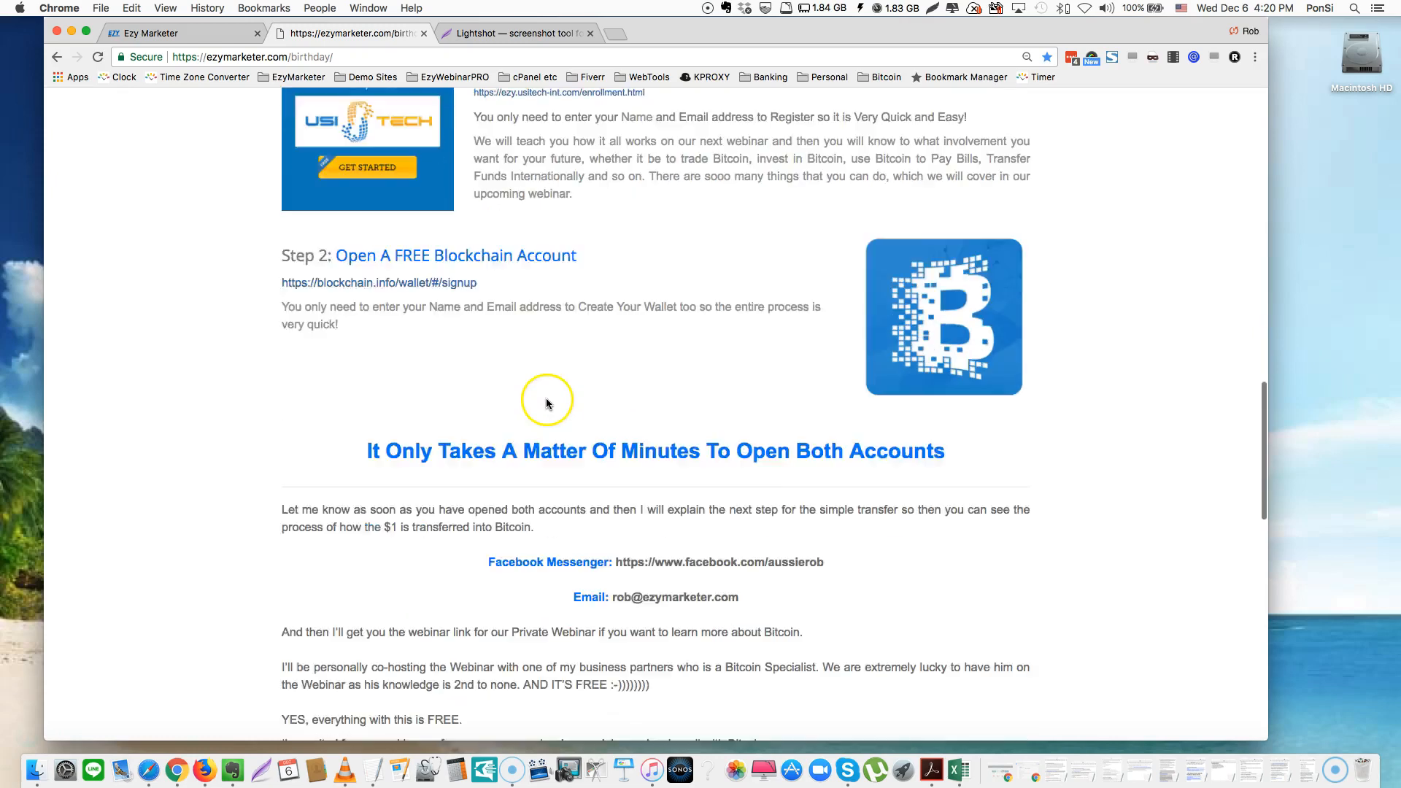
pyautogui.scroll(-3, 548, 402)
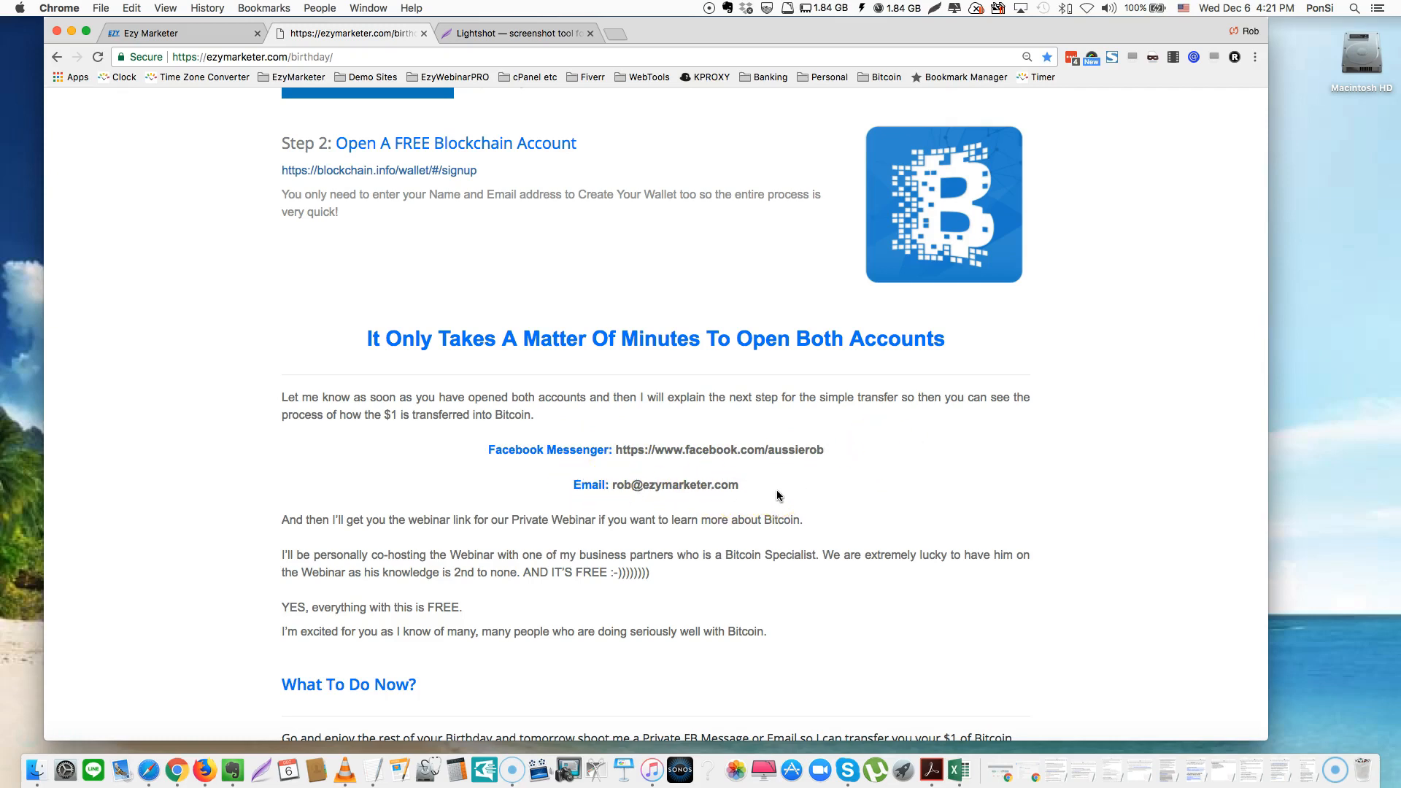
pyautogui.scroll(-5, 778, 496)
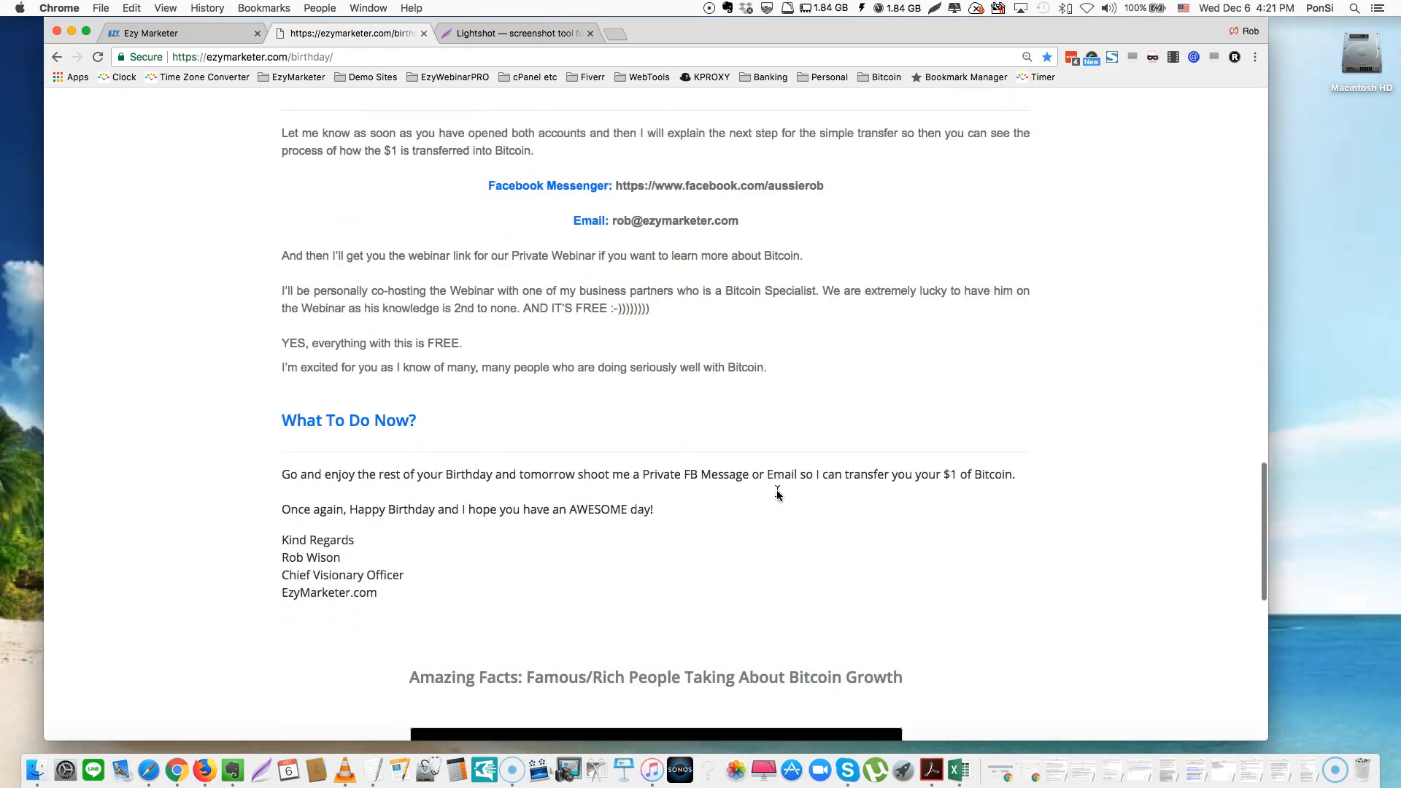
pyautogui.scroll(-6, 778, 496)
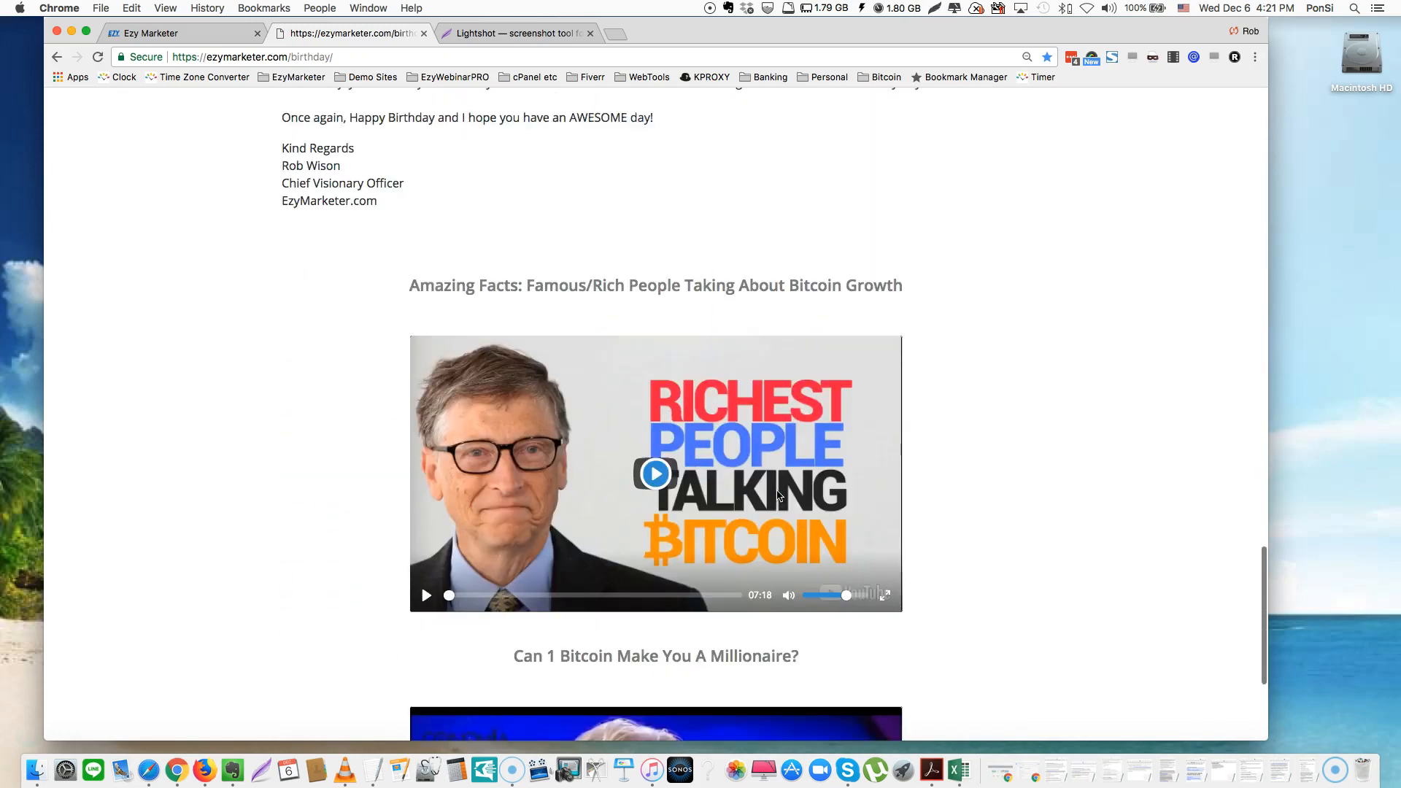
pyautogui.scroll(-4, 777, 495)
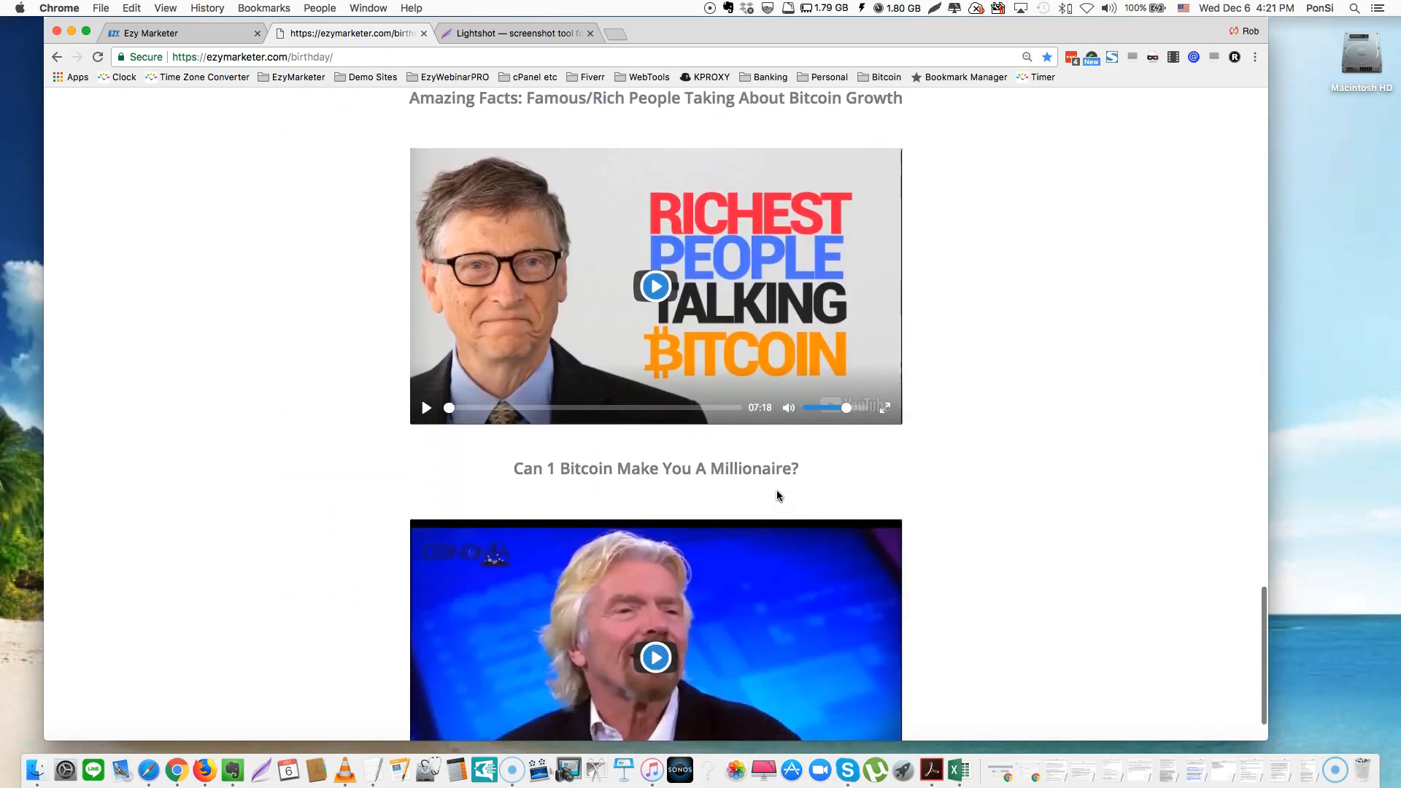
pyautogui.scroll(12, 777, 496)
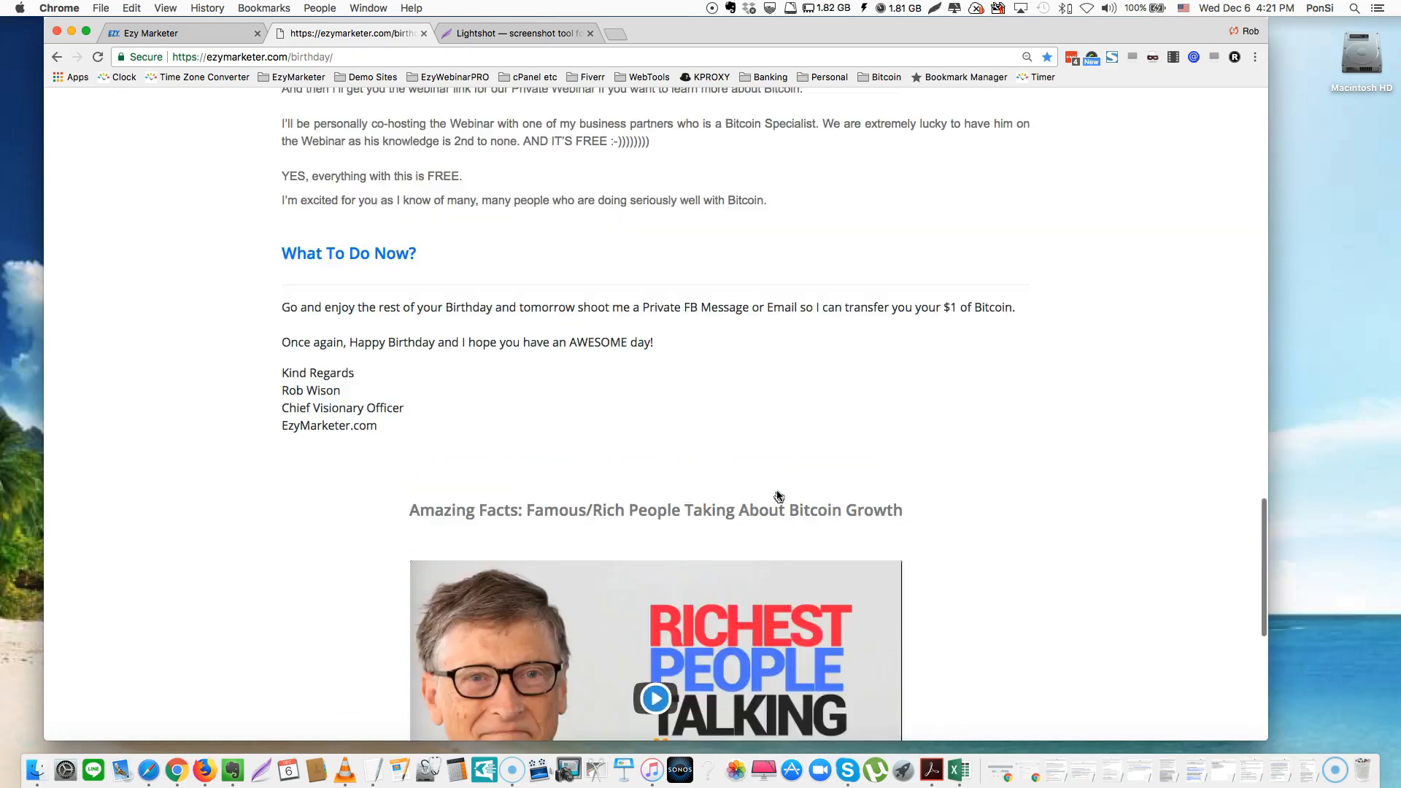
pyautogui.scroll(15, 778, 496)
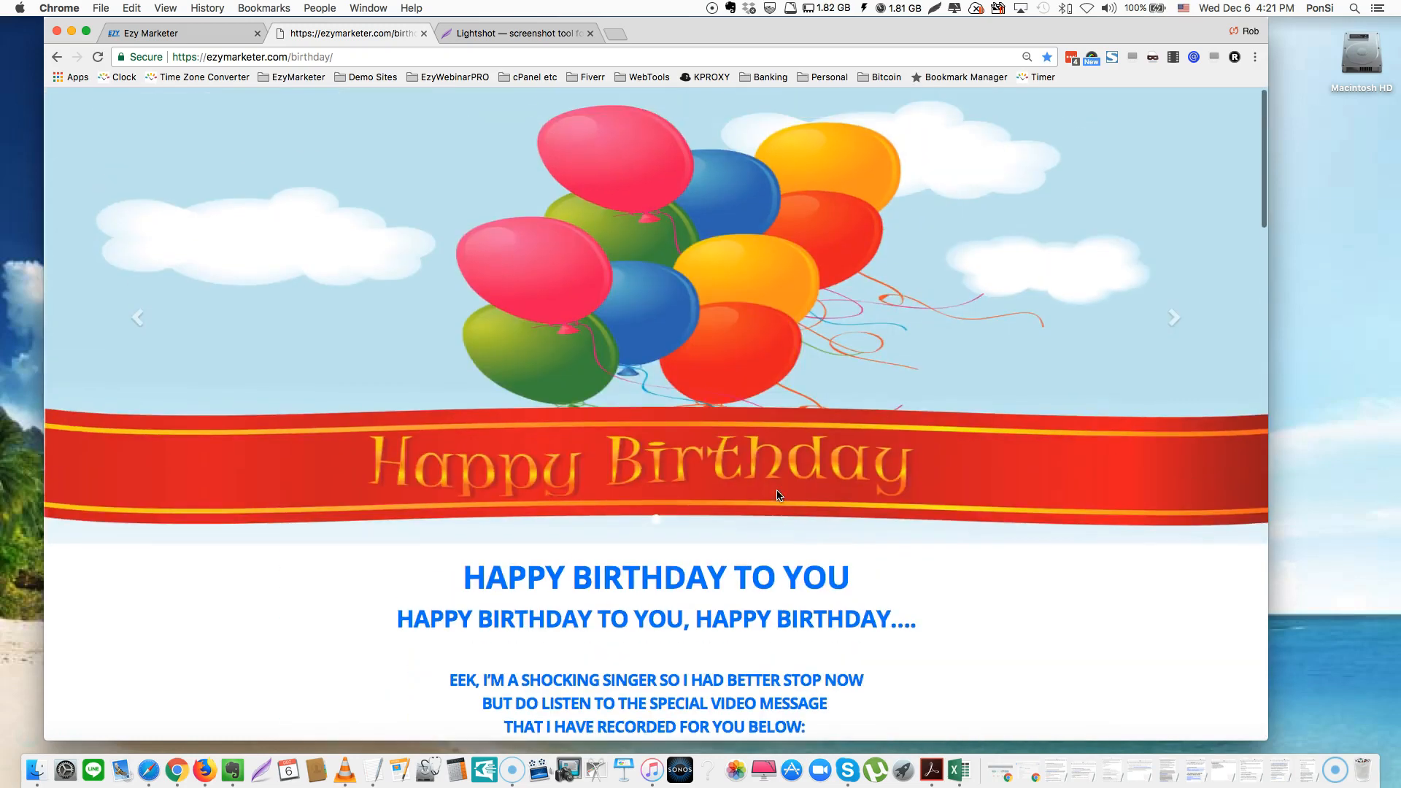
pyautogui.scroll(-3, 778, 496)
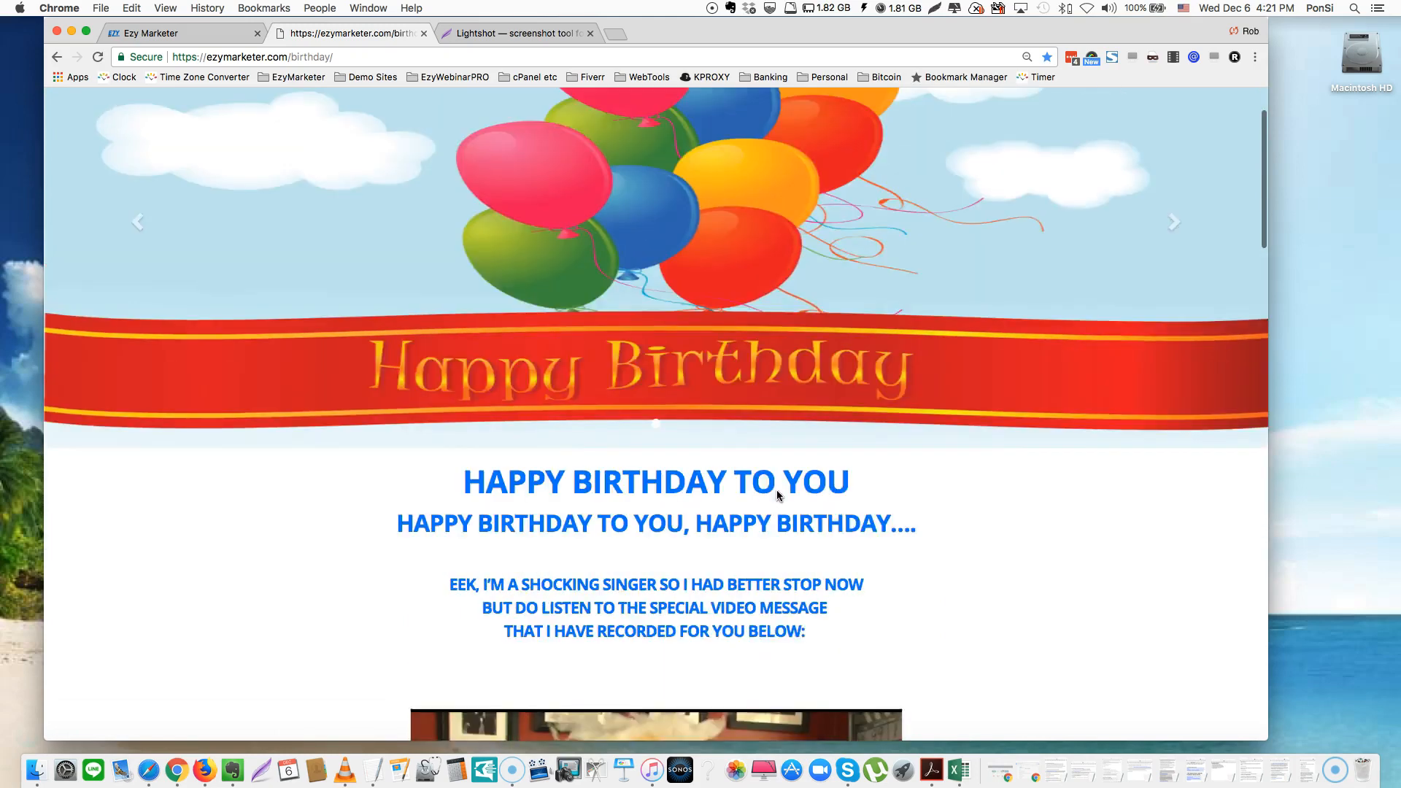
pyautogui.scroll(3, 778, 495)
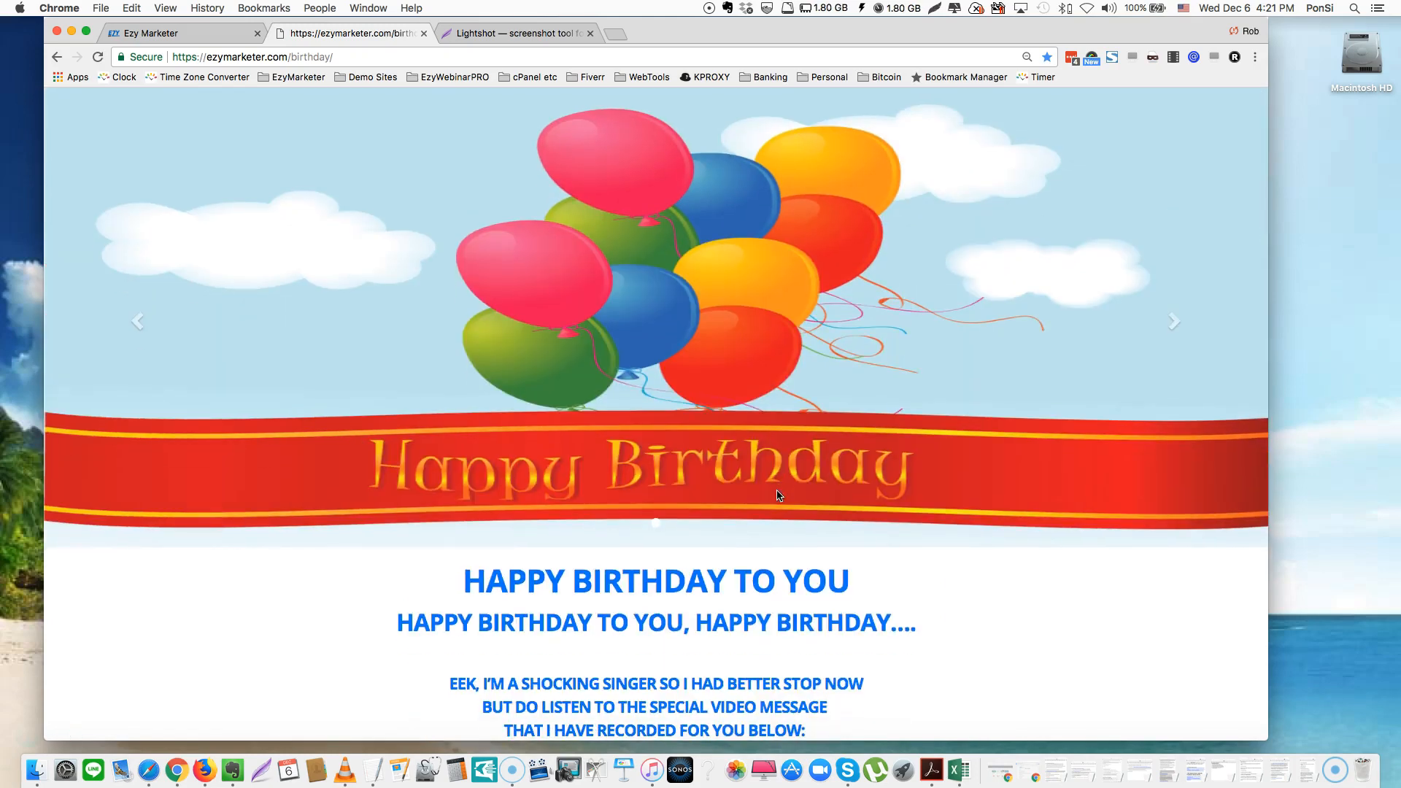
# Return to the Ezy Marketer websites list and select the Happy Birthday site's share code
pyautogui.click(182, 37)
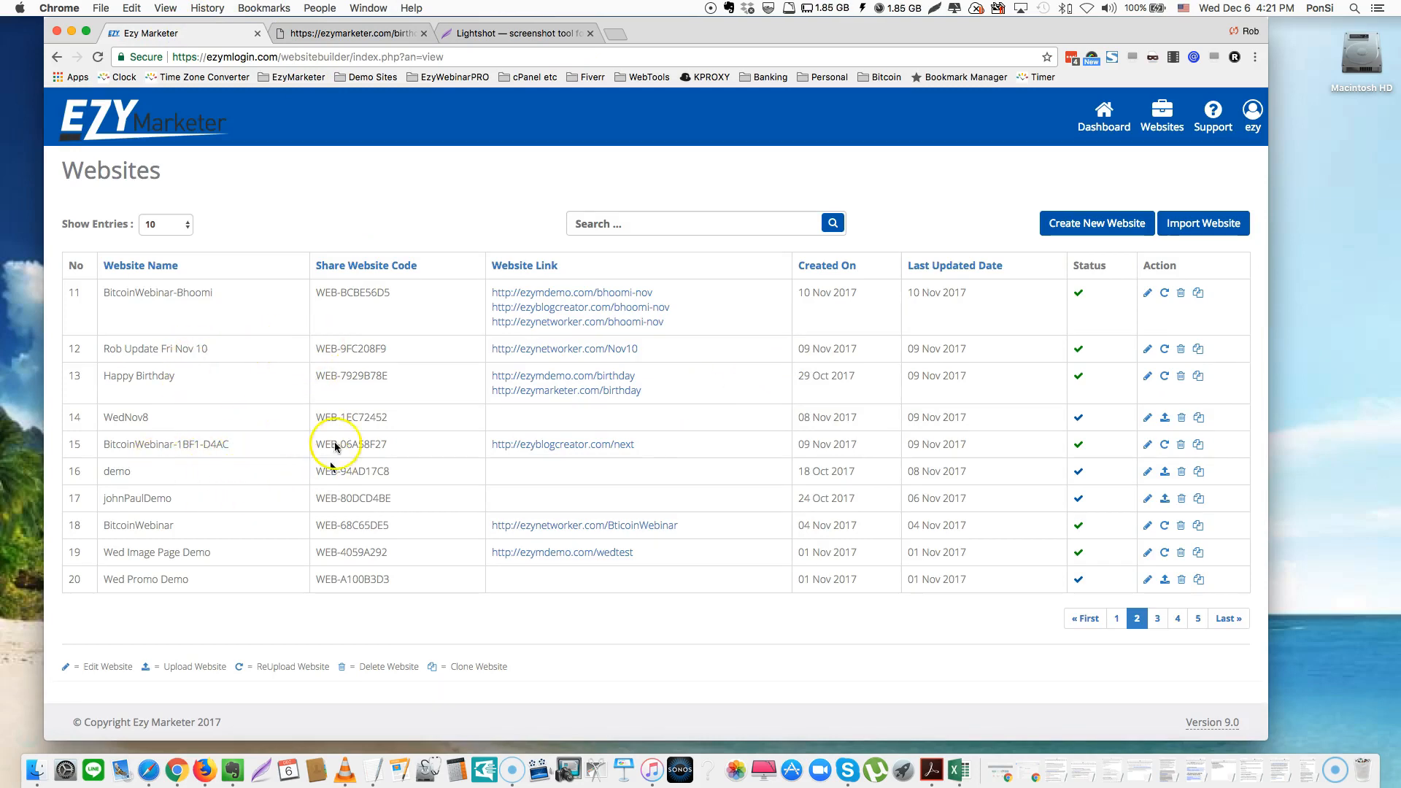
pyautogui.moveTo(338, 376); pyautogui.dragTo(387, 377)
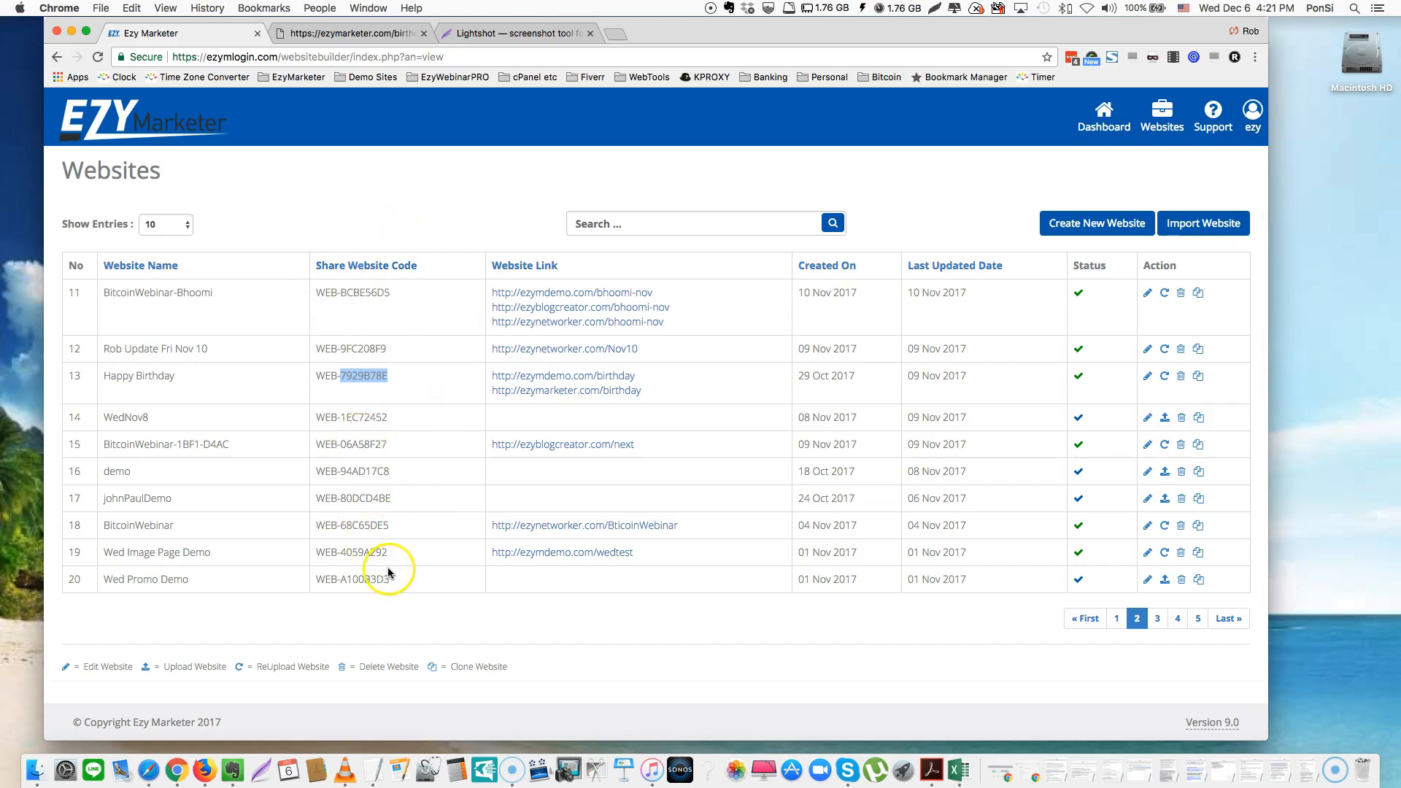
# Log out, then sign back in with a different username and that account's password
pyautogui.click(1253, 111)
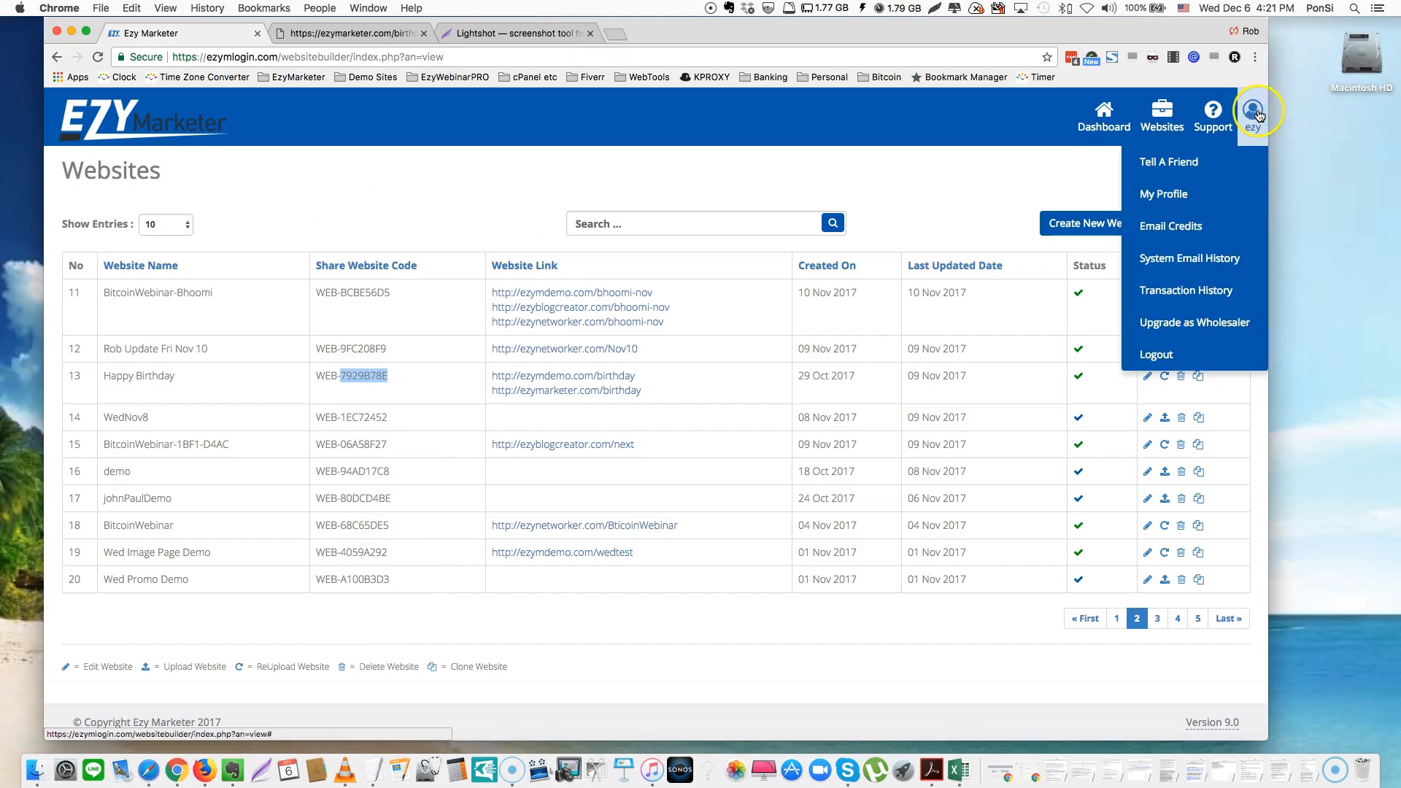
pyautogui.click(1157, 354)
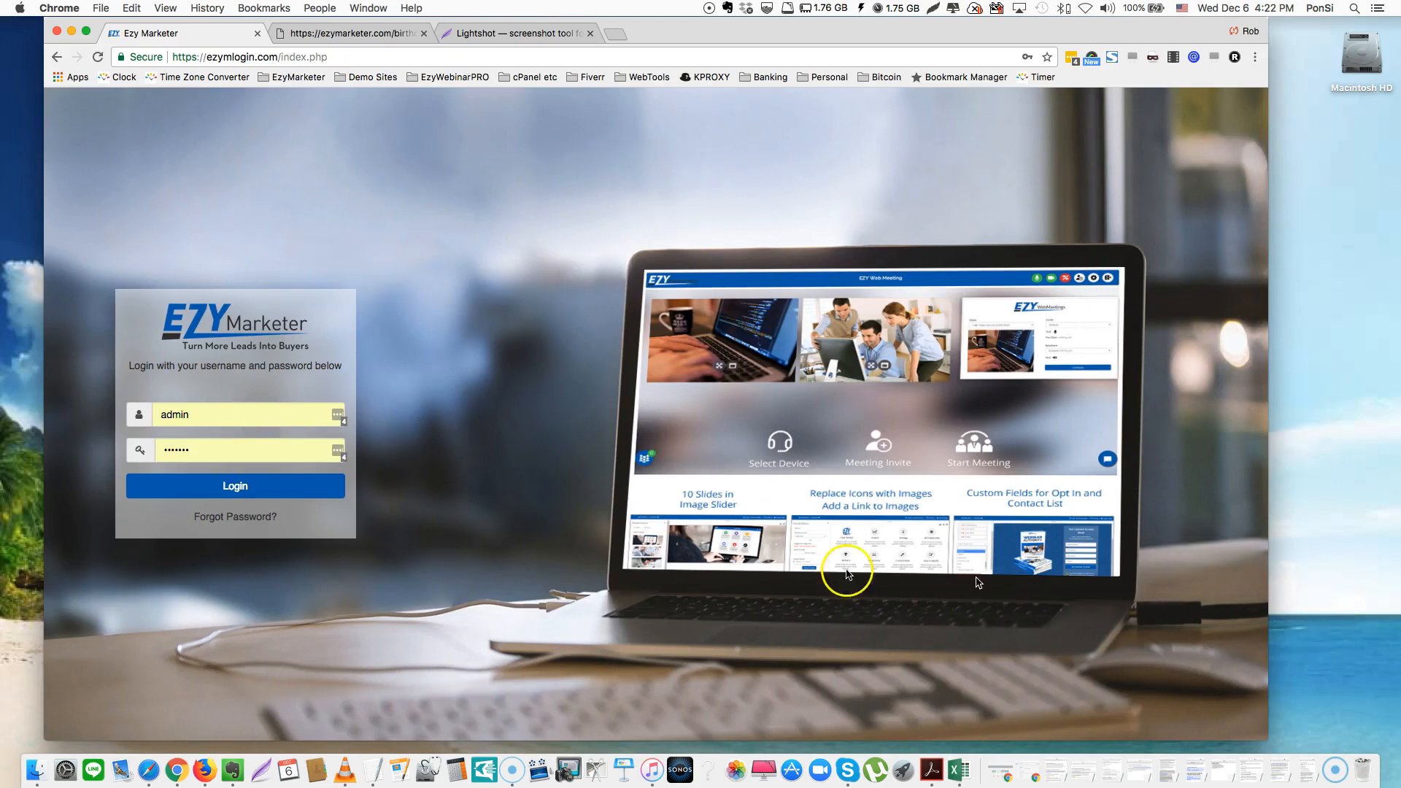
pyautogui.click(221, 413)
pyautogui.doubleClick(221, 414)
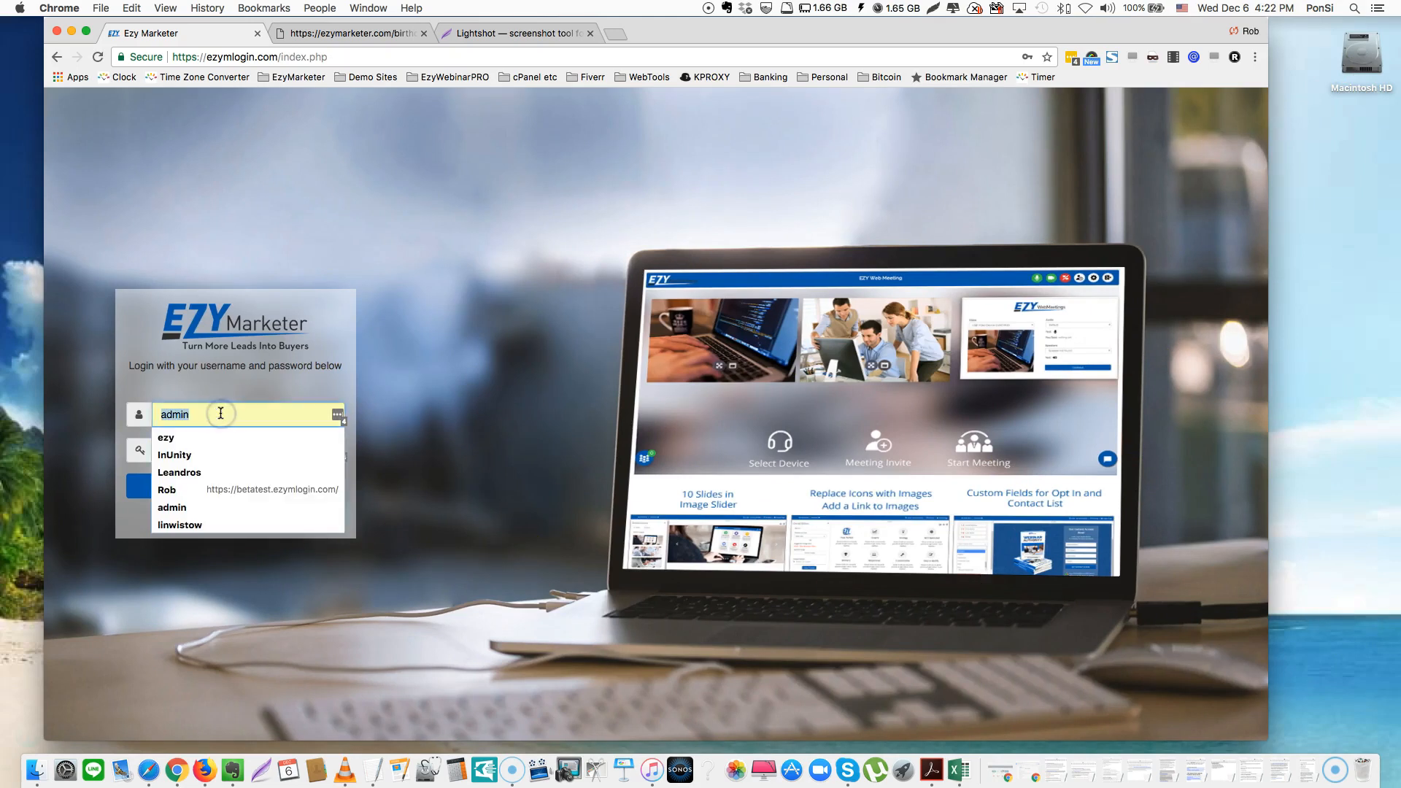
pyautogui.write('Mark')
pyautogui.press('Tab')
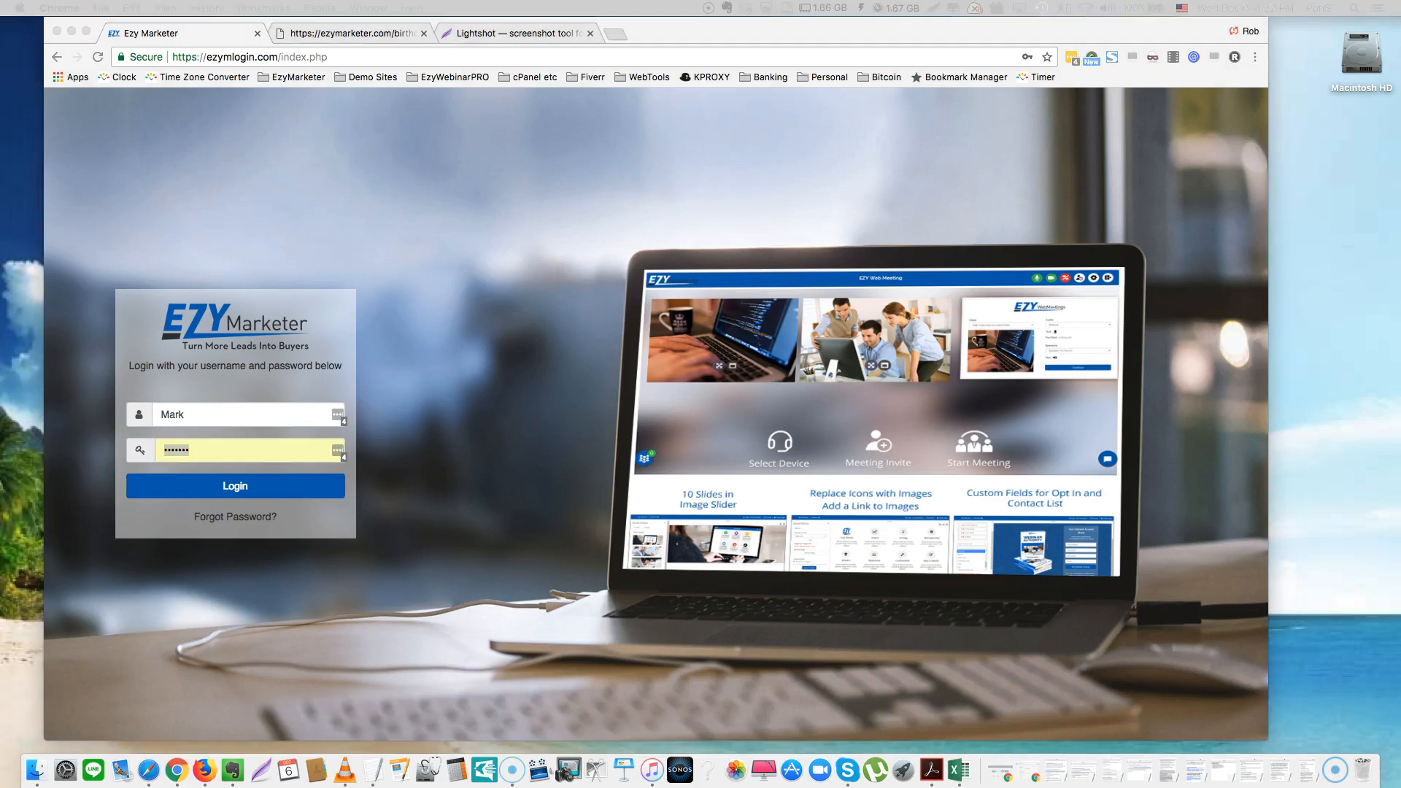
pyautogui.click(229, 447)
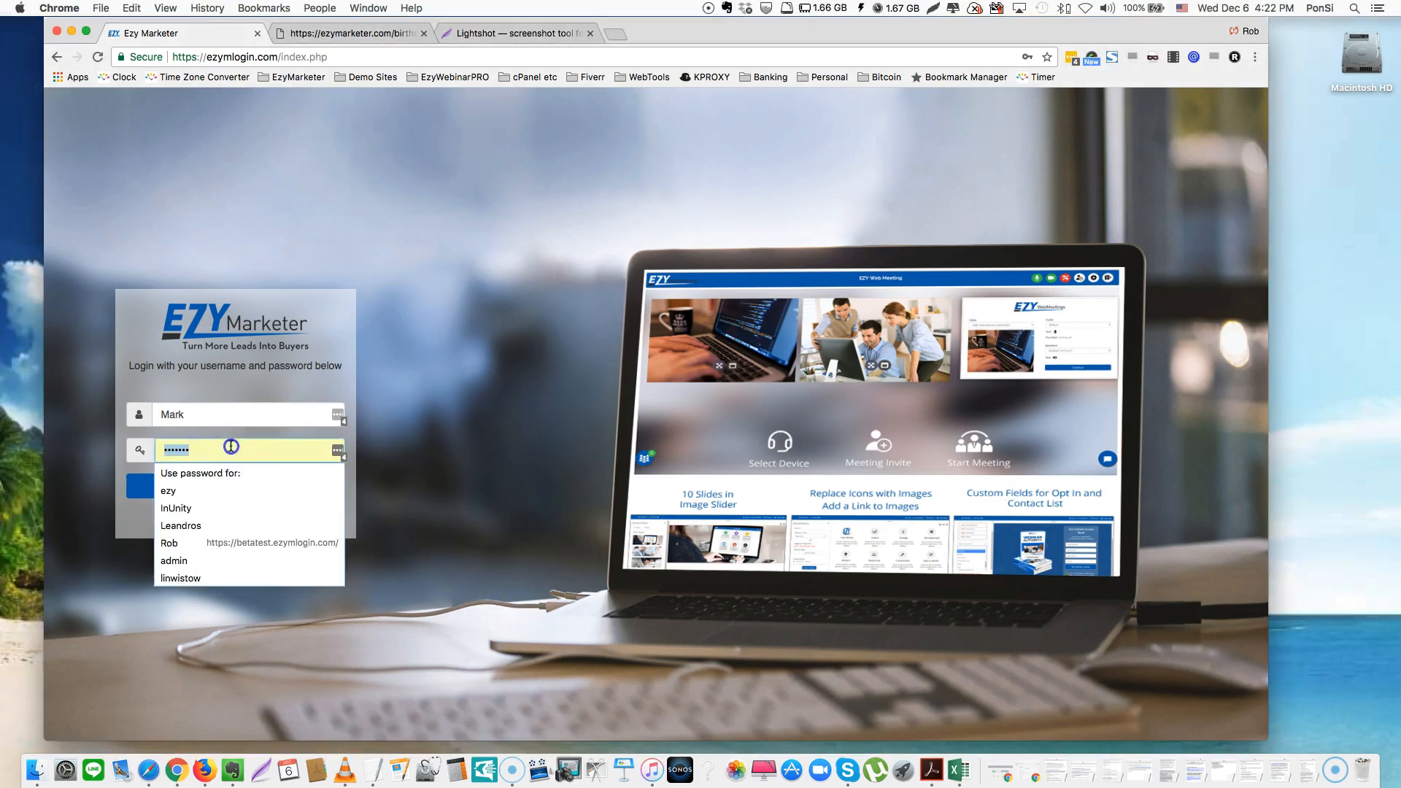
pyautogui.press('super+v')
pyautogui.click(231, 487)
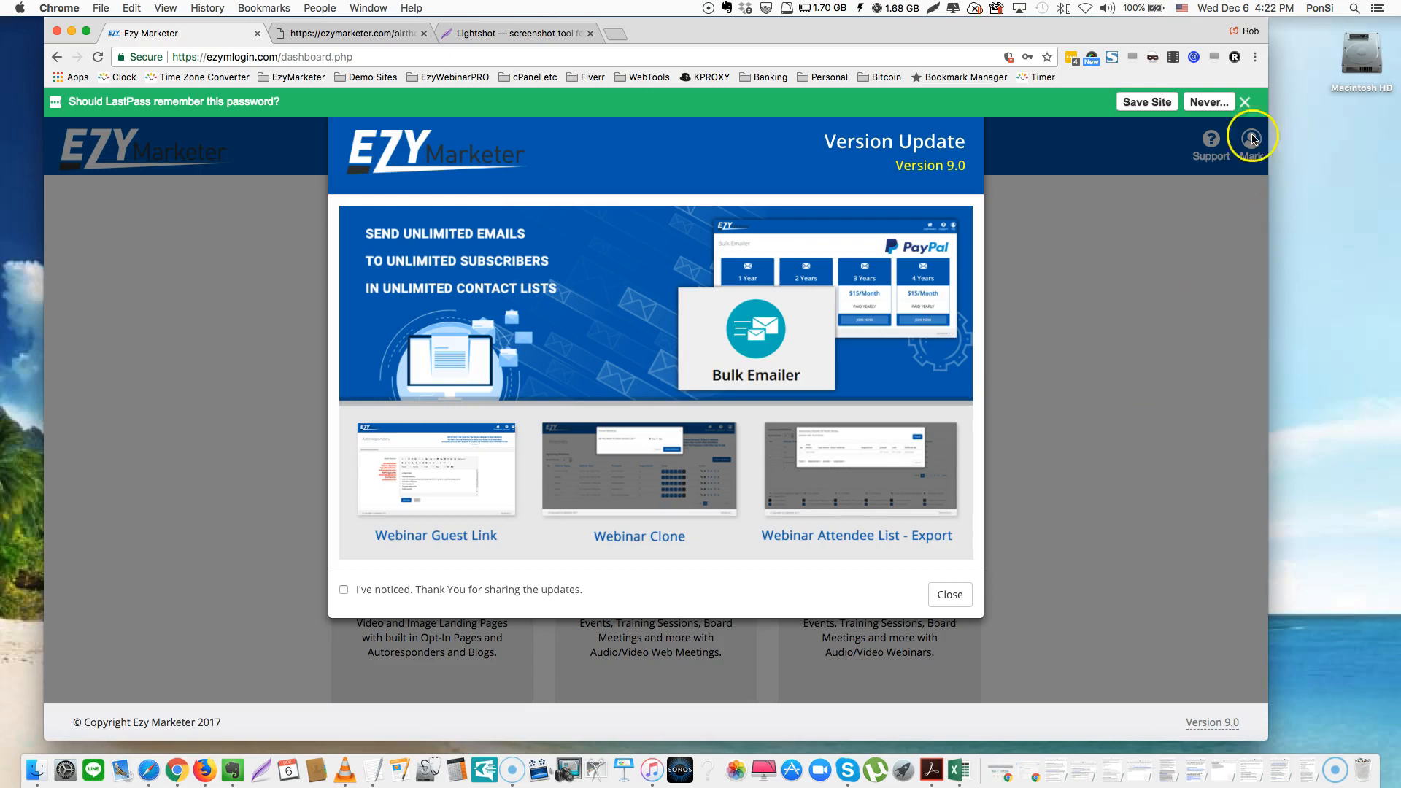
# Dismiss the password-saving prompt and Version Update notice, then open Website Hosting
pyautogui.click(1245, 102)
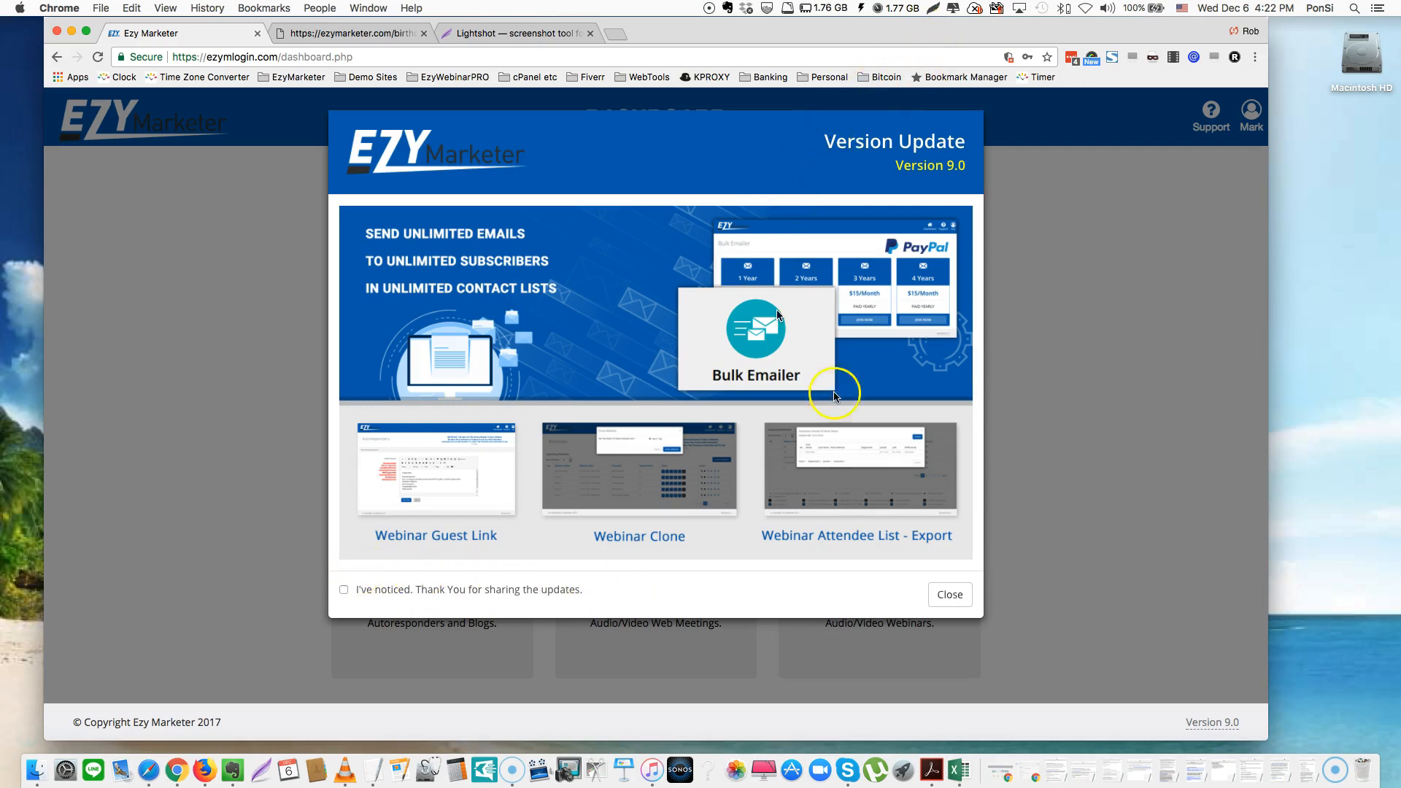
pyautogui.click(950, 595)
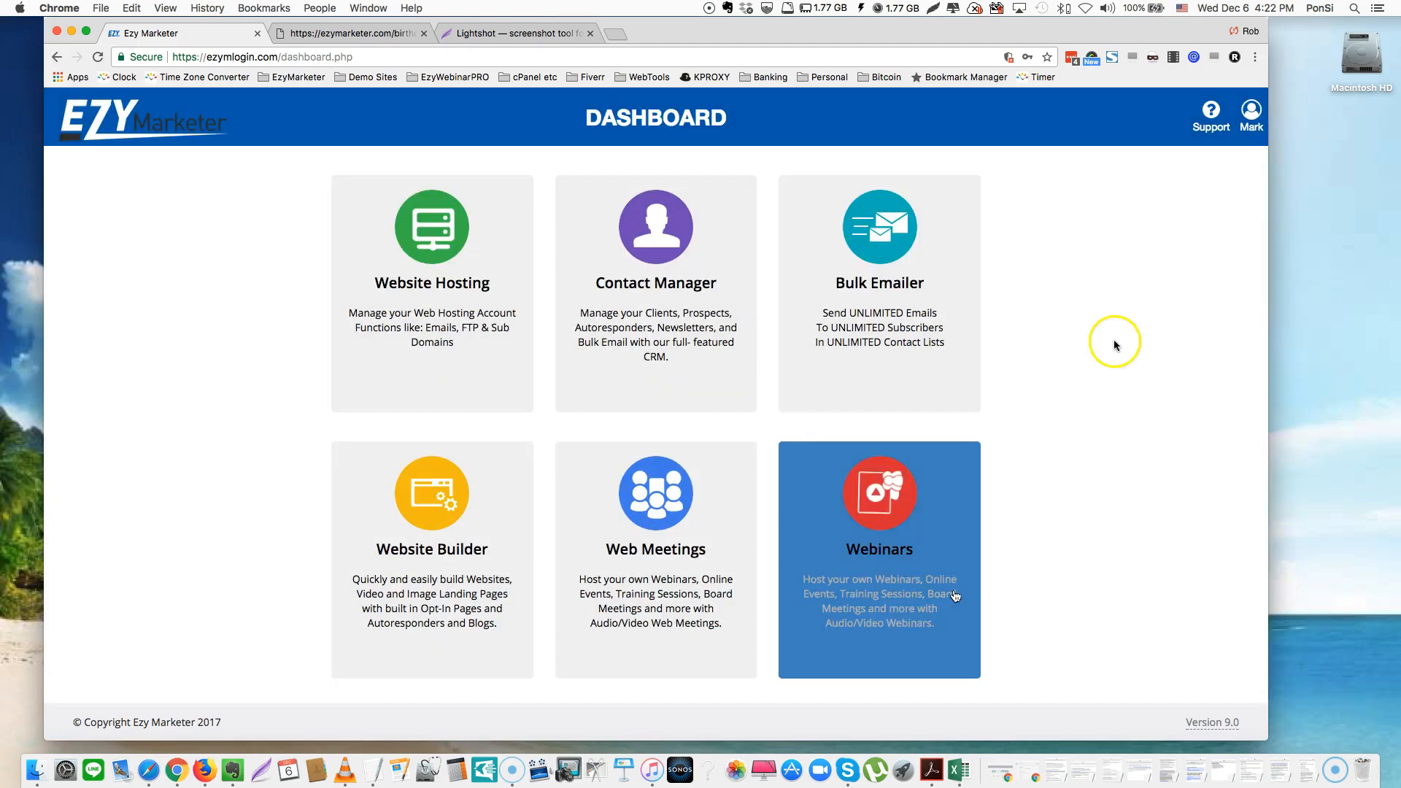
pyautogui.click(442, 318)
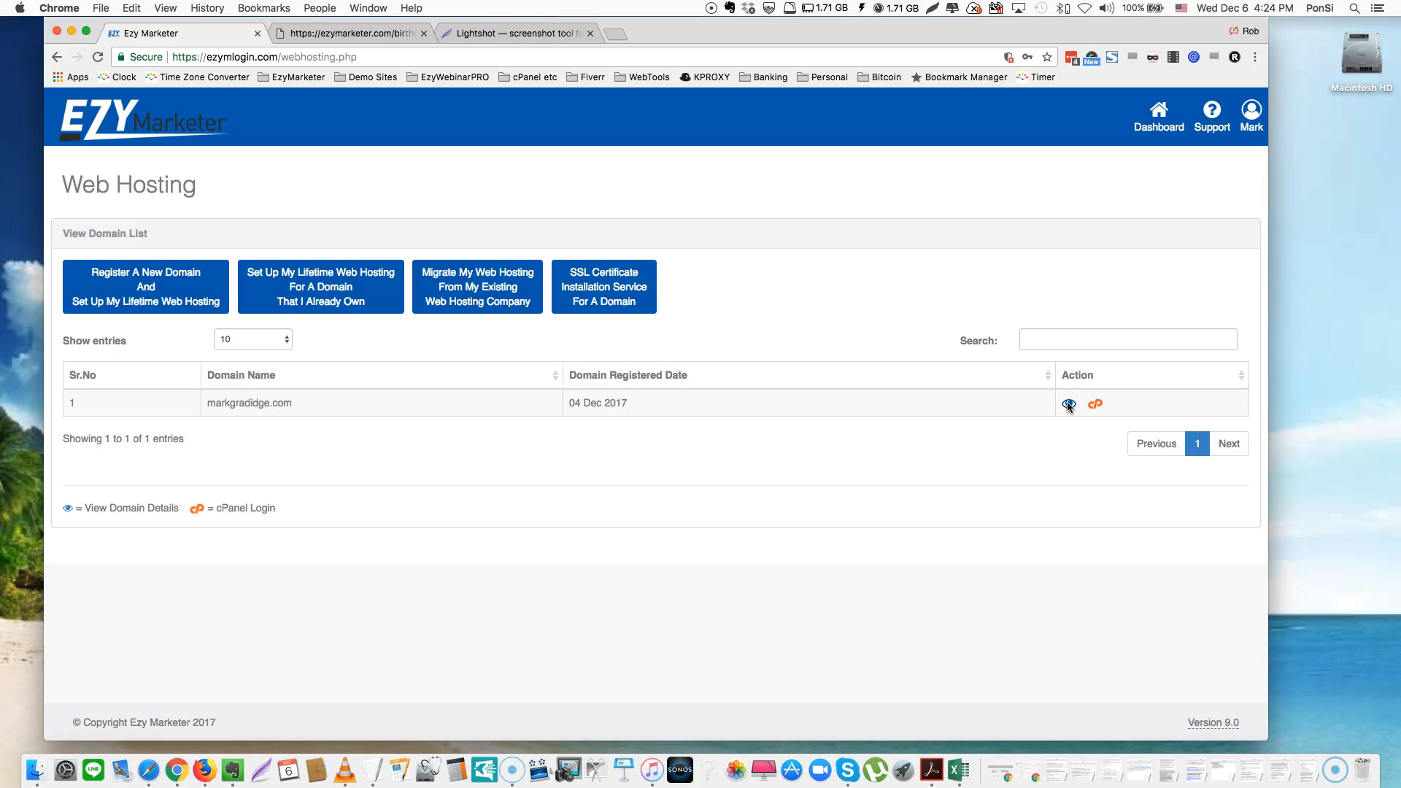
# Open the registered domain's details and start a new email address named 'aspire'
pyautogui.click(1067, 404)
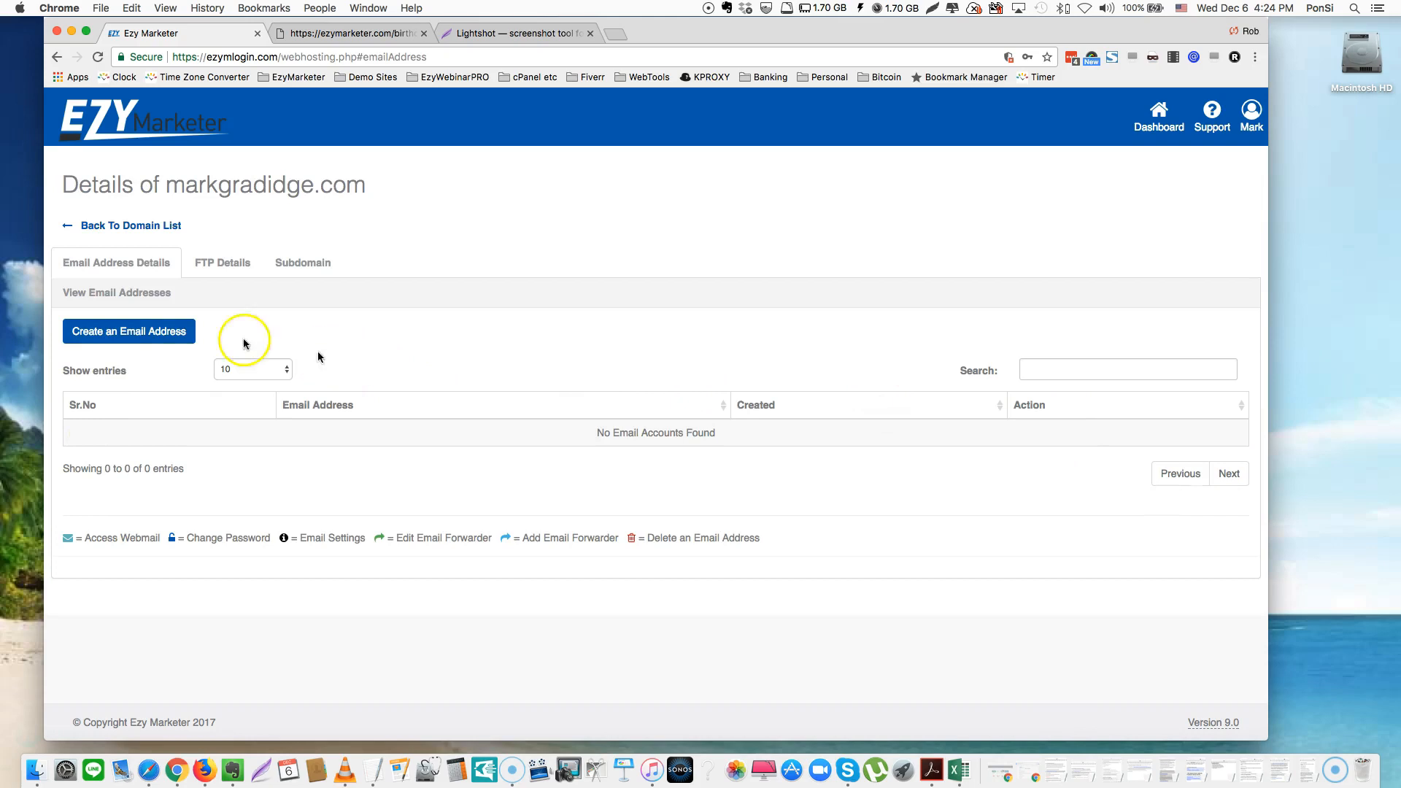
pyautogui.click(120, 330)
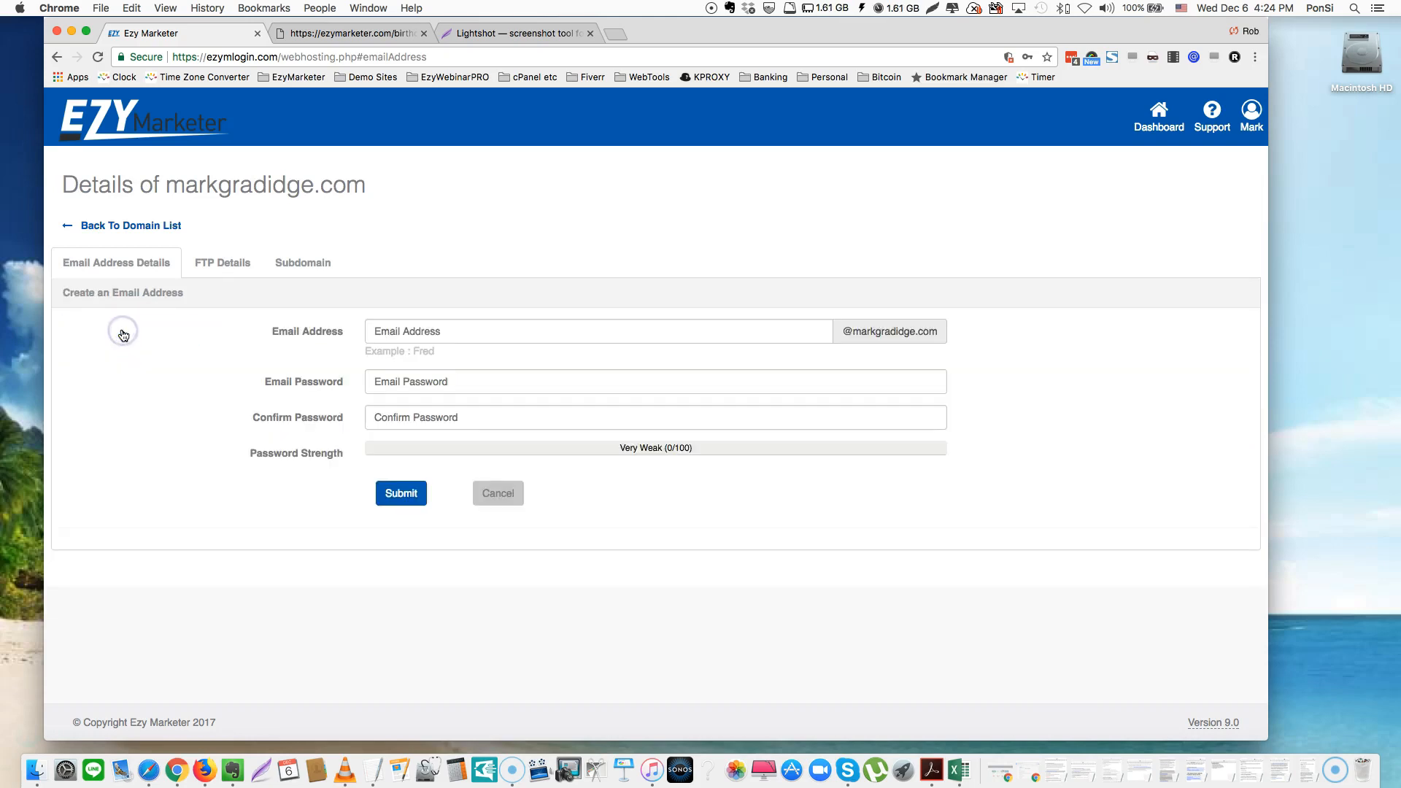
pyautogui.click(550, 331)
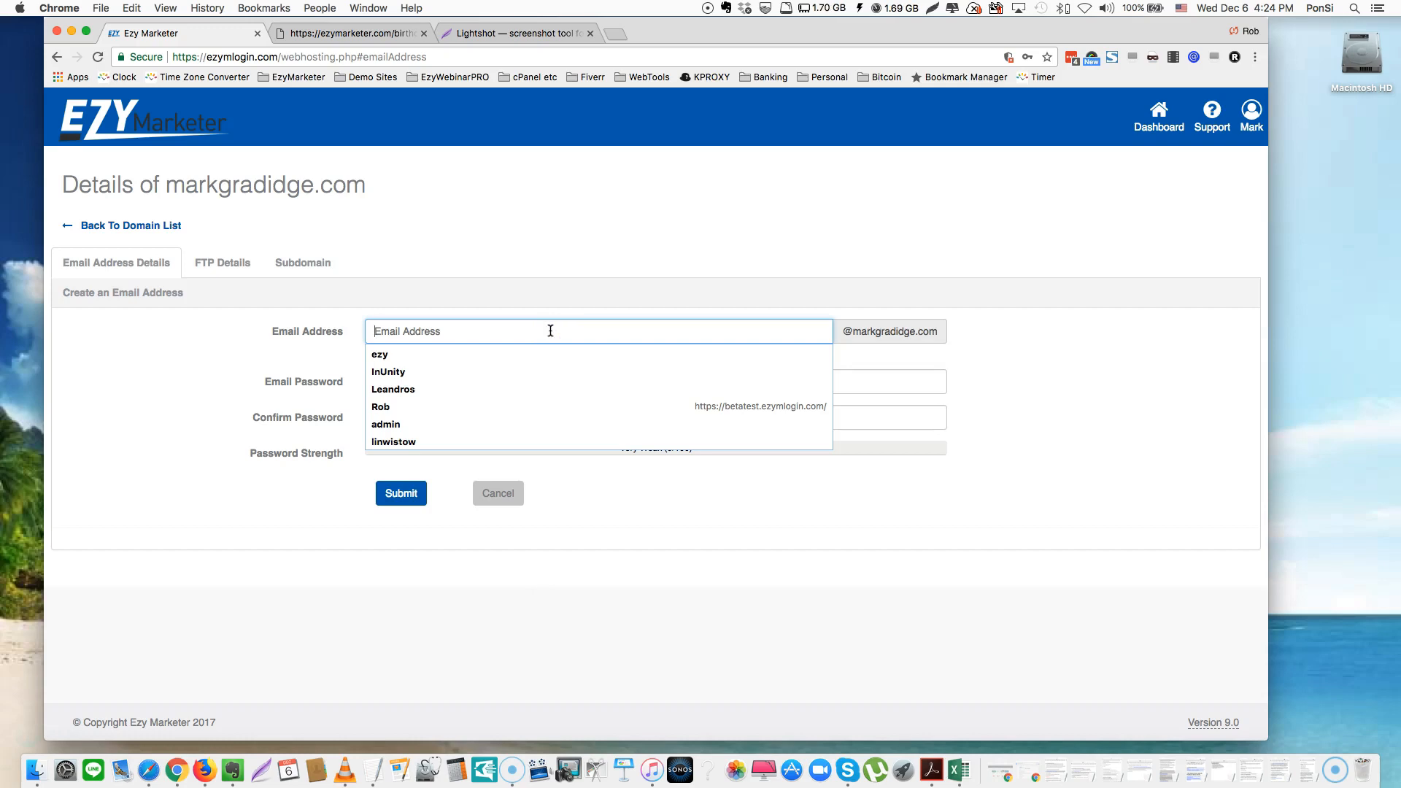
pyautogui.write('esp')
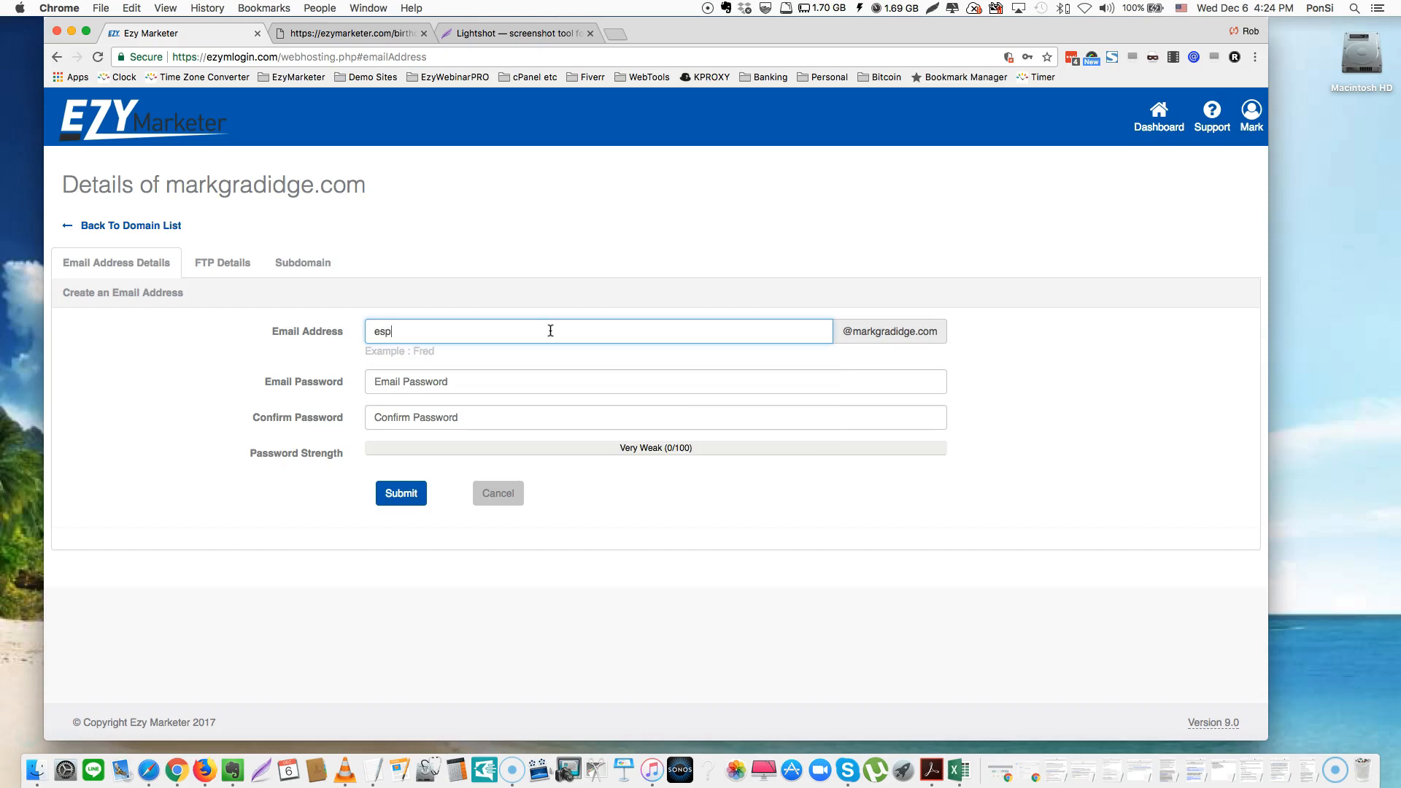
pyautogui.write('i')
pyautogui.press('BackSpace')
pyautogui.press('BackSpace')
pyautogui.press('BackSpace')
pyautogui.press('BackSpace')
pyautogui.write('aspire')
# Enter and confirm the account password, then submit to create the aspire address
pyautogui.click(468, 378)
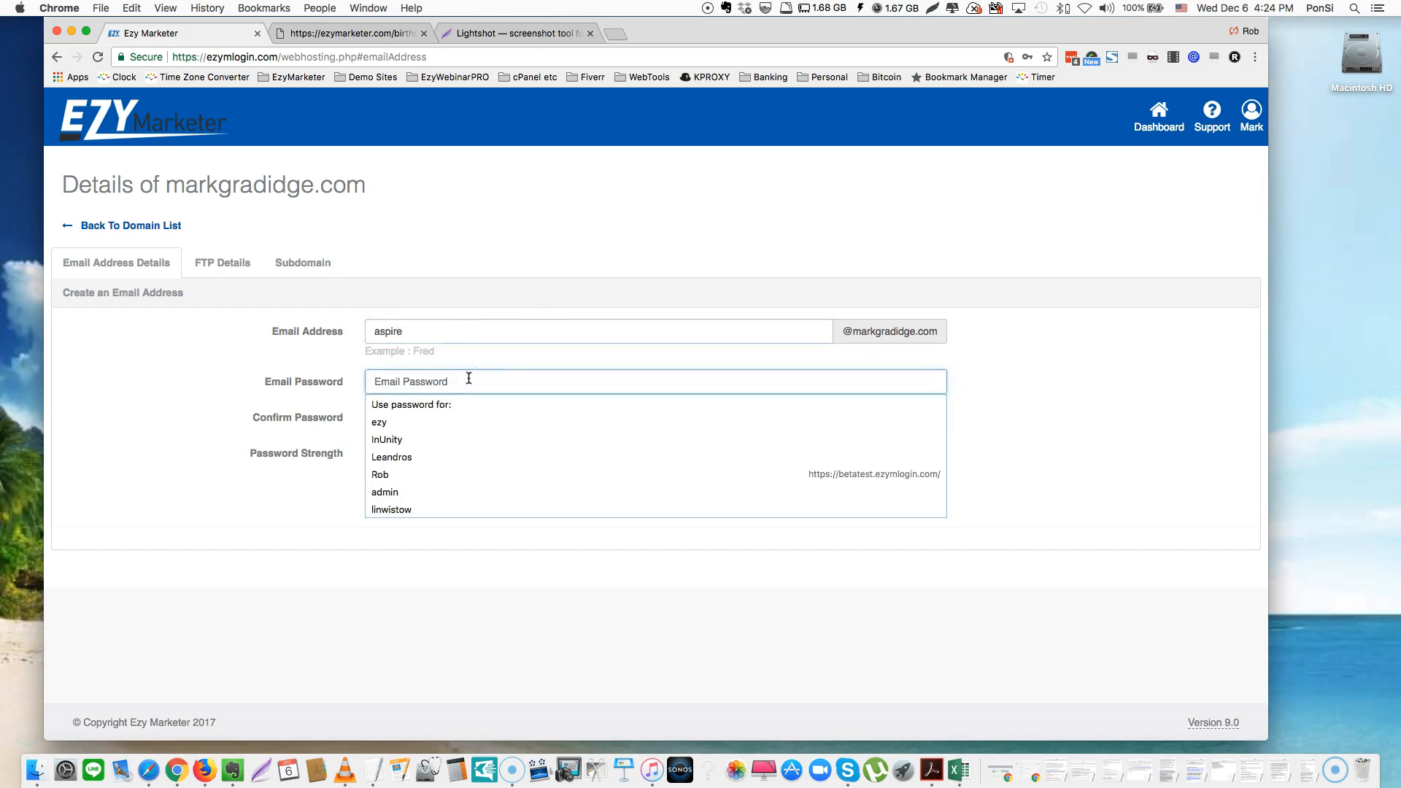
pyautogui.write('•••••')
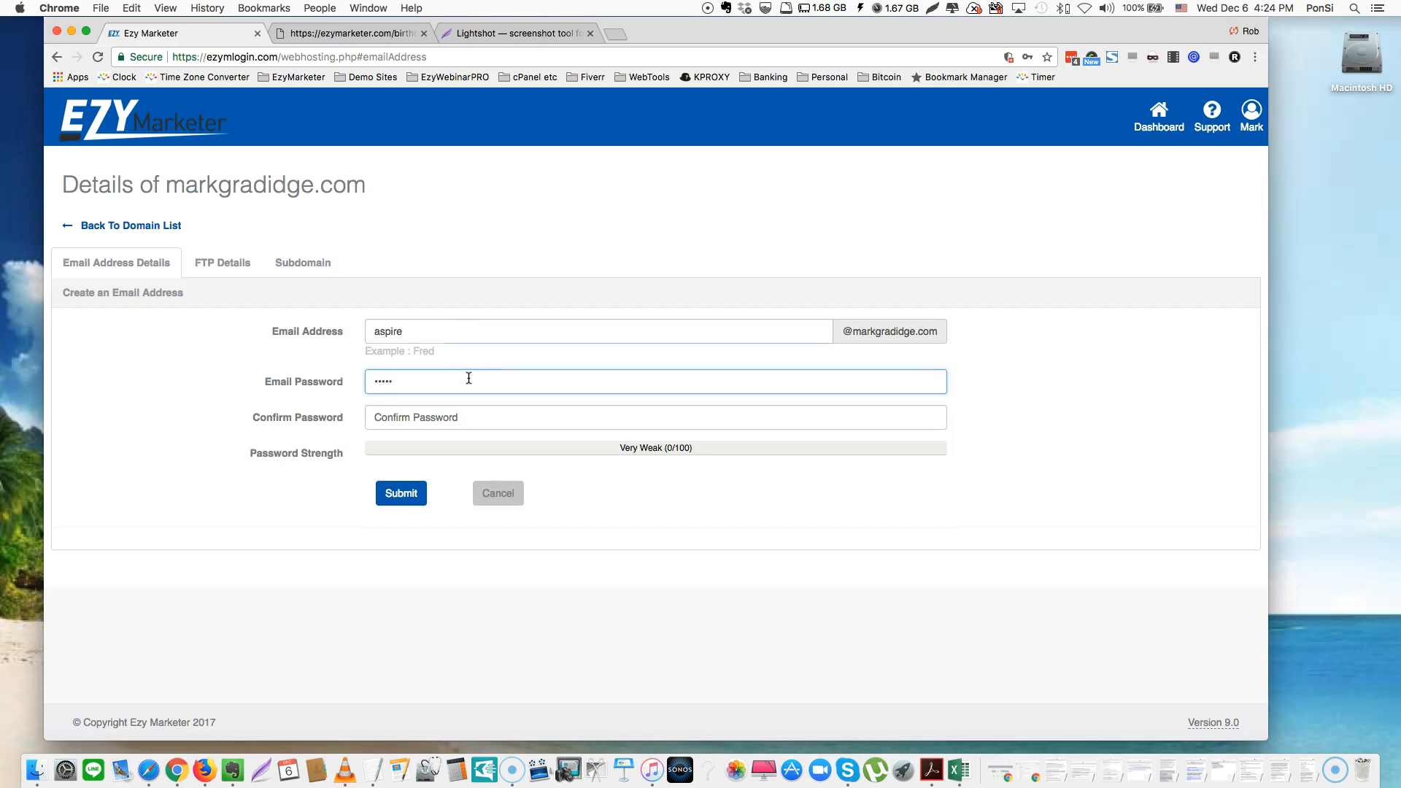
pyautogui.write('••')
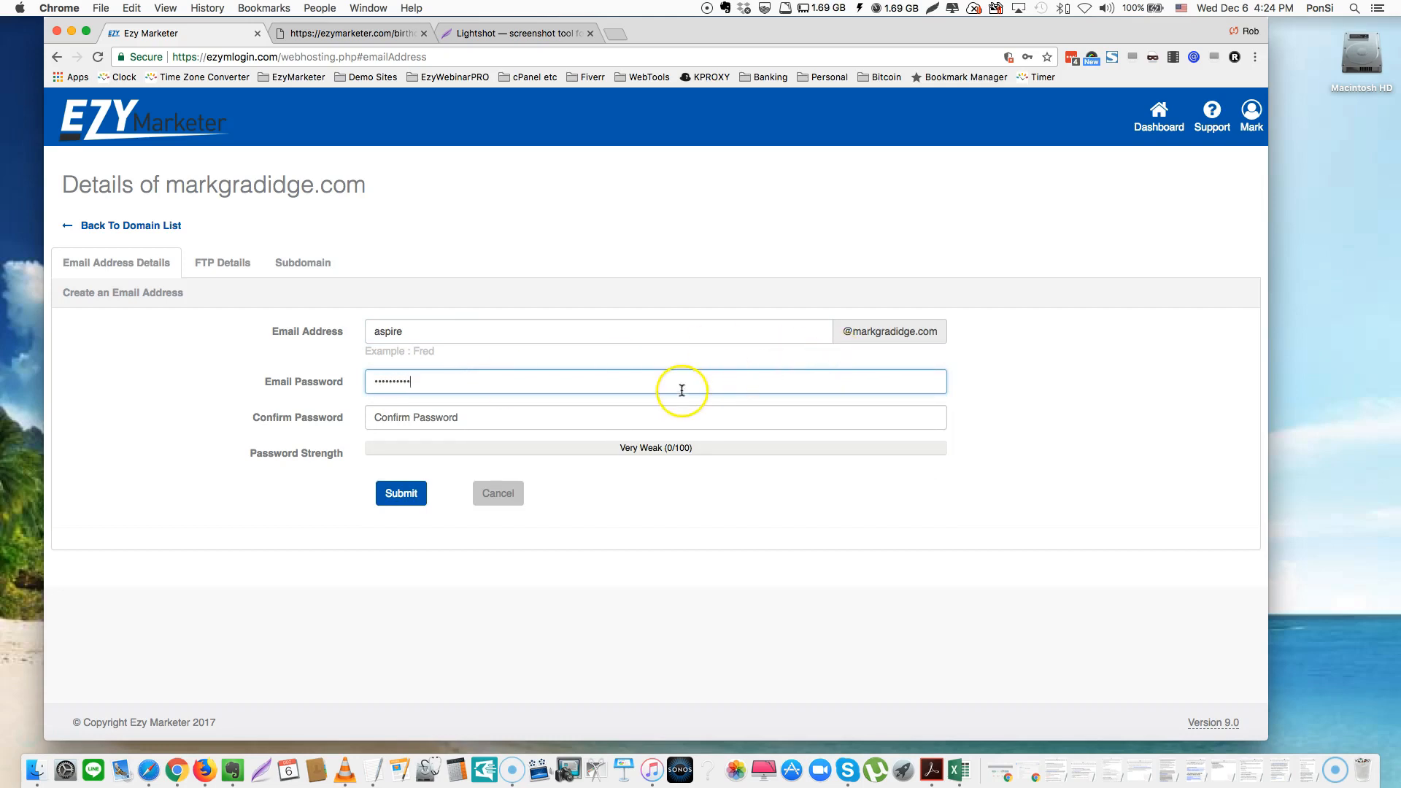
pyautogui.click(489, 416)
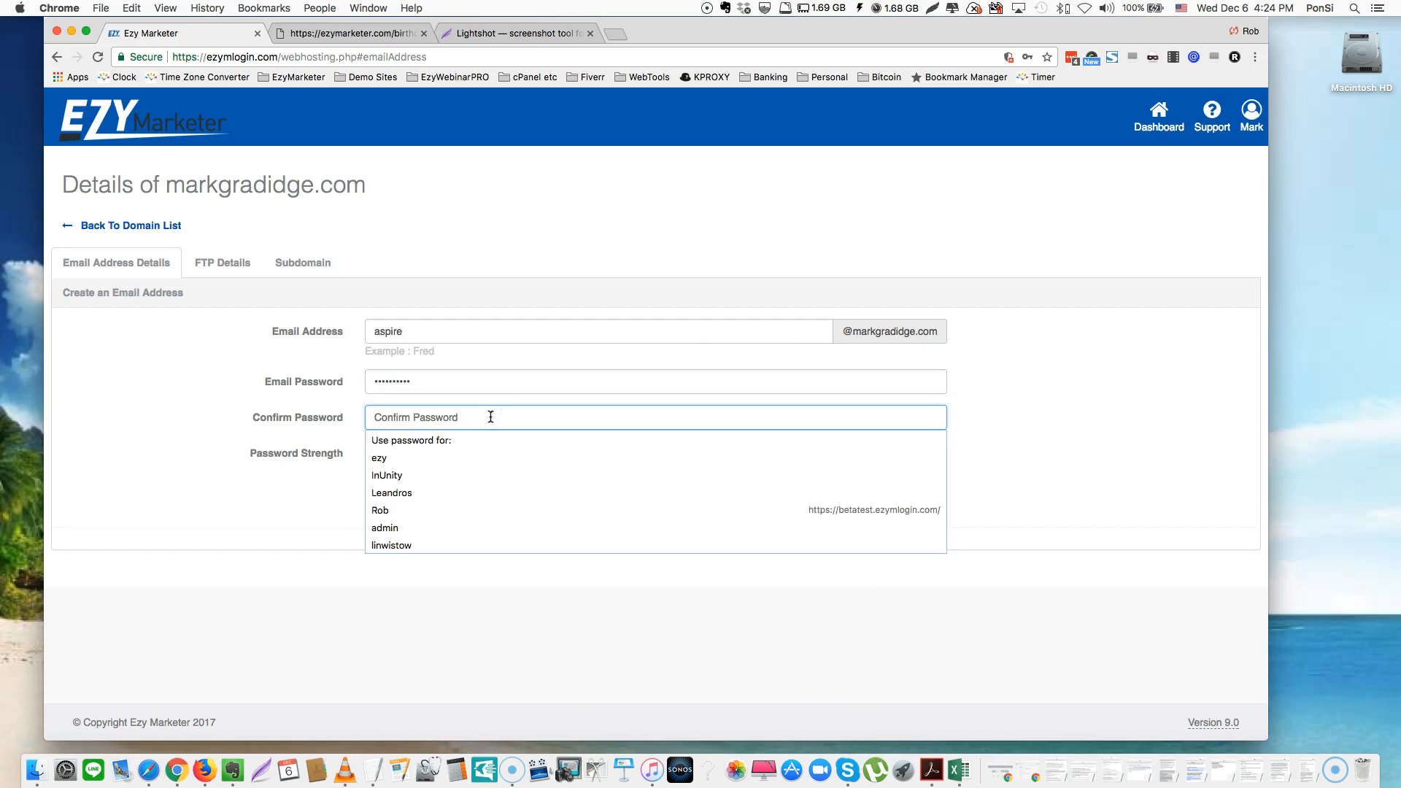
pyautogui.write('•••••')
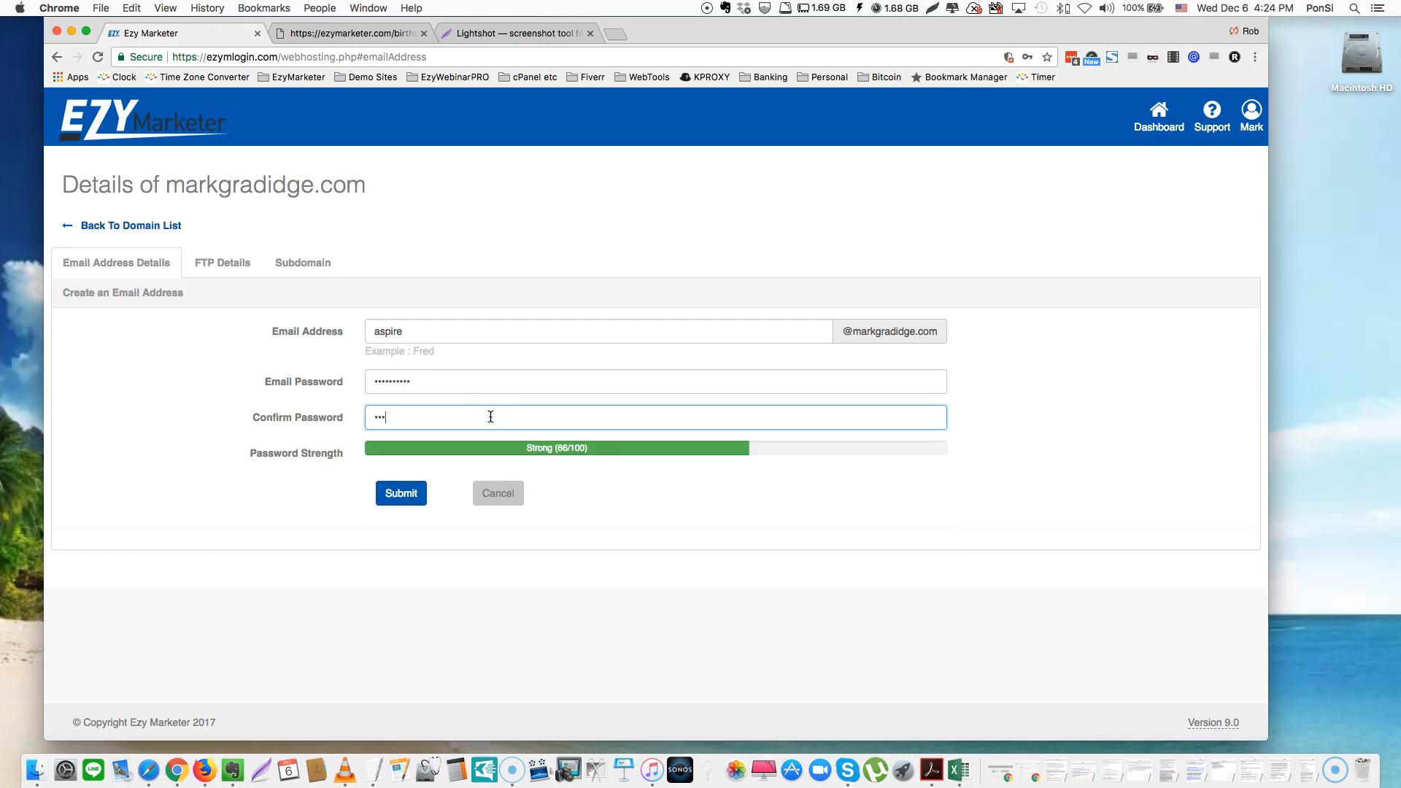
pyautogui.write('•••')
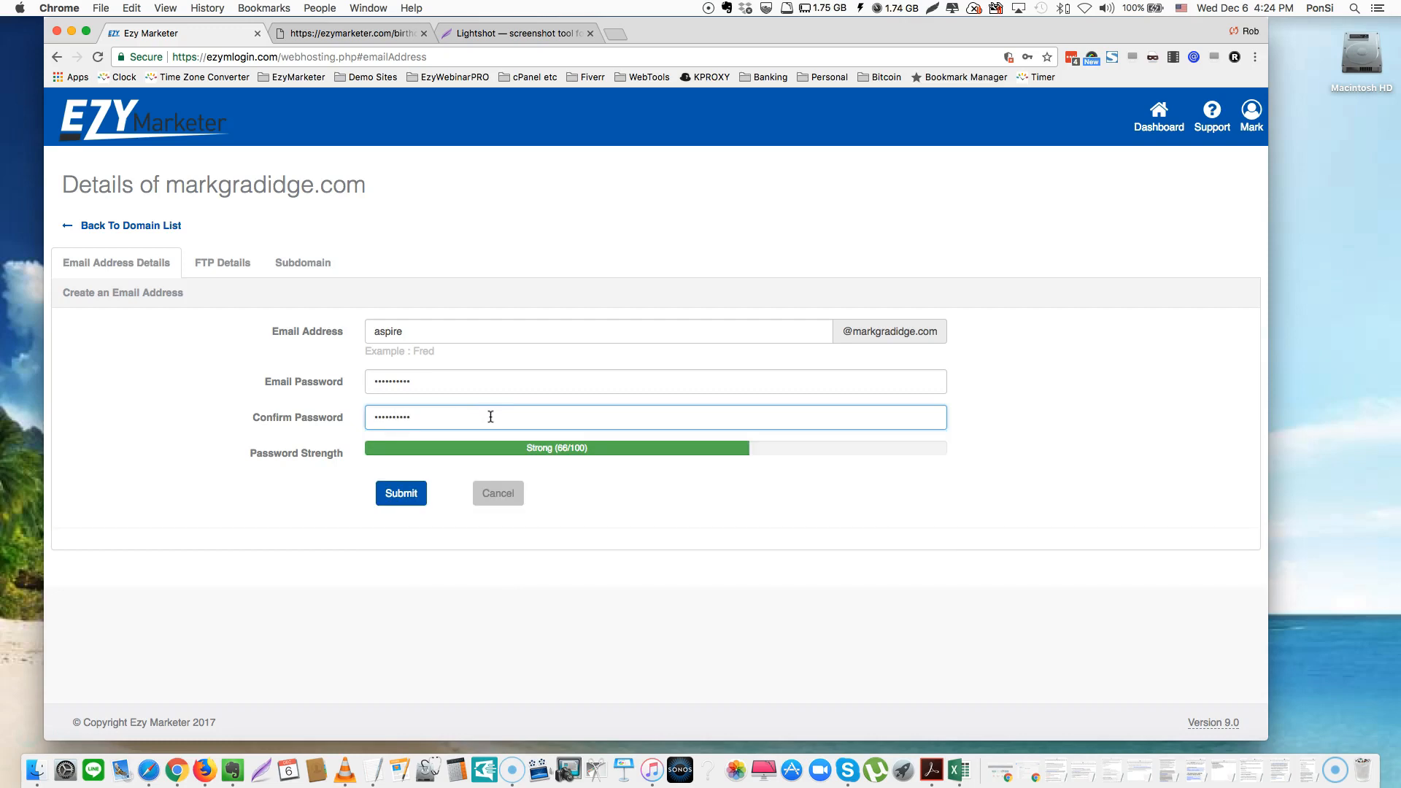
pyautogui.click(398, 498)
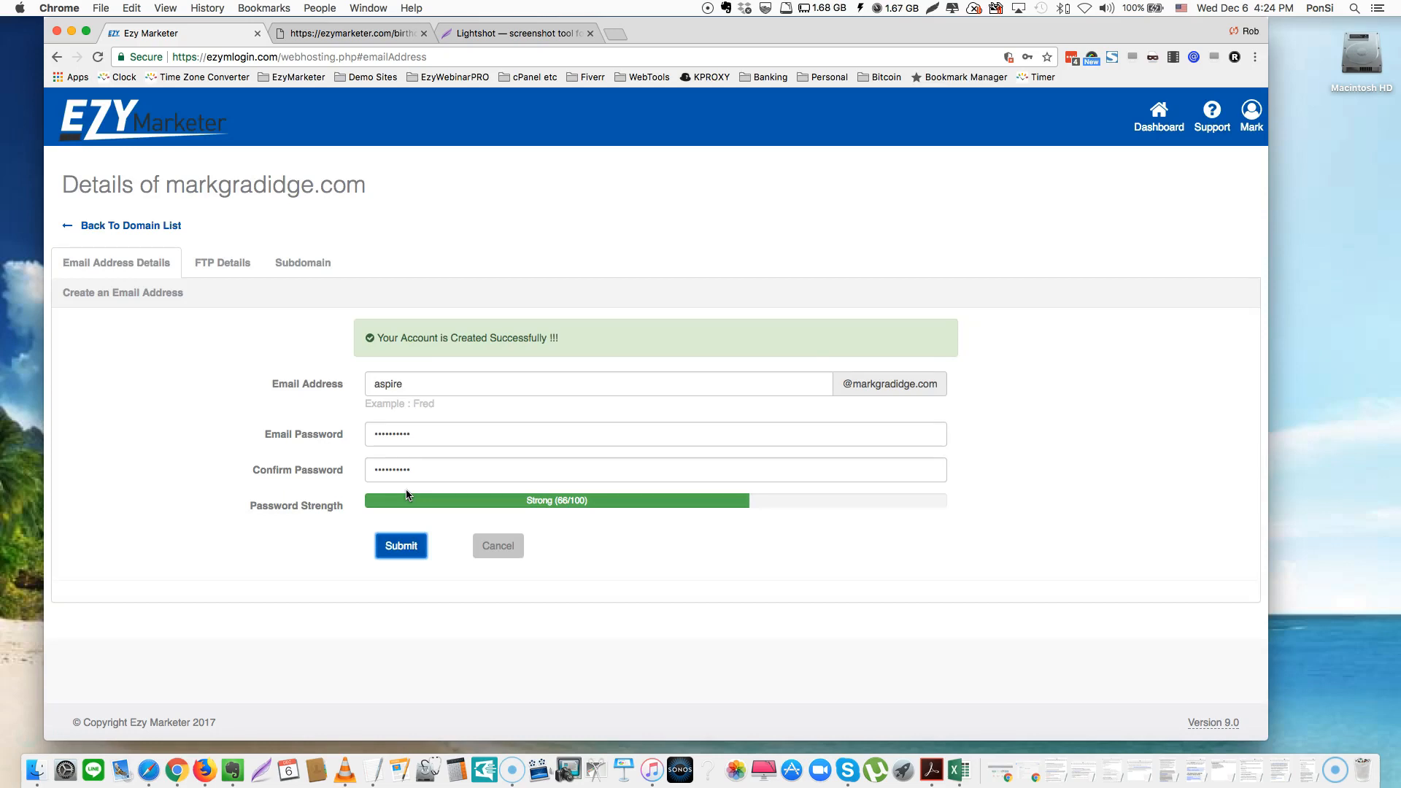
# Resubmit the form, then open and cancel Change Password to return to the email address list
pyautogui.click(407, 495)
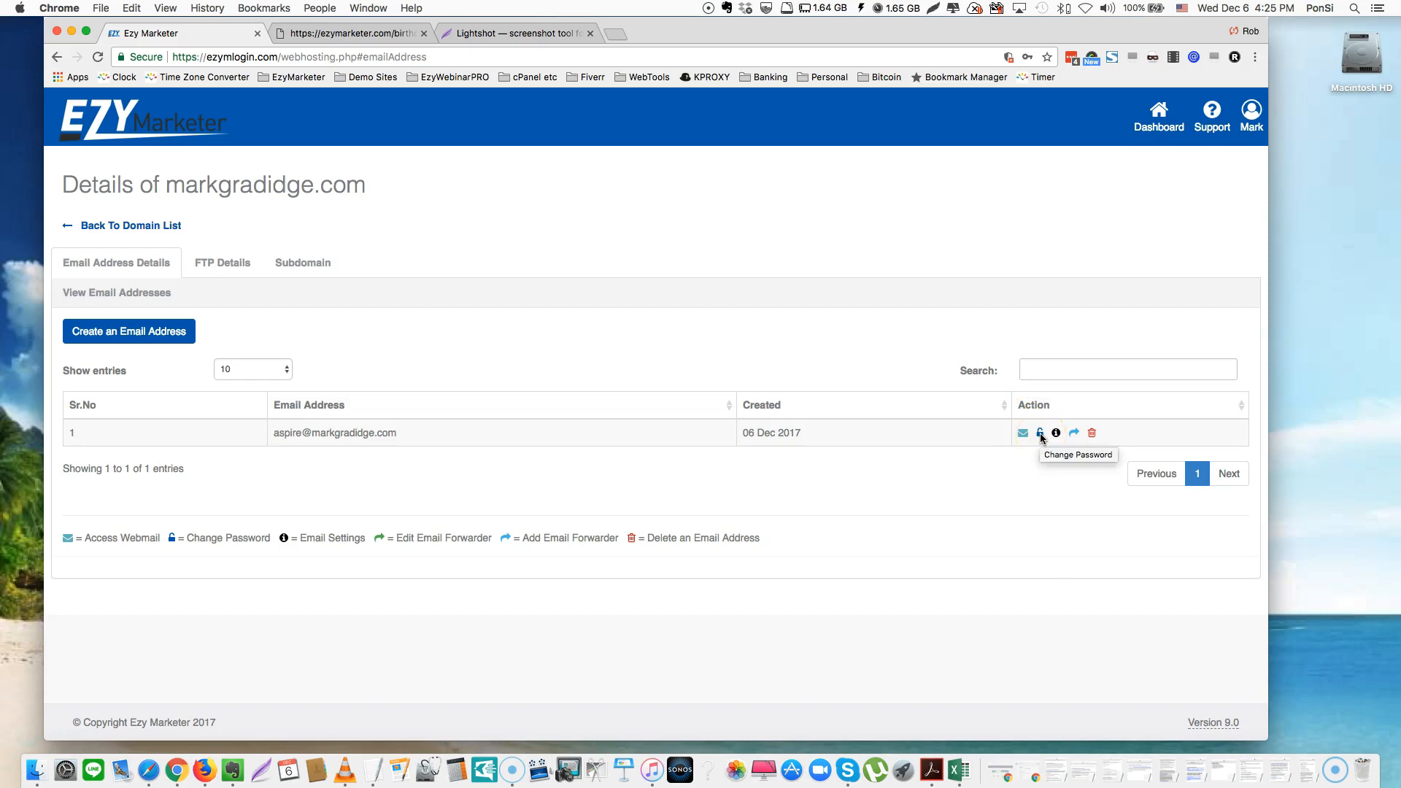
pyautogui.click(1041, 434)
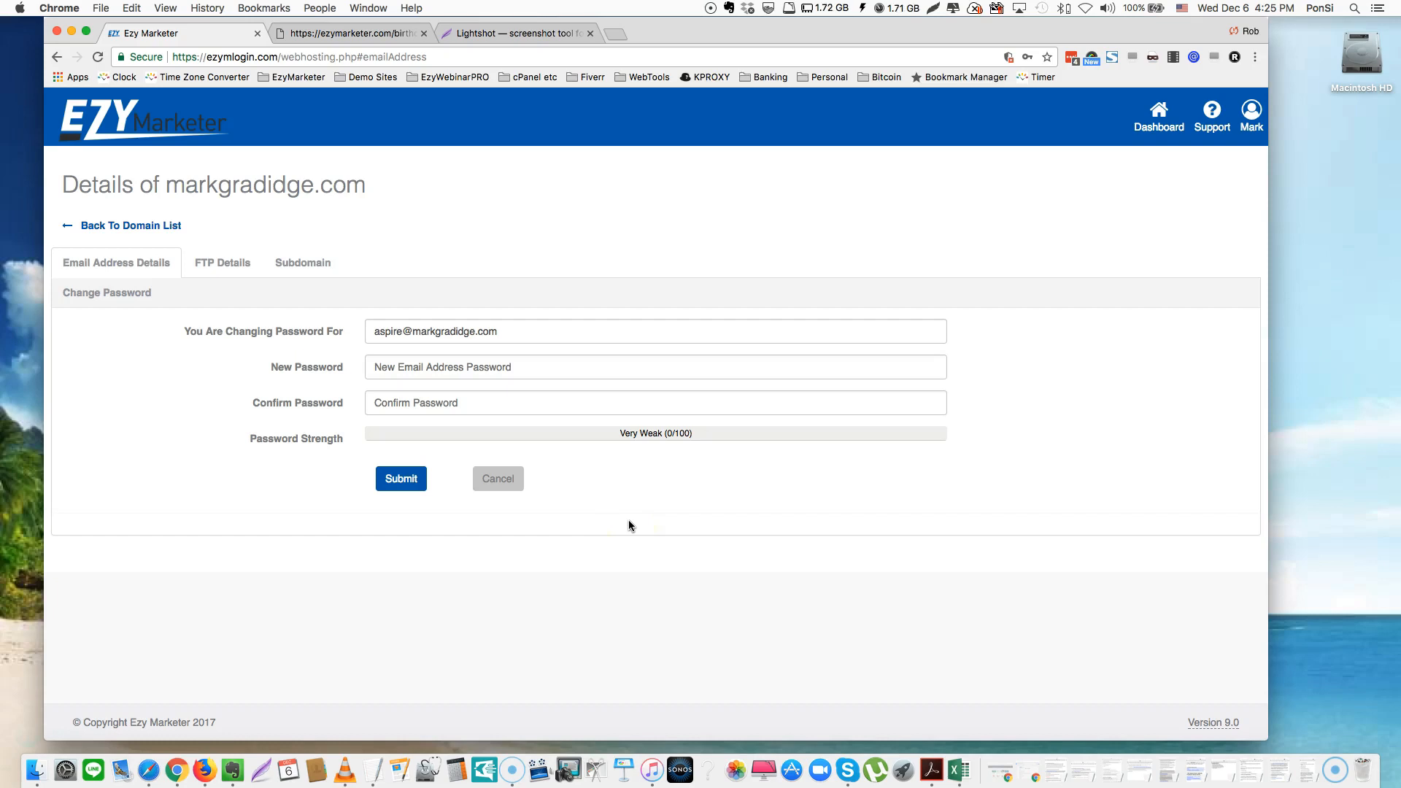
pyautogui.click(511, 480)
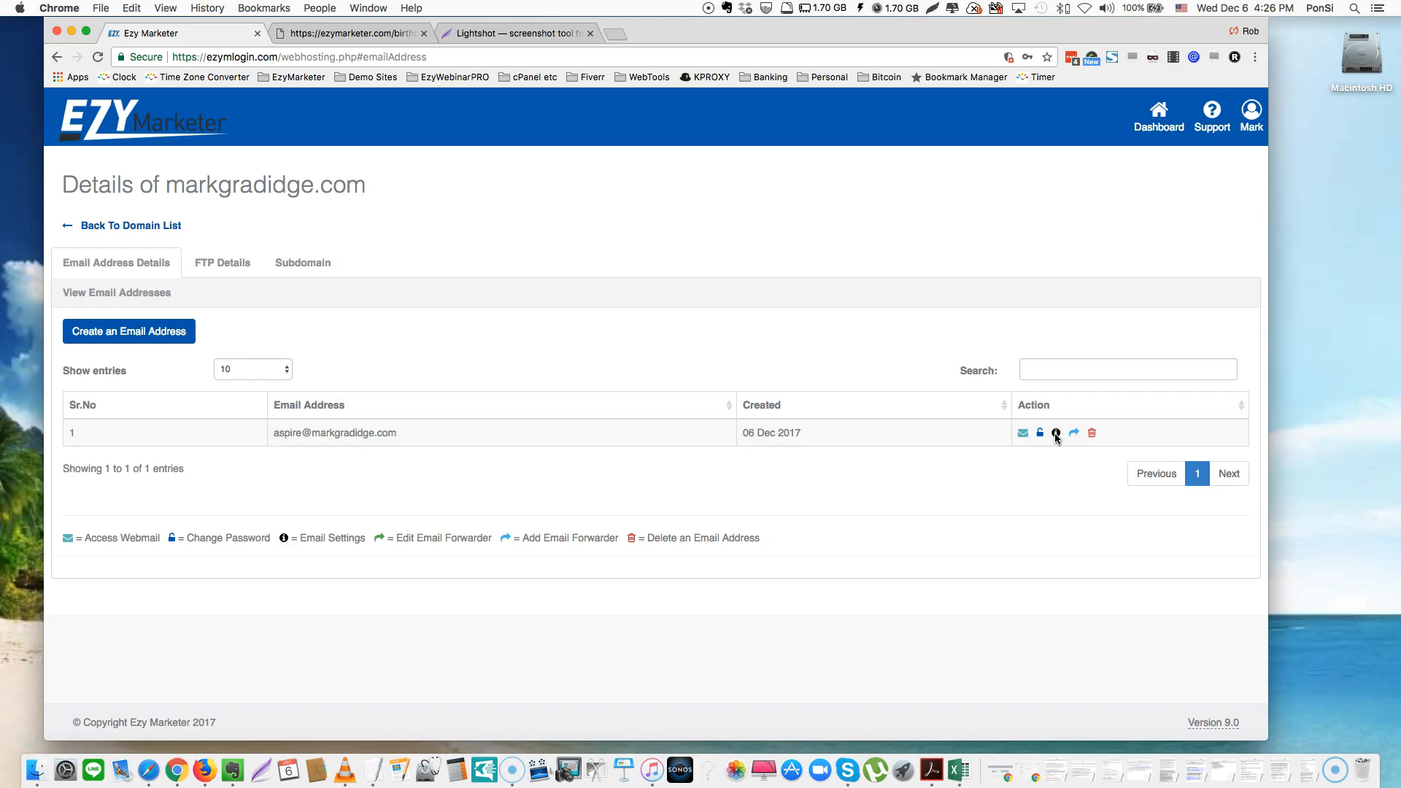
pyautogui.click(1056, 433)
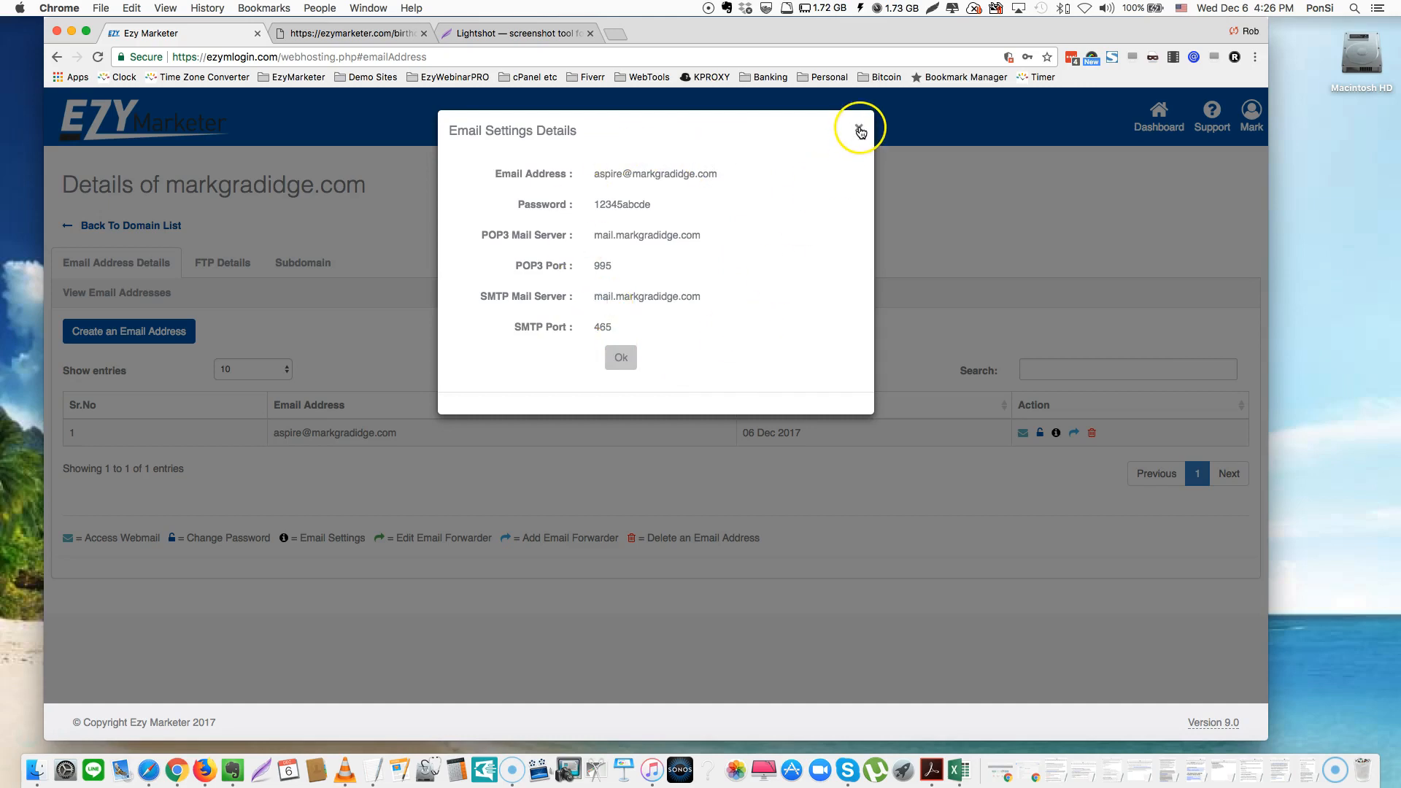
pyautogui.click(861, 132)
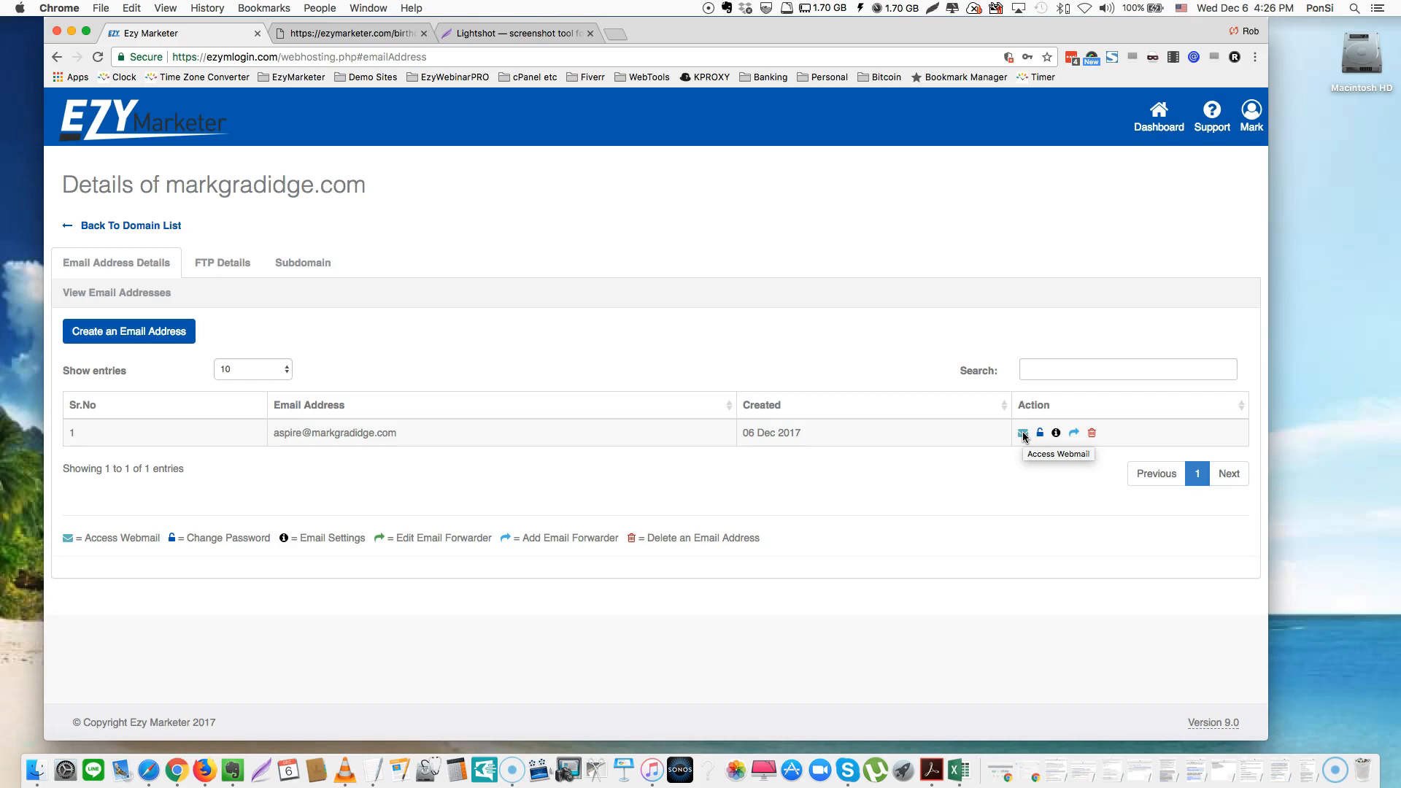
pyautogui.click(1023, 433)
pyautogui.click(276, 28)
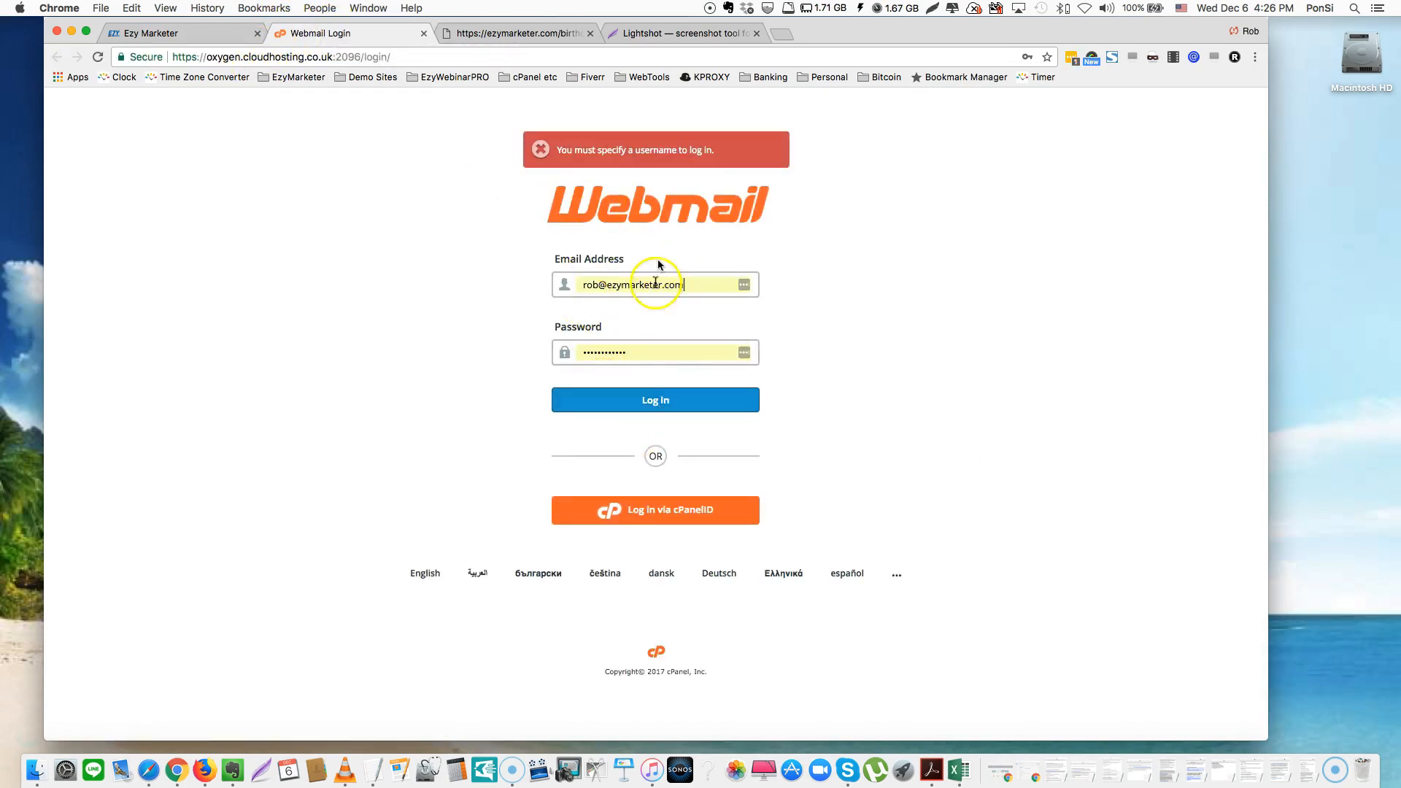
pyautogui.click(422, 33)
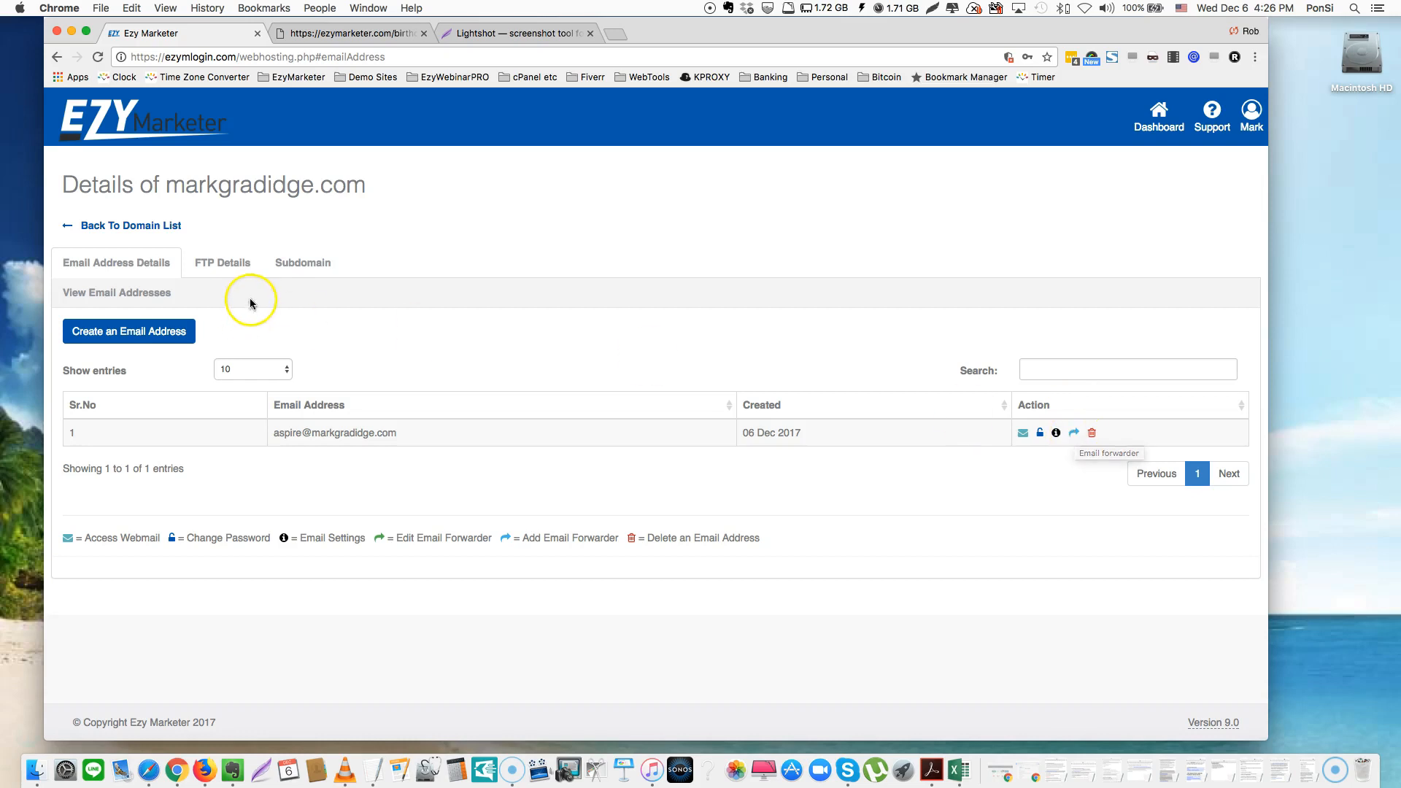
# Create a second email address on the domain with a name and its password entered twice
pyautogui.click(110, 331)
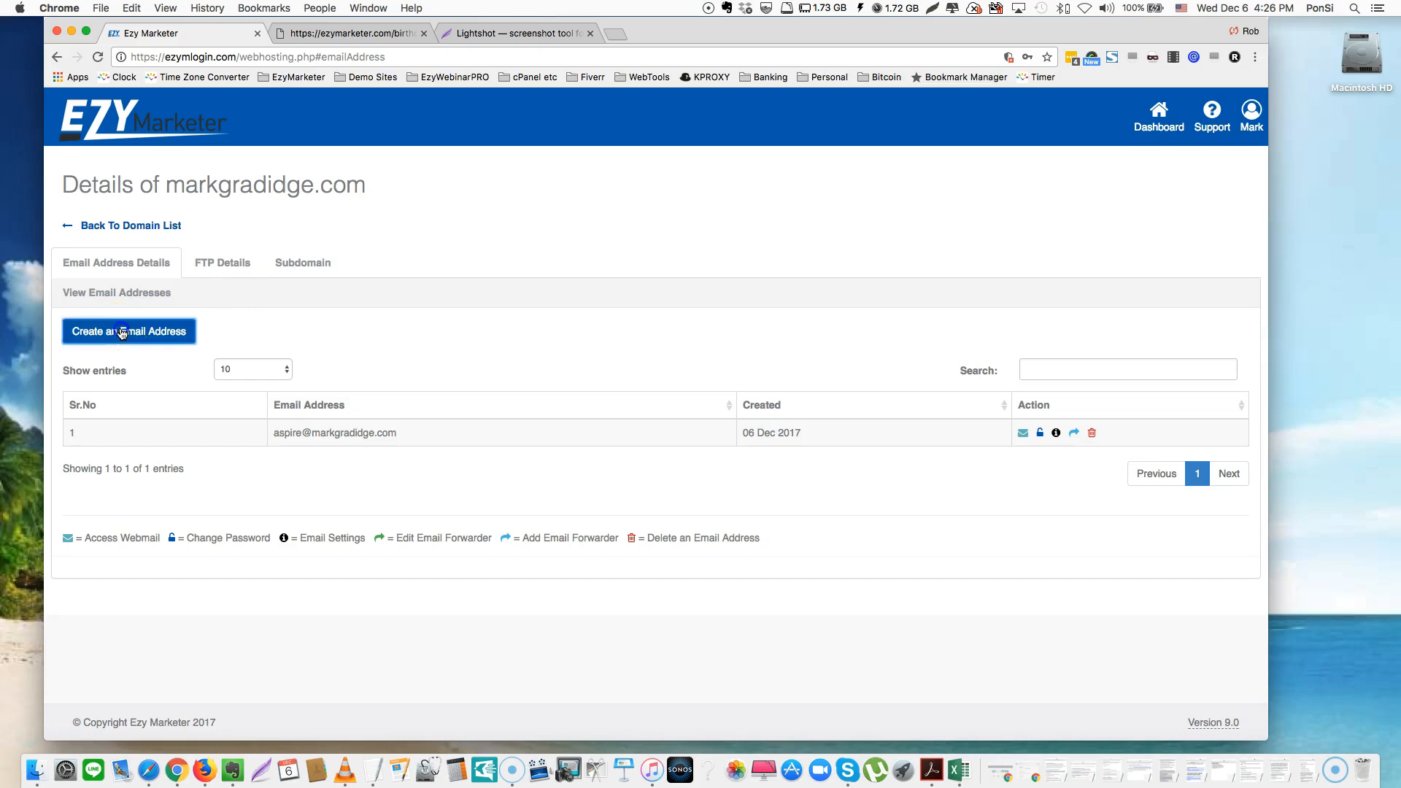
pyautogui.click(372, 333)
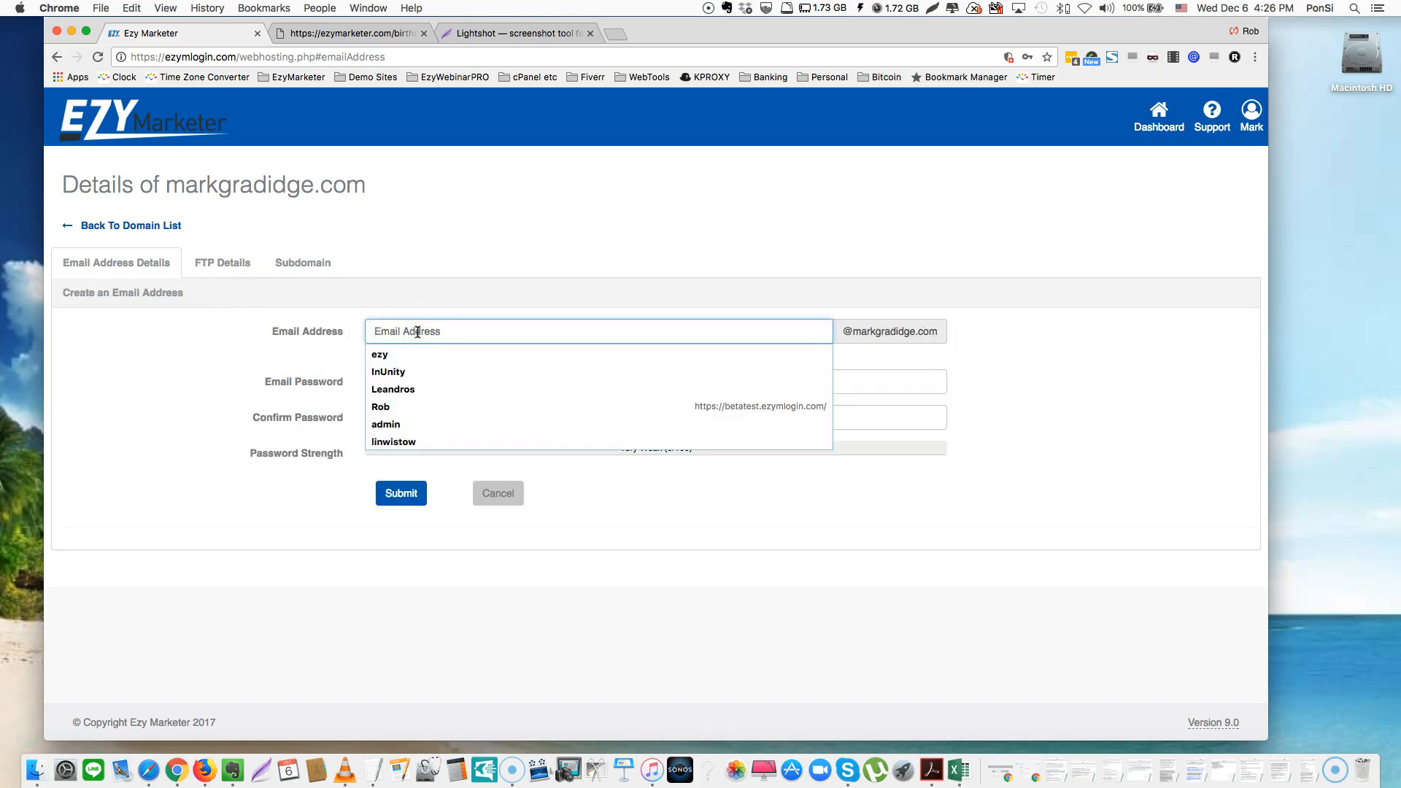
pyautogui.write('mark')
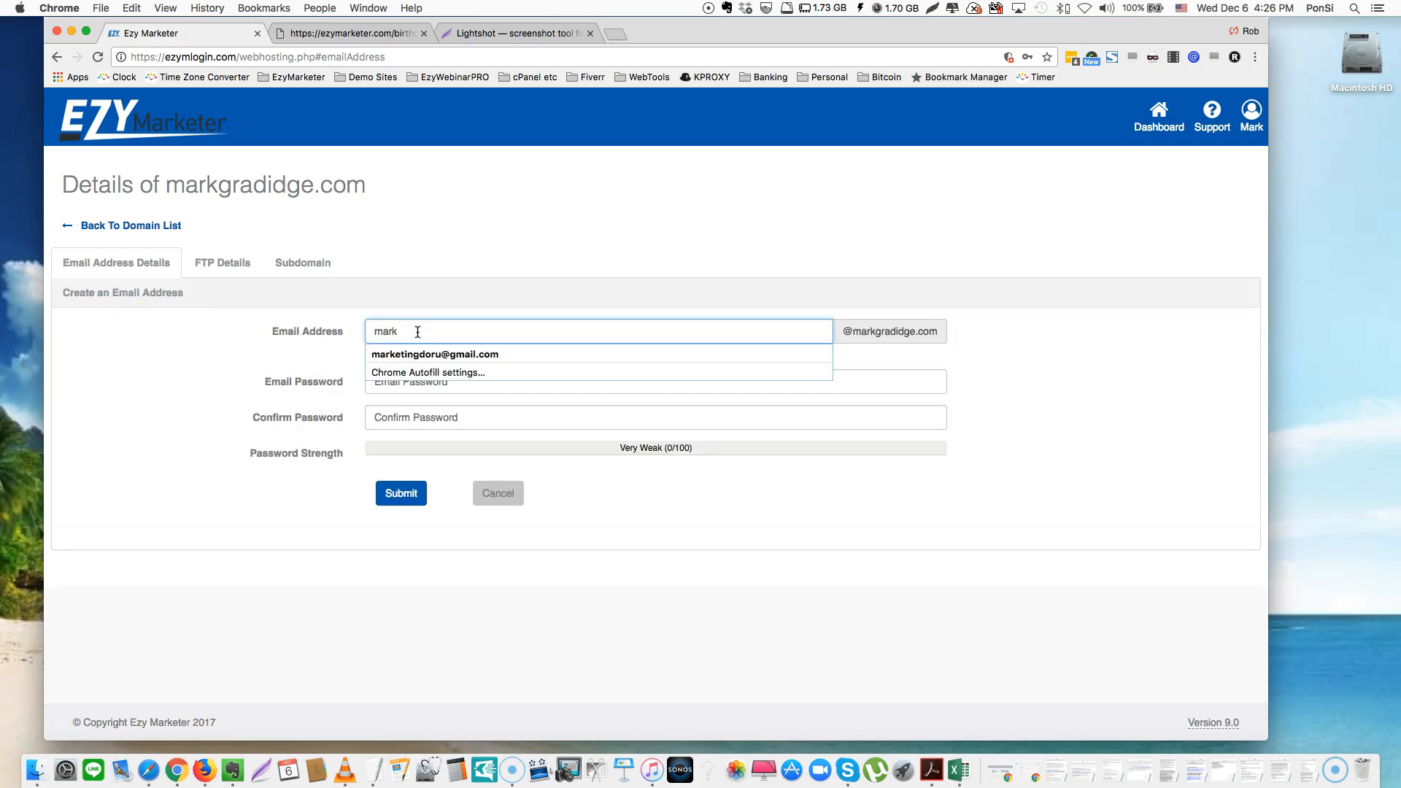
pyautogui.press('Tab')
pyautogui.click(405, 380)
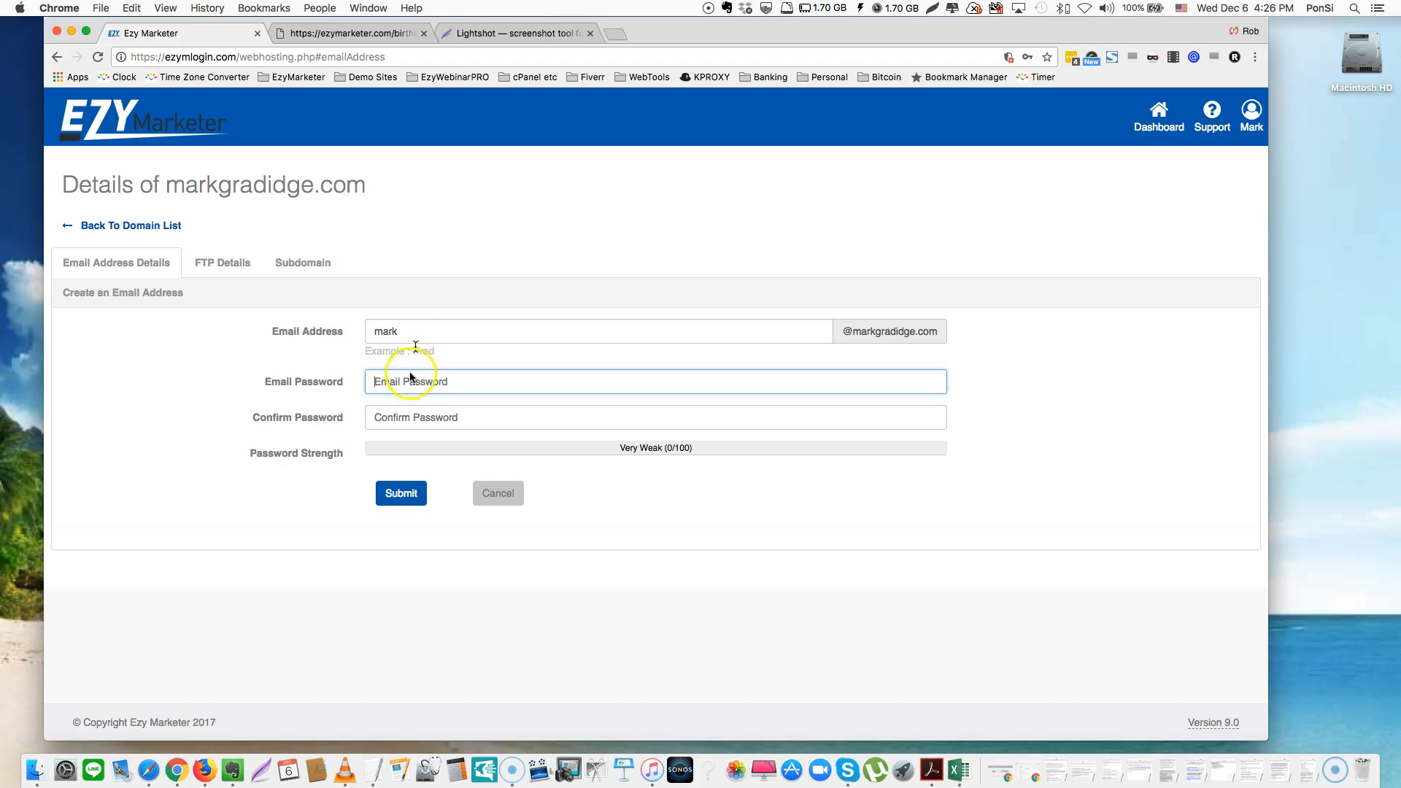
pyautogui.write('12345')
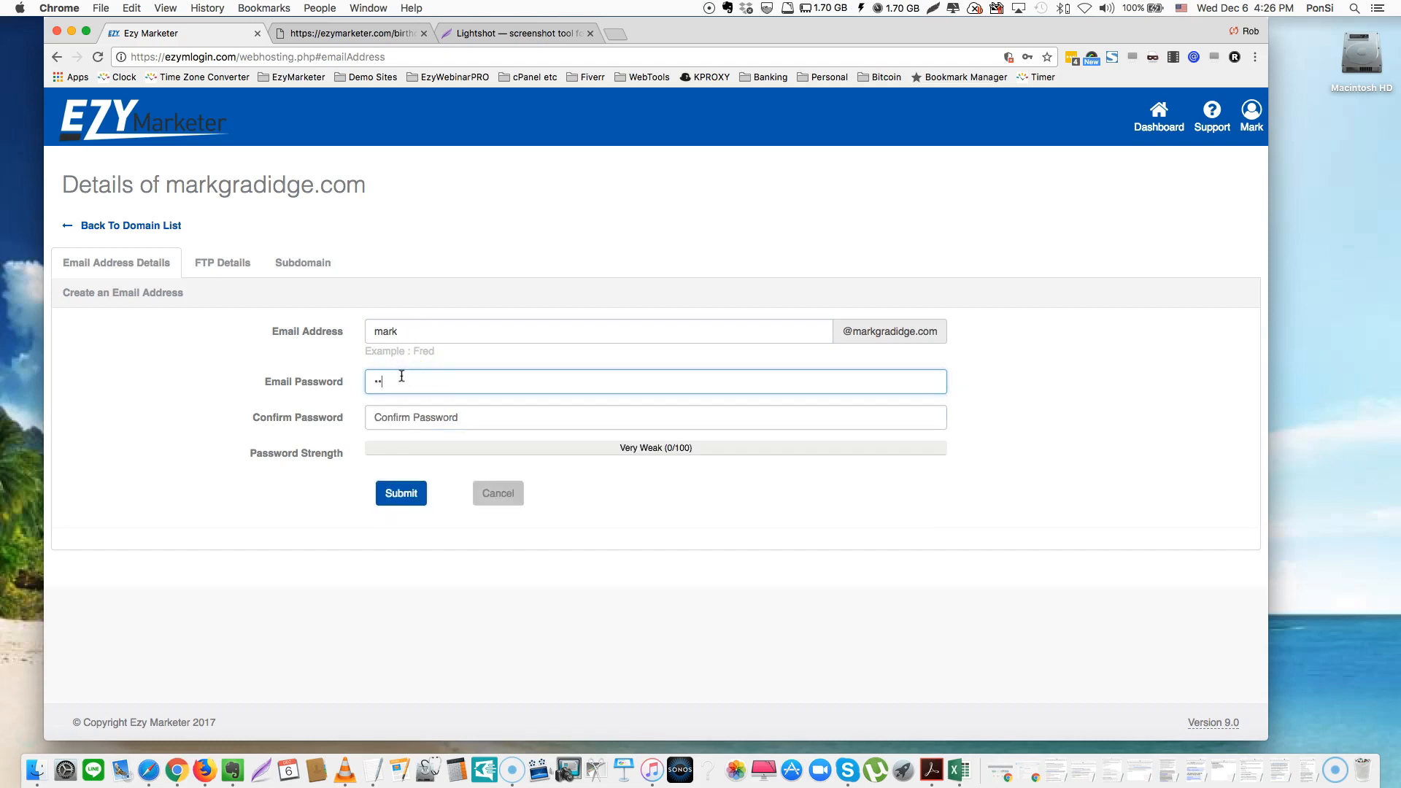
pyautogui.write('67')
pyautogui.press('Tab')
pyautogui.write('1234567')
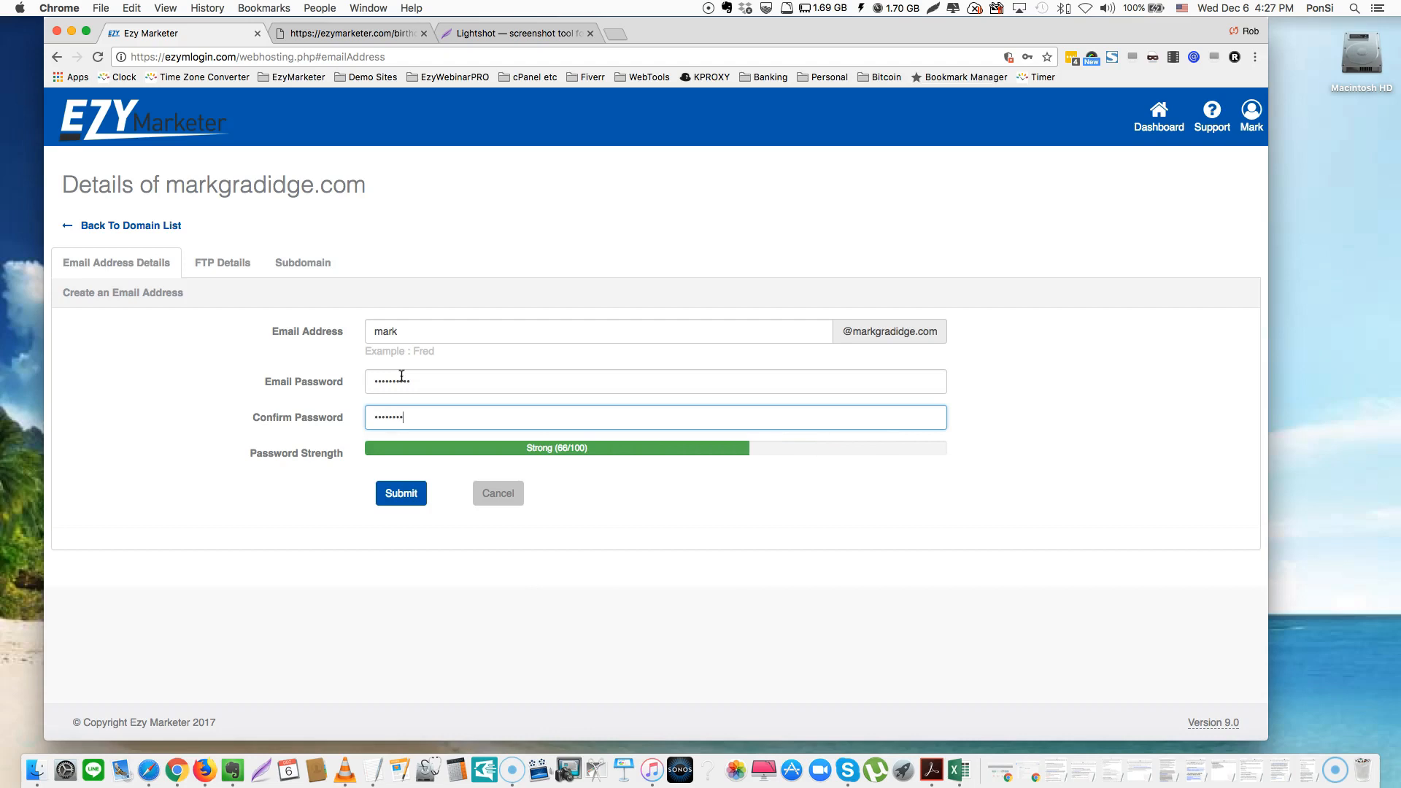
pyautogui.write('8')
pyautogui.click(402, 495)
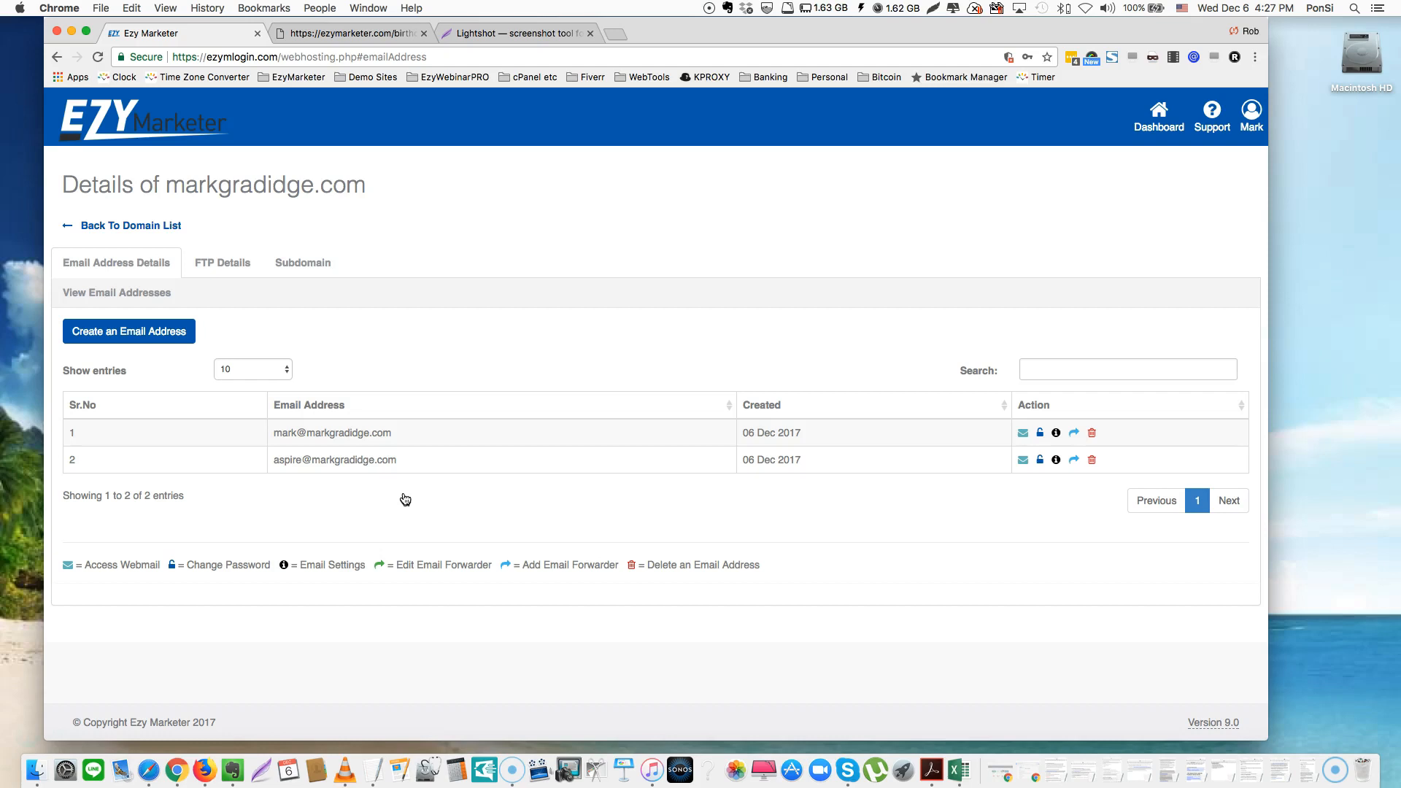
pyautogui.click(406, 497)
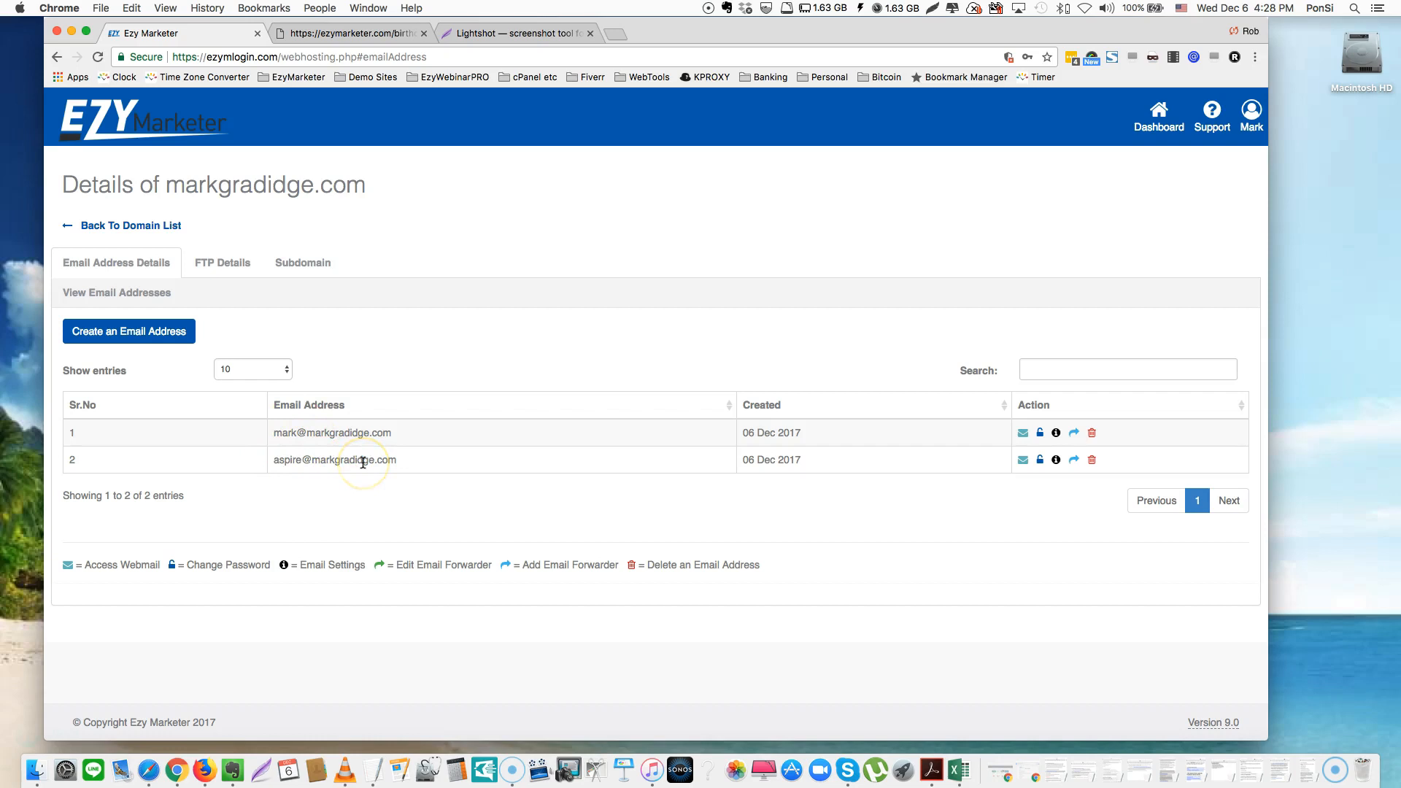
pyautogui.moveTo(424, 461); pyautogui.dragTo(268, 465)
pyautogui.press('super+c')
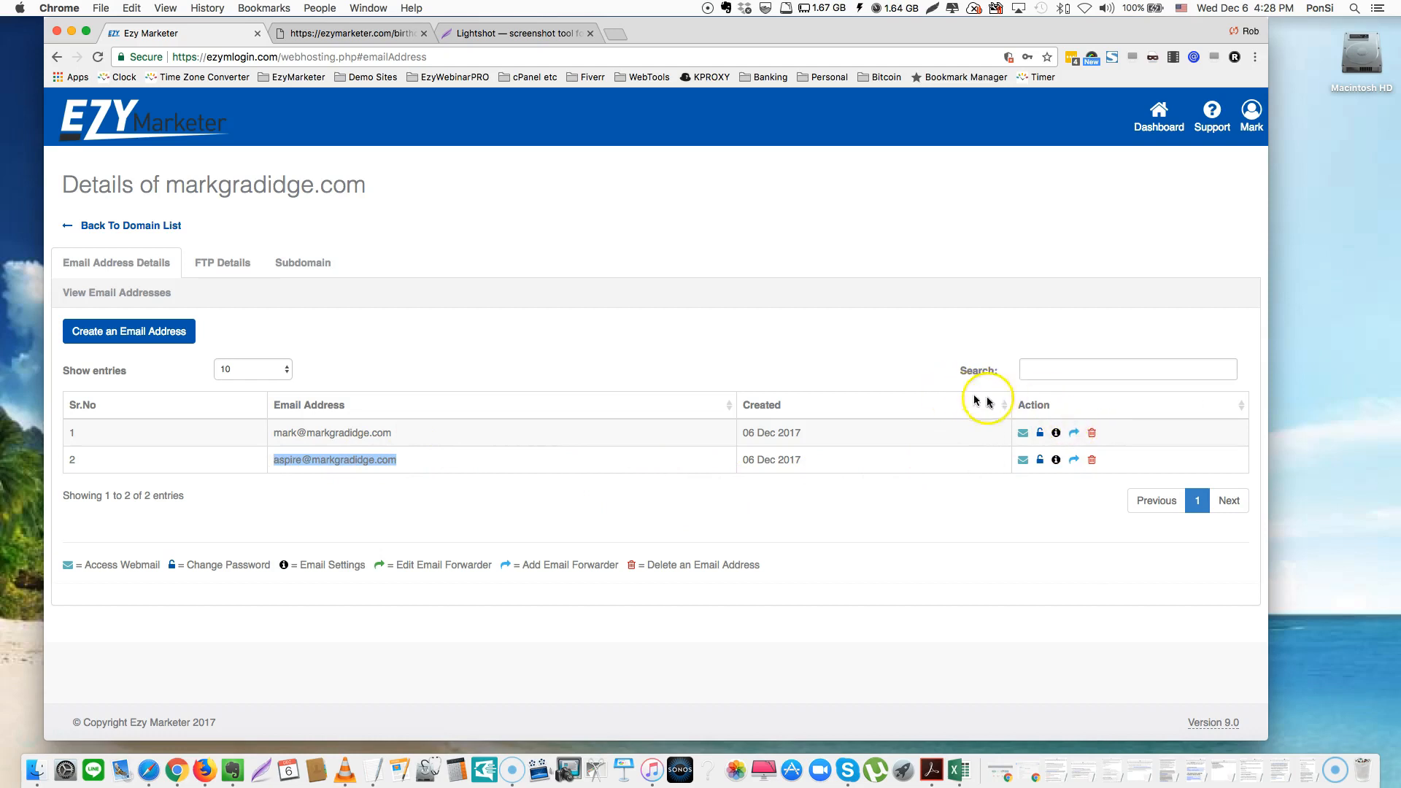
pyautogui.click(1077, 403)
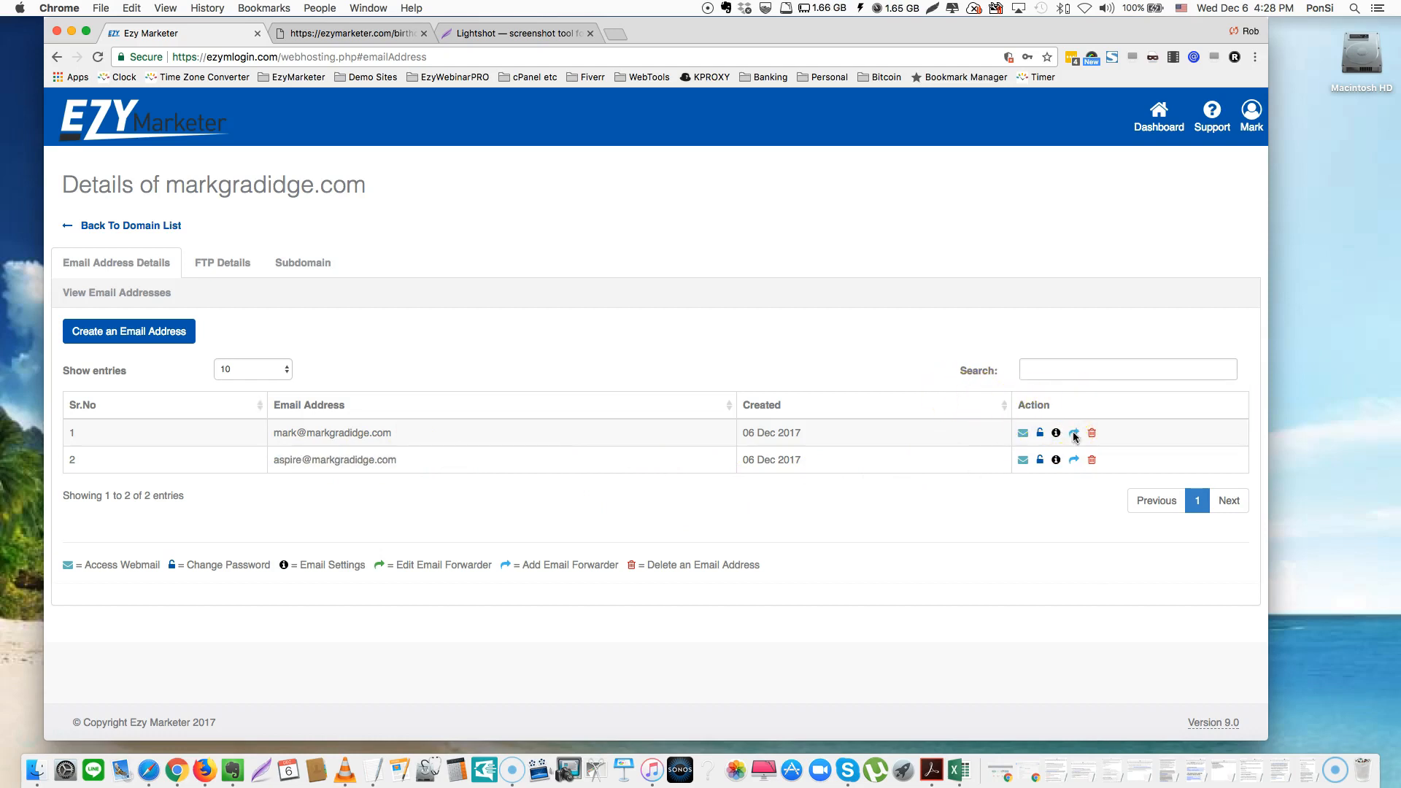
# Add an email forwarder on the first account that targets the pasted second account address
pyautogui.click(1075, 433)
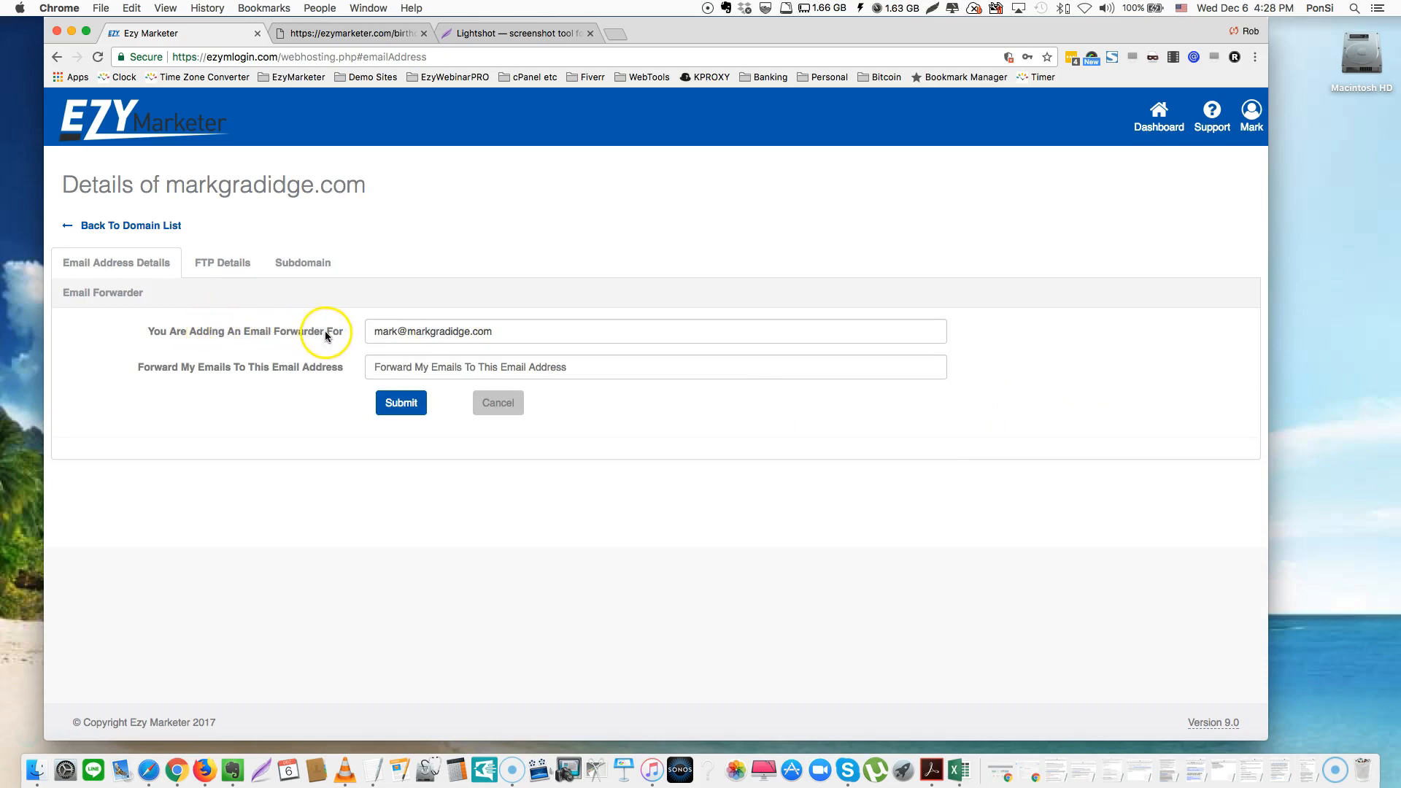
pyautogui.click(375, 367)
pyautogui.press('super+v')
pyautogui.click(402, 403)
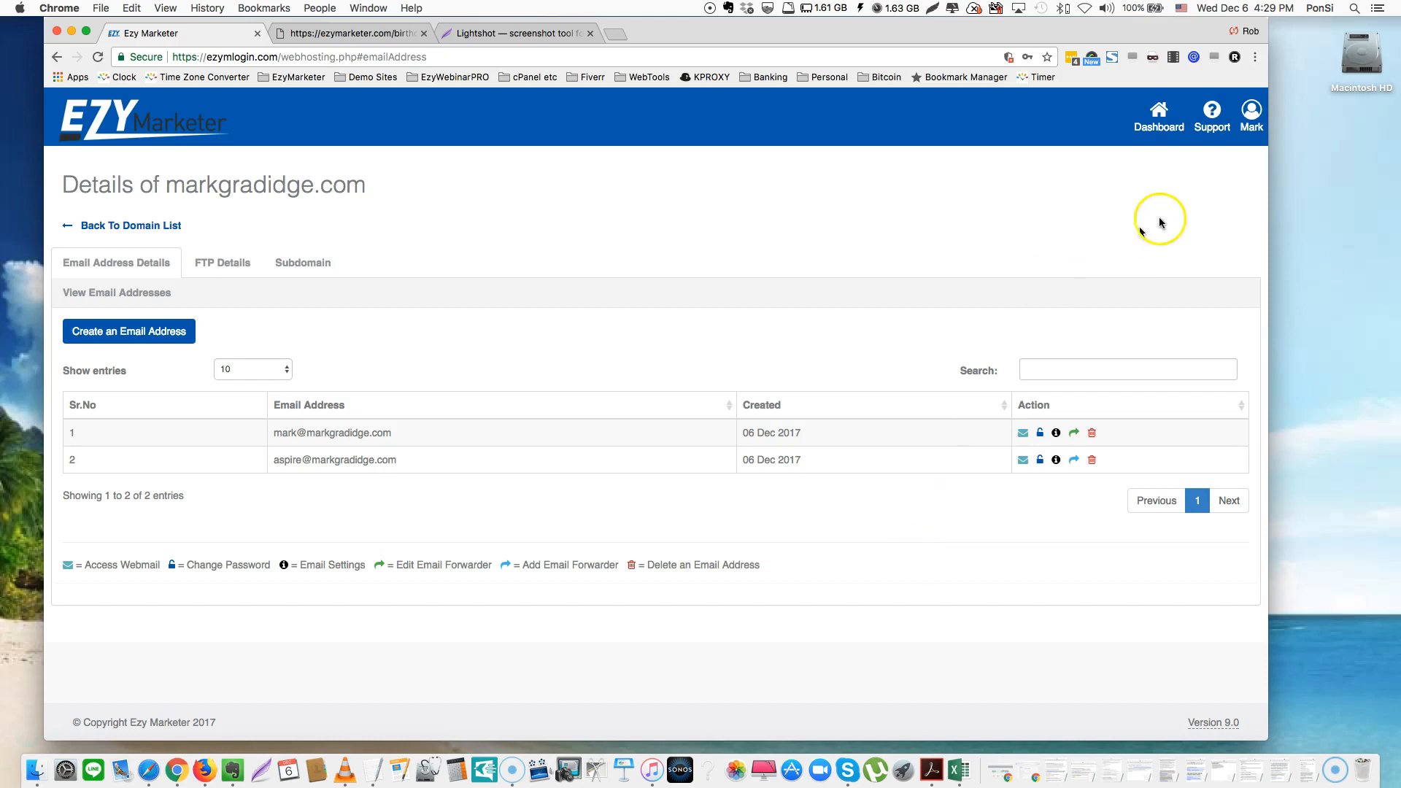
# Return to the Dashboard and dismiss the Version 9.0 update notice
pyautogui.click(1157, 121)
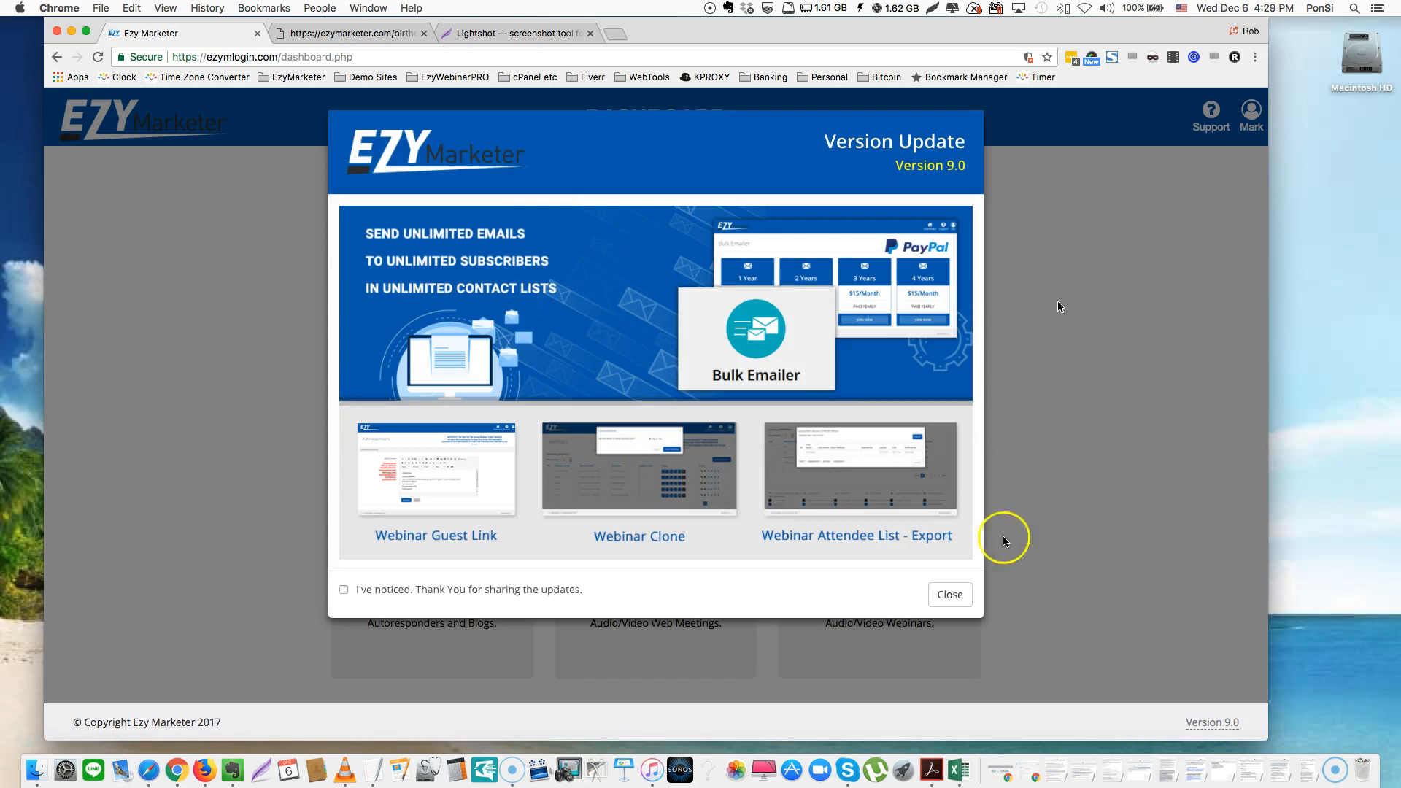
pyautogui.click(951, 596)
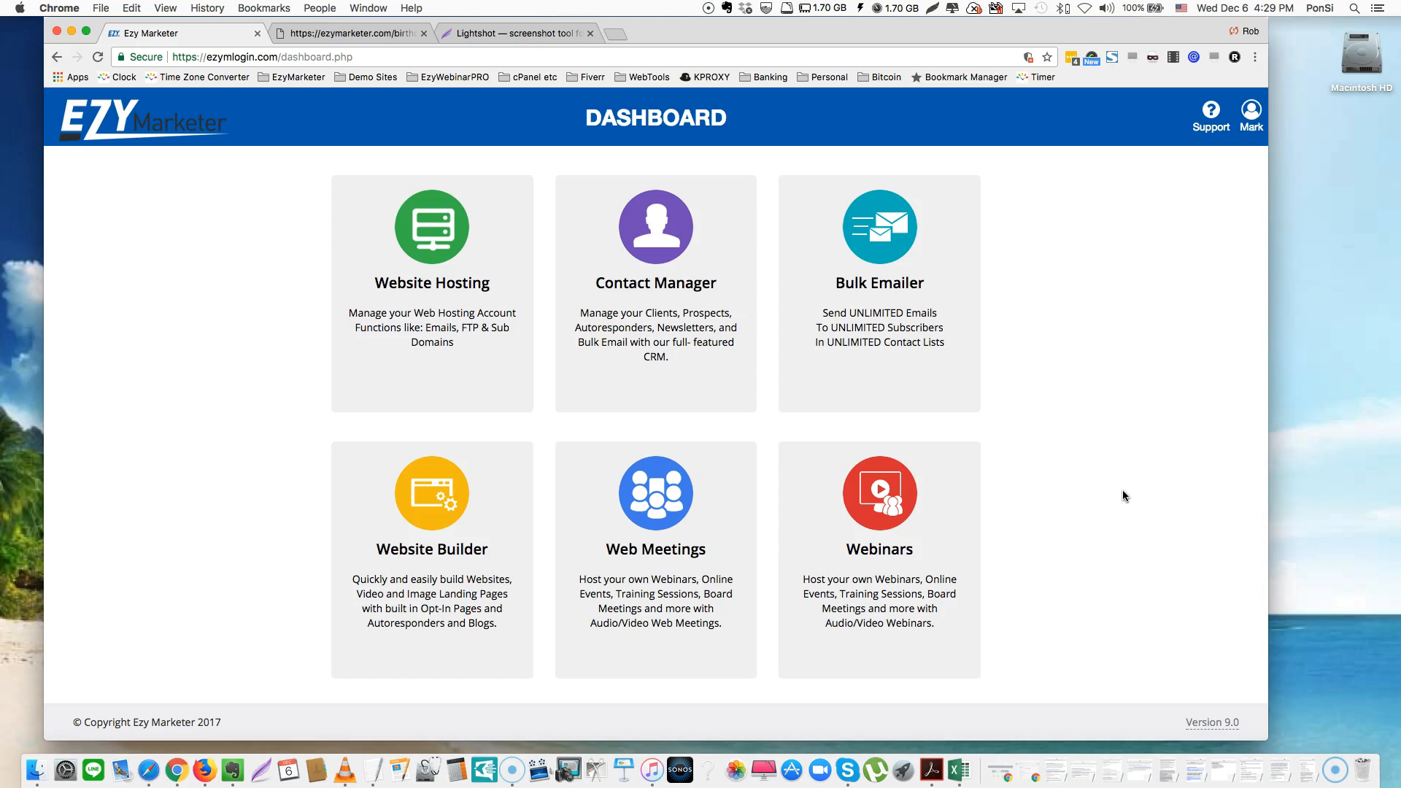
# Open the Import Website dialog from the Website Builder's Websites list
pyautogui.click(410, 553)
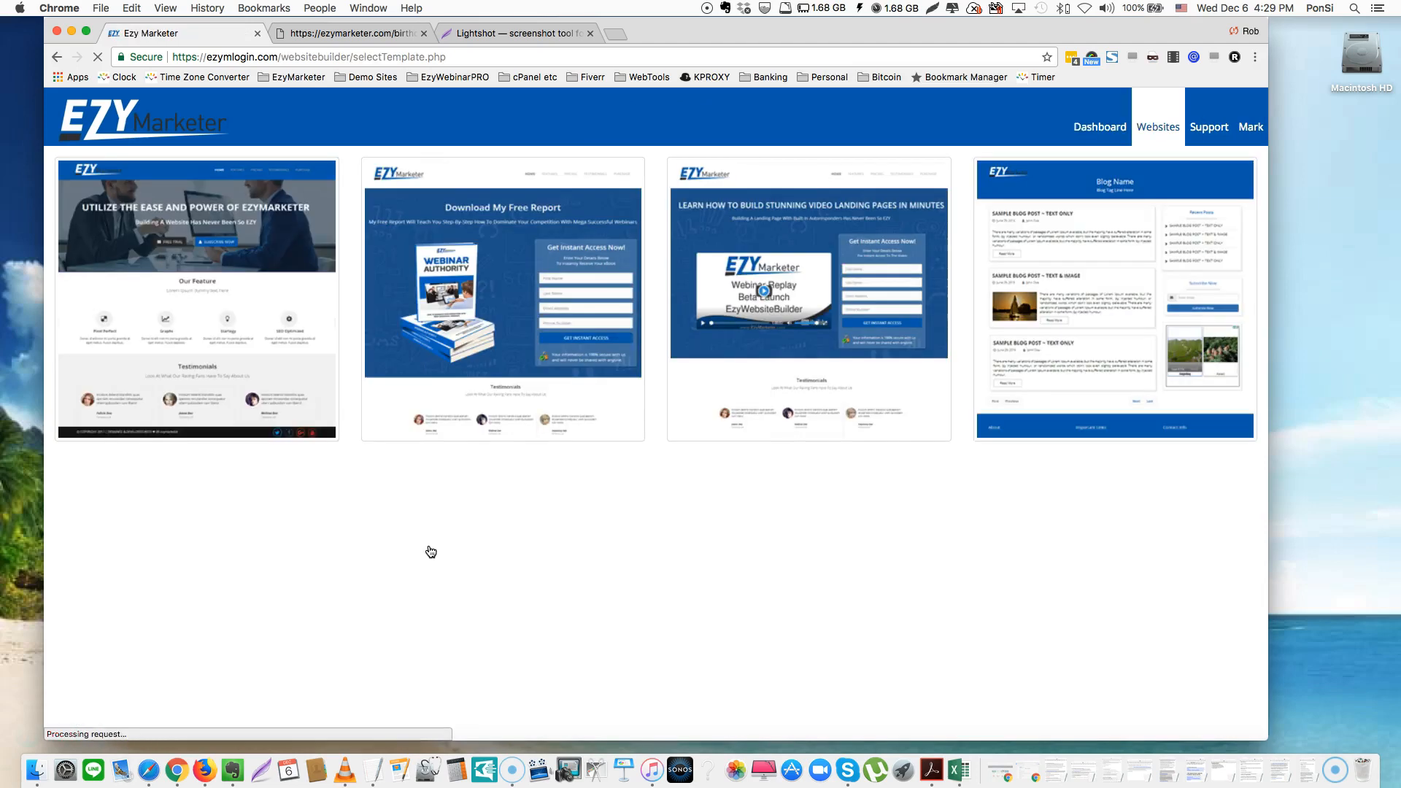
pyautogui.click(206, 289)
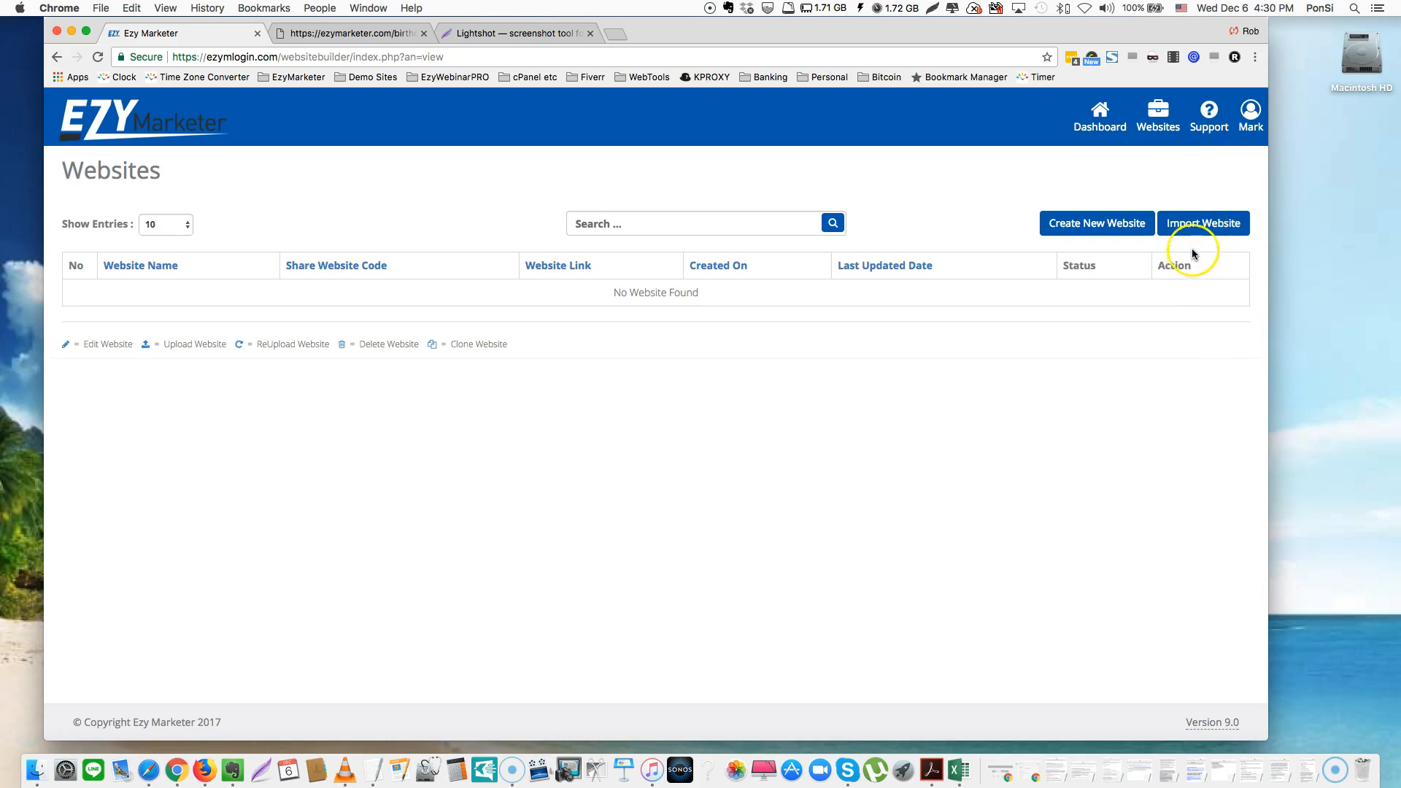
pyautogui.click(1199, 227)
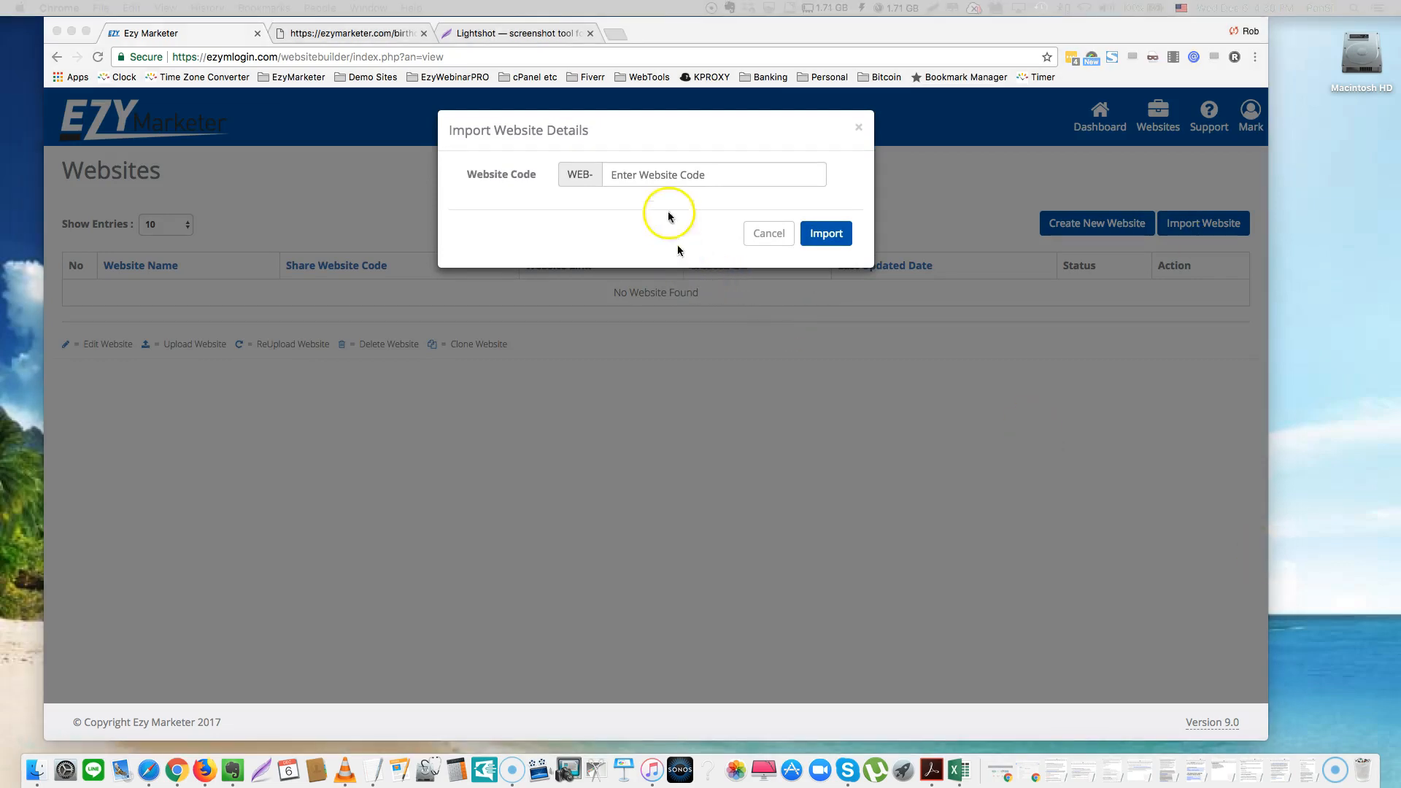
pyautogui.click(647, 173)
pyautogui.press('super+v')
pyautogui.click(823, 237)
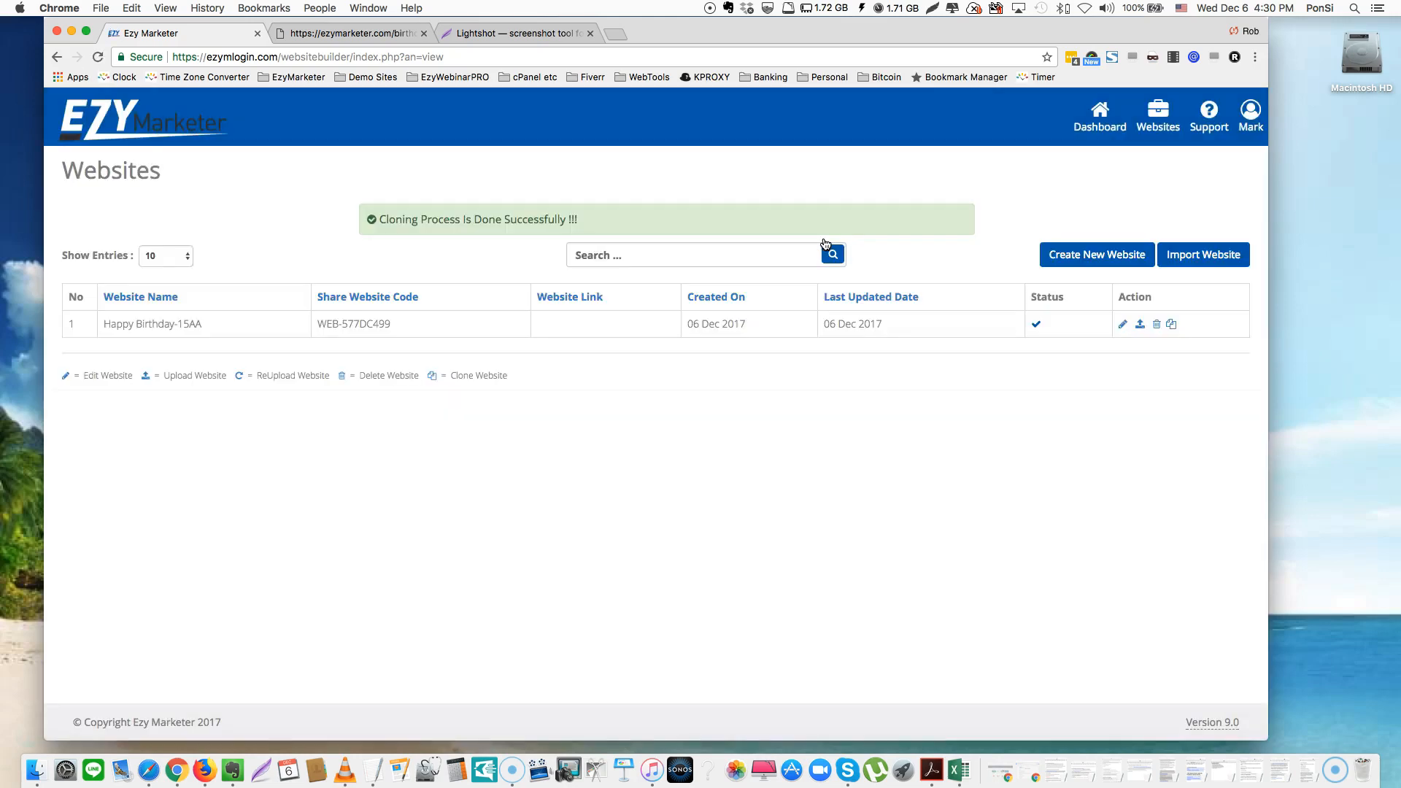
# Review the Action icons on the imported Happy Birthday-15AA row in the Websites list
pyautogui.click(912, 470)
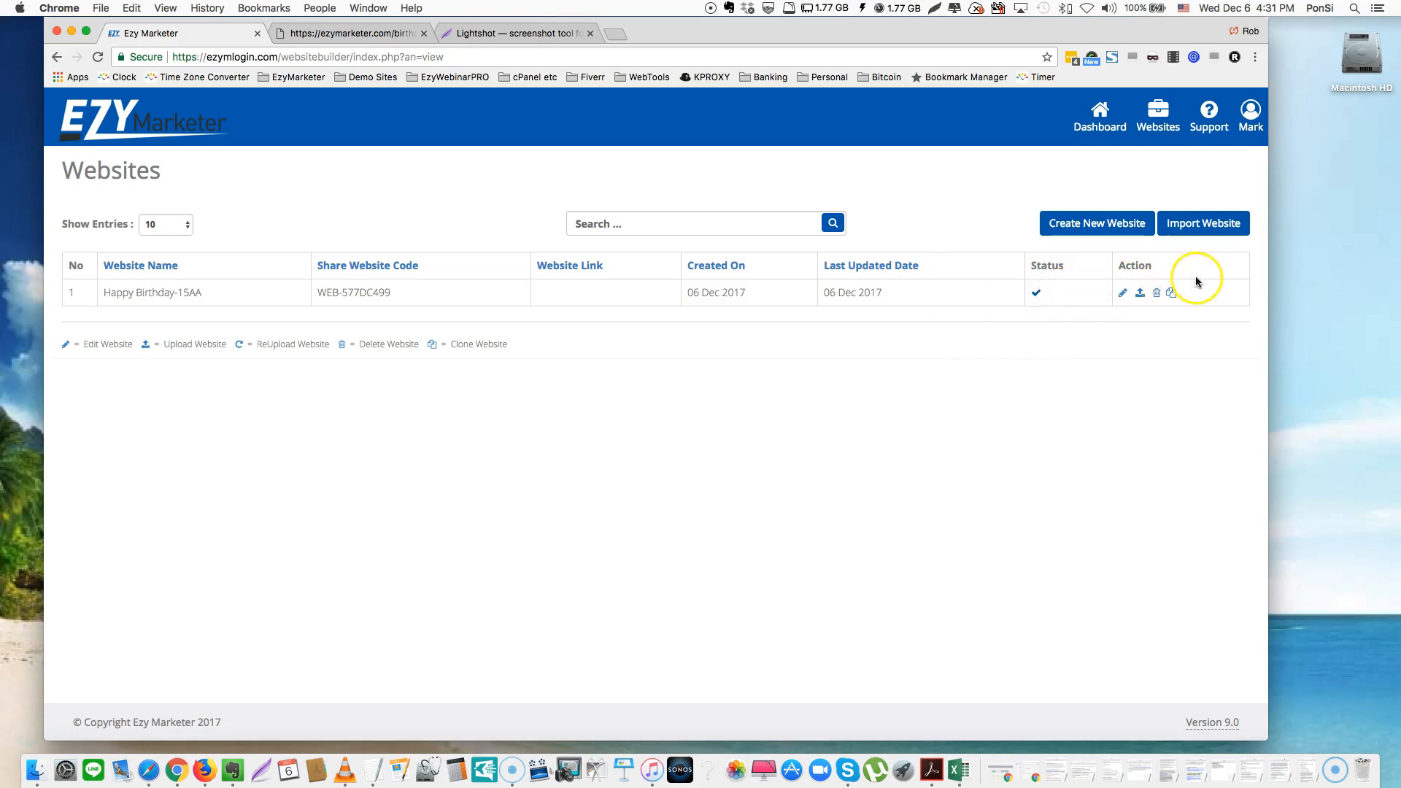
pyautogui.click(1124, 294)
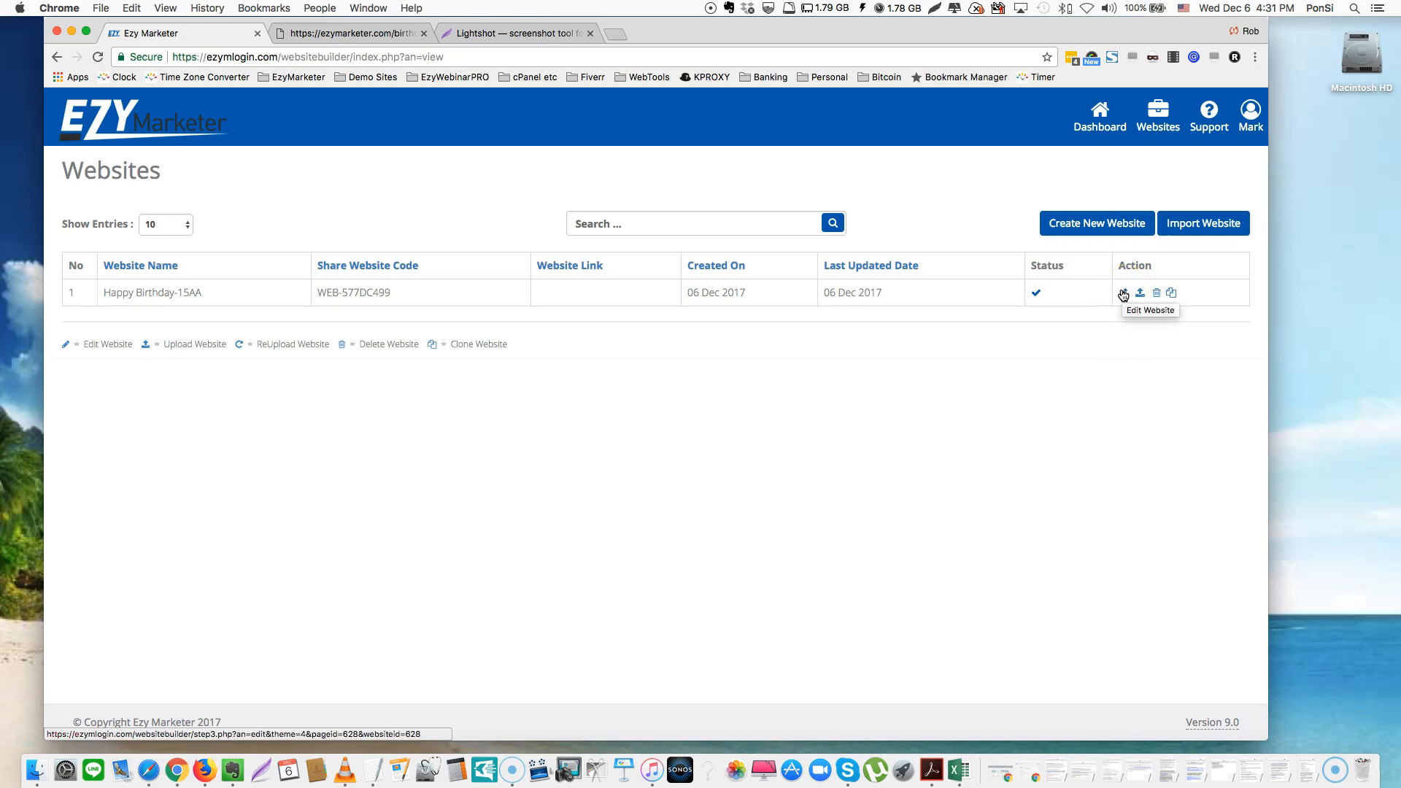
pyautogui.click(1172, 294)
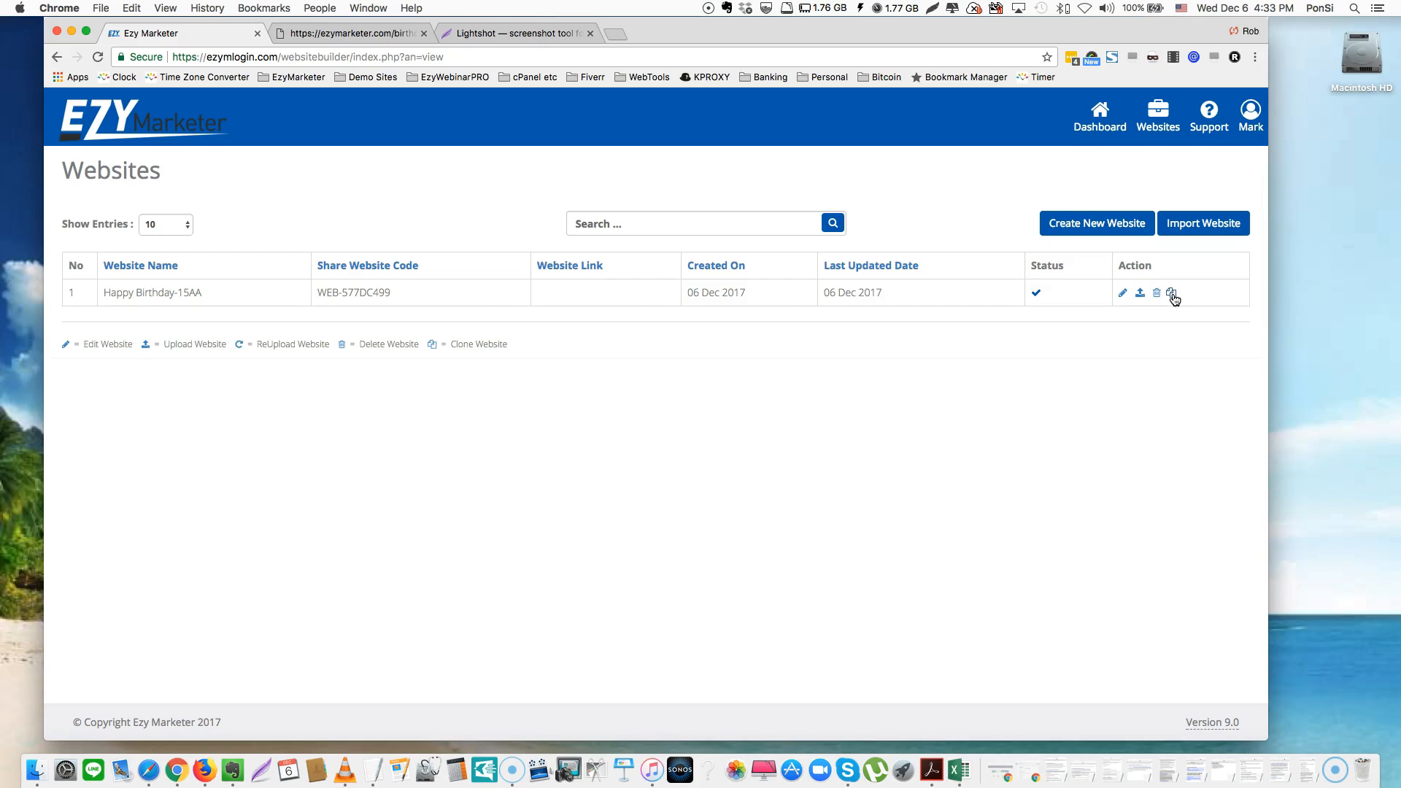
# Clone Happy Birthday-15AA and name the copy 'Clone'
pyautogui.click(1172, 294)
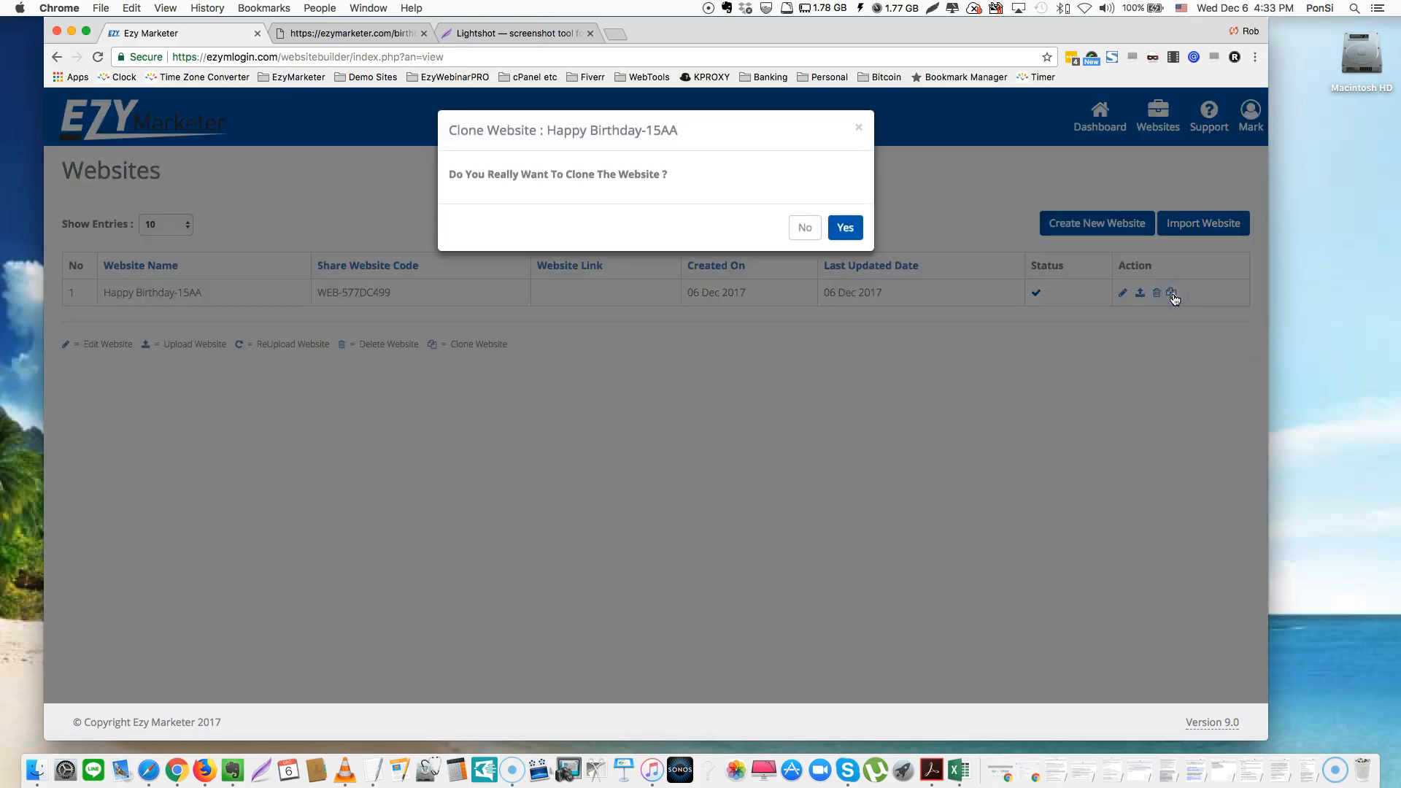
pyautogui.click(844, 229)
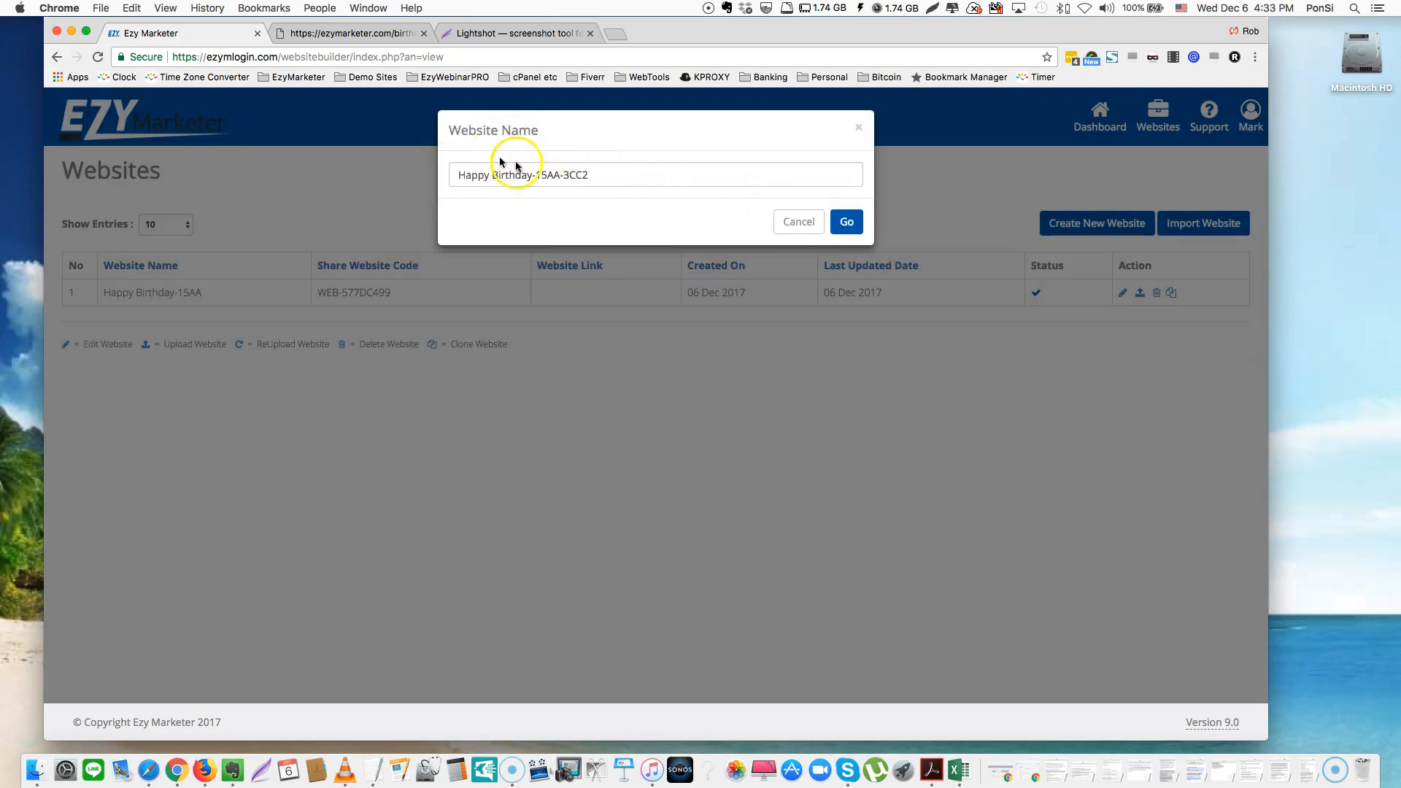
pyautogui.moveTo(616, 178); pyautogui.dragTo(413, 176)
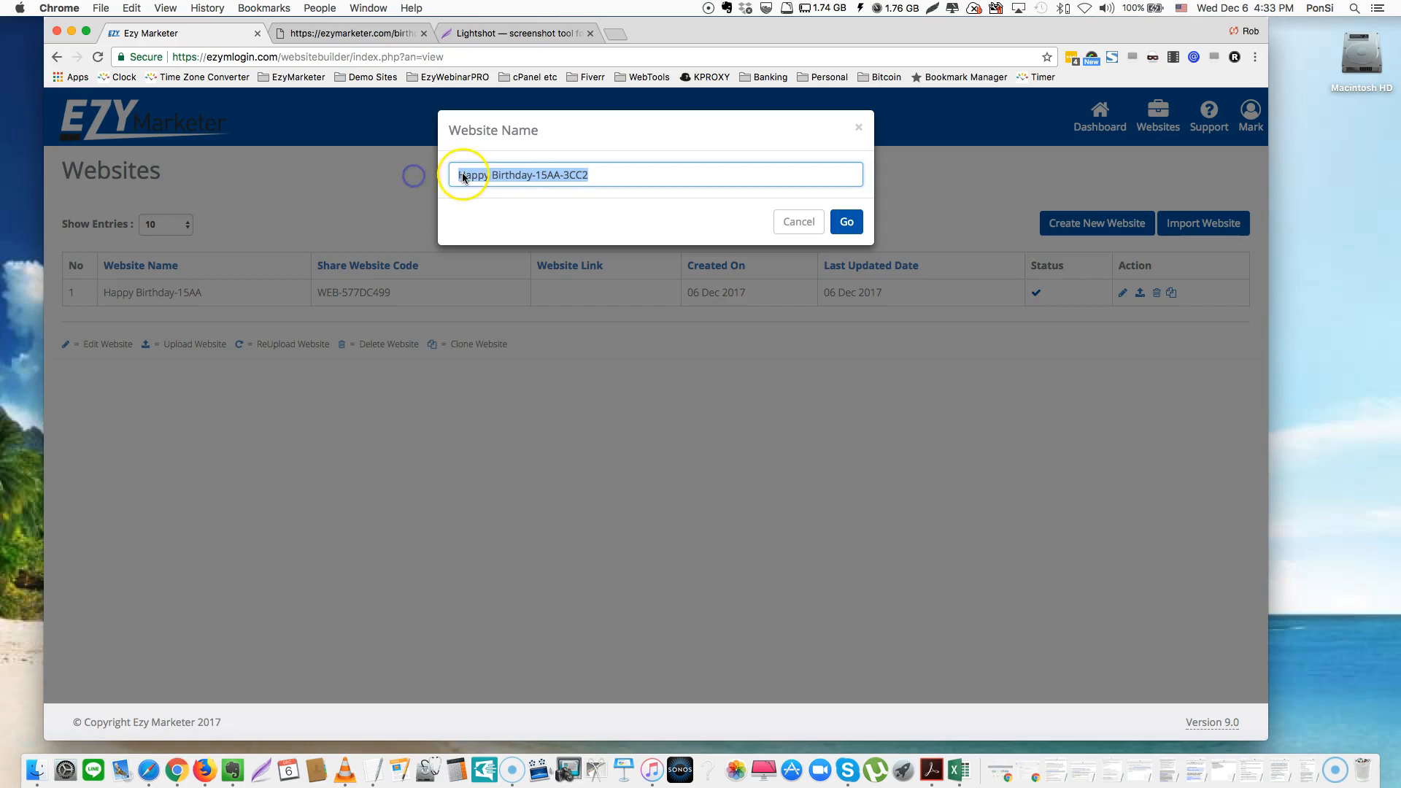
pyautogui.write('Clone')
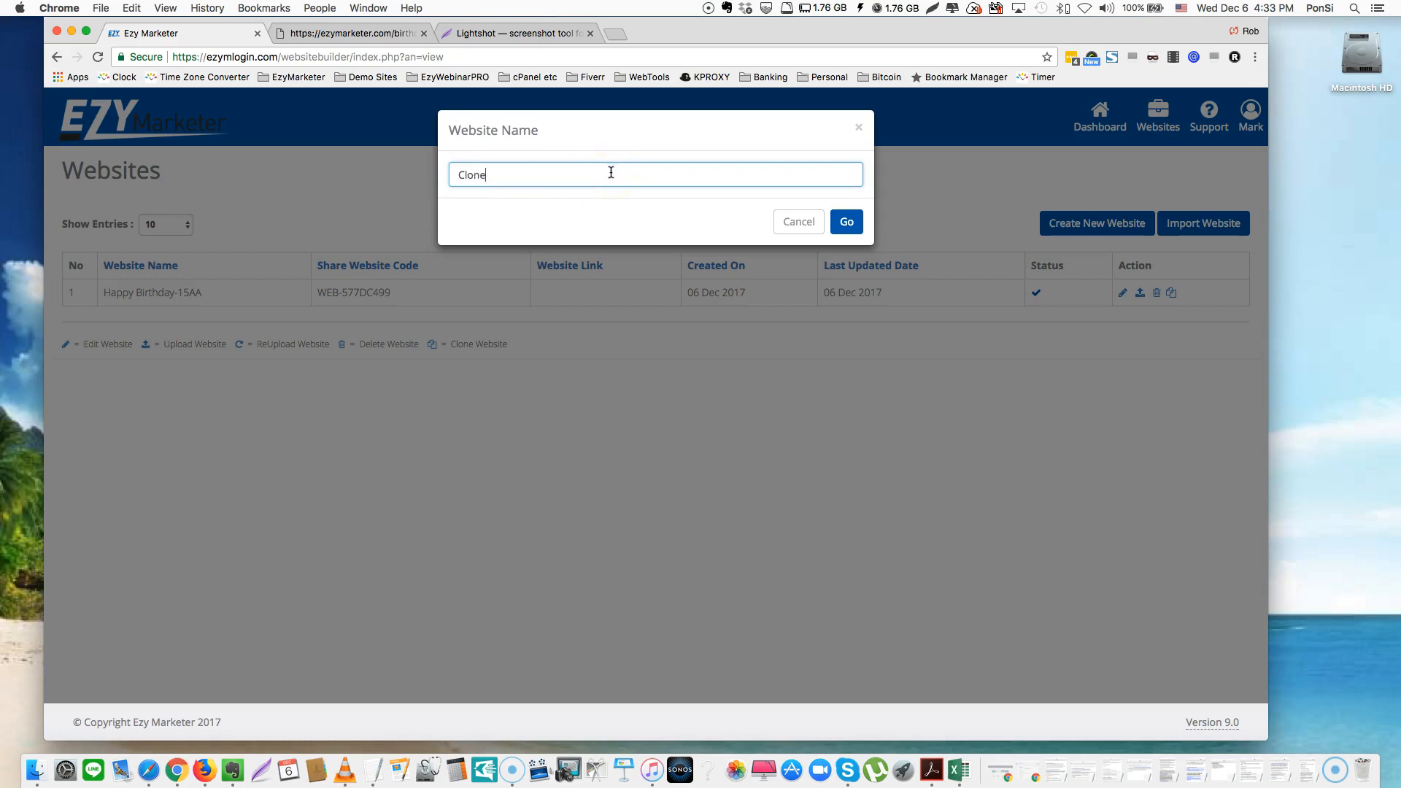
pyautogui.click(844, 223)
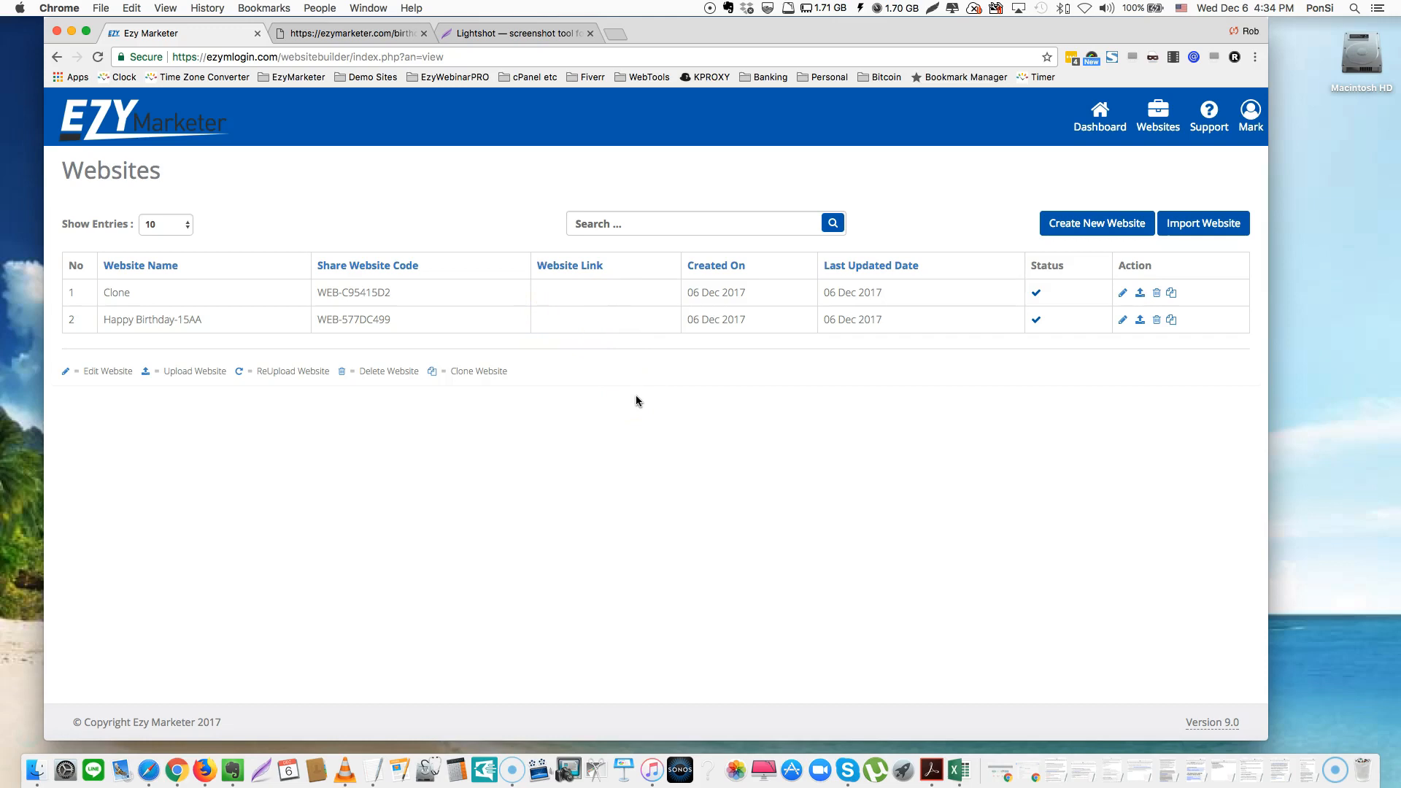
# Delete the Clone website, then open Happy Birthday-15AA in the page editor
pyautogui.click(1158, 293)
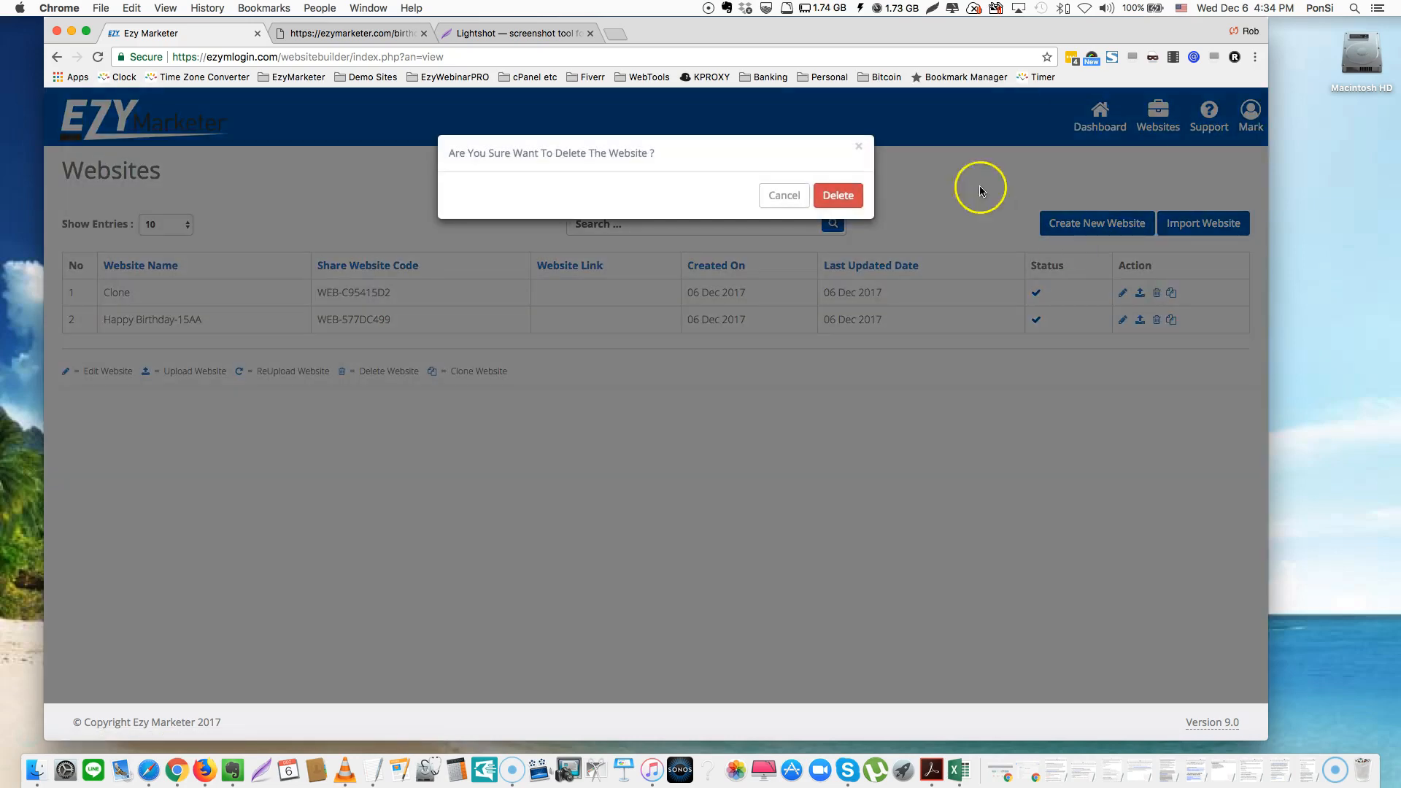
pyautogui.click(838, 195)
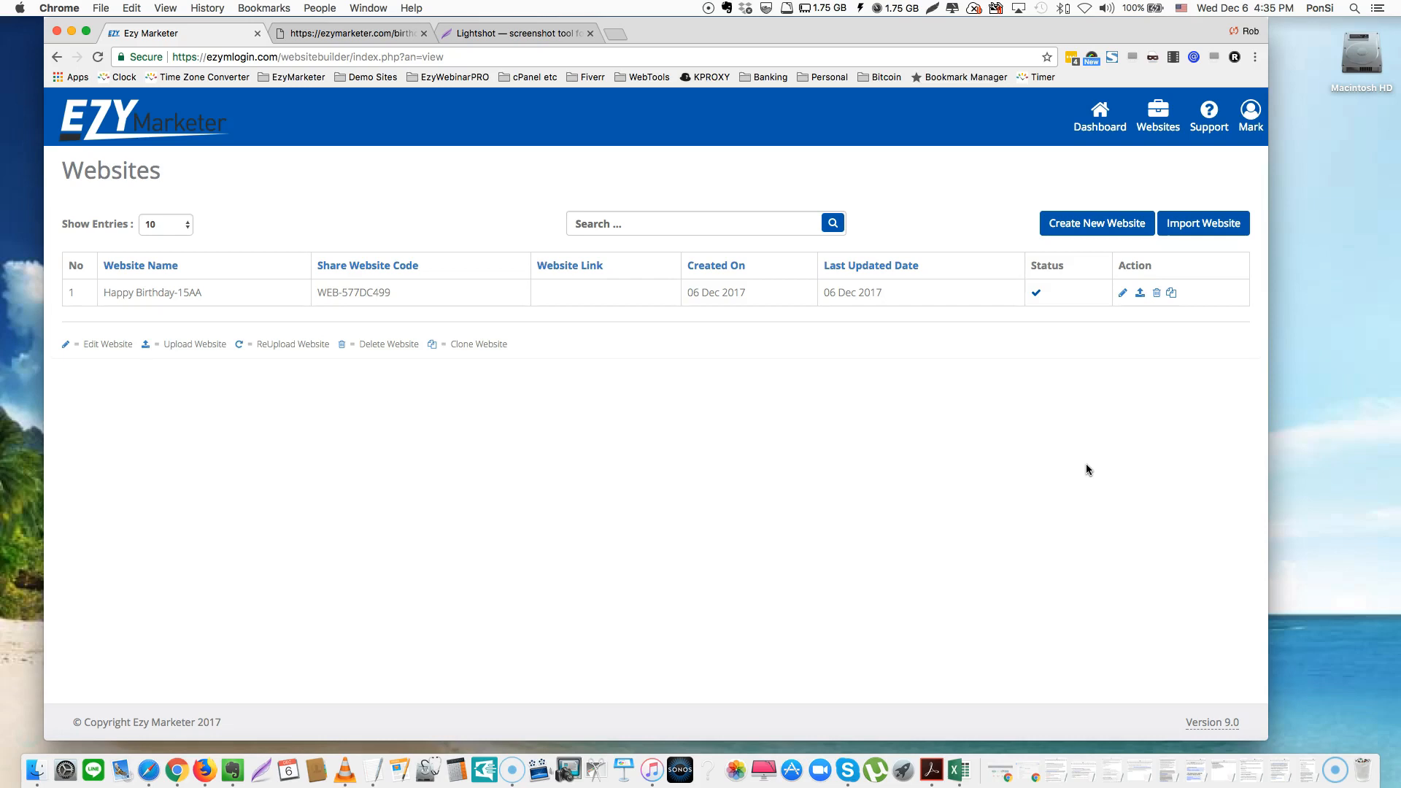
pyautogui.click(1050, 385)
pyautogui.click(1121, 296)
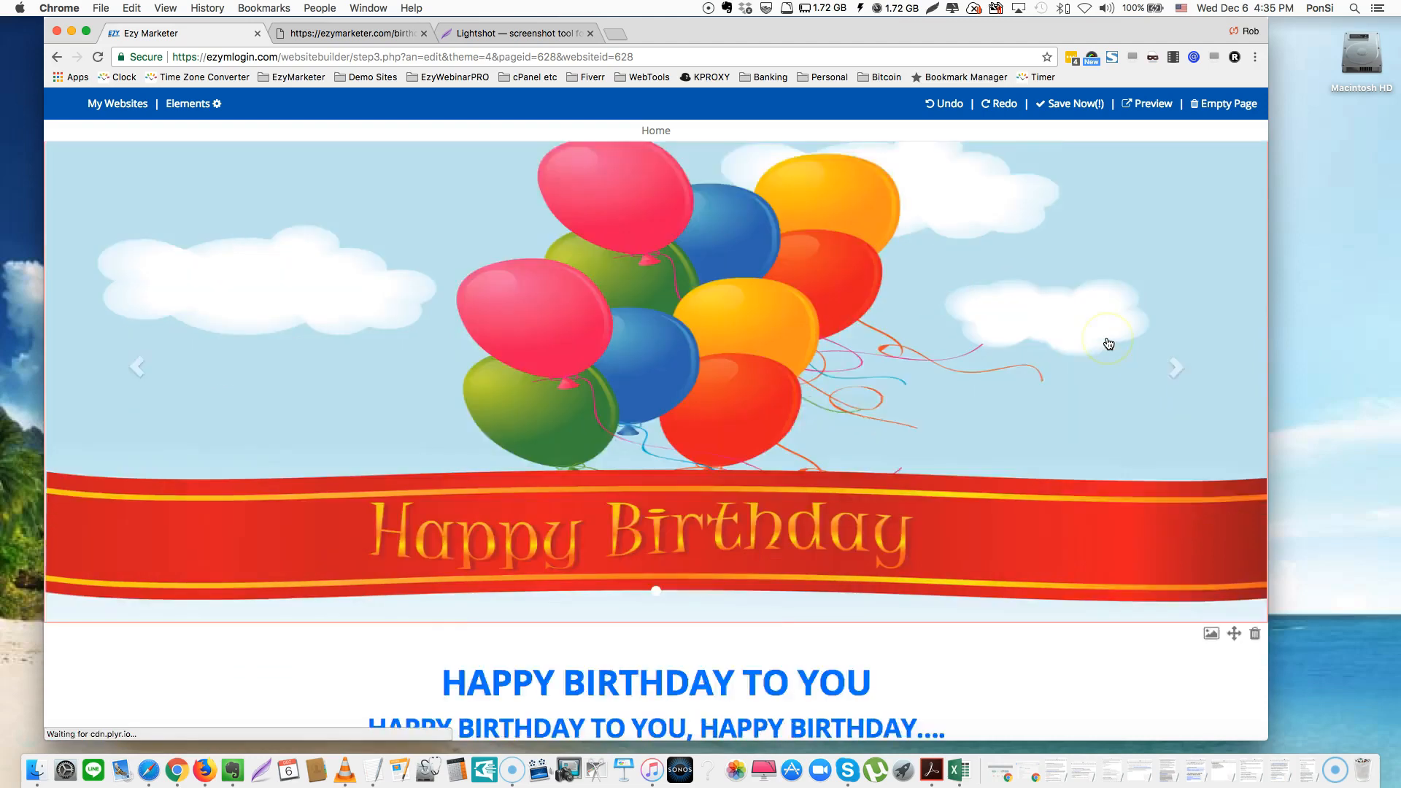
# Scroll through the Happy Birthday-15AA page from balloon banner to sign-off and back up
pyautogui.scroll(-10, 1109, 344)
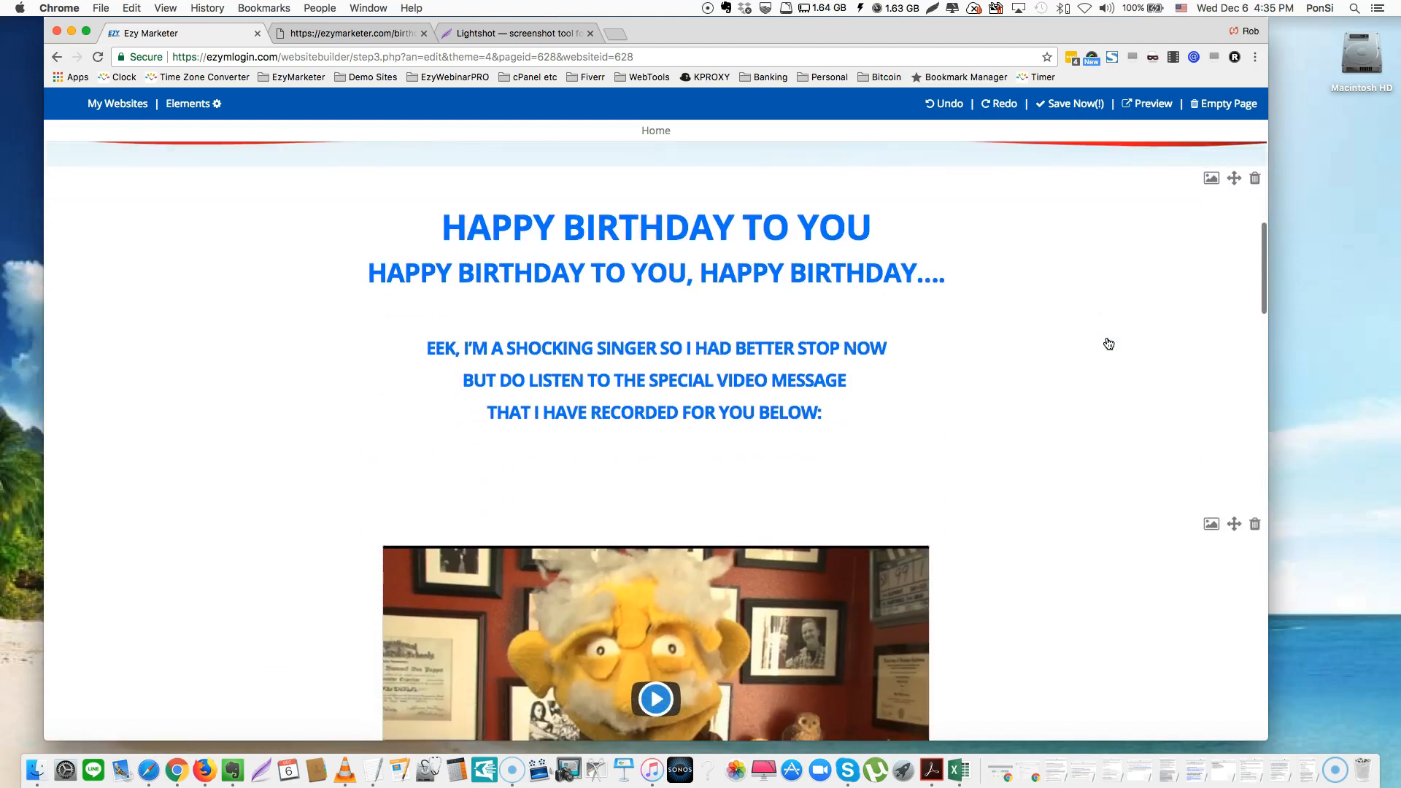
pyautogui.scroll(-10, 1108, 344)
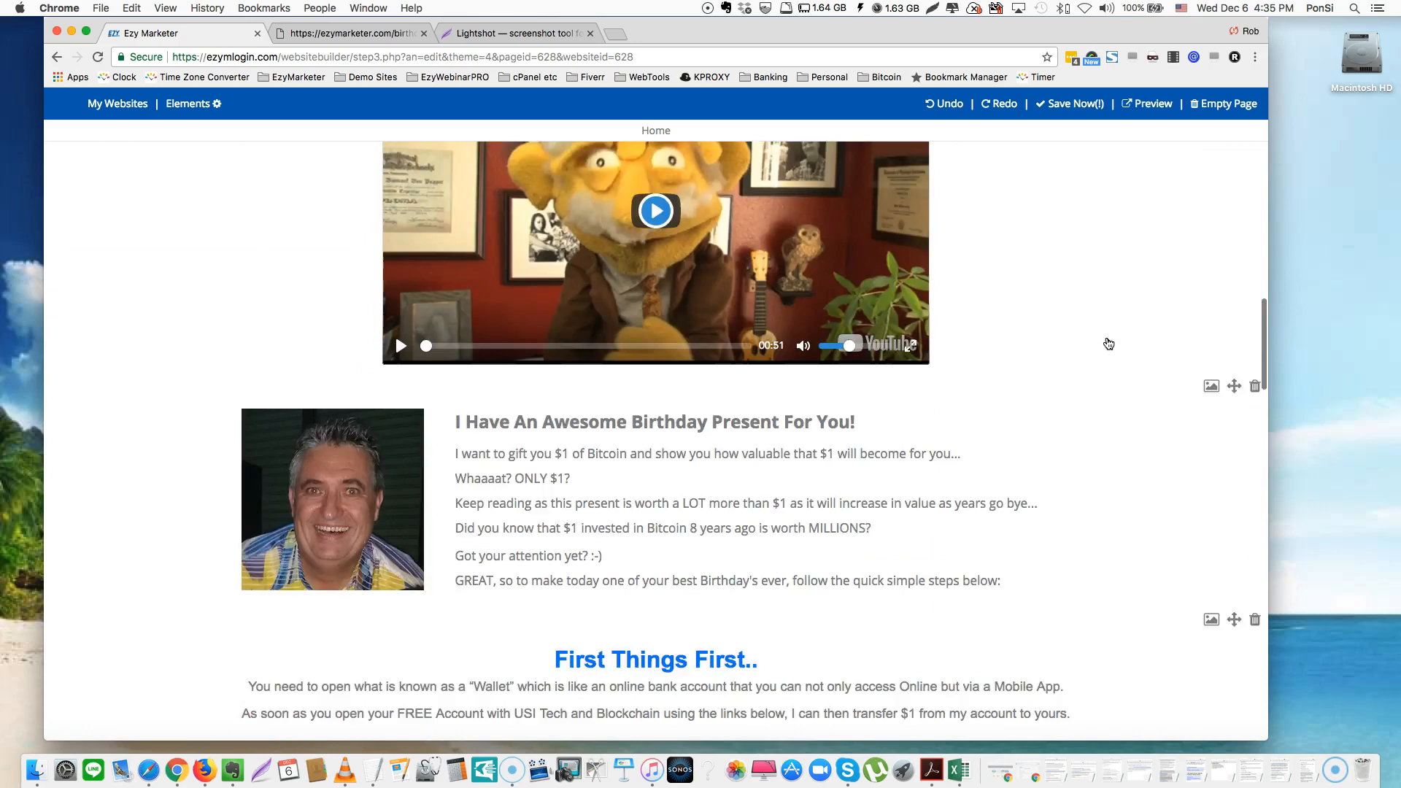
pyautogui.scroll(-20, 1109, 344)
pyautogui.scroll(-14, 1109, 343)
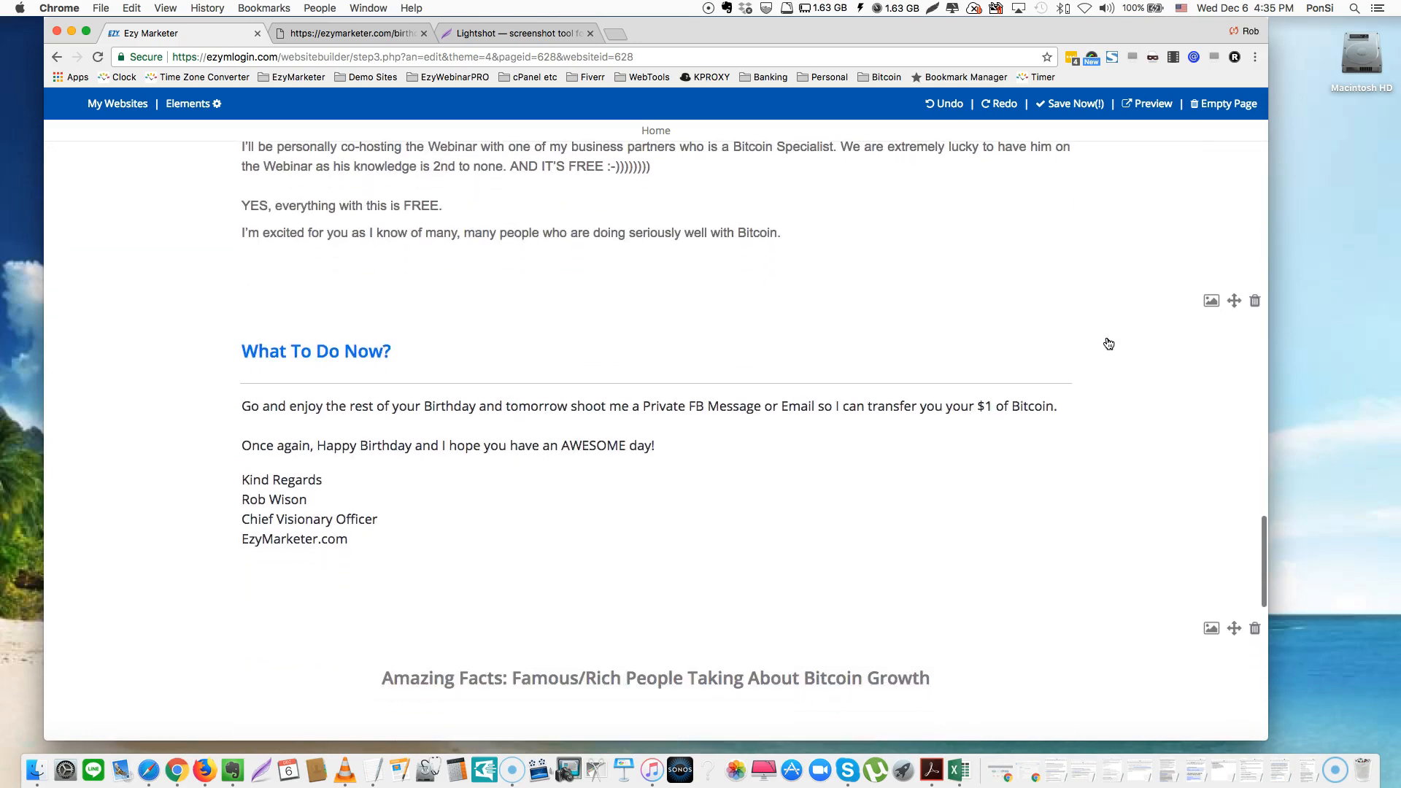
pyautogui.scroll(-10, 1109, 343)
pyautogui.scroll(20, 1109, 344)
pyautogui.scroll(20, 1108, 344)
pyautogui.click(1024, 329)
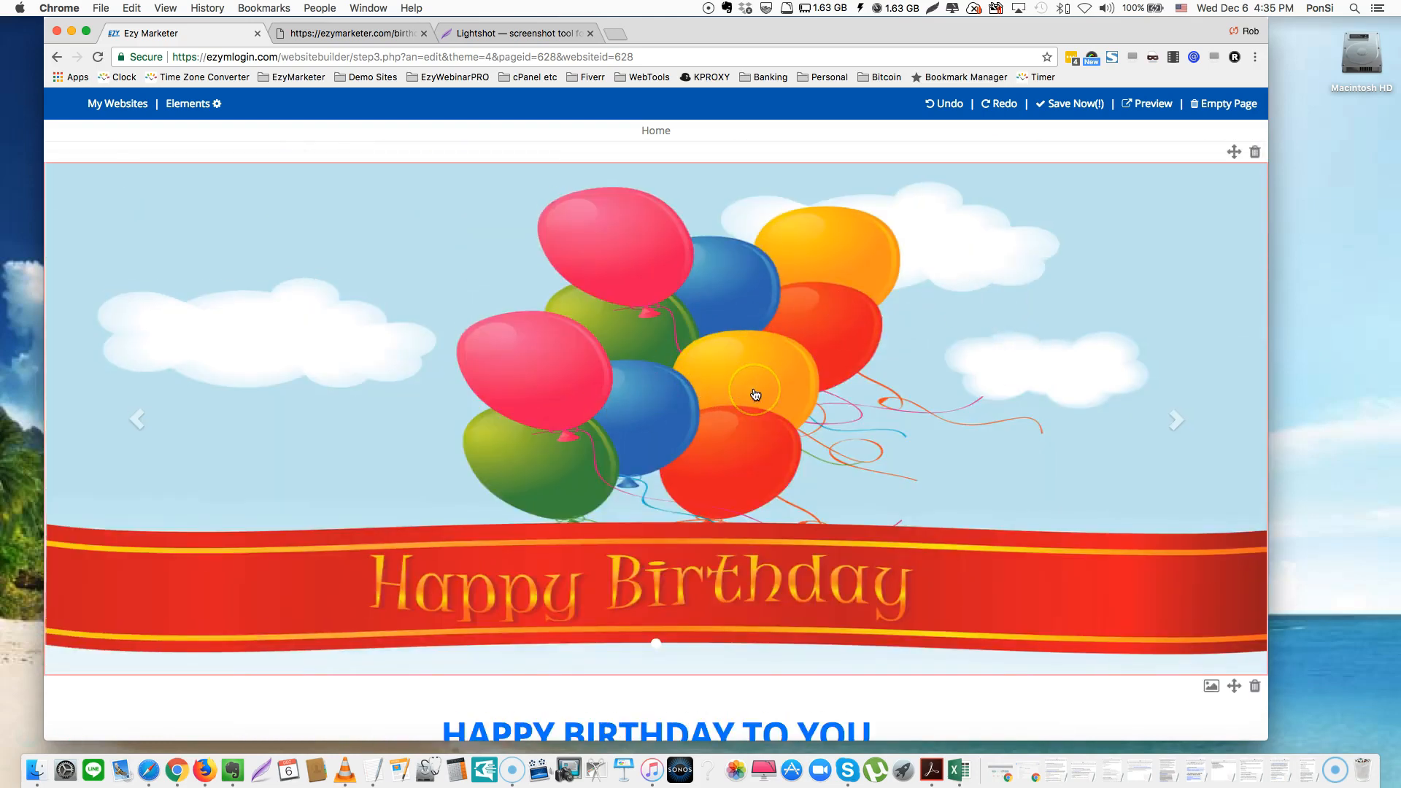
# Open the banner slider's Detail Editor, browse its 1900×700 px image options, then close it
pyautogui.click(699, 390)
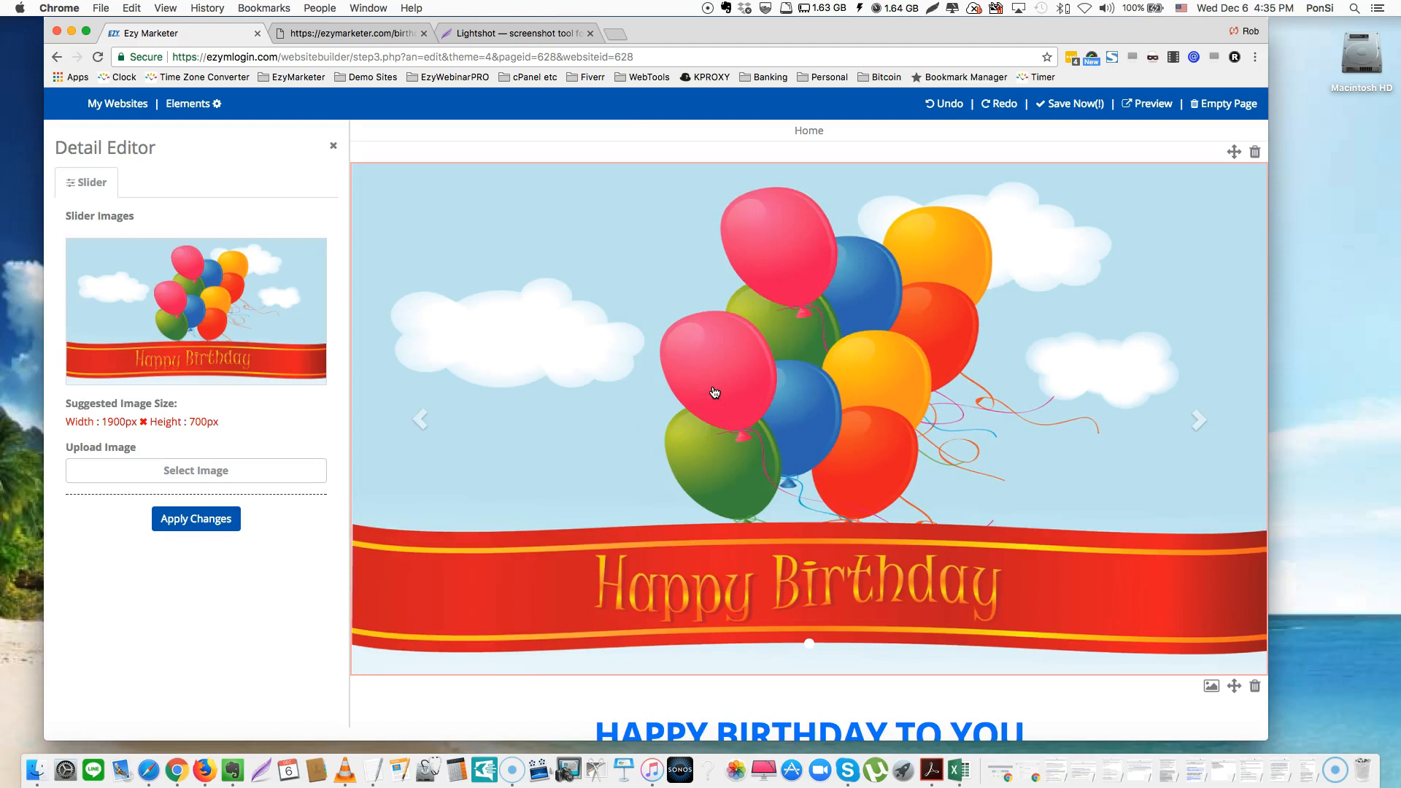
pyautogui.moveTo(145, 319)
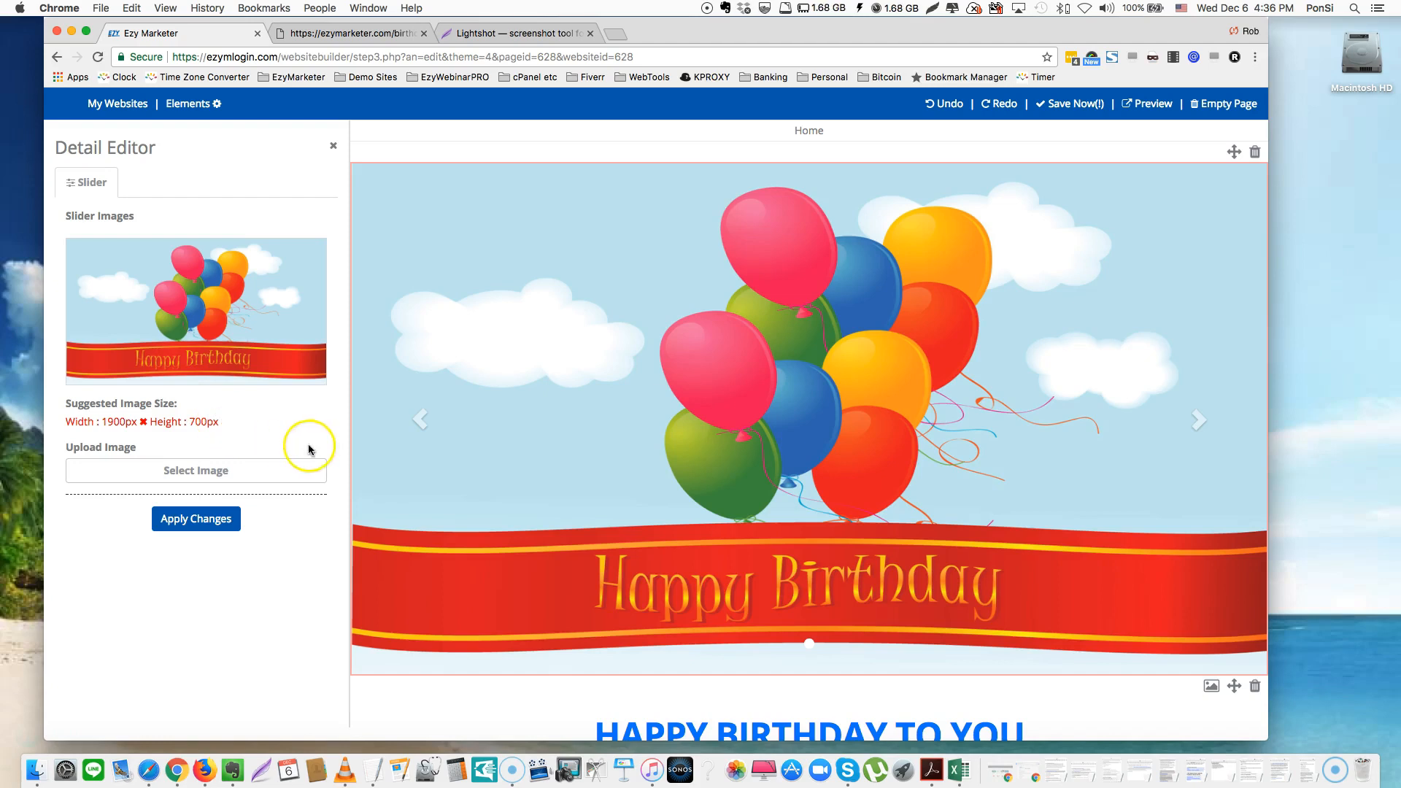
pyautogui.click(192, 472)
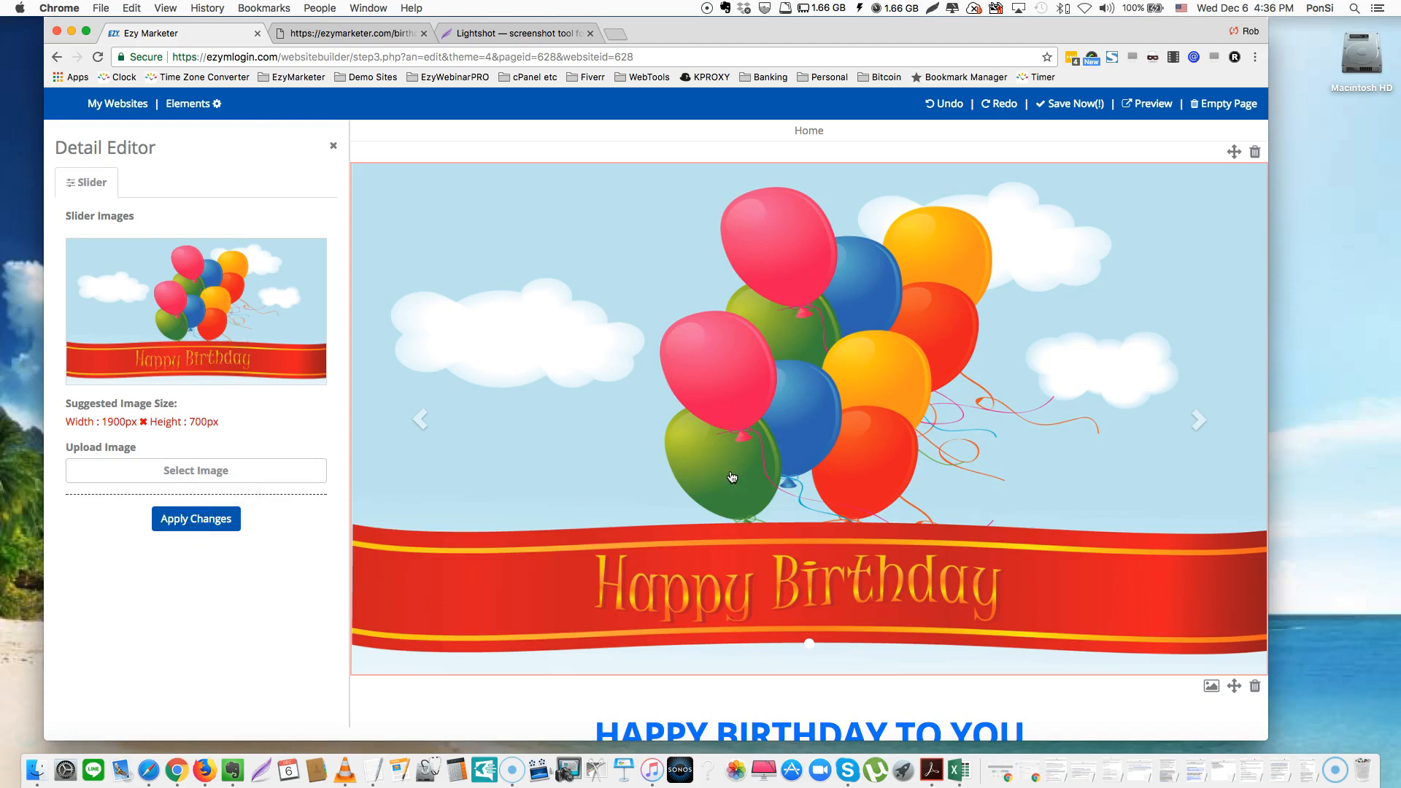
pyautogui.scroll(-5, 731, 477)
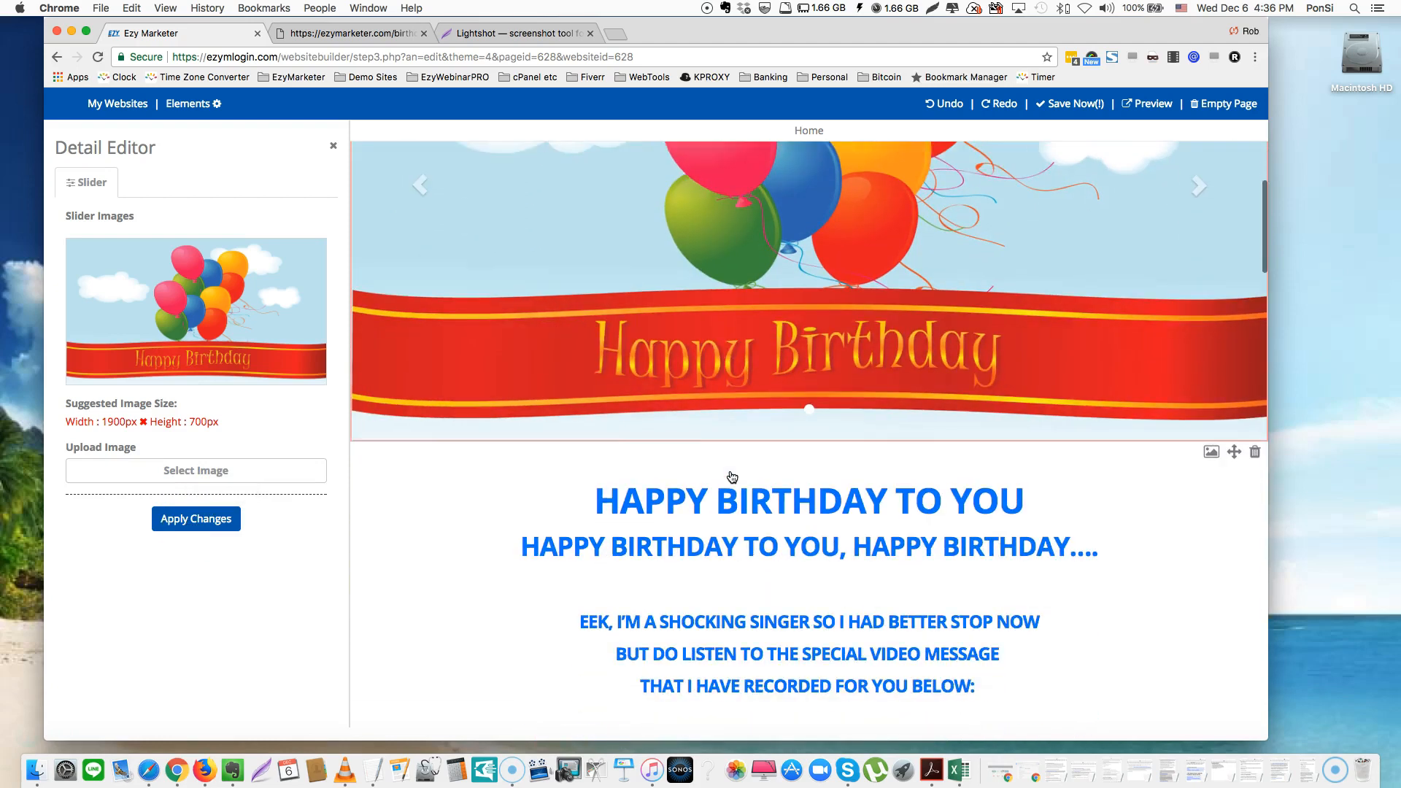
pyautogui.scroll(-6, 732, 476)
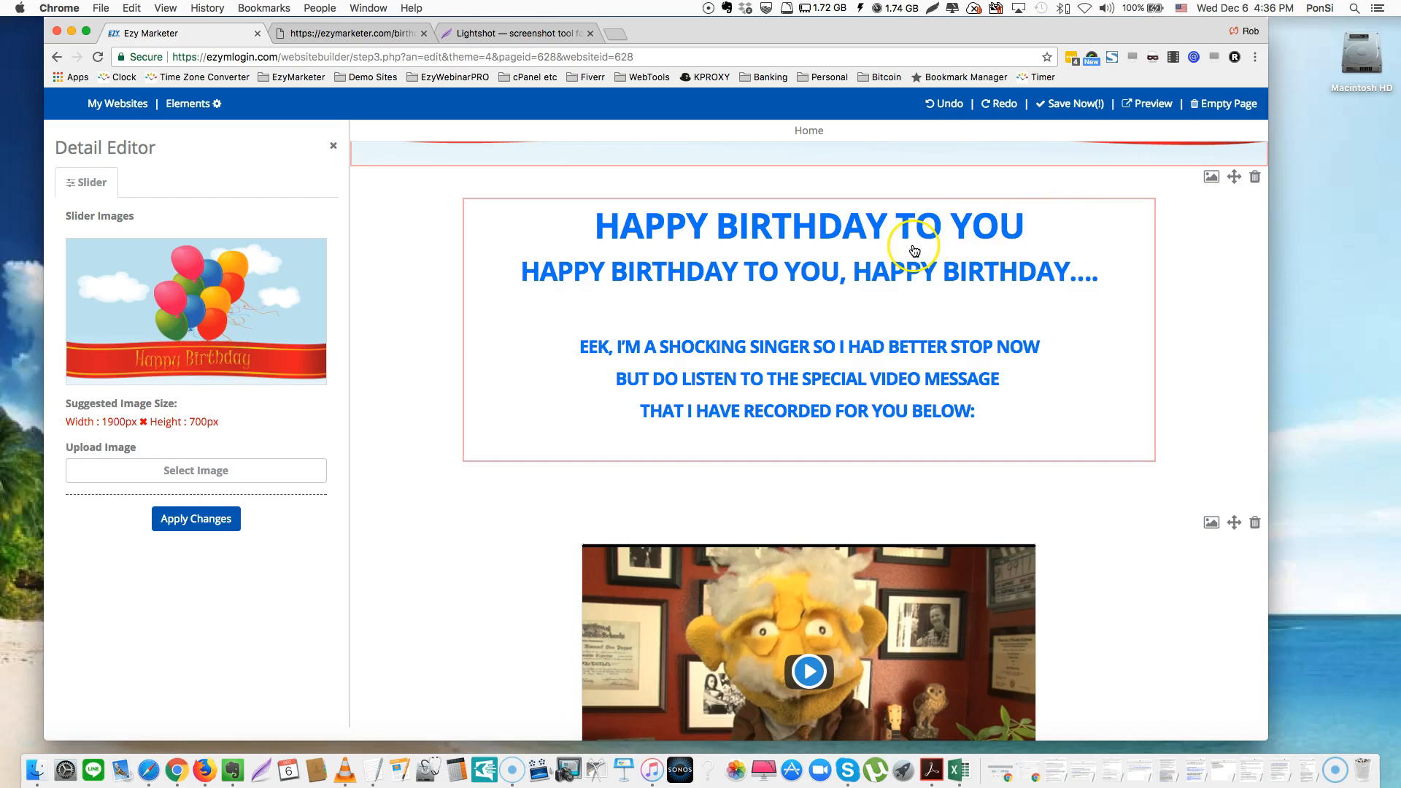
pyautogui.click(892, 263)
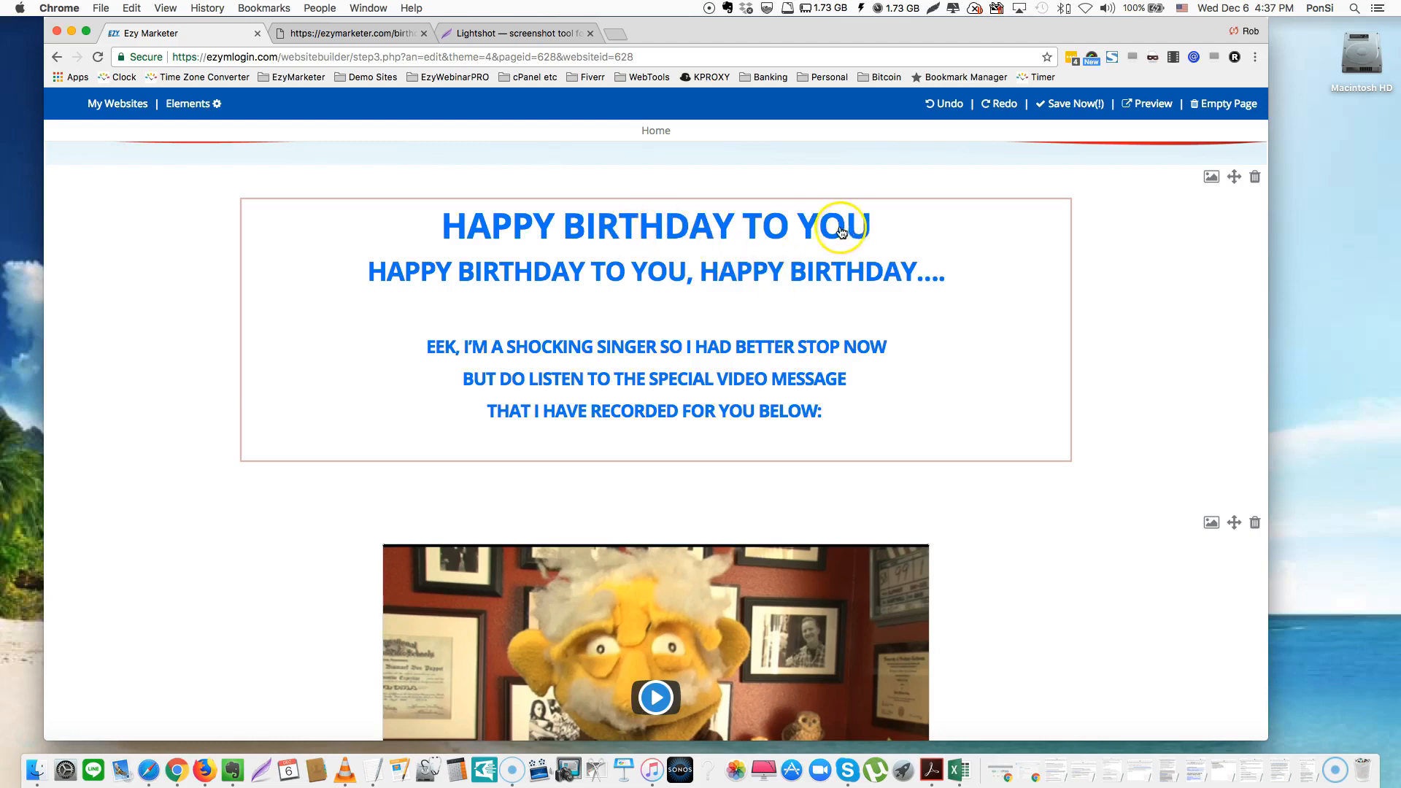
# Change the top heading's 'TO' to 'MY FRIEND', then revert it back to 'TO'
pyautogui.doubleClick(775, 231)
pyautogui.write('MY FRIEND')
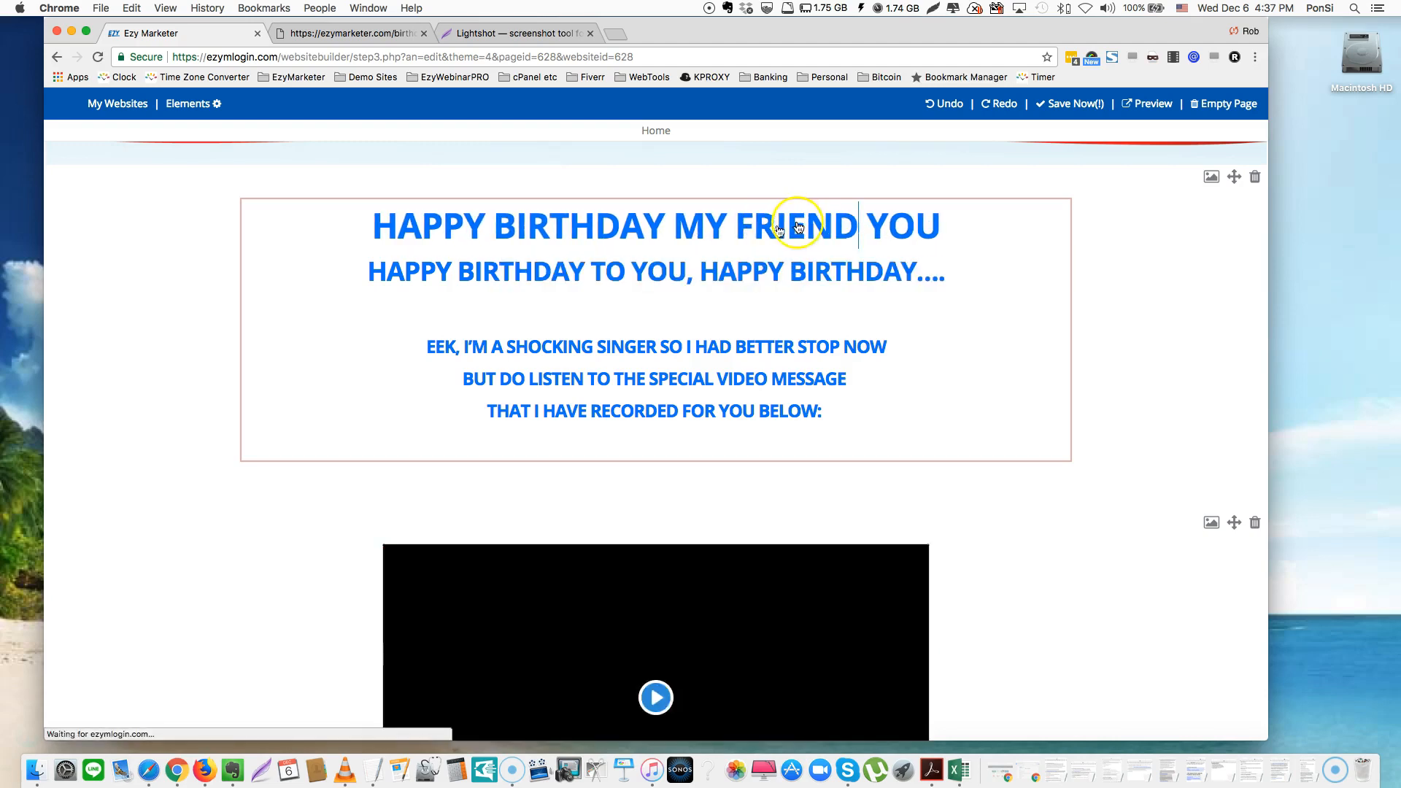
pyautogui.press('BackSpace')
pyautogui.press('BackSpace')
pyautogui.press('BackSpace')
pyautogui.press('BackSpace')
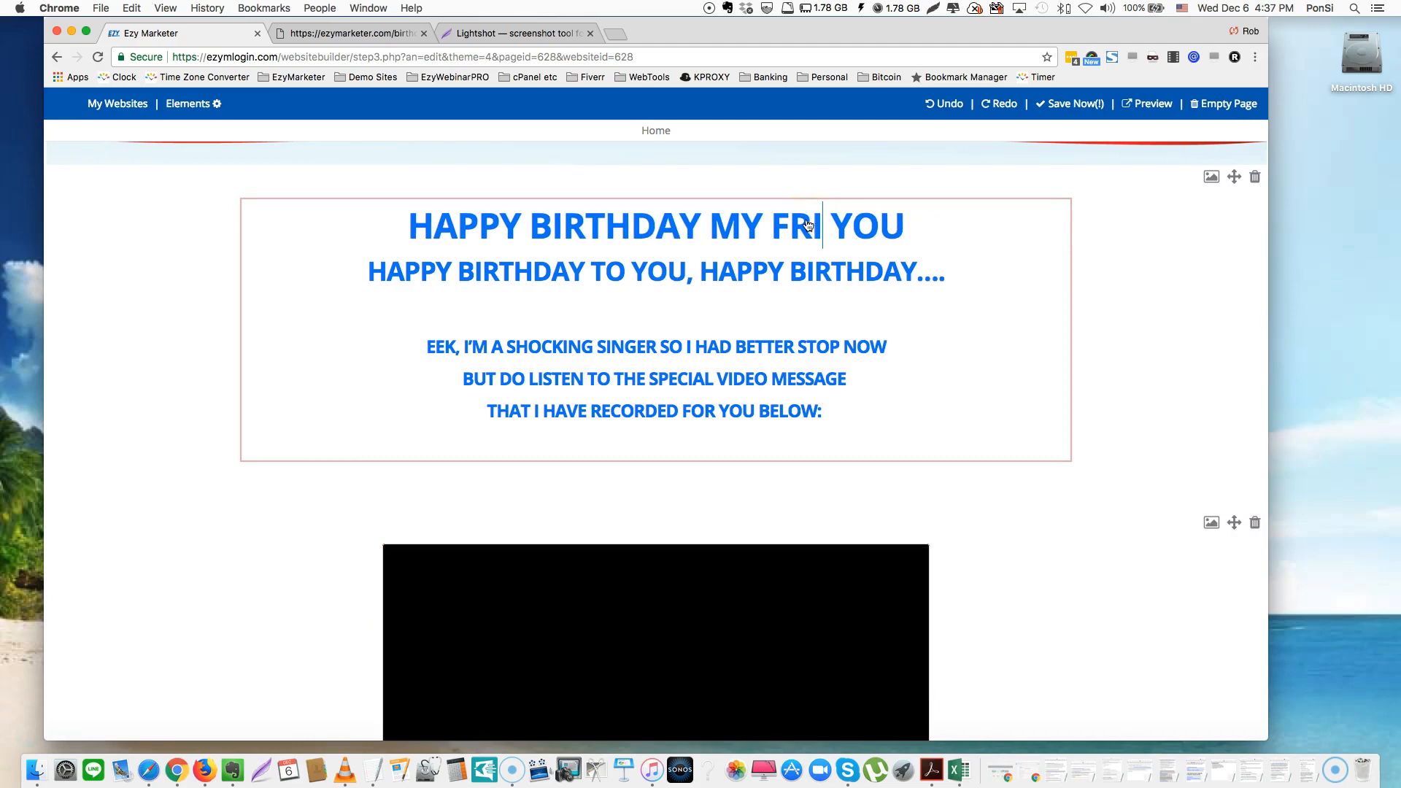
pyautogui.press('BackSpace')
pyautogui.press('BackSpace')
pyautogui.press('BackSpace')
pyautogui.press('BackSpace')
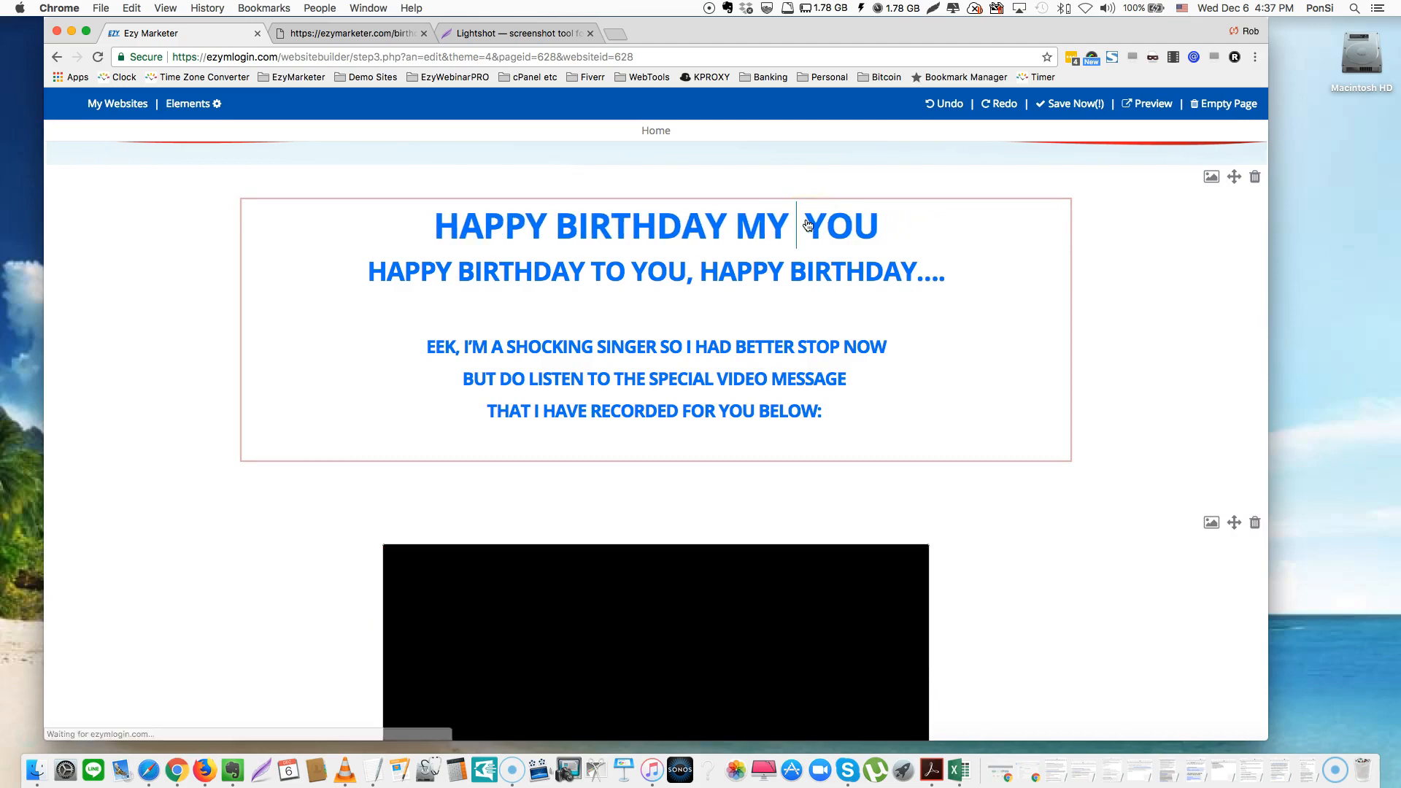
pyautogui.press('BackSpace')
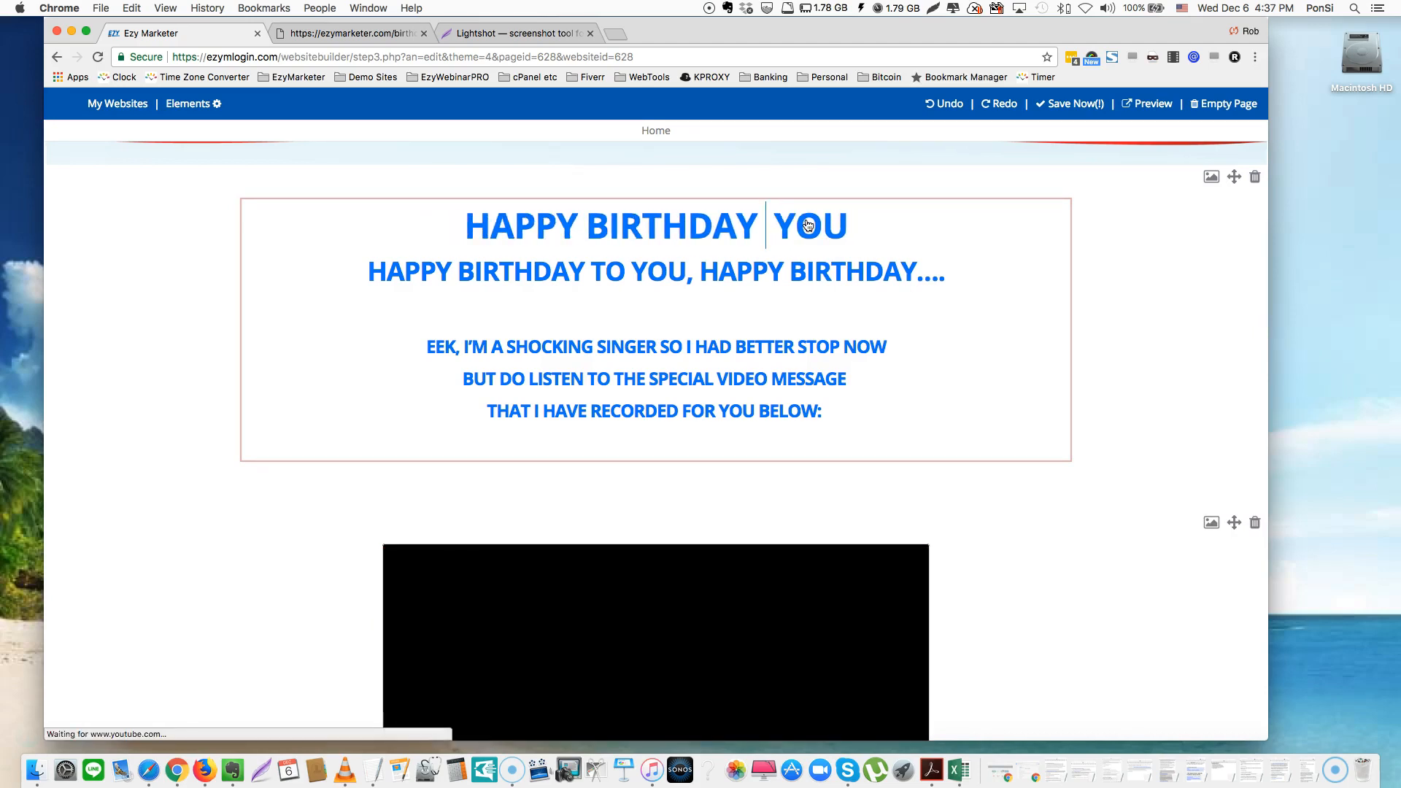
pyautogui.write('TO')
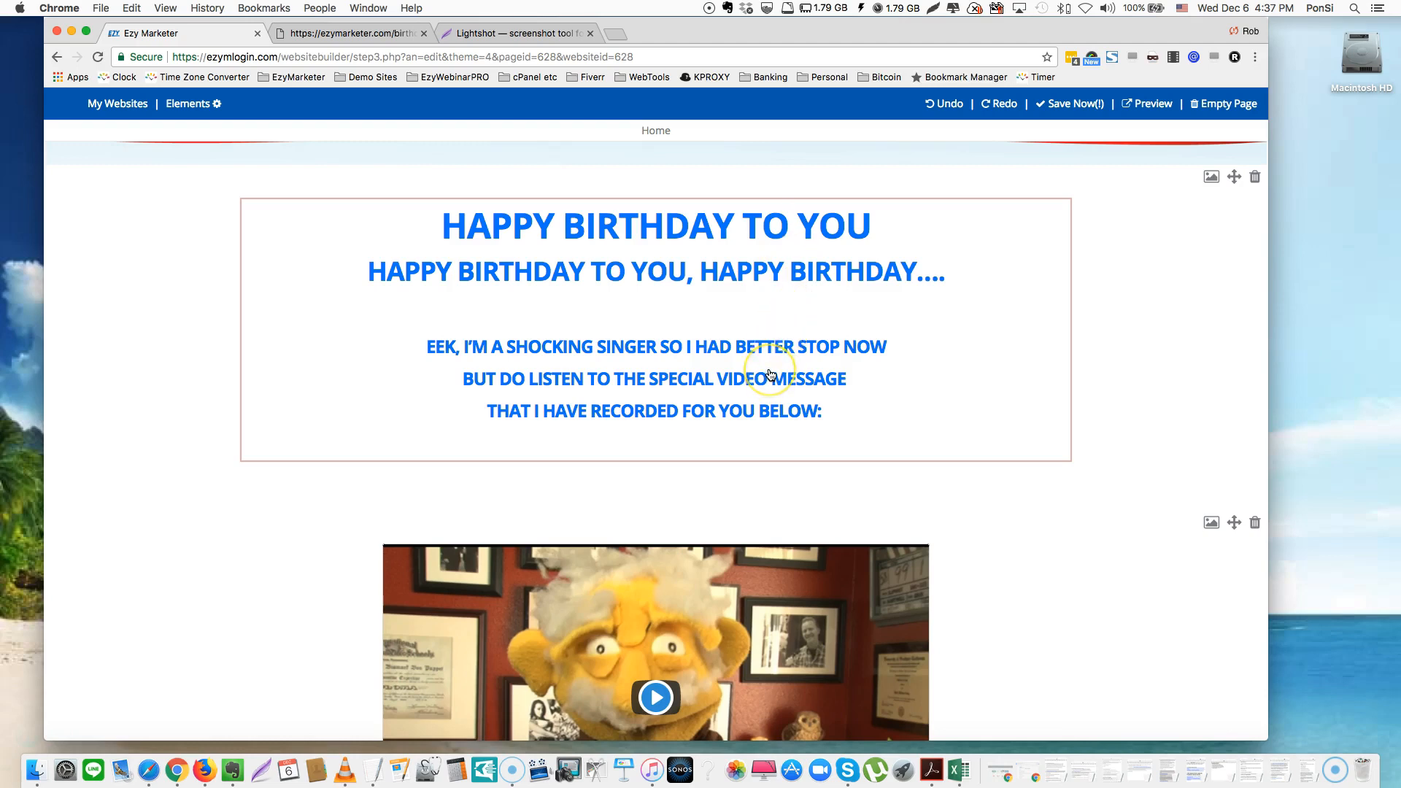
# Open the video element's settings showing YouTube ID OBUzec-M7QY
pyautogui.scroll(-1, 771, 376)
pyautogui.scroll(-5, 773, 375)
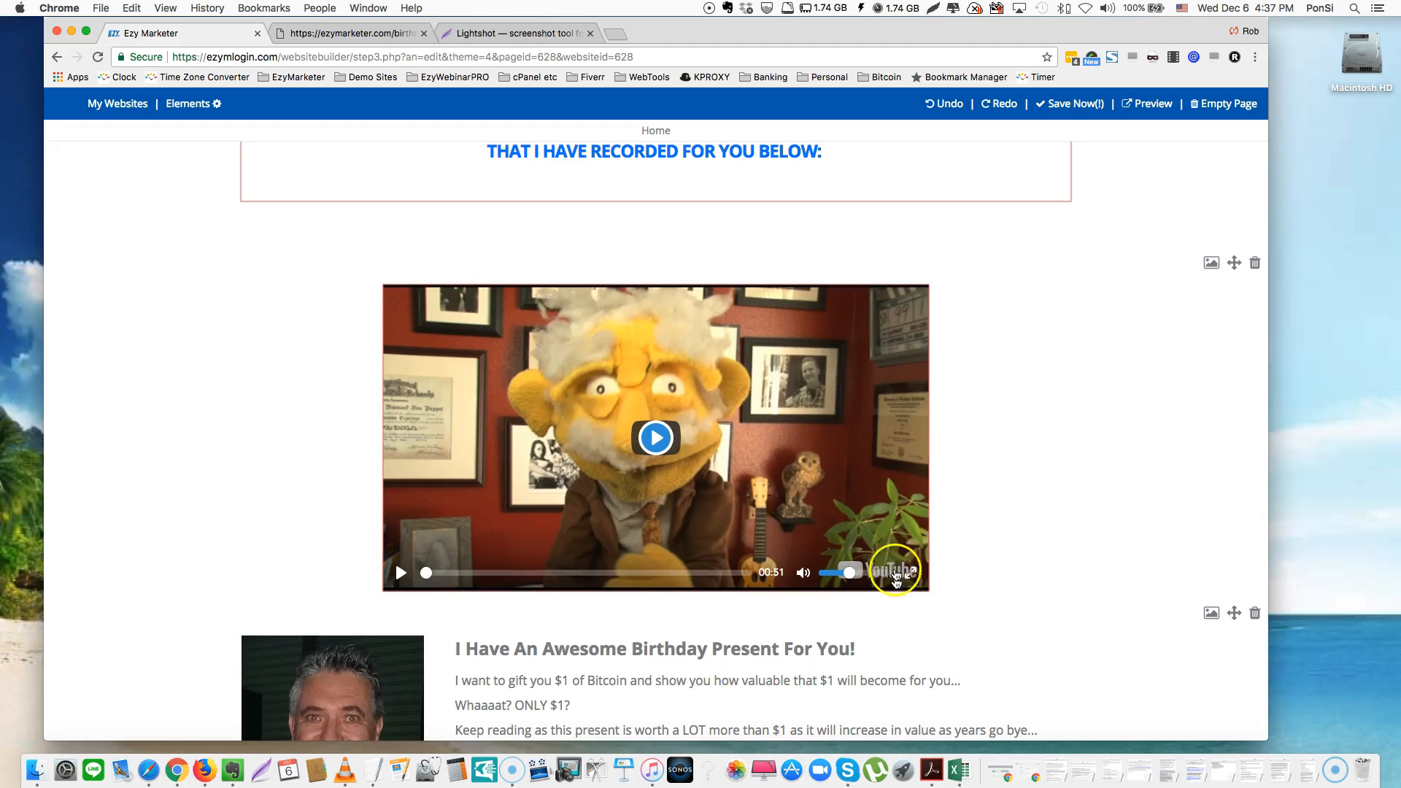
pyautogui.scroll(-2, 1013, 438)
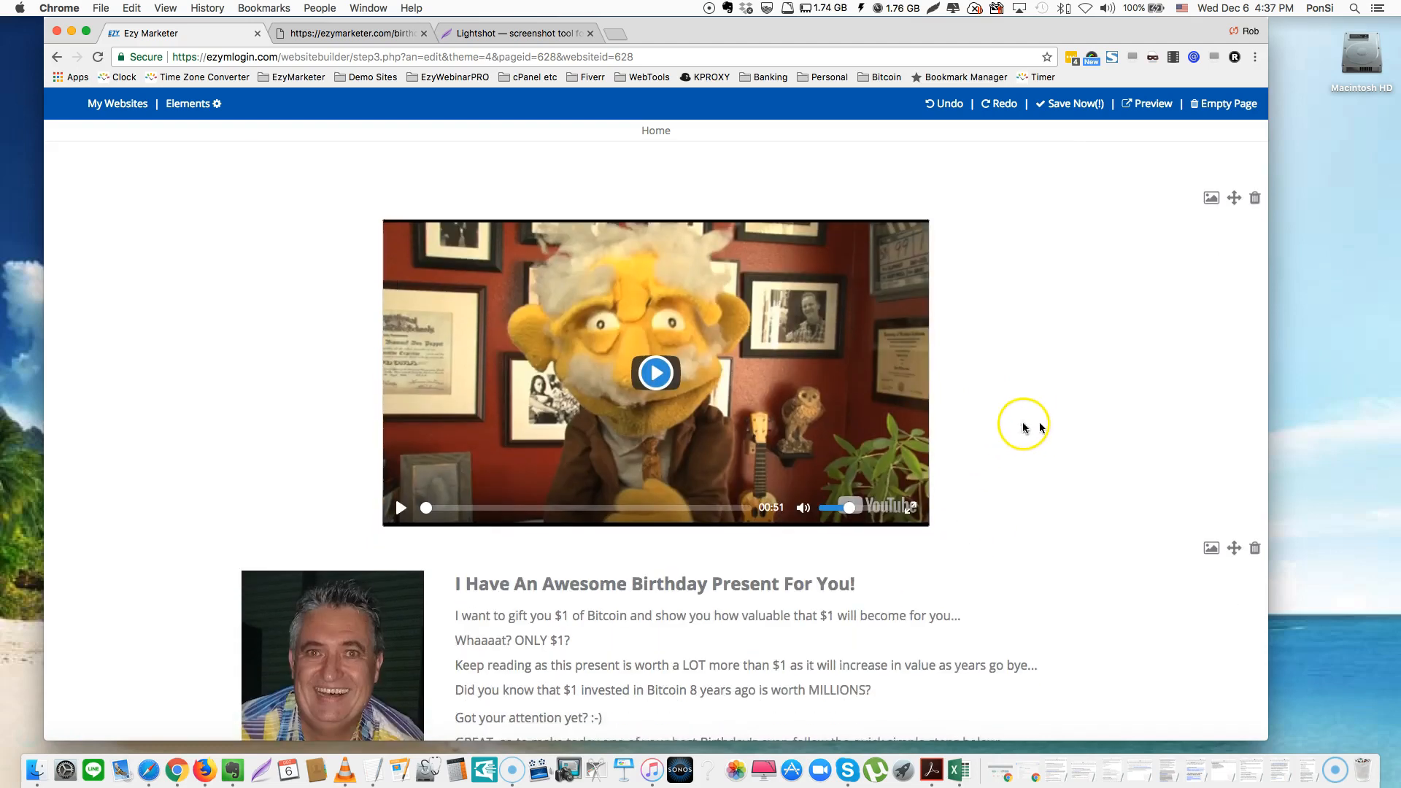
pyautogui.click(753, 394)
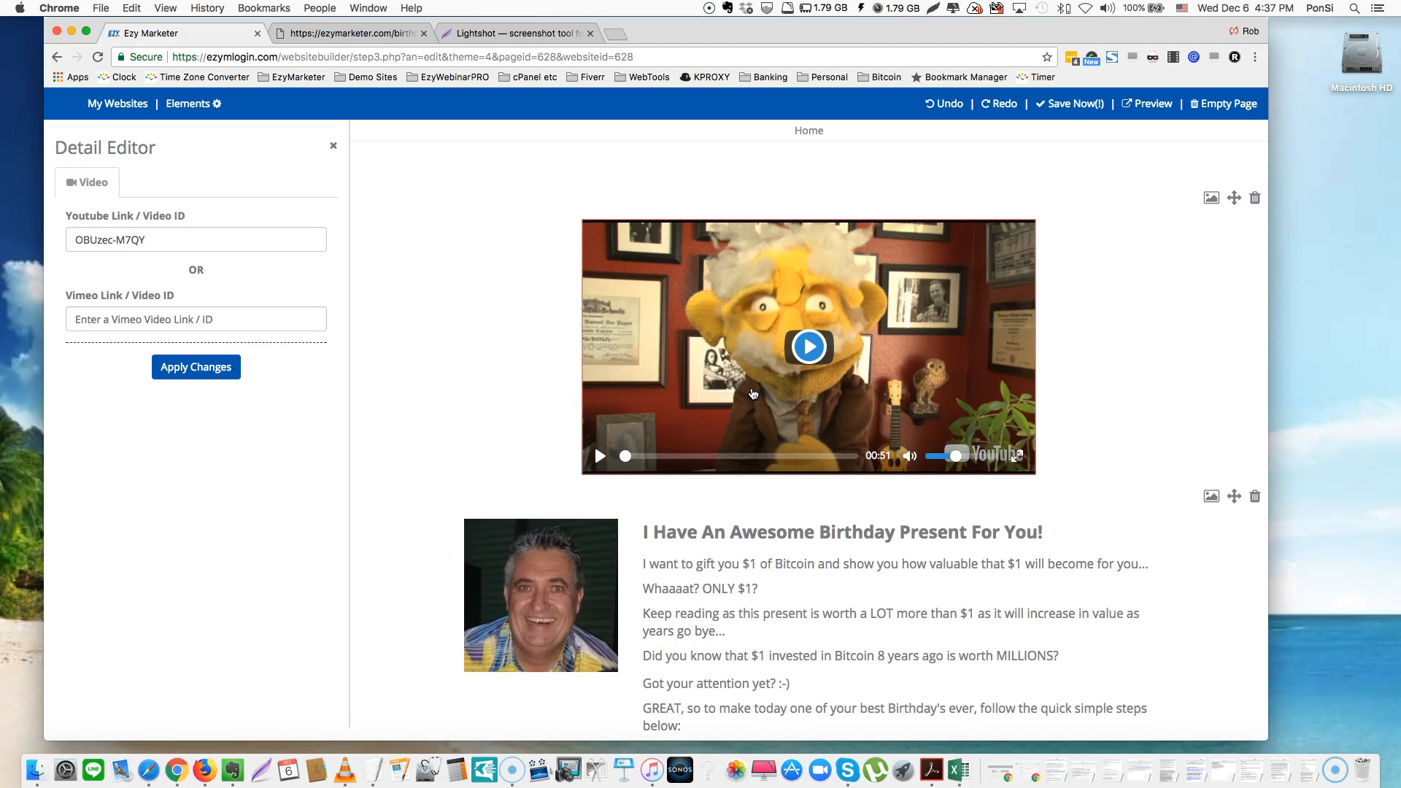
pyautogui.click(871, 375)
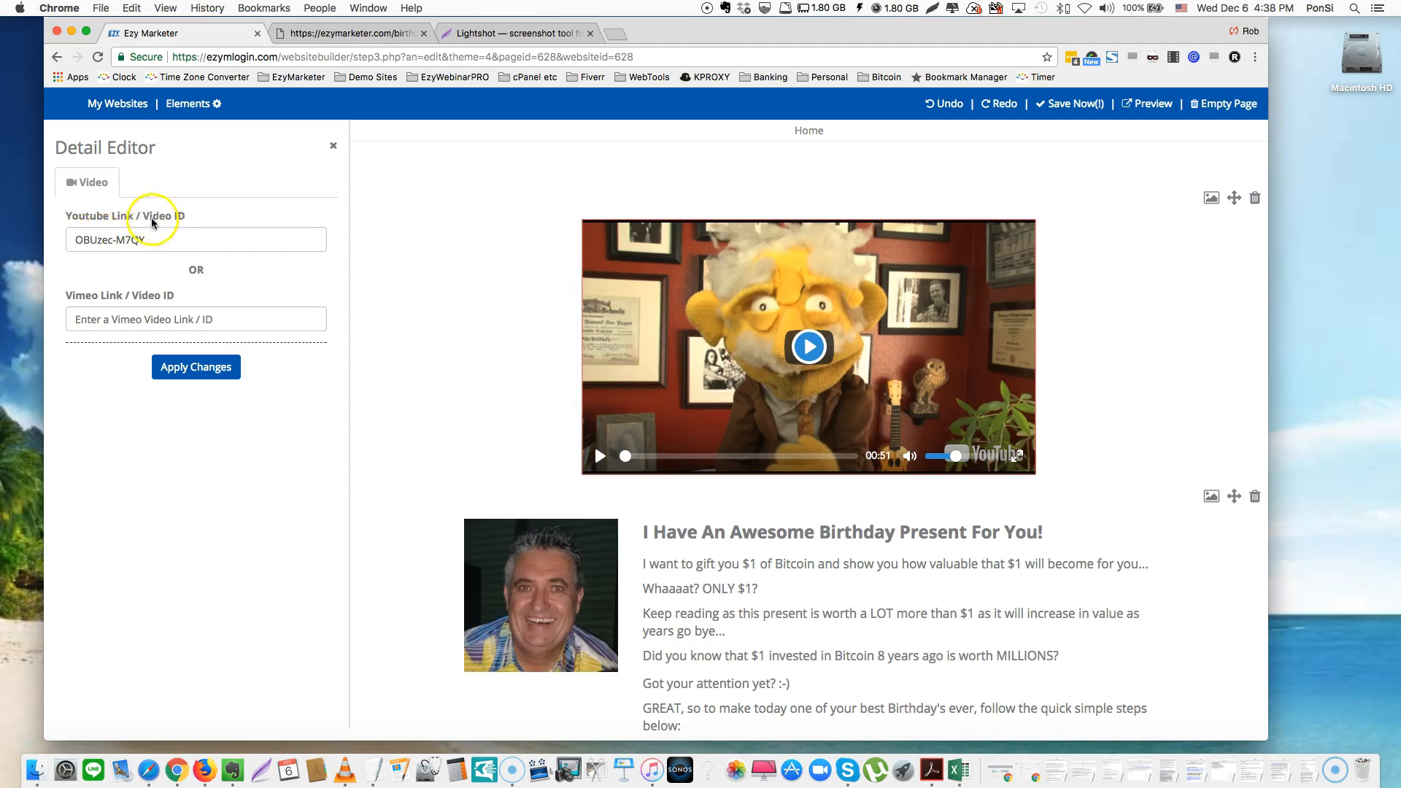
pyautogui.doubleClick(104, 240)
pyautogui.moveTo(105, 239); pyautogui.dragTo(181, 238)
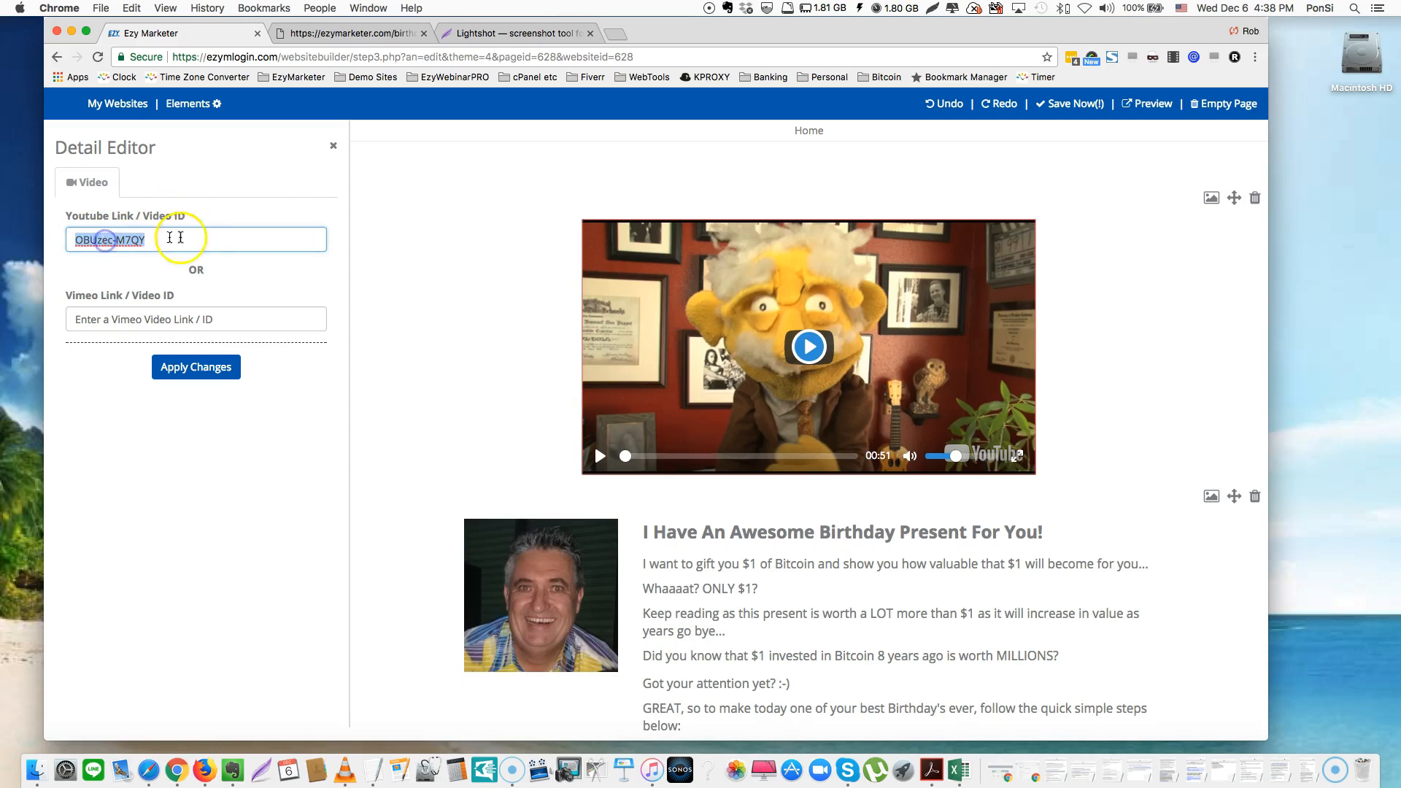
pyautogui.click(192, 238)
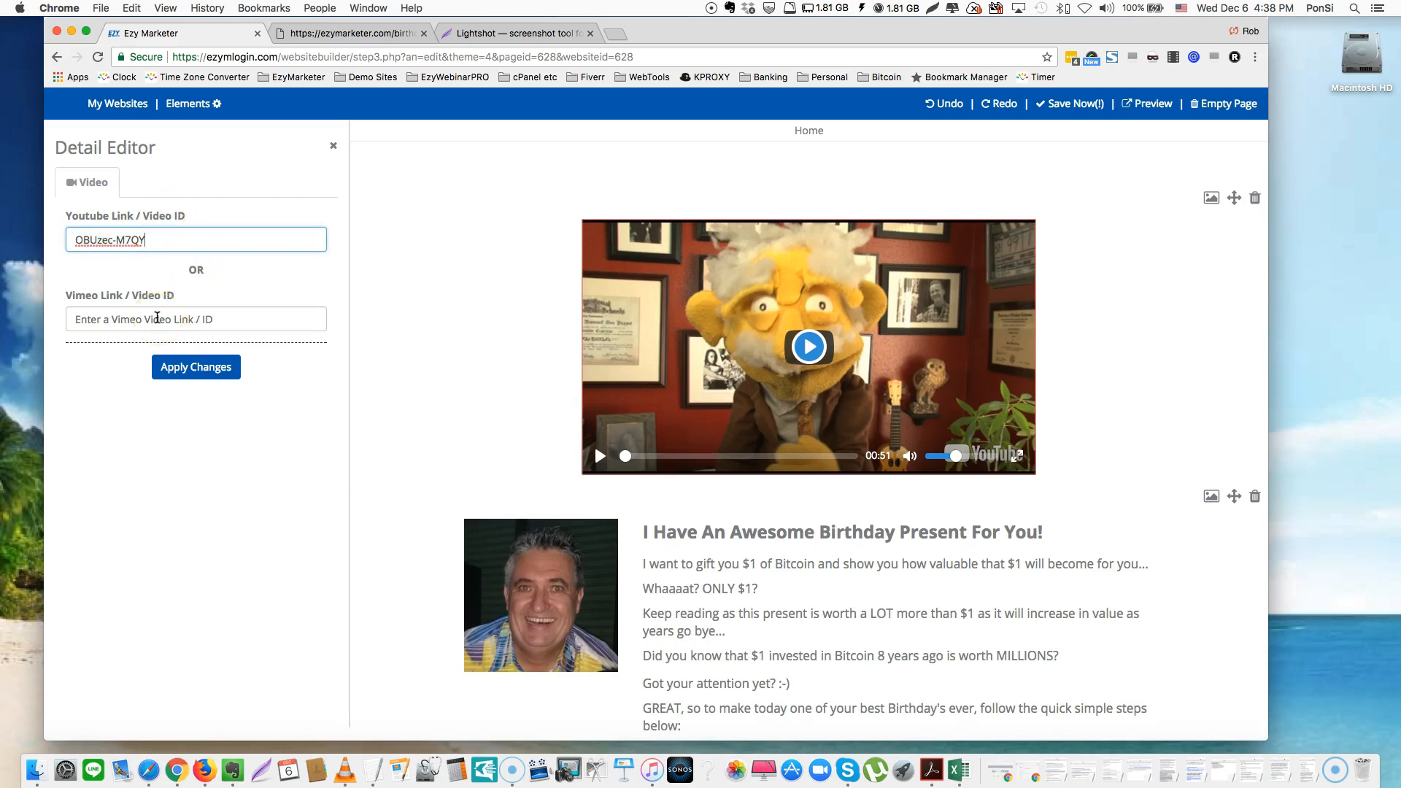
pyautogui.moveTo(163, 240); pyautogui.dragTo(21, 236)
pyautogui.press('super+c')
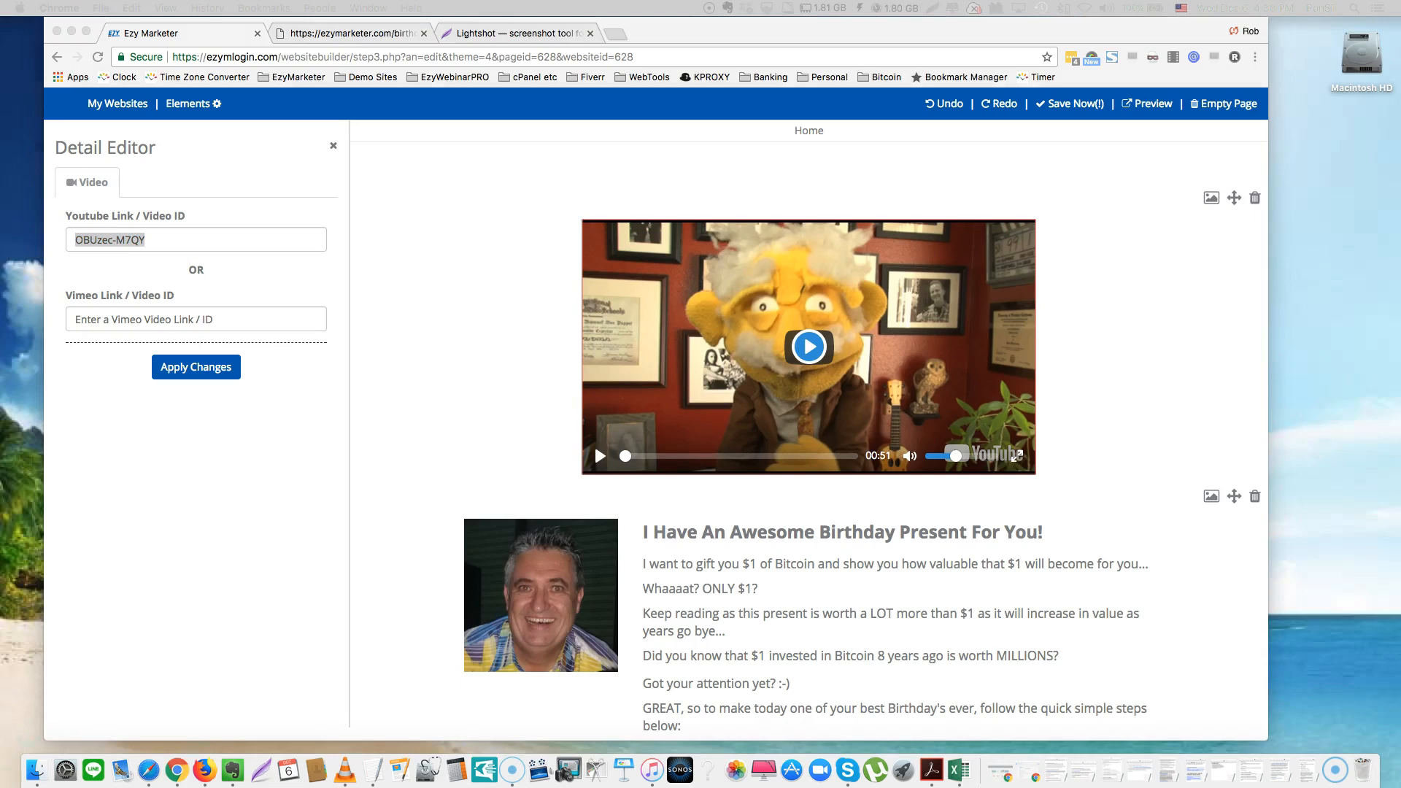
# Load YouTube in a new tab, then open and pause the recommended 'John McAfee: Buy Bitcoin Now!' video
pyautogui.click(619, 35)
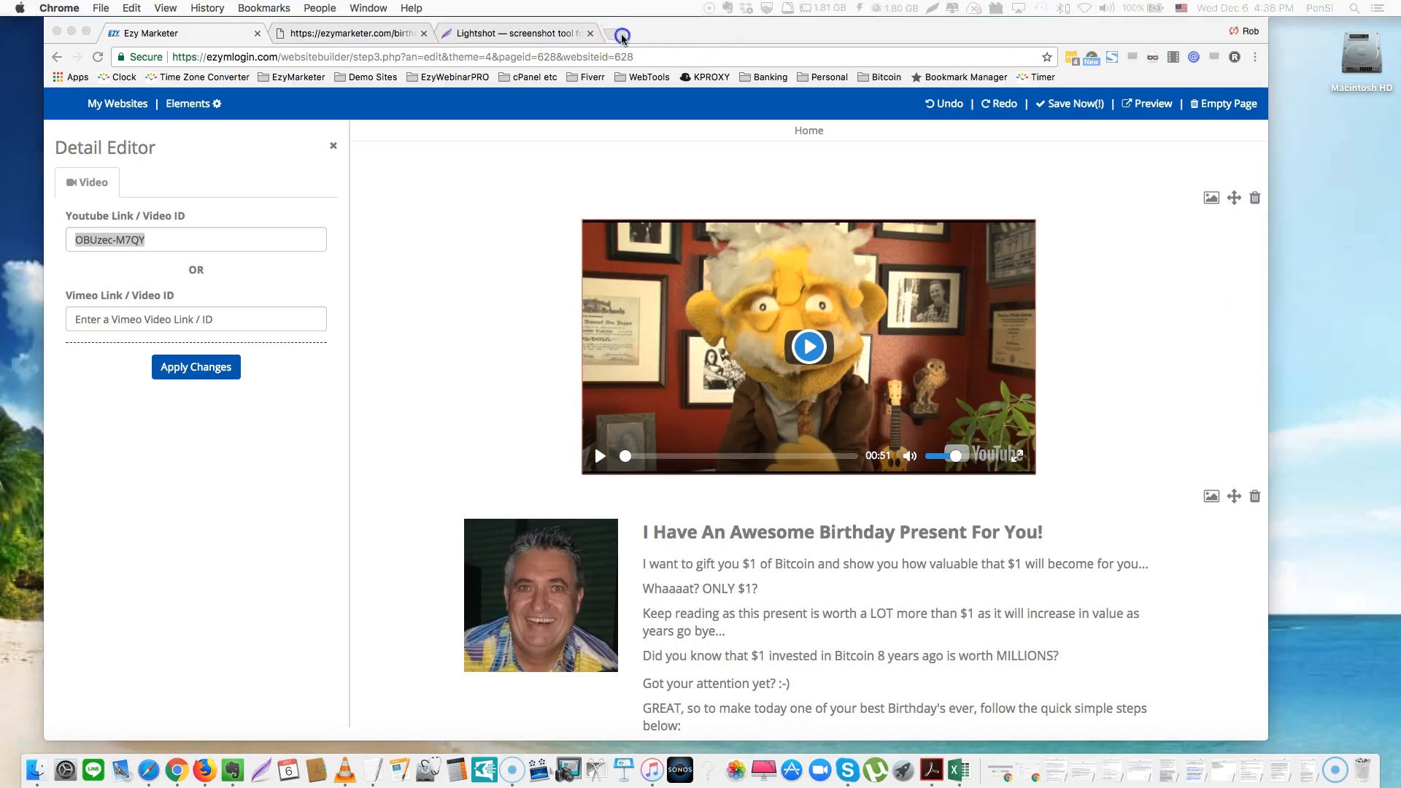
pyautogui.write('youtube.com')
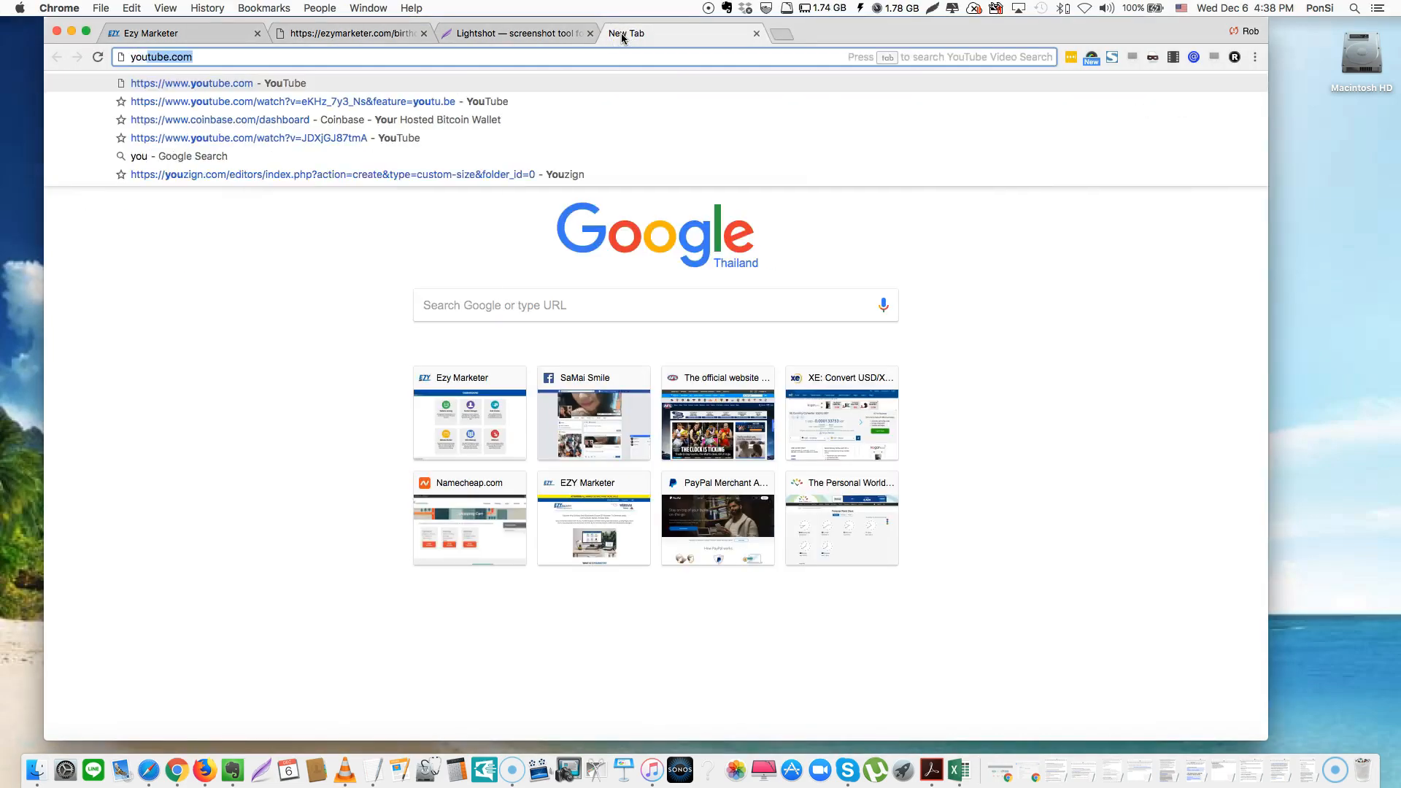
pyautogui.press('Return')
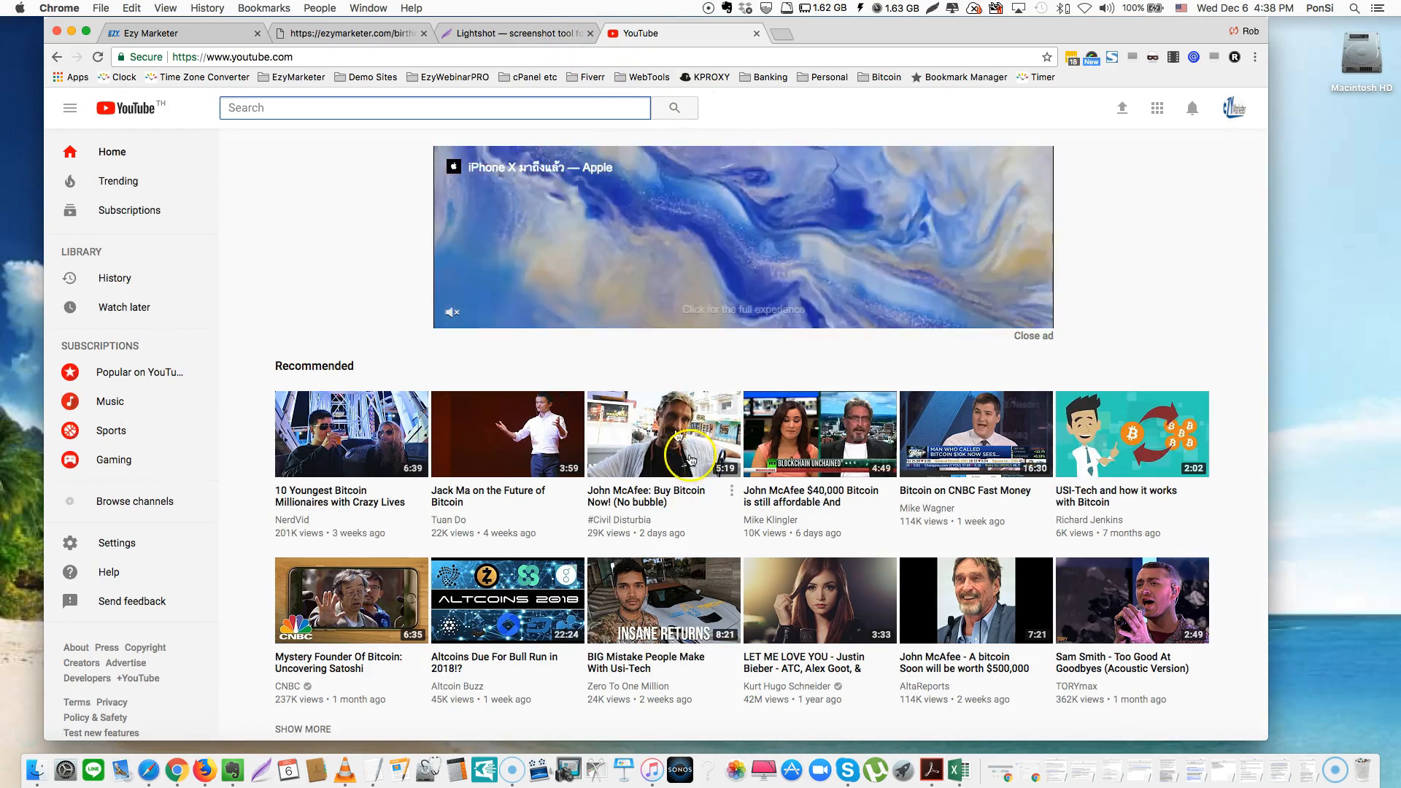
pyautogui.moveTo(677, 451)
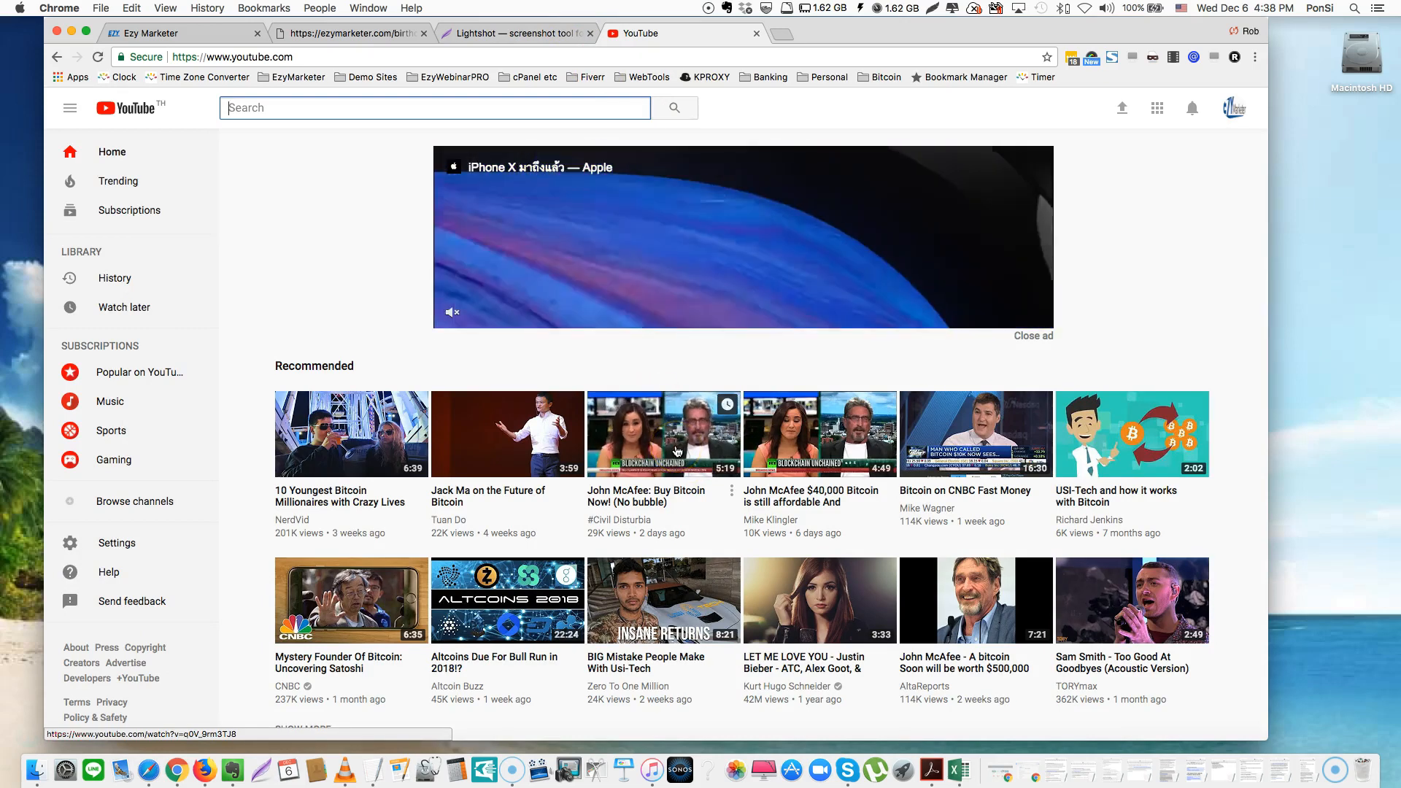
pyautogui.click(677, 450)
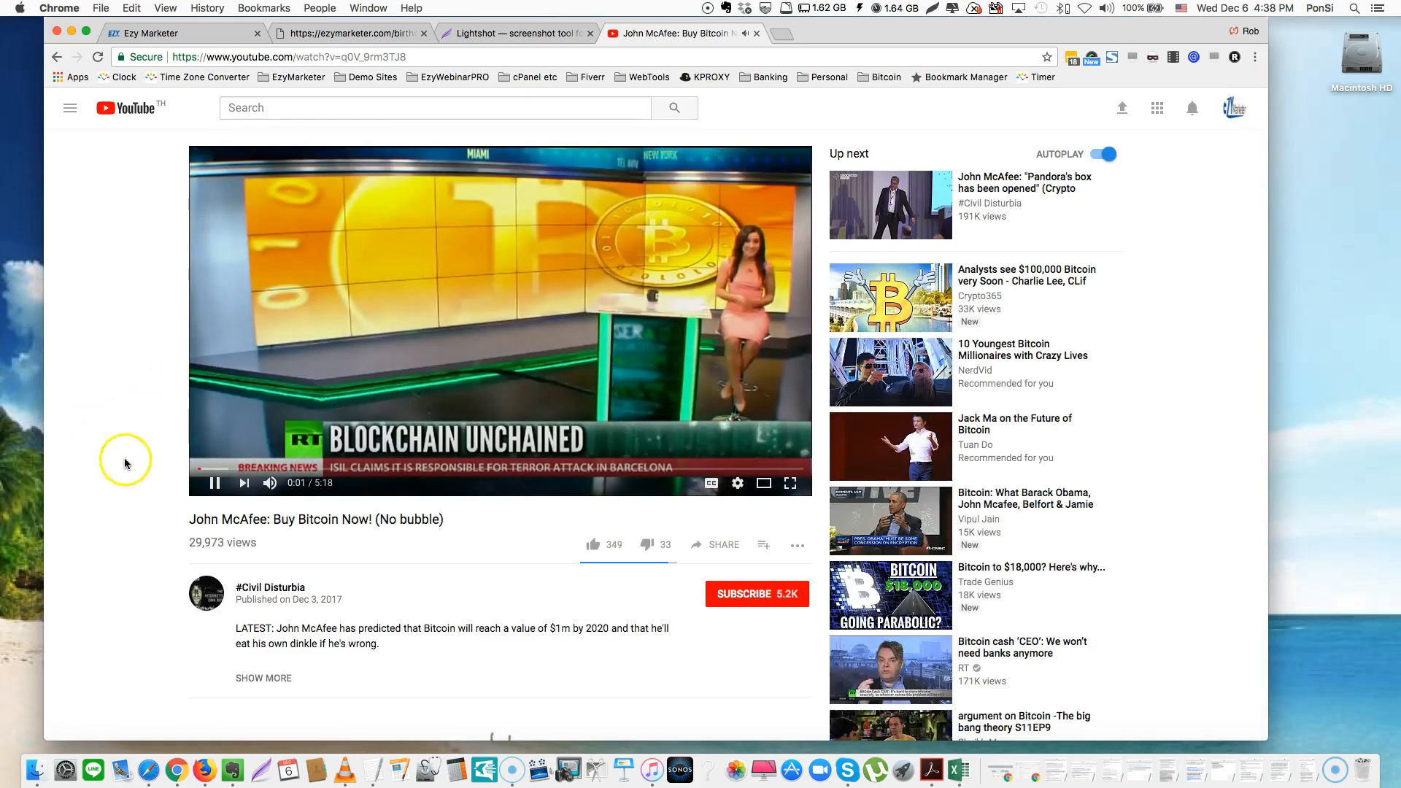
pyautogui.click(215, 483)
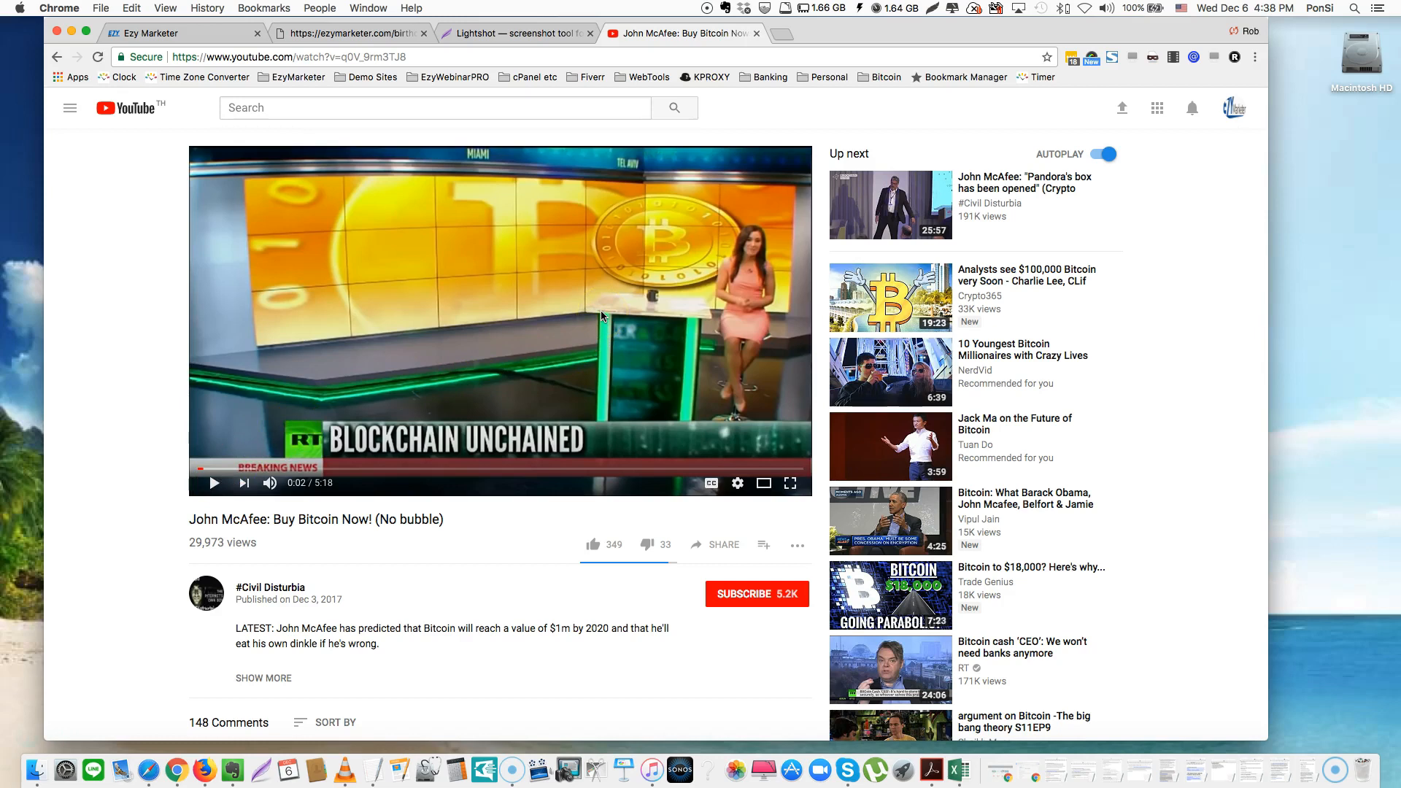
# Select the video's youtu.be short share link for copying, then return to the birthday site tab
pyautogui.click(723, 545)
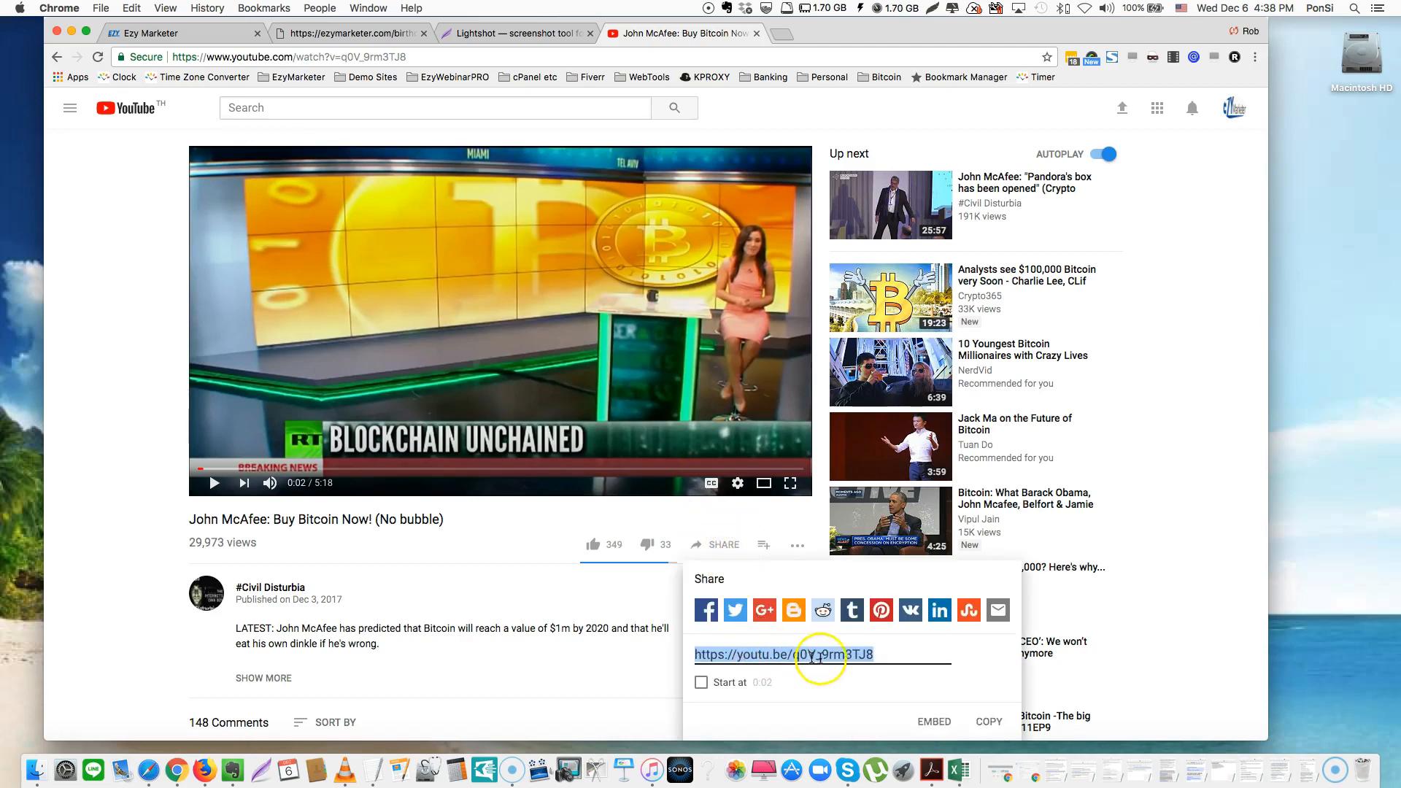
pyautogui.click(888, 656)
pyautogui.moveTo(884, 656); pyautogui.dragTo(798, 656)
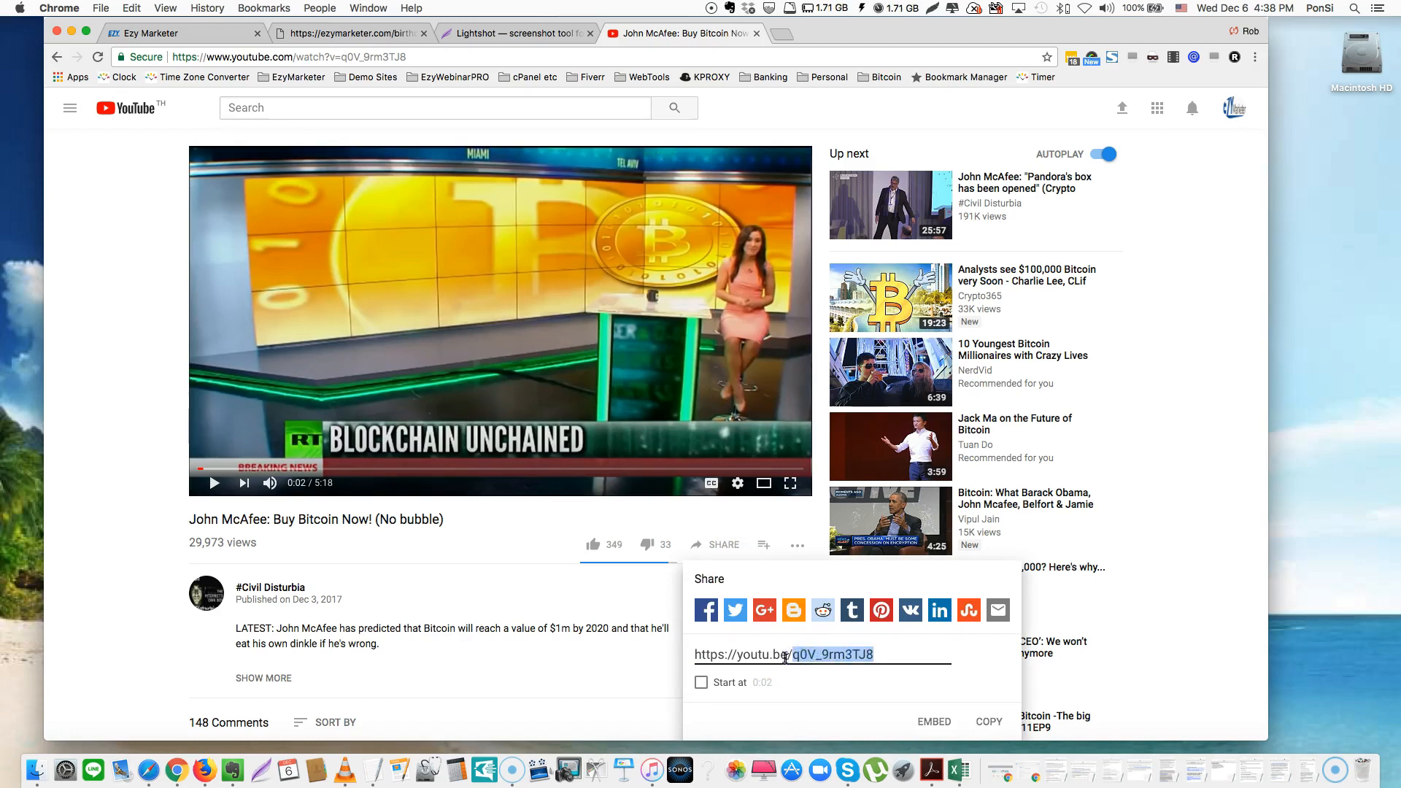
pyautogui.tripleClick(767, 654)
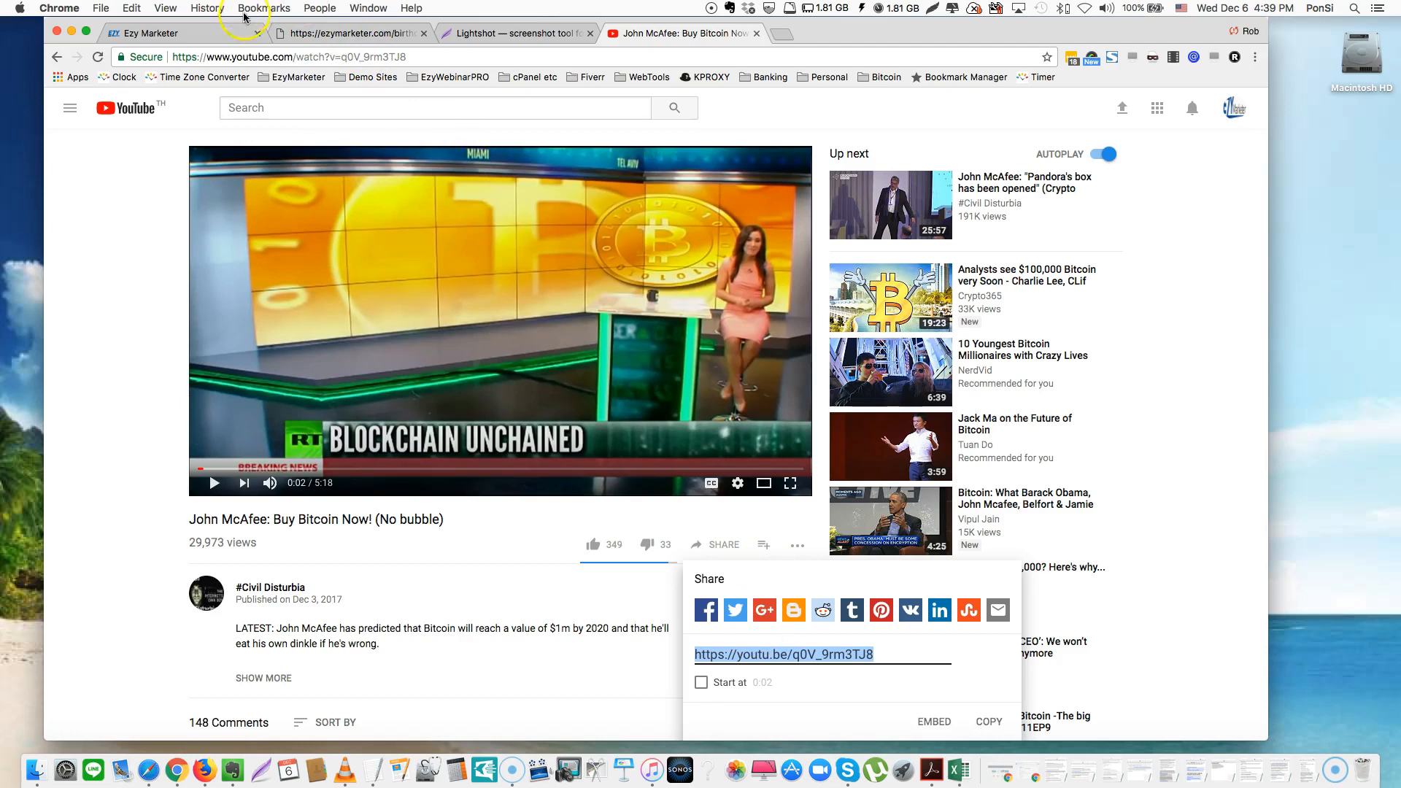
pyautogui.click(342, 35)
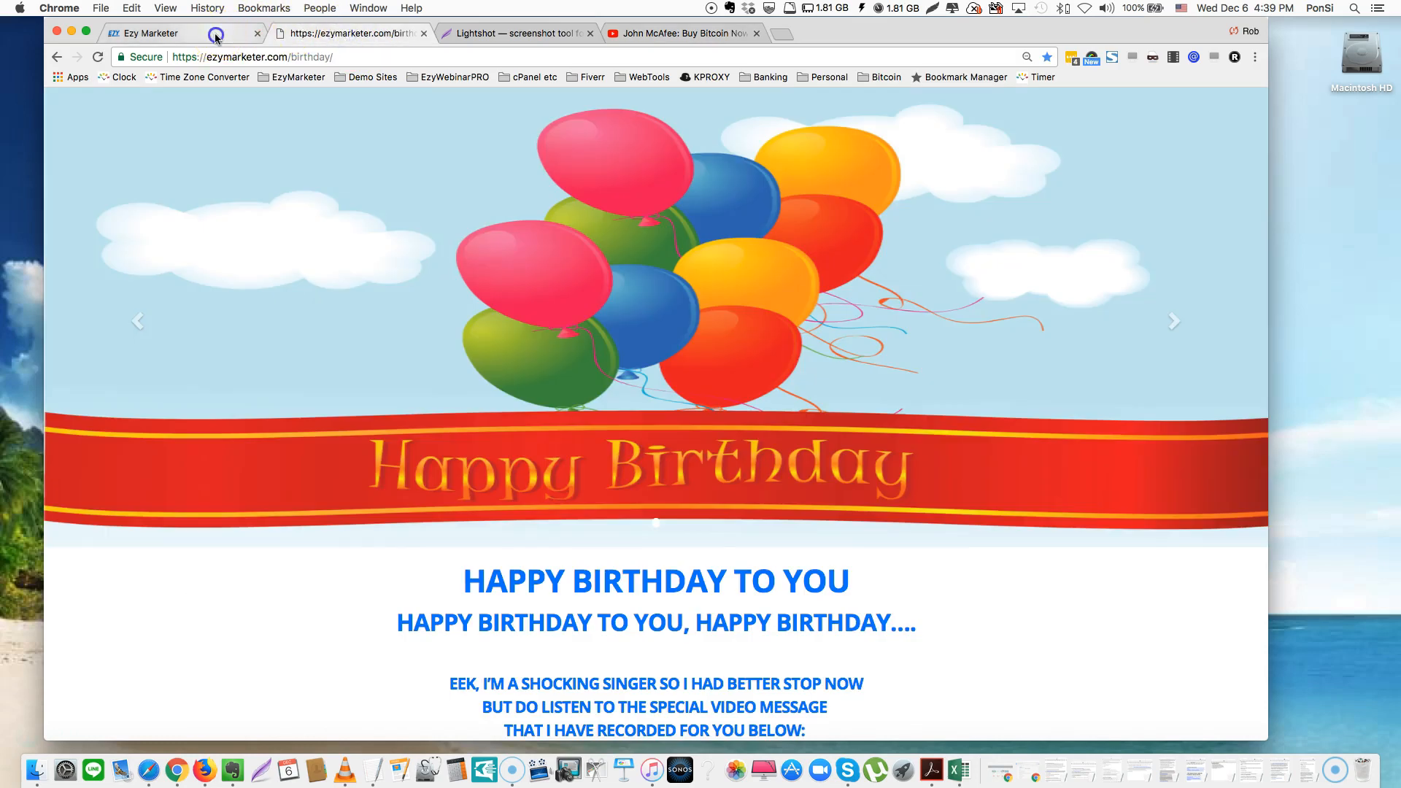
# Replace the Youtube Link field's video ID with the copied YouTube link and apply it
pyautogui.click(167, 33)
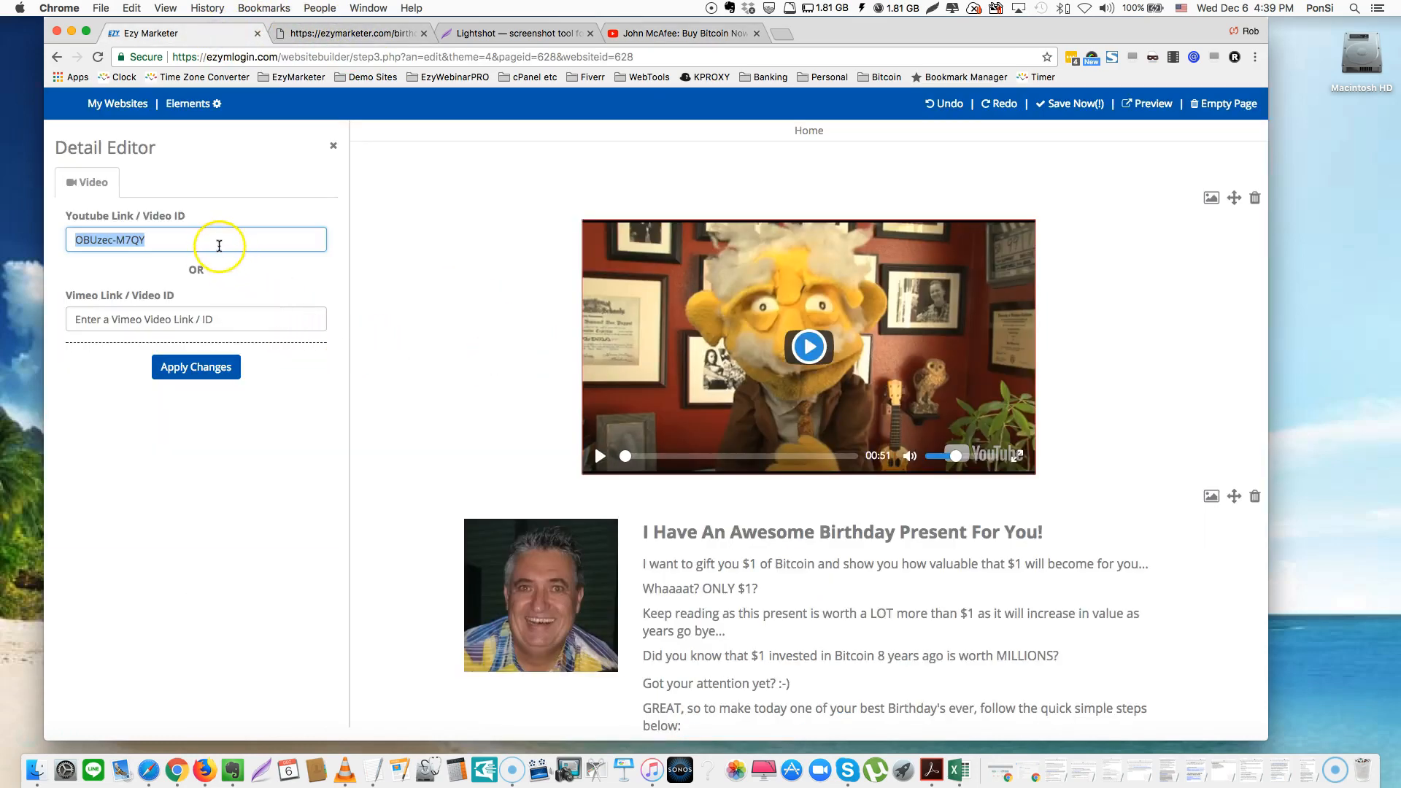
pyautogui.doubleClick(212, 238)
pyautogui.click(212, 238)
pyautogui.write('https://youtu.be/q0V_9rm3T8')
pyautogui.click(191, 368)
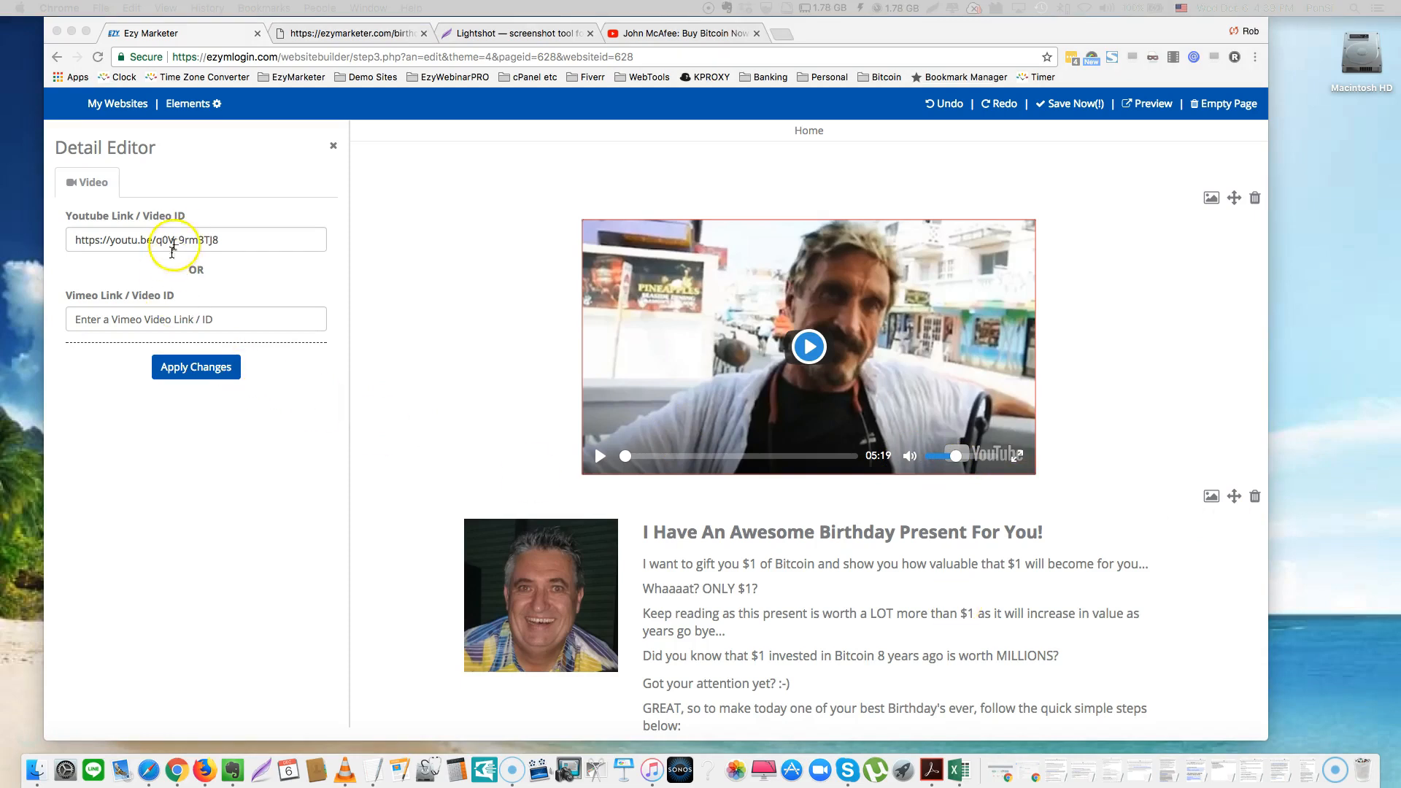
# Restore the original OBUzec-M7QY video ID and apply the change
pyautogui.tripleClick(182, 235)
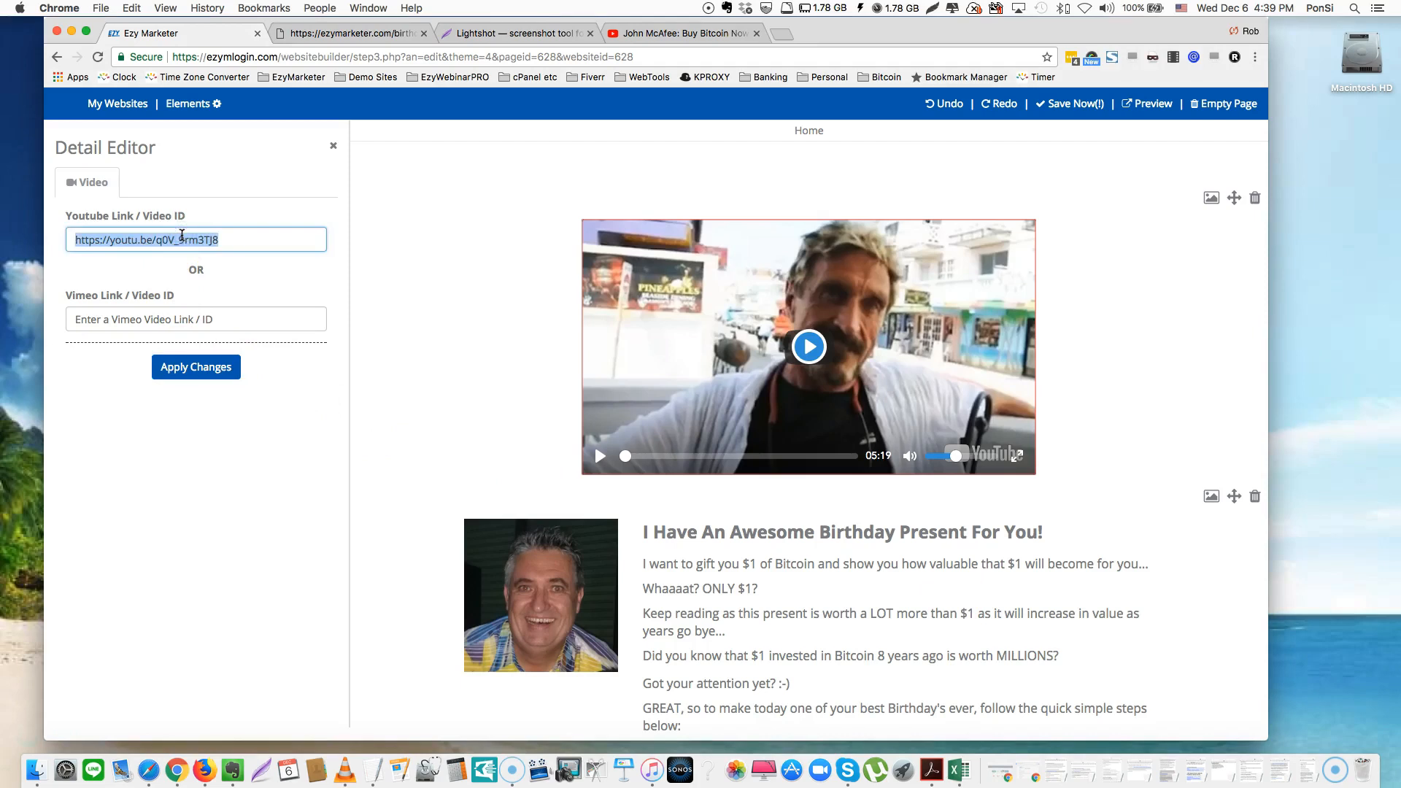
pyautogui.press('super+v')
pyautogui.click(197, 369)
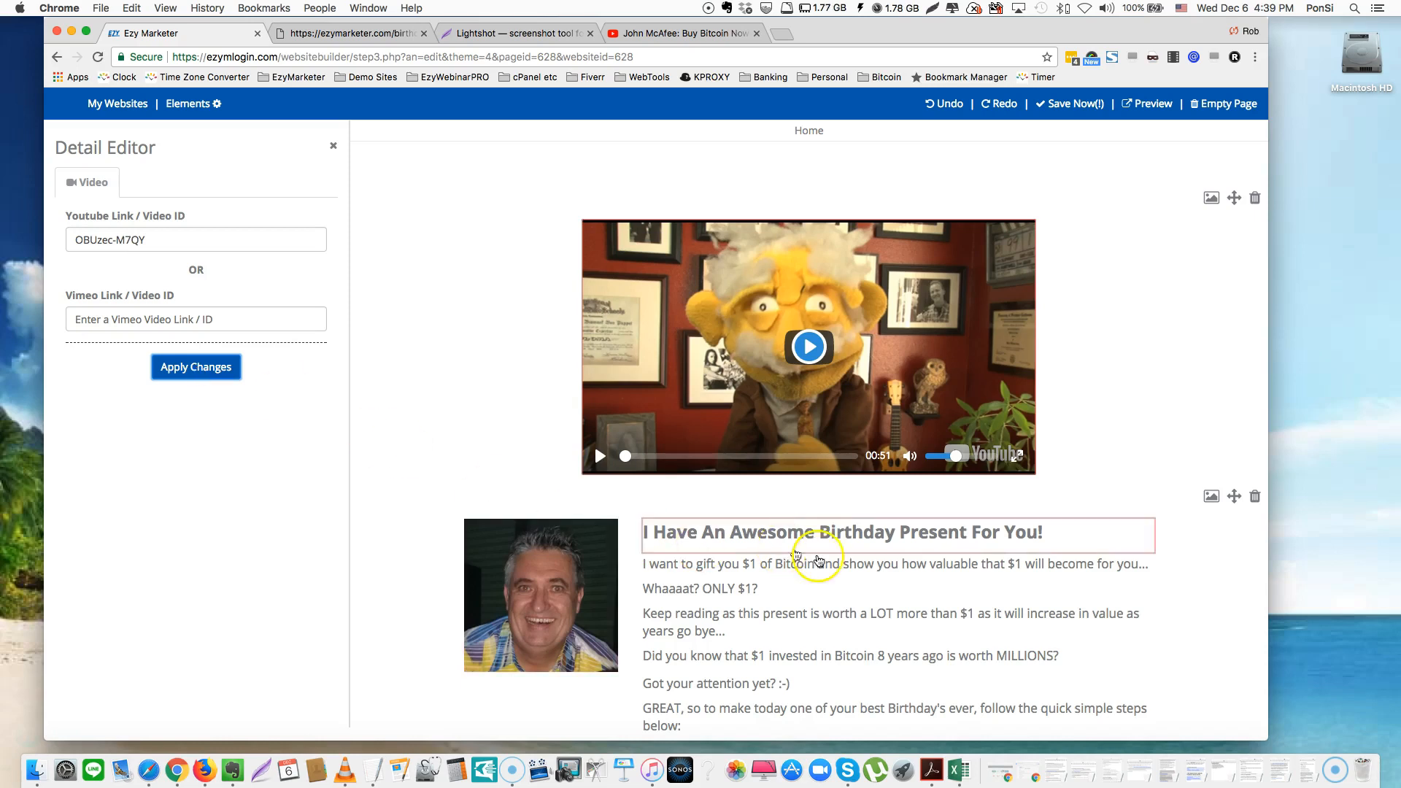
# Open the Image settings for the photo beside 'I Have An Awesome Birthday Present For You!'
pyautogui.scroll(-3, 947, 379)
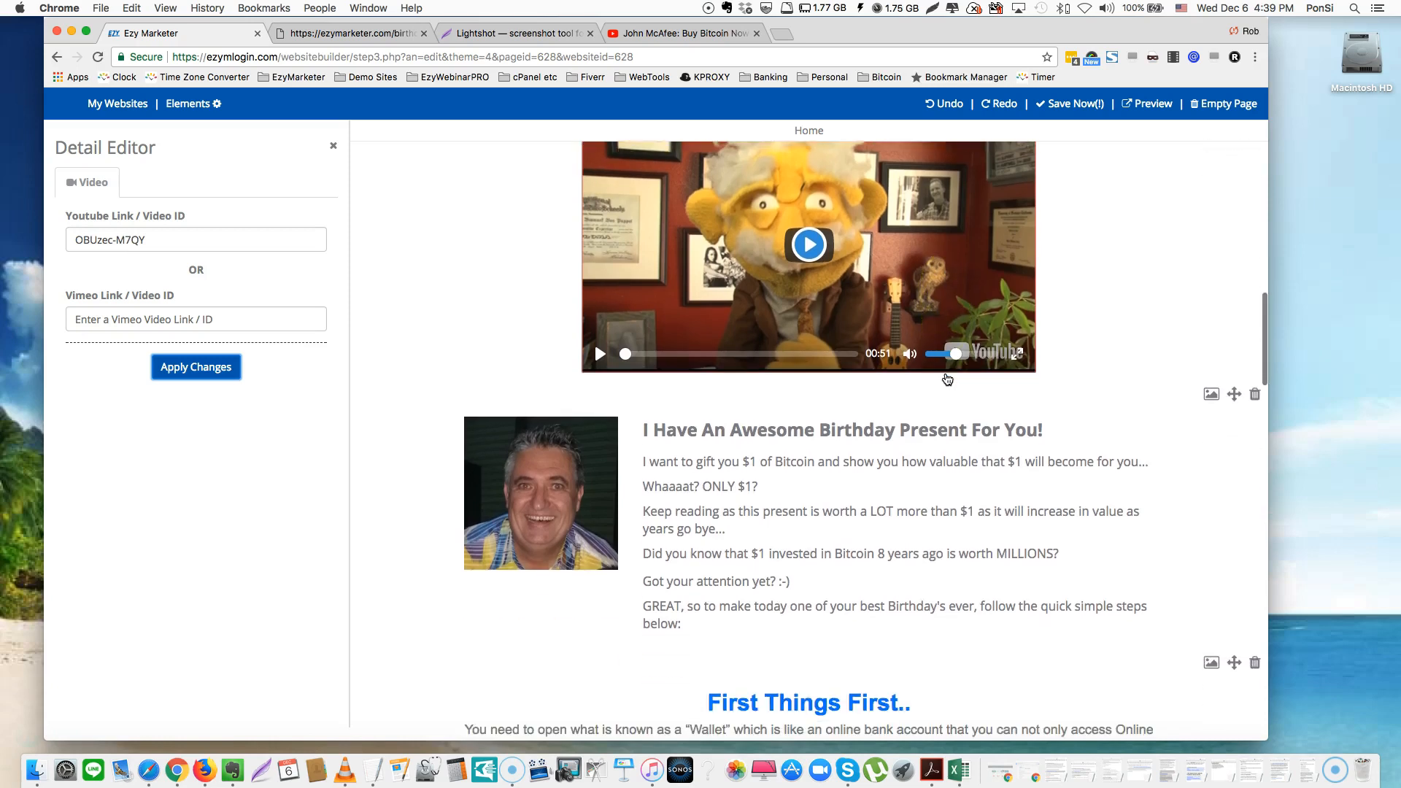
pyautogui.scroll(-1, 948, 379)
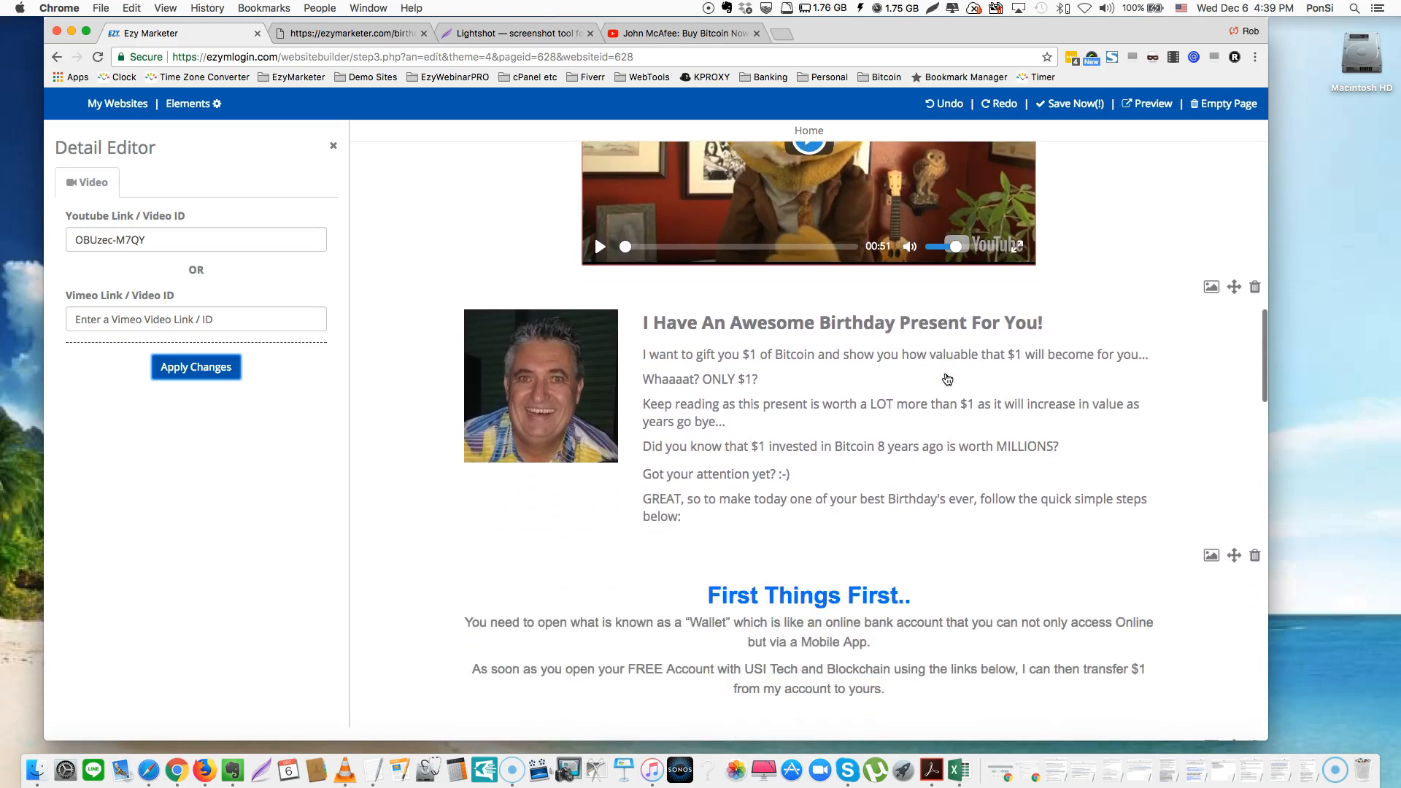
pyautogui.scroll(-1, 947, 378)
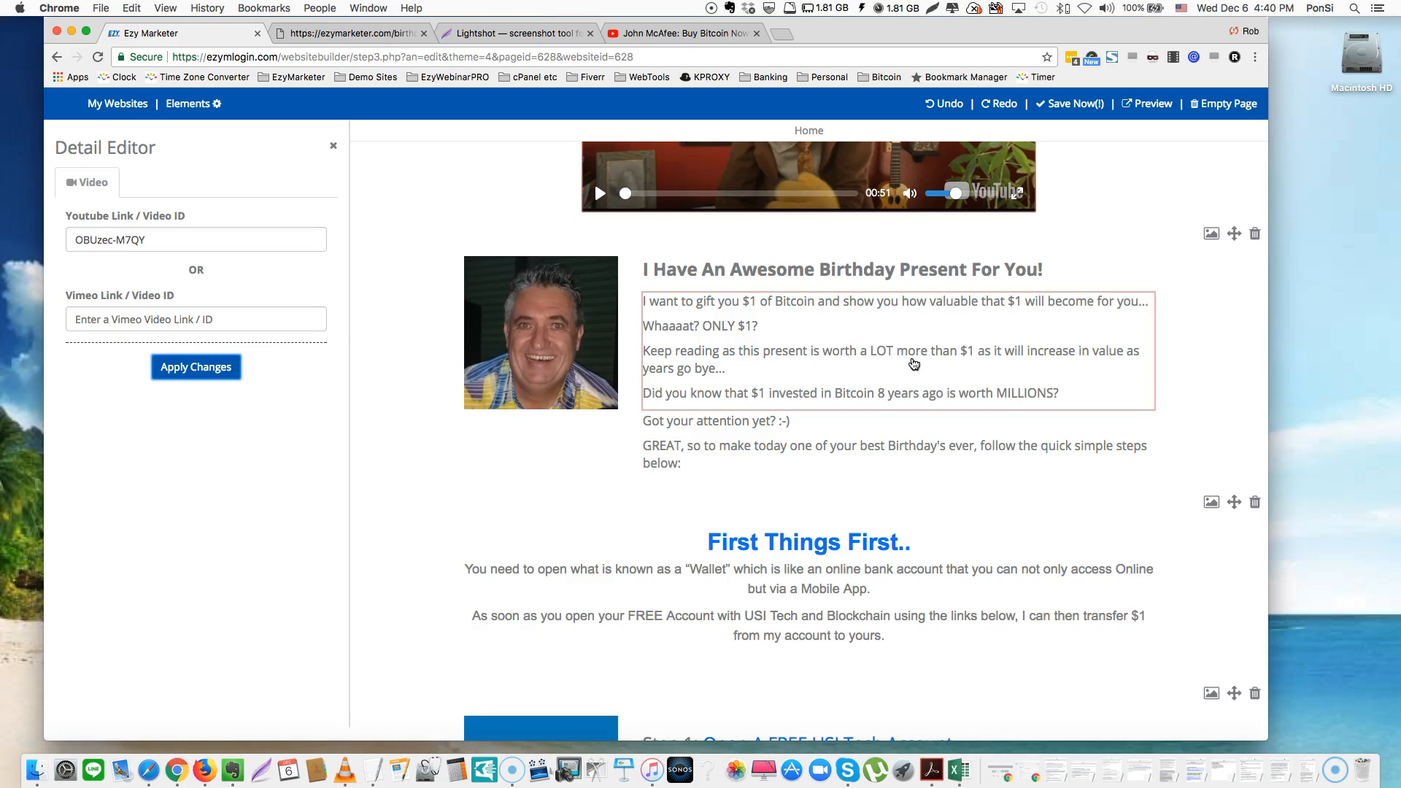
pyautogui.click(560, 327)
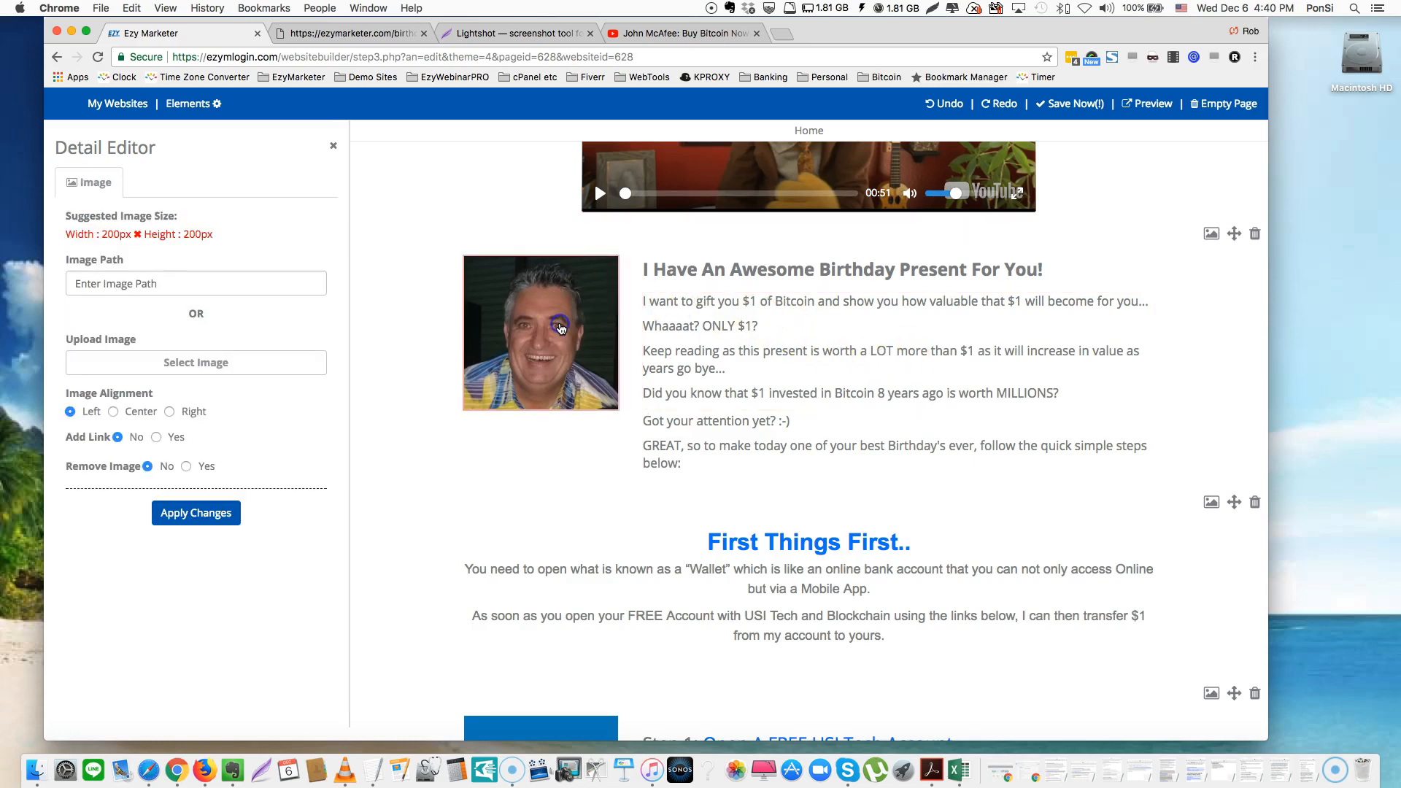
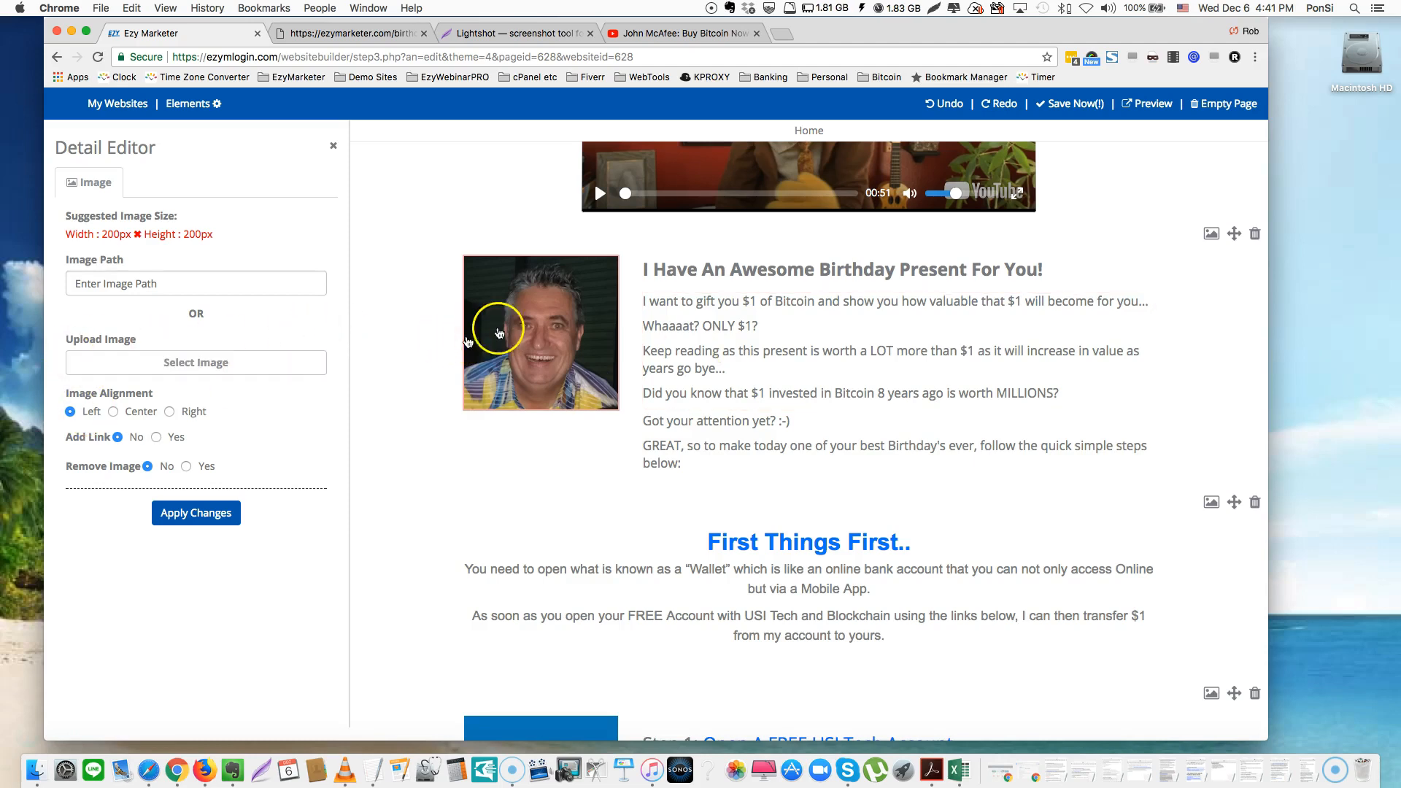
# Set the image's Add Link to Yes, leave Link Target unchanged, then reselect the birthday-present photo
pyautogui.click(158, 438)
pyautogui.click(155, 554)
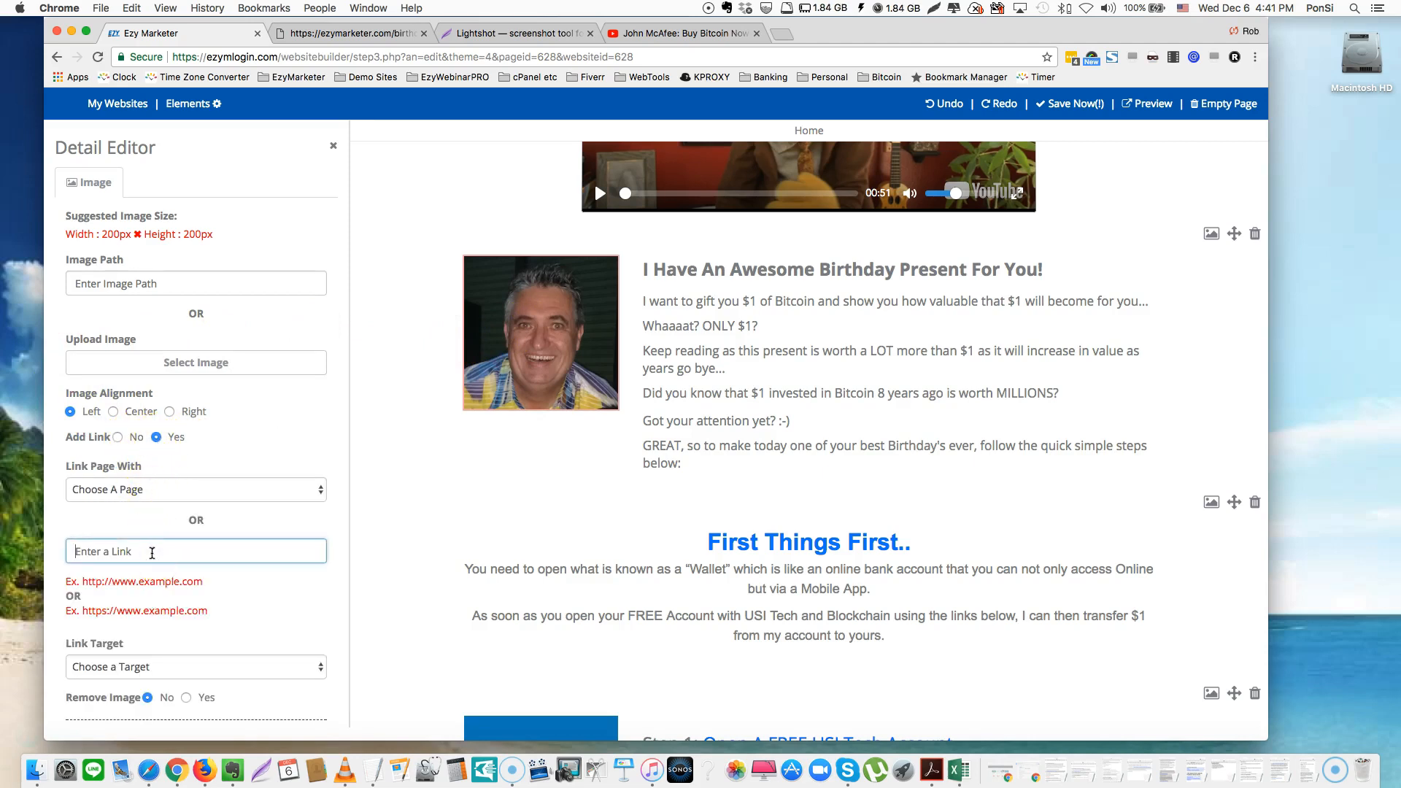
pyautogui.scroll(-2, 152, 552)
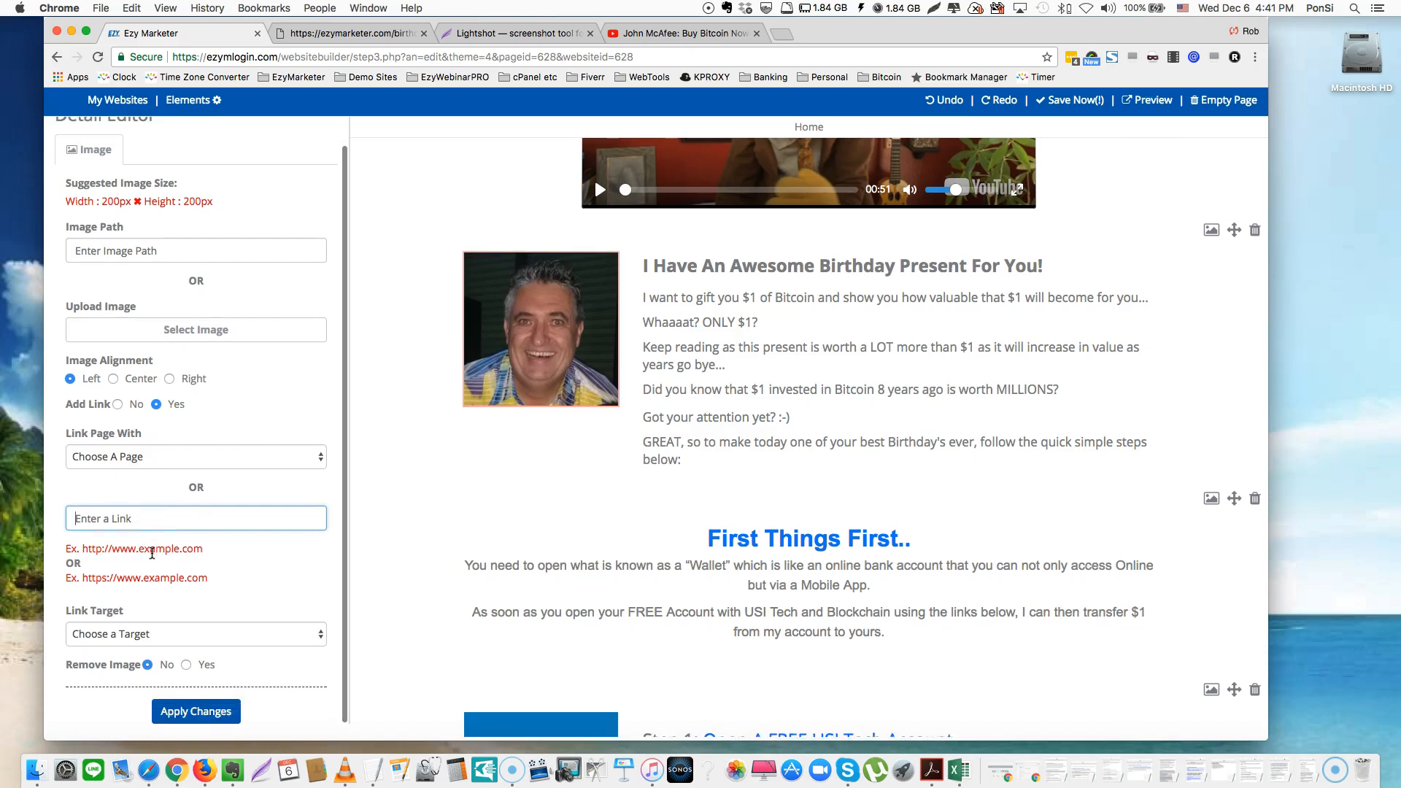
pyautogui.click(159, 640)
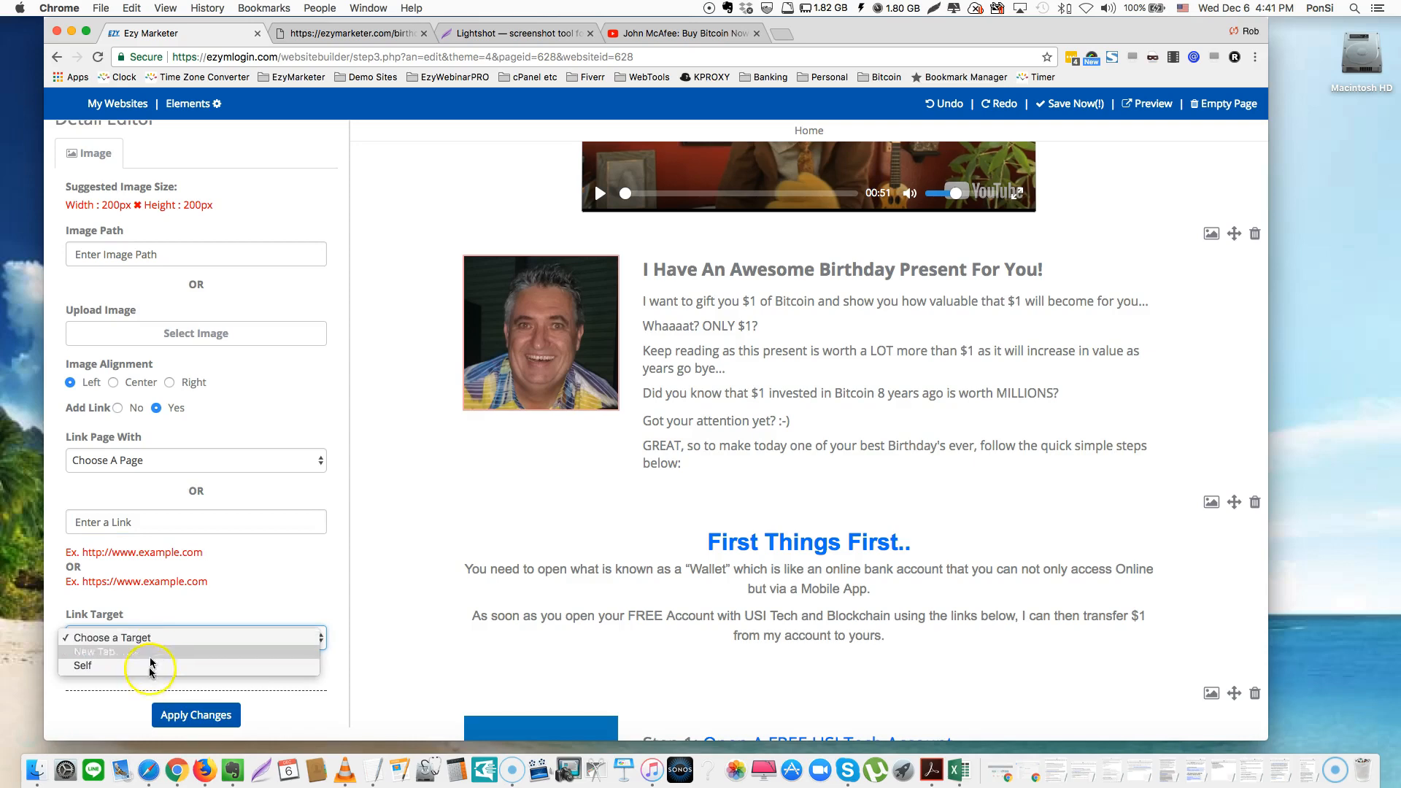
pyautogui.click(157, 670)
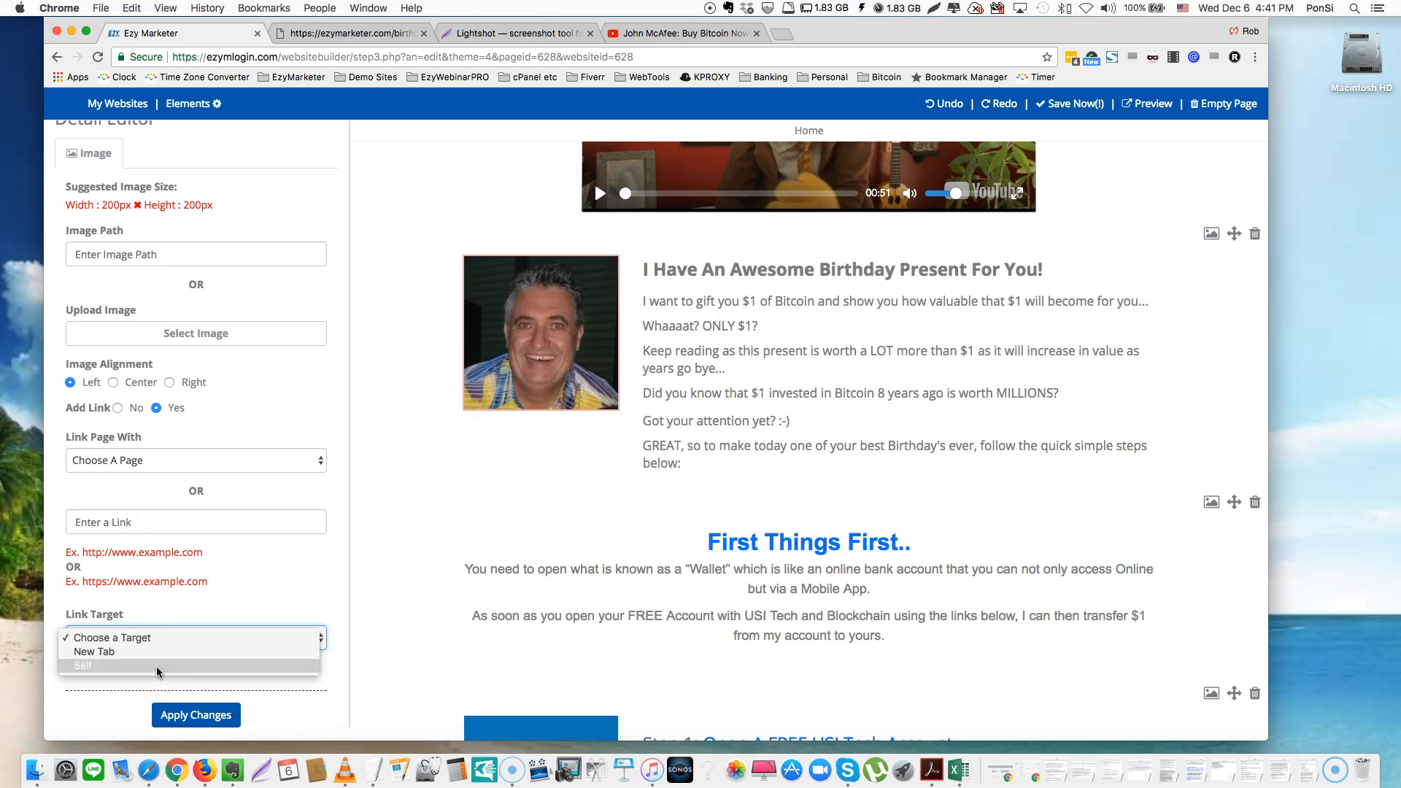
pyautogui.click(279, 589)
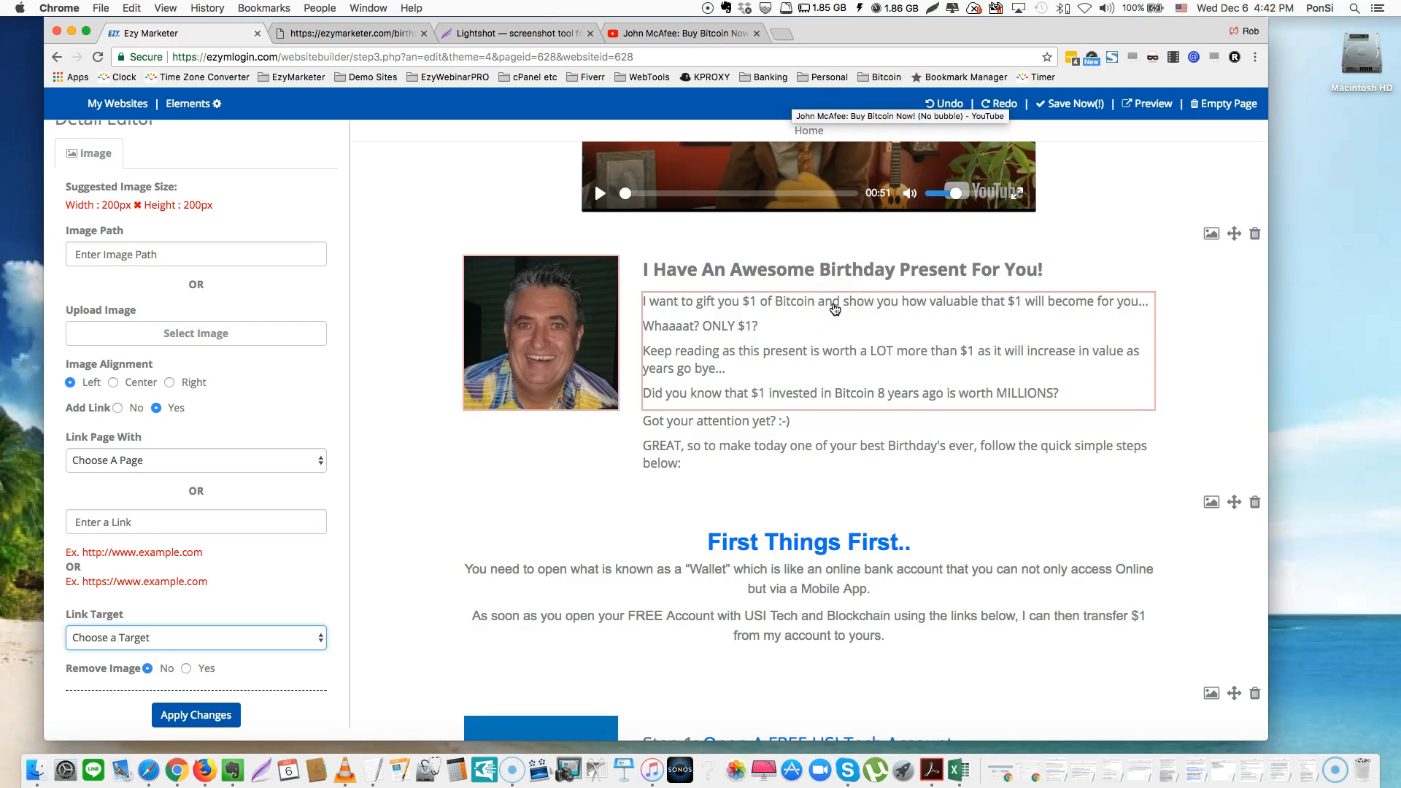
pyautogui.click(547, 333)
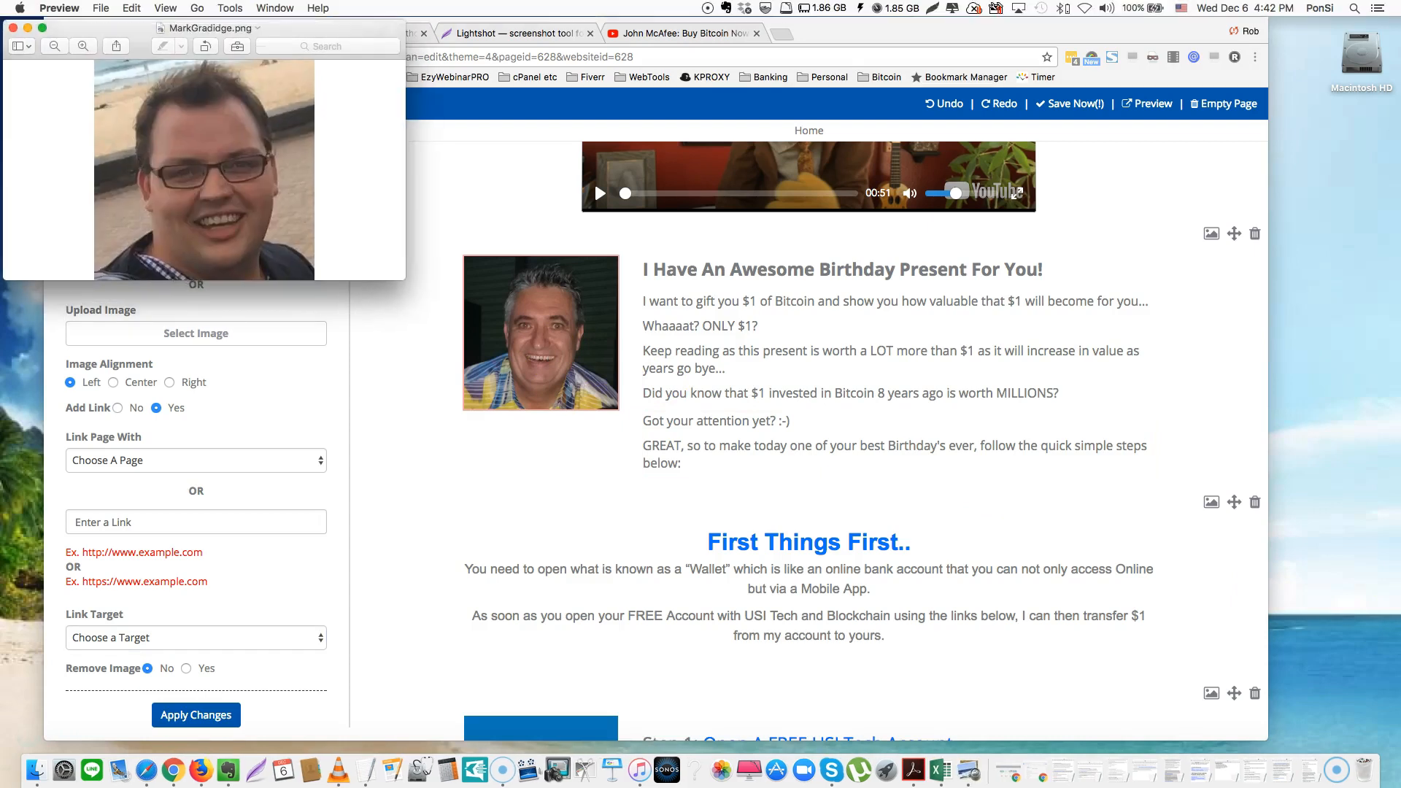
pyautogui.moveTo(114, 29); pyautogui.dragTo(513, 201)
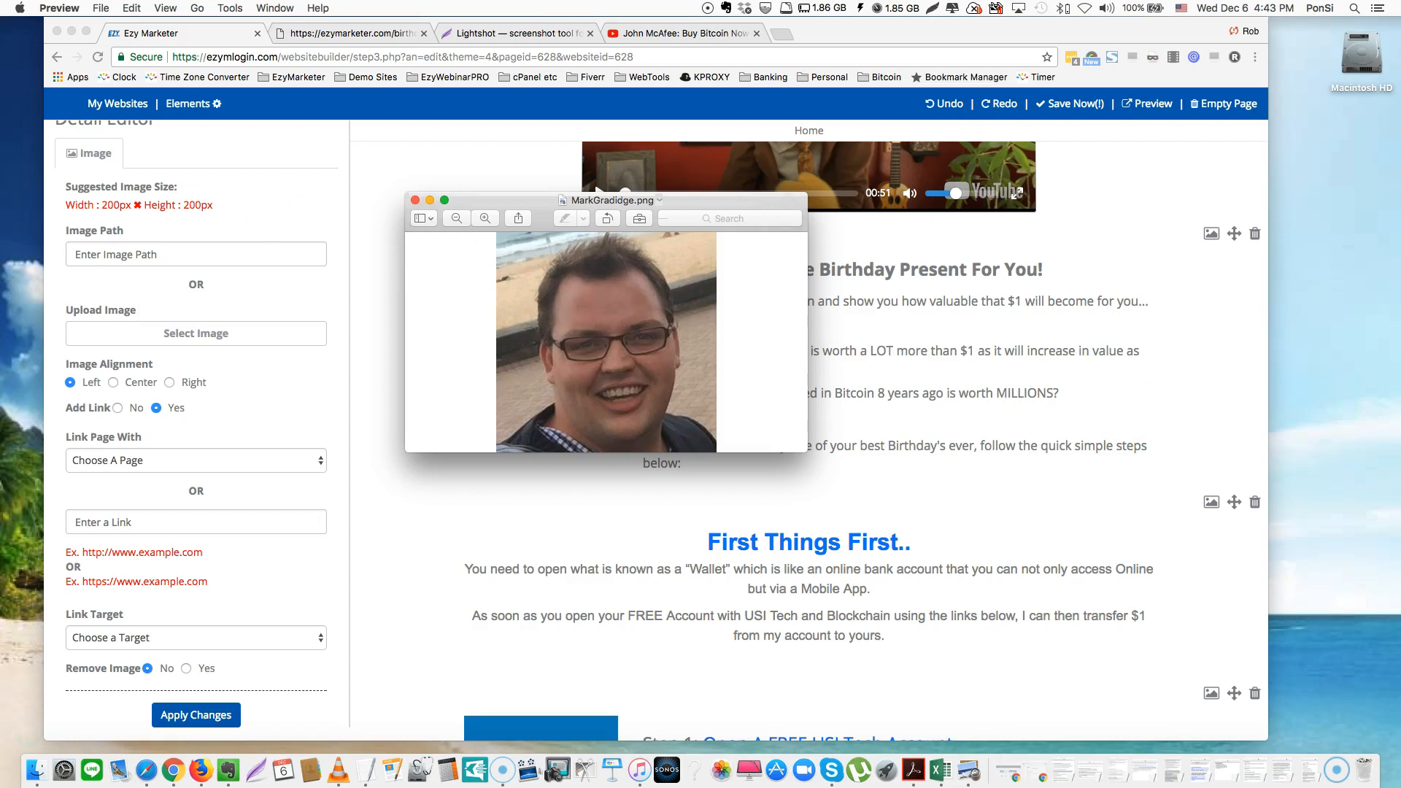
pyautogui.press('super+i')
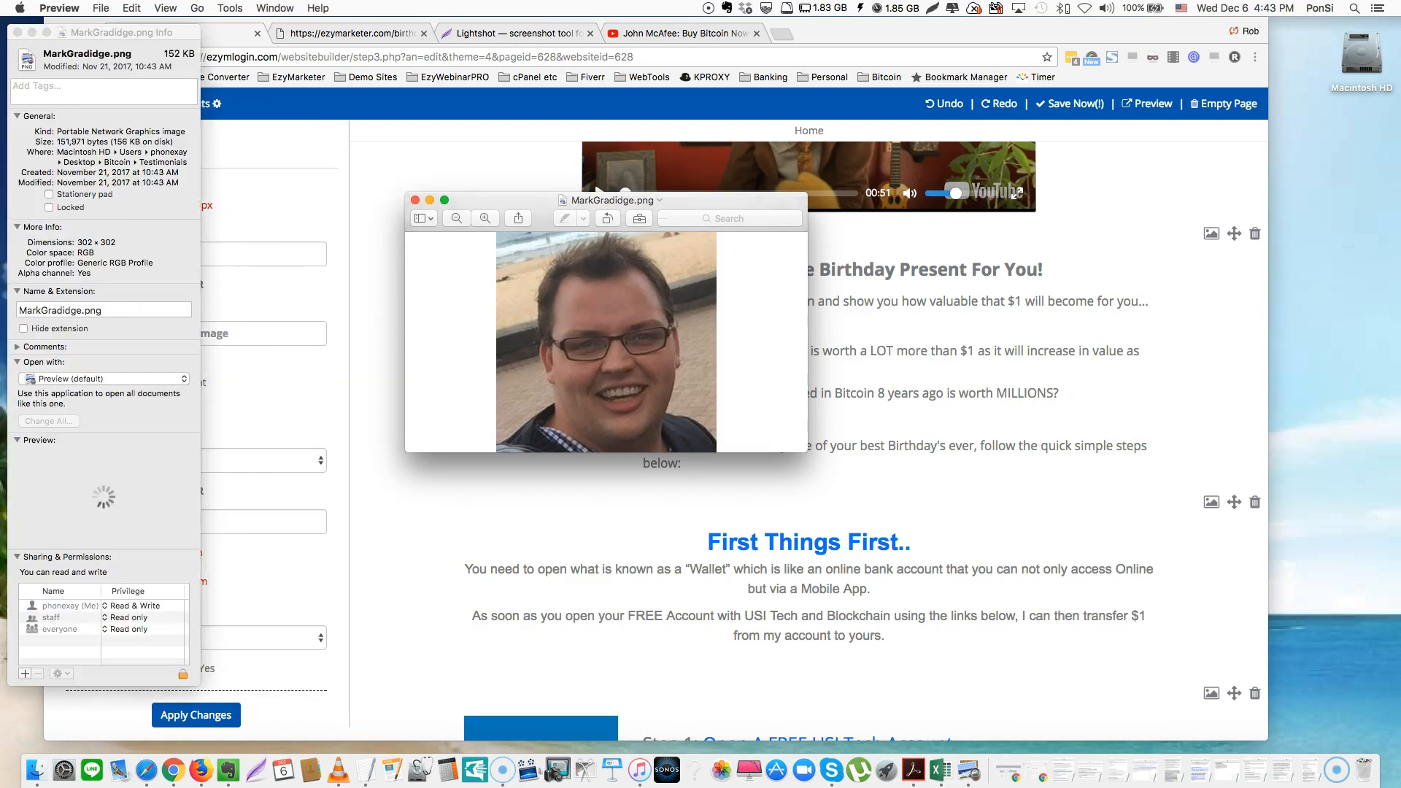
pyautogui.click(440, 217)
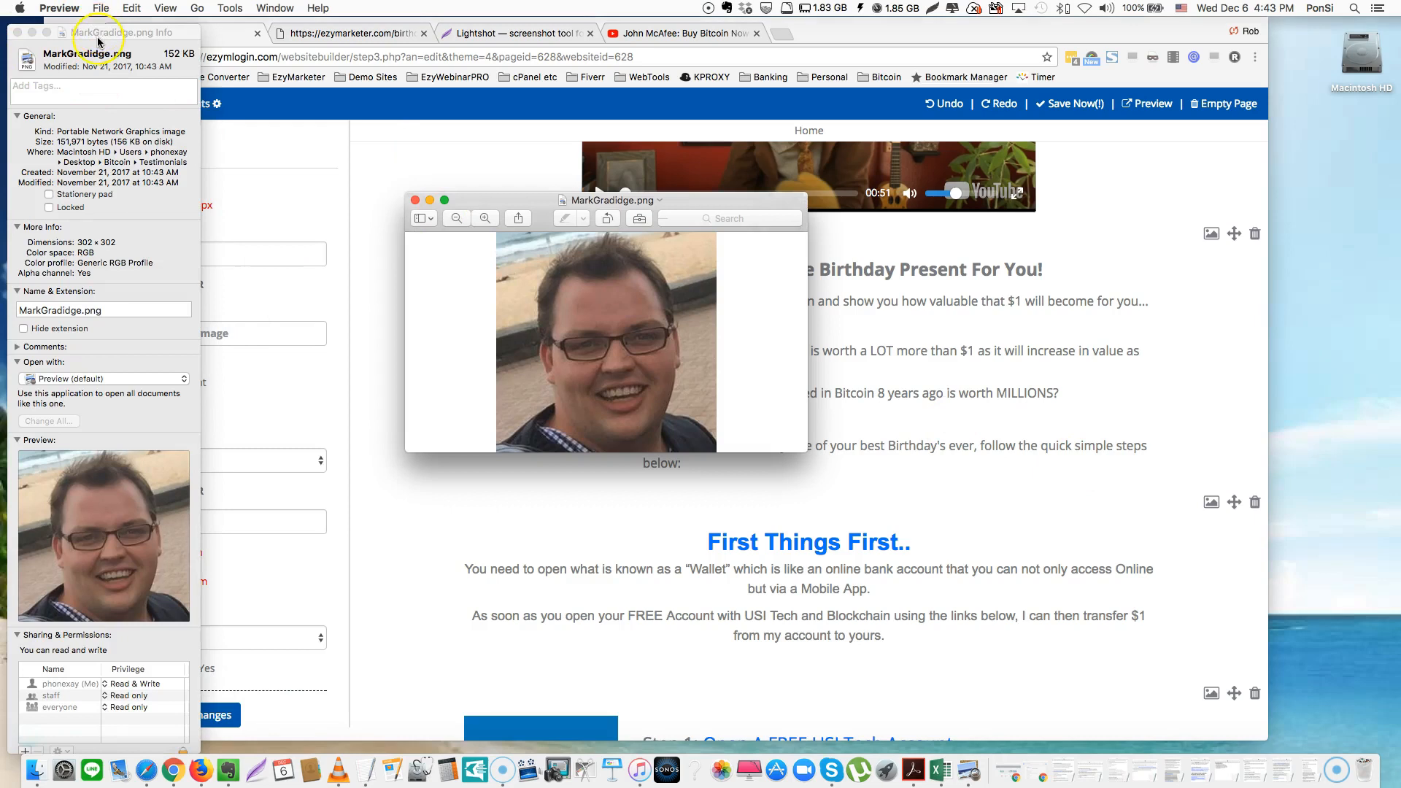
pyautogui.hotkey('ctrl', 'Up')
pyautogui.hotkey('ctrl', 'Up')
pyautogui.click(151, 228)
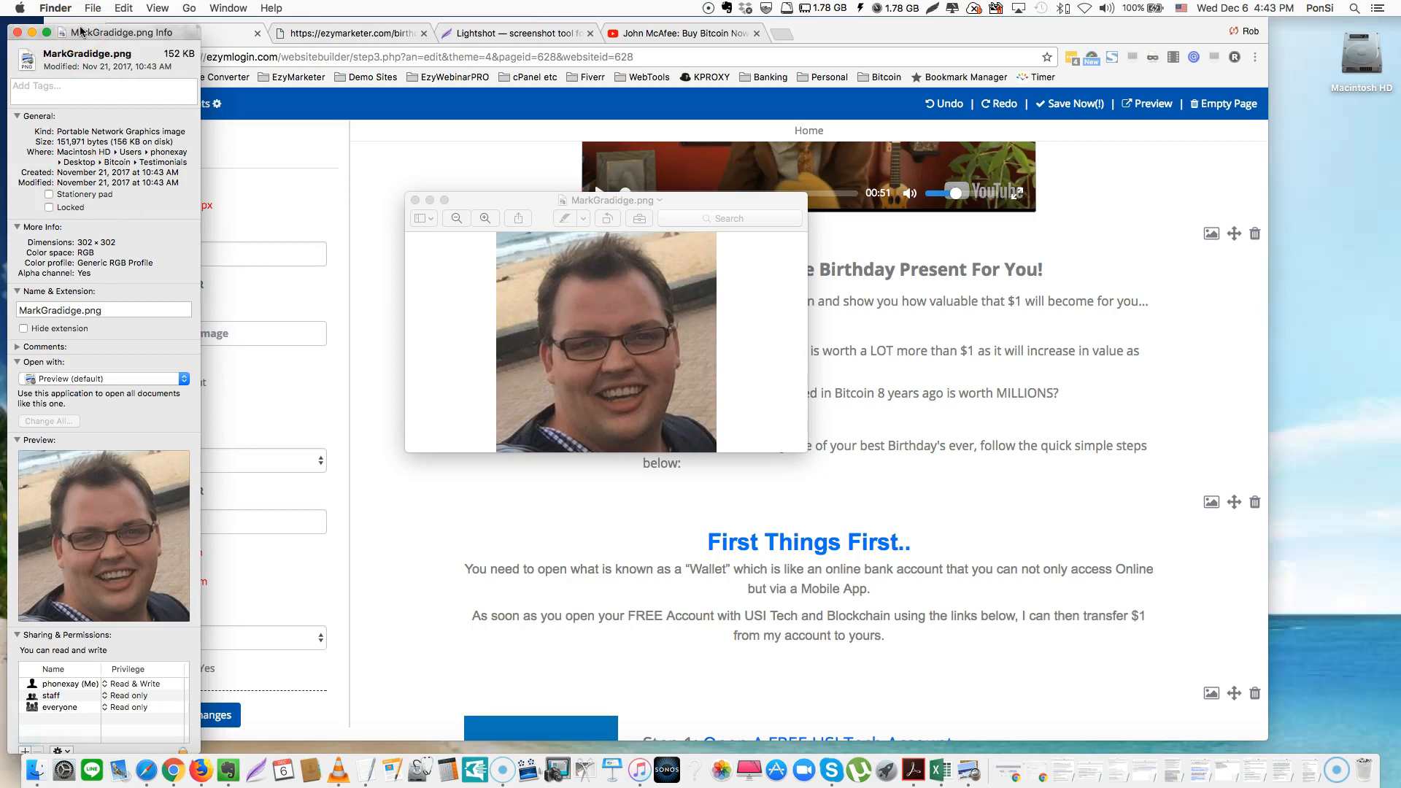
pyautogui.moveTo(81, 30); pyautogui.dragTo(553, 35)
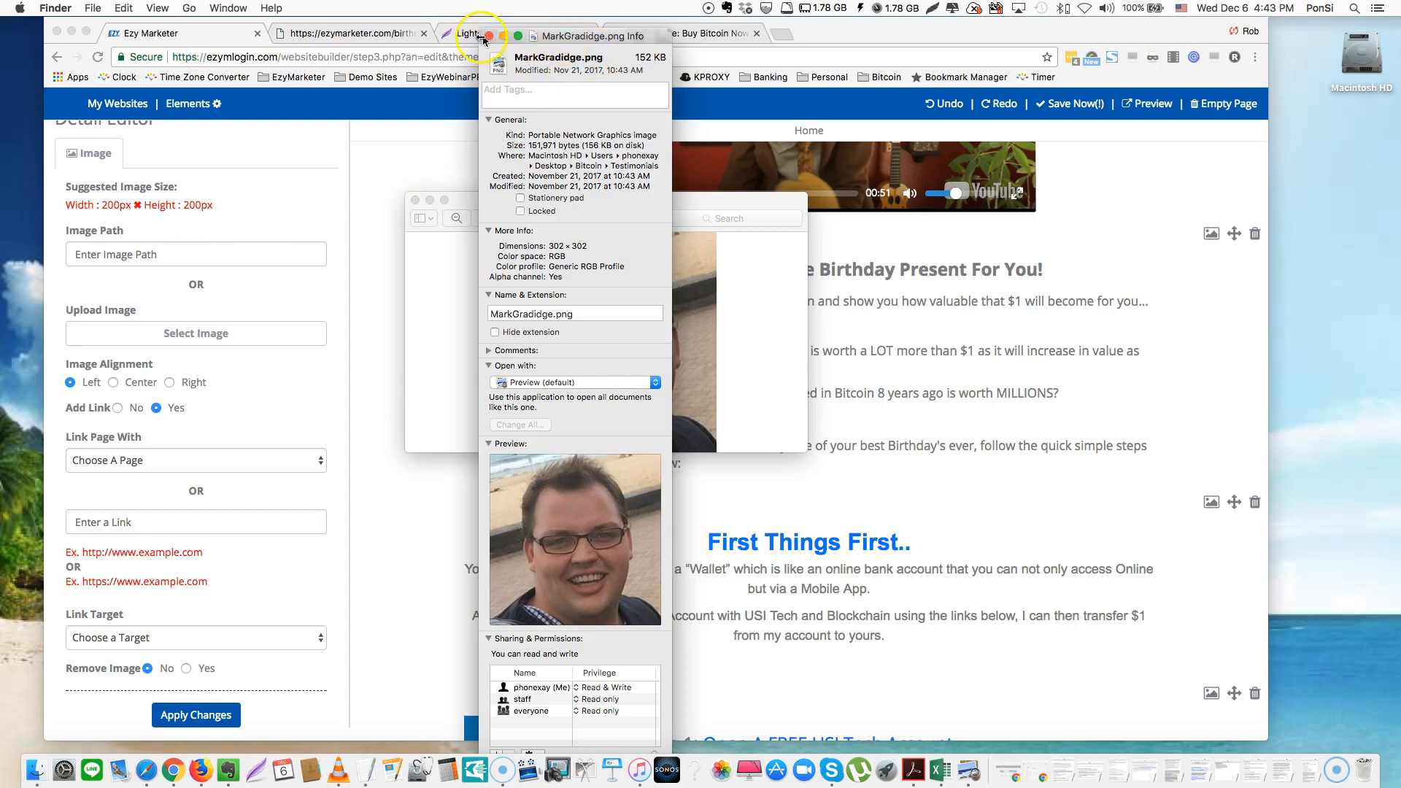
# Close the Info window, dismiss the John McAfee video's share panel, and go to the Lightshot page
pyautogui.click(489, 36)
pyautogui.click(642, 33)
pyautogui.click(643, 33)
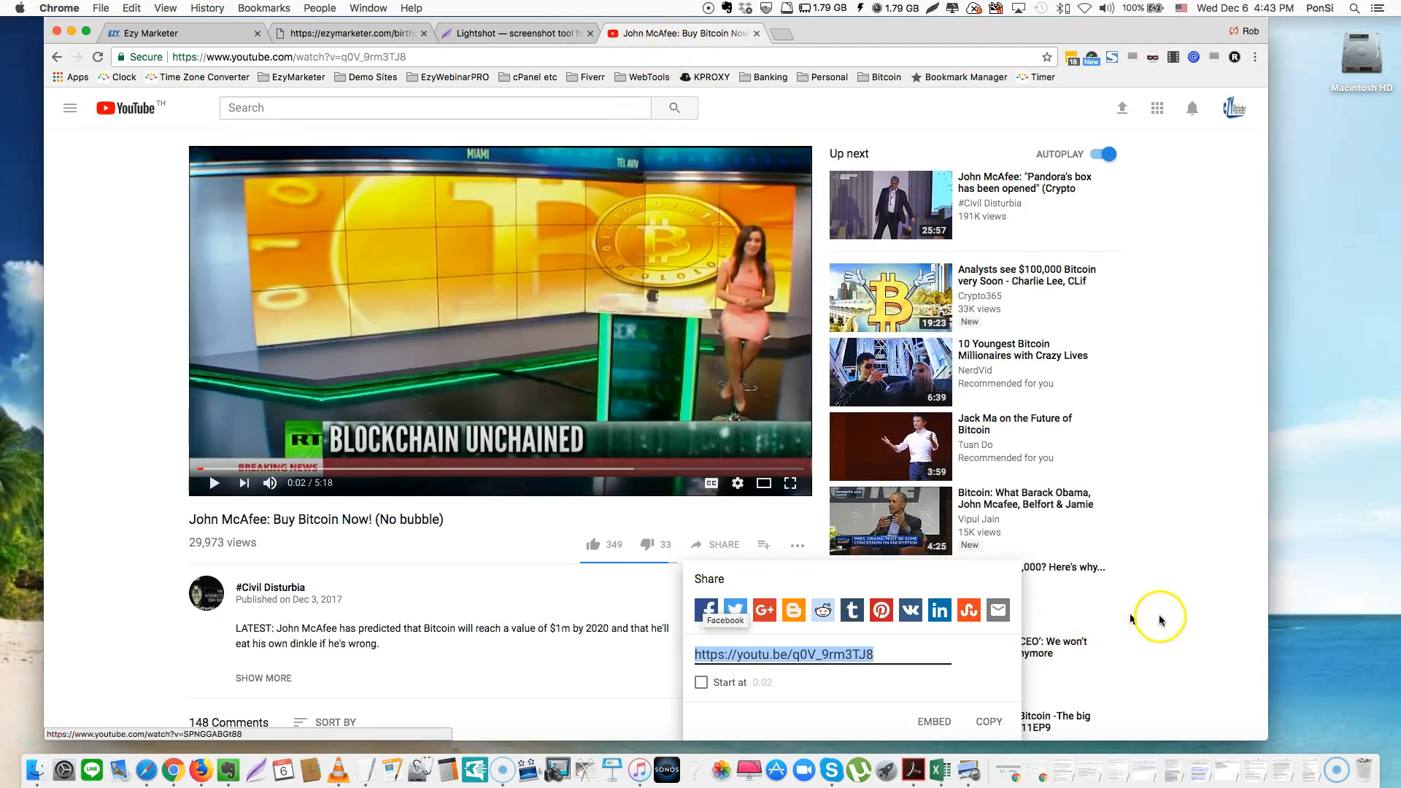
pyautogui.click(1189, 616)
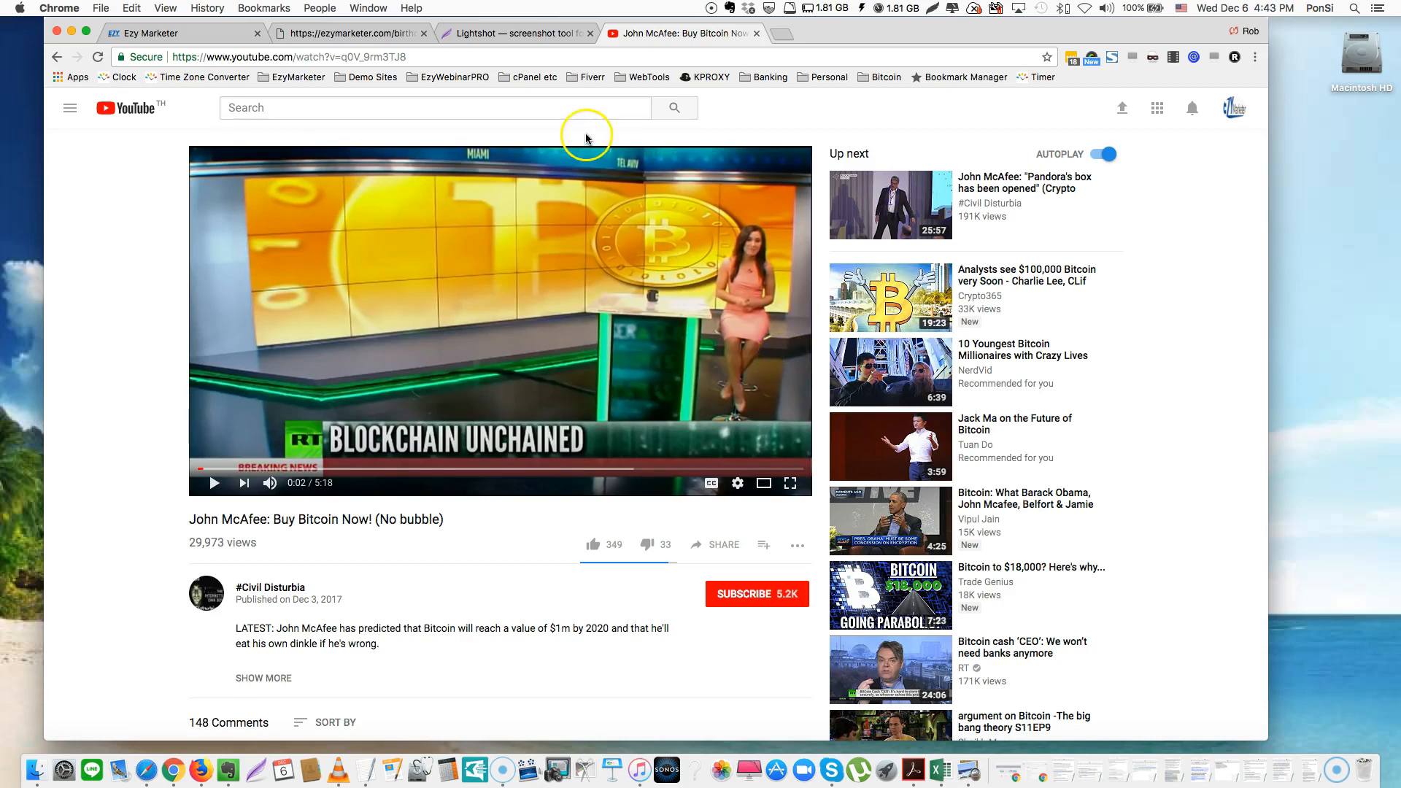
pyautogui.click(490, 37)
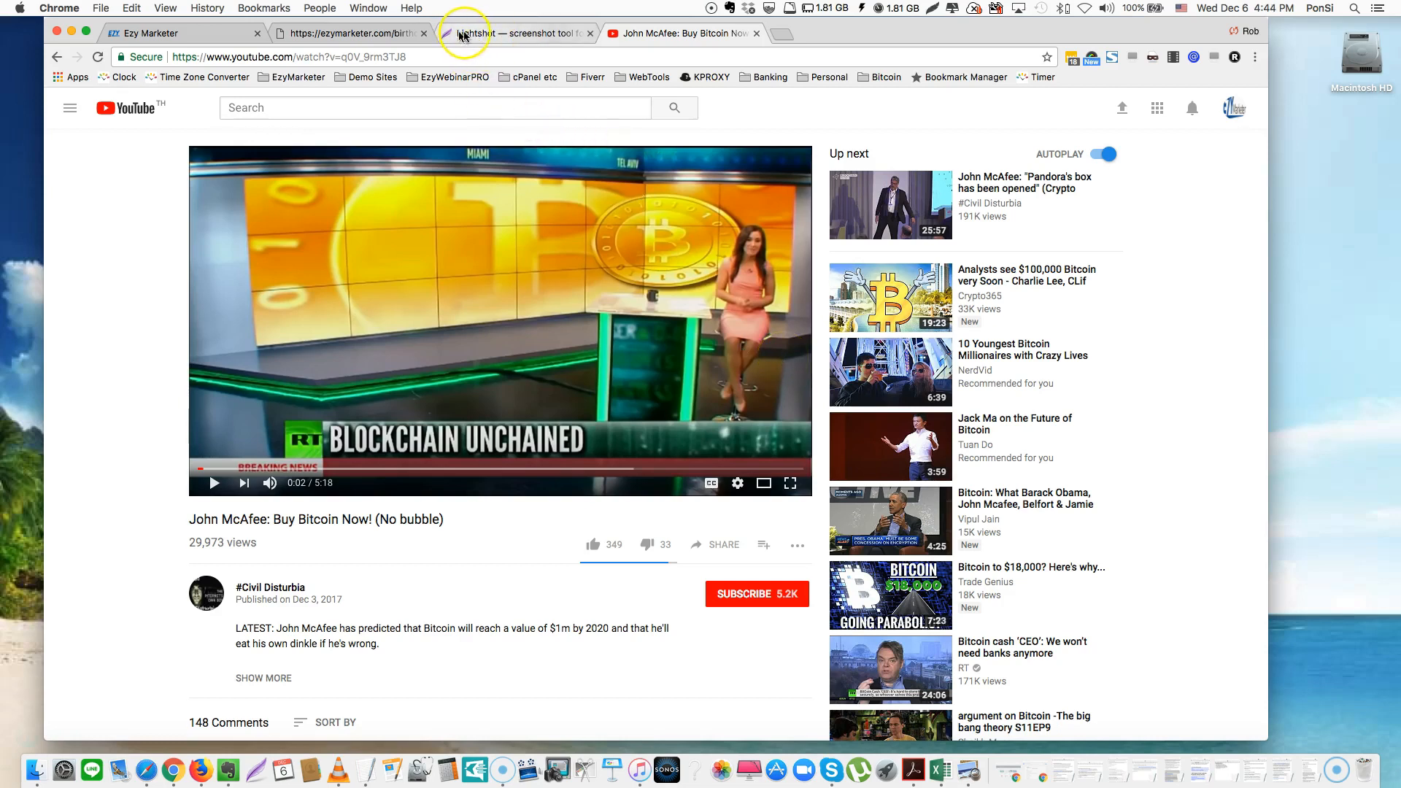
pyautogui.click(500, 36)
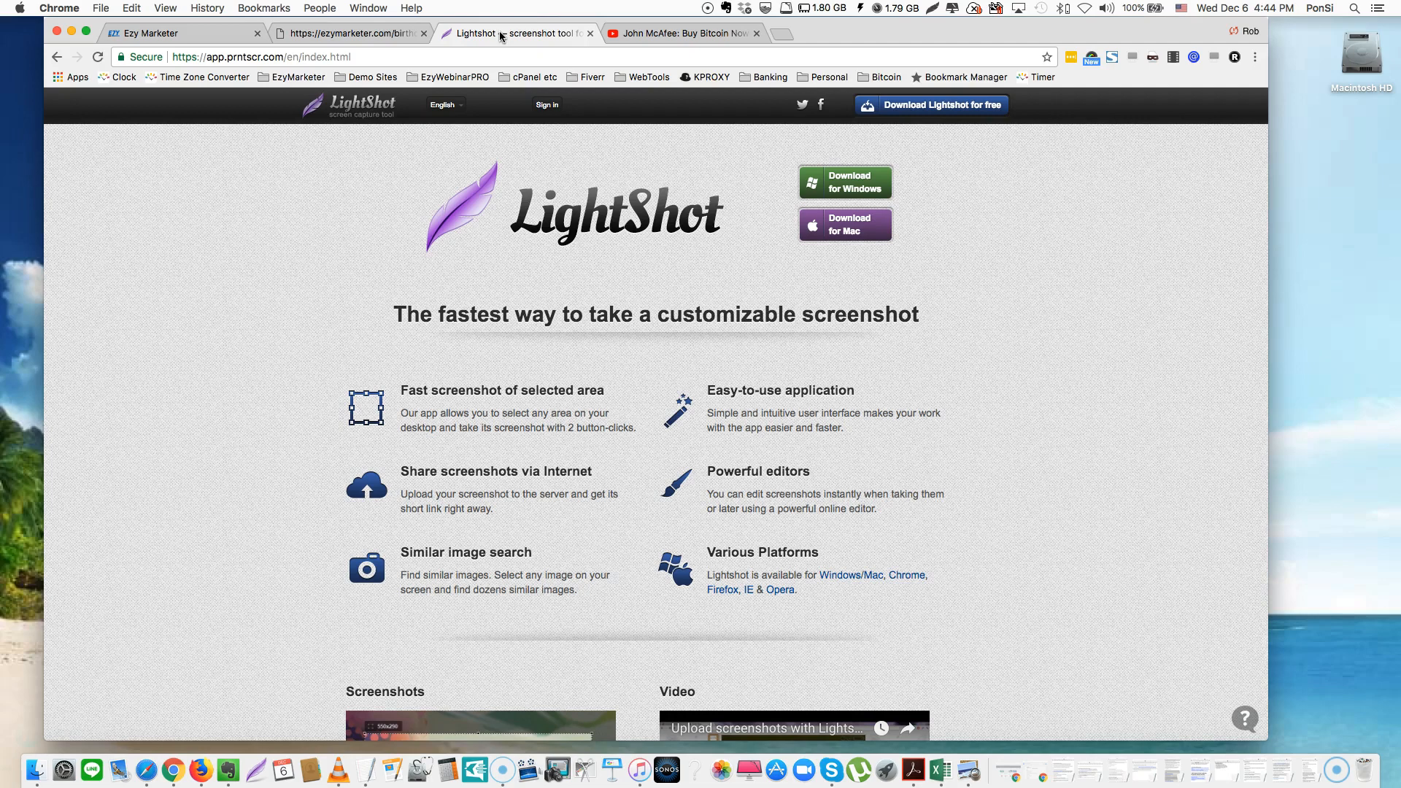
# Copy the app.prntscr.com address, then close the Lightshot page
pyautogui.click(461, 57)
pyautogui.press('super+c')
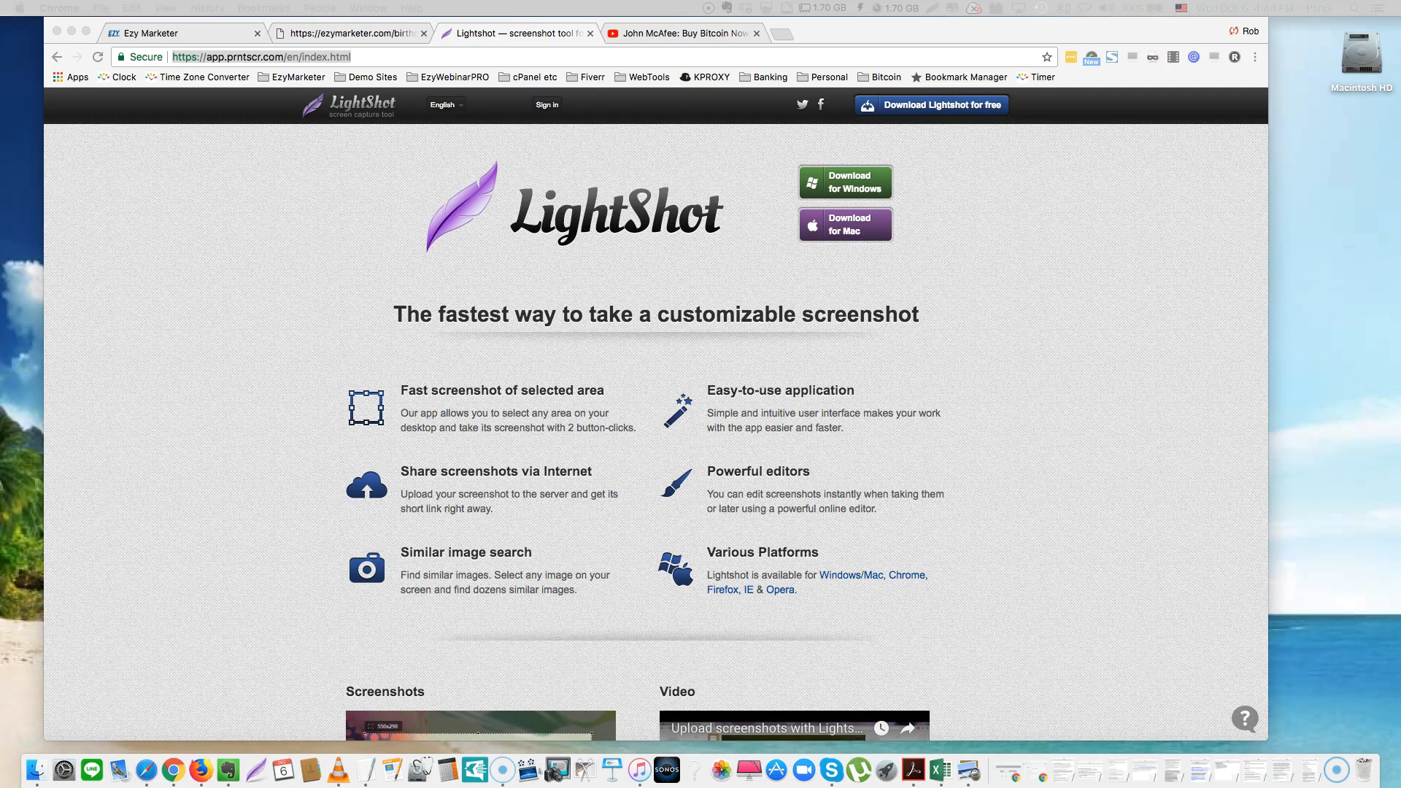
pyautogui.click(591, 34)
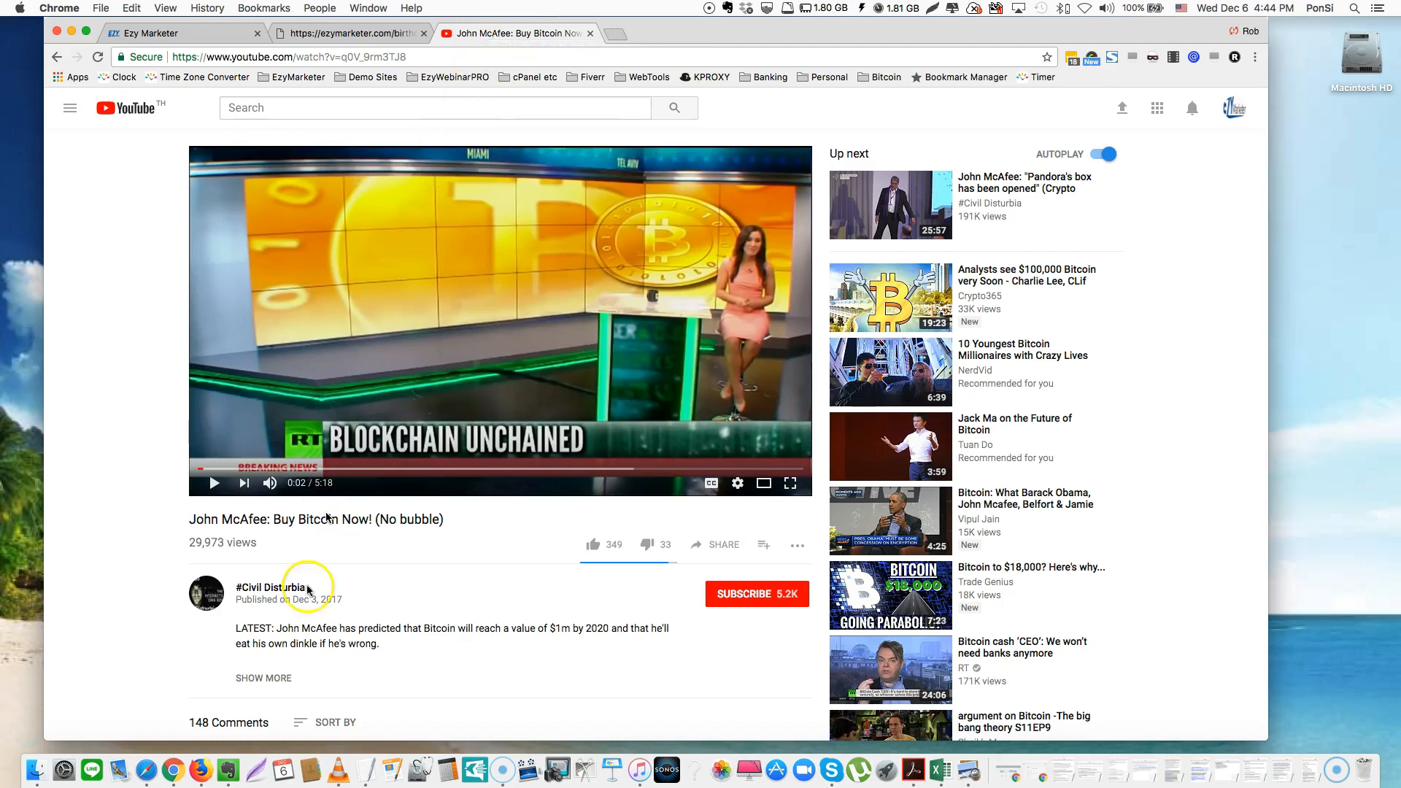
# Mark a 239×285 Lightshot area around the presenter, cancel it, and show ezymarketer.com/birthday
pyautogui.click(251, 757)
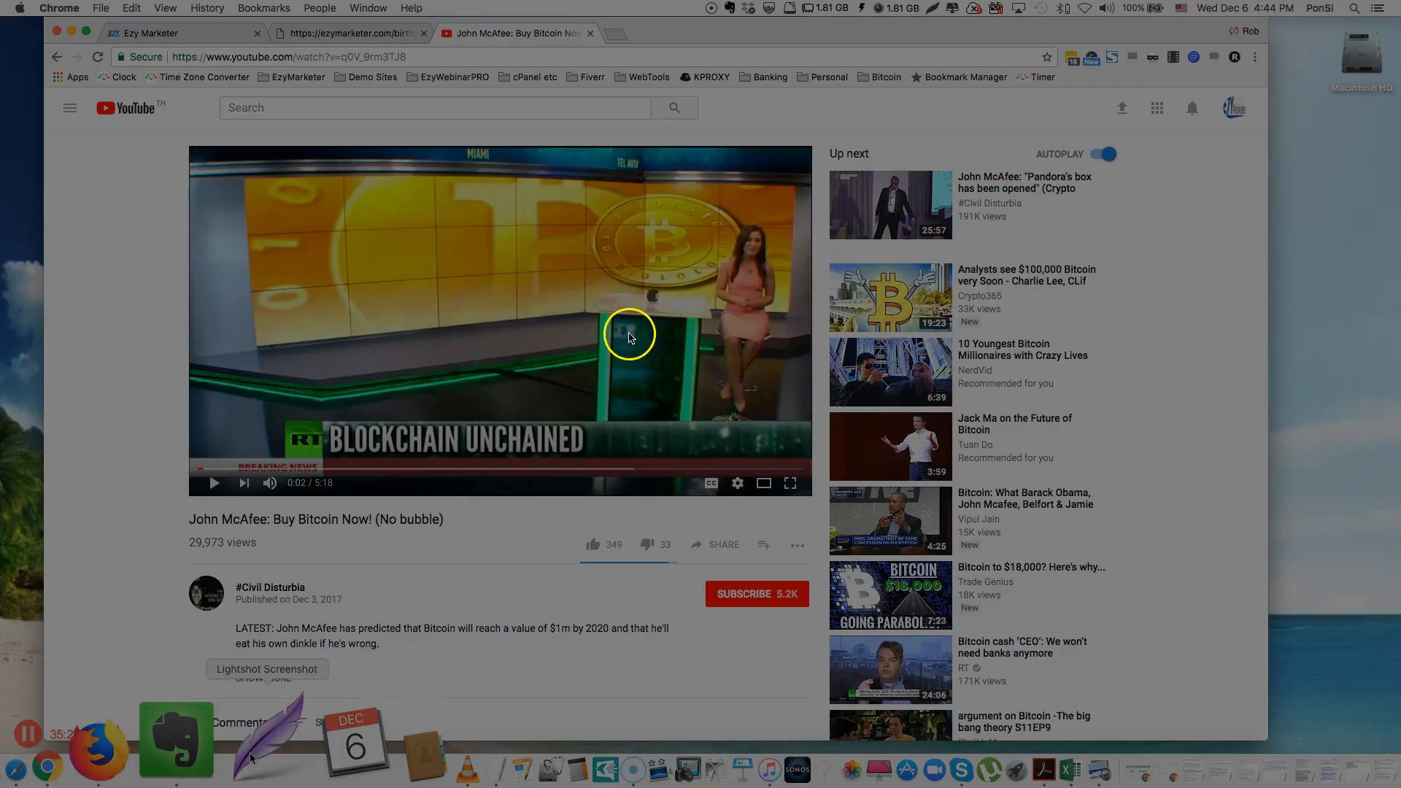
pyautogui.moveTo(631, 213); pyautogui.dragTo(793, 421)
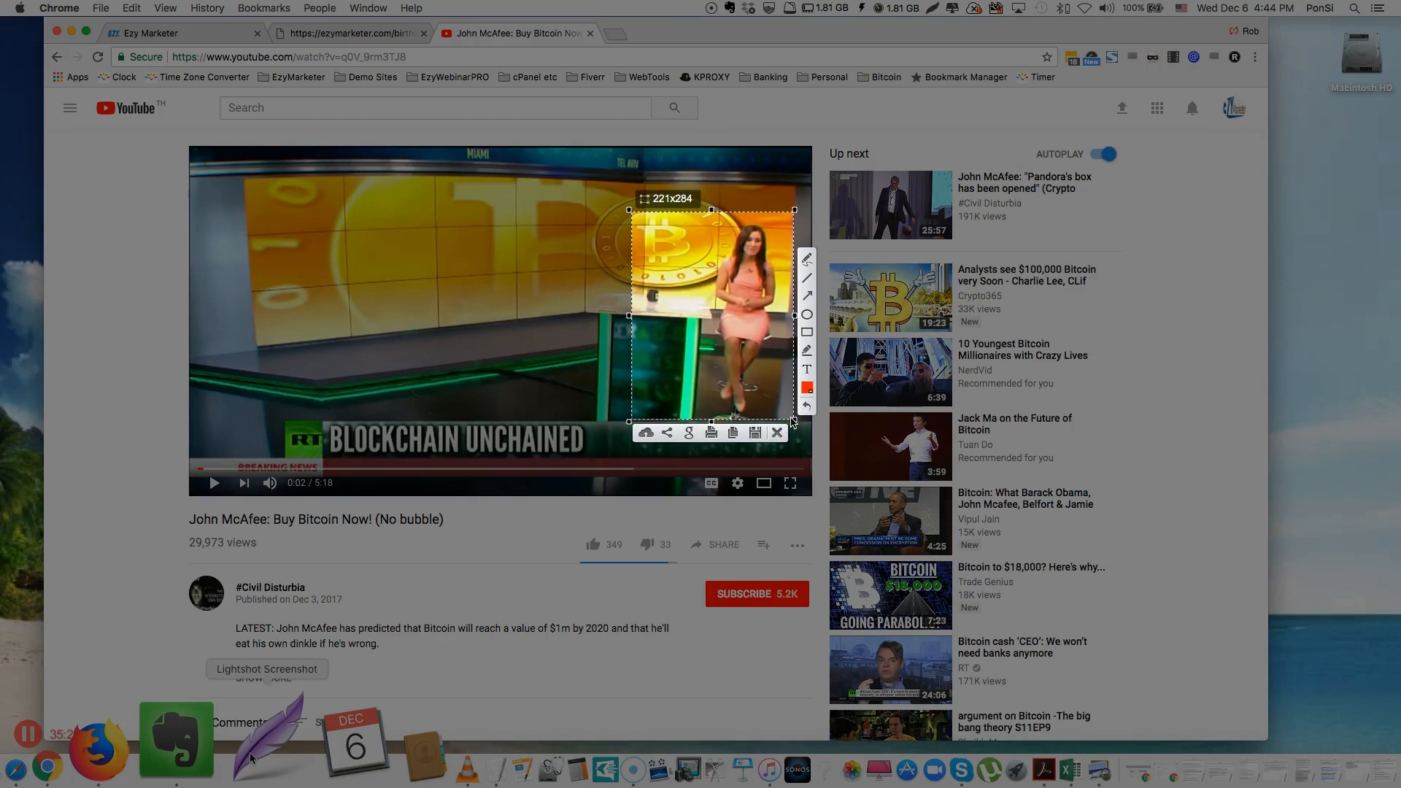
pyautogui.moveTo(793, 421); pyautogui.dragTo(806, 420)
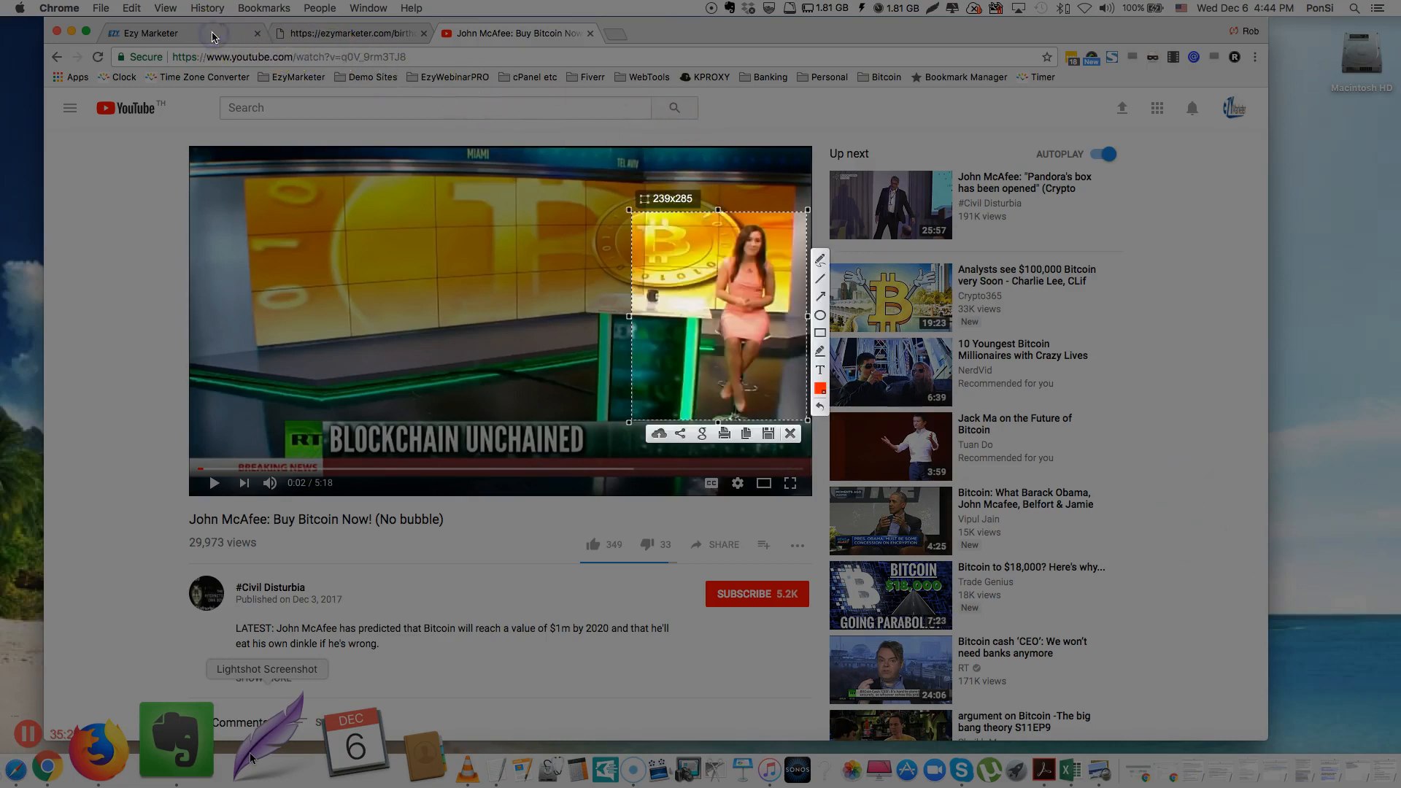
pyautogui.press('Escape')
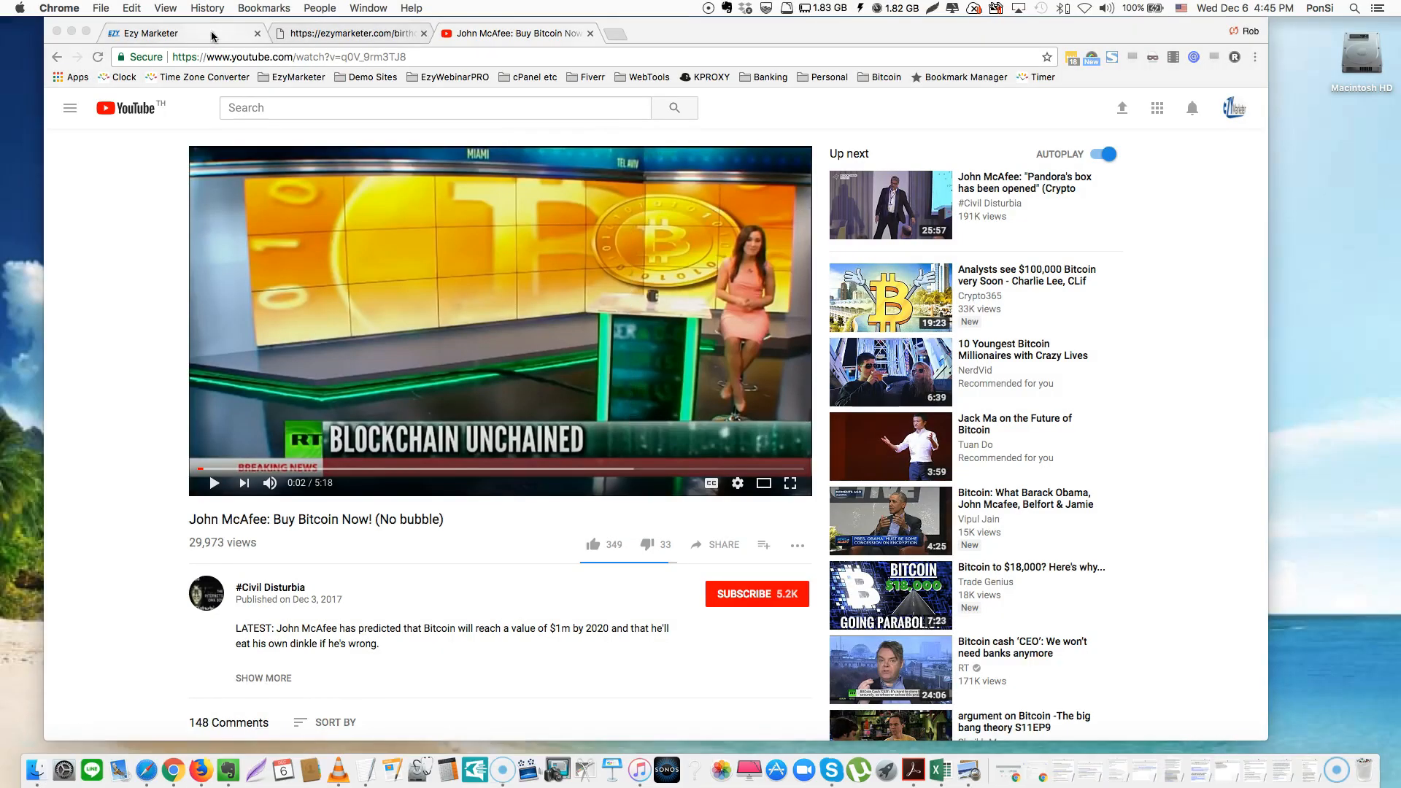
pyautogui.click(321, 34)
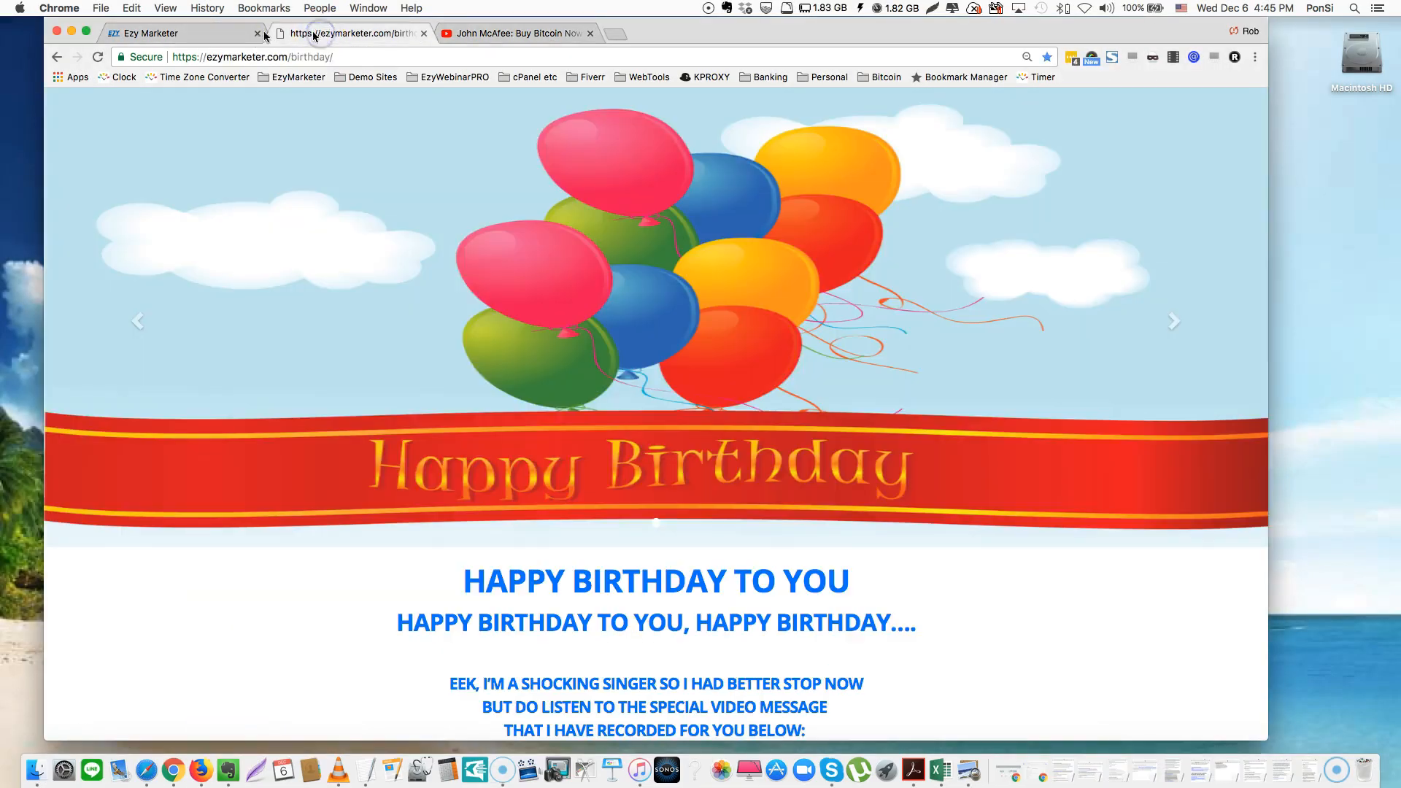
# Switch between the Ezy Marketer editor and the John McAfee video, ending on YouTube
pyautogui.click(205, 33)
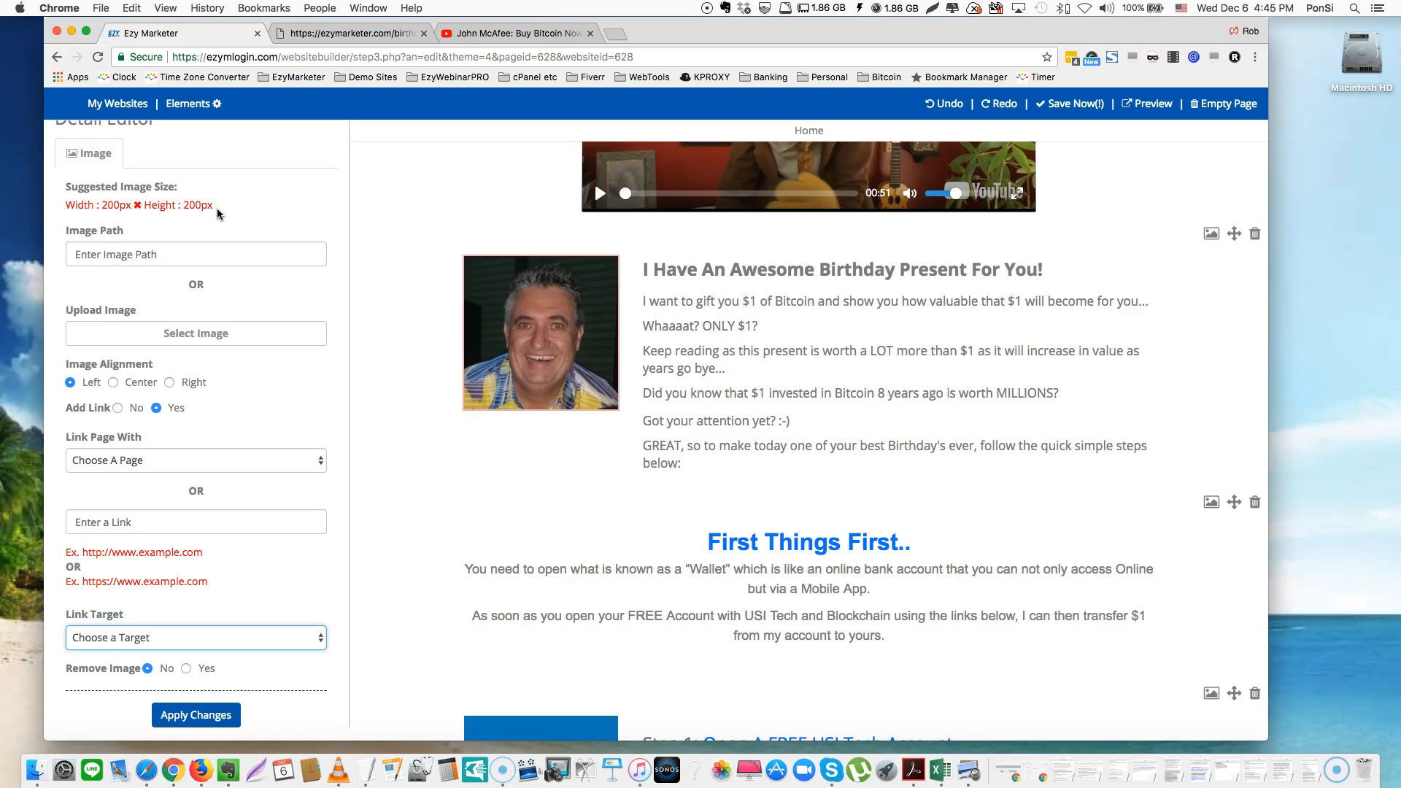
pyautogui.click(482, 32)
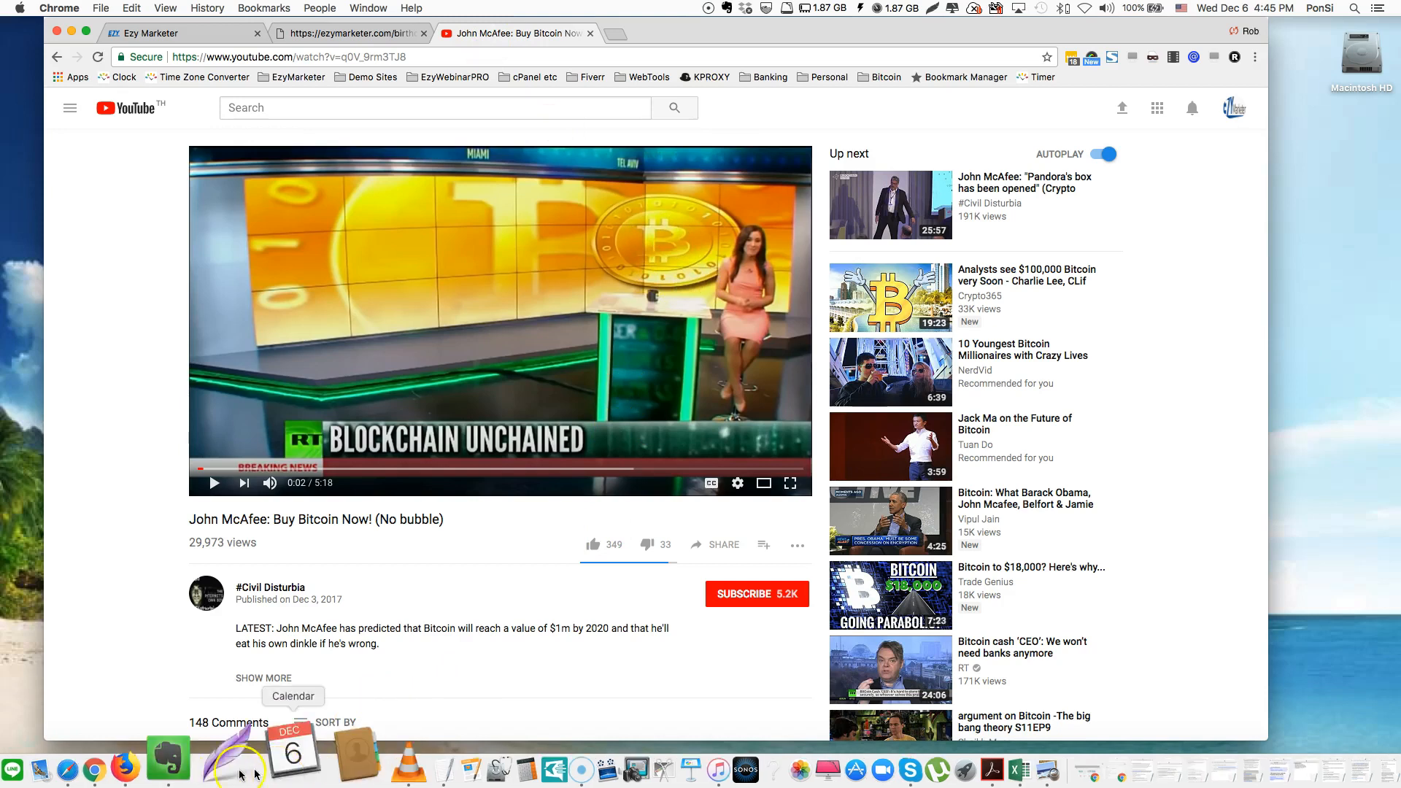
pyautogui.click(181, 35)
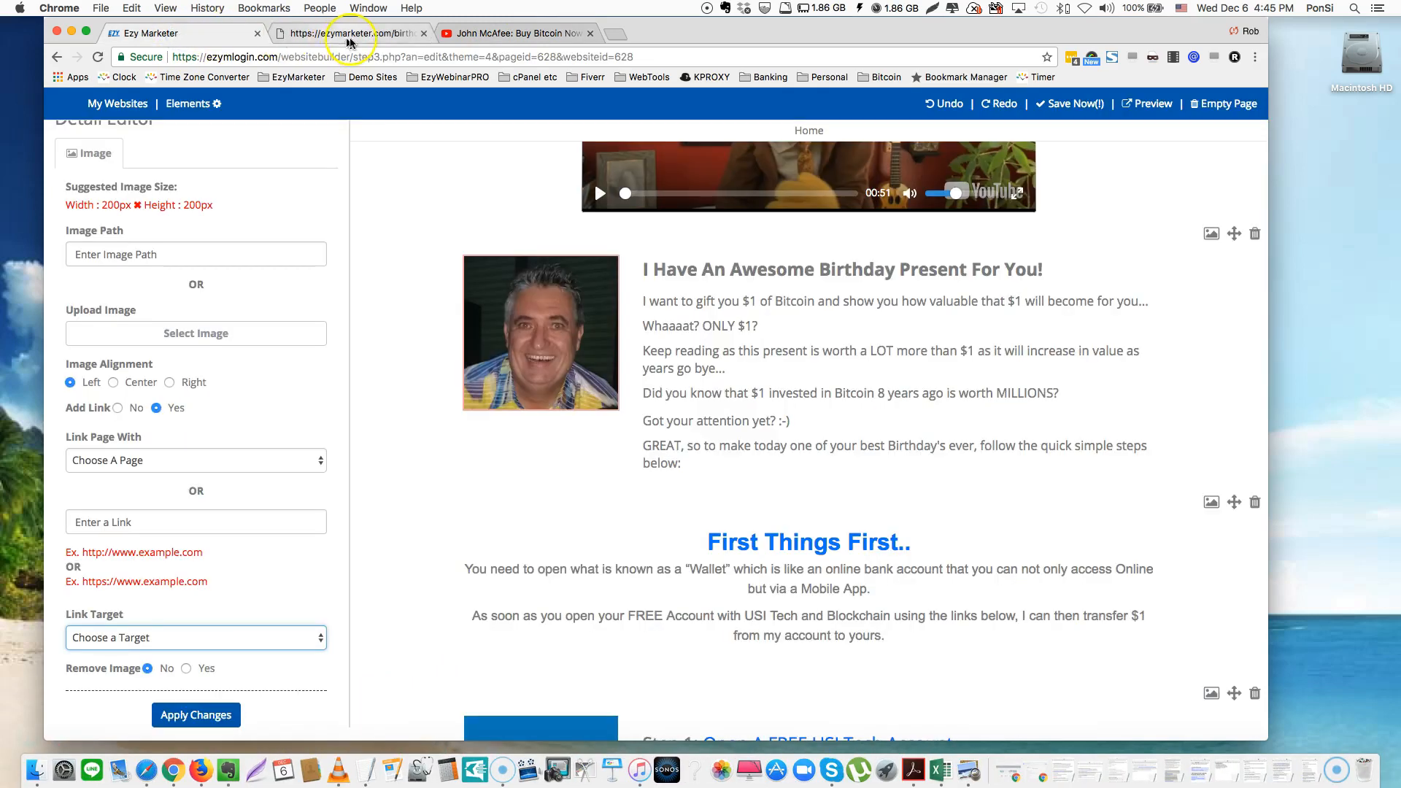
pyautogui.click(481, 34)
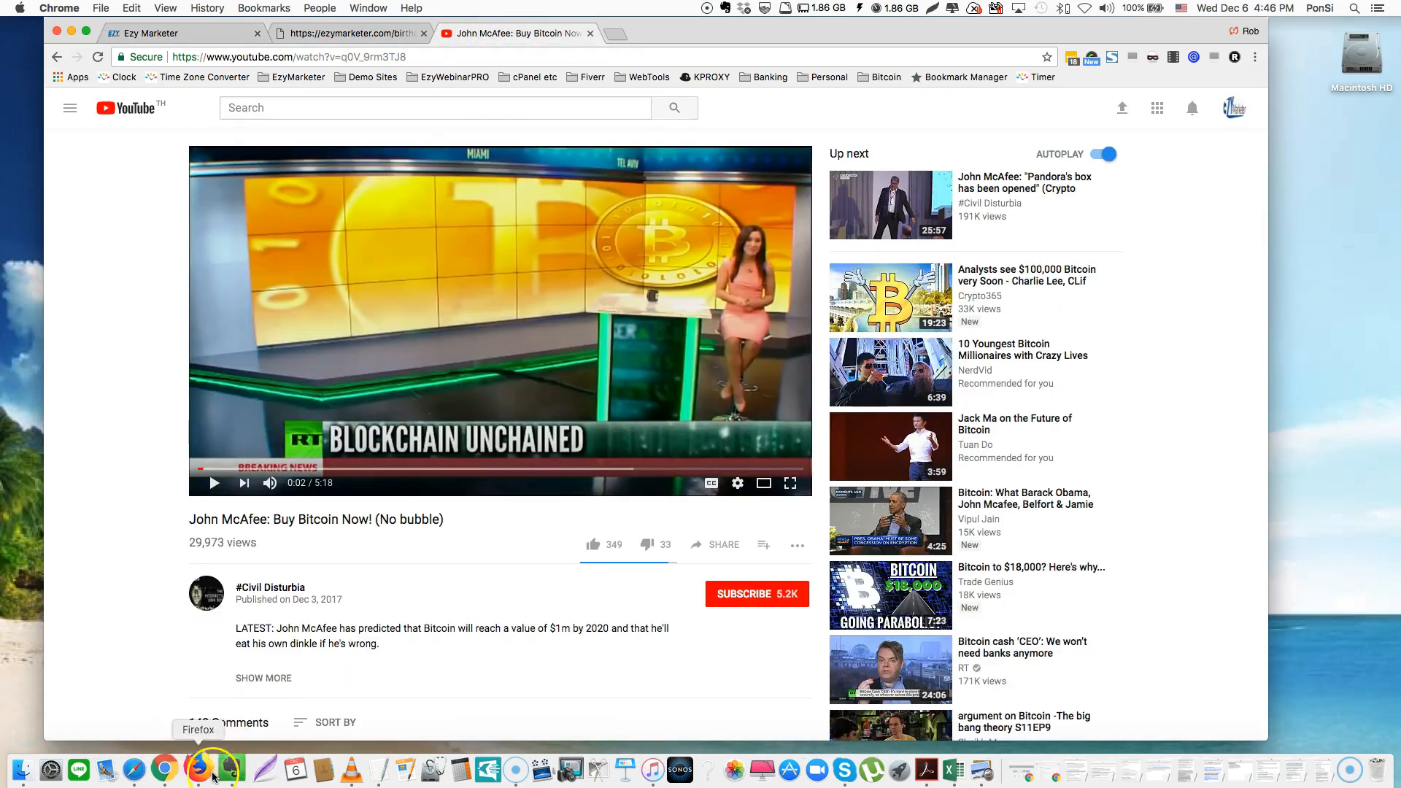
pyautogui.click(255, 731)
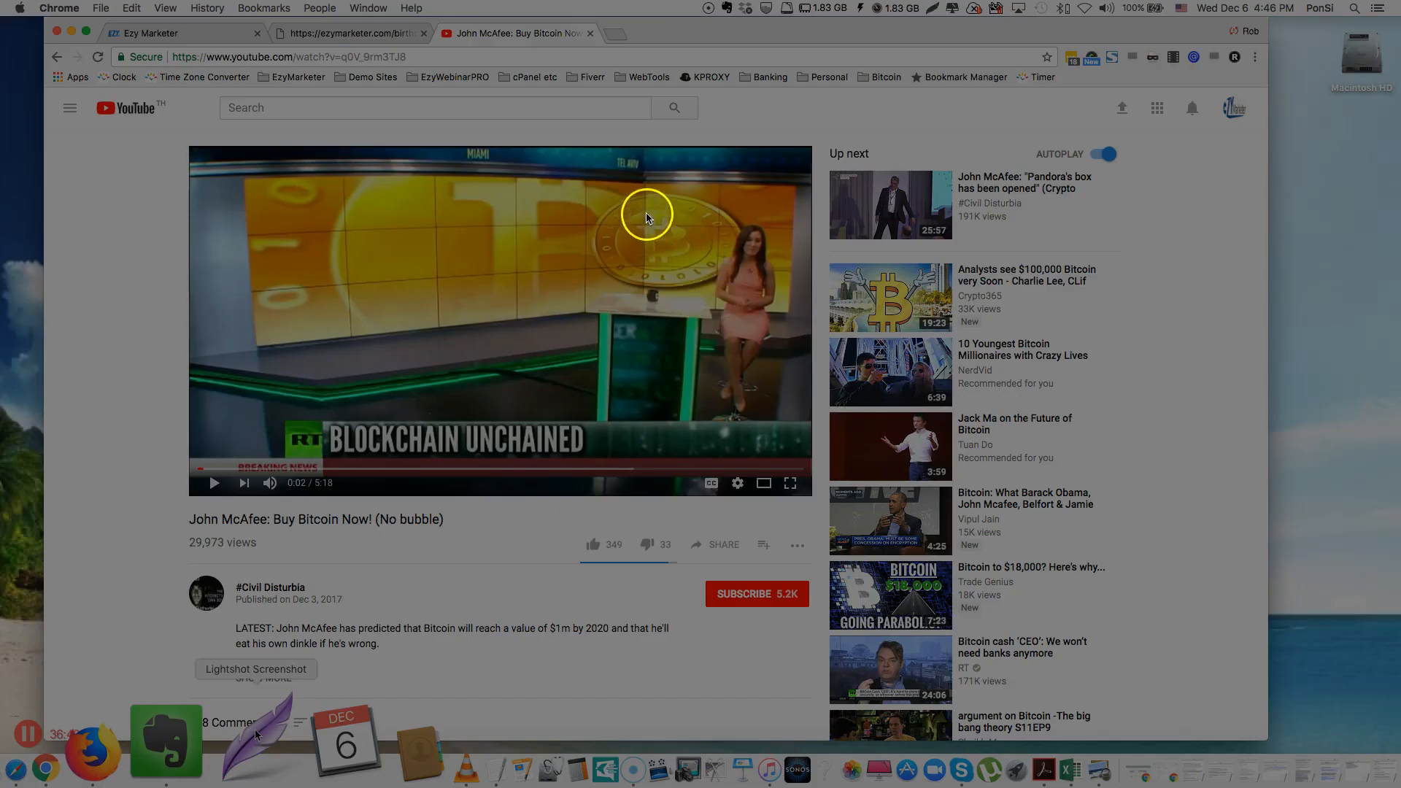
pyautogui.moveTo(646, 215); pyautogui.dragTo(721, 362)
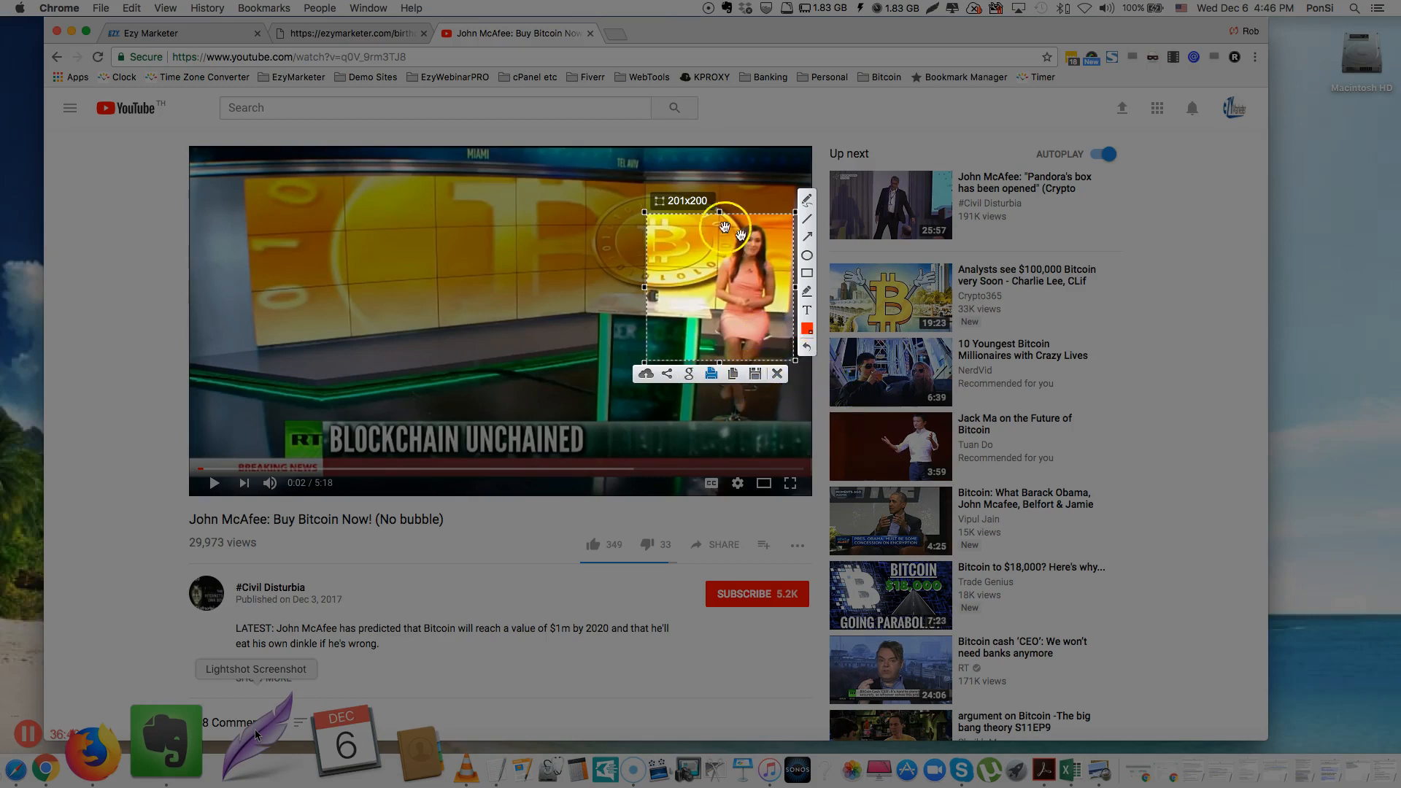
pyautogui.click(709, 375)
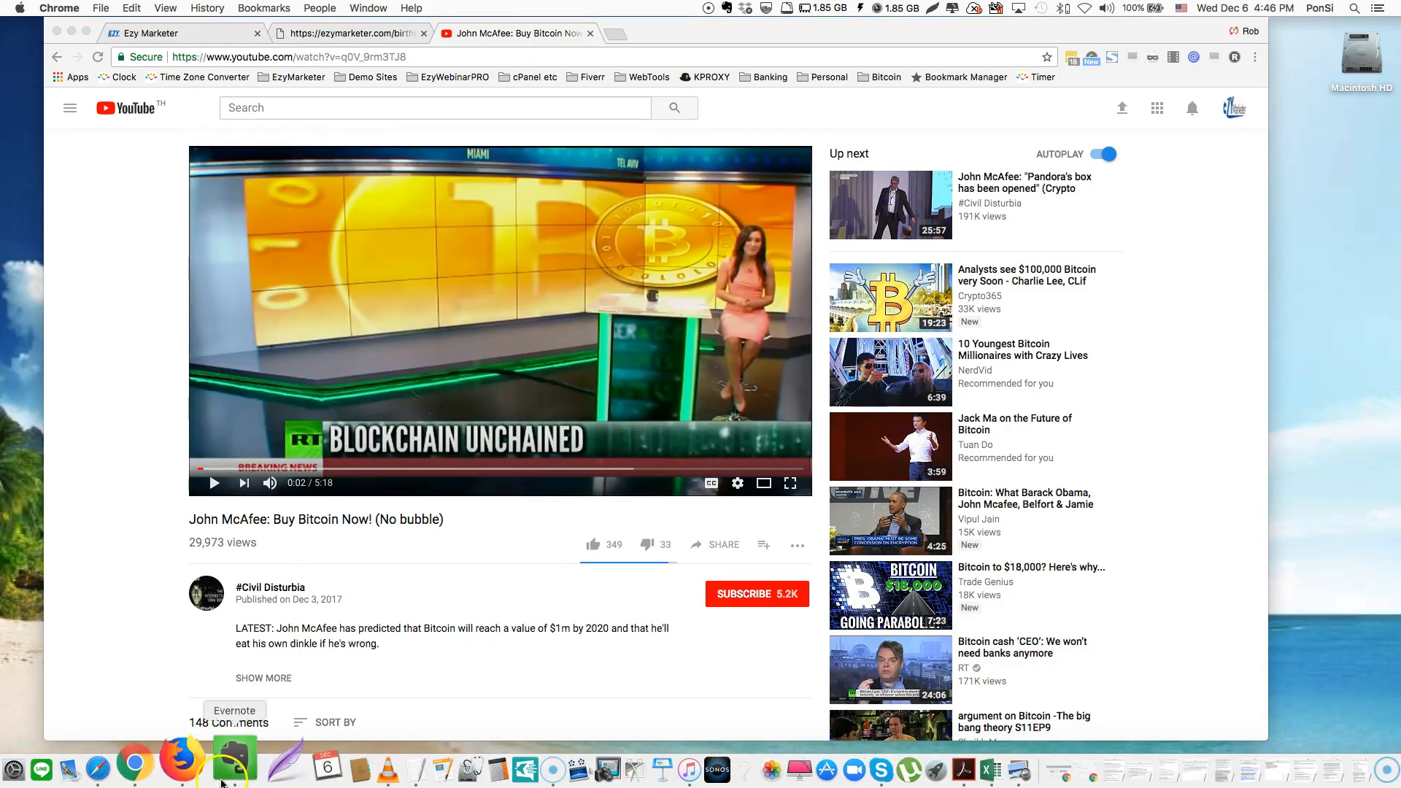
pyautogui.click(255, 766)
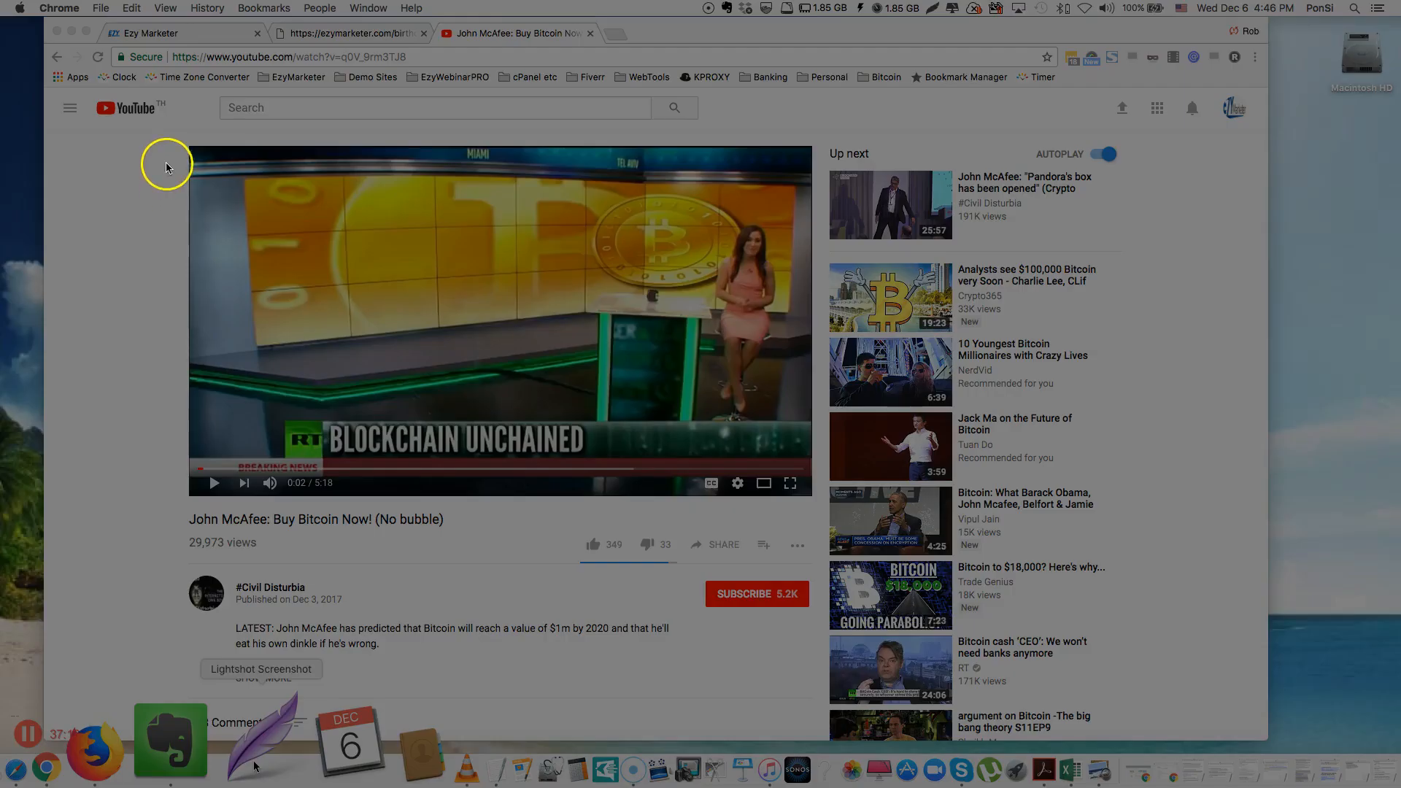
pyautogui.moveTo(162, 135)
pyautogui.mouseDown()
pyautogui.moveTo(287, 616)
pyautogui.moveTo(729, 650)
pyautogui.moveTo(967, 647)
pyautogui.mouseUp()
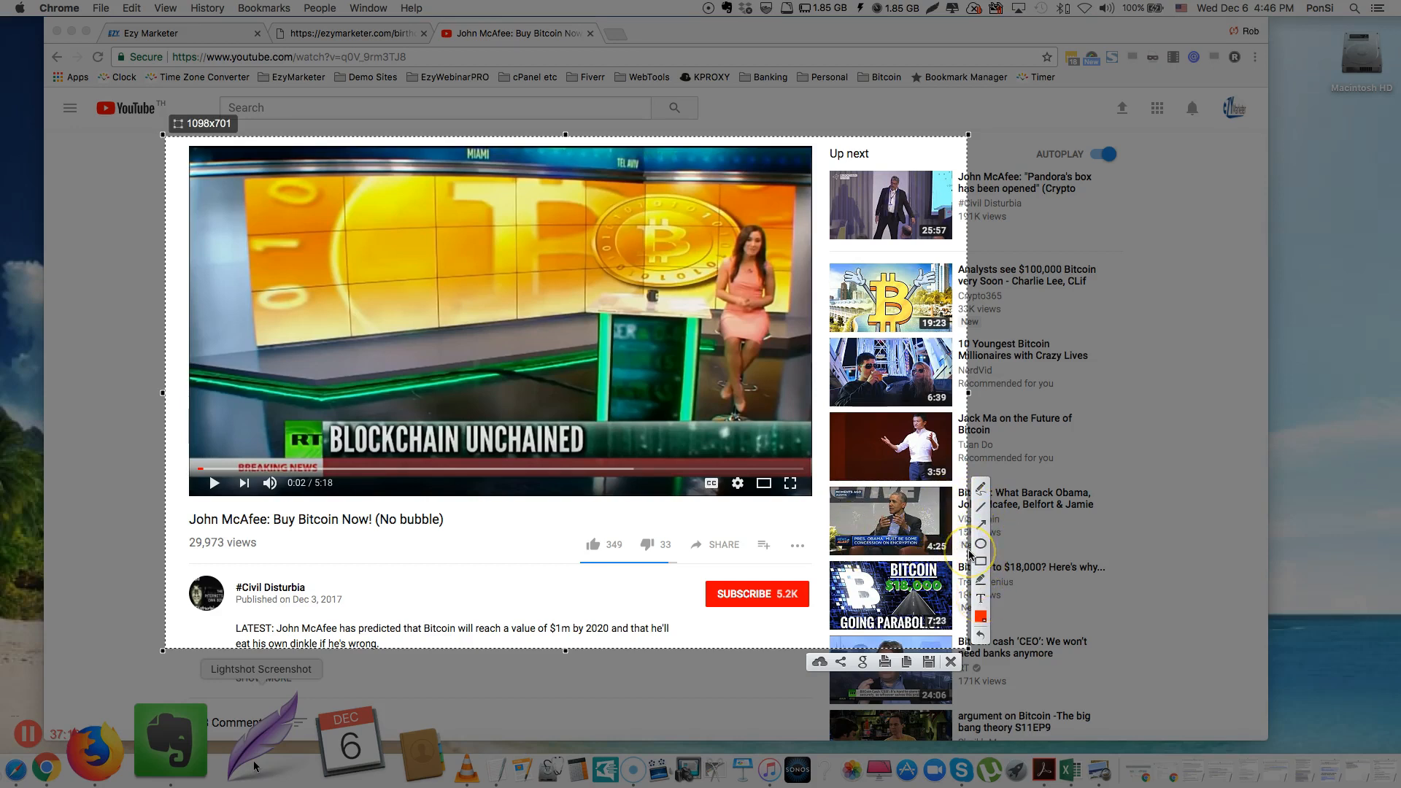
pyautogui.click(953, 665)
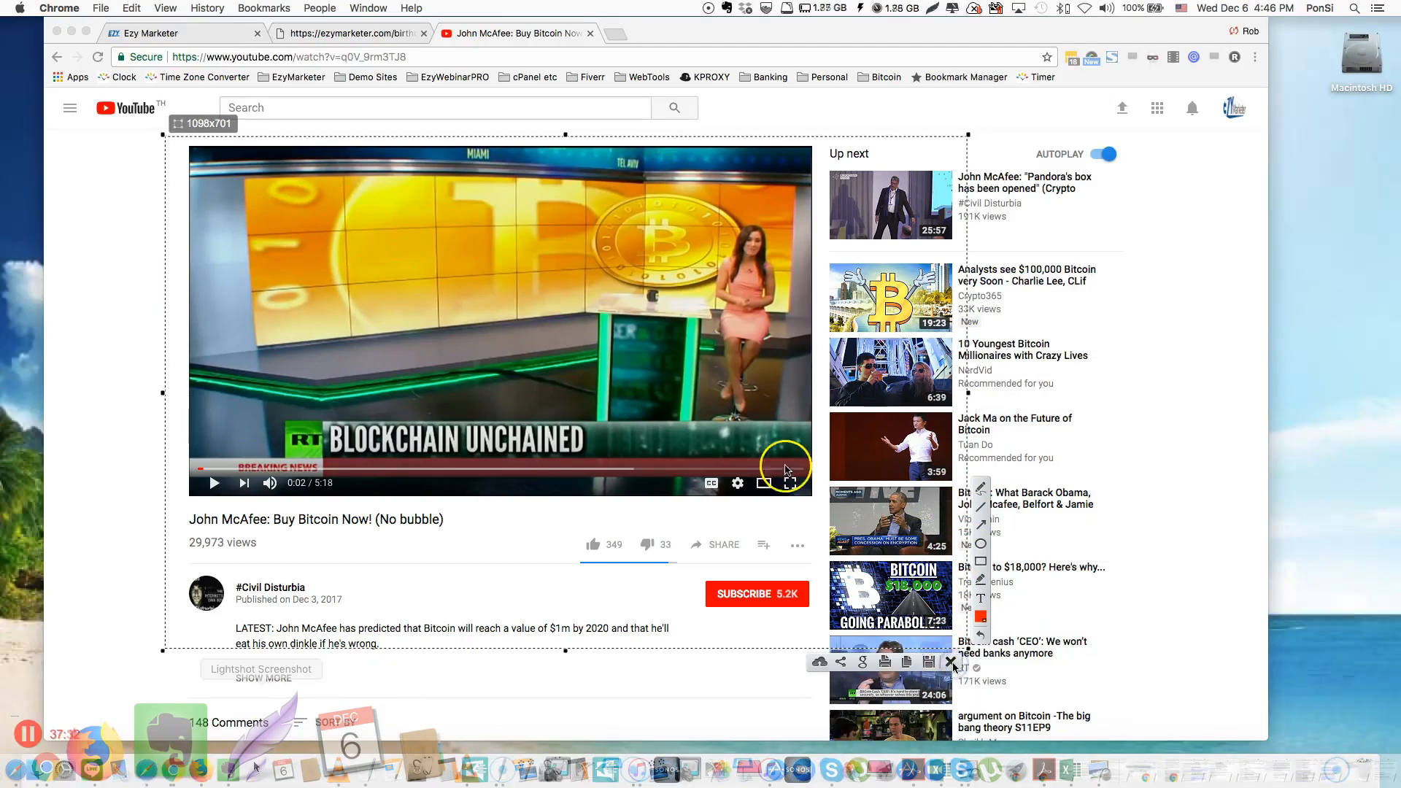
# Close YouTube, then upload a new portrait file for the birthday-present photo and apply it
pyautogui.click(591, 34)
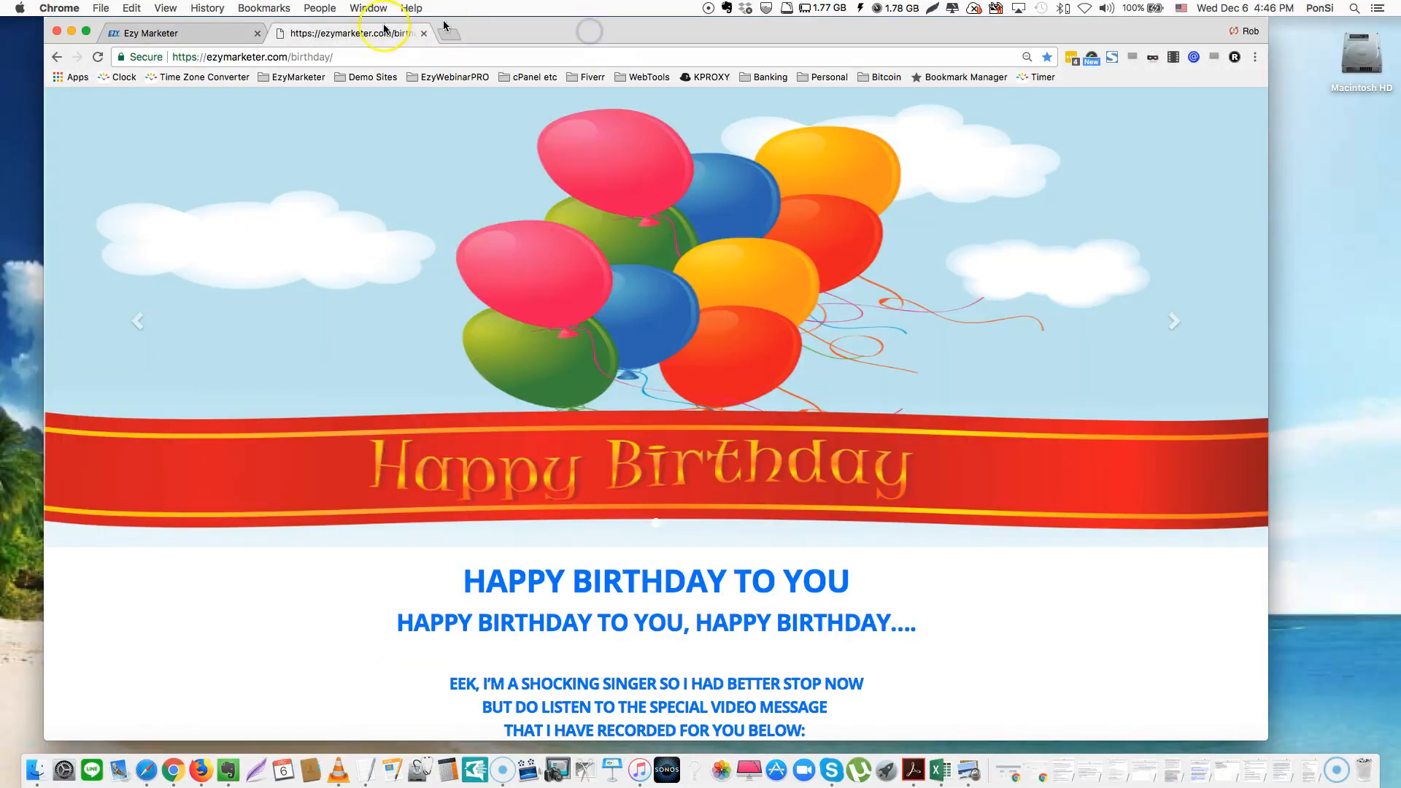
pyautogui.click(193, 31)
pyautogui.click(554, 292)
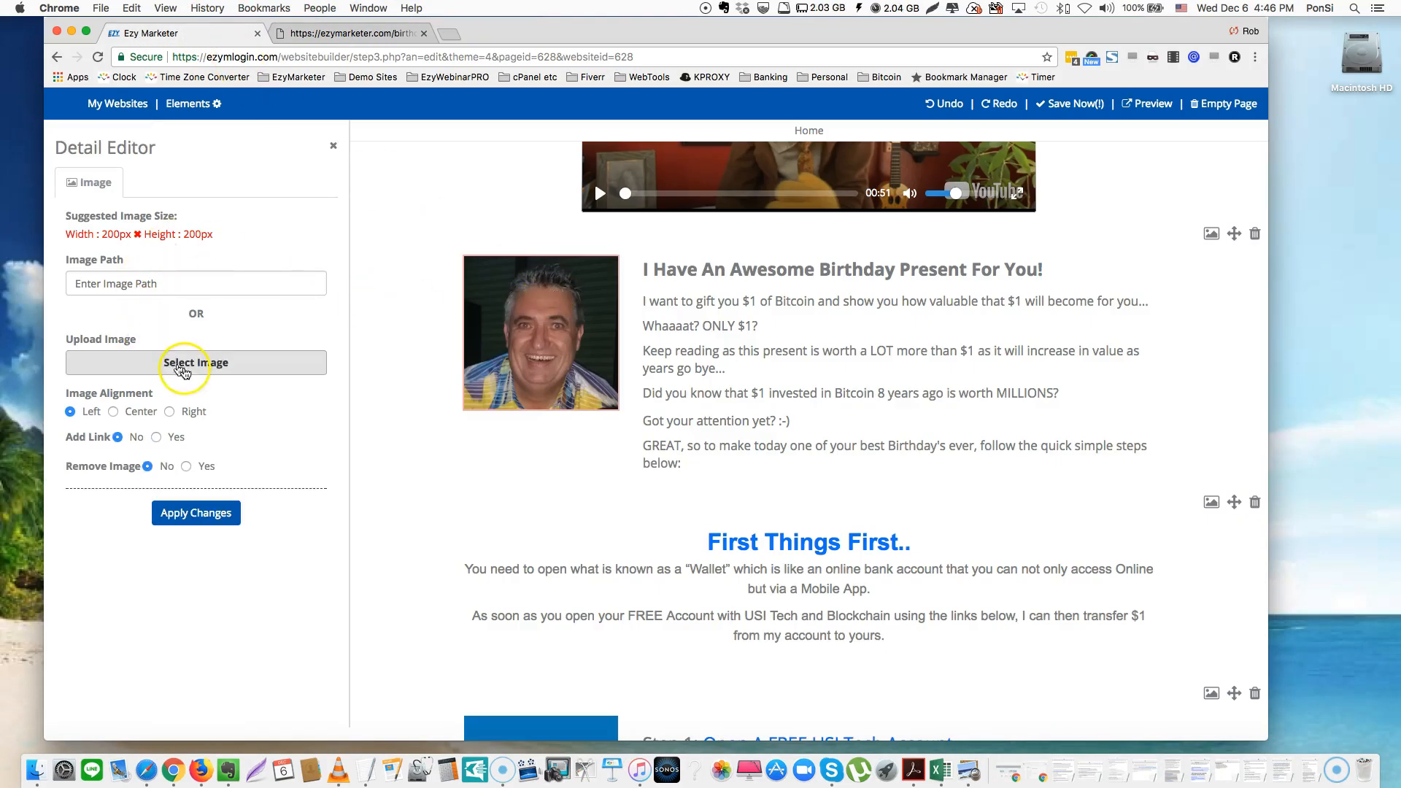
pyautogui.click(189, 367)
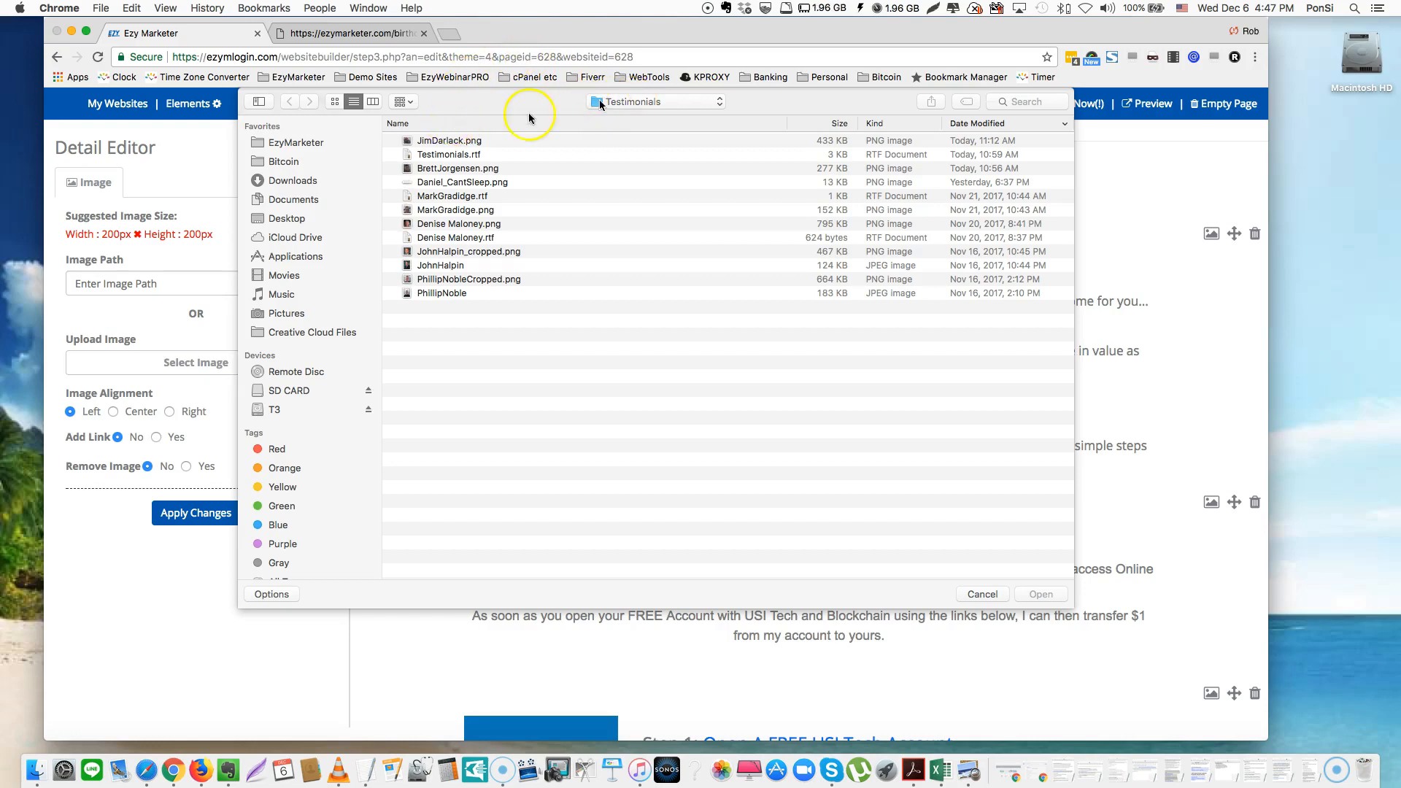
pyautogui.click(458, 211)
pyautogui.doubleClick(458, 213)
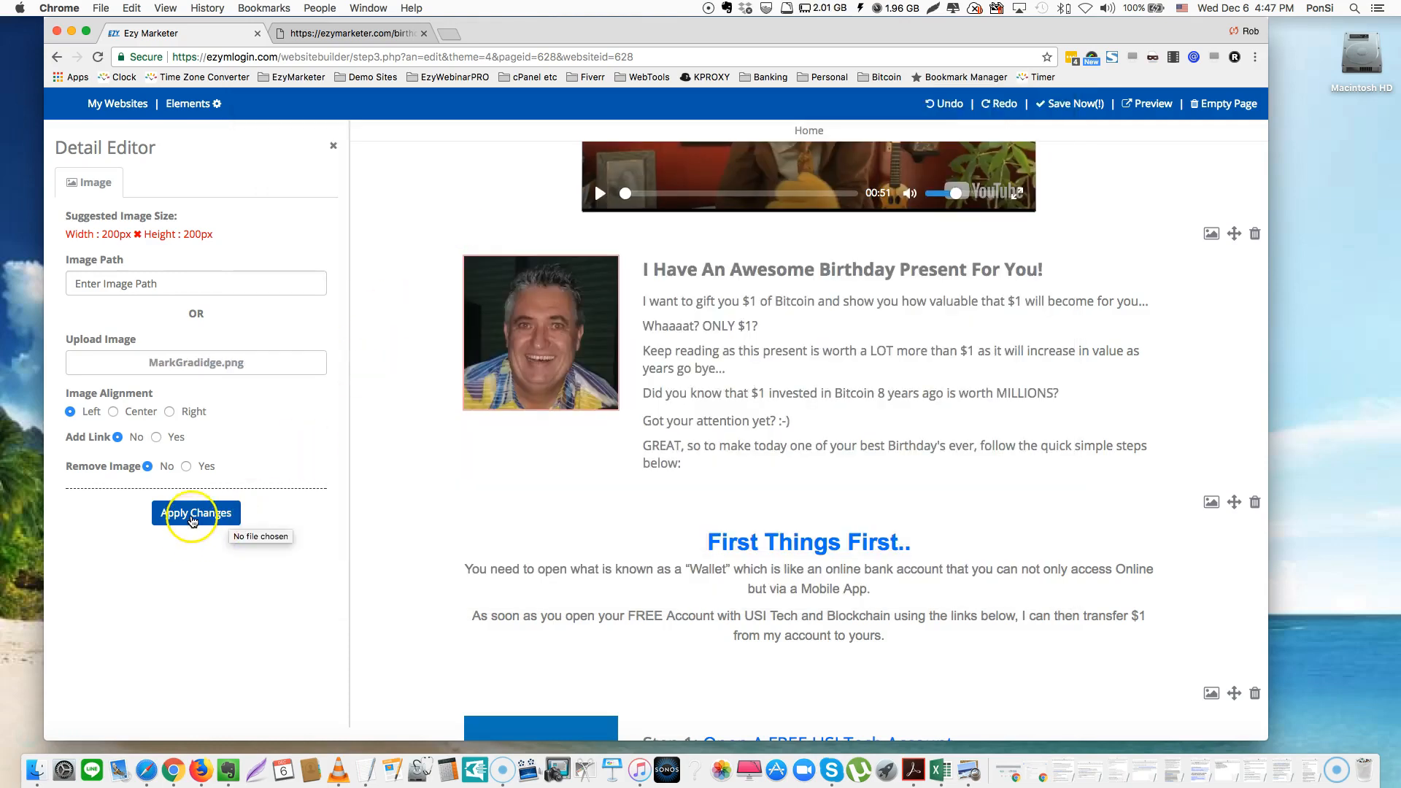
pyautogui.click(192, 515)
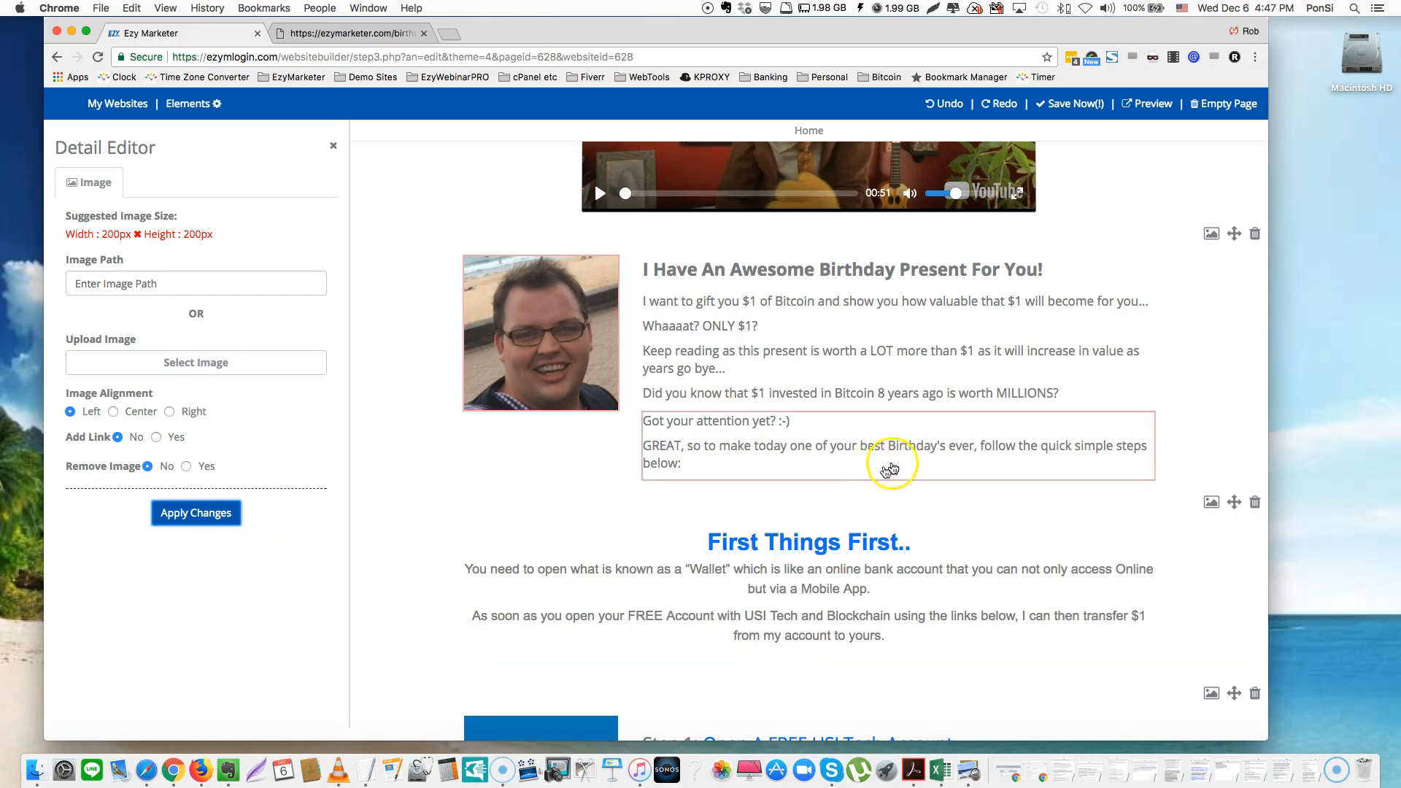
# Scroll down to the Step 1 USI Tech account and Step 2 Blockchain wallet sections
pyautogui.scroll(-3, 875, 477)
pyautogui.scroll(-8, 901, 467)
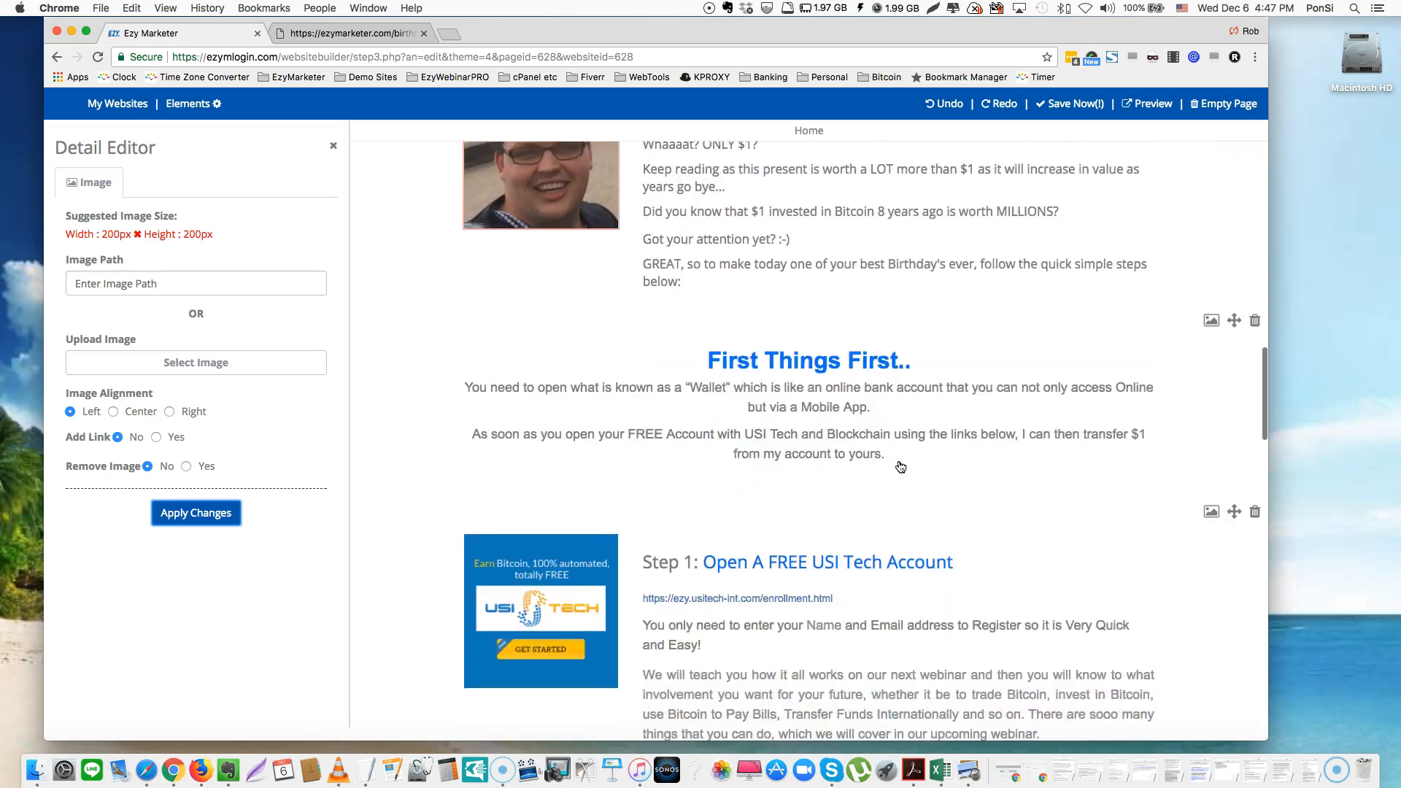
pyautogui.scroll(-2, 901, 467)
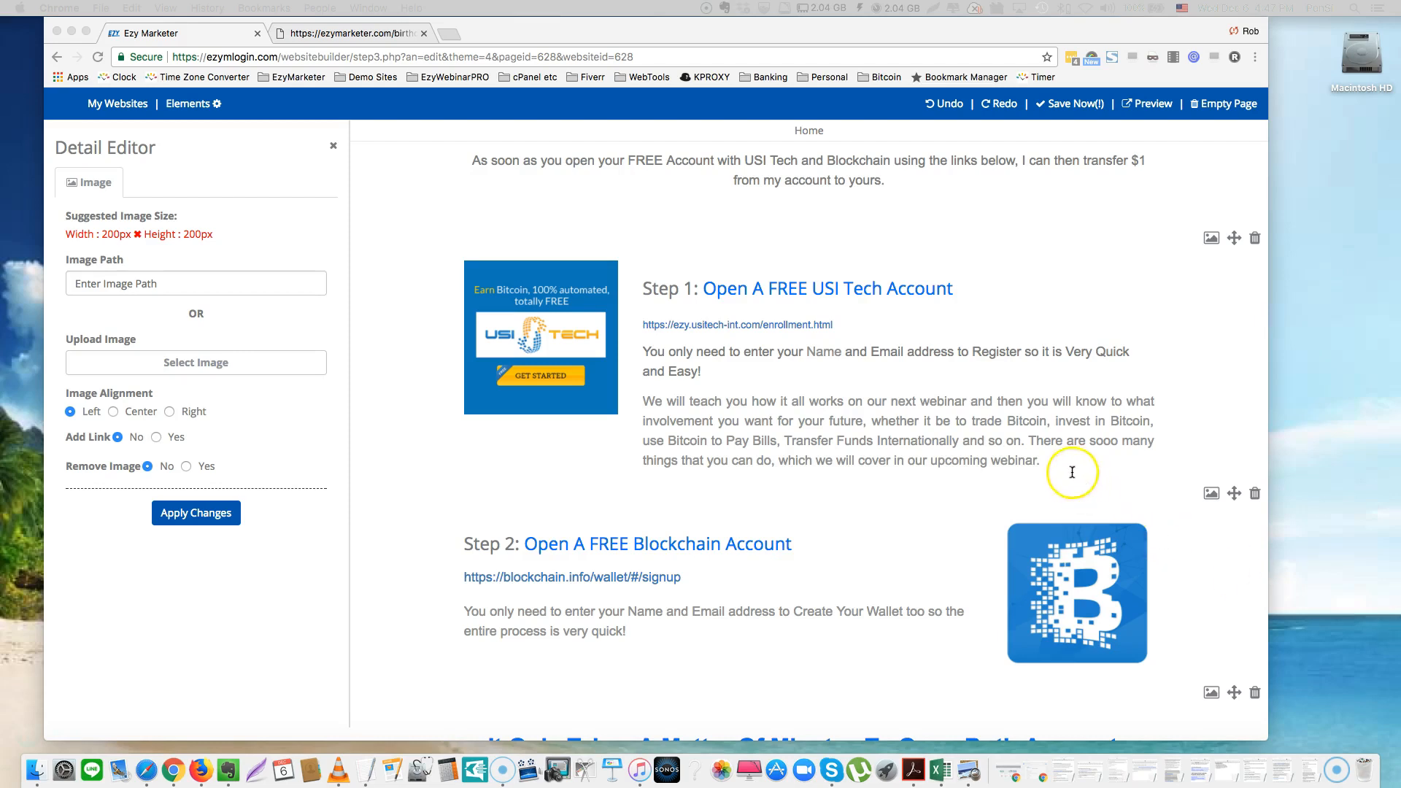
pyautogui.click(904, 361)
pyautogui.click(859, 324)
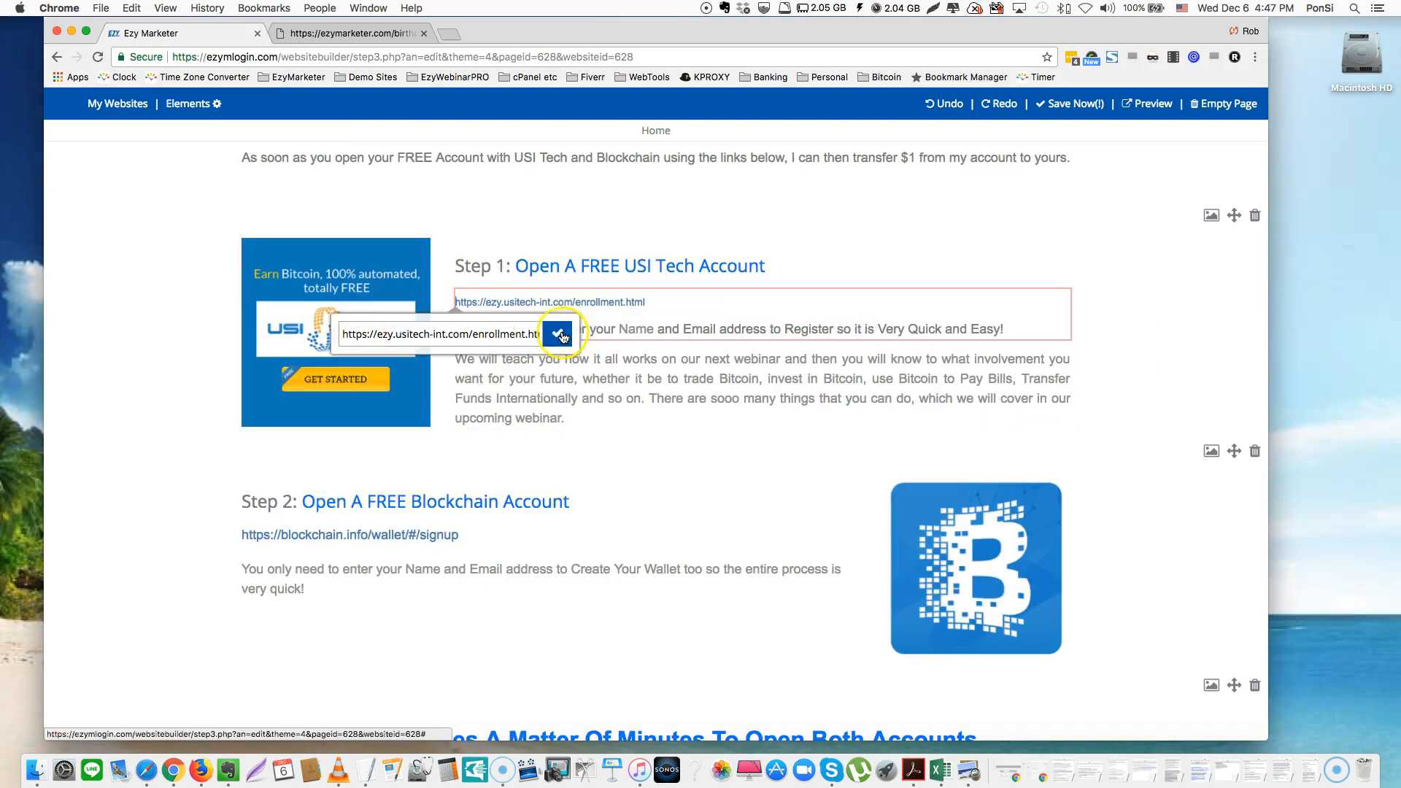
pyautogui.click(674, 305)
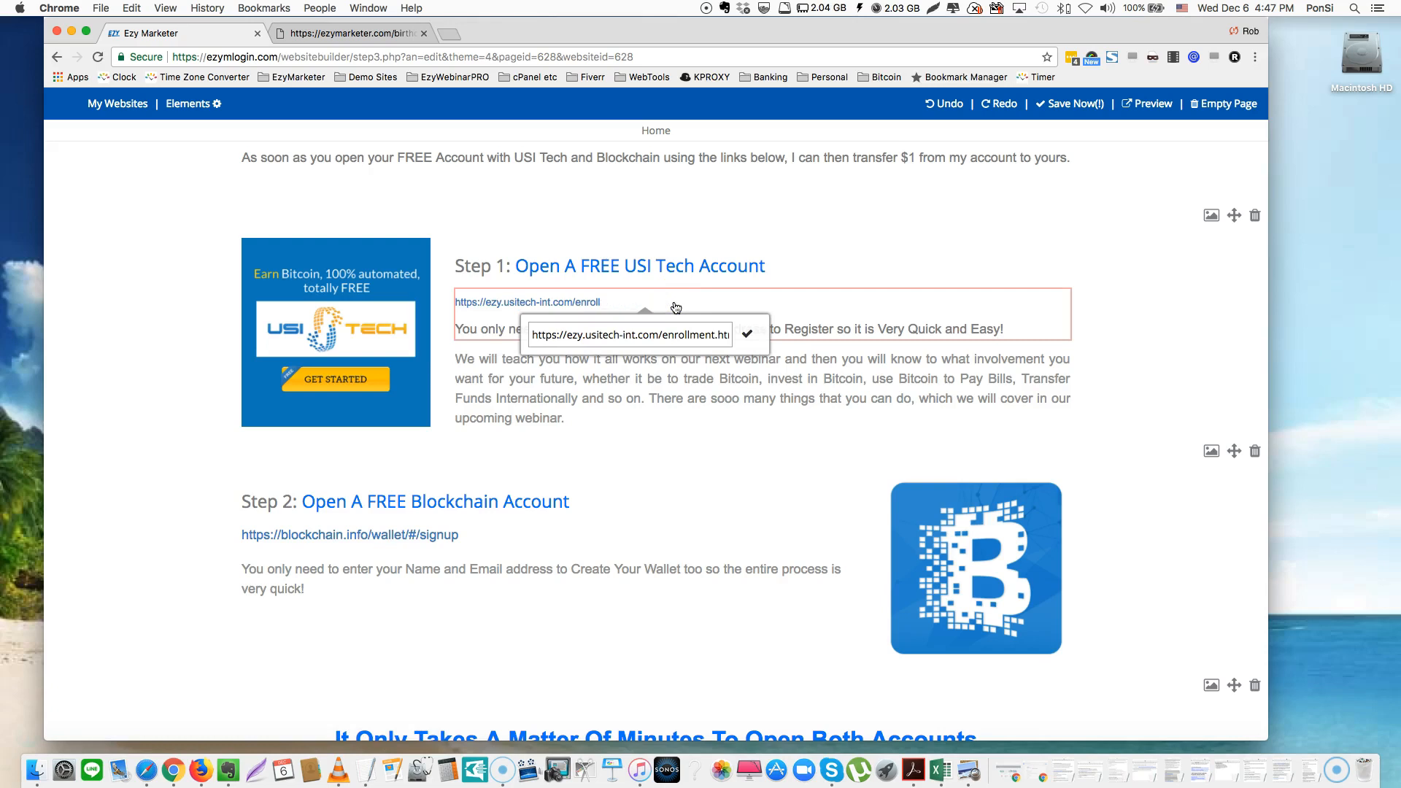
pyautogui.press('BackSpace')
pyautogui.press('BackSpace')
pyautogui.press('BackSpace')
pyautogui.press('BackSpace')
pyautogui.press('BackSpace')
pyautogui.press('BackSpace')
pyautogui.press('BackSpace')
pyautogui.press('BackSpace')
pyautogui.press('BackSpace')
pyautogui.press('BackSpace')
pyautogui.press('BackSpace')
pyautogui.press('BackSpace')
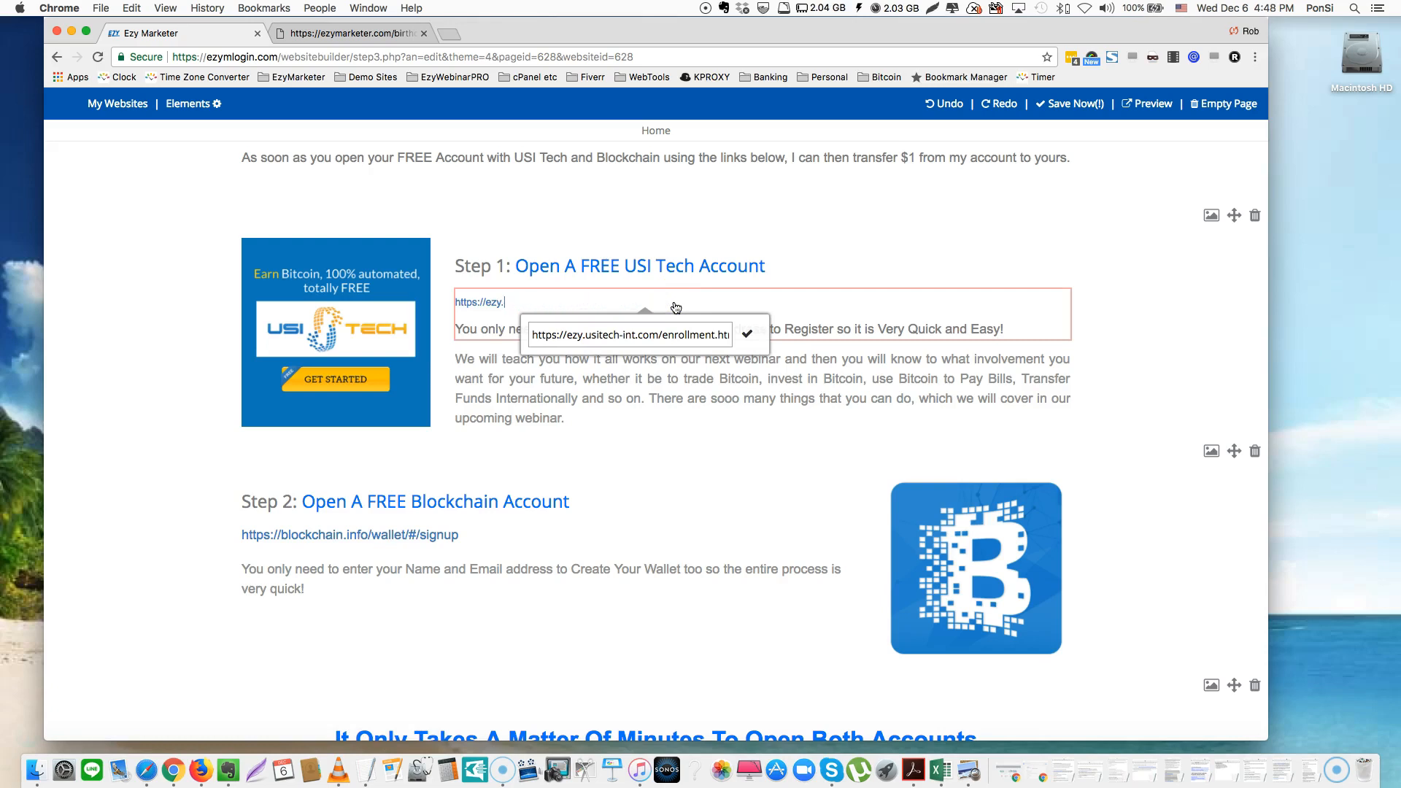
pyautogui.press('BackSpace')
pyautogui.press('BackSpace')
pyautogui.press('BackSpace')
pyautogui.press('BackSpace')
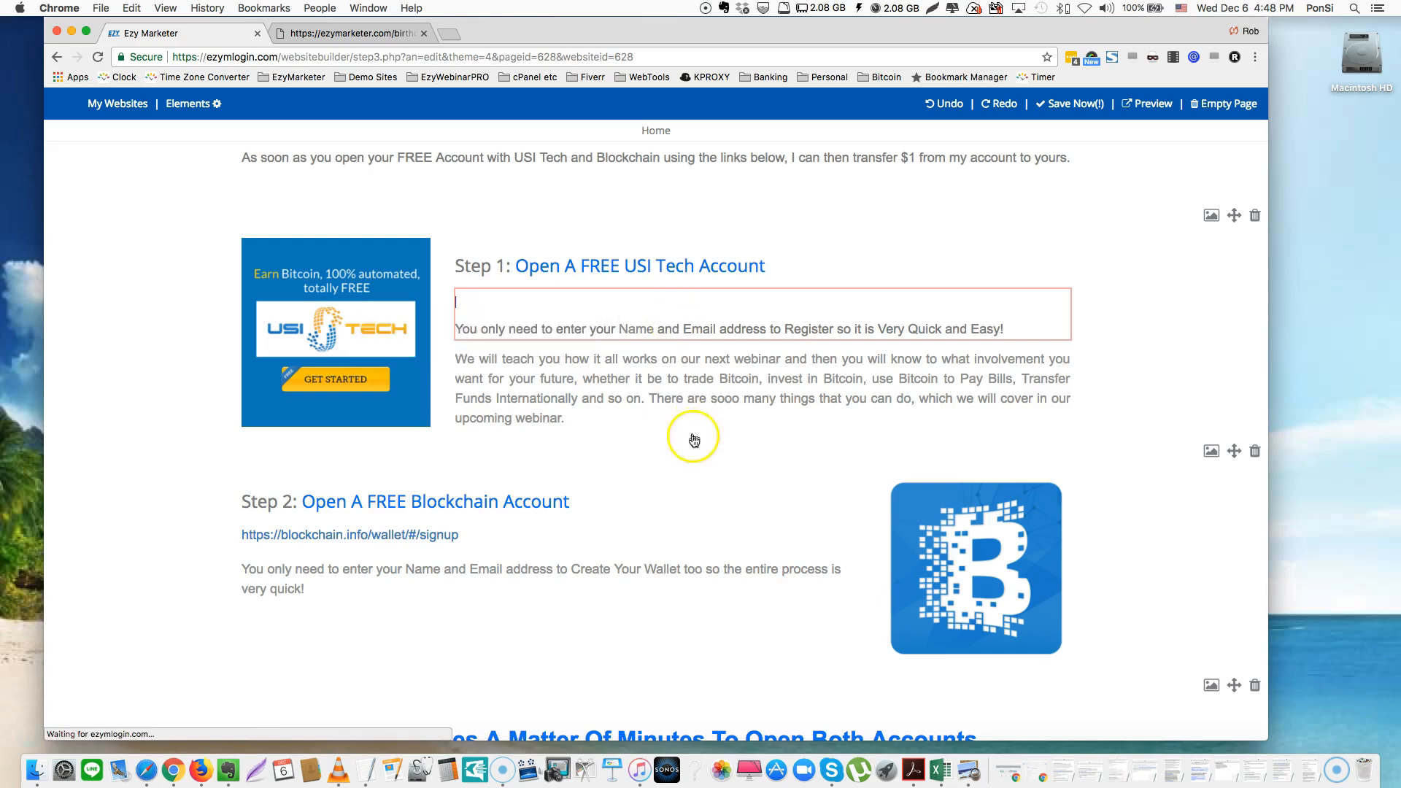
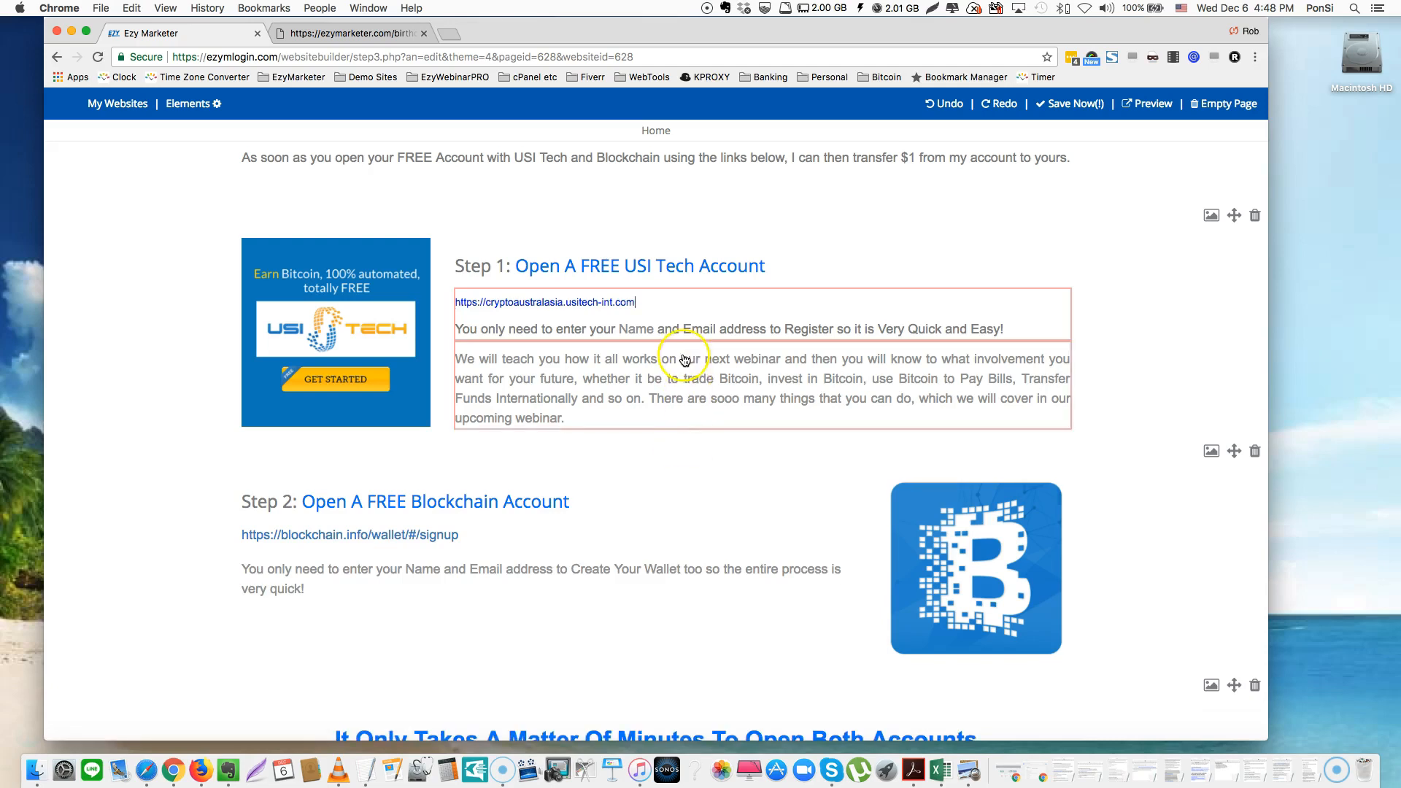
pyautogui.click(607, 302)
pyautogui.moveTo(635, 302); pyautogui.dragTo(451, 306)
pyautogui.press('super+c')
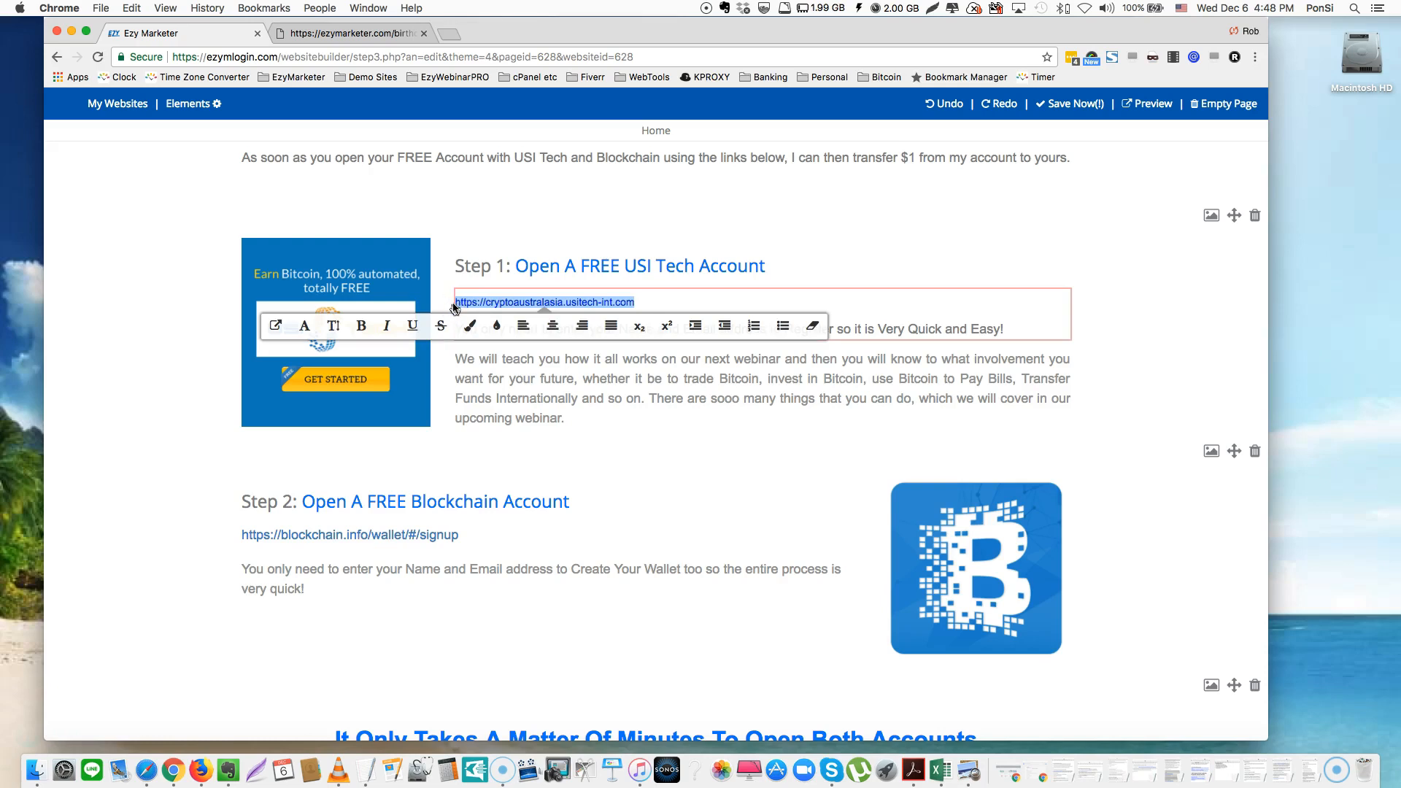
pyautogui.press('BackSpace')
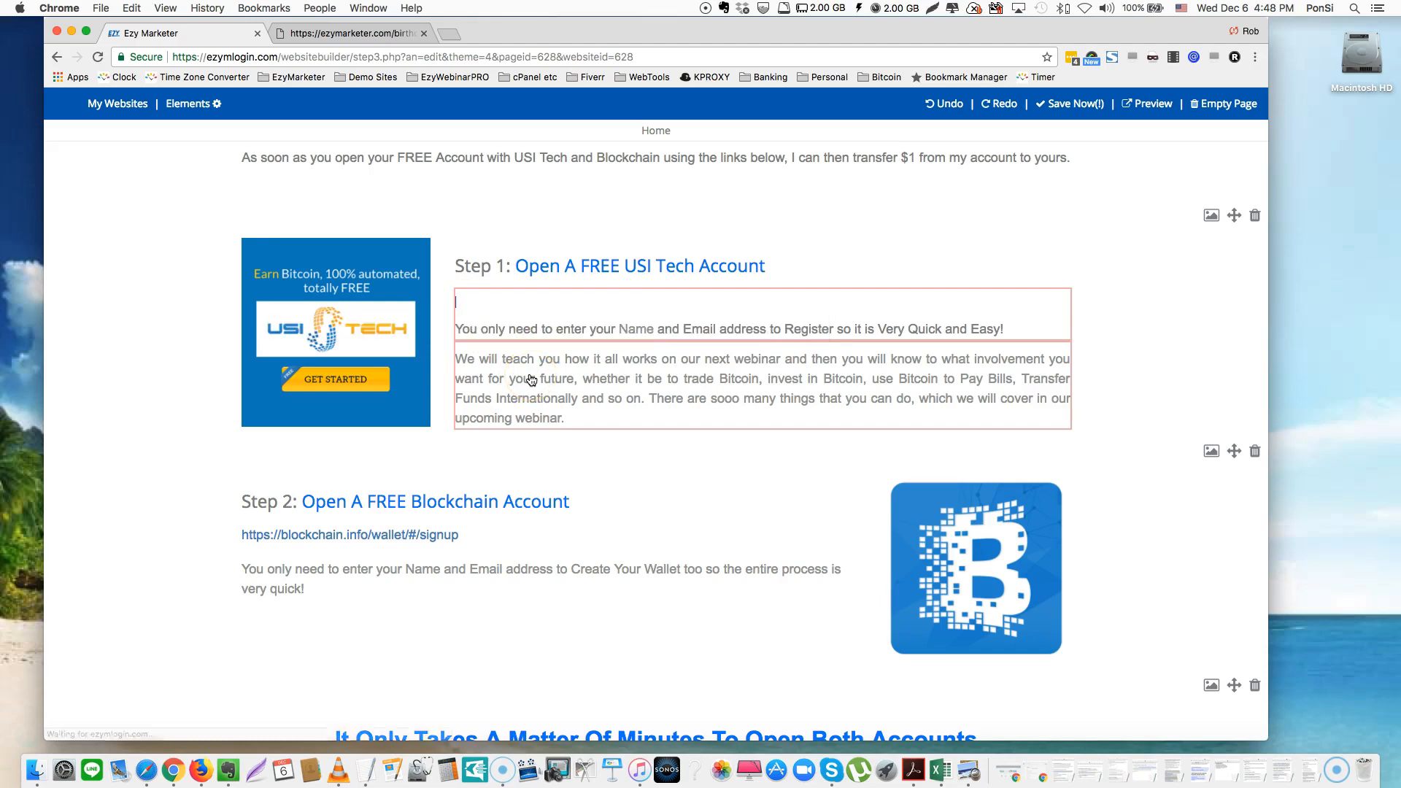
pyautogui.write('CL')
pyautogui.press('BackSpace')
pyautogui.write('IC')
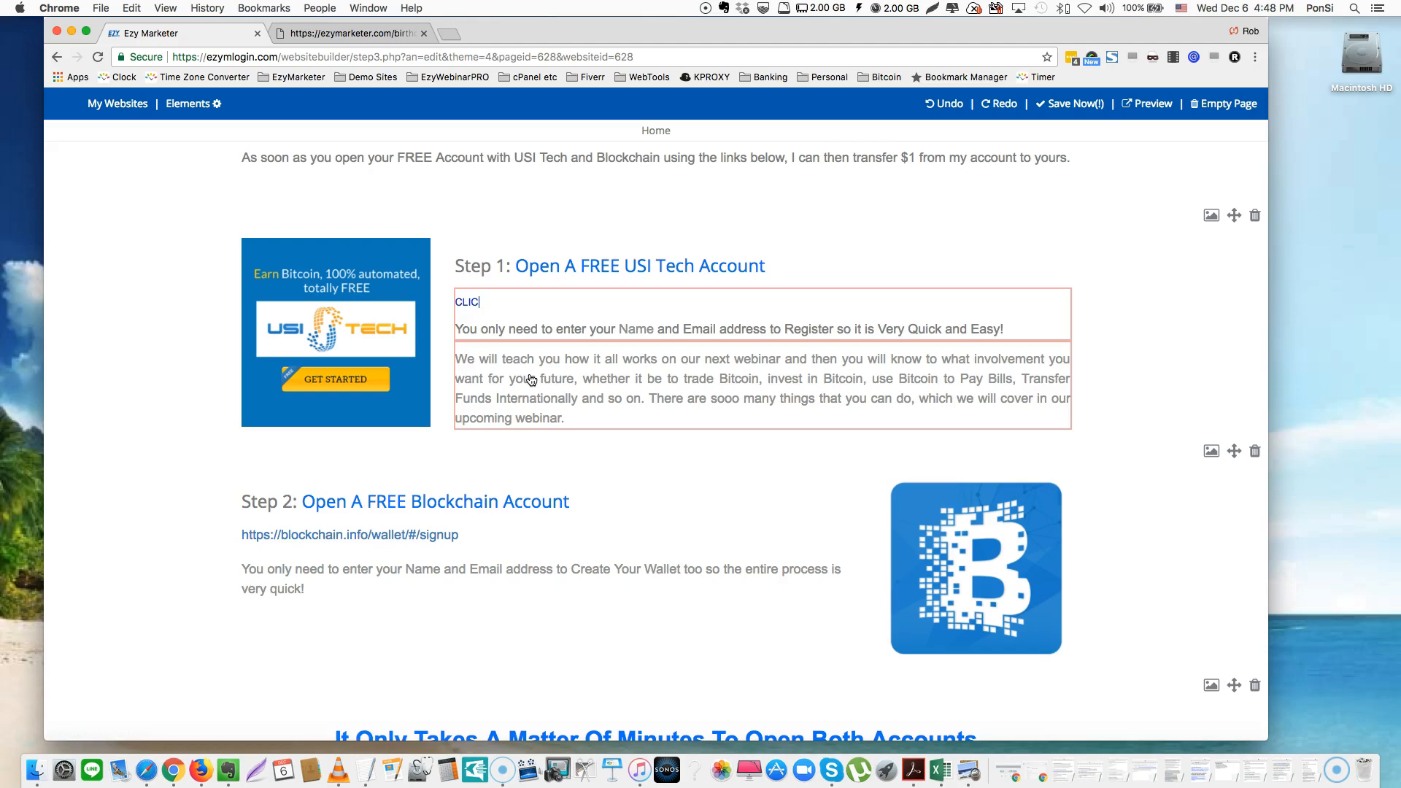
pyautogui.click(489, 302)
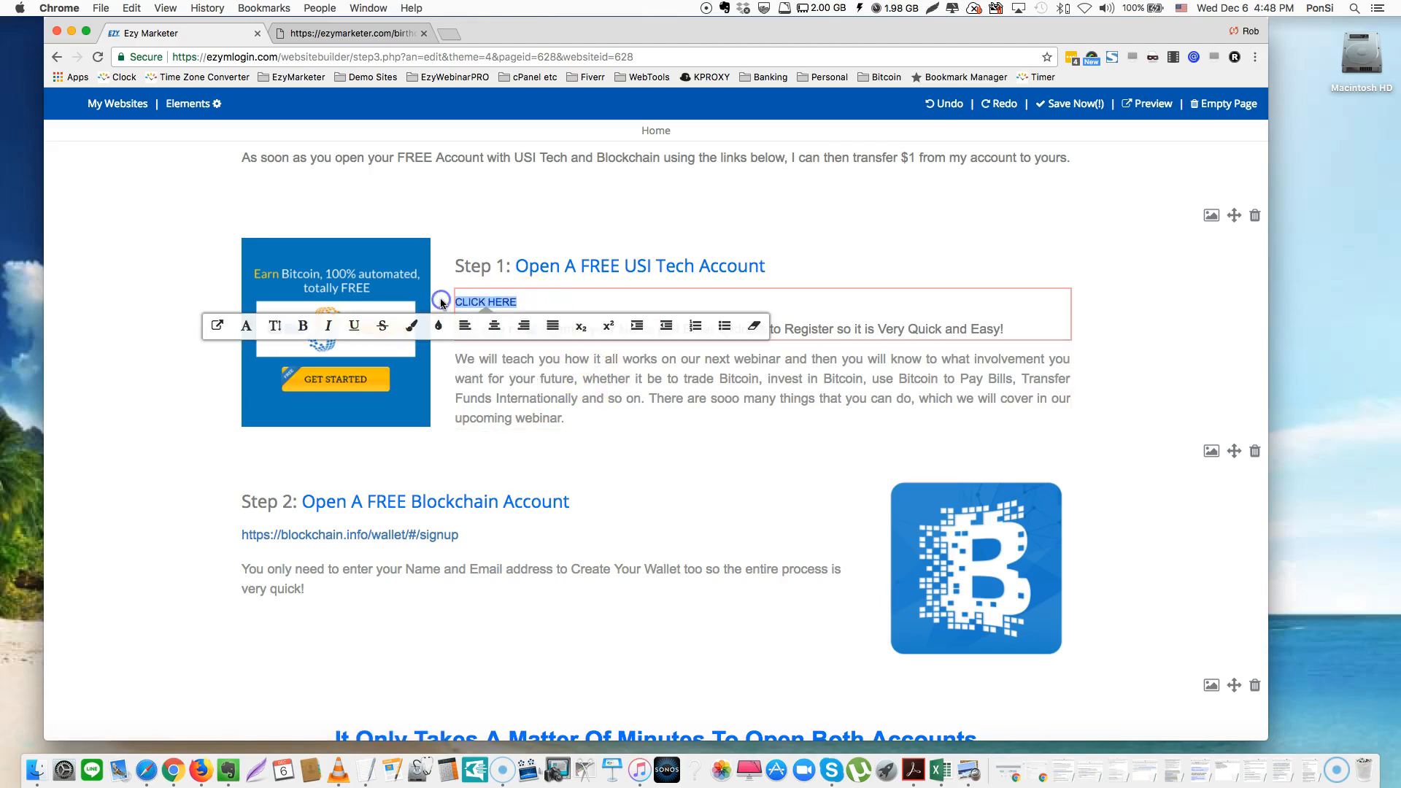
pyautogui.click(217, 330)
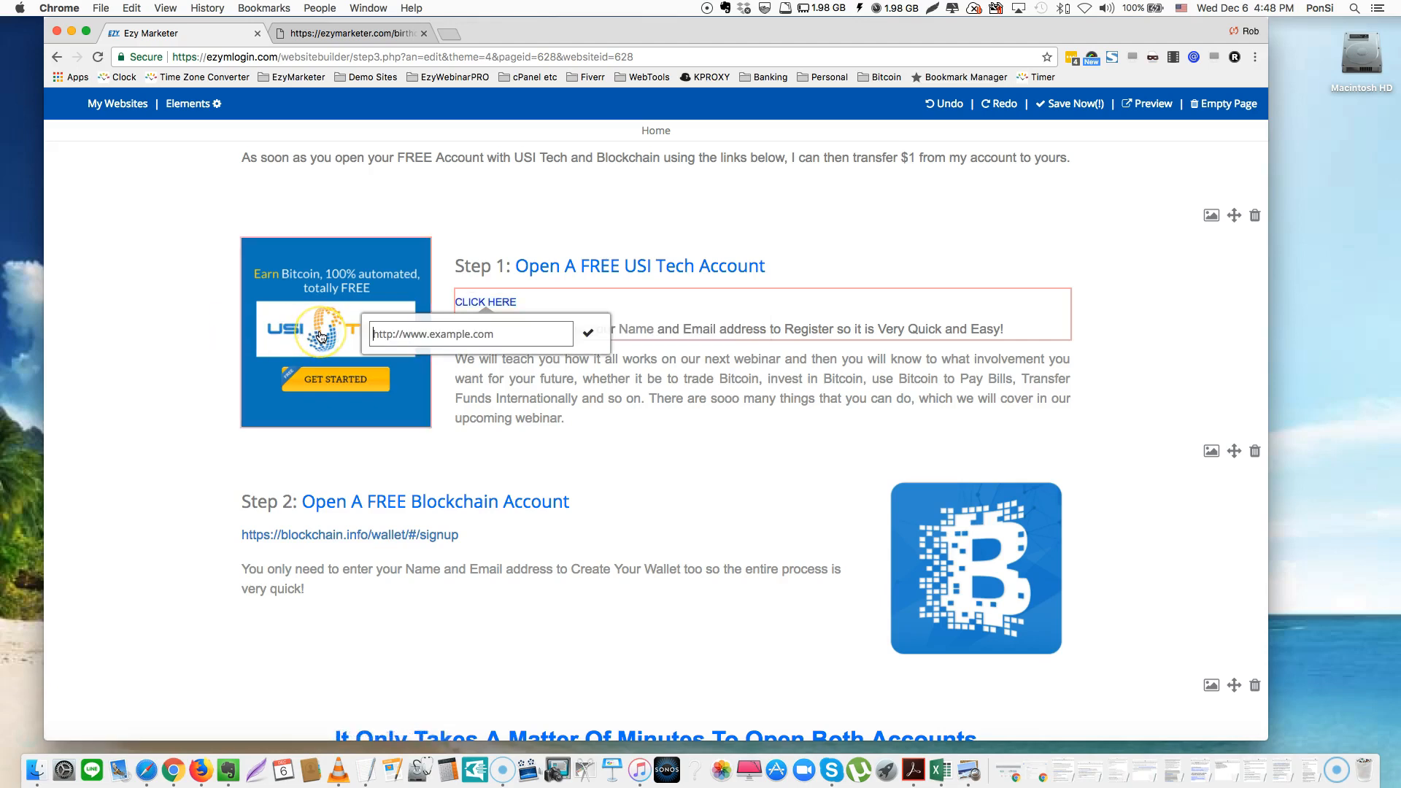
pyautogui.press('super+v')
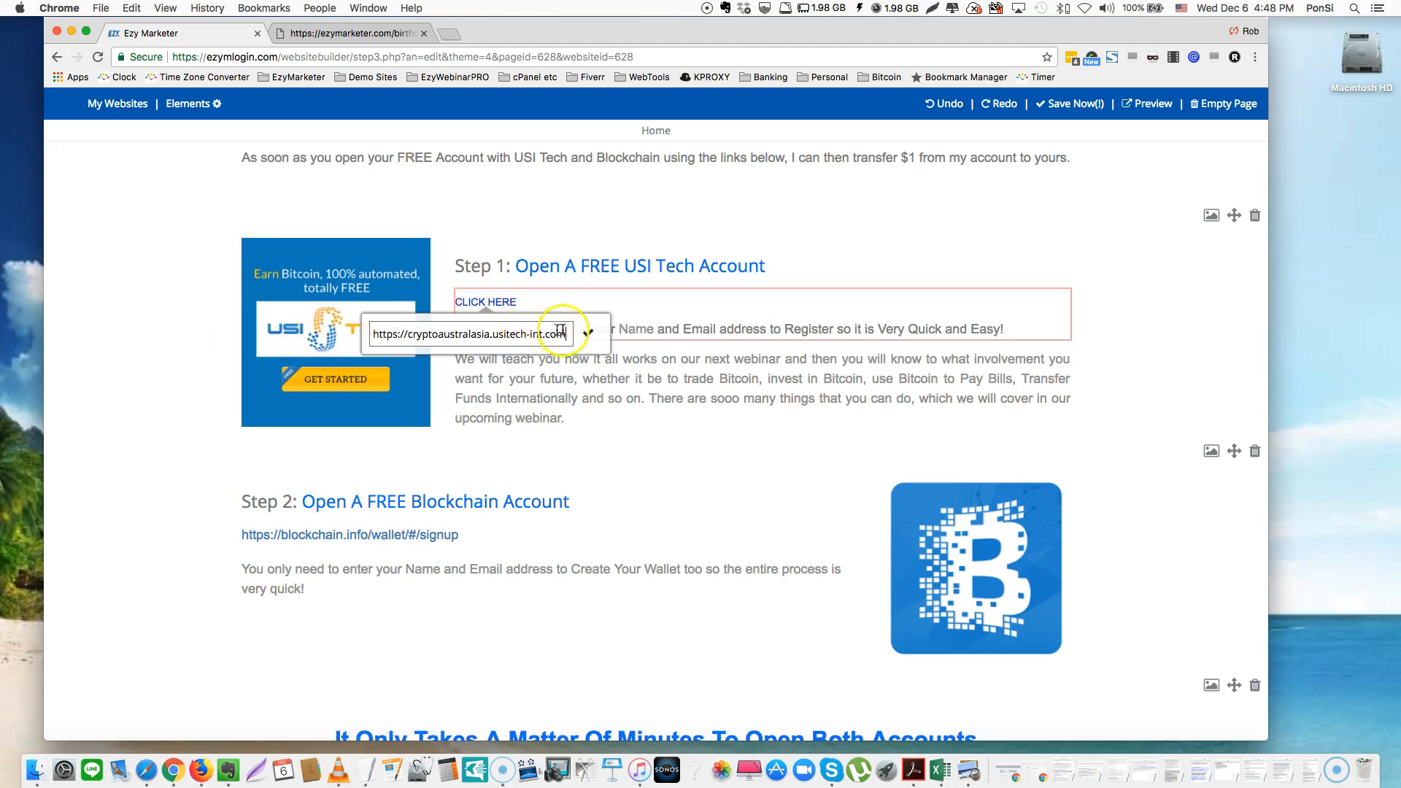
pyautogui.click(597, 337)
pyautogui.click(483, 302)
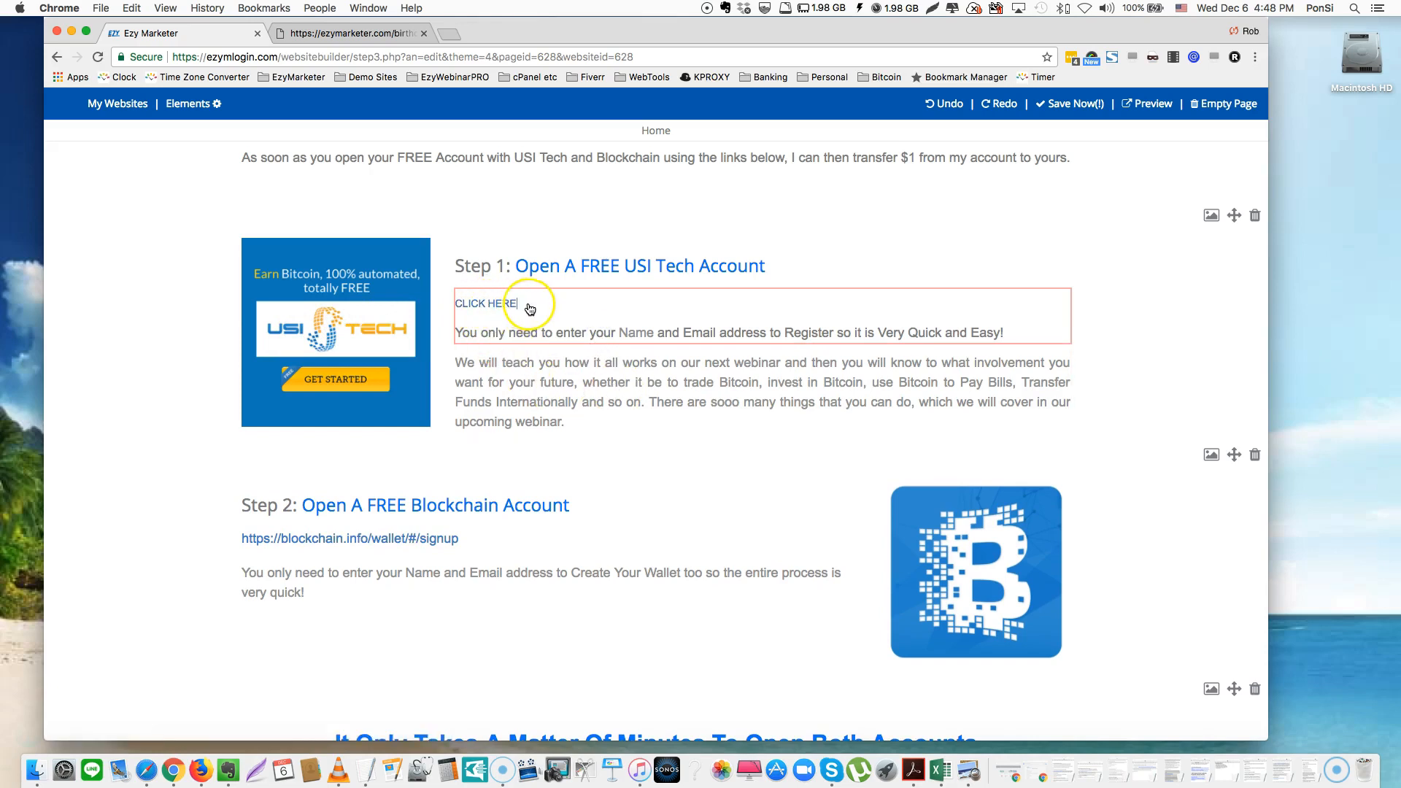
pyautogui.click(404, 302)
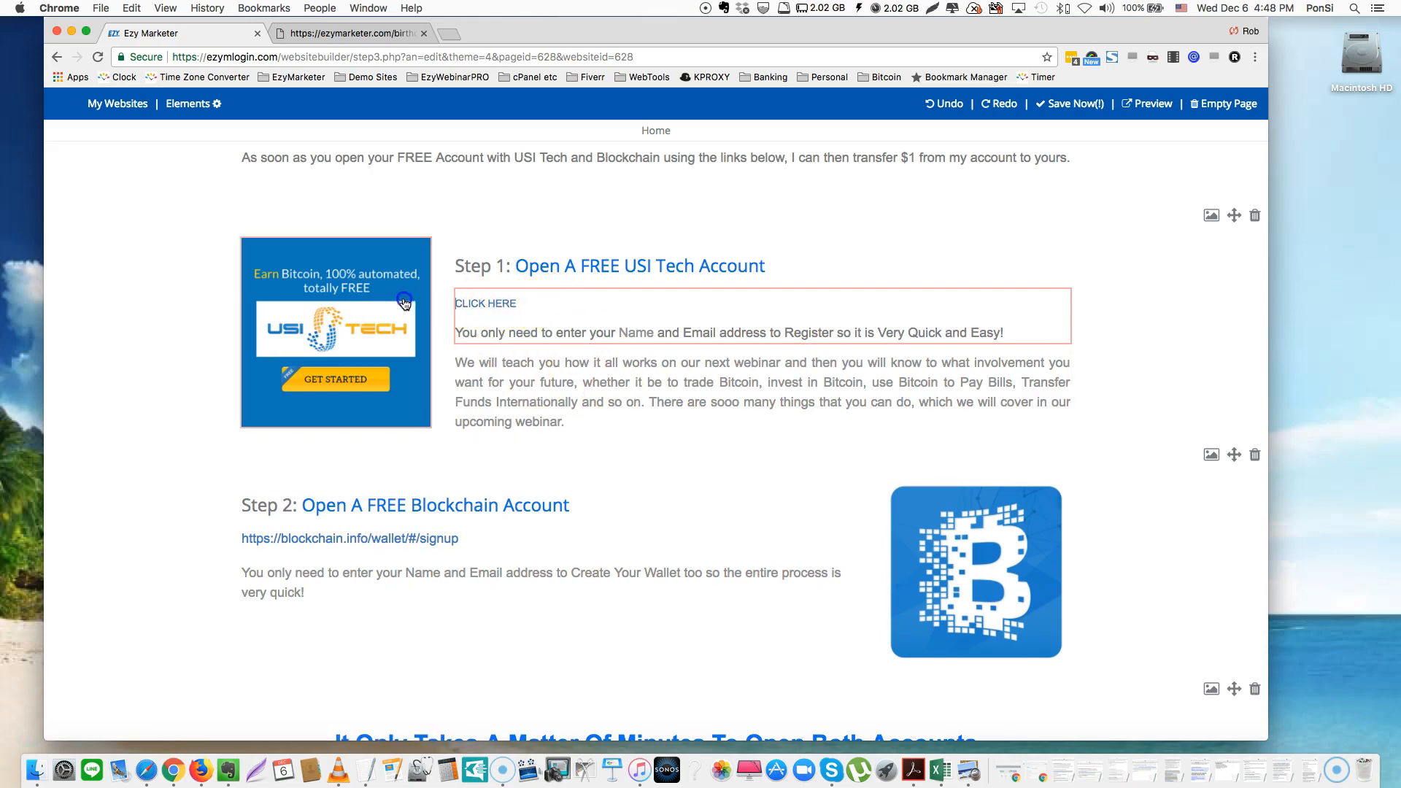
pyautogui.click(555, 305)
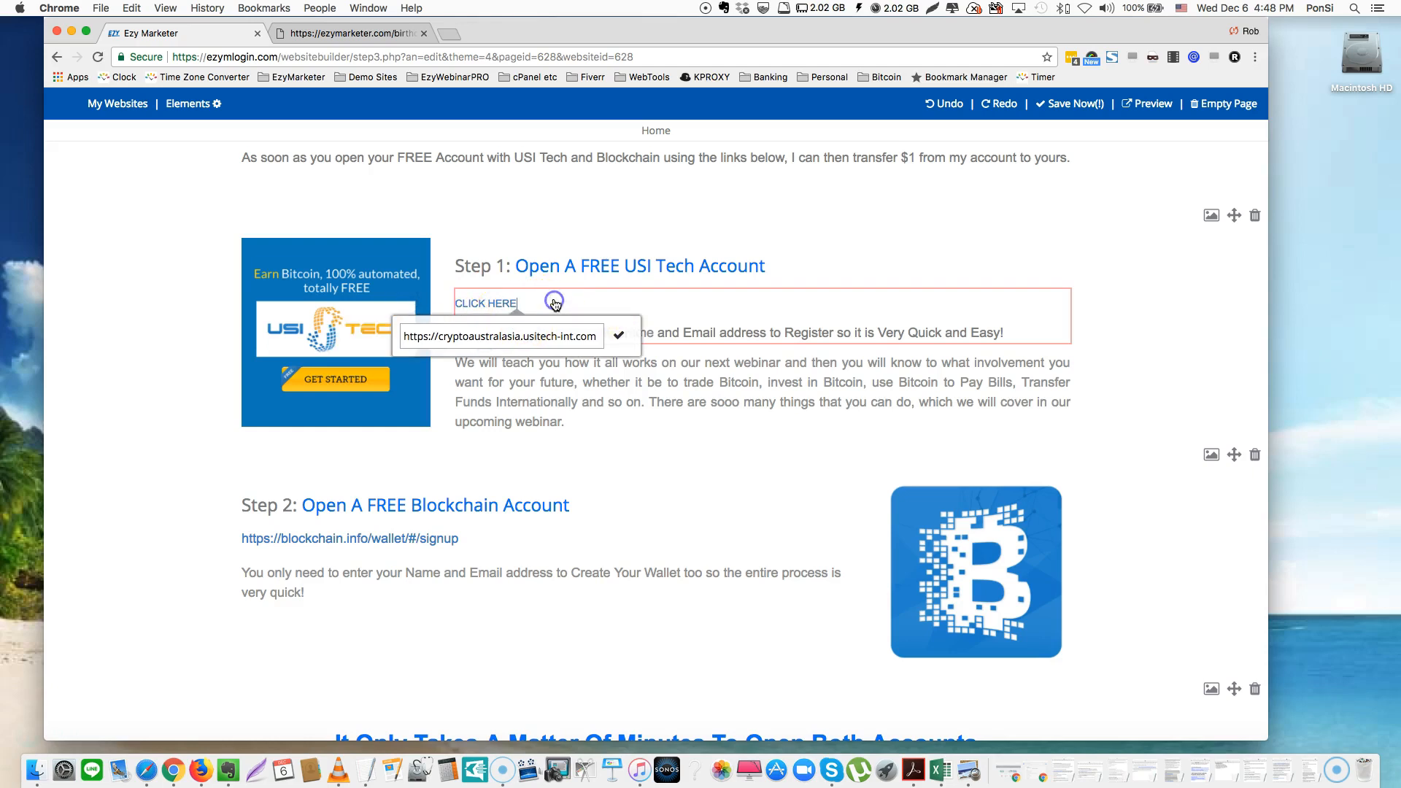
pyautogui.press('BackSpace')
pyautogui.press('BackSpace')
pyautogui.press('BackSpace')
pyautogui.press('BackSpace')
pyautogui.press('BackSpace')
pyautogui.press('BackSpace')
pyautogui.press('BackSpace')
pyautogui.press('BackSpace')
pyautogui.press('BackSpace')
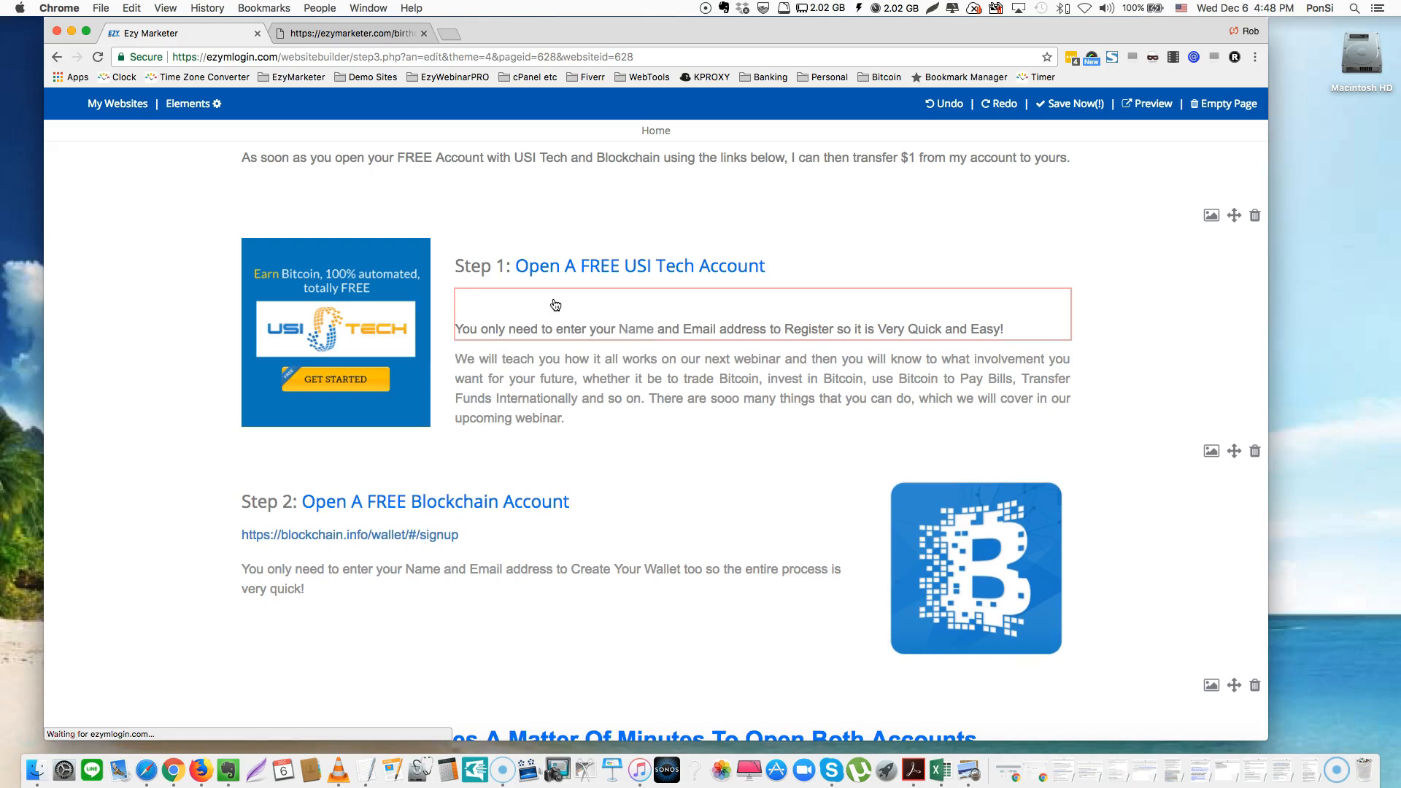
pyautogui.press('super+v')
# Set the Step 1 URL text to Normal size
pyautogui.moveTo(635, 302); pyautogui.dragTo(450, 300)
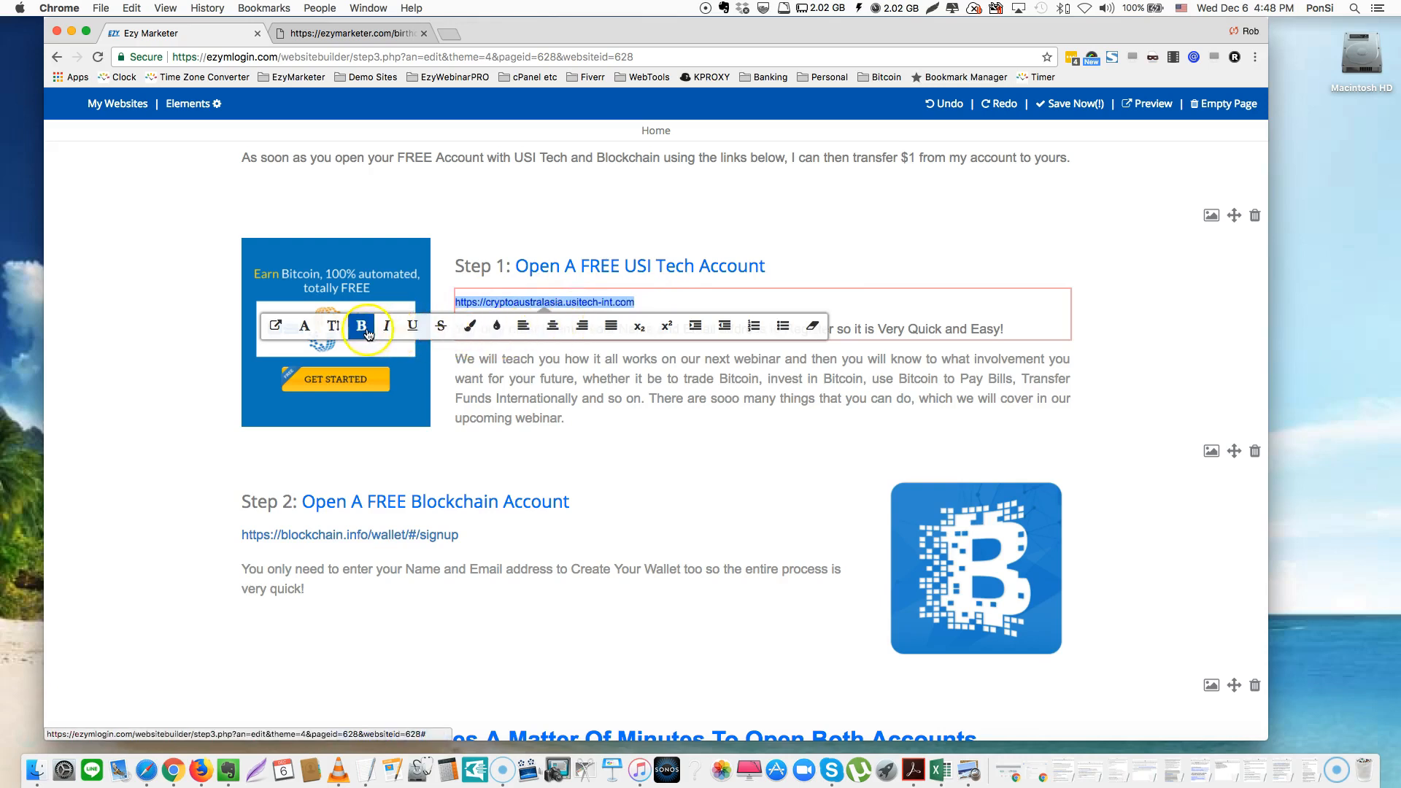
pyautogui.click(334, 325)
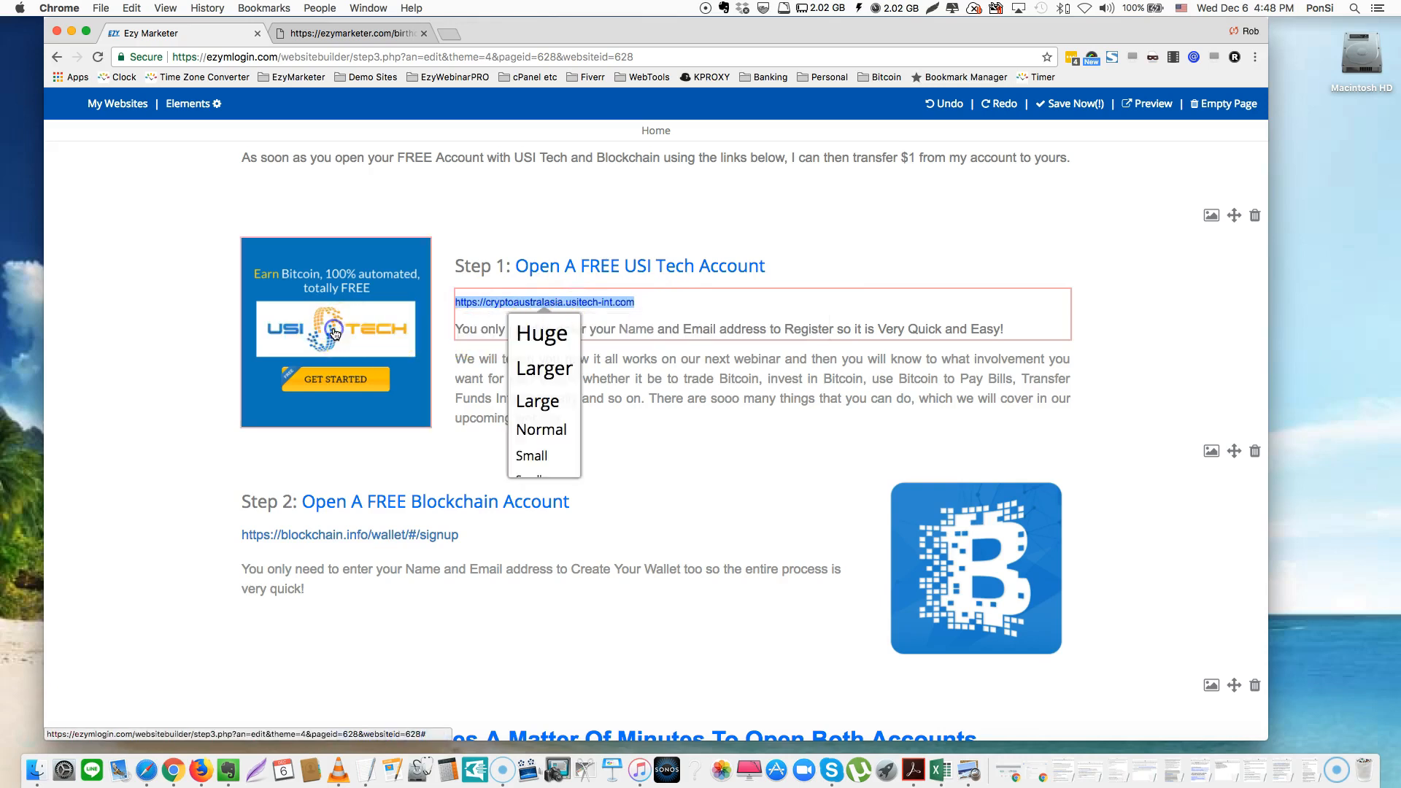
pyautogui.click(537, 431)
pyautogui.moveTo(699, 306); pyautogui.dragTo(443, 306)
pyautogui.press('super+c')
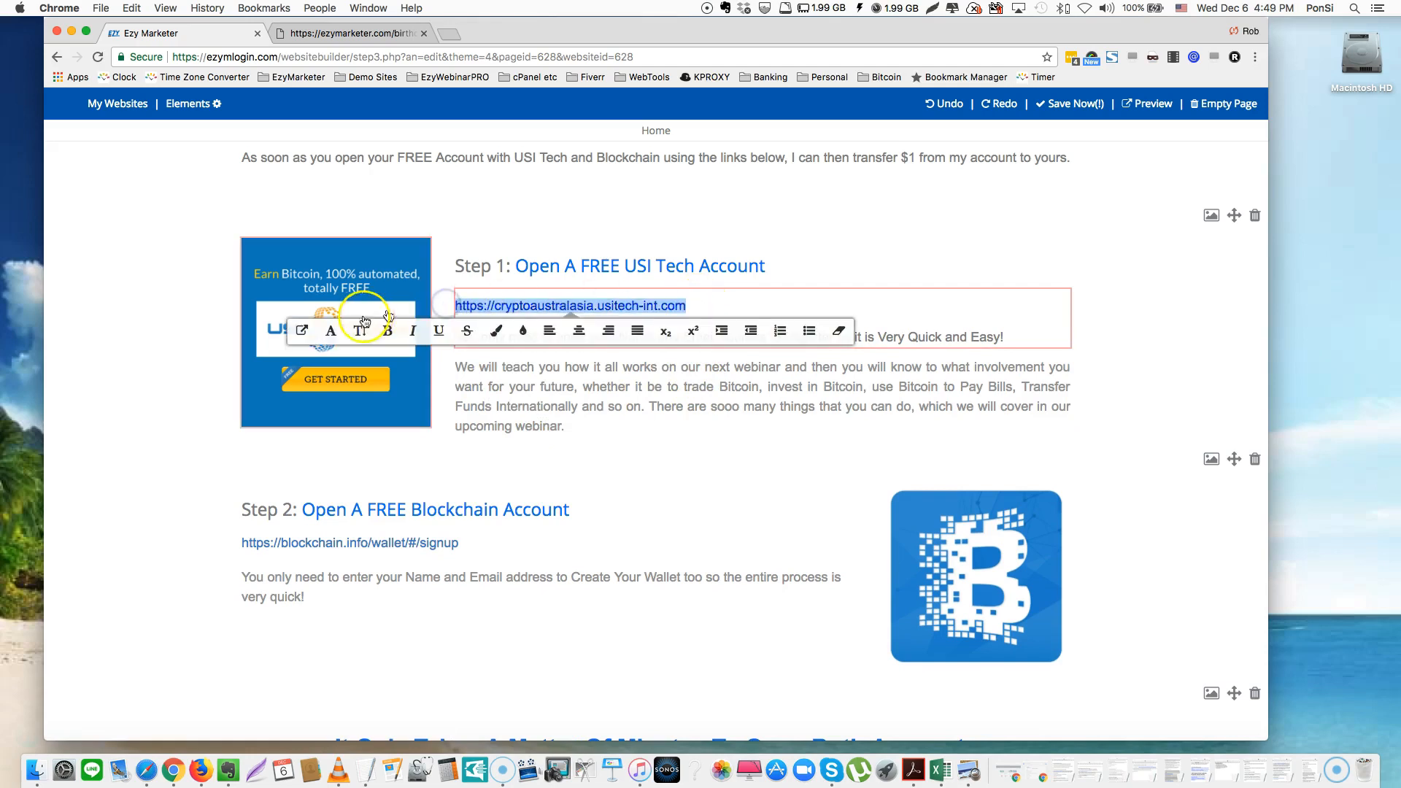
pyautogui.click(303, 332)
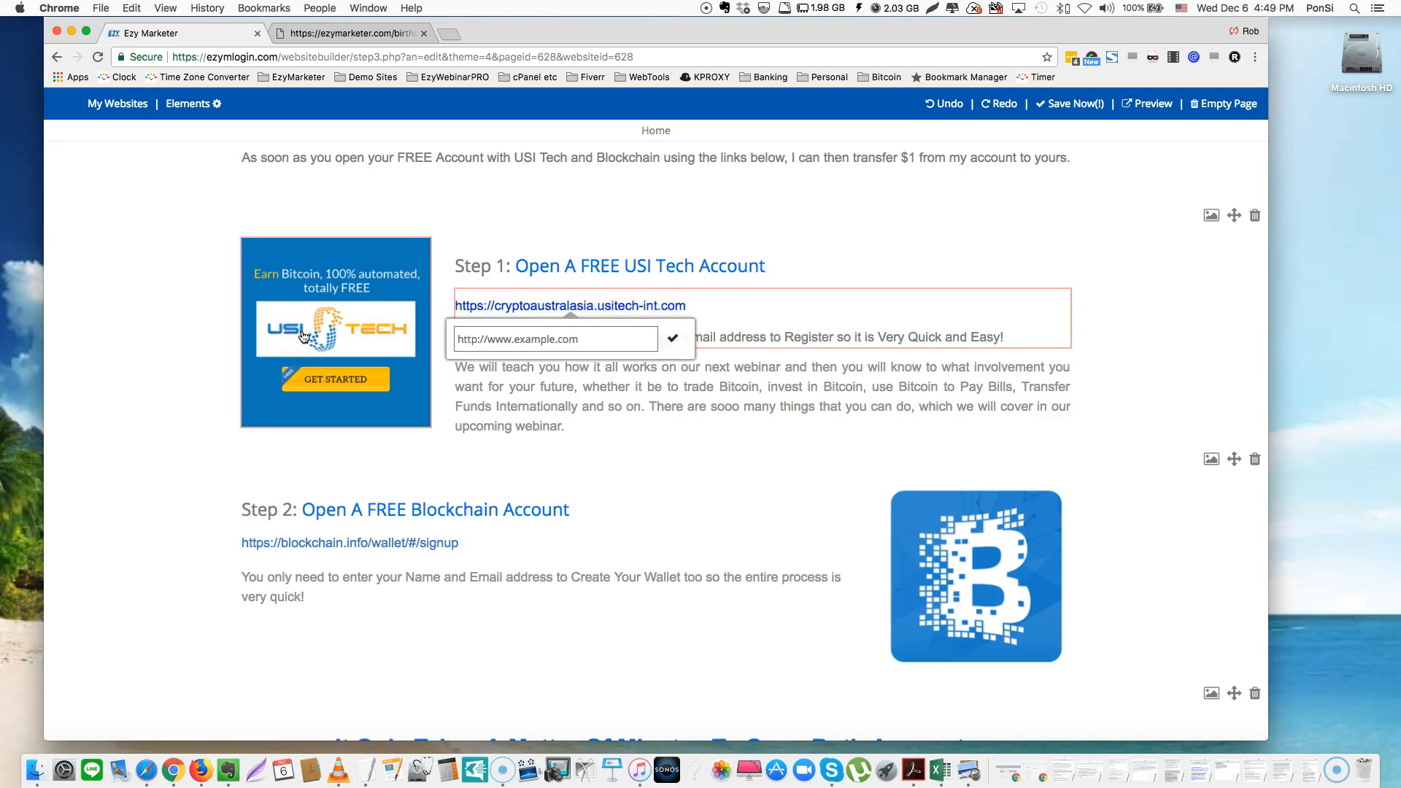
pyautogui.press('super+v')
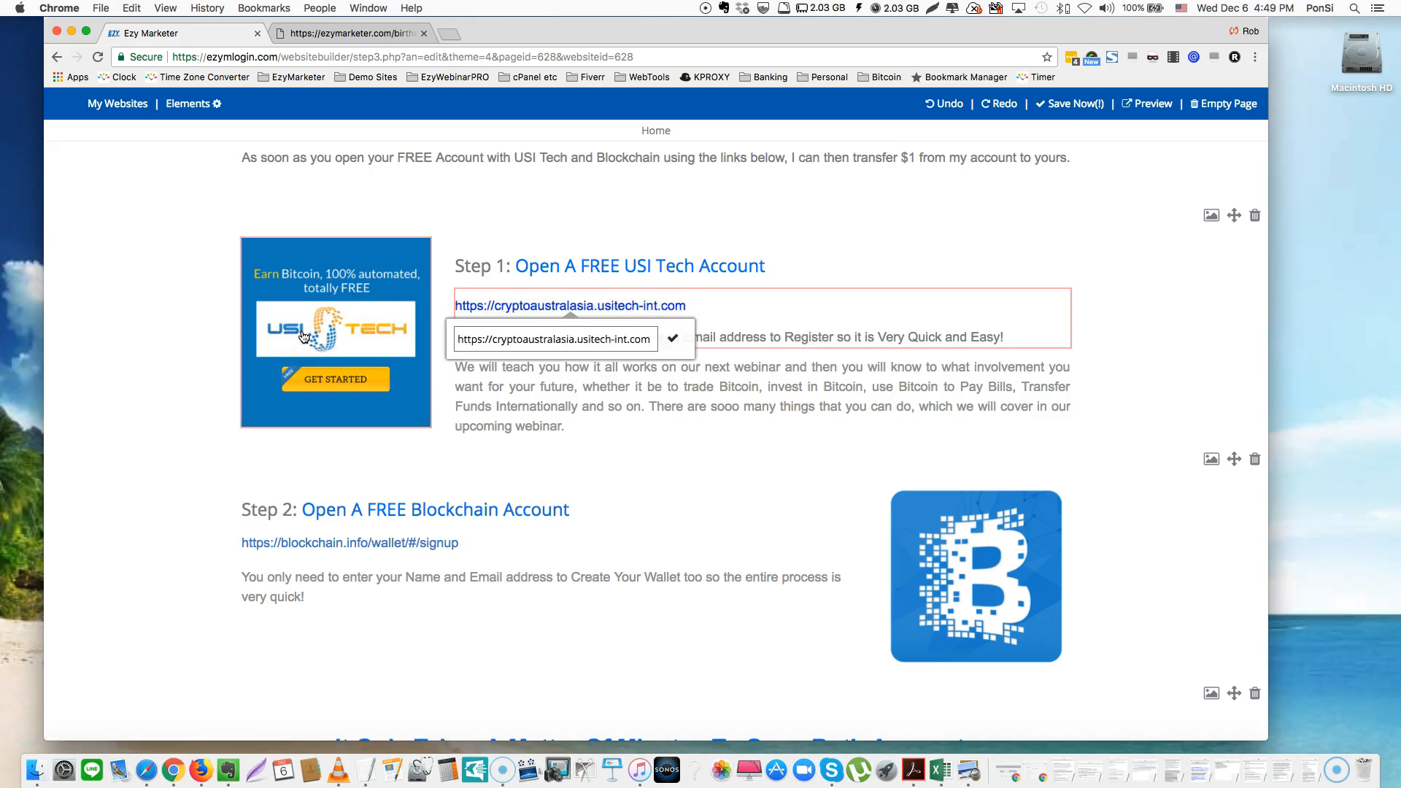
pyautogui.click(678, 339)
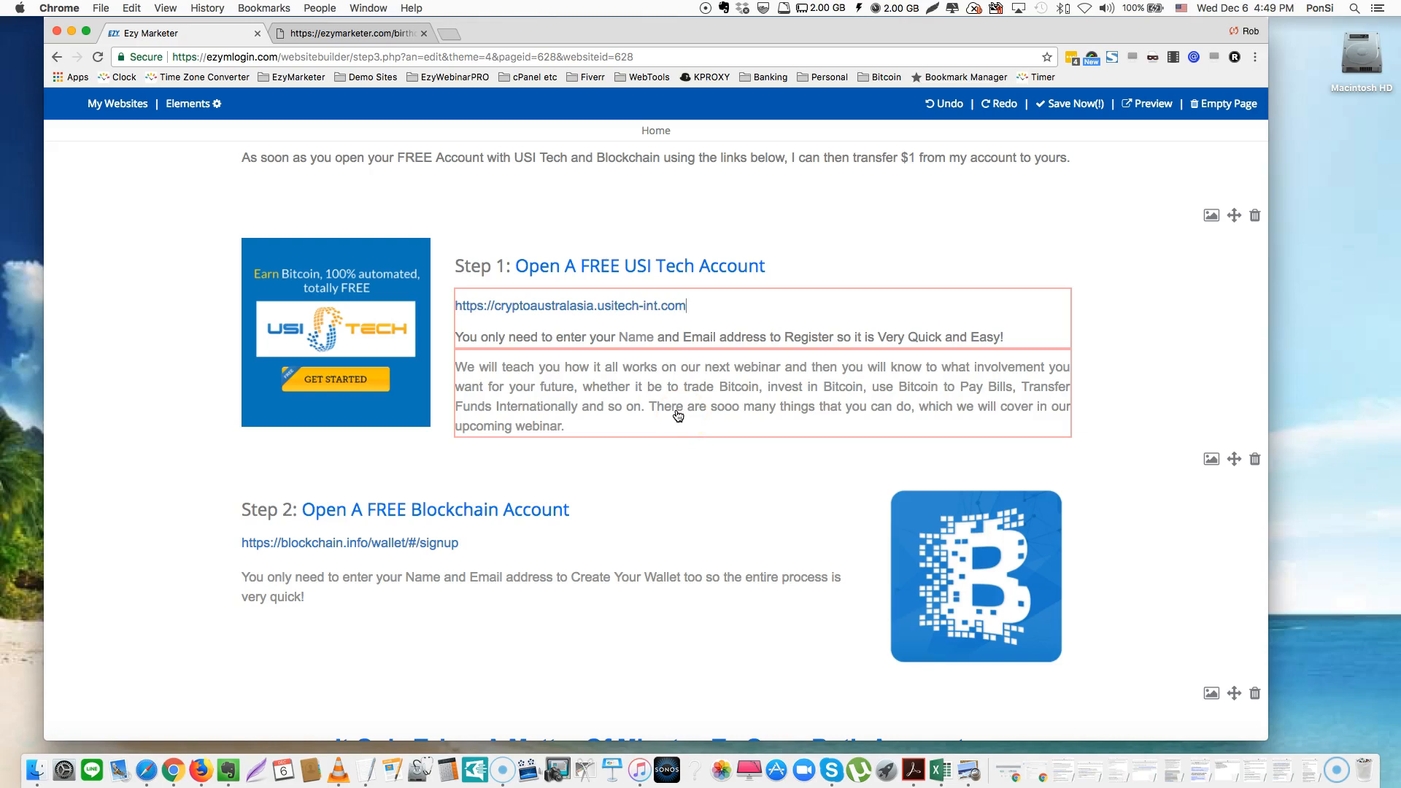
pyautogui.click(357, 330)
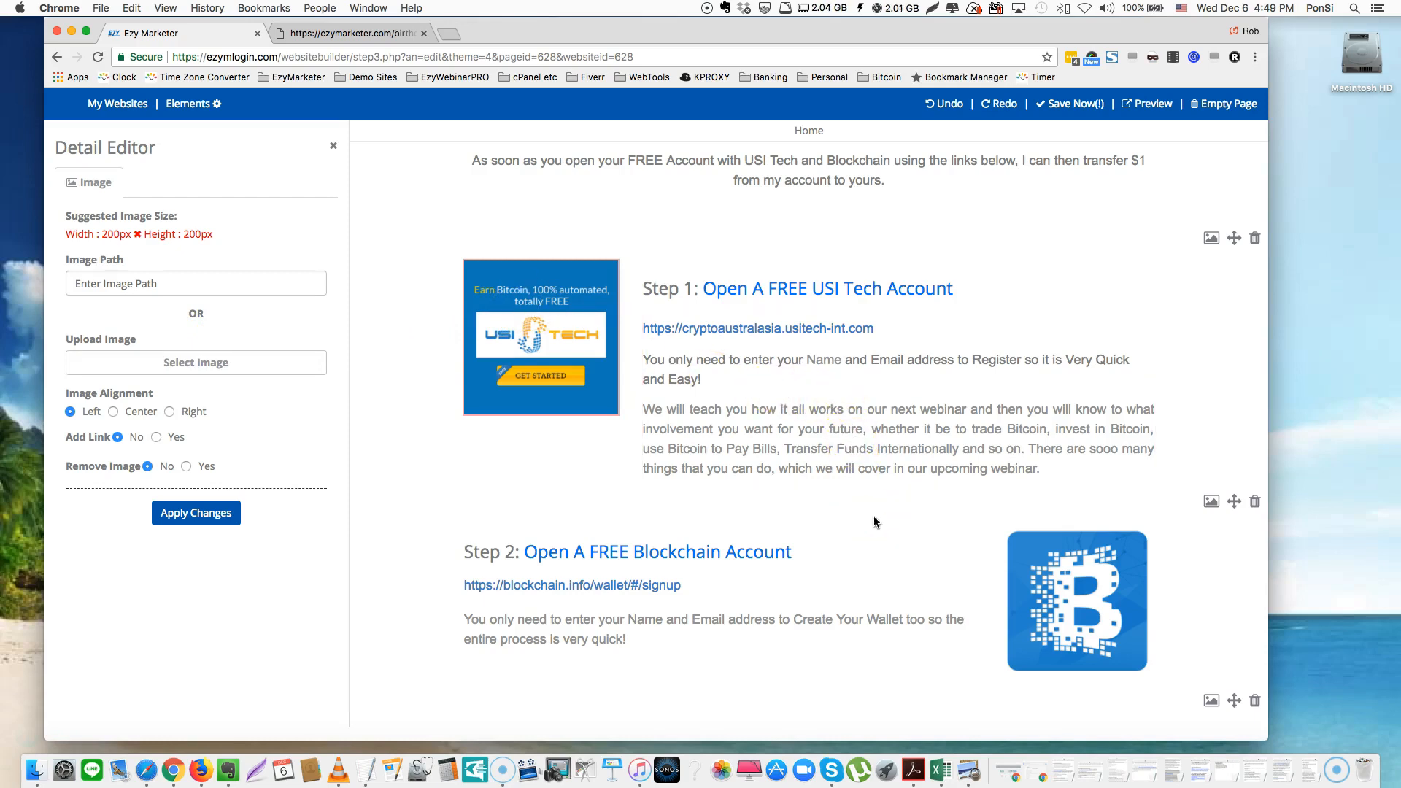
pyautogui.click(333, 141)
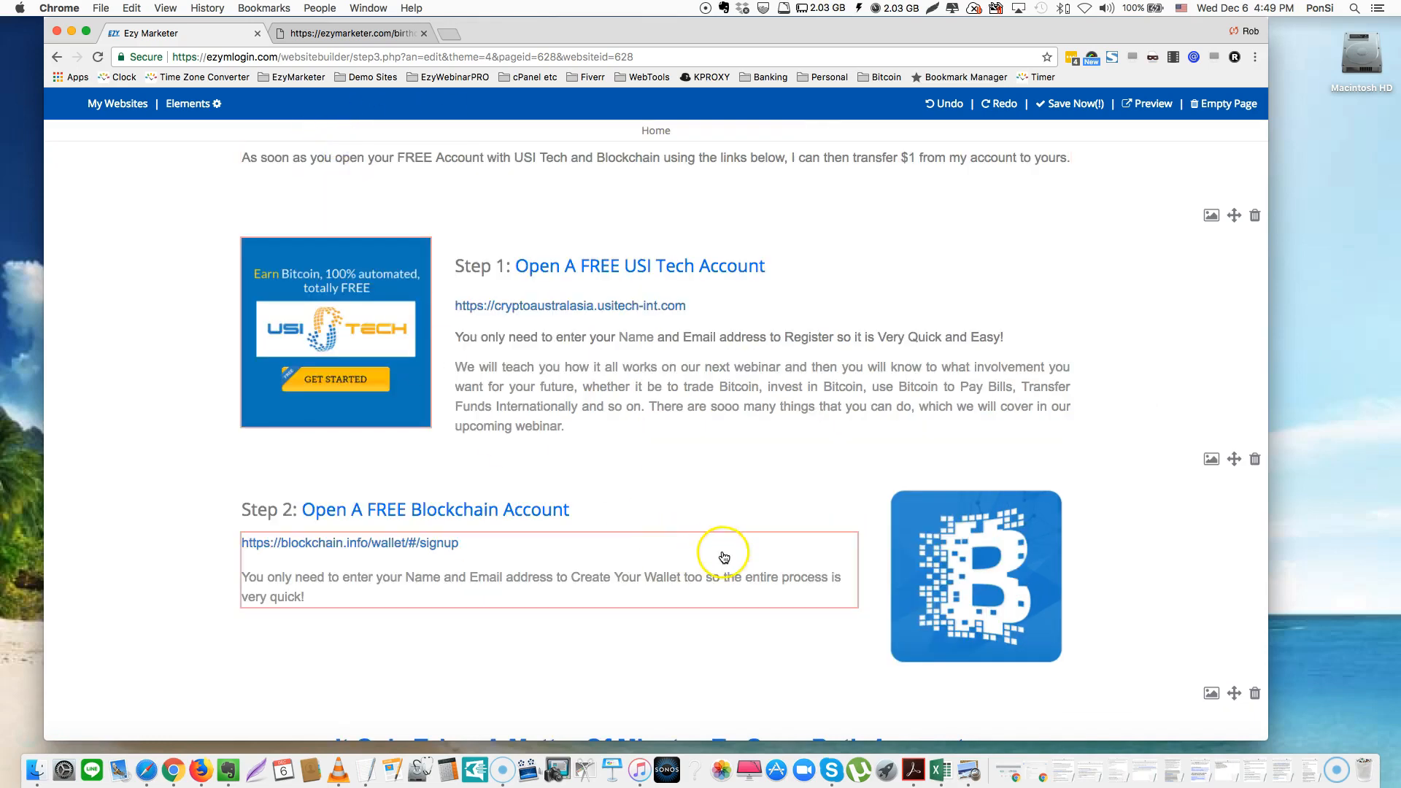
pyautogui.click(636, 578)
pyautogui.click(335, 509)
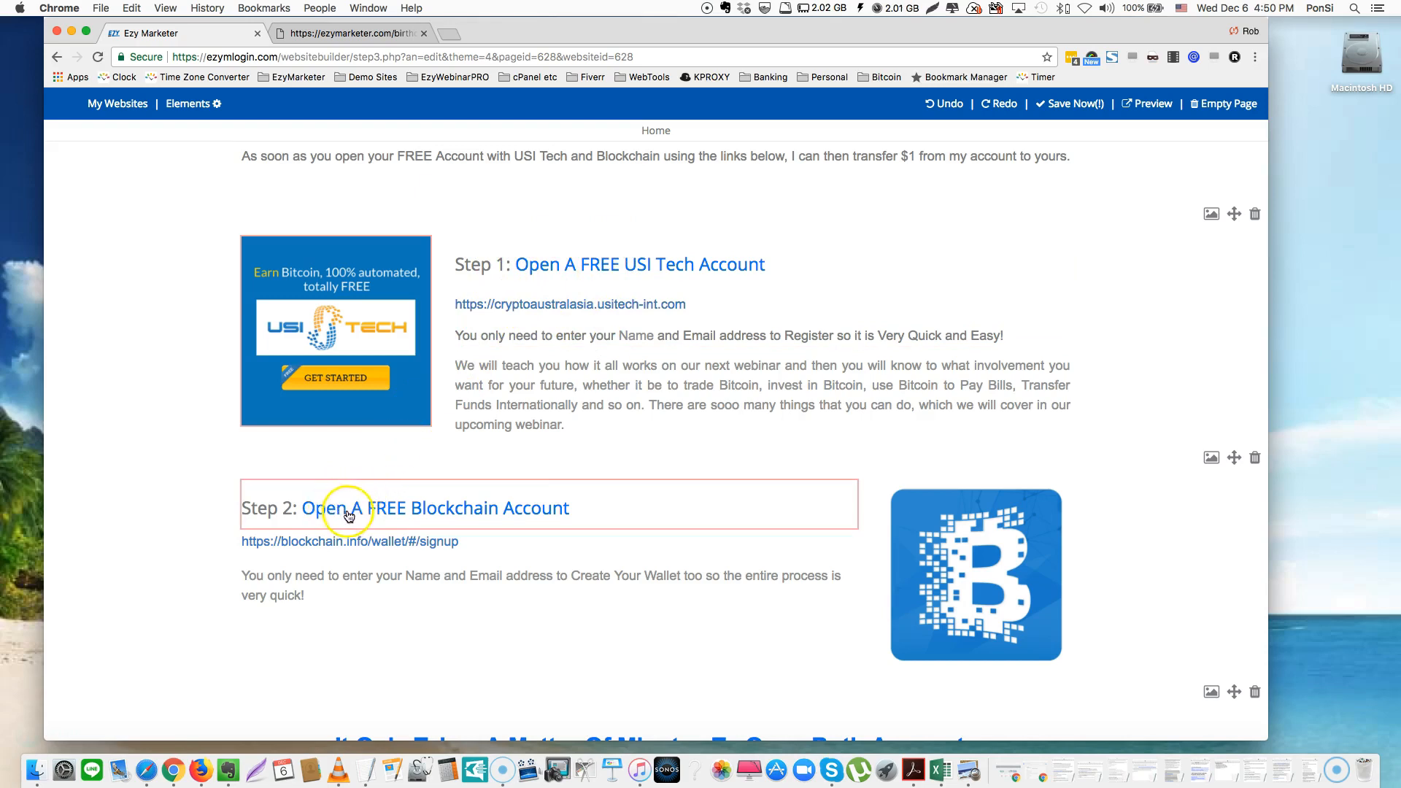
# Retitle Step 2 'Open A FREE CoinBase Account' and replace its URL with a 'MARK: Put your Coinbase Referal Link Here' note
pyautogui.doubleClick(440, 508)
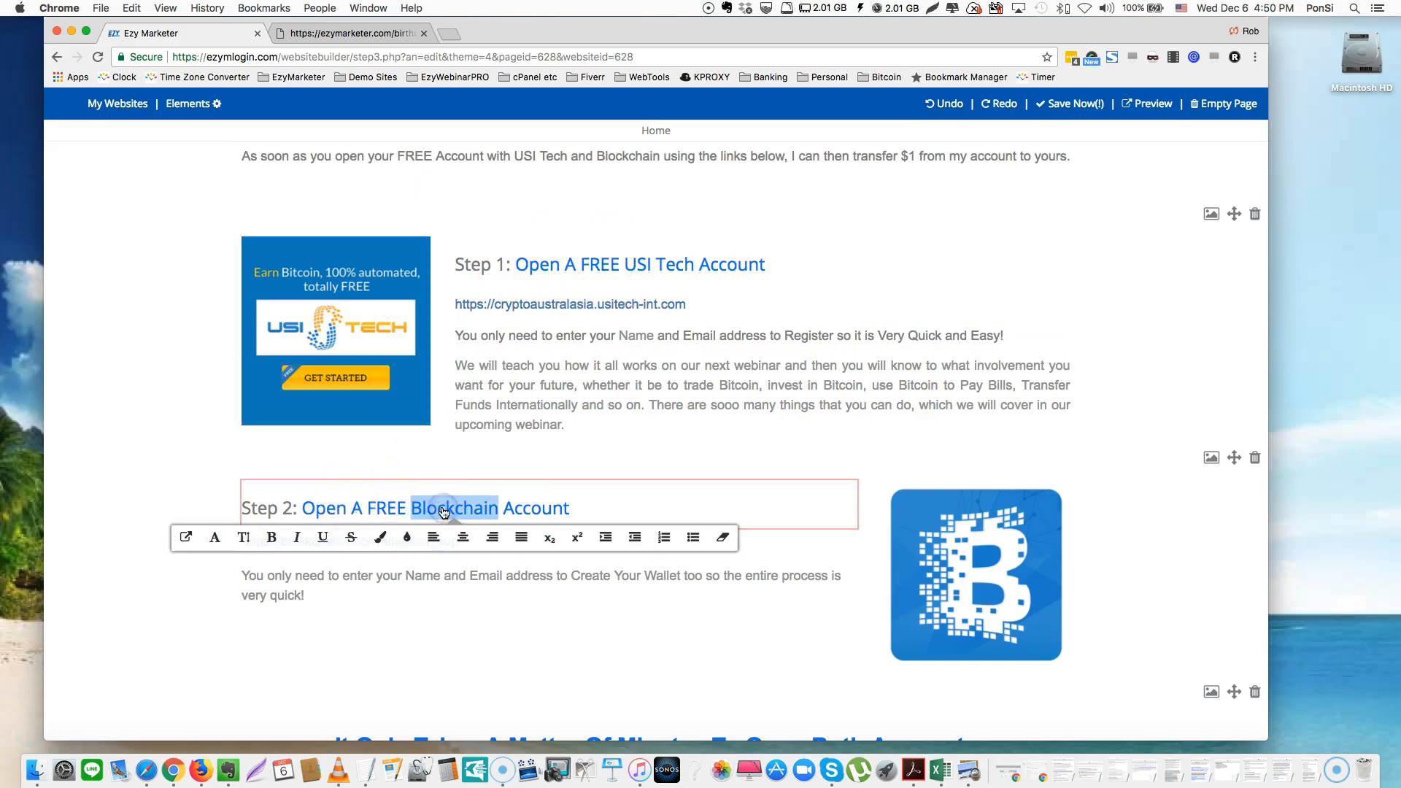
pyautogui.write('CoinBa')
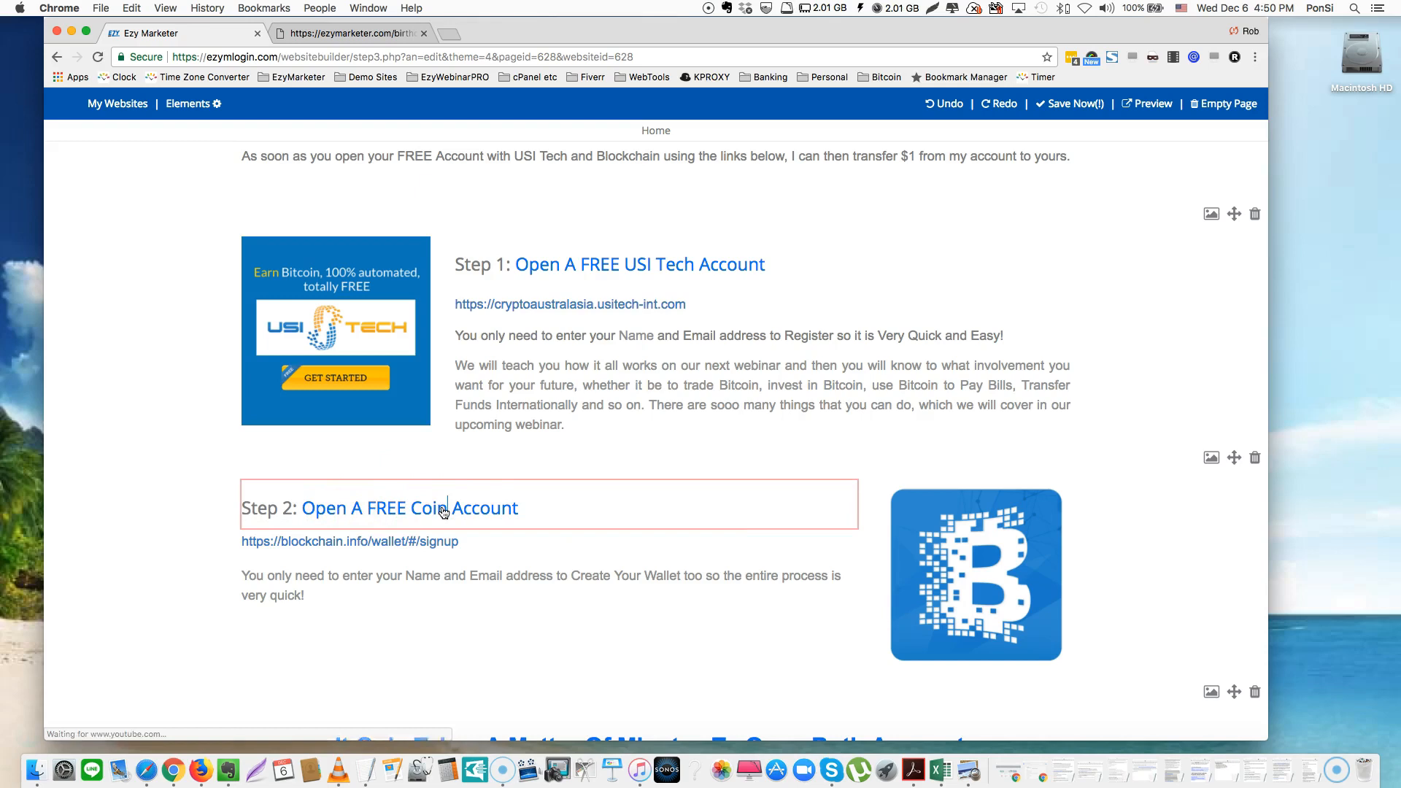
pyautogui.write('se')
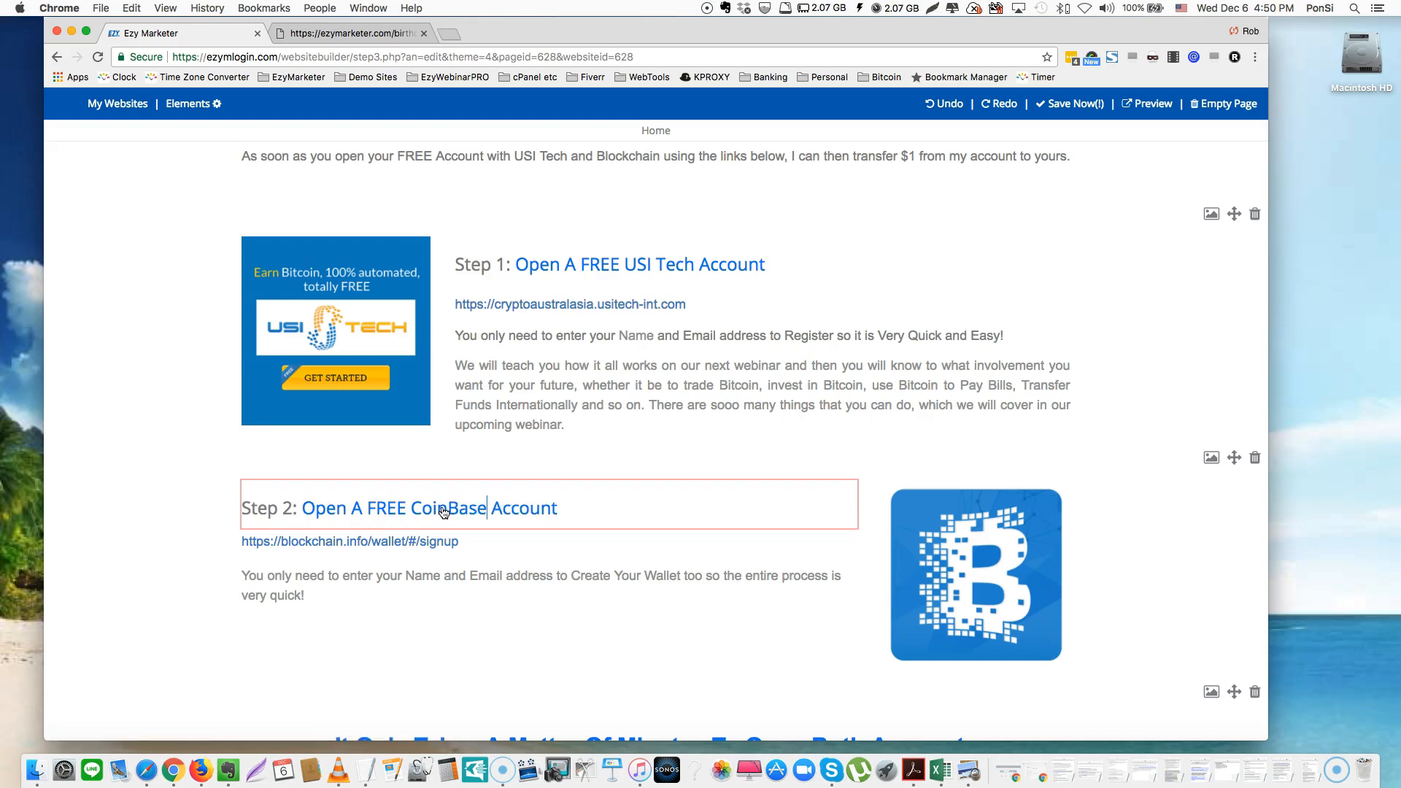
pyautogui.click(485, 546)
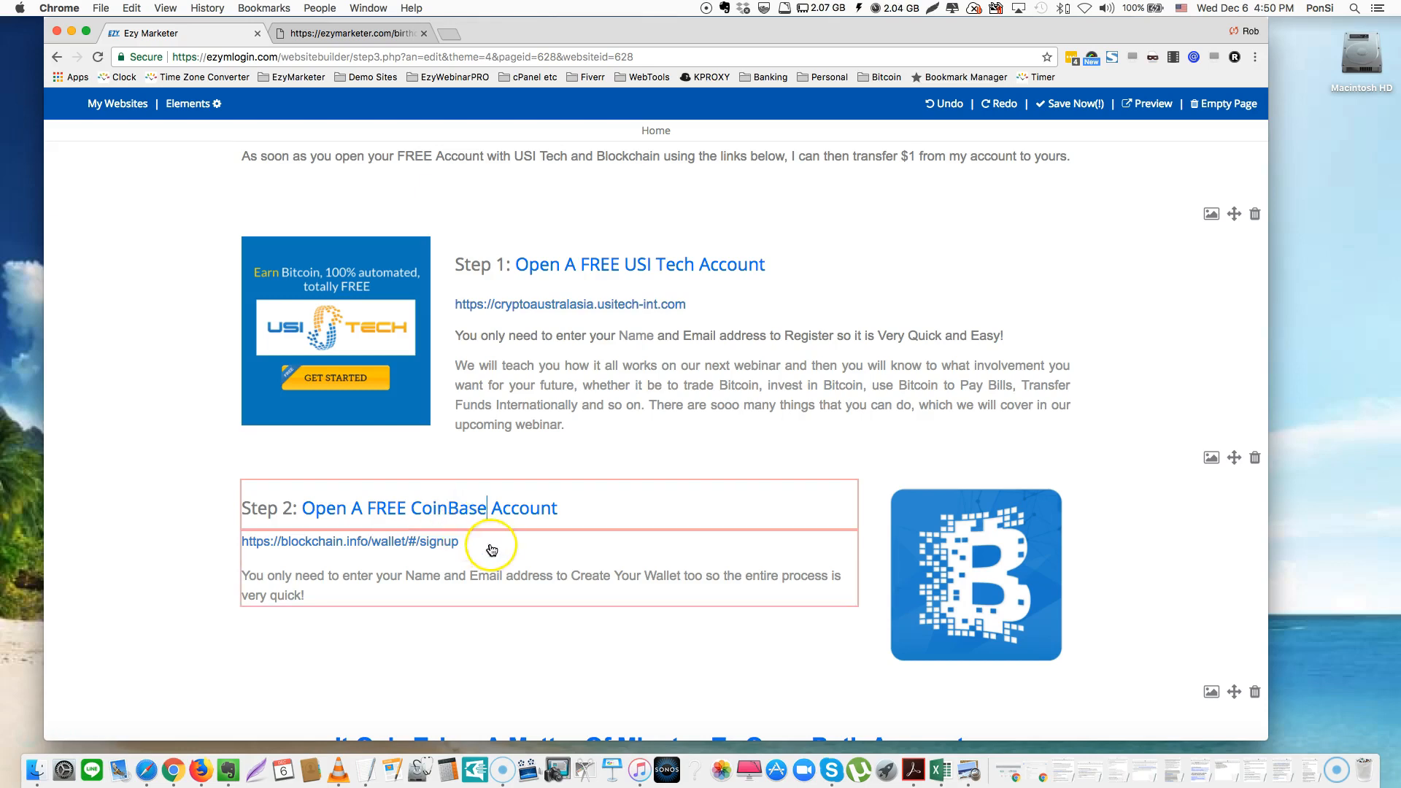
pyautogui.moveTo(494, 546); pyautogui.dragTo(222, 543)
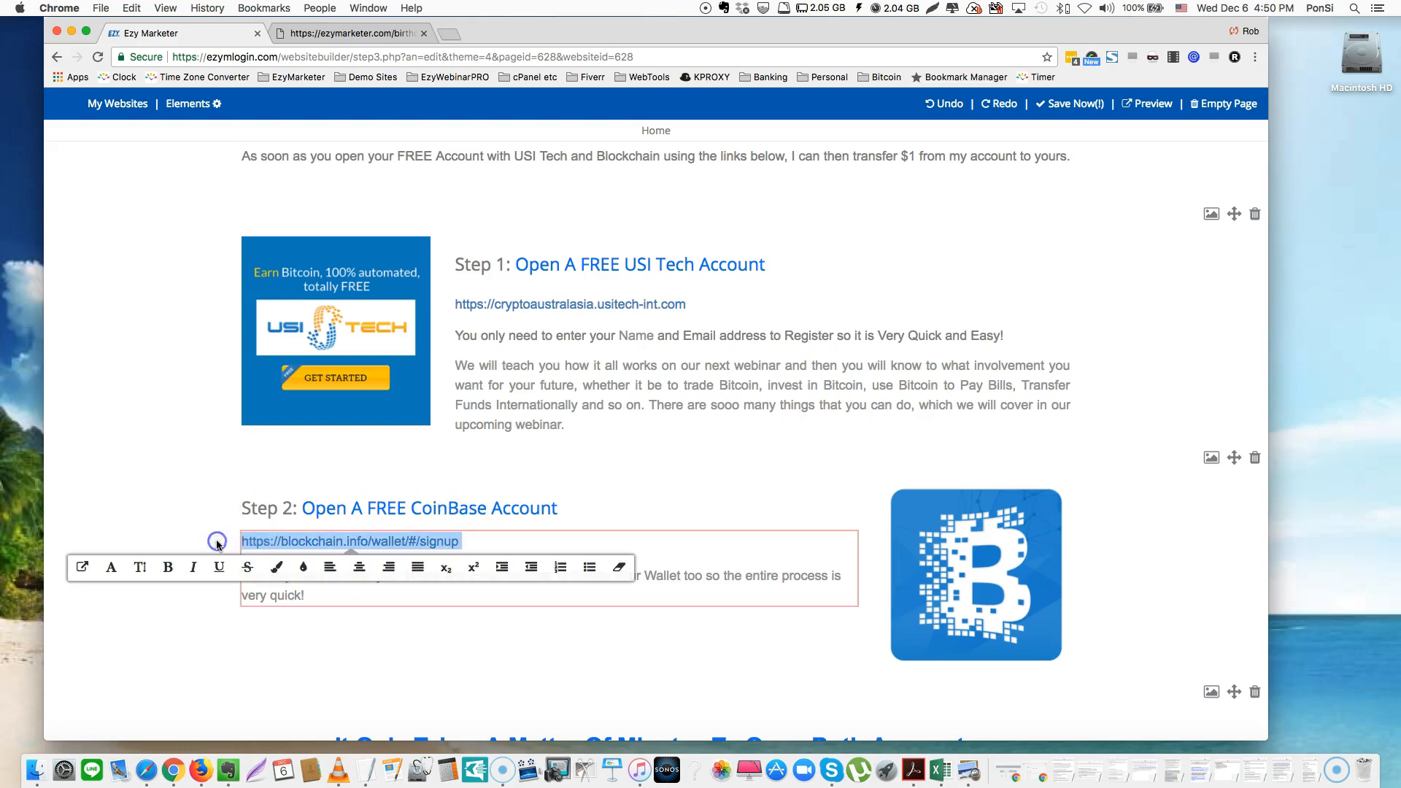
pyautogui.press('BackSpace')
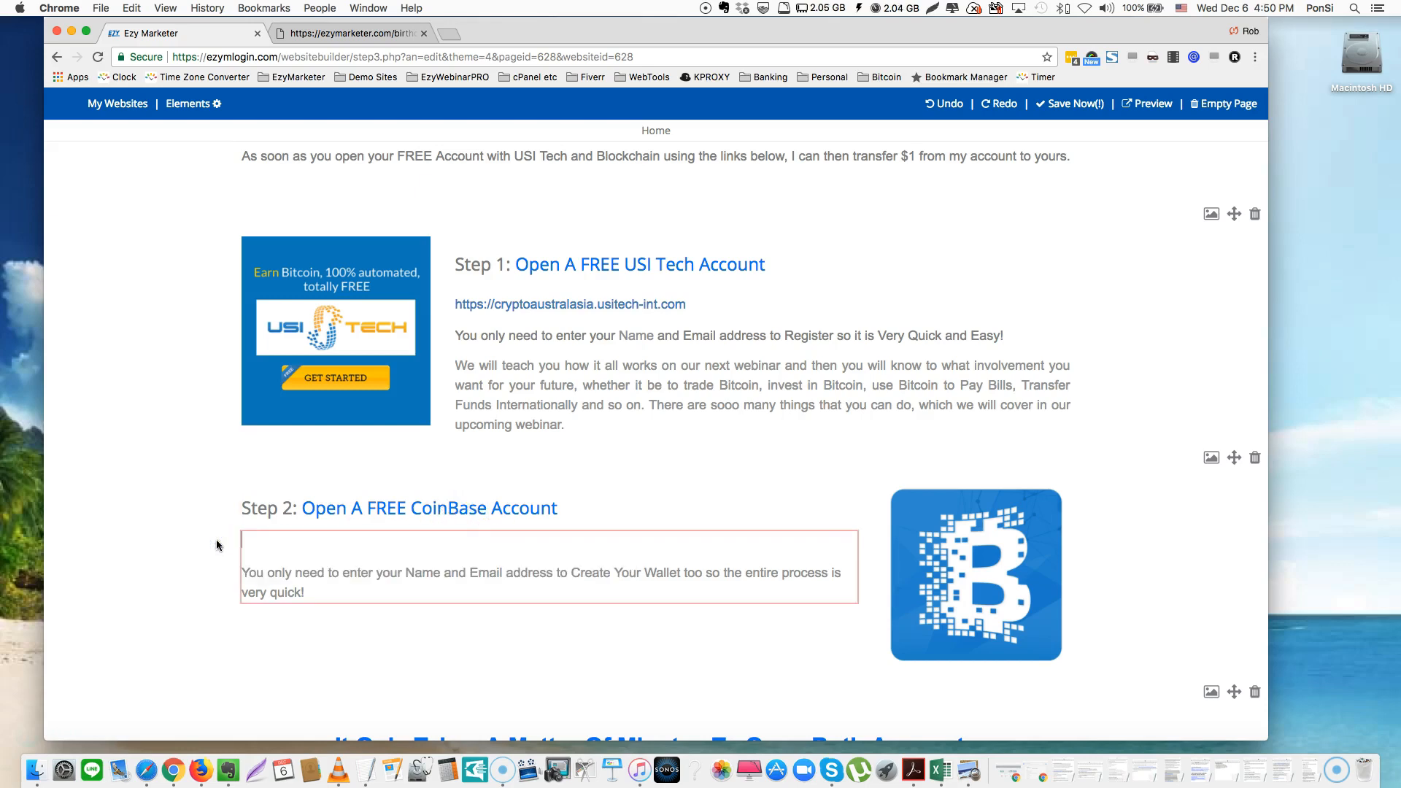
pyautogui.write('MARK: POyt')
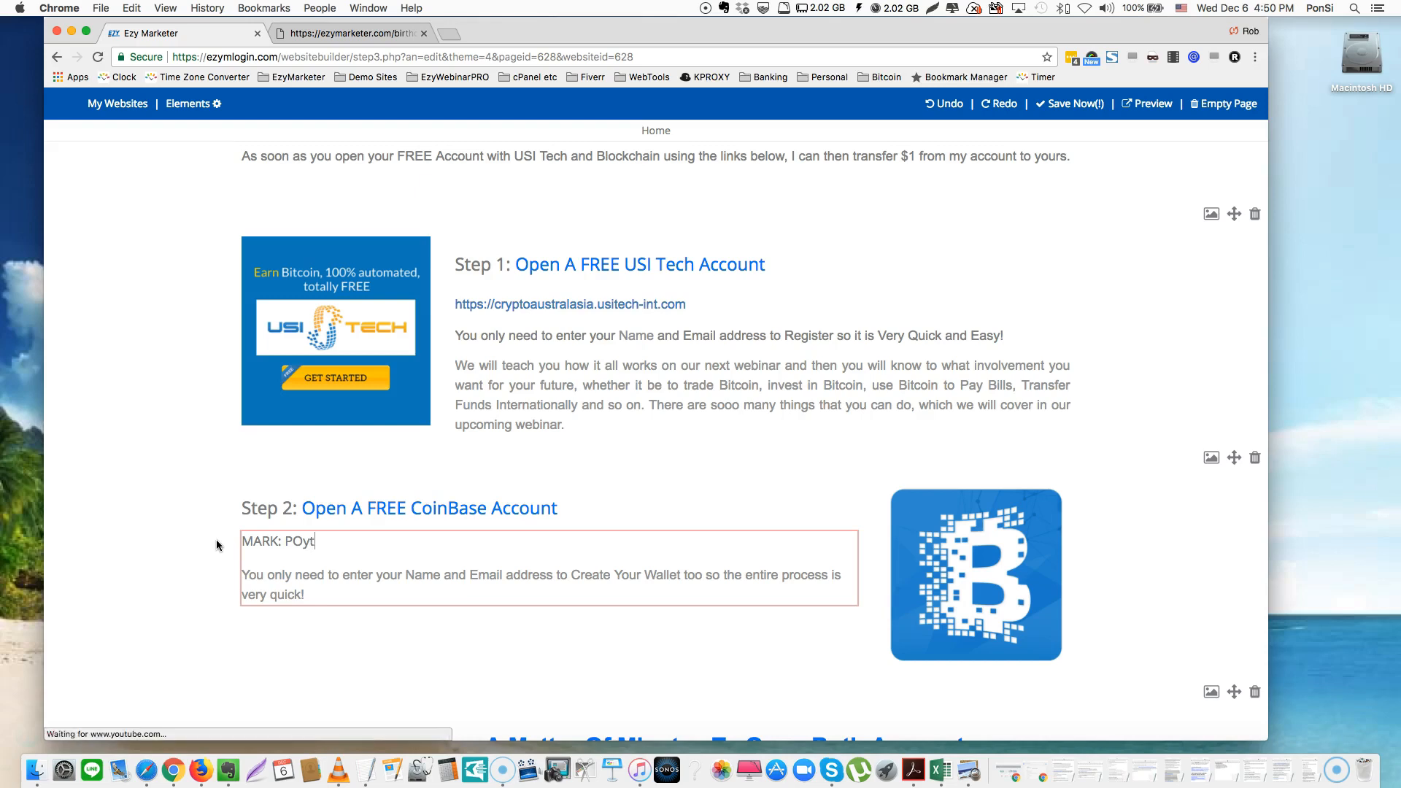
pyautogui.press('BackSpace')
pyautogui.write('yt')
pyautogui.press('BackSpace')
pyautogui.write('ut your Coin')
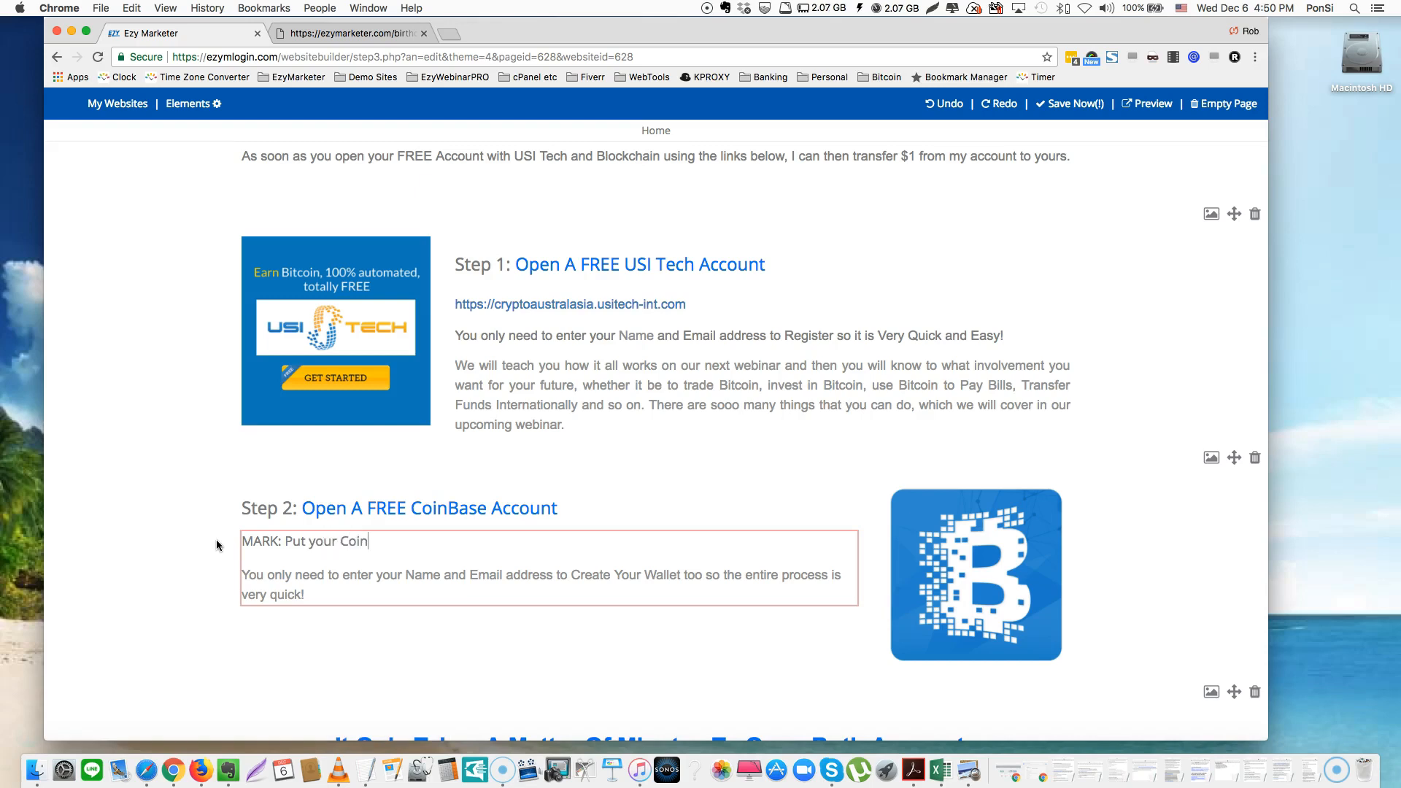
pyautogui.write('base Referal Link Here')
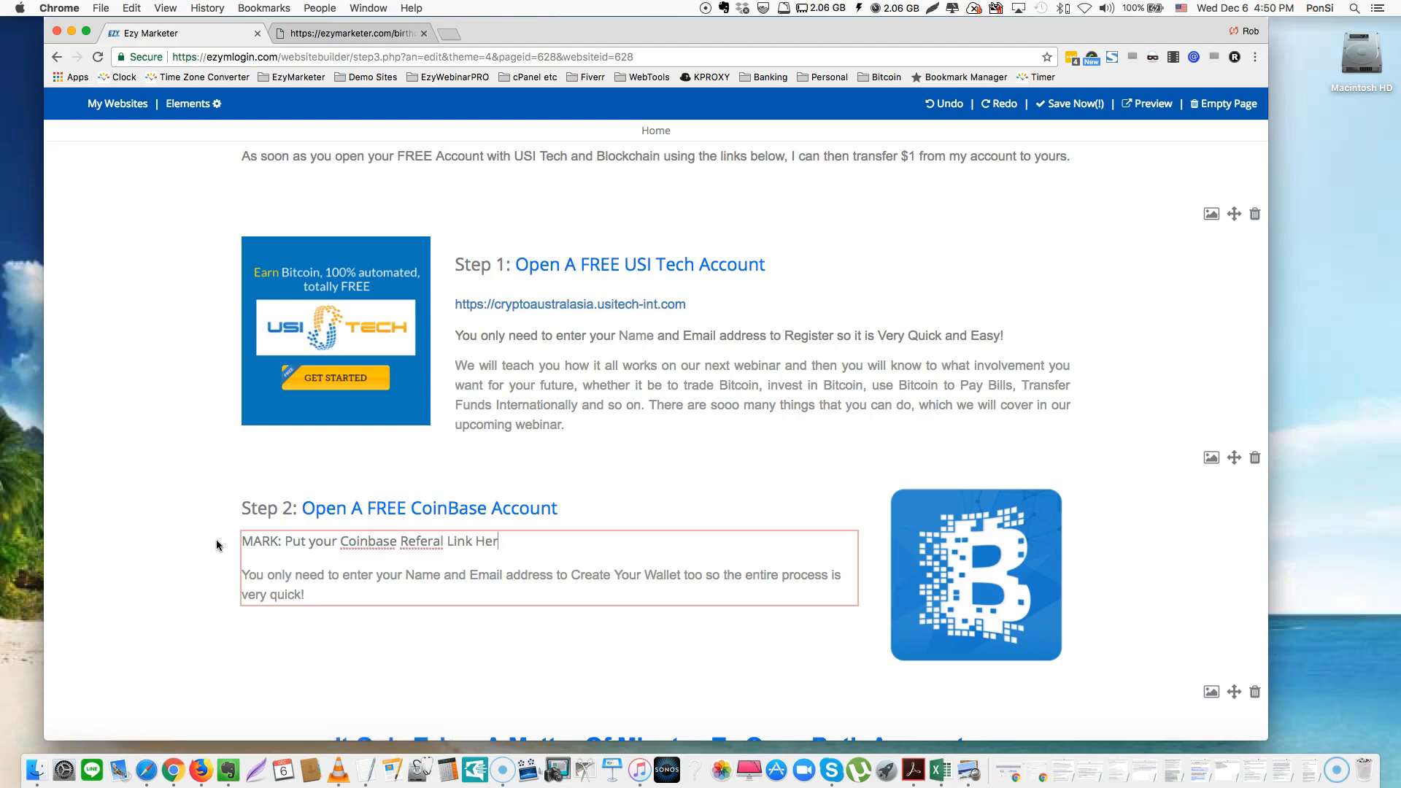
# Correct 'Referal' to 'Referral' and colour the MARK note red
pyautogui.rightClick(424, 541)
pyautogui.click(465, 473)
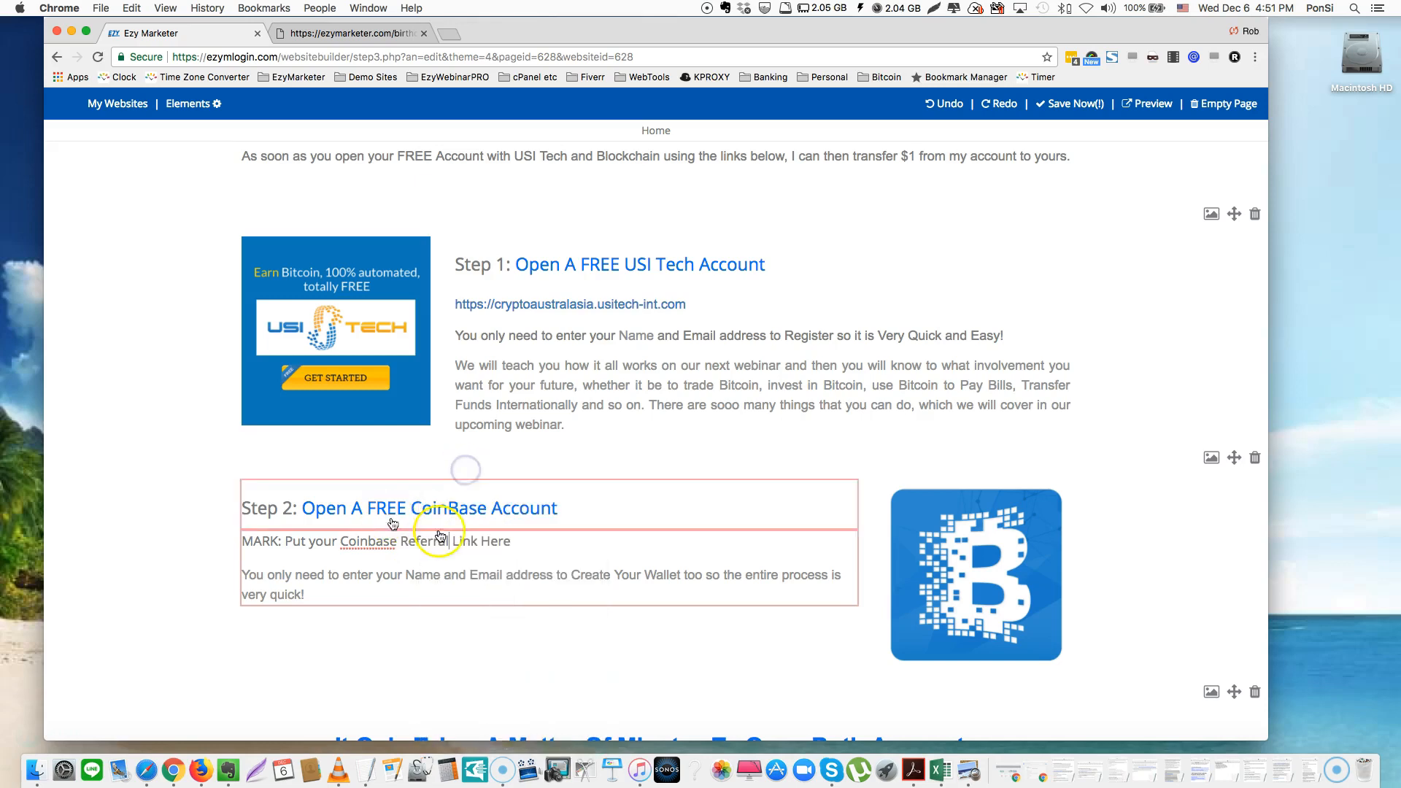
pyautogui.moveTo(532, 542); pyautogui.dragTo(227, 545)
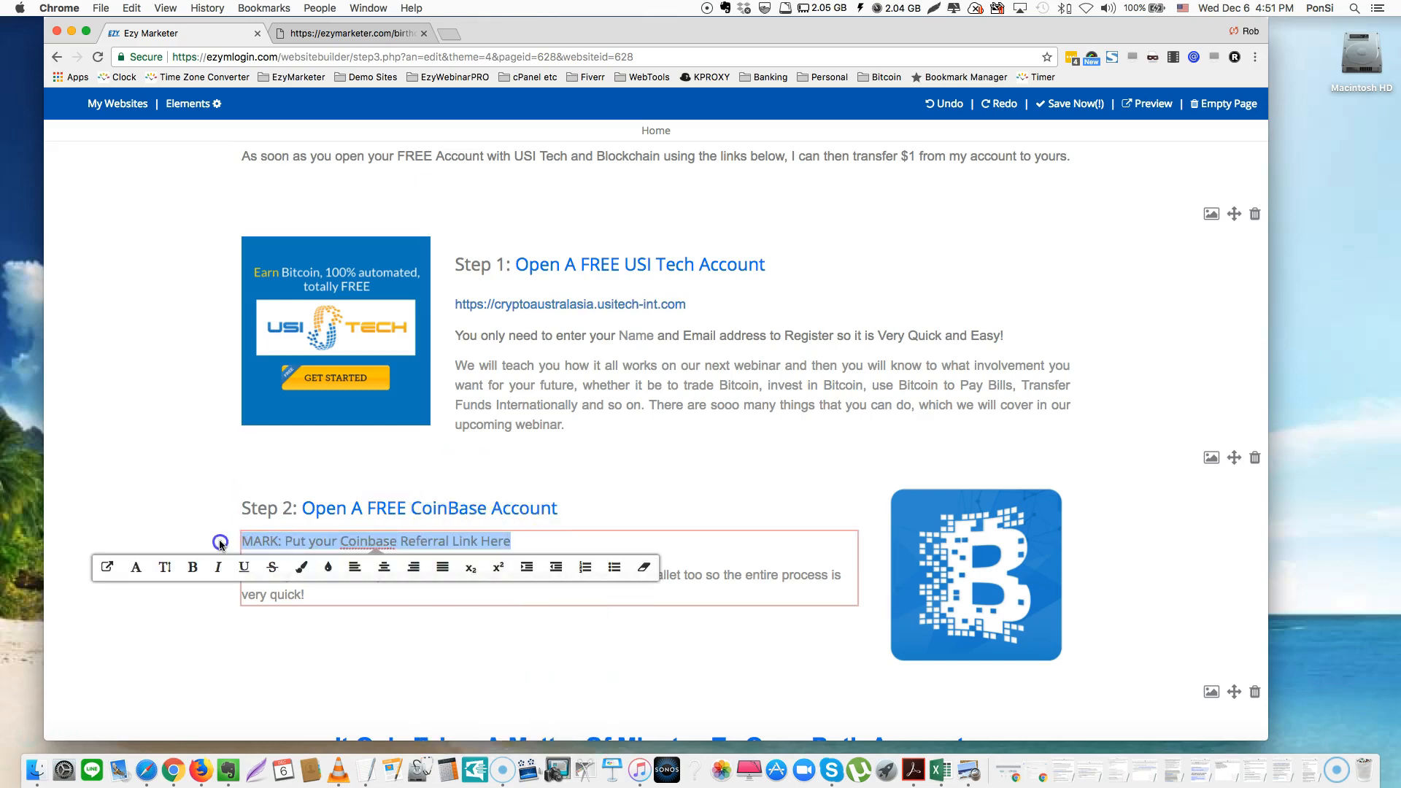
pyautogui.click(300, 572)
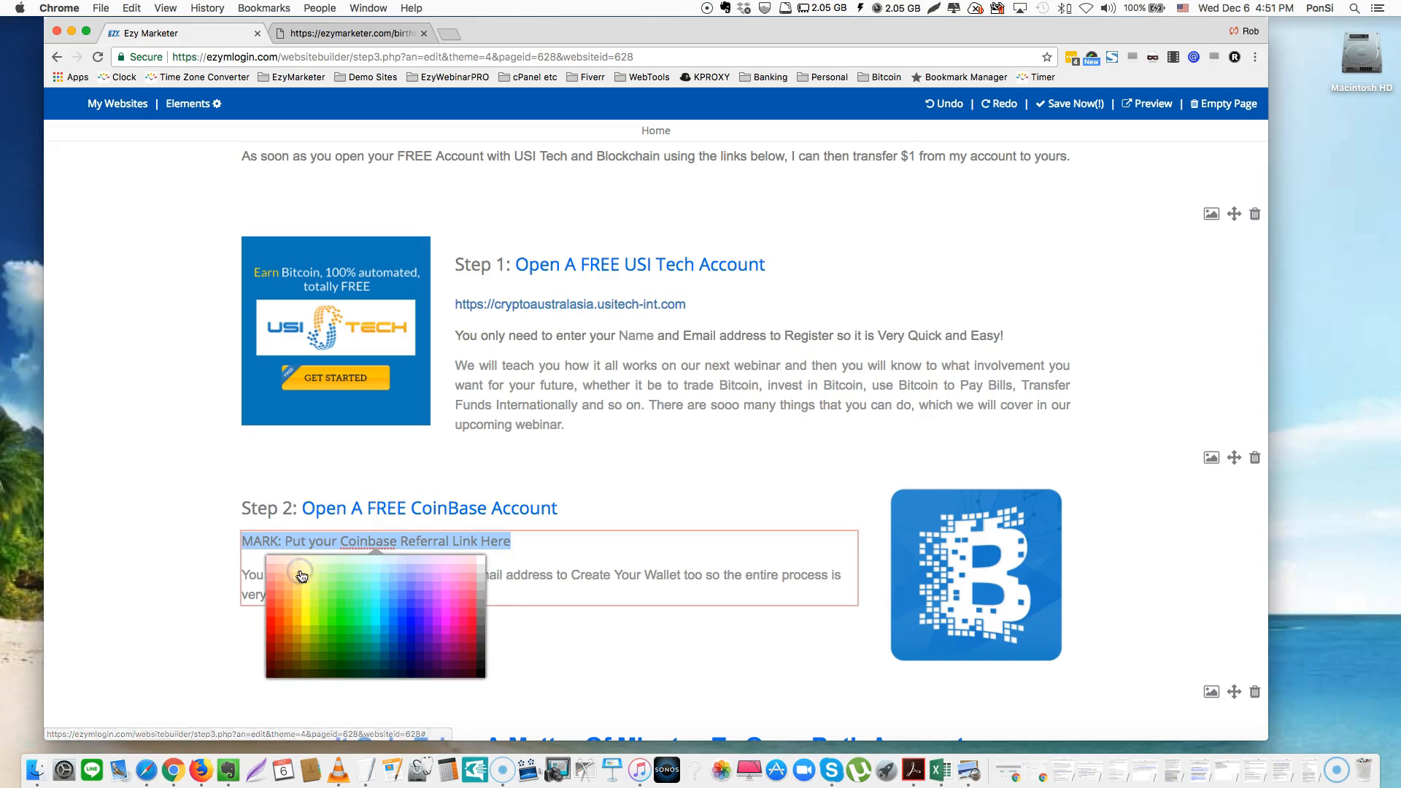
pyautogui.click(269, 625)
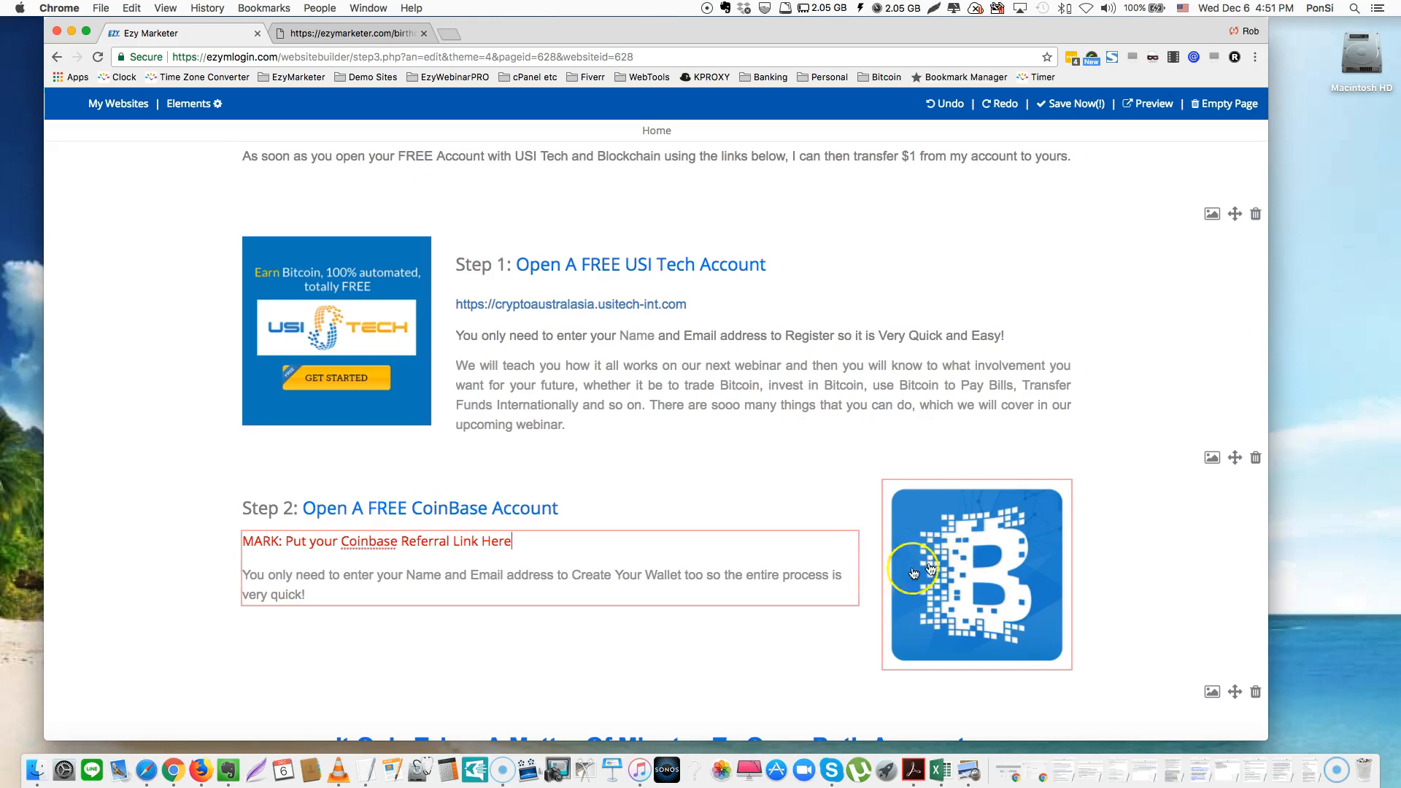
# Try font and centre alignment on the red note, leaving it unchanged and left-aligned
pyautogui.moveTo(511, 541); pyautogui.dragTo(218, 535)
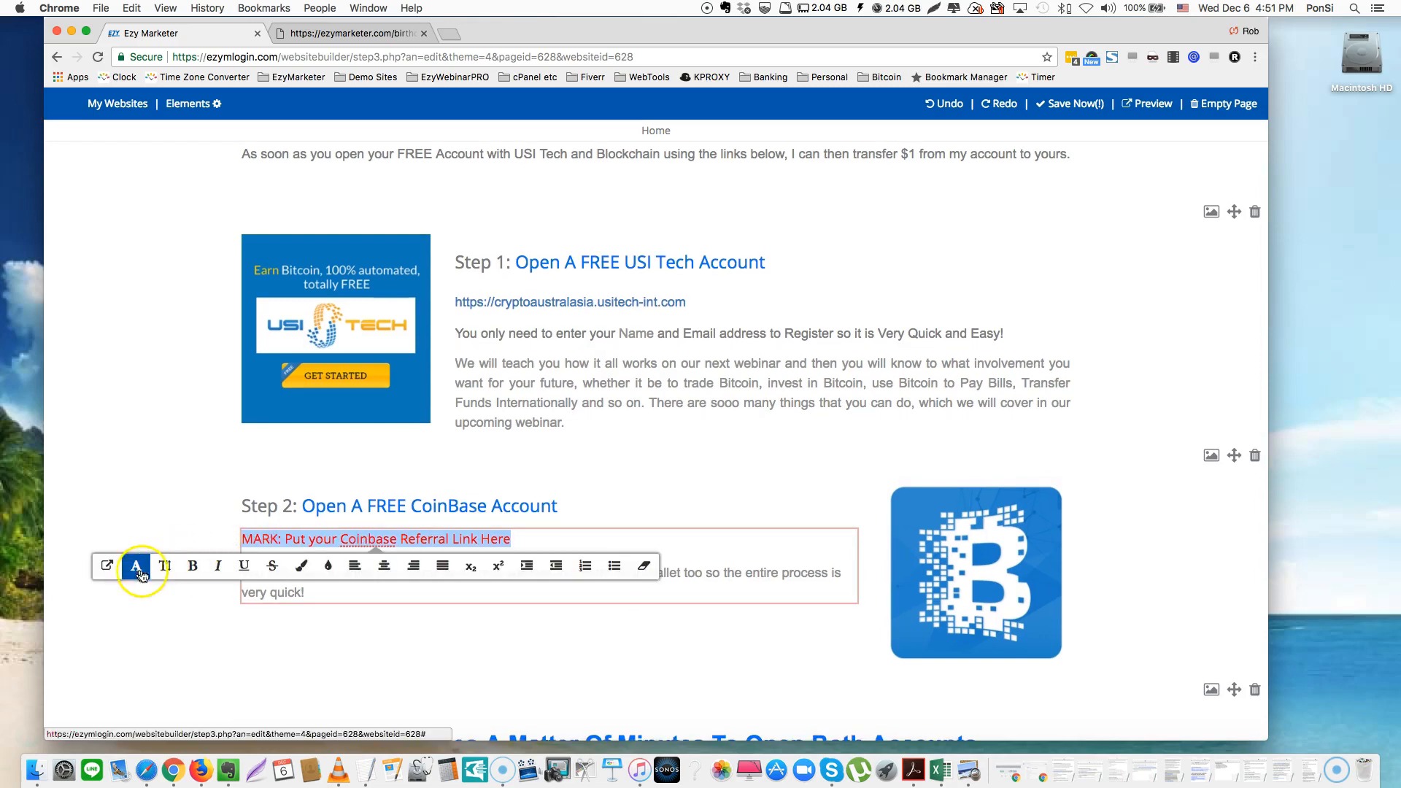
pyautogui.click(165, 570)
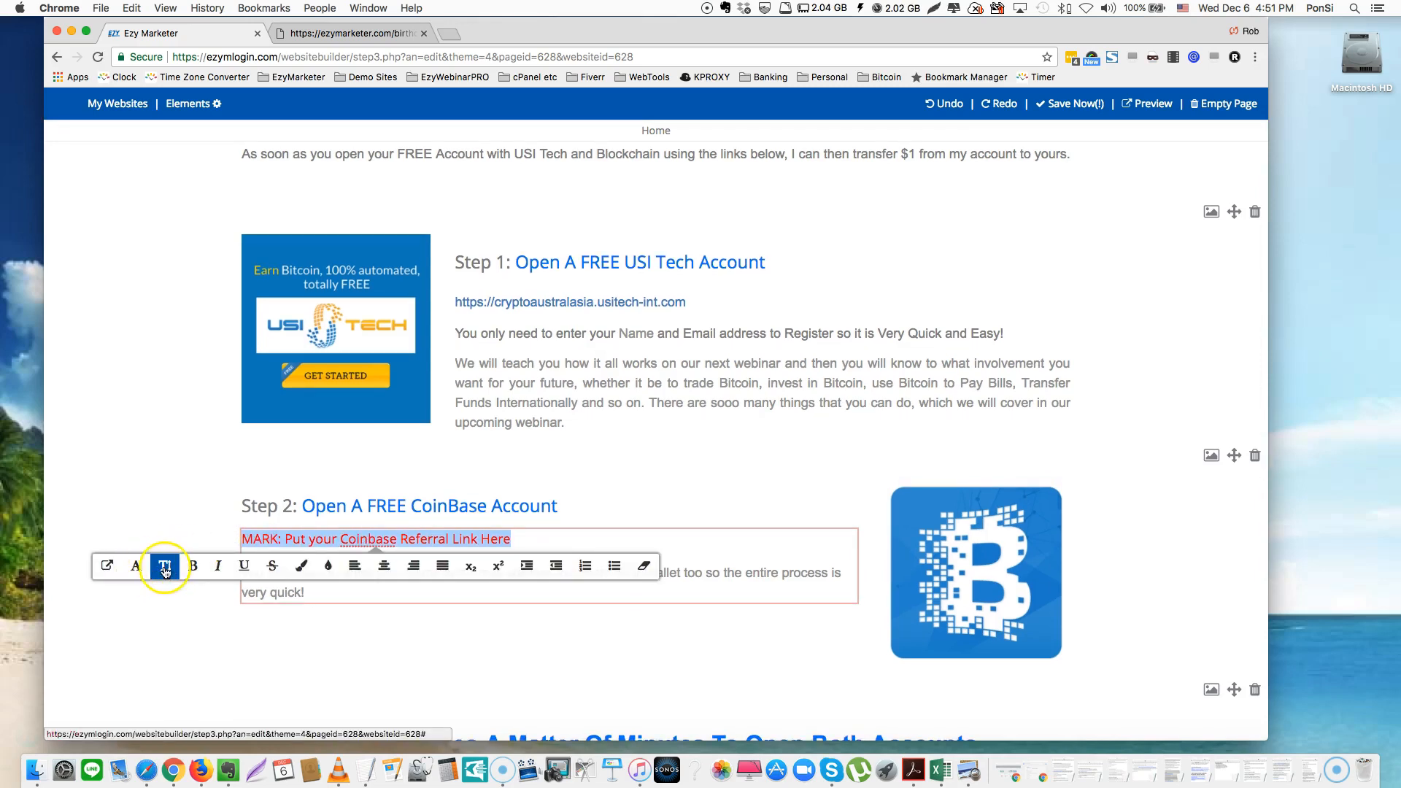
pyautogui.click(136, 569)
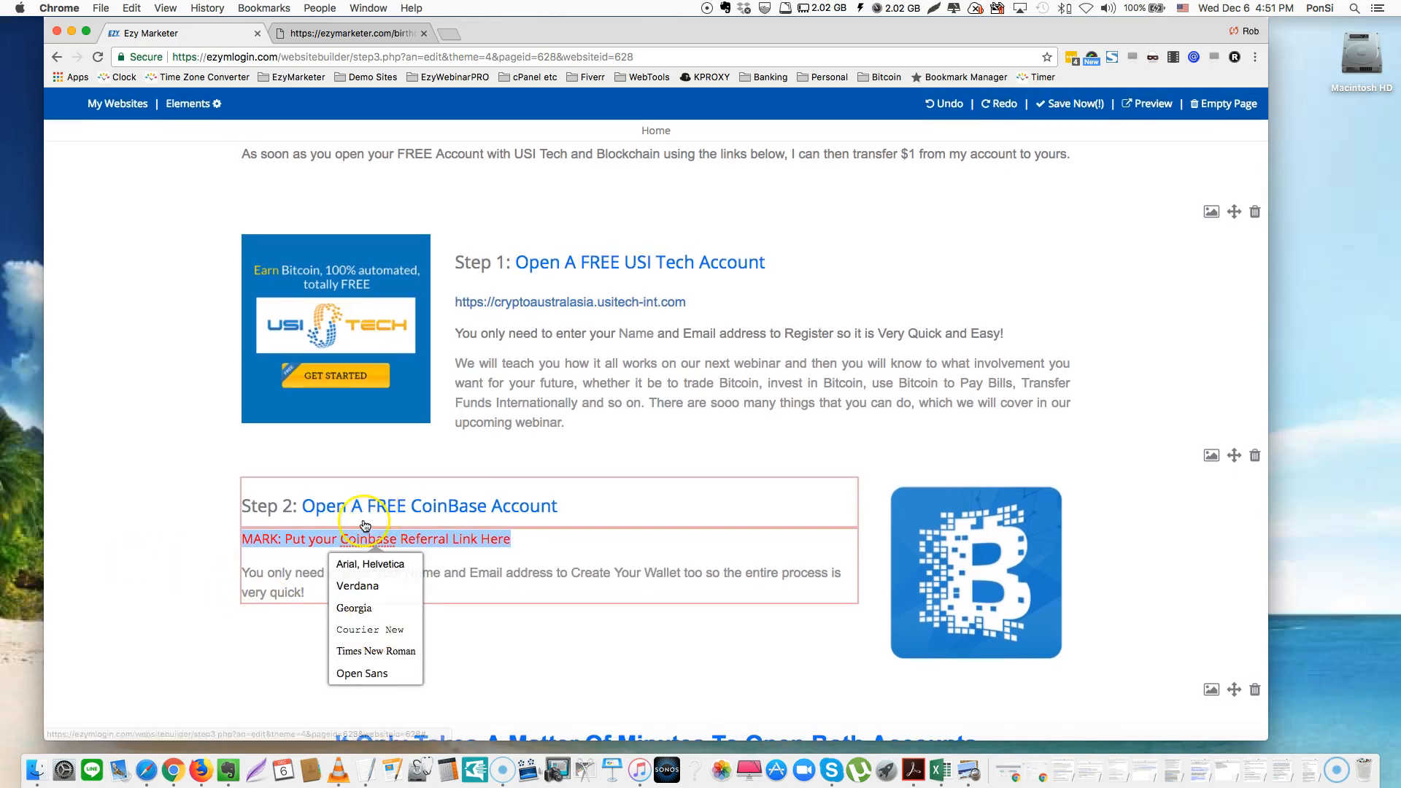
pyautogui.click(523, 664)
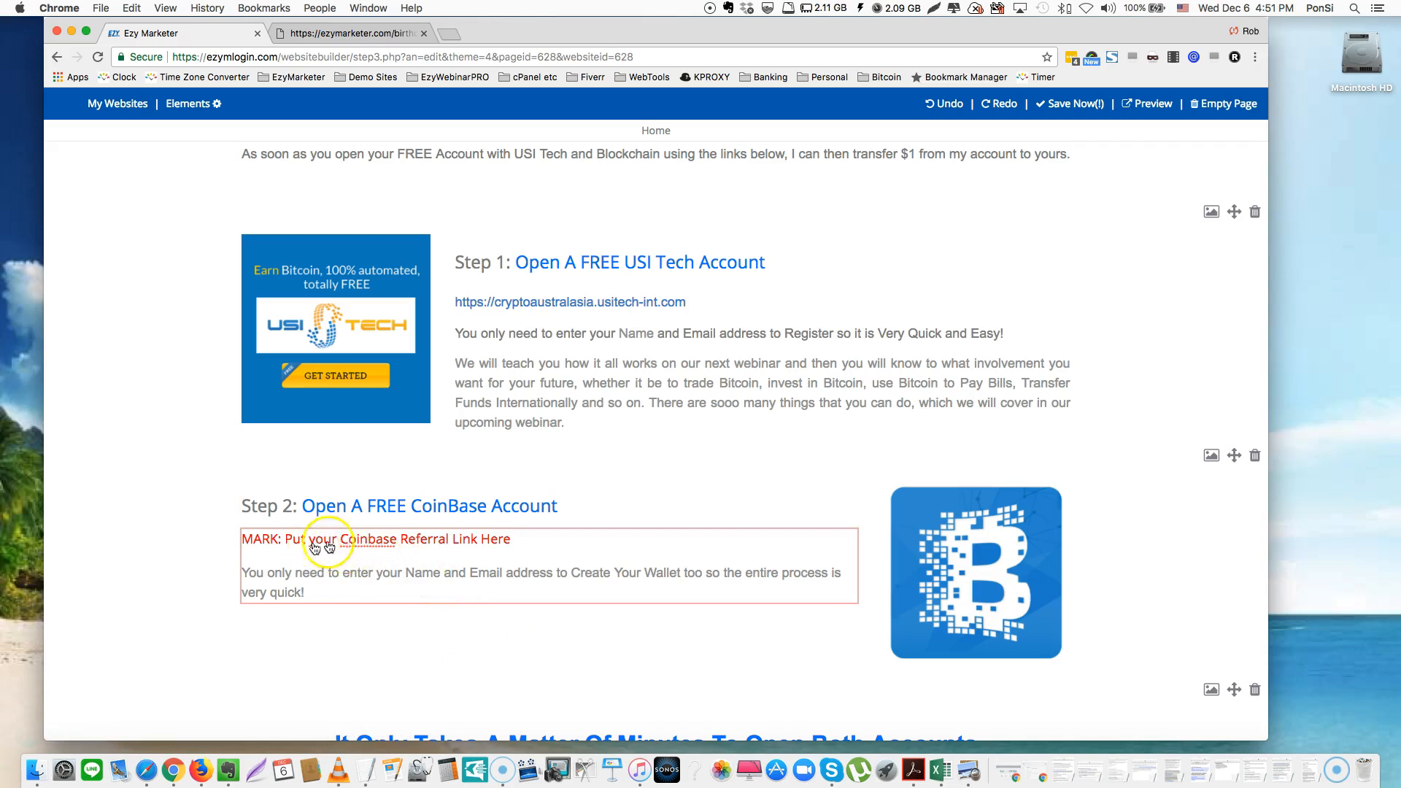
pyautogui.tripleClick(354, 540)
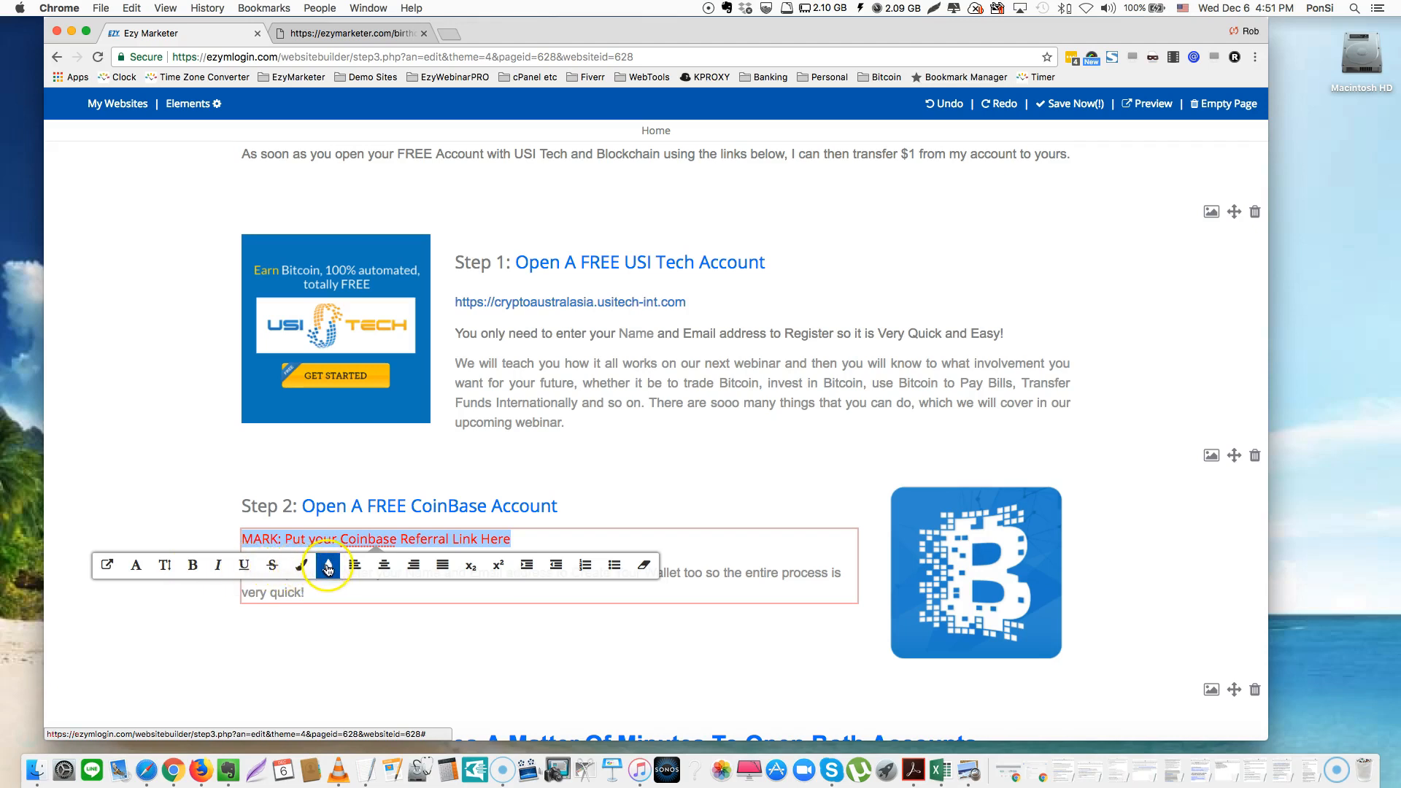
pyautogui.click(384, 566)
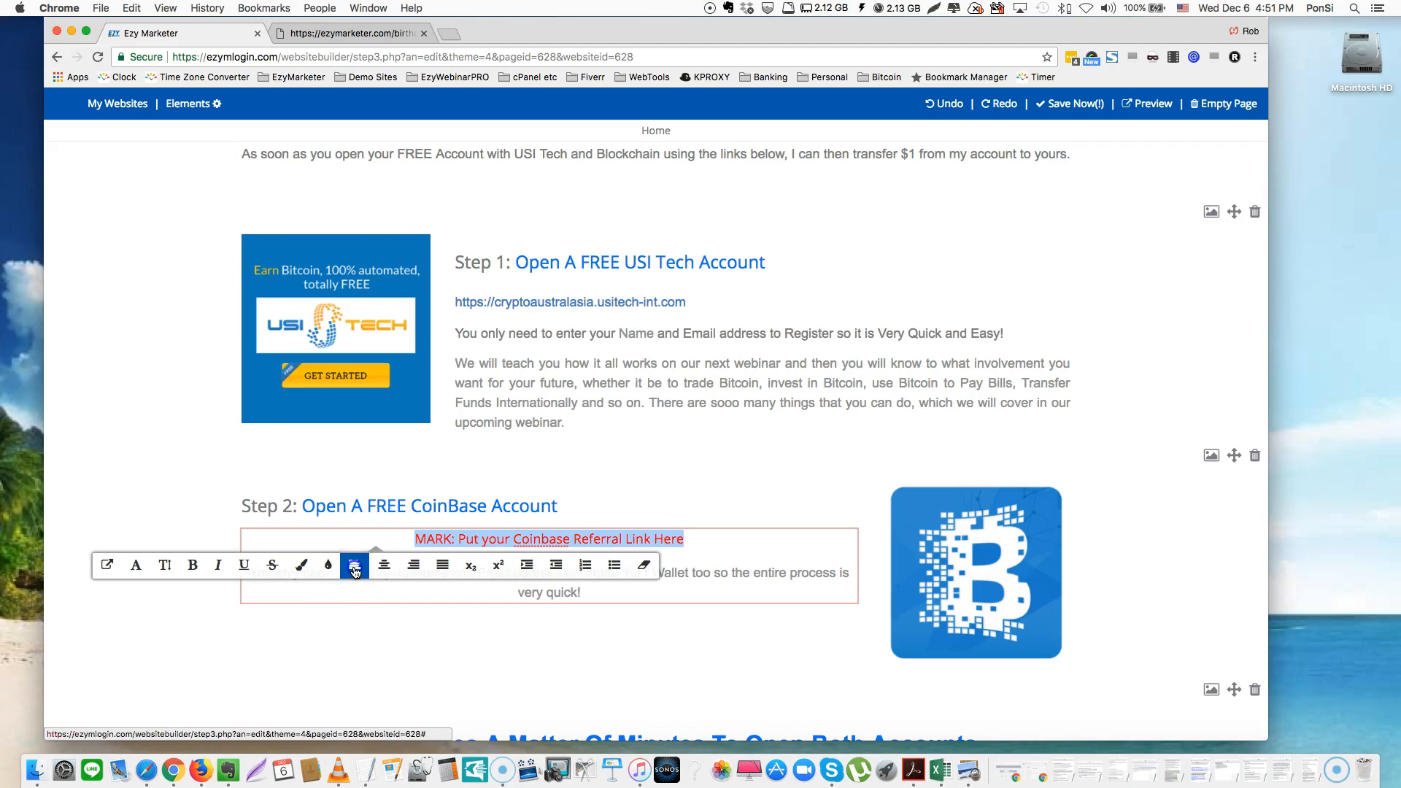
pyautogui.click(354, 566)
pyautogui.click(443, 648)
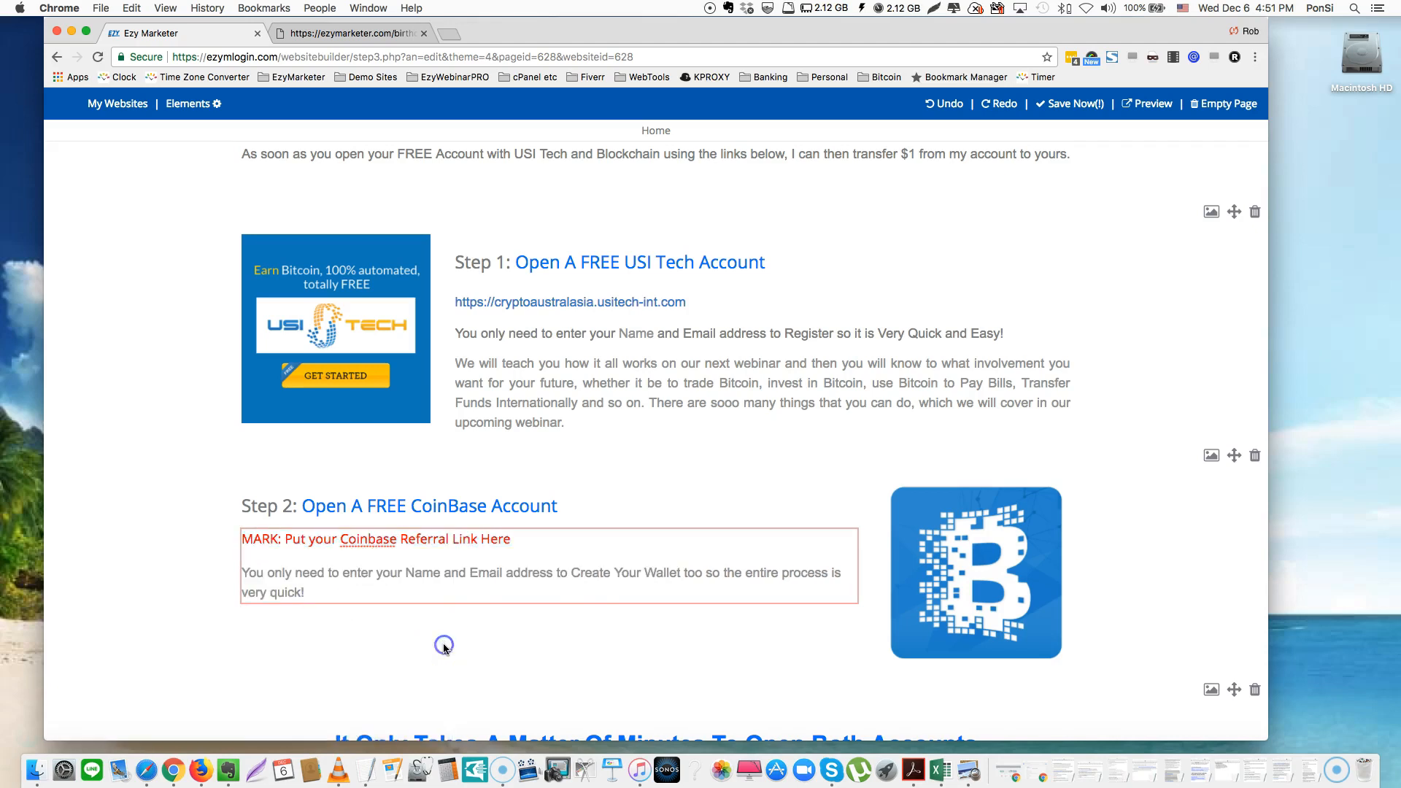
# Open the Step 2 Bitcoin image's Detail Editor settings and start a new browser tab
pyautogui.click(969, 562)
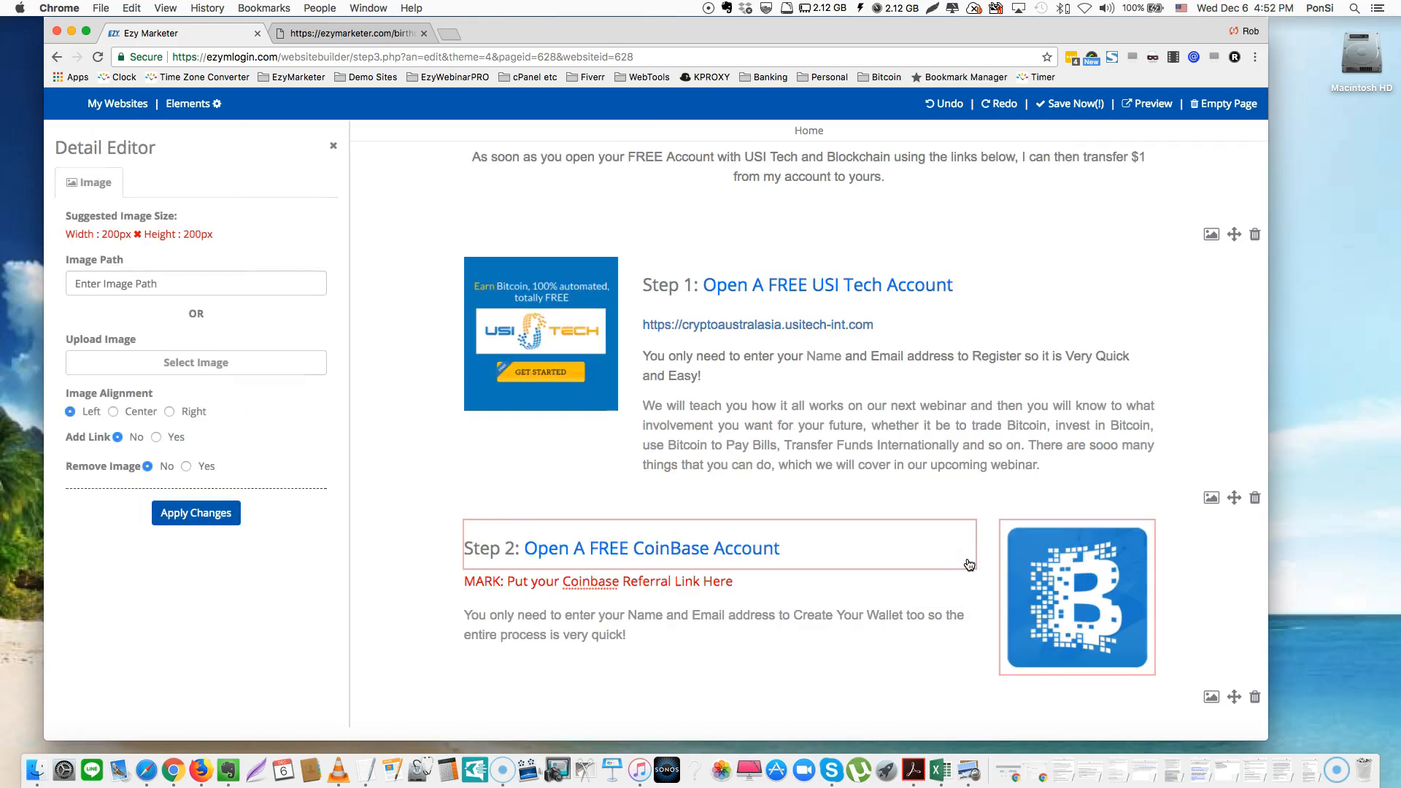
pyautogui.click(449, 33)
# Search Google Images for 'coinbase logo' and enlarge the blue square logo
pyautogui.click(591, 305)
pyautogui.write('coinb')
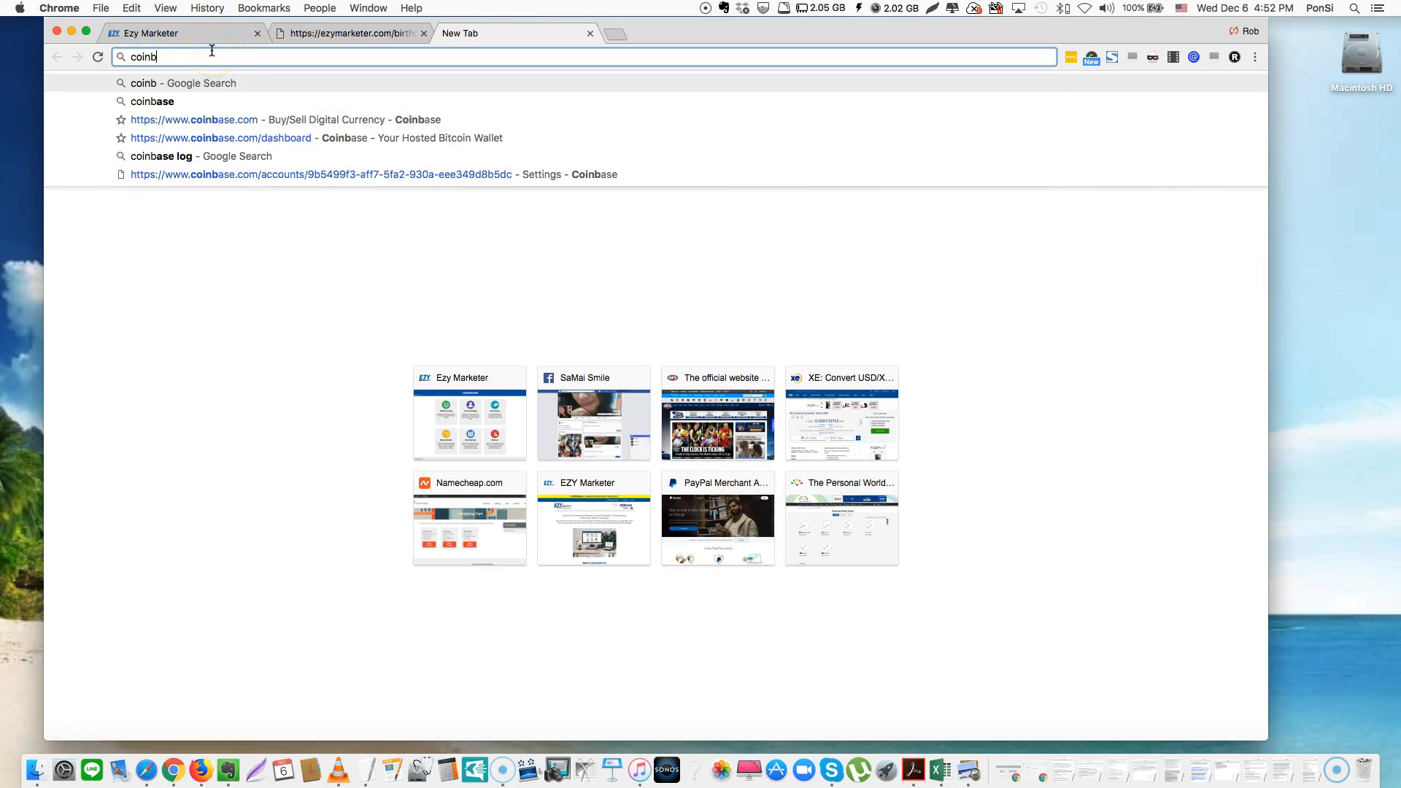
pyautogui.write('ase logo')
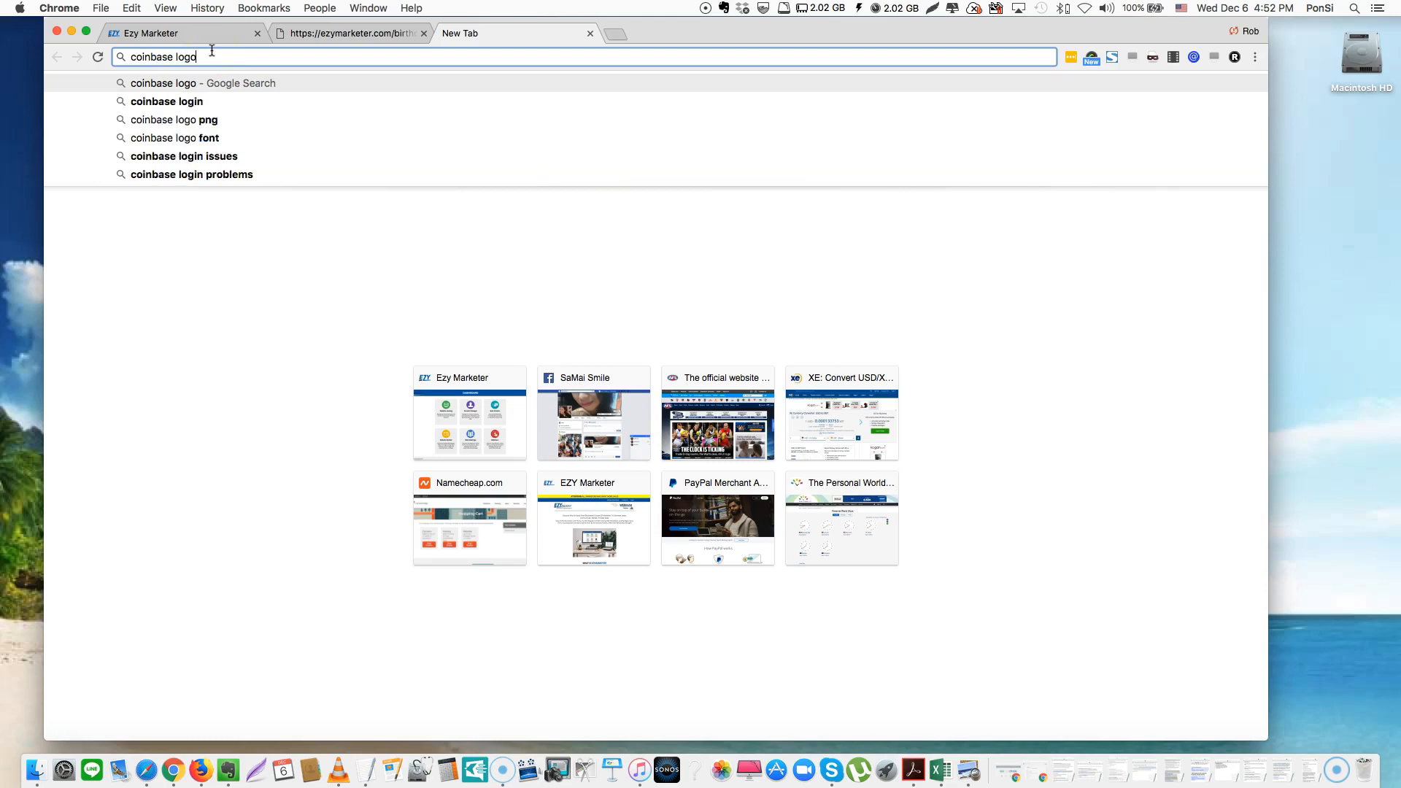
pyautogui.press('Return')
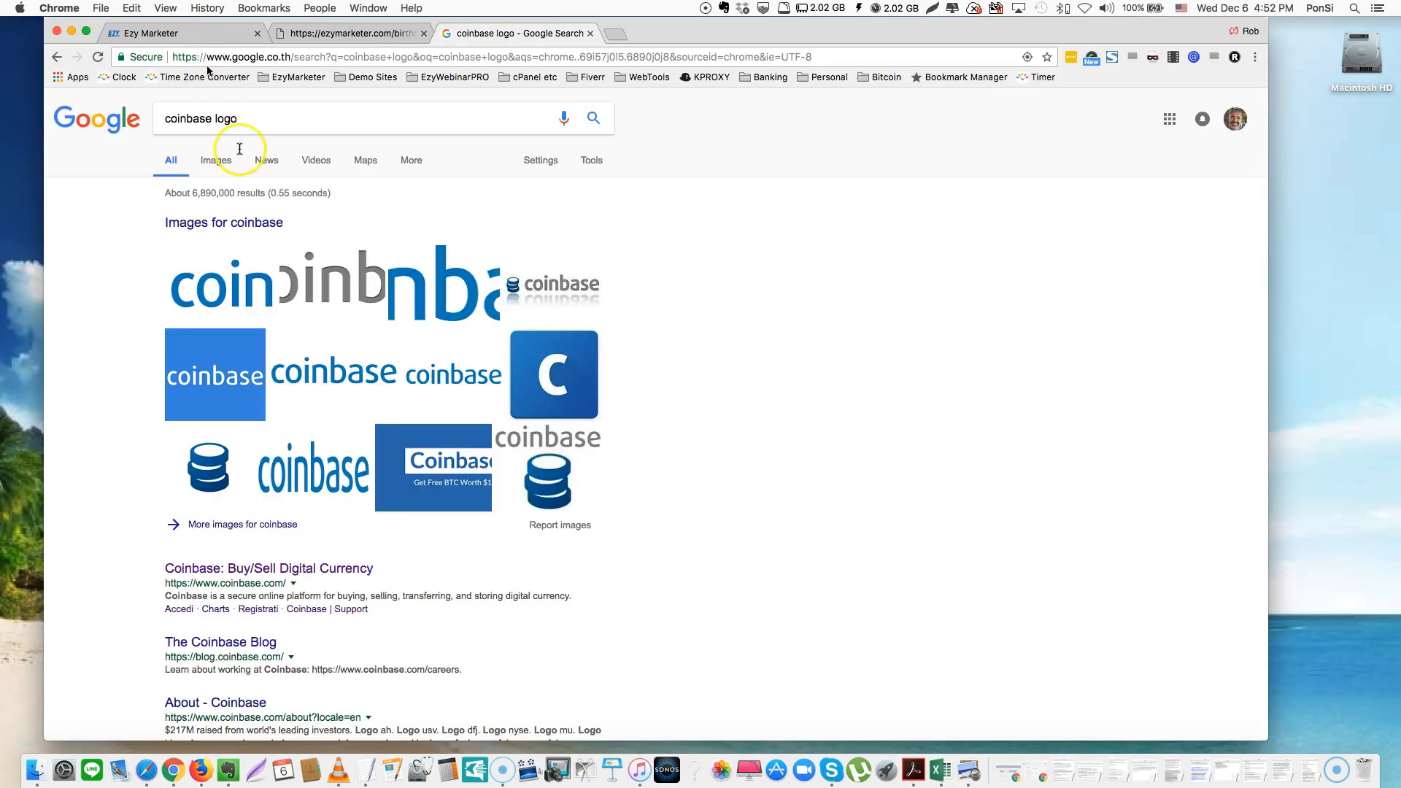
pyautogui.click(235, 374)
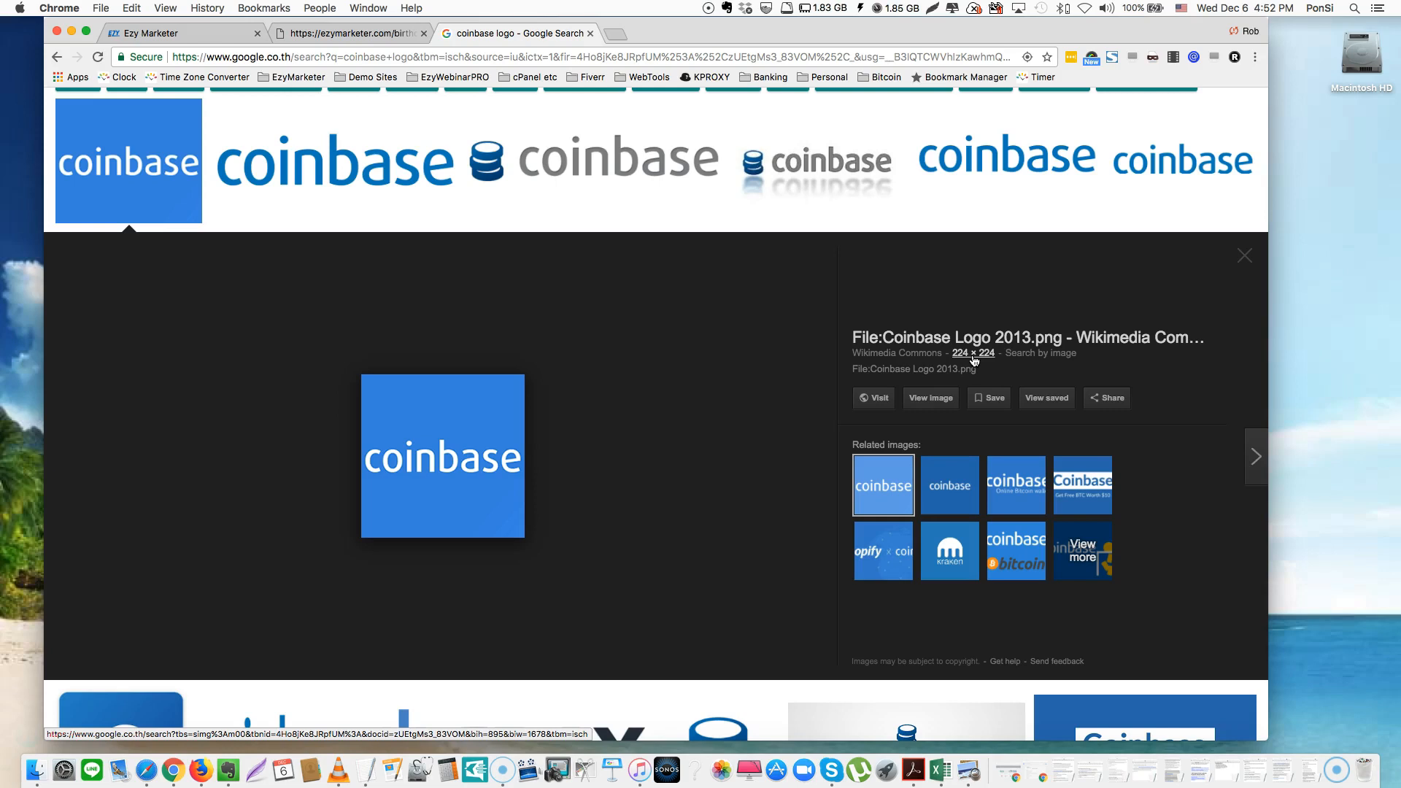
# Save the blue logo as Coinbase.png in the Bitcoin > Testimonials folder
pyautogui.rightClick(425, 449)
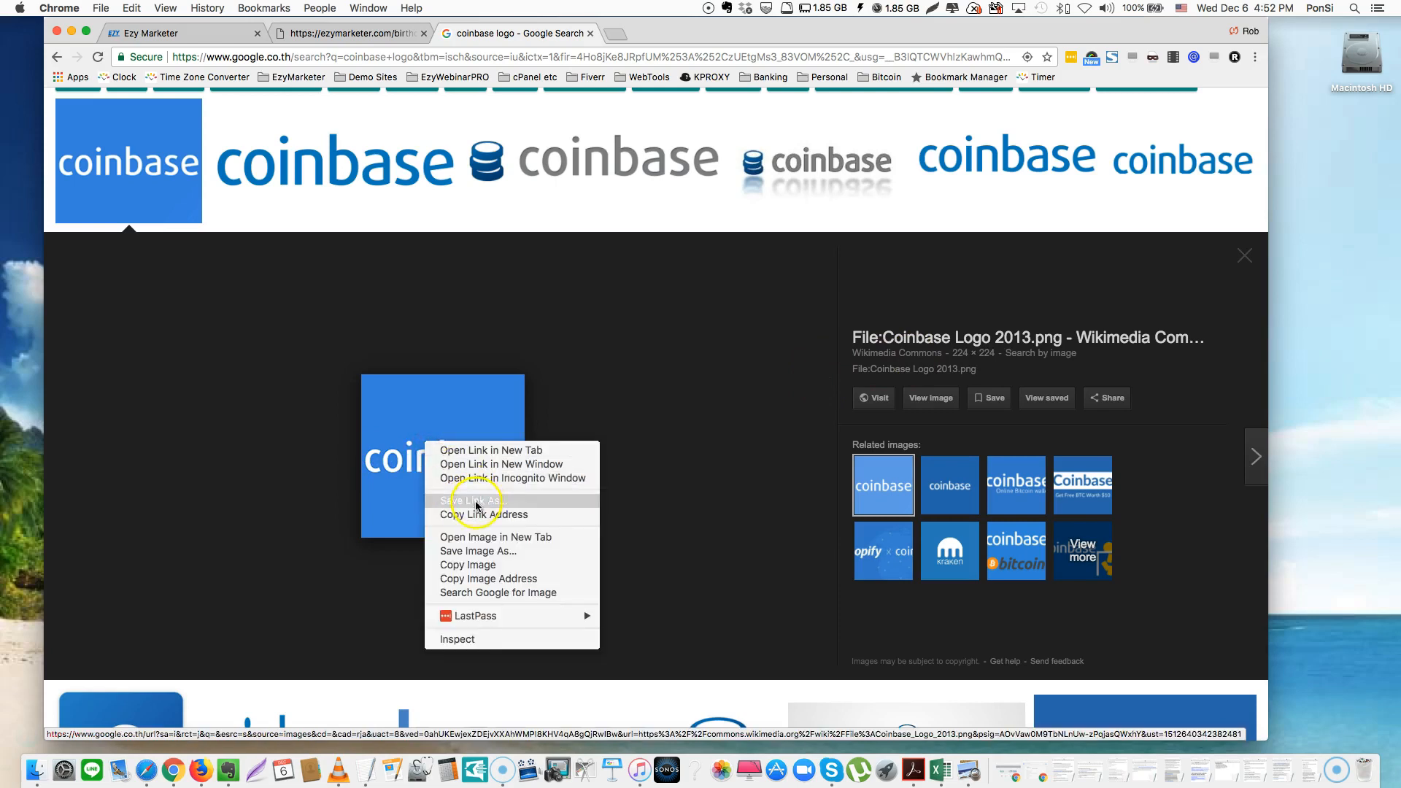
pyautogui.click(476, 551)
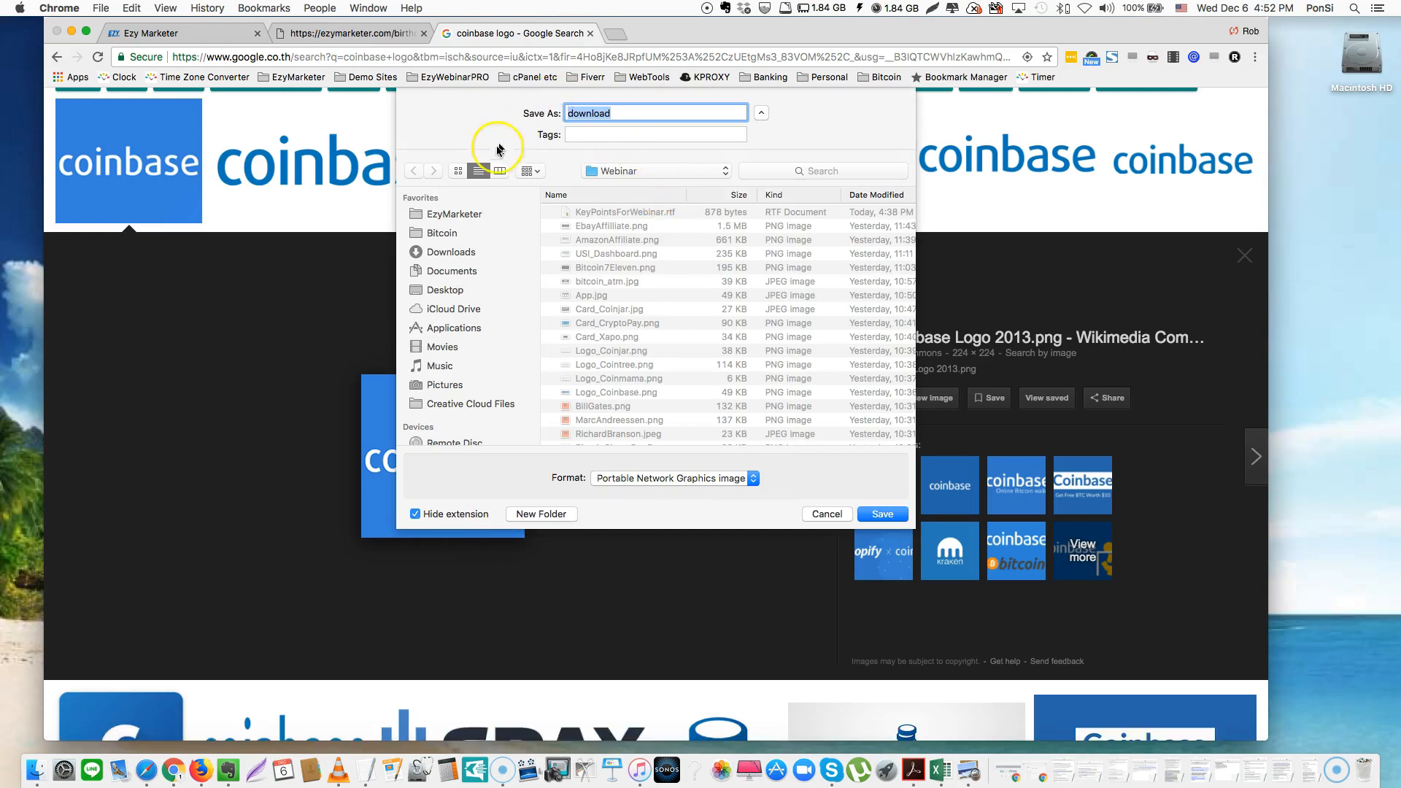
pyautogui.click(444, 233)
pyautogui.doubleClick(606, 225)
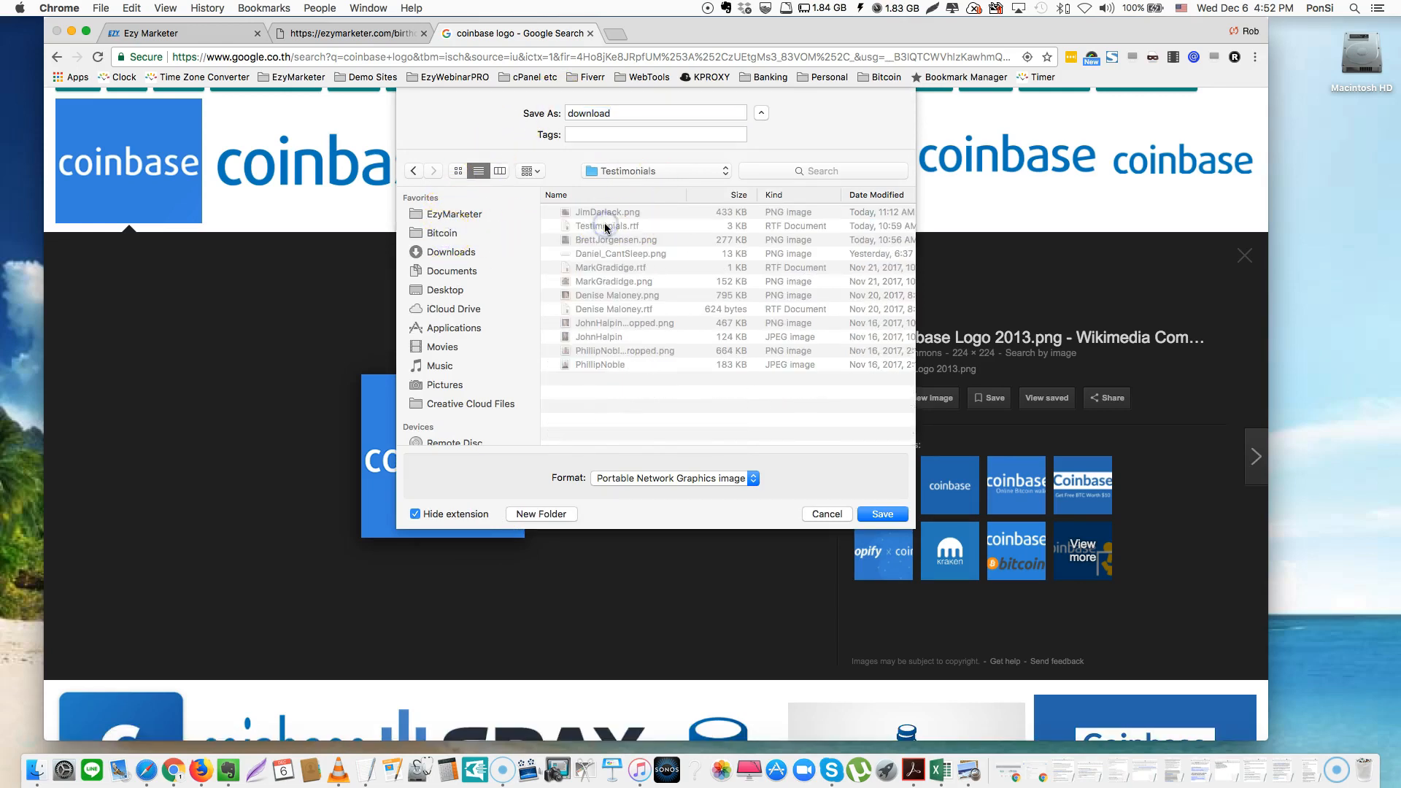
pyautogui.doubleClick(619, 113)
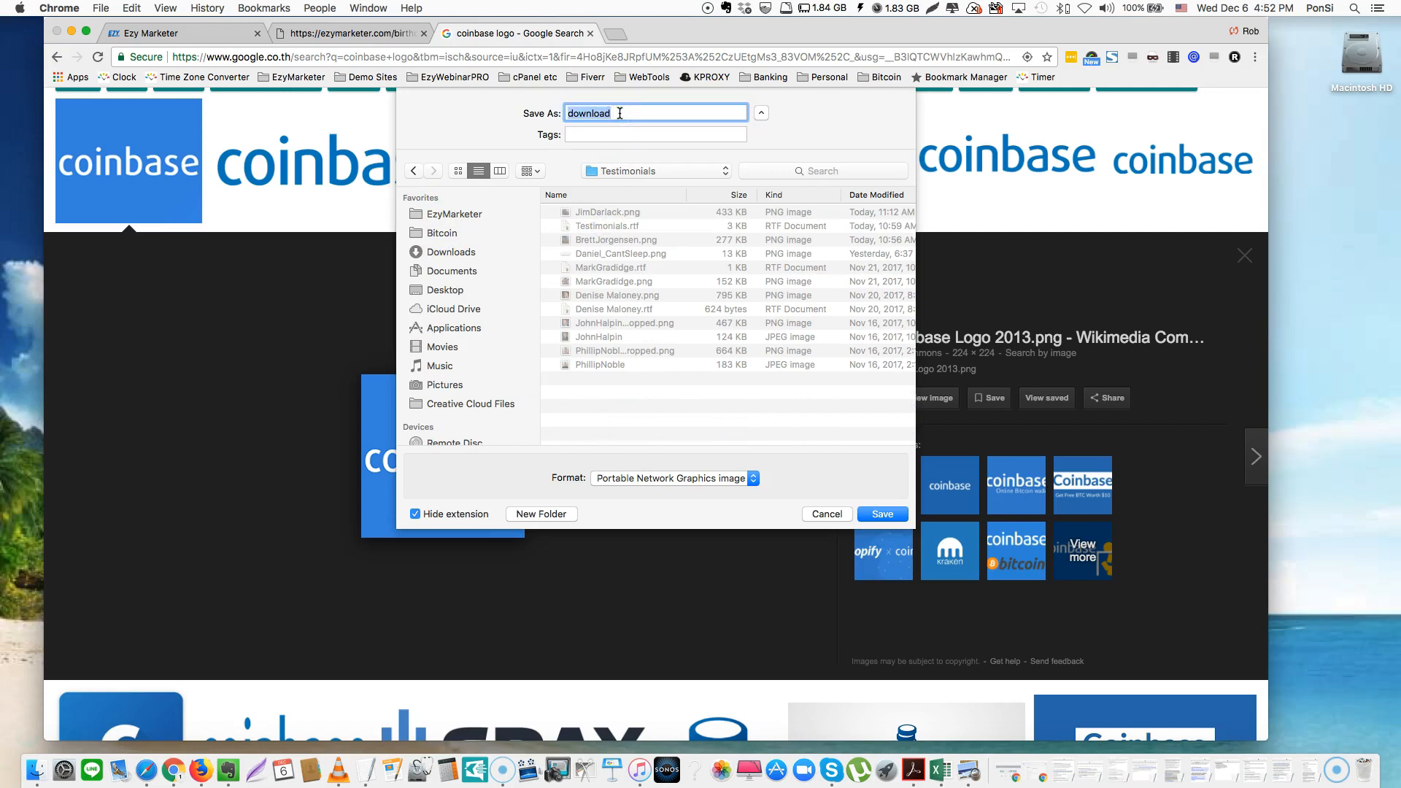
pyautogui.write('Coinbase')
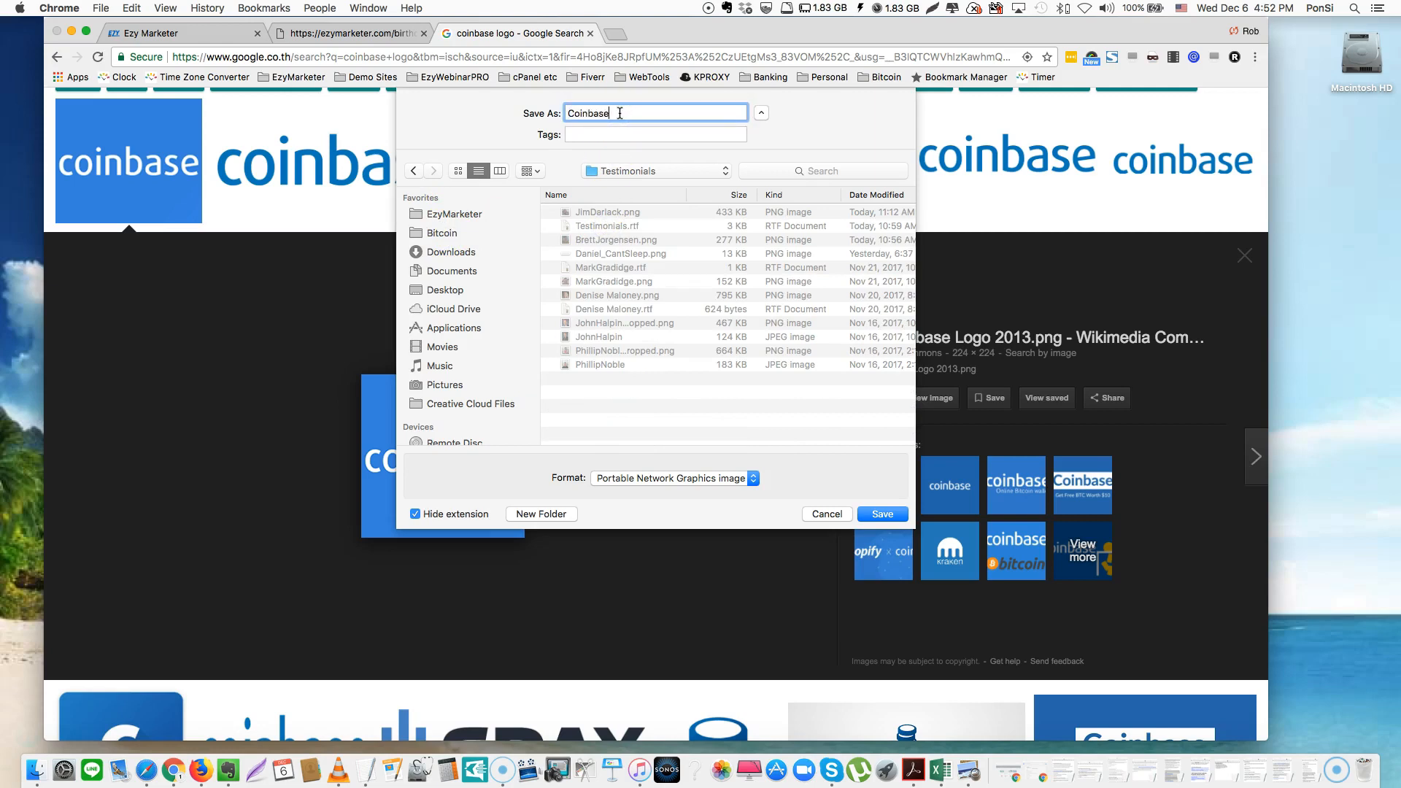
pyautogui.click(882, 514)
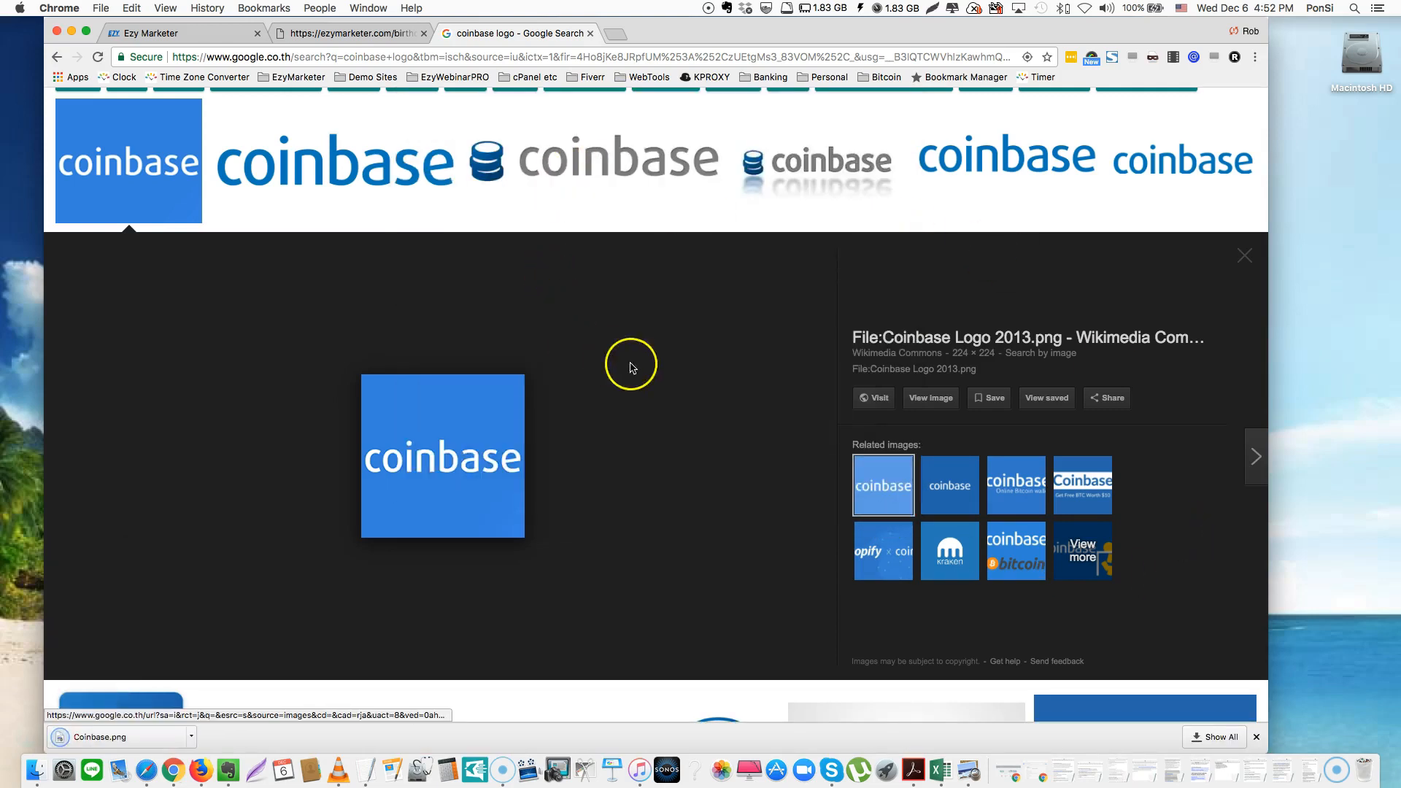
pyautogui.click(340, 34)
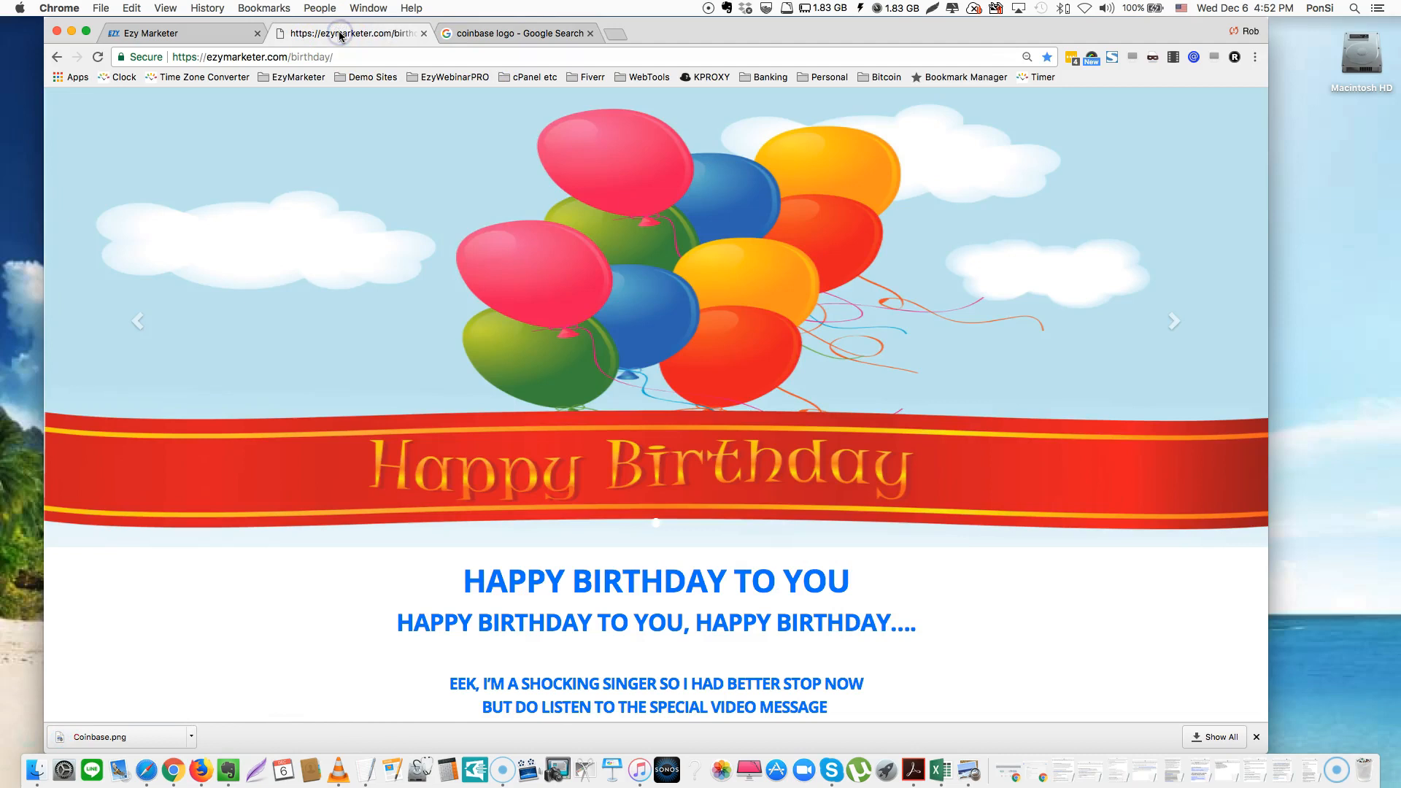
# Swap the Step 2 Bitcoin picture for Coinbase.png and apply the change
pyautogui.click(223, 33)
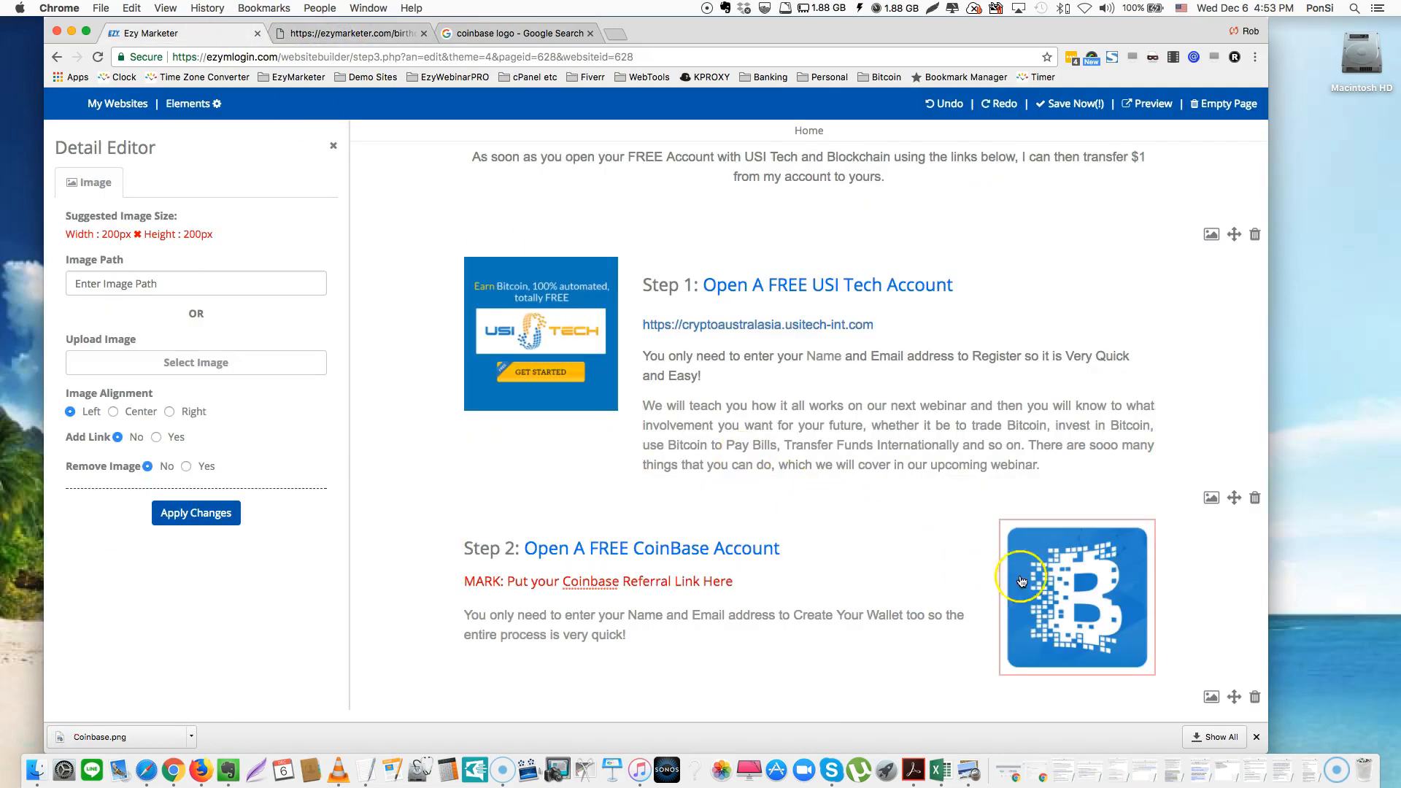
pyautogui.click(183, 364)
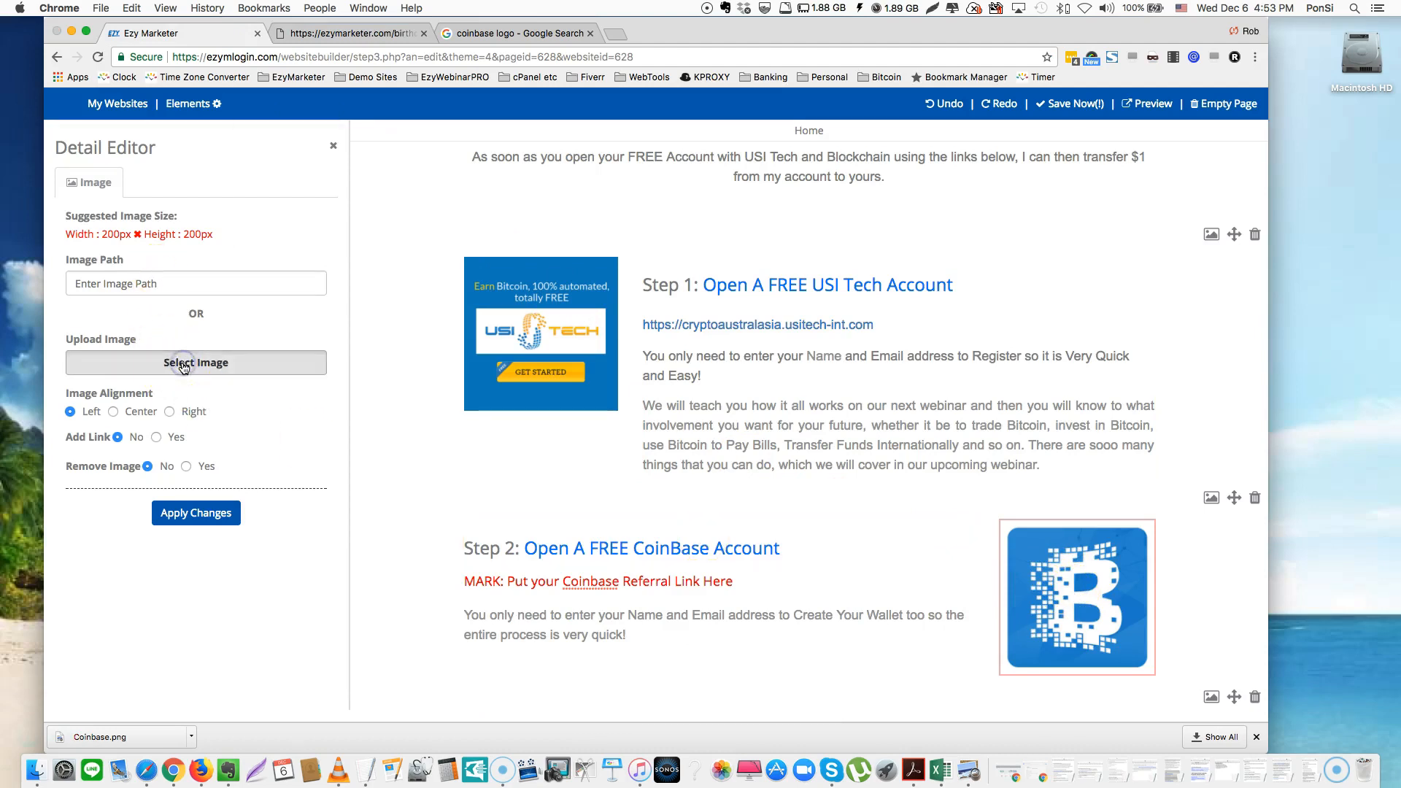
pyautogui.doubleClick(466, 142)
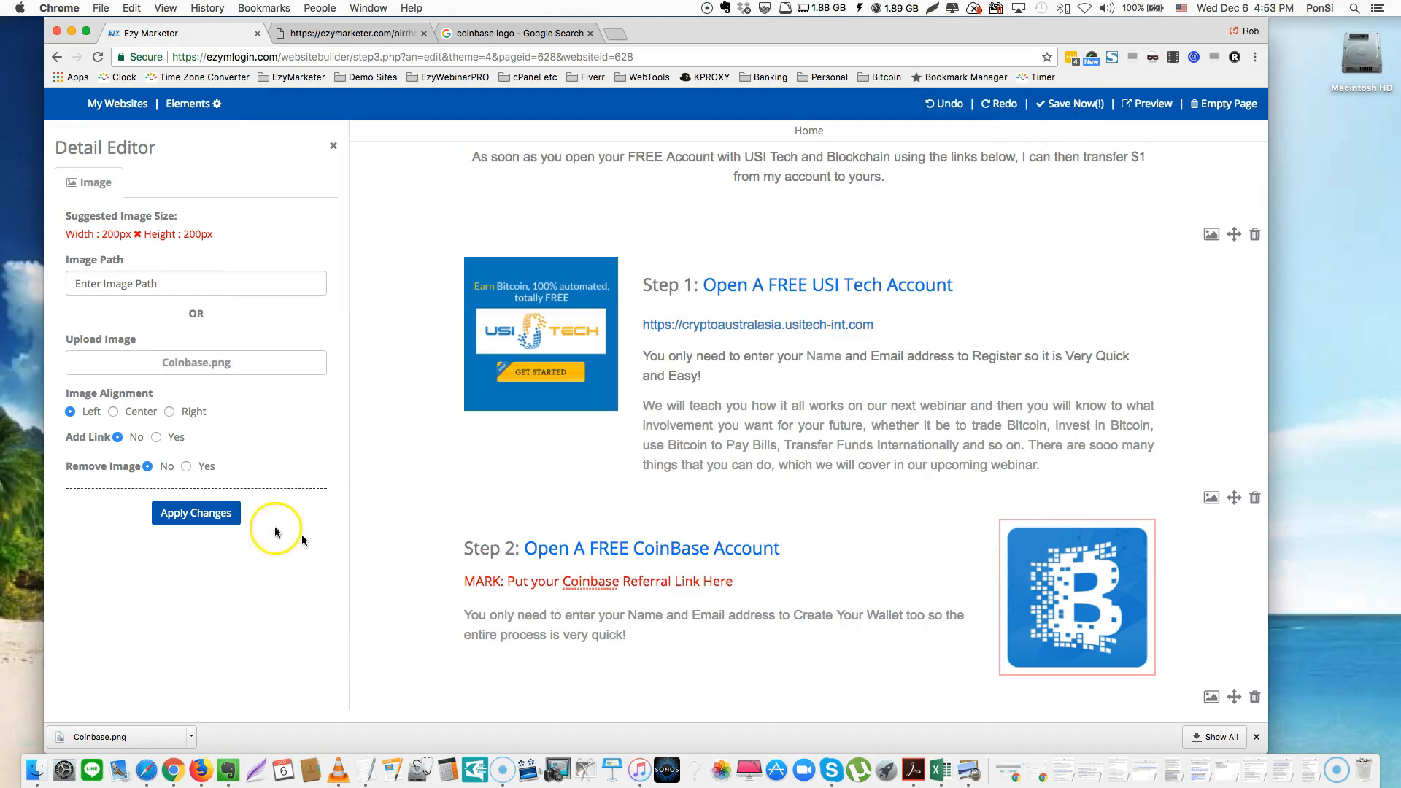
pyautogui.click(208, 514)
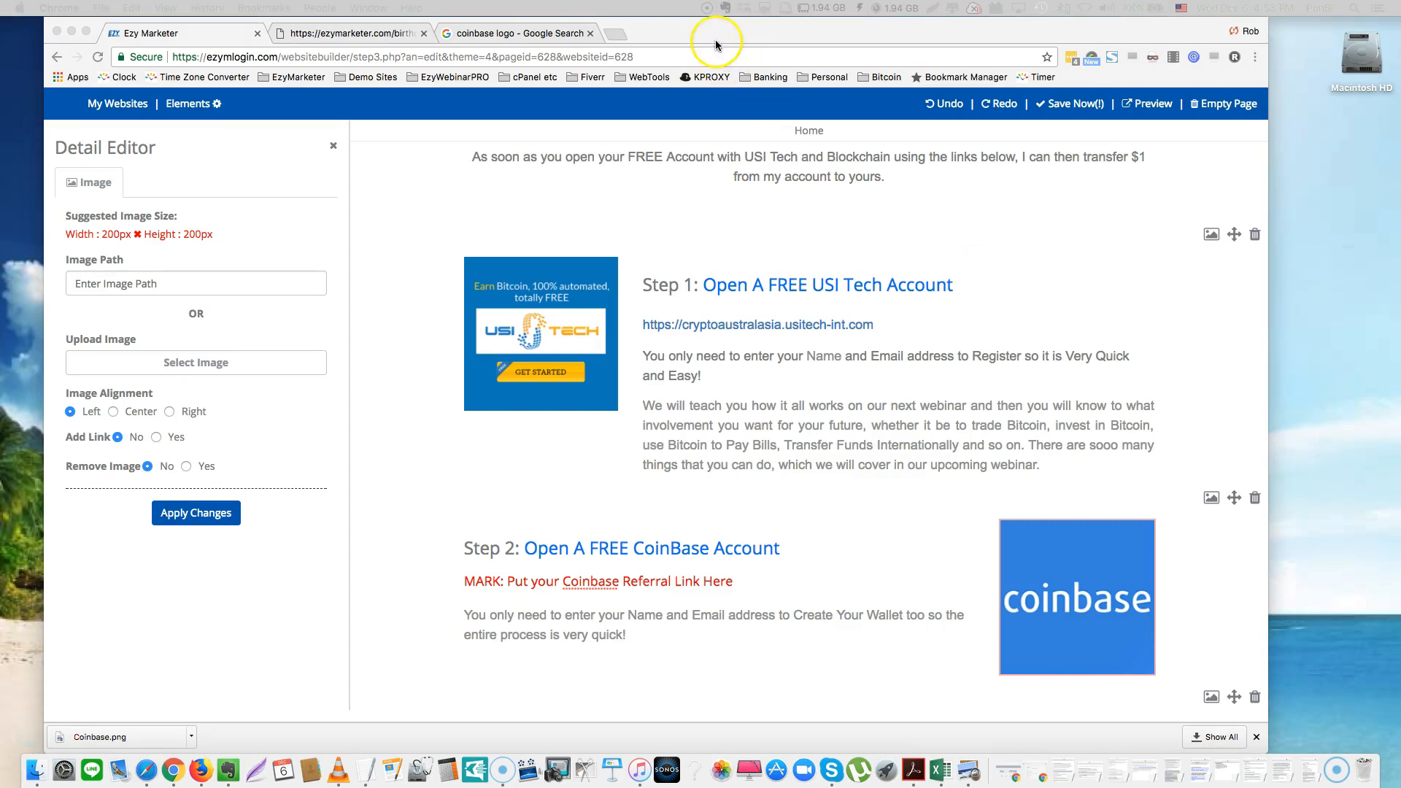
pyautogui.click(554, 35)
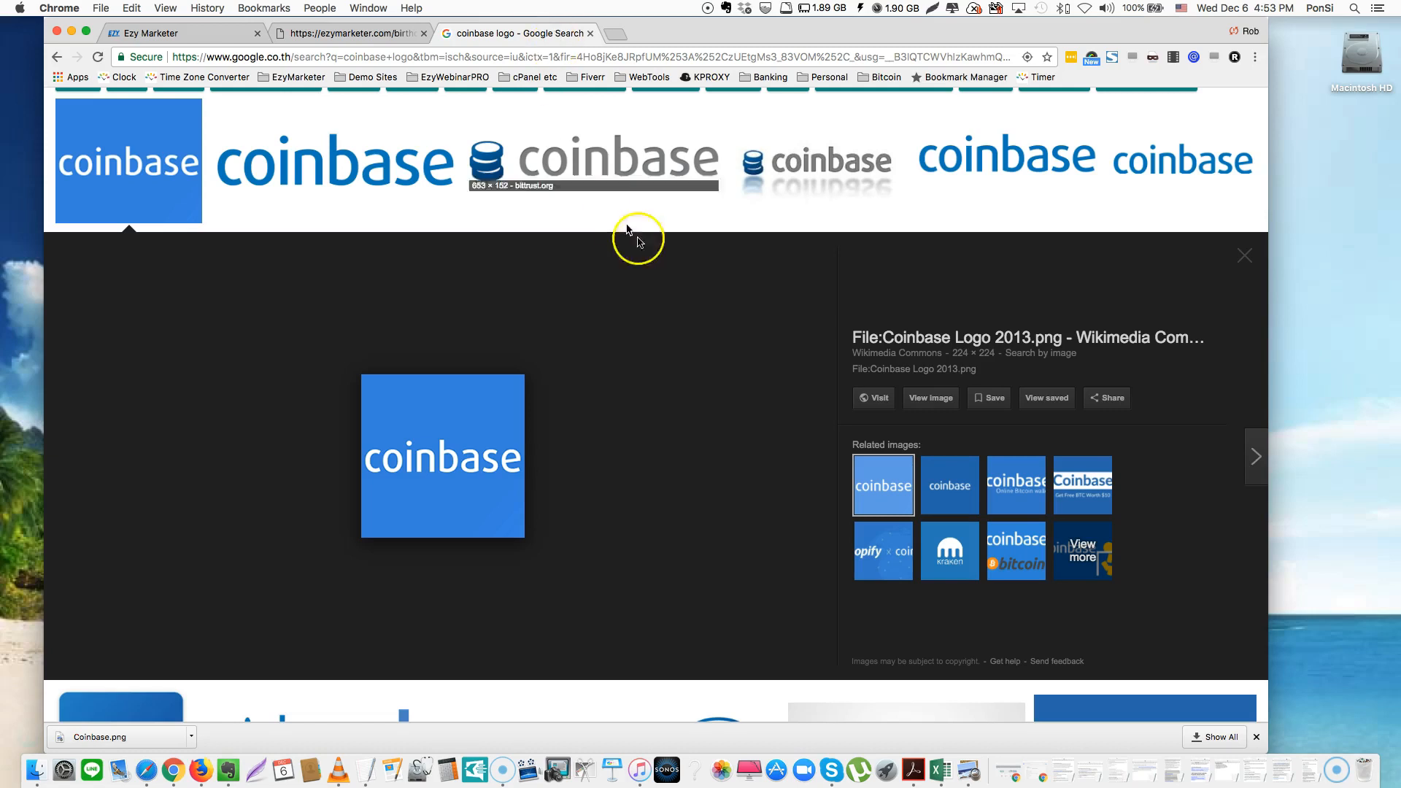
# Search for 'coinbase logo hi res' and open the large blue logo preview
pyautogui.scroll(3, 713, 302)
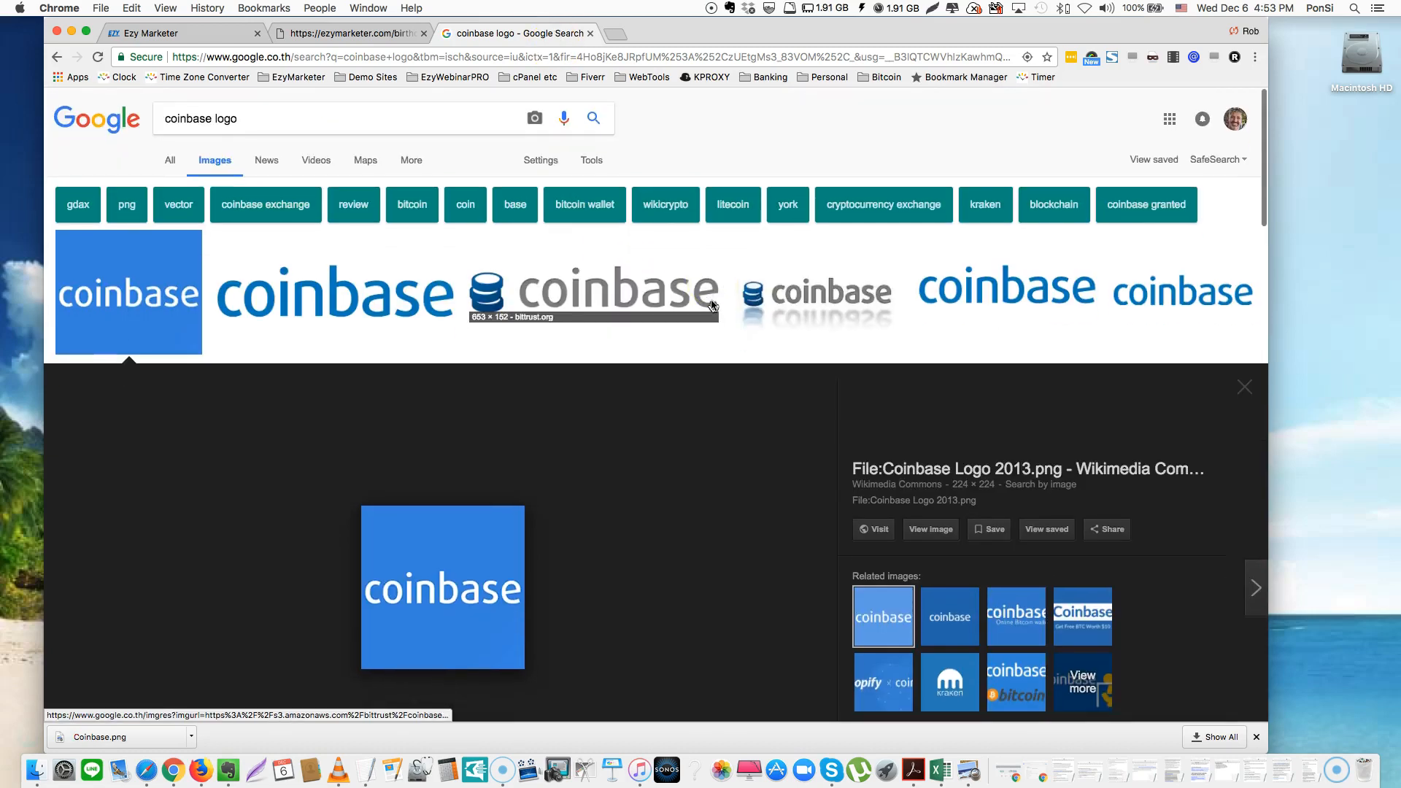
pyautogui.click(291, 123)
pyautogui.write('hu')
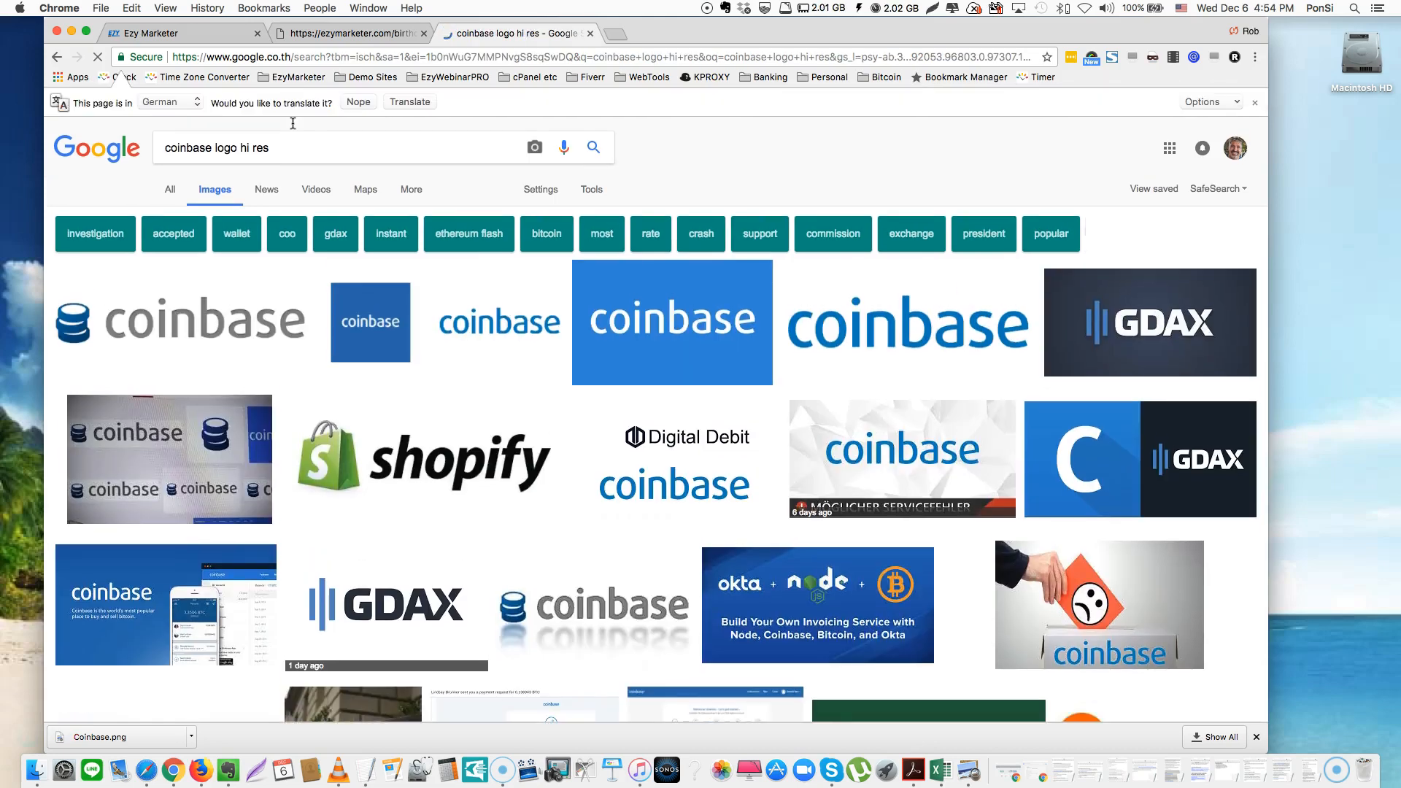
pyautogui.click(663, 333)
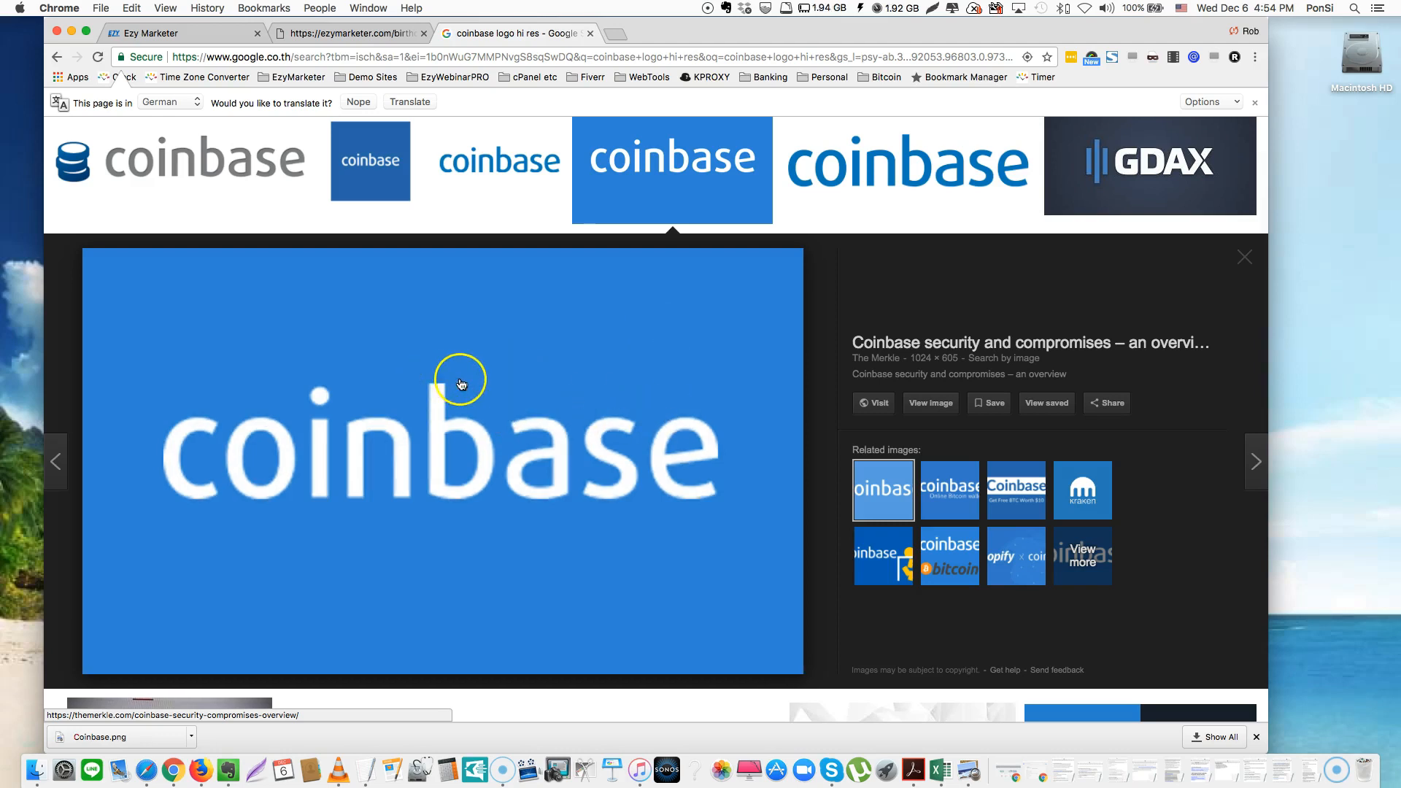
# Save the large logo as coinbase 2.png in the Testimonials folder
pyautogui.rightClick(493, 361)
pyautogui.click(536, 469)
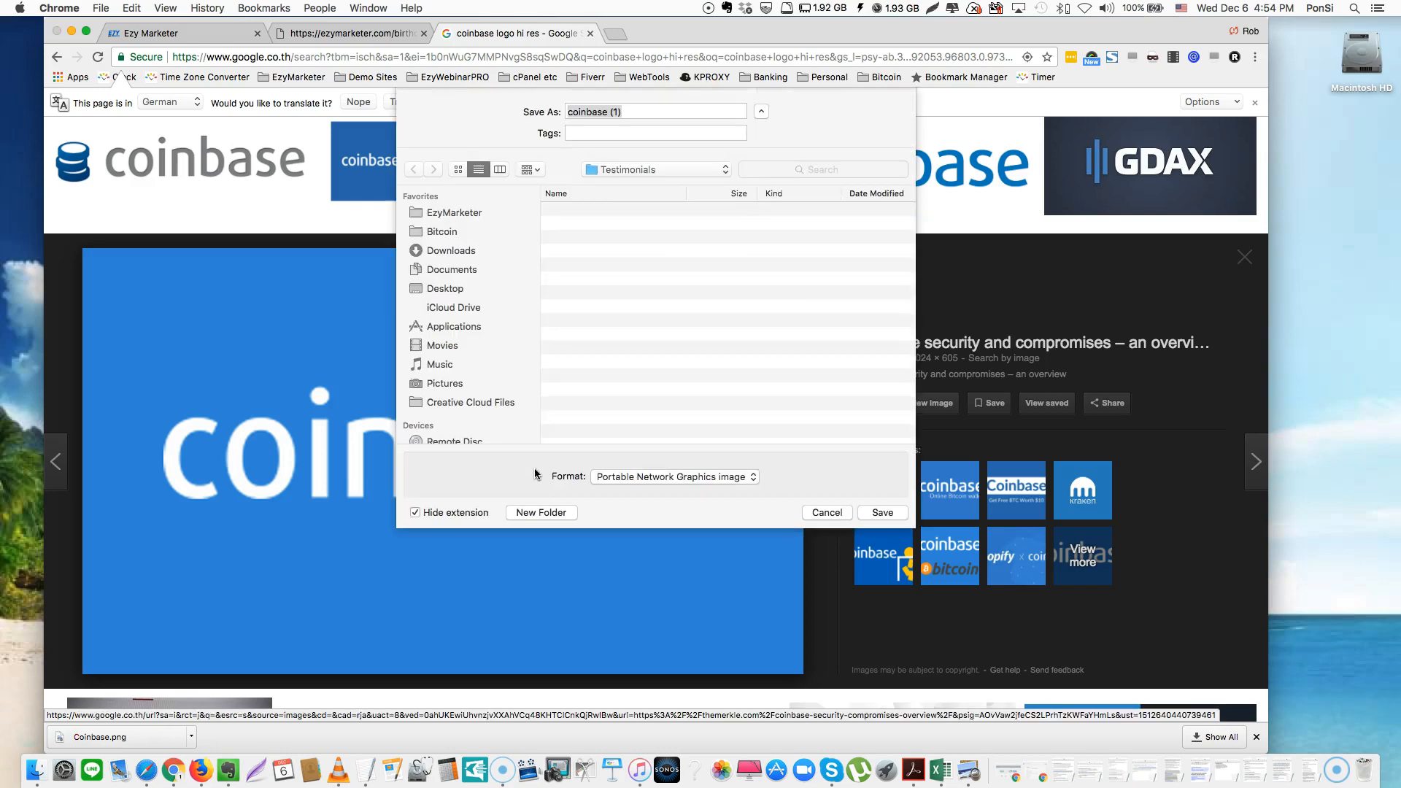
pyautogui.click(661, 113)
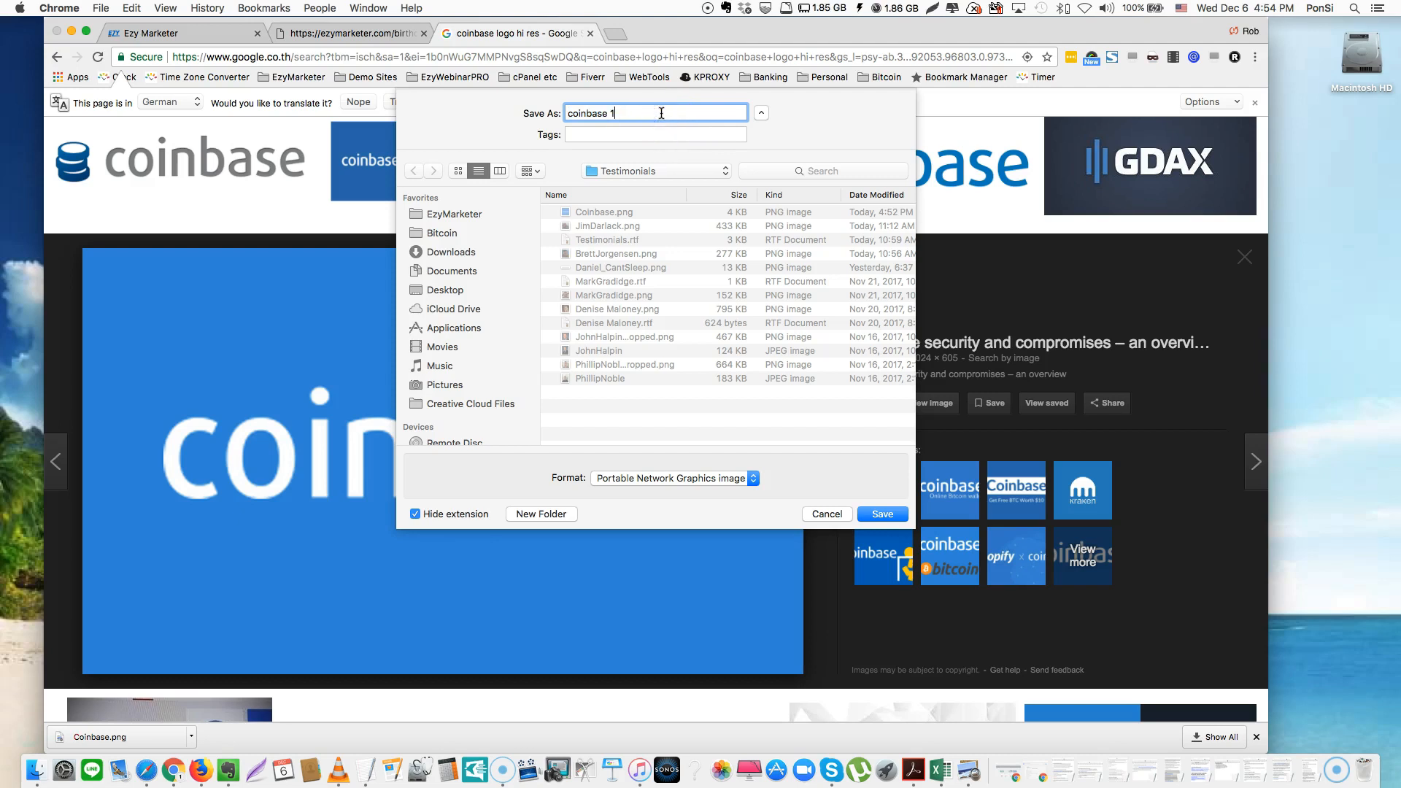
pyautogui.write('2')
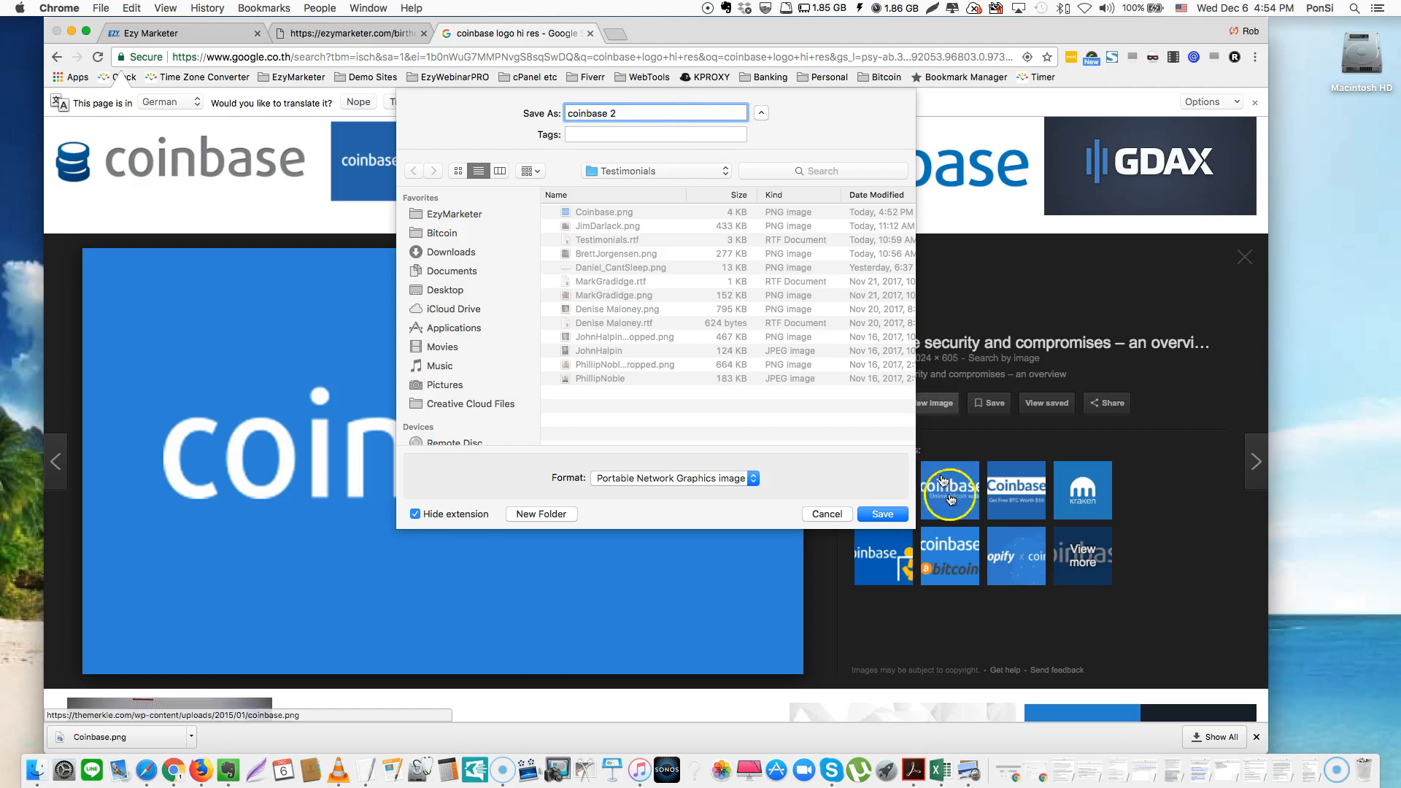
pyautogui.click(882, 514)
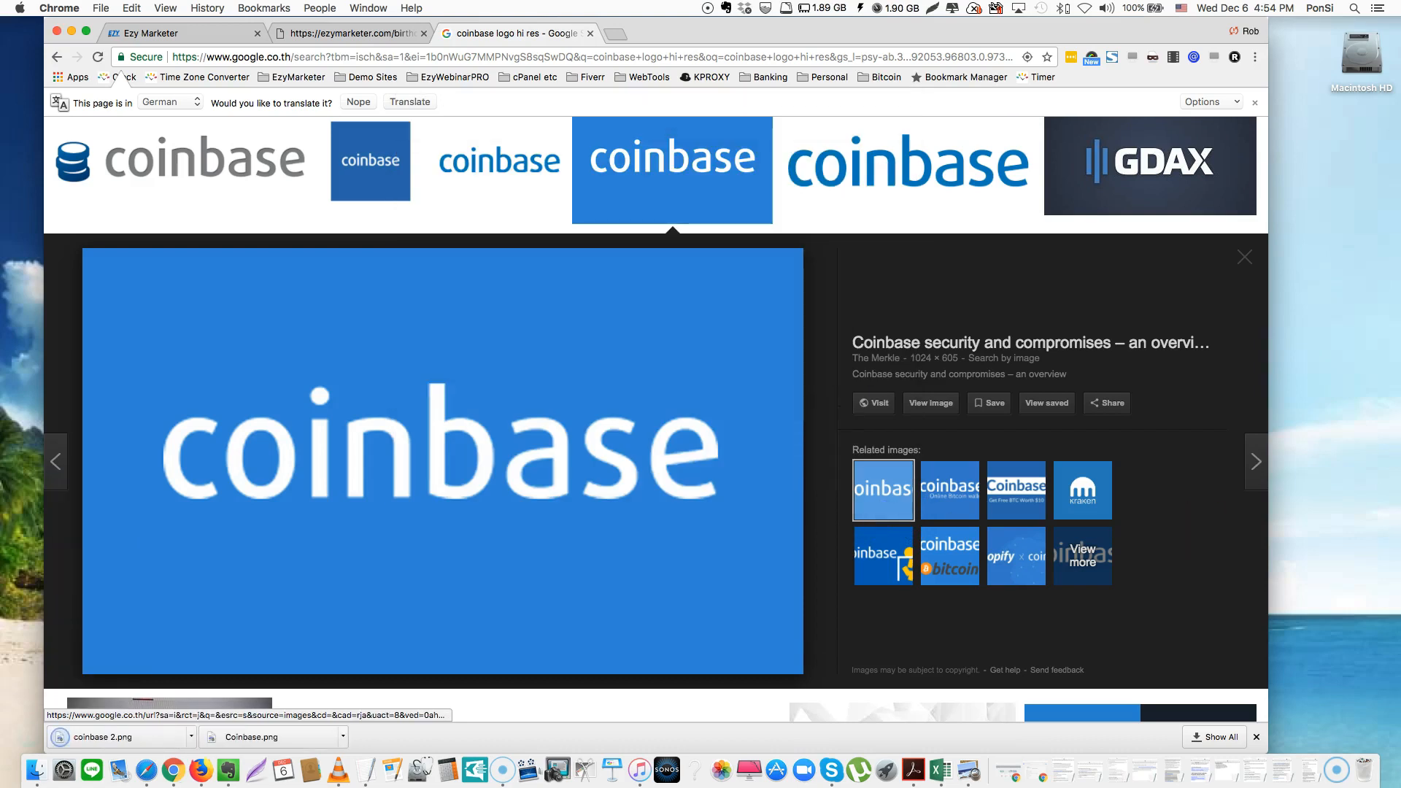
pyautogui.click(1394, 536)
pyautogui.click(810, 228)
pyautogui.moveTo(810, 228); pyautogui.dragTo(720, 194)
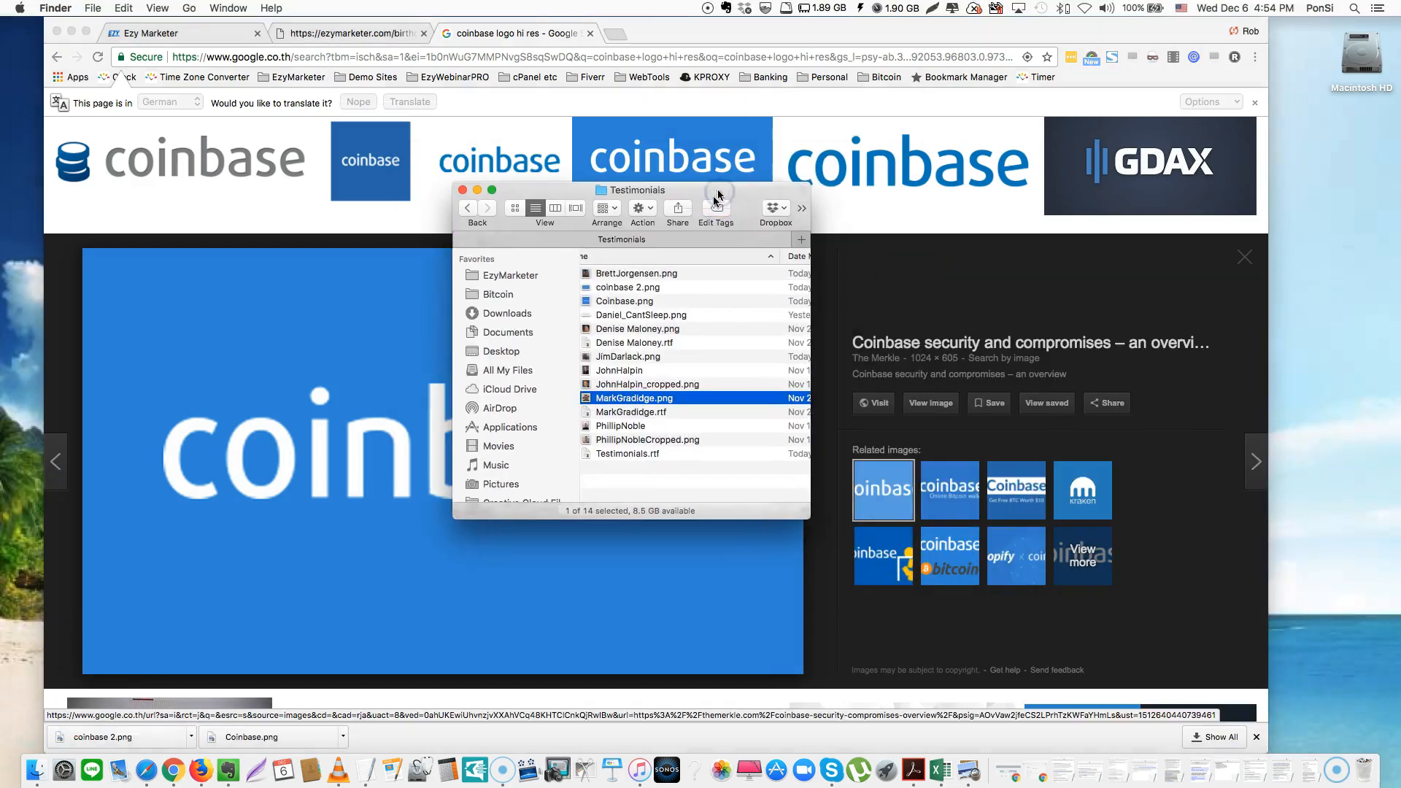
pyautogui.hscroll(5, 669, 295)
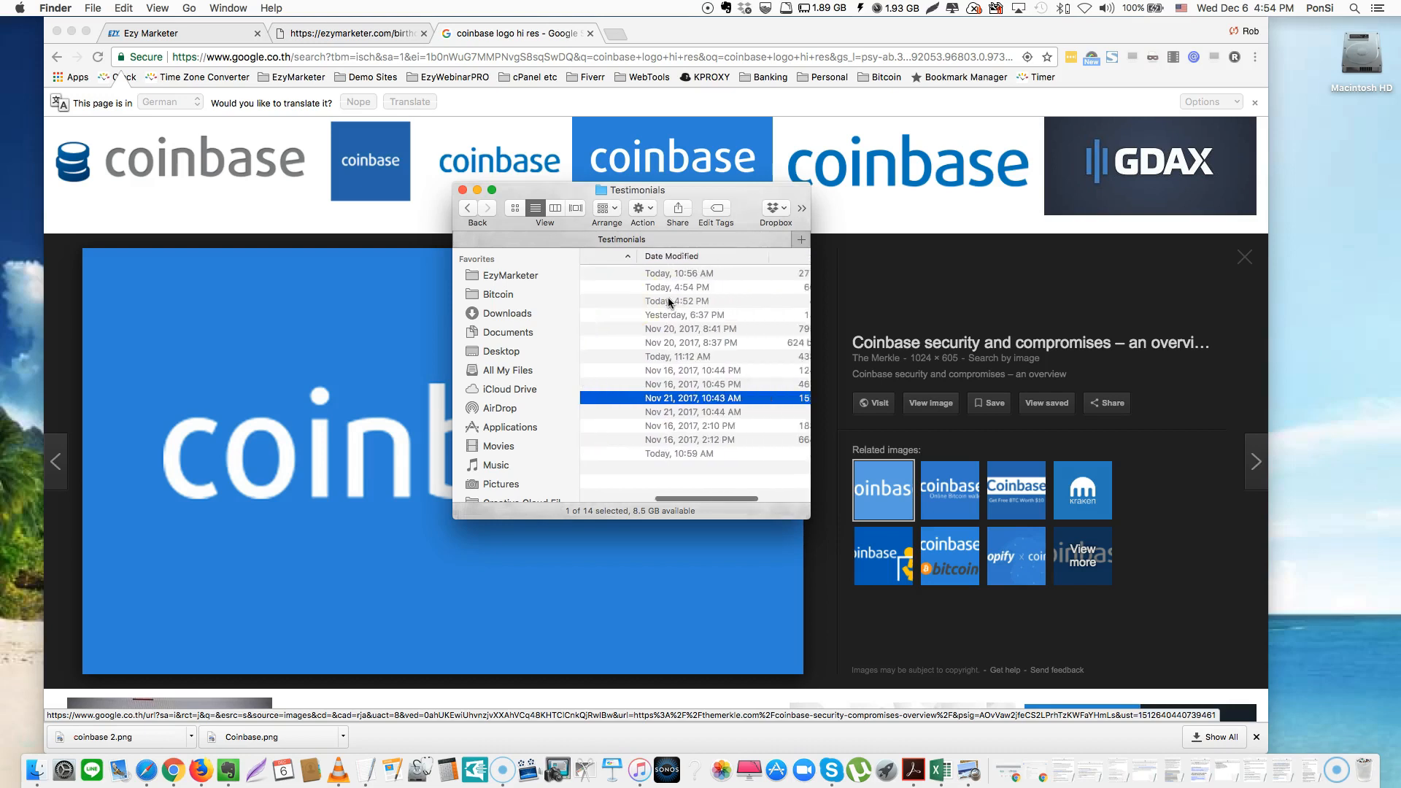
pyautogui.hscroll(2, 678, 296)
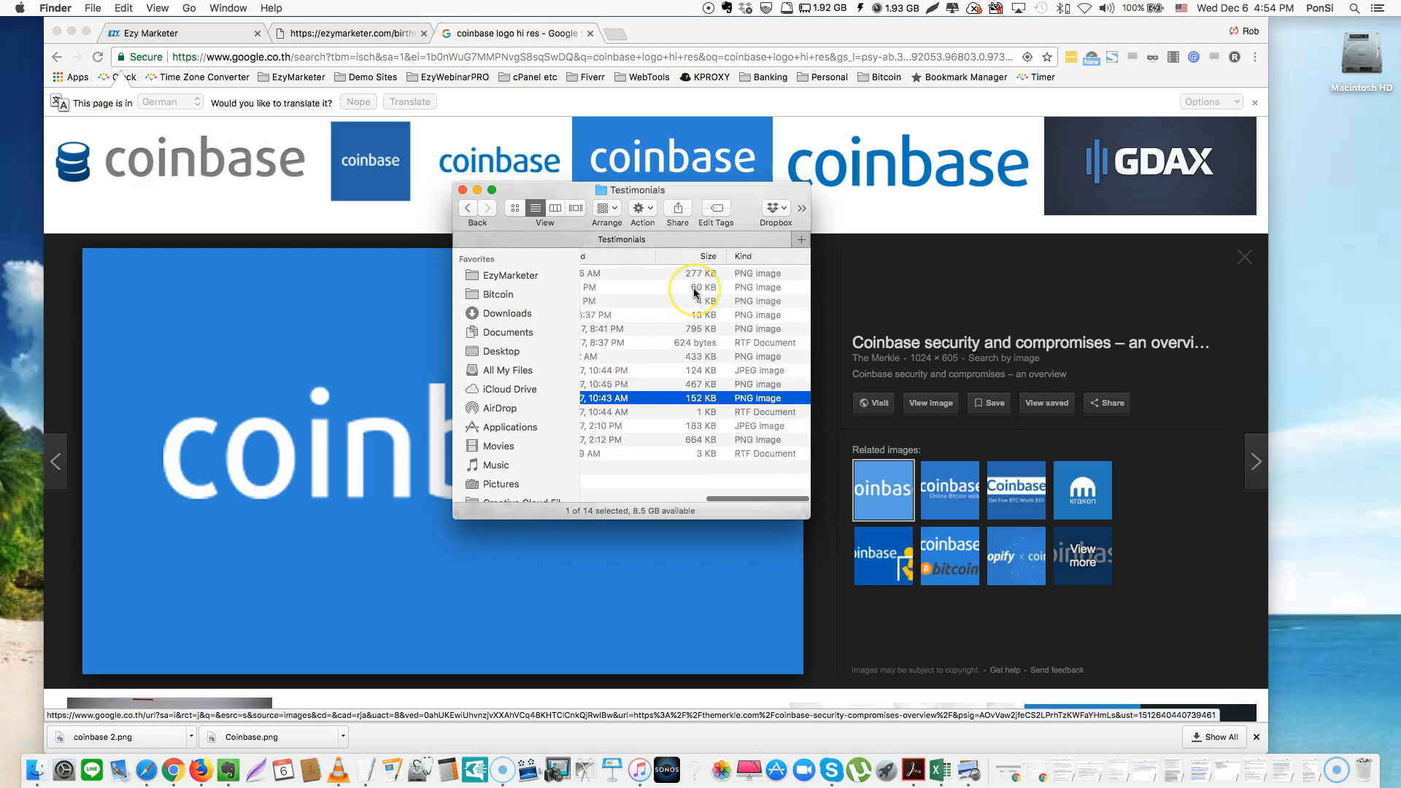
pyautogui.hscroll(-6, 694, 294)
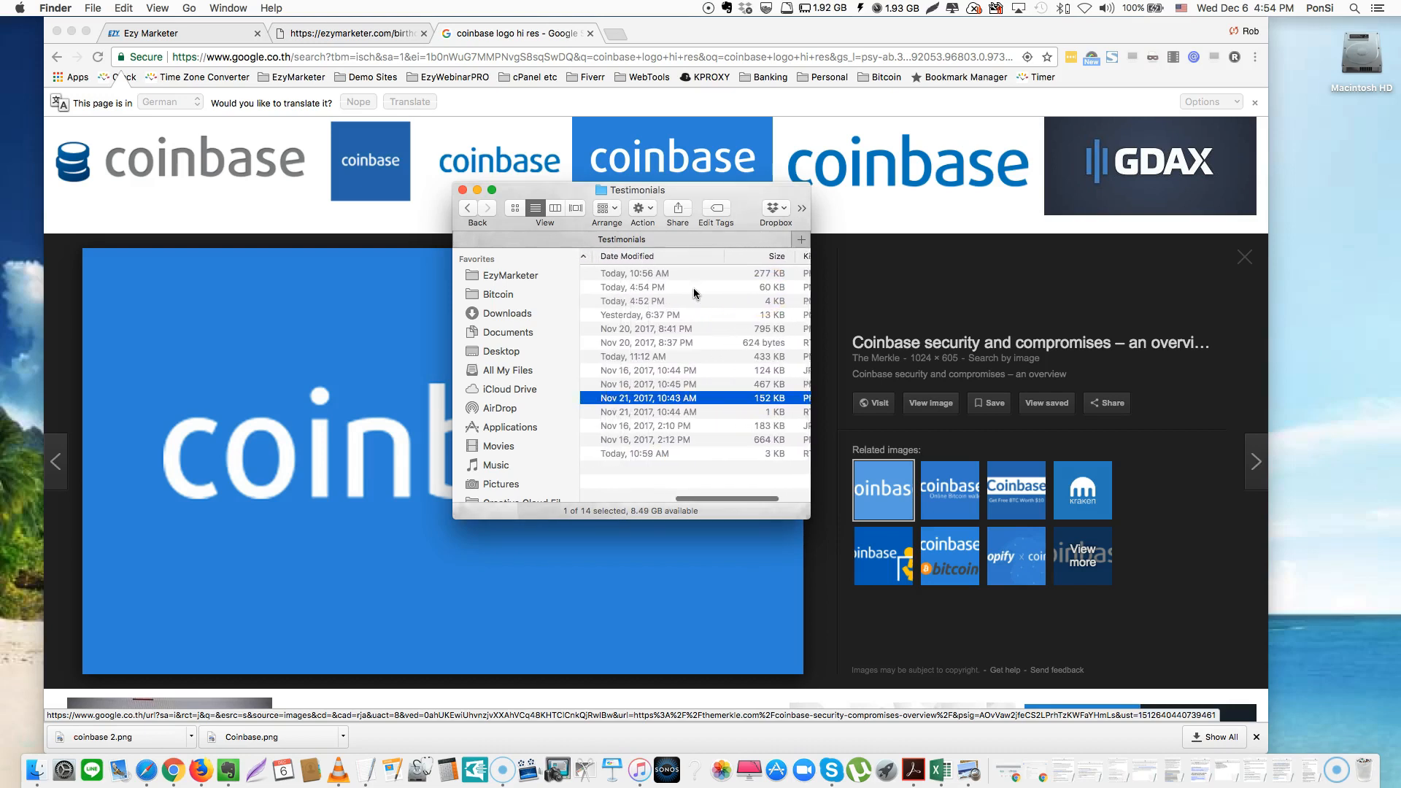
pyautogui.click(462, 190)
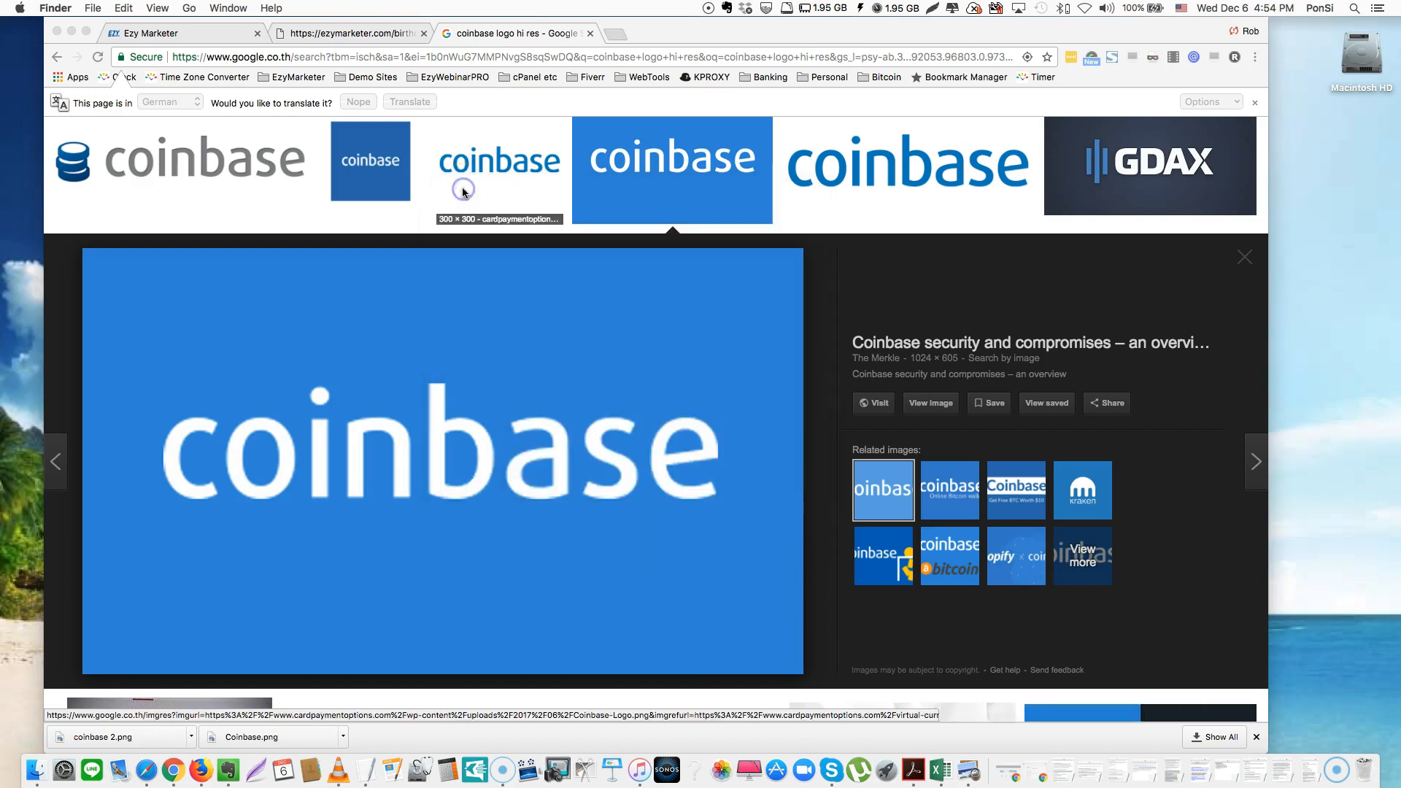
# Search for 'hi res wallpaper' and open the 2560 × 1600 astronaut-on-the-moon preview
pyautogui.scroll(3, 594, 256)
pyautogui.click(383, 151)
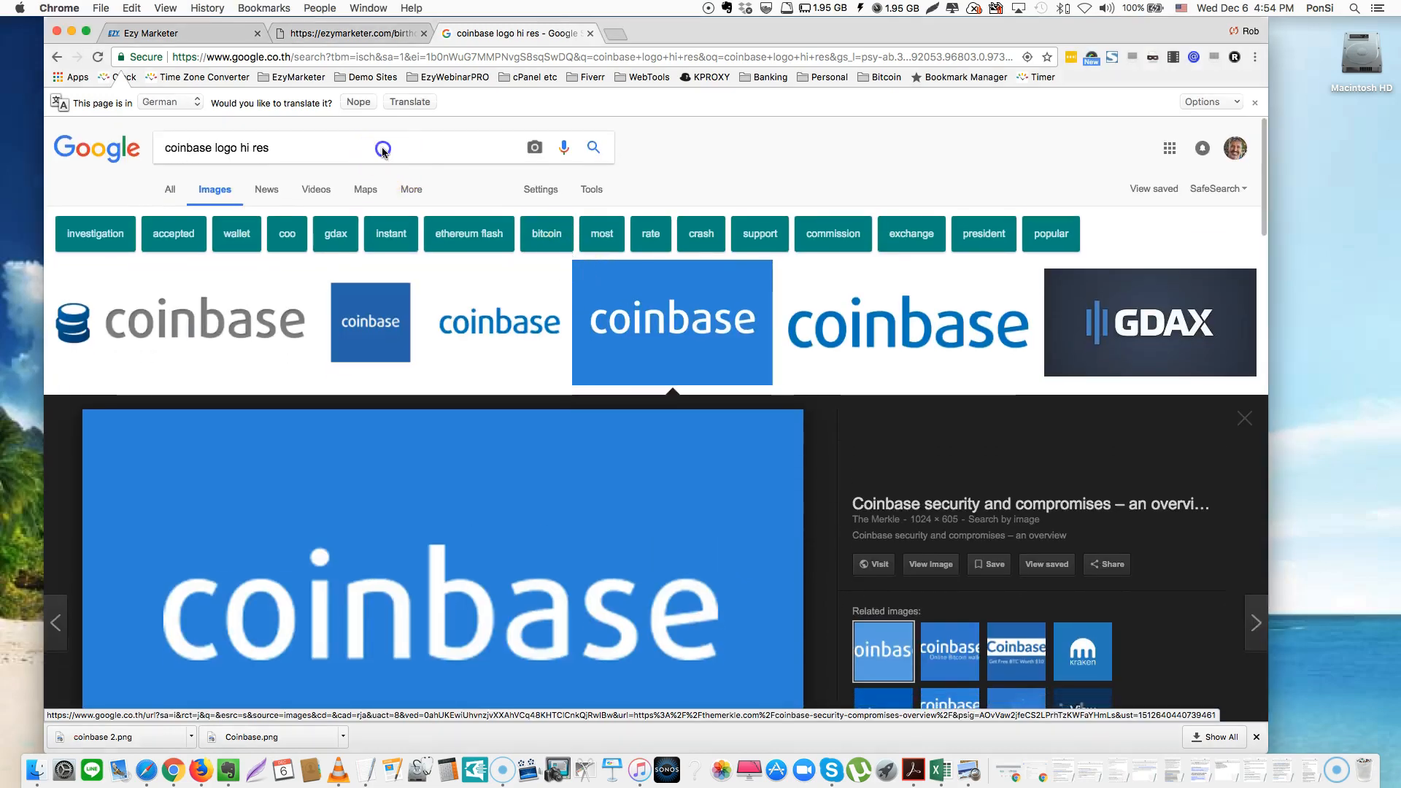
pyautogui.tripleClick(382, 149)
pyautogui.write('hi res')
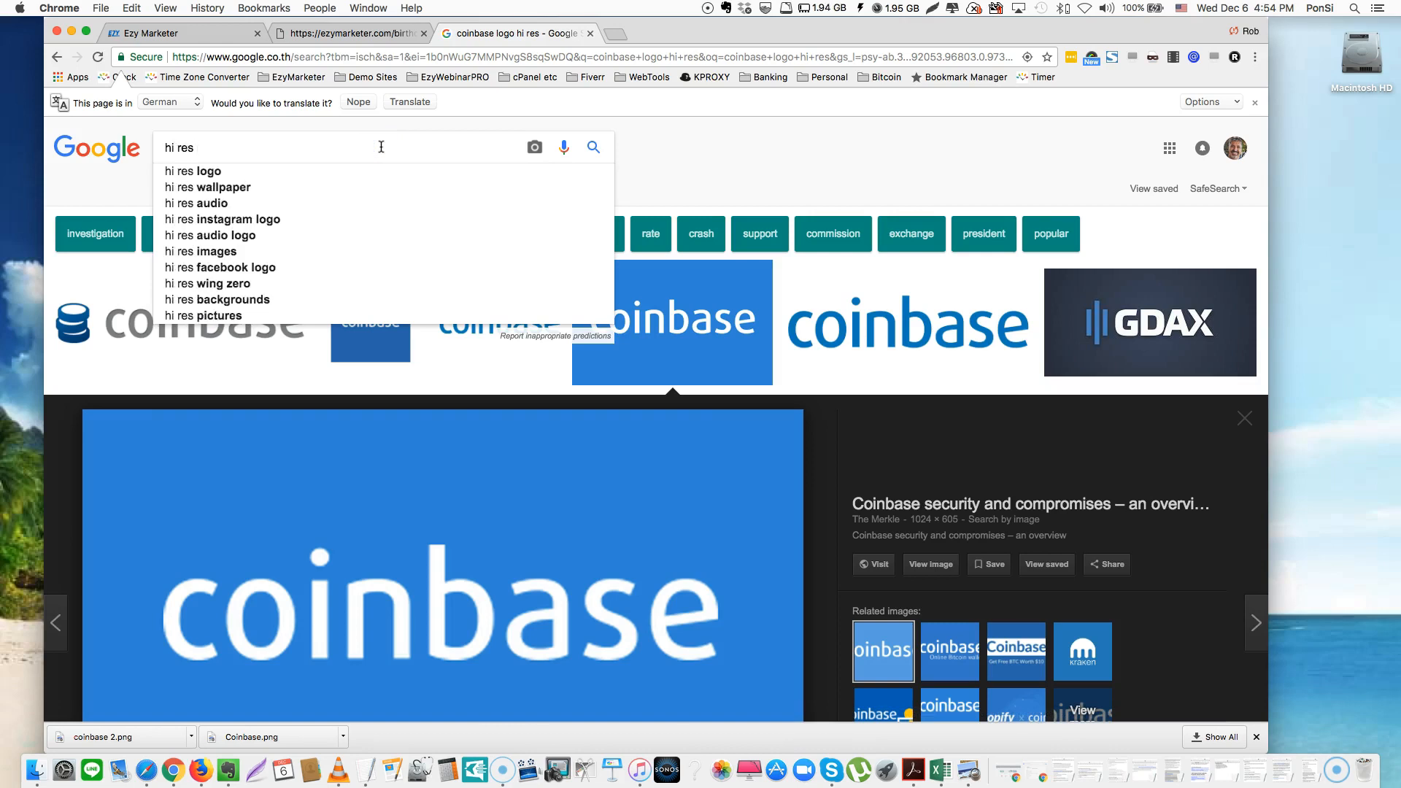
pyautogui.click(272, 187)
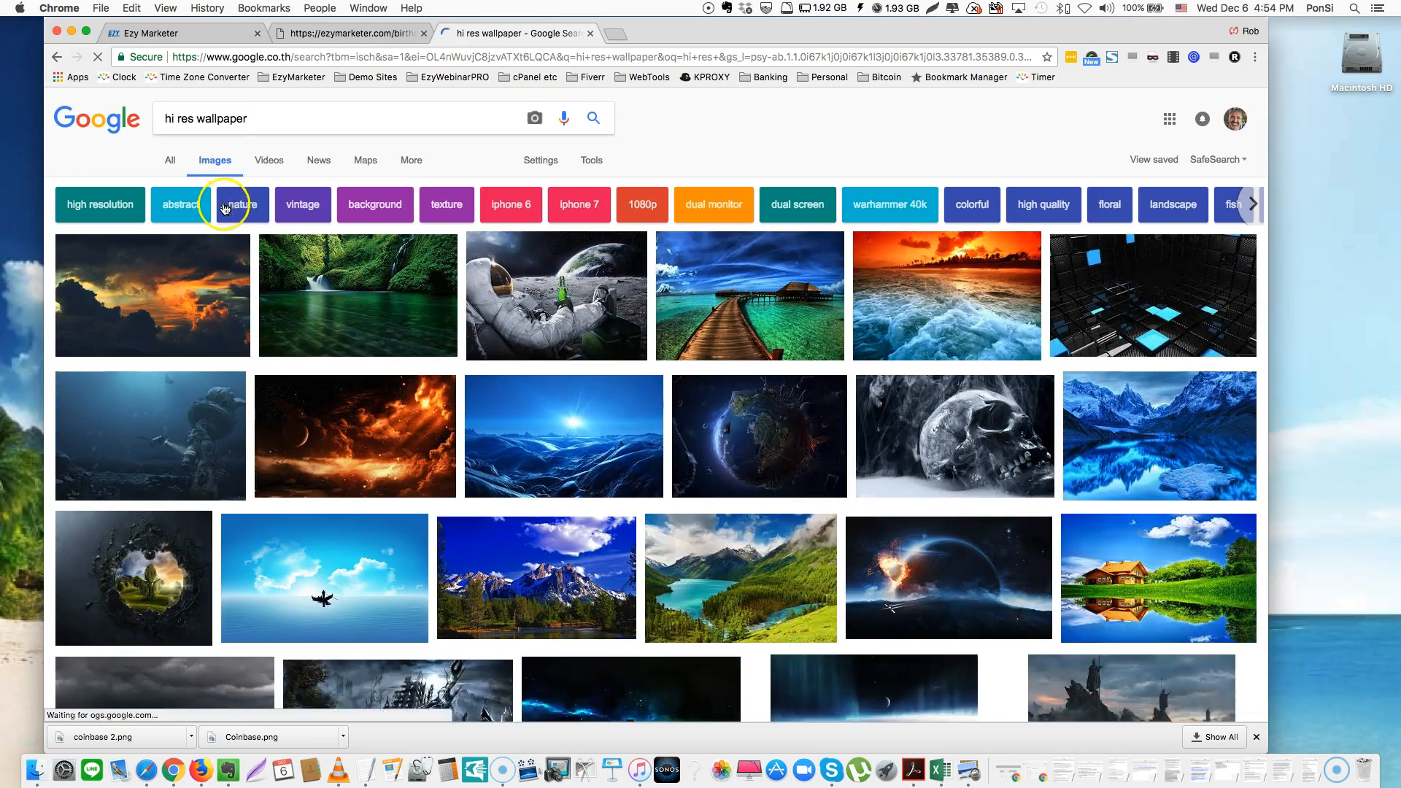
pyautogui.click(584, 295)
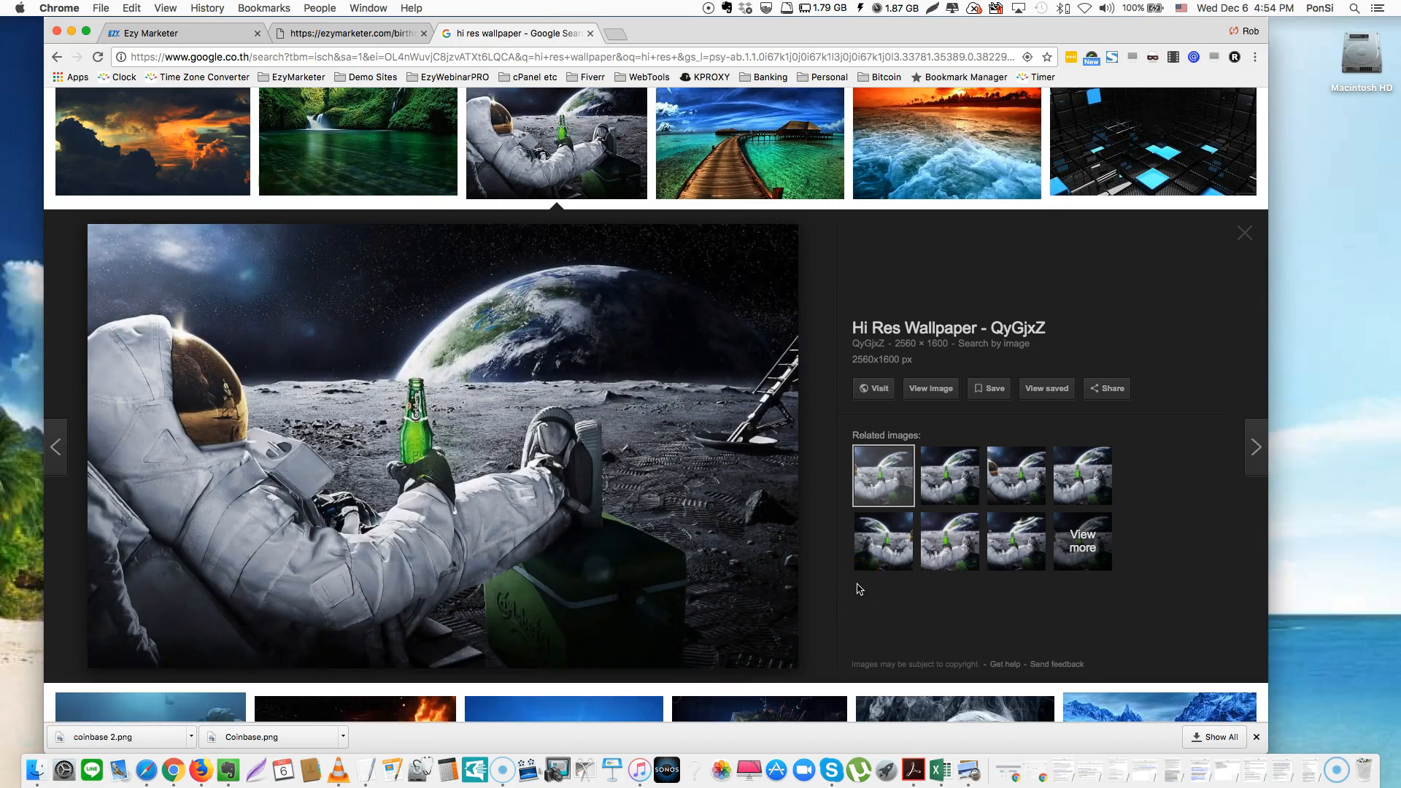
# Save the astronaut wallpaper as JPEG 'moon' in the Testimonials folder
pyautogui.rightClick(519, 448)
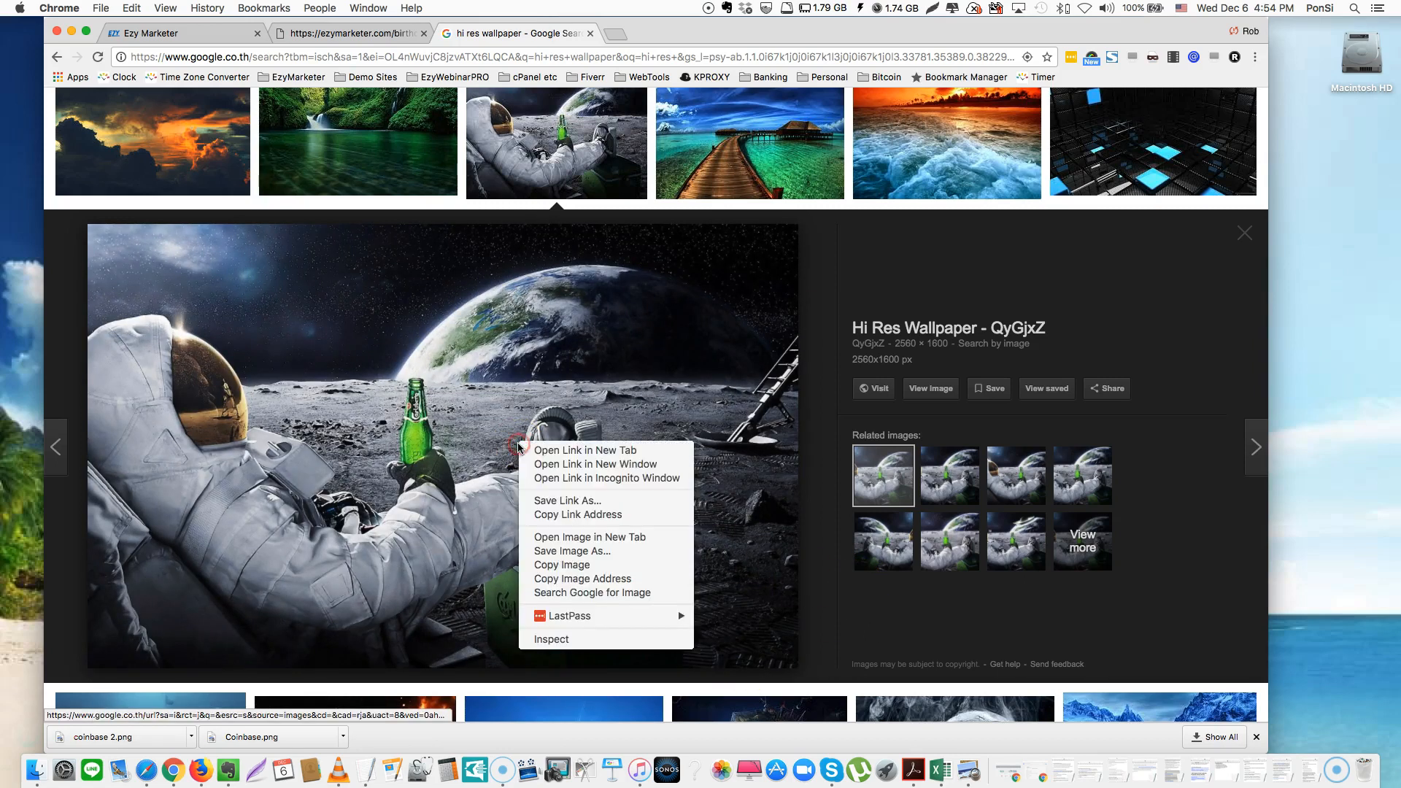
pyautogui.click(586, 551)
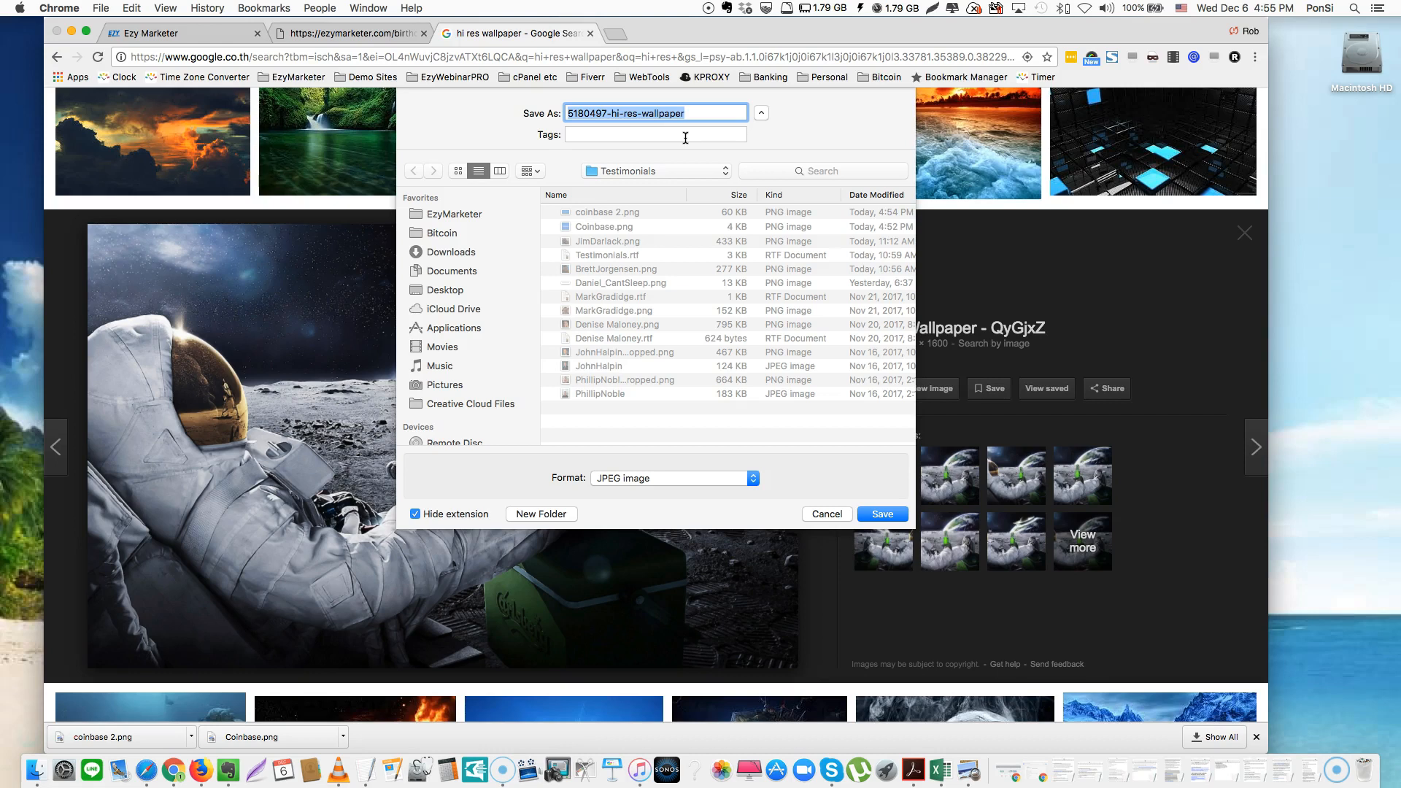
pyautogui.write('moon')
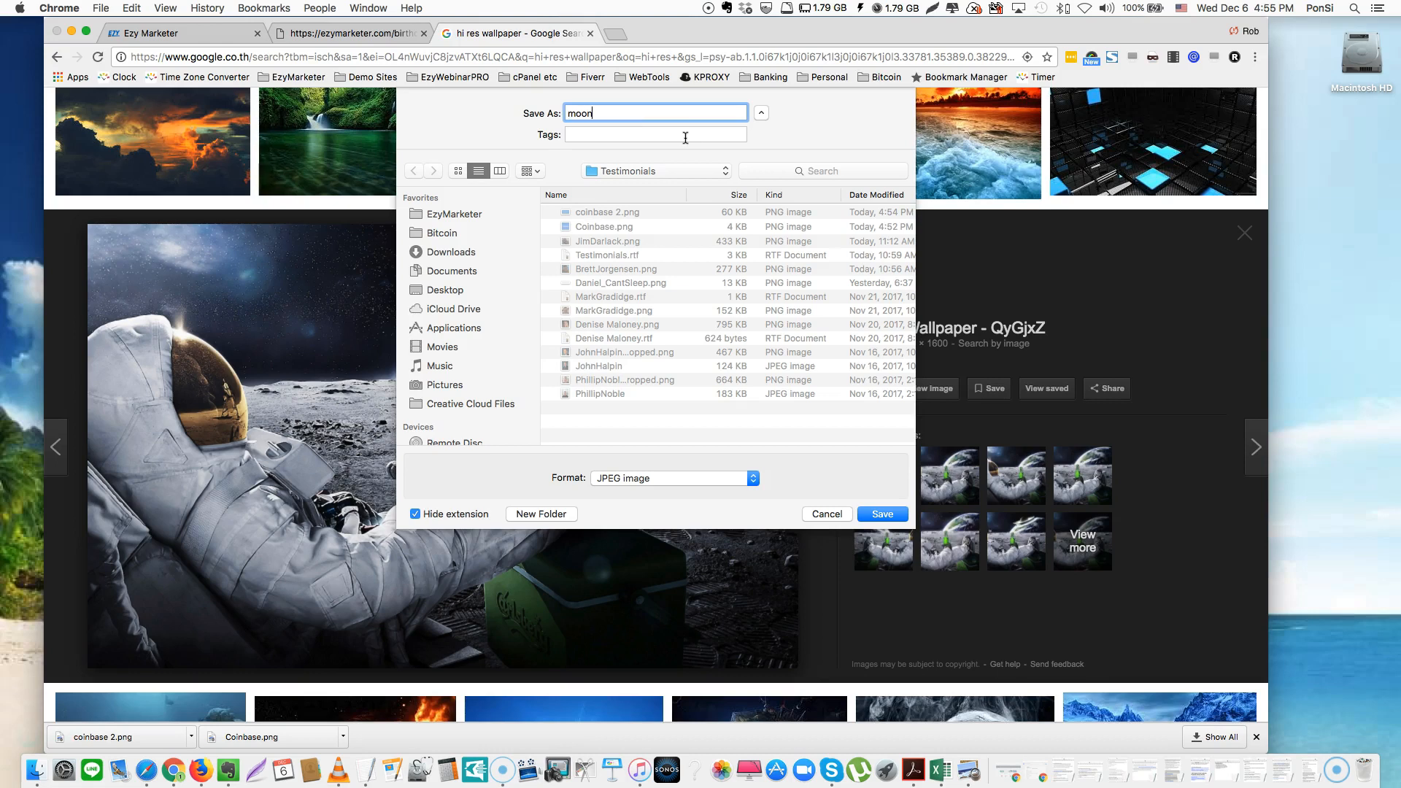
pyautogui.click(882, 514)
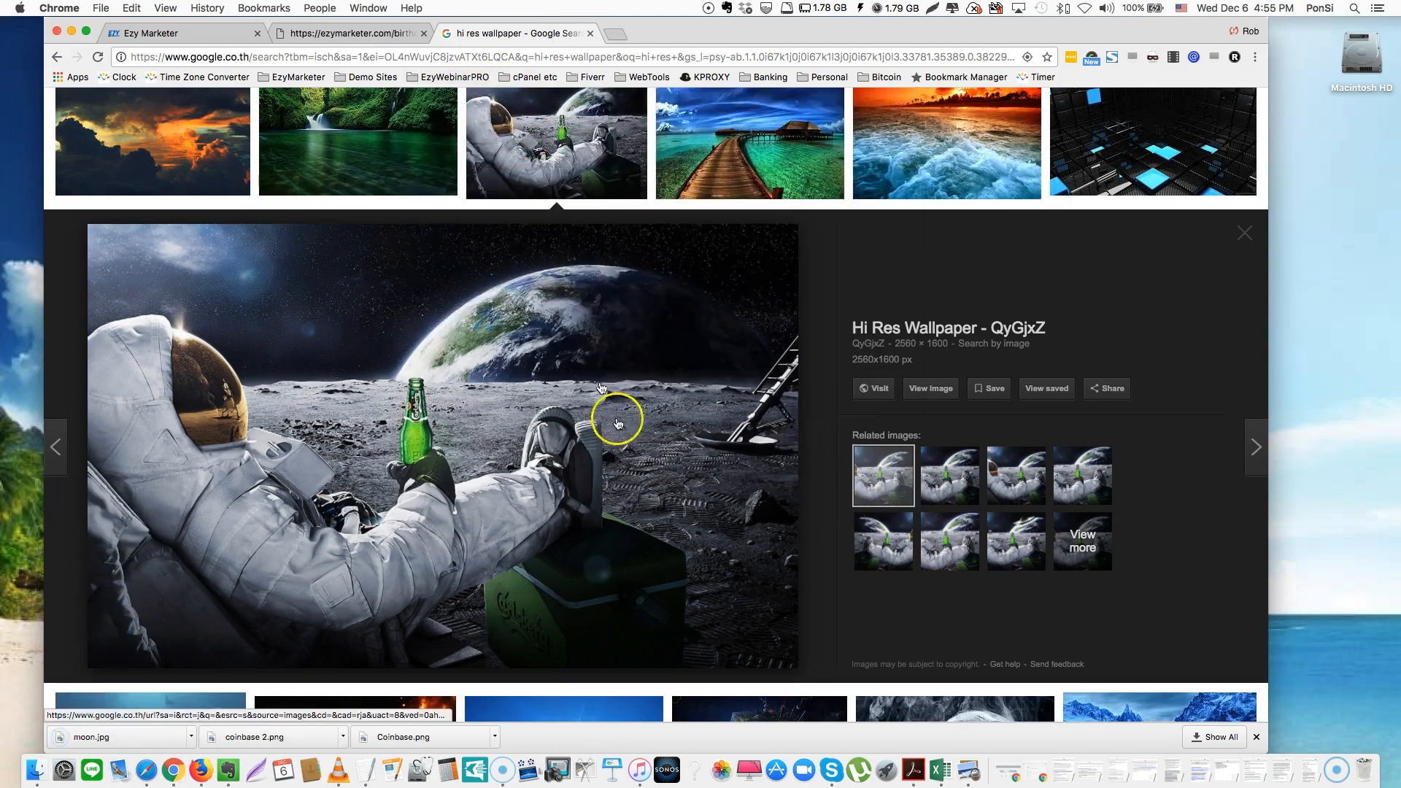
pyautogui.moveTo(1074, 25)
pyautogui.mouseDown()
pyautogui.moveTo(1094, 83)
pyautogui.moveTo(1078, 21)
pyautogui.mouseUp()
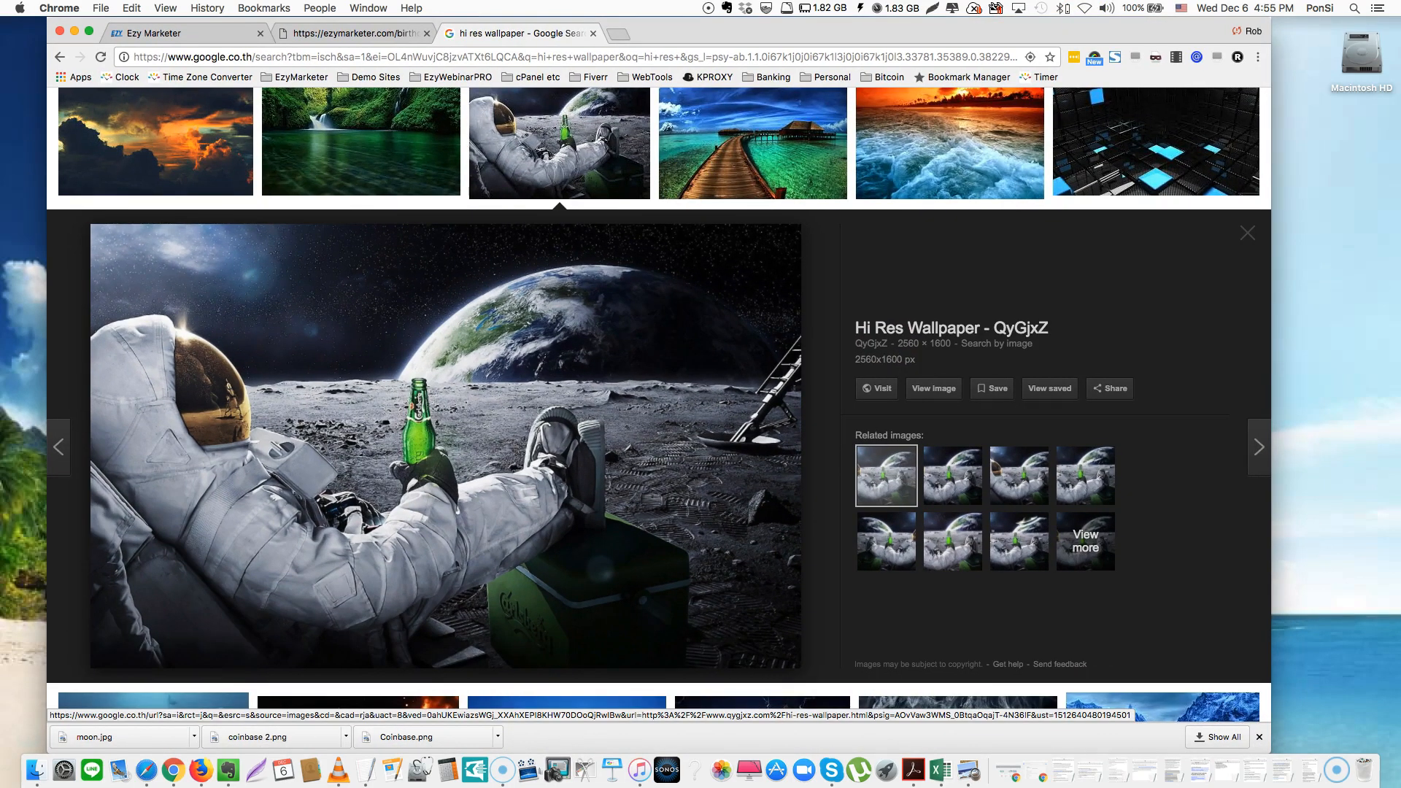
pyautogui.hotkey('ctrl', 'Up')
pyautogui.hotkey('ctrl', 'Up')
pyautogui.hotkey('ctrl', 'Up')
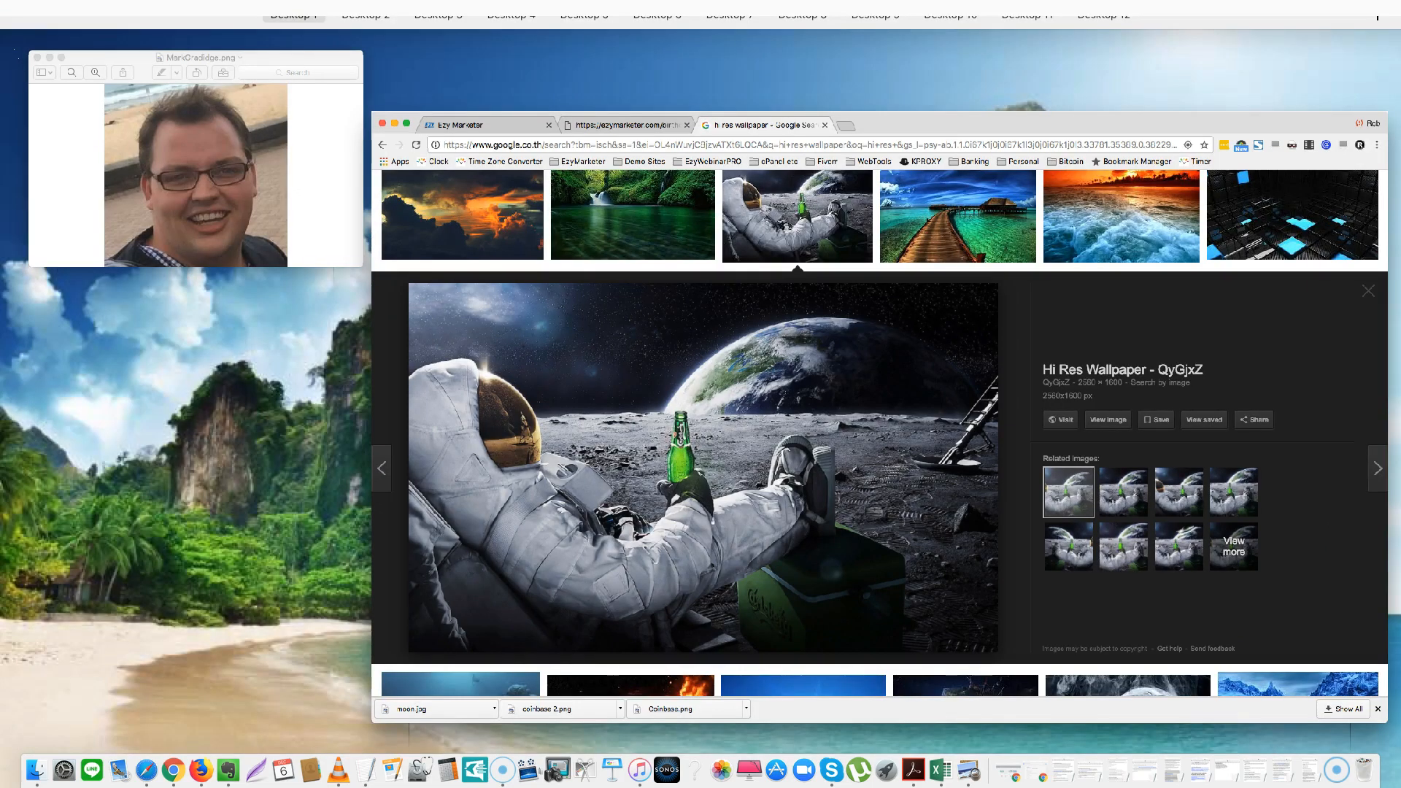
# Browse Finder to Bitcoin > Testimonials and locate moon.jpg at 2.6 MB
pyautogui.click(742, 302)
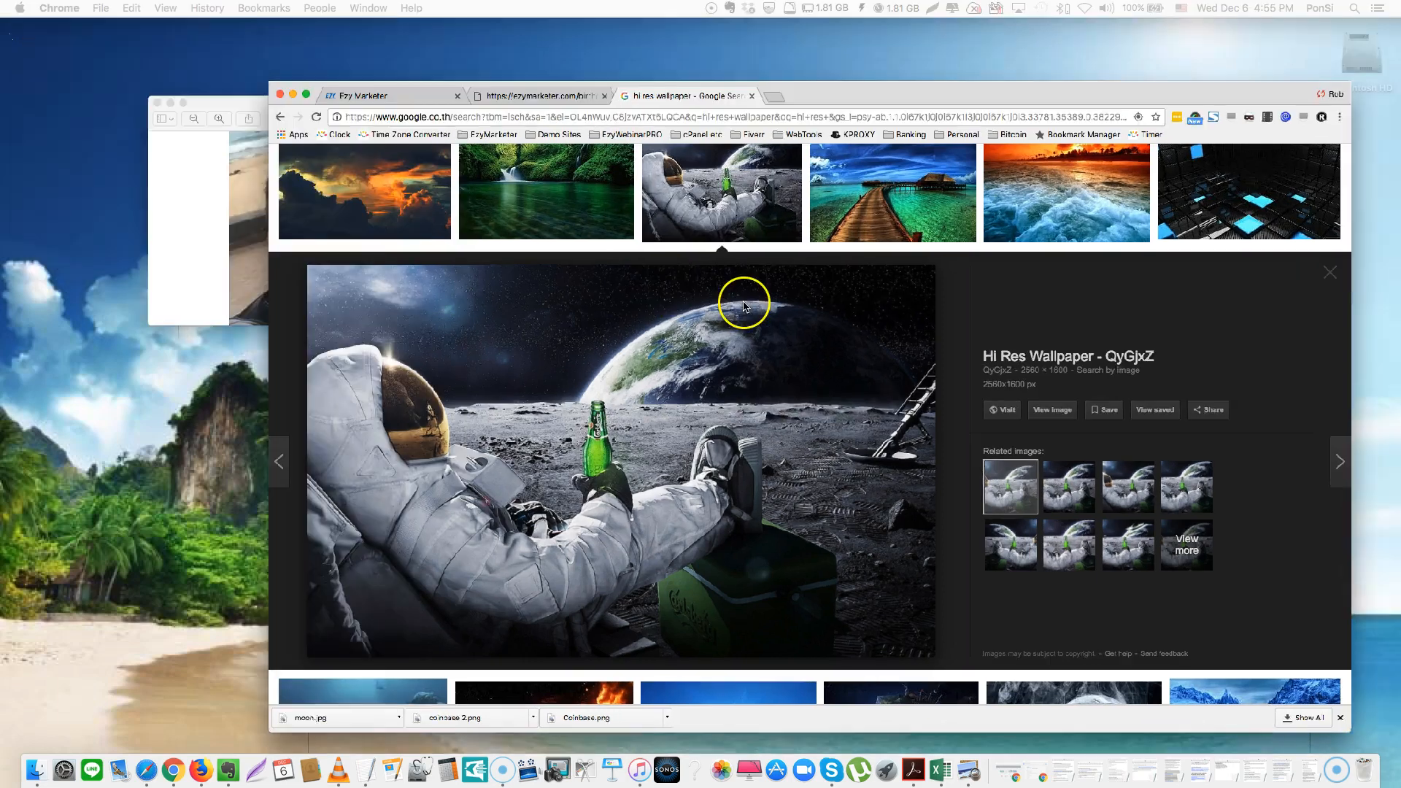
pyautogui.click(38, 770)
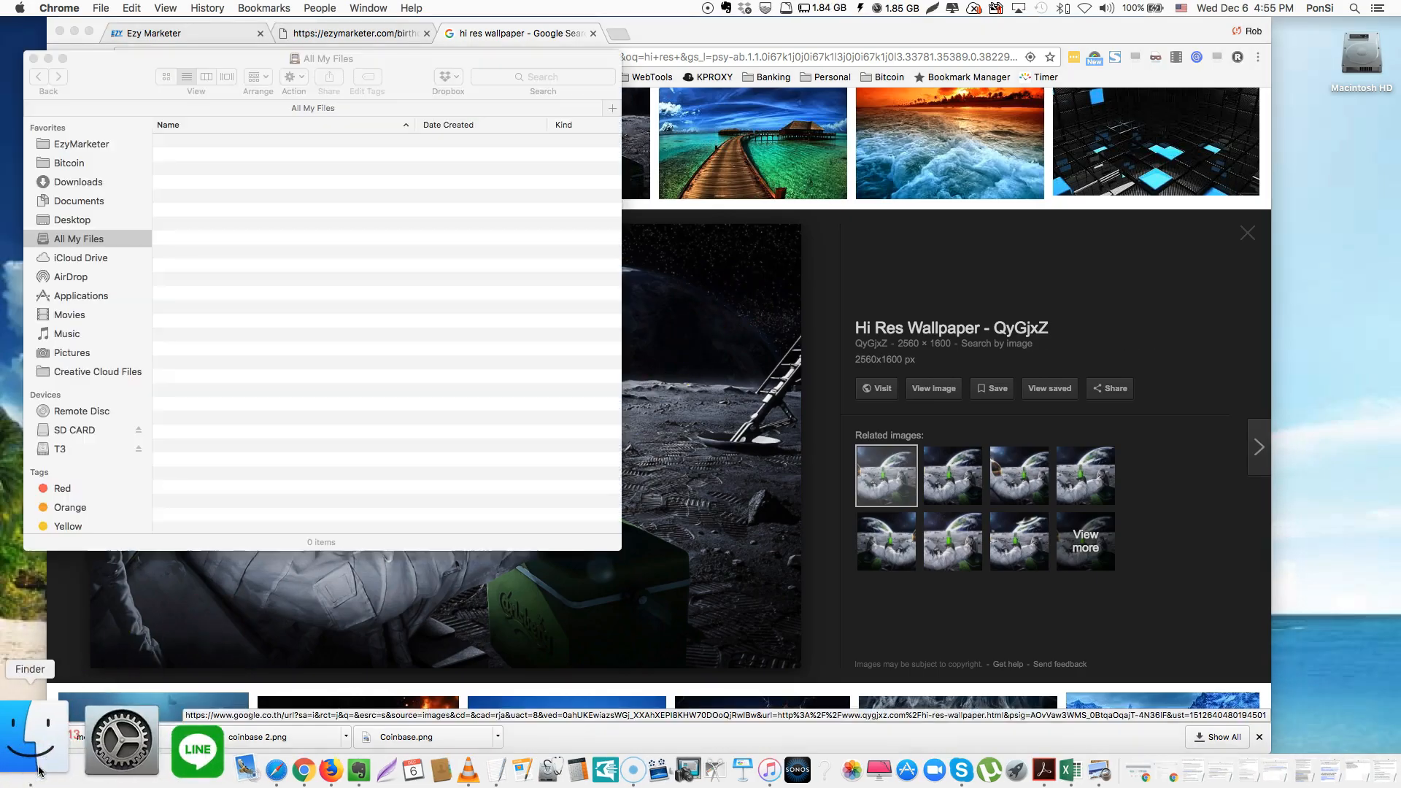
pyautogui.click(58, 163)
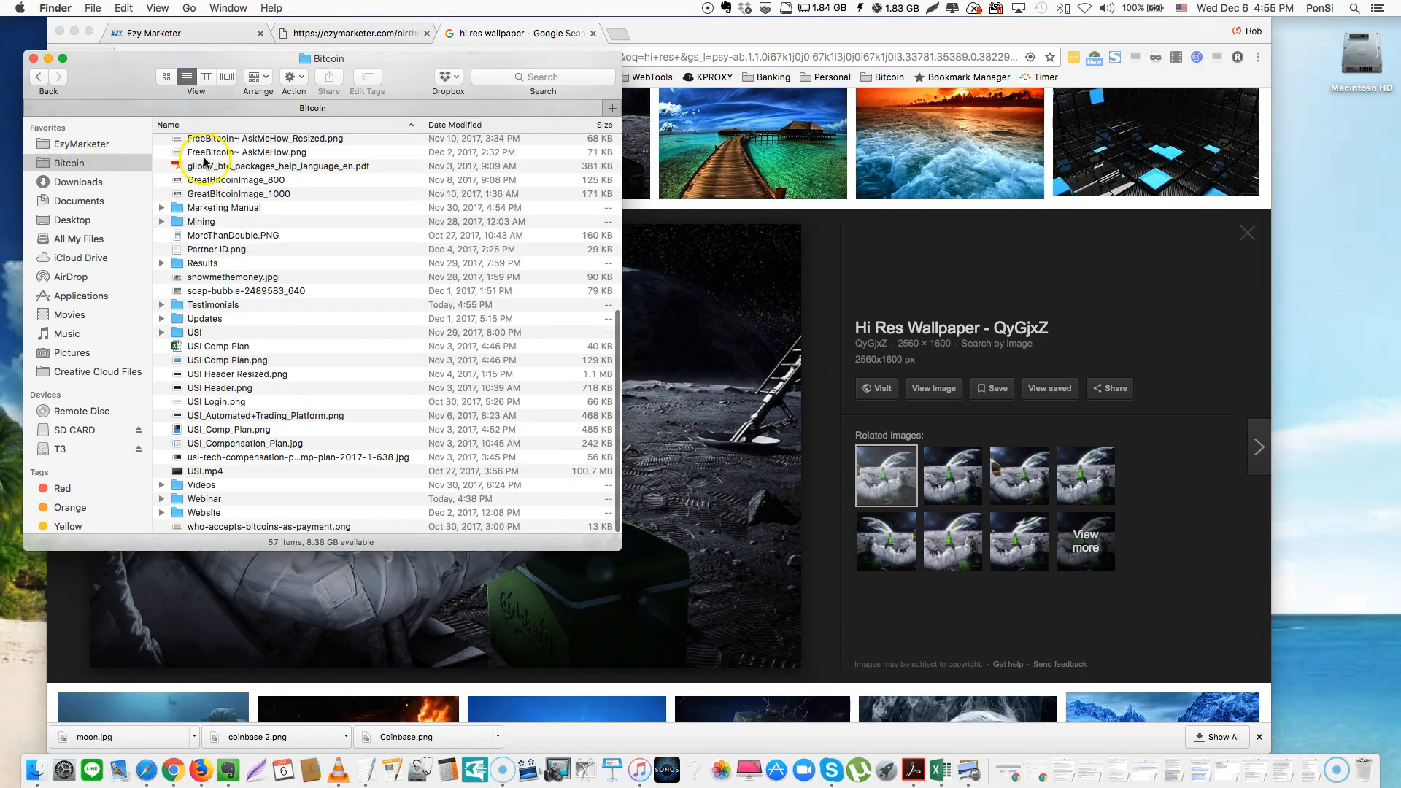
pyautogui.doubleClick(211, 304)
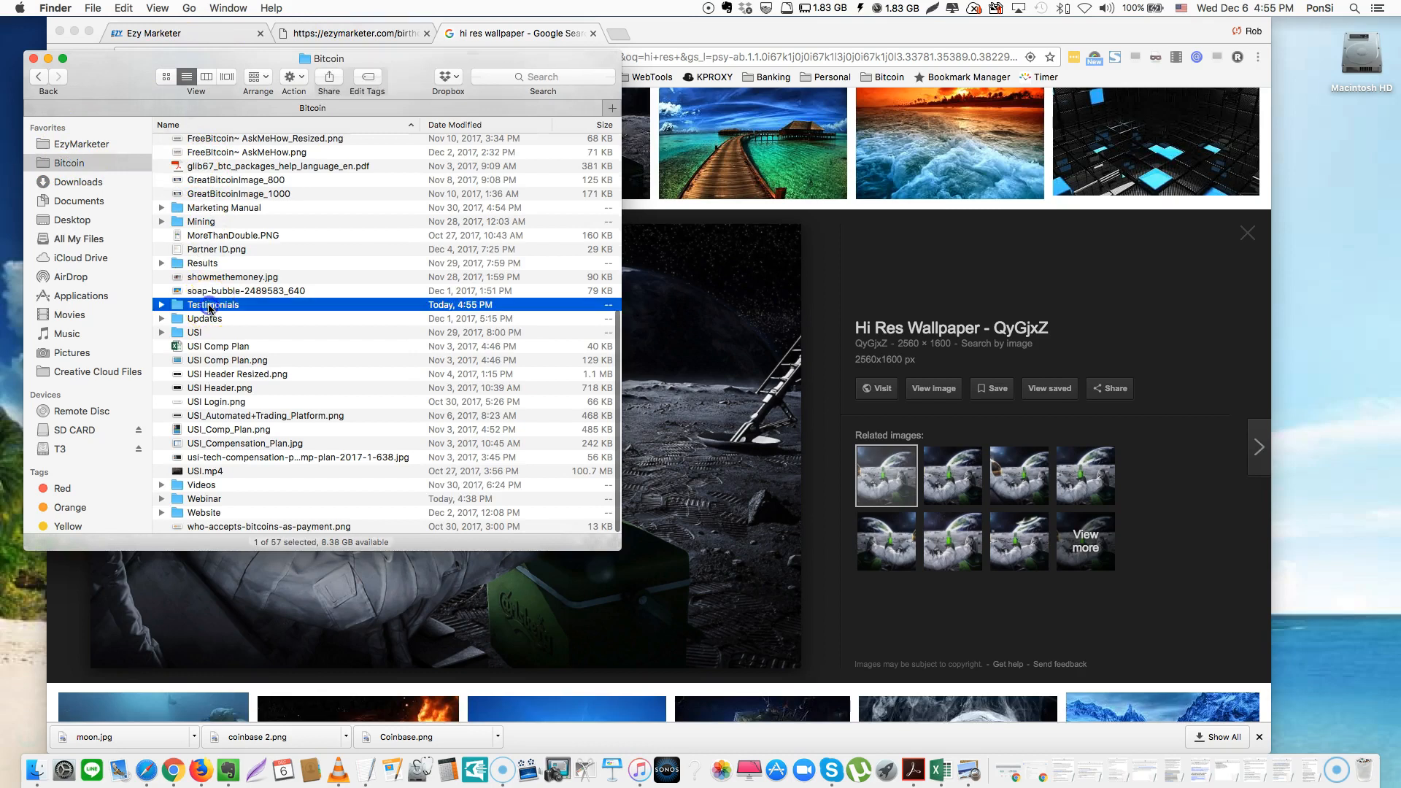
pyautogui.hscroll(-3, 223, 175)
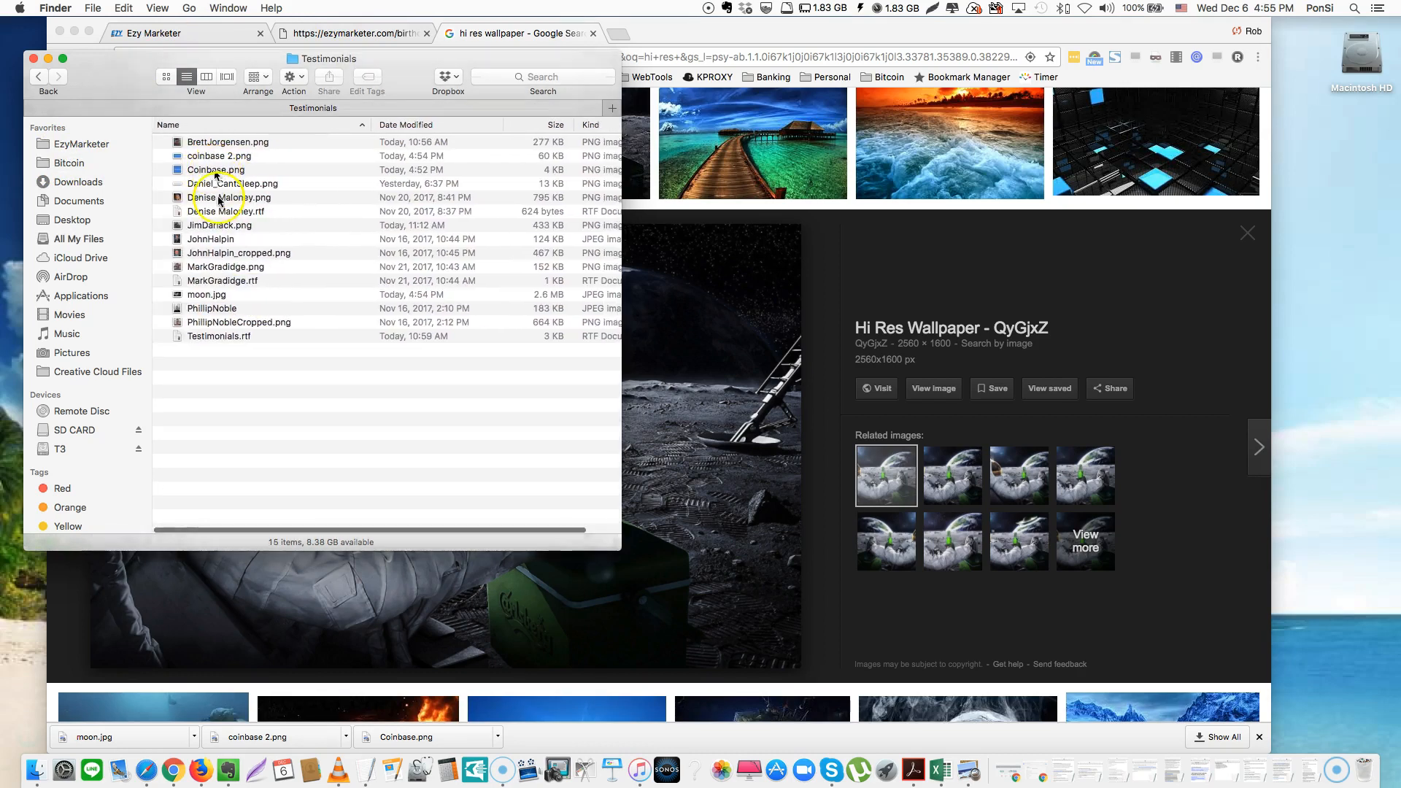
pyautogui.click(216, 295)
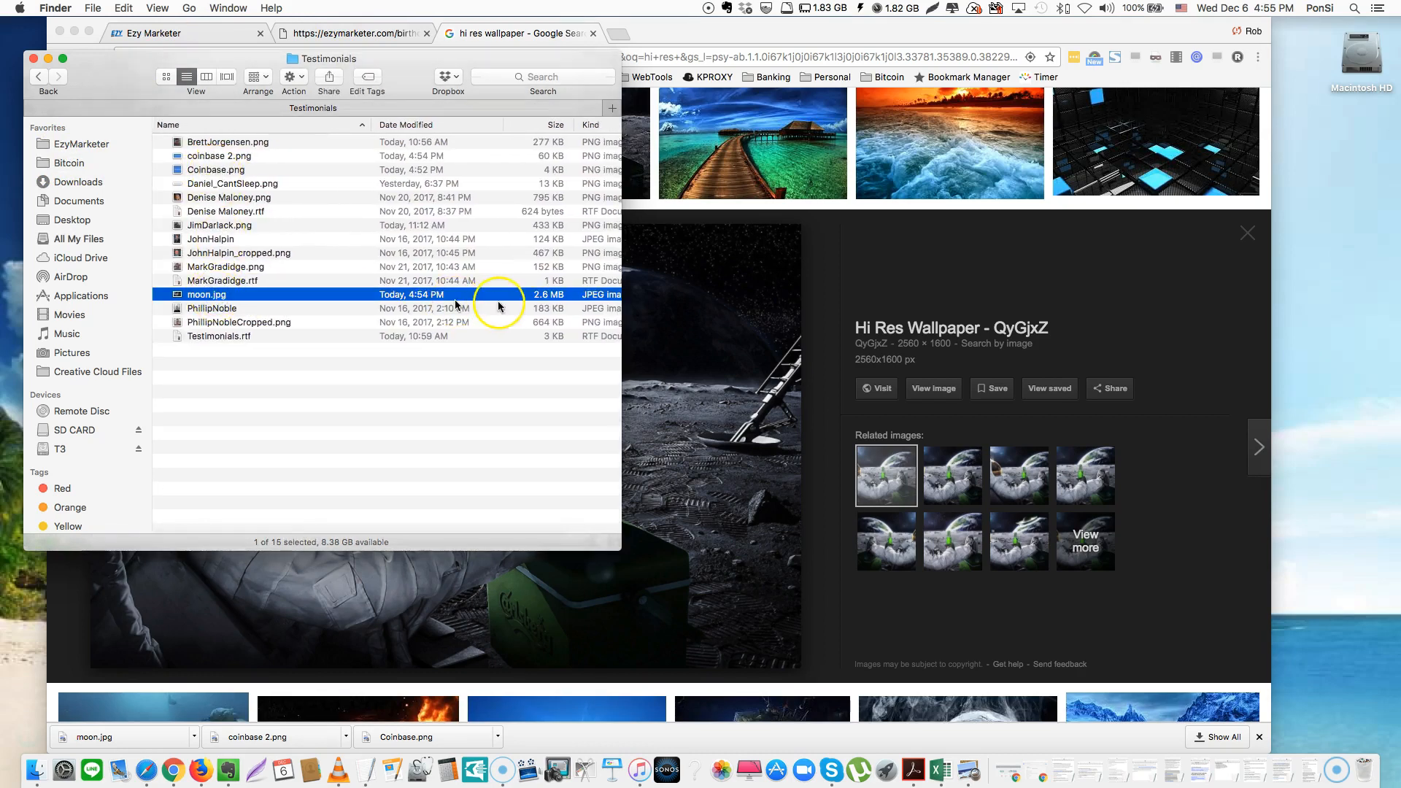
pyautogui.click(537, 301)
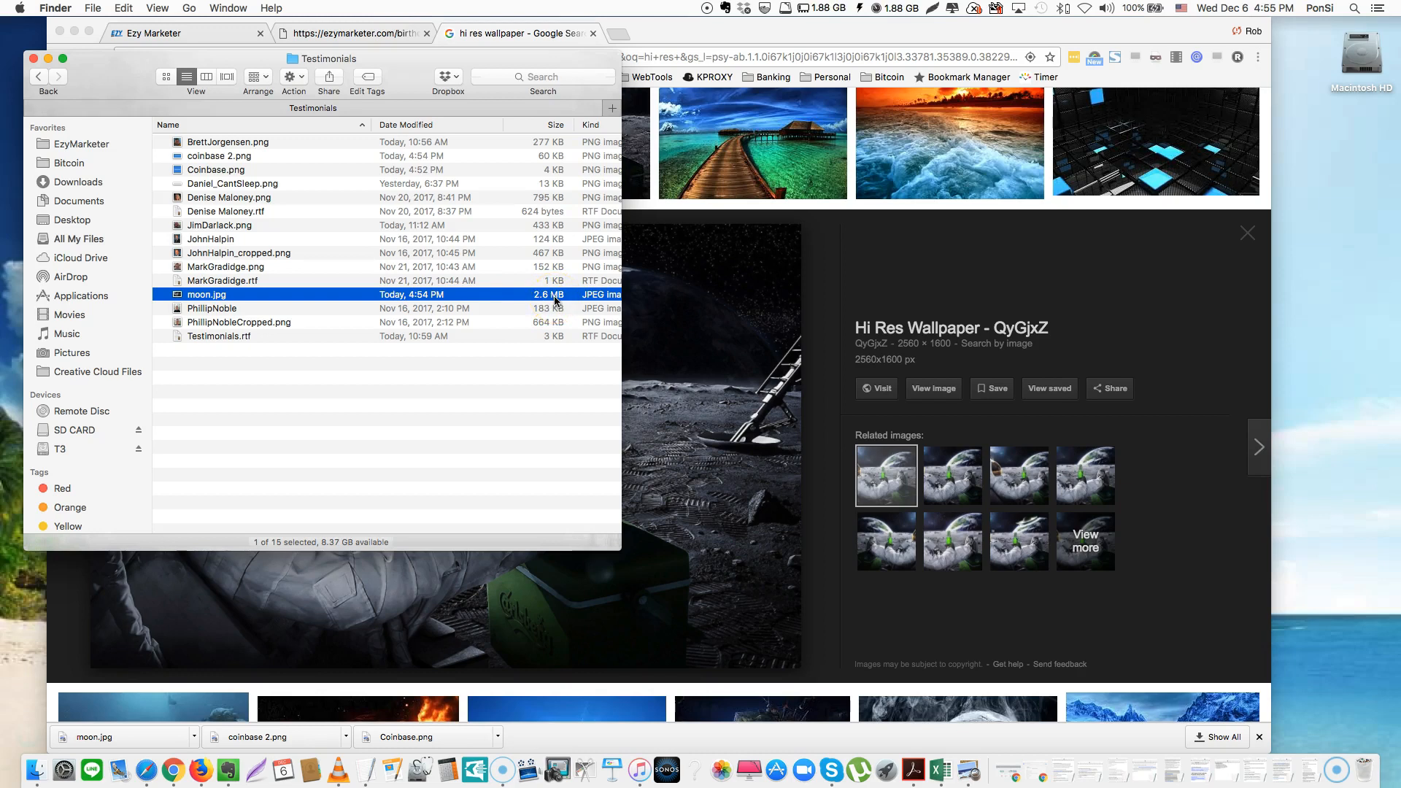
pyautogui.moveTo(406, 72); pyautogui.dragTo(389, 82)
pyautogui.click(616, 33)
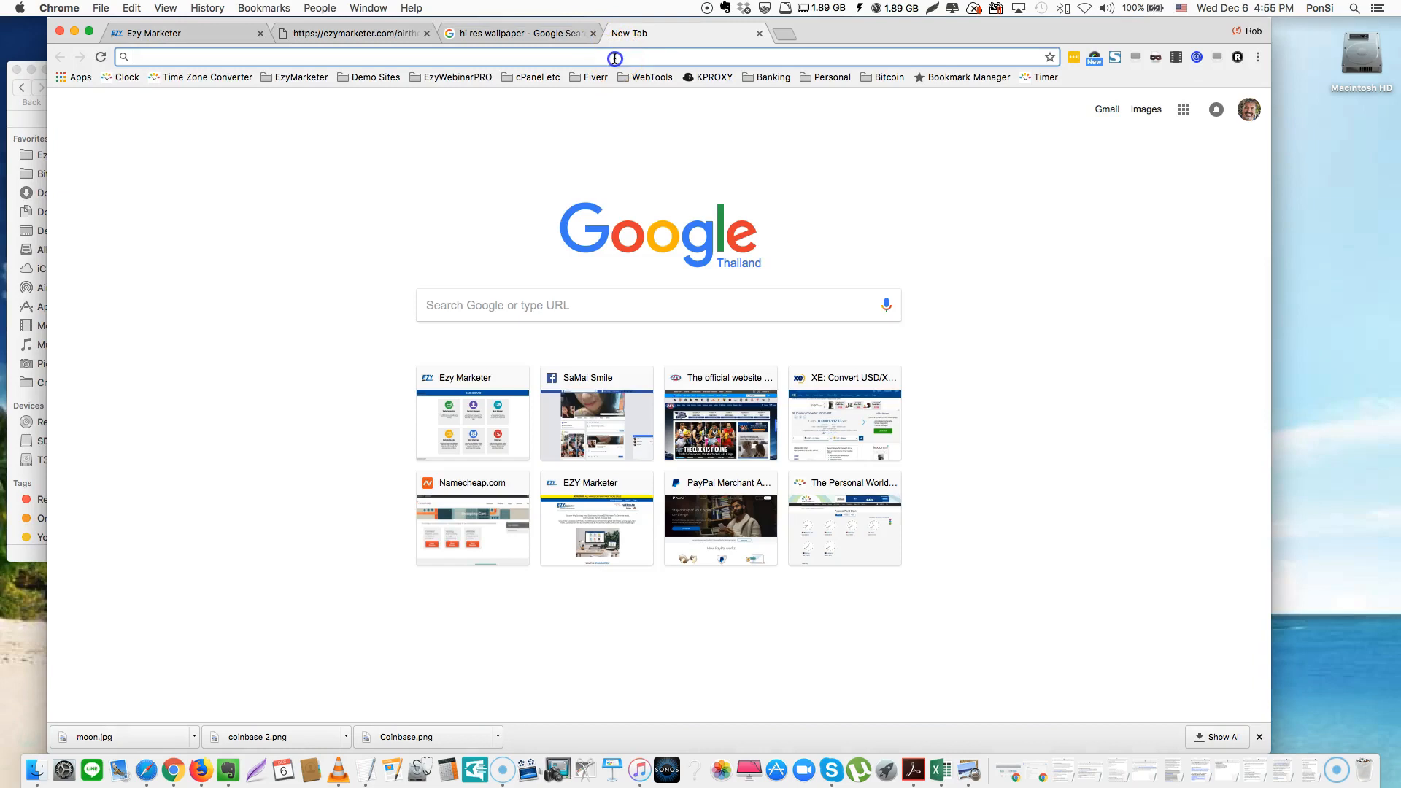
# Upload moon.jpg to tinypng.com, compressing it from 2.6 MB to 426.3 KB (84% saving)
pyautogui.write('tiny')
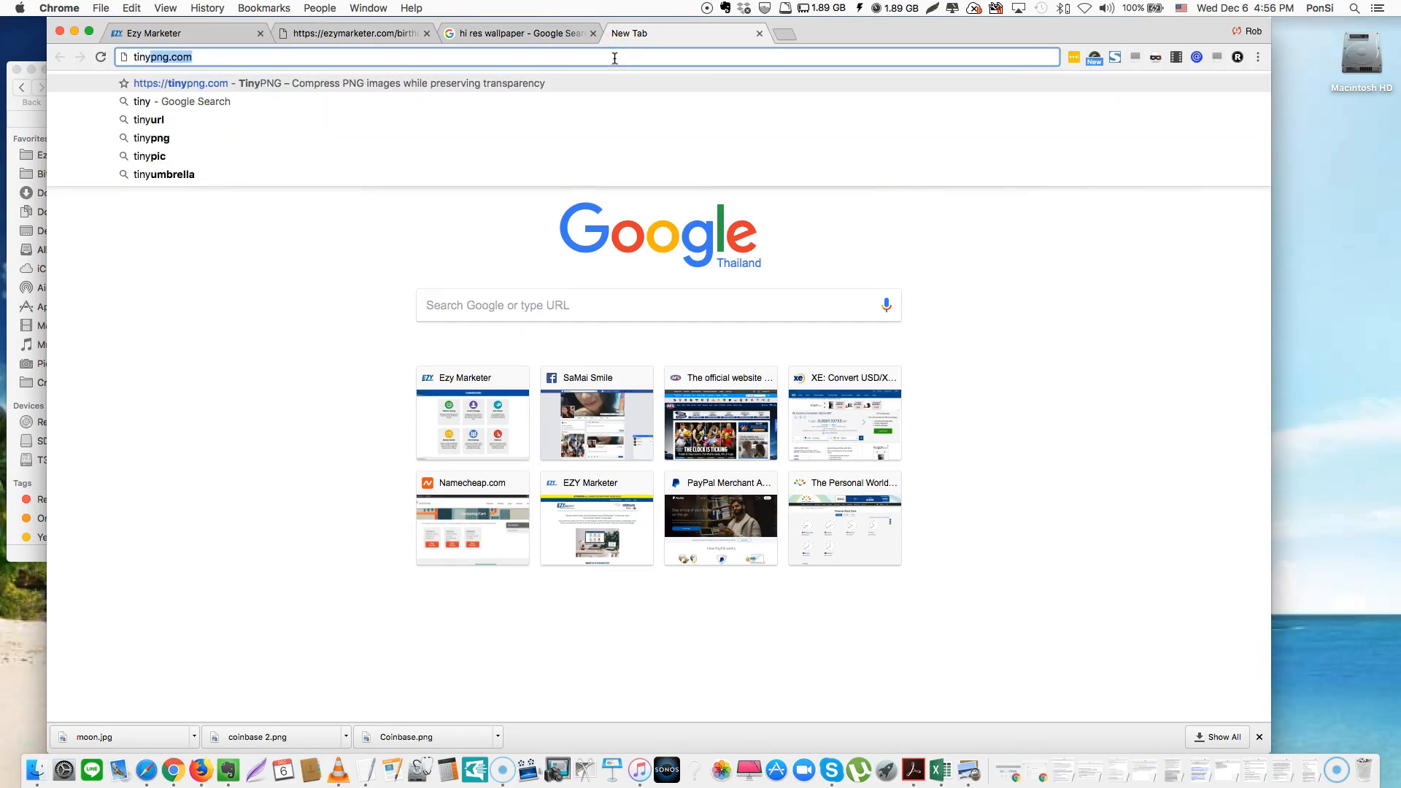
pyautogui.press('Return')
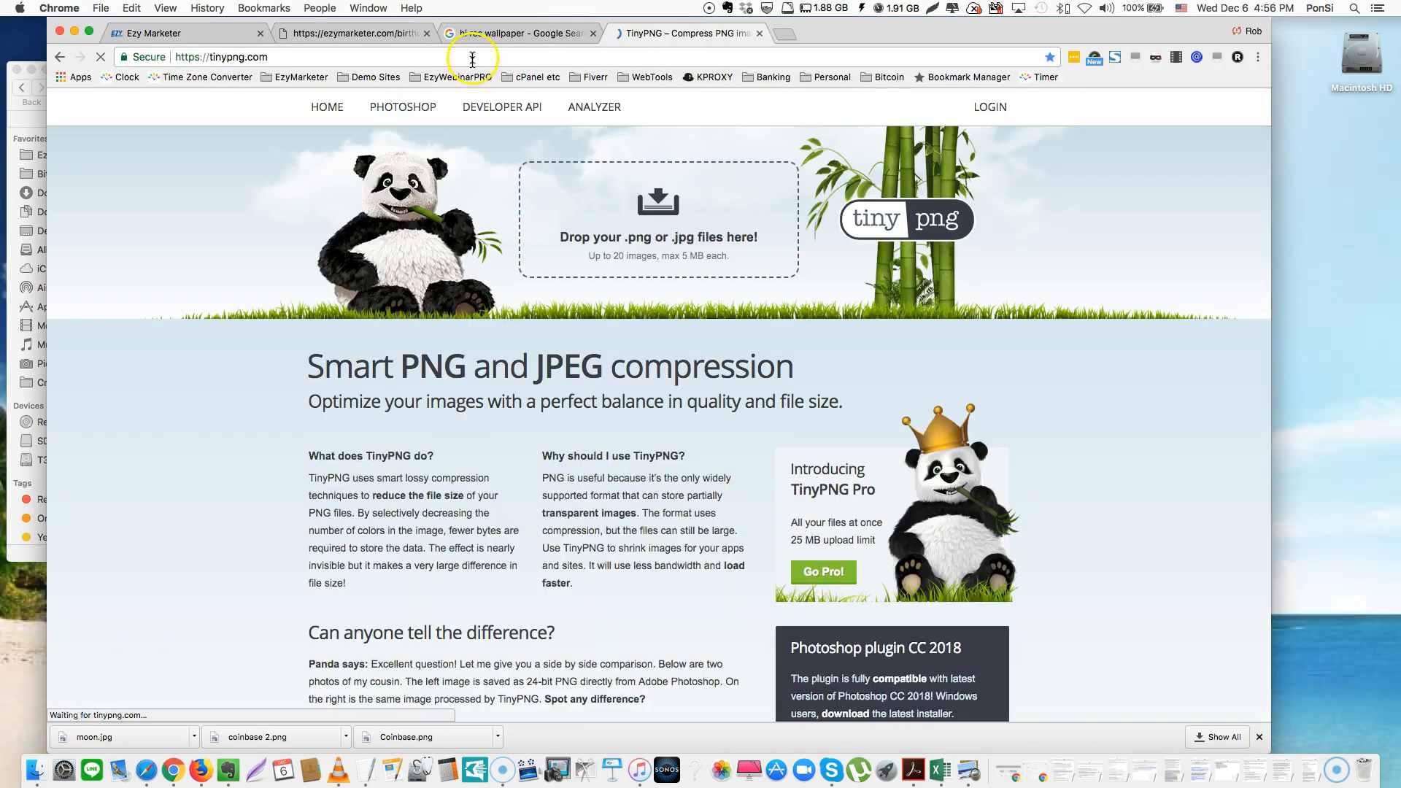
pyautogui.click(472, 57)
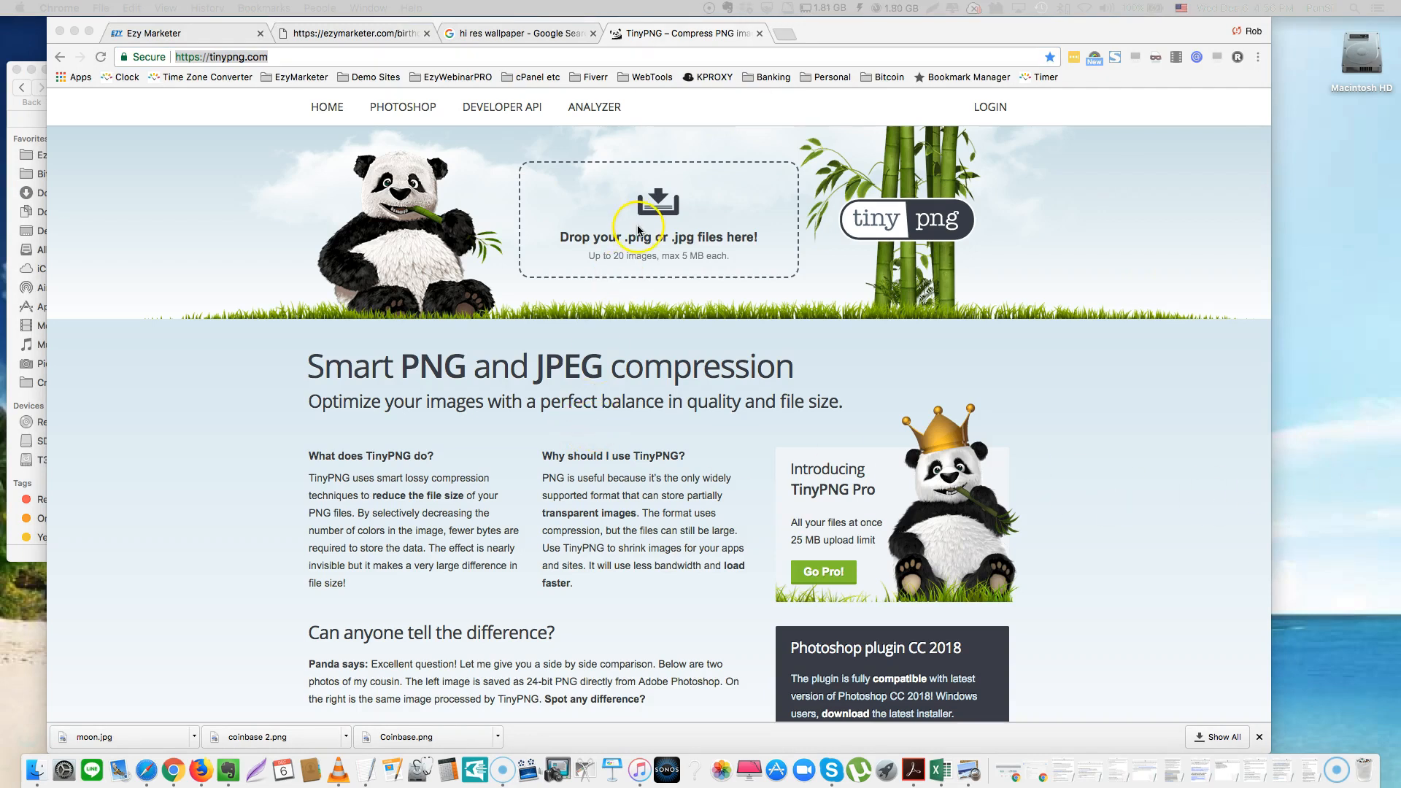
pyautogui.click(651, 217)
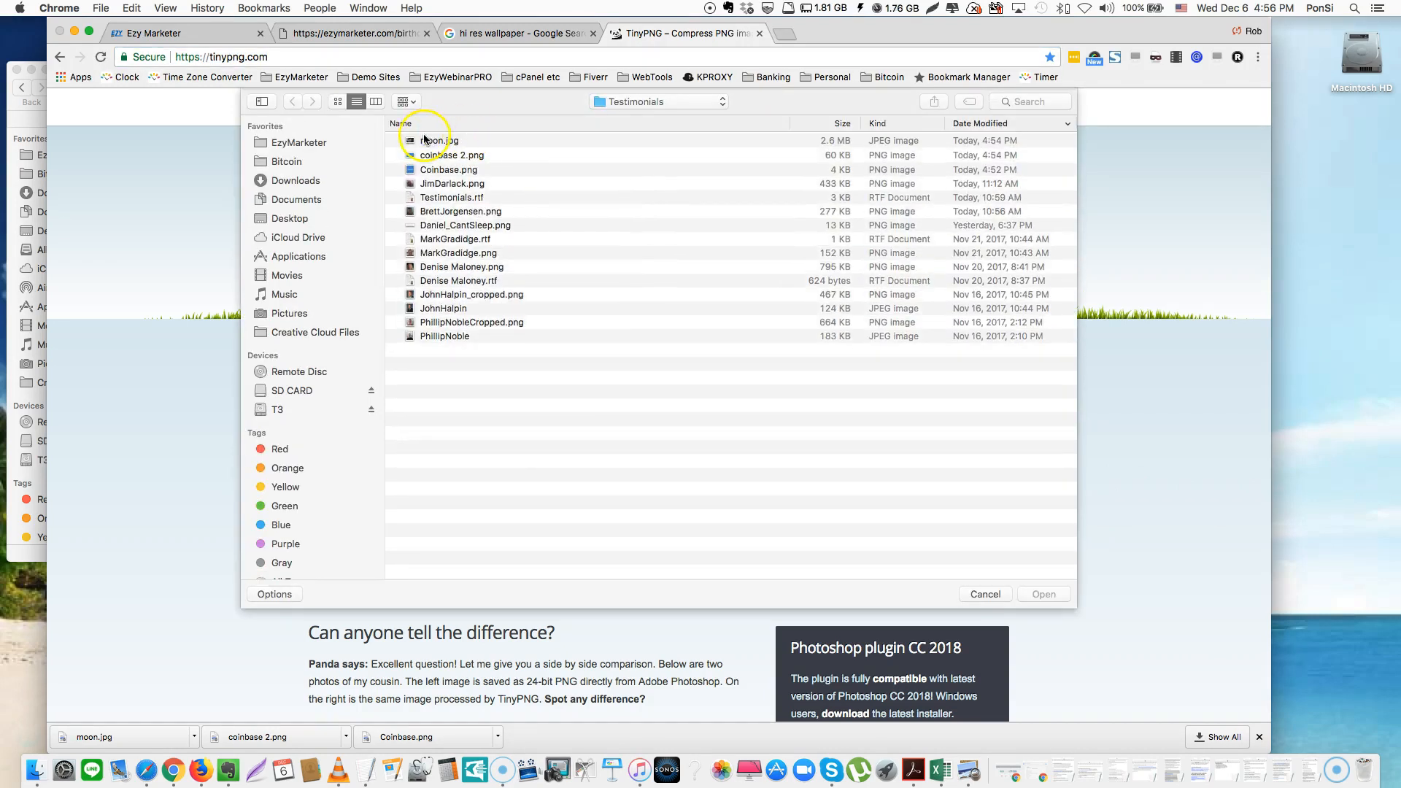
pyautogui.click(427, 140)
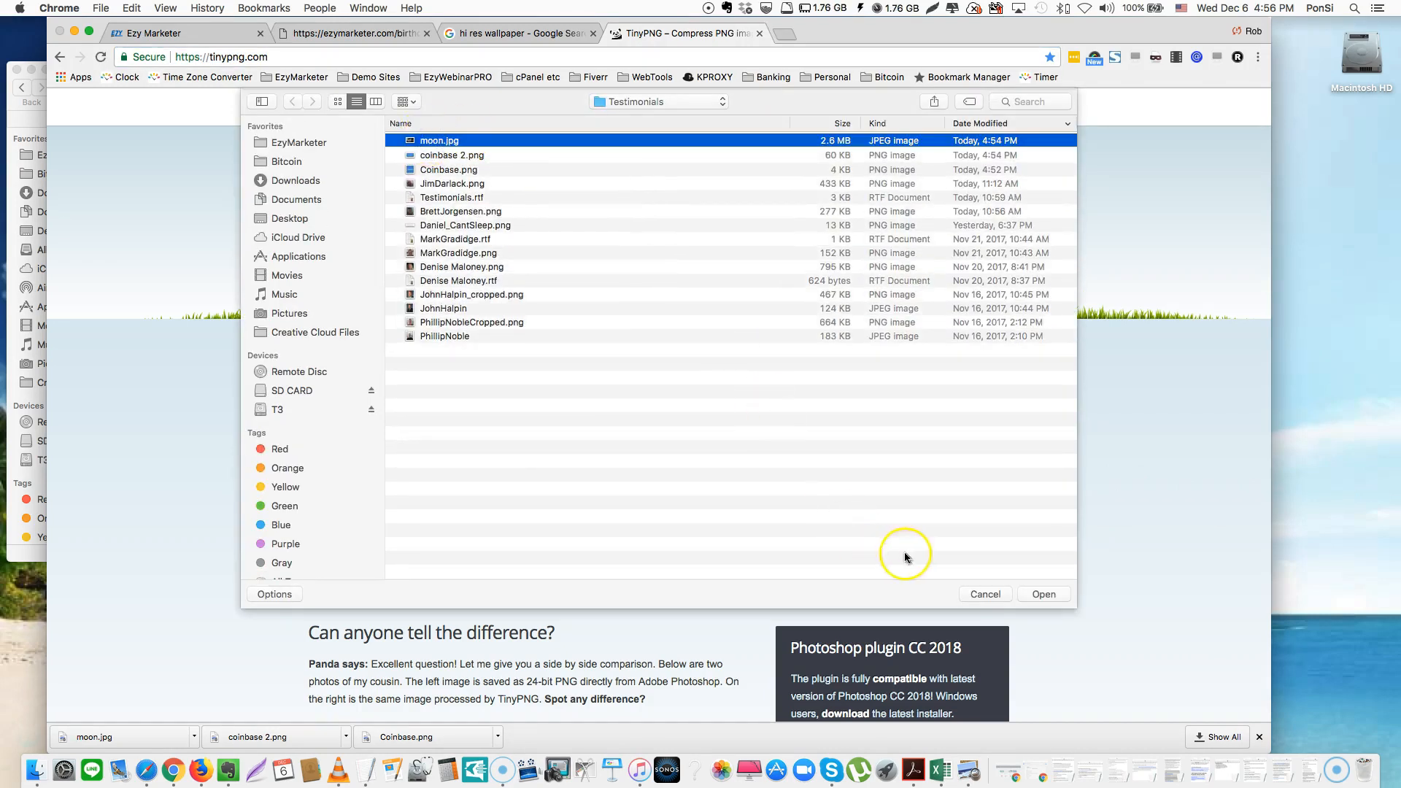
pyautogui.click(1043, 594)
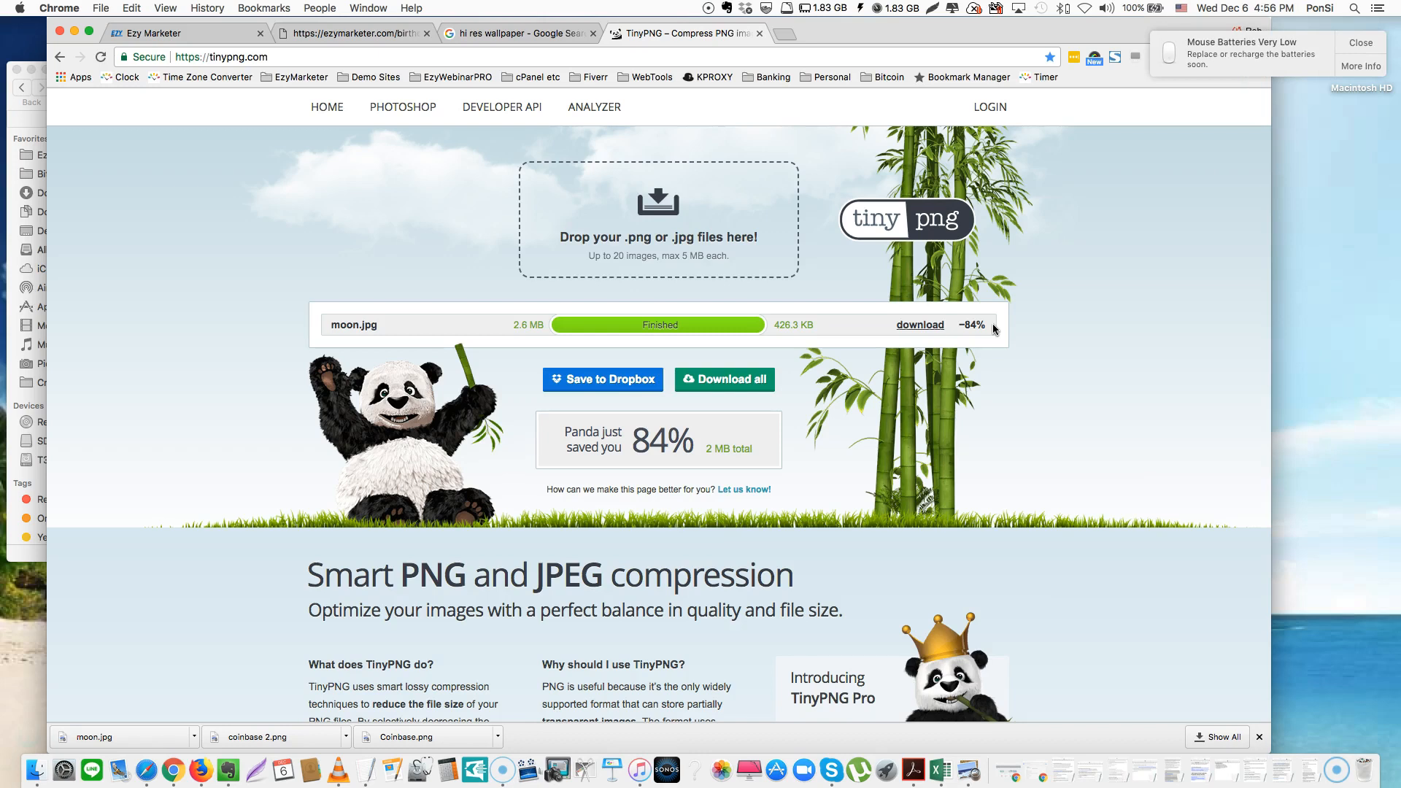
pyautogui.click(1359, 42)
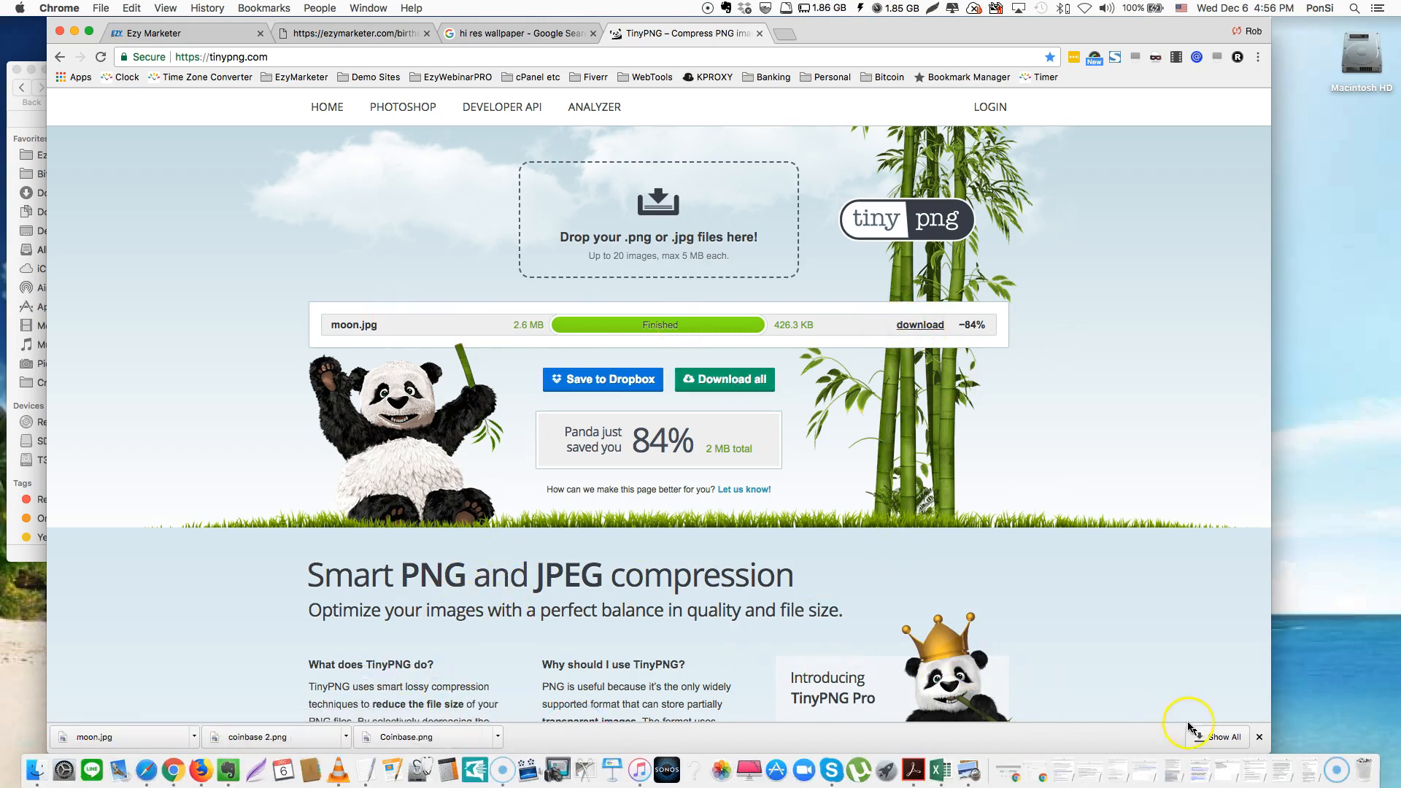
pyautogui.click(958, 247)
pyautogui.click(968, 248)
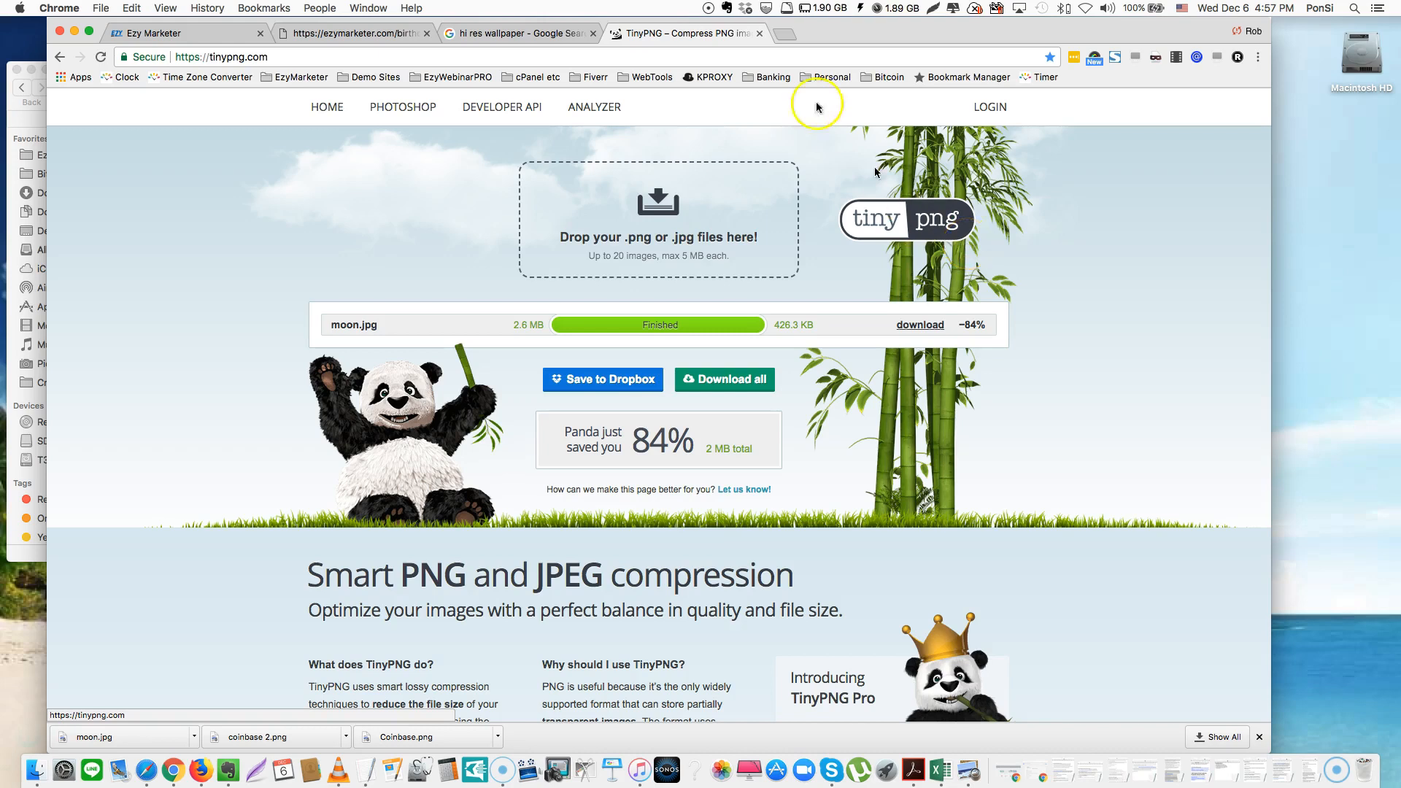
pyautogui.click(629, 43)
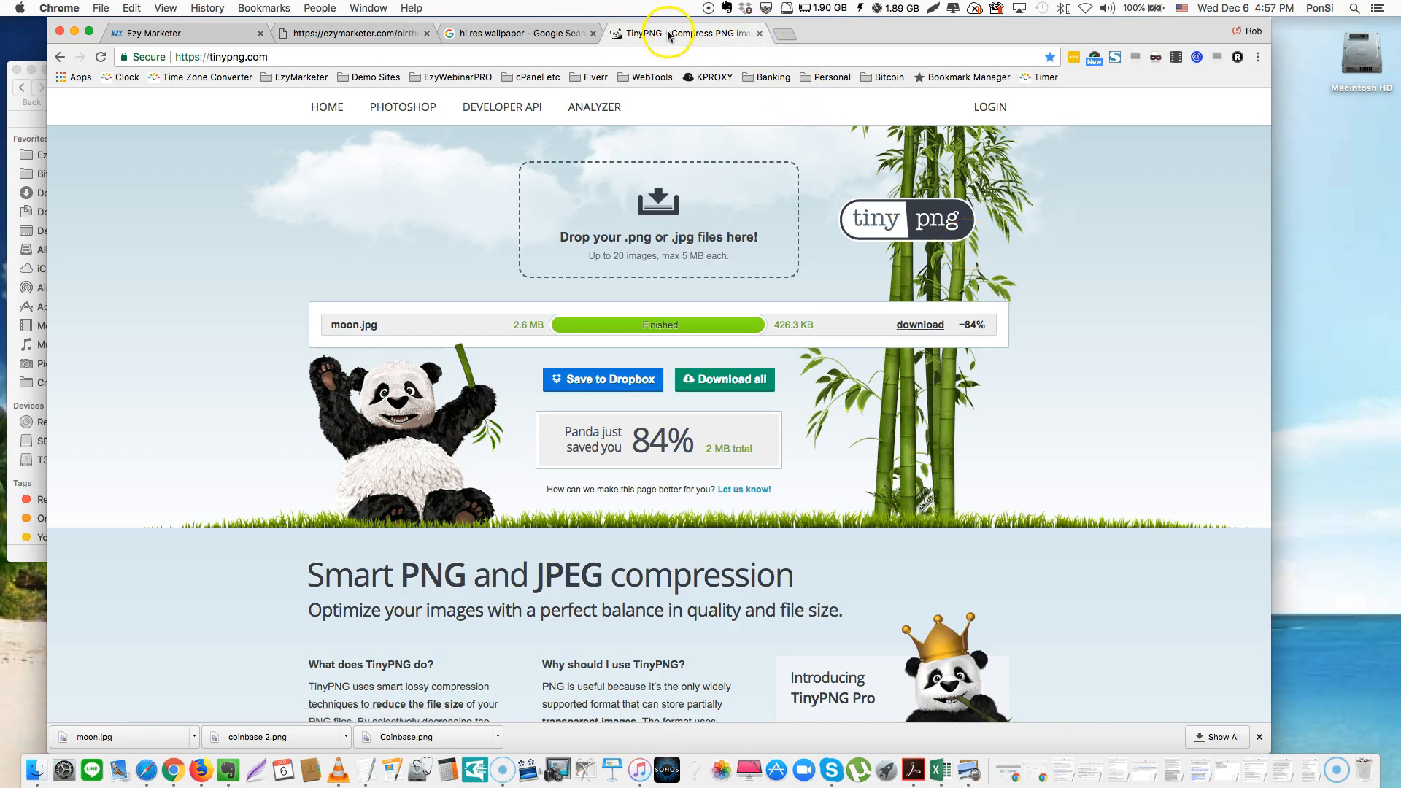
# Paste the new contact's Facebook profile address over the old Messenger address
pyautogui.click(328, 34)
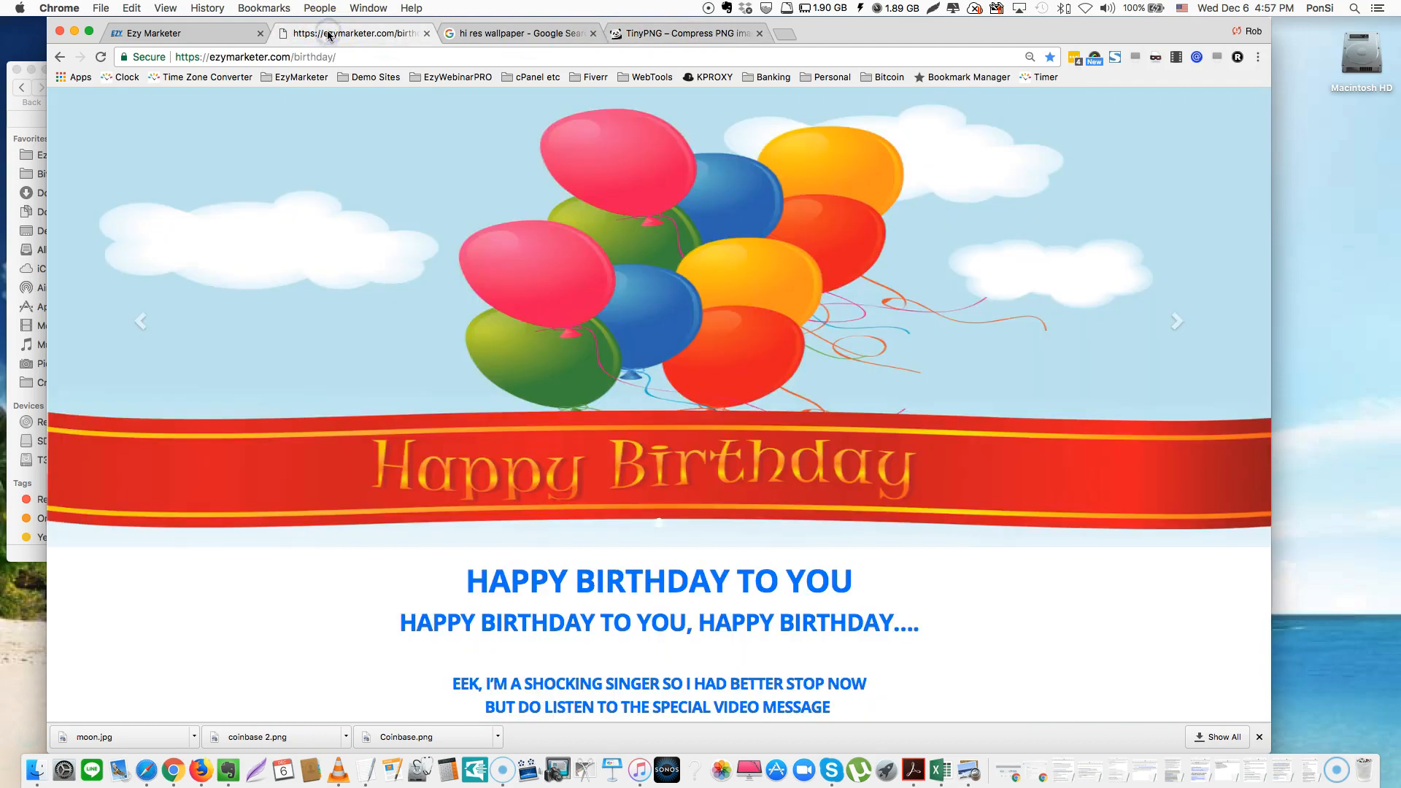
pyautogui.click(209, 39)
pyautogui.scroll(-10, 822, 343)
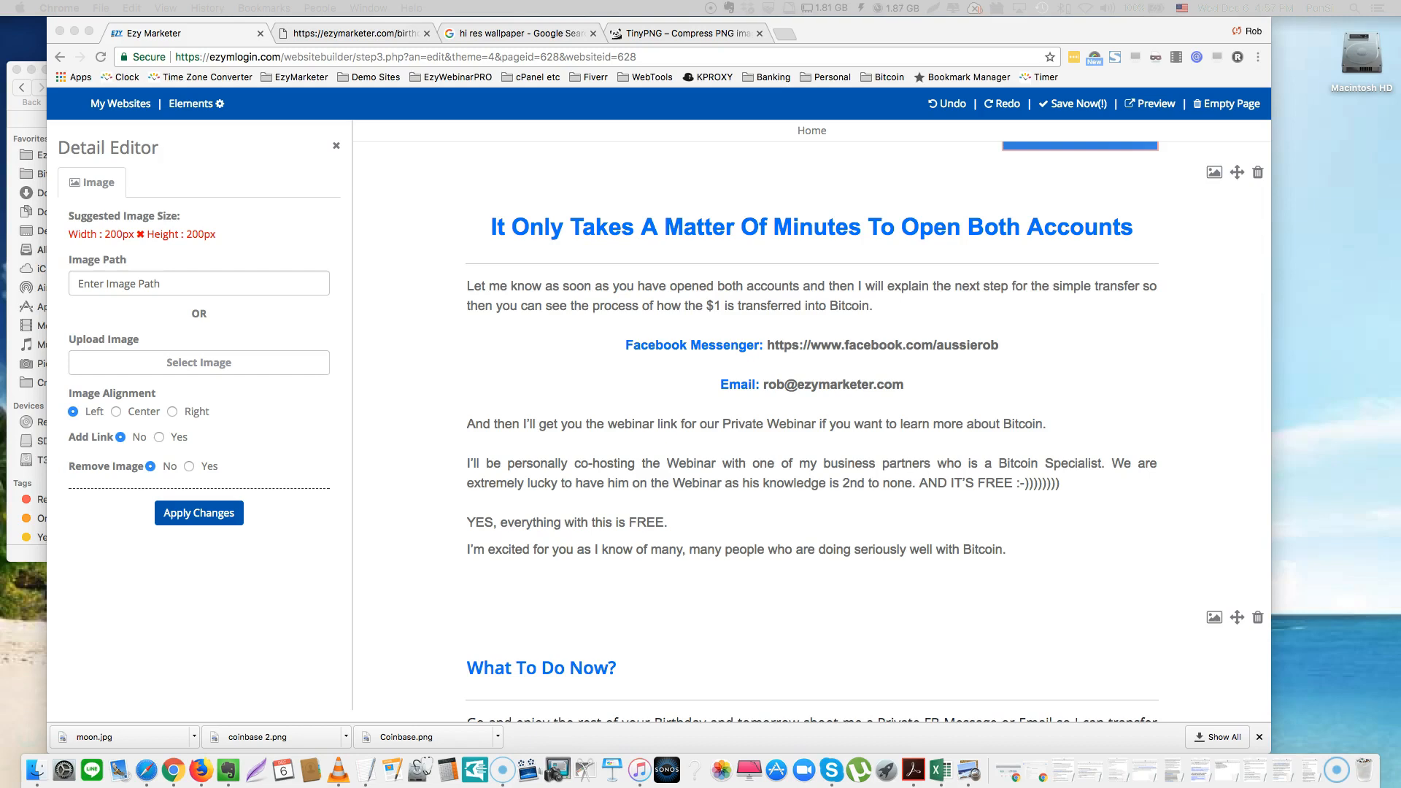
pyautogui.click(989, 344)
pyautogui.moveTo(1023, 349); pyautogui.dragTo(771, 354)
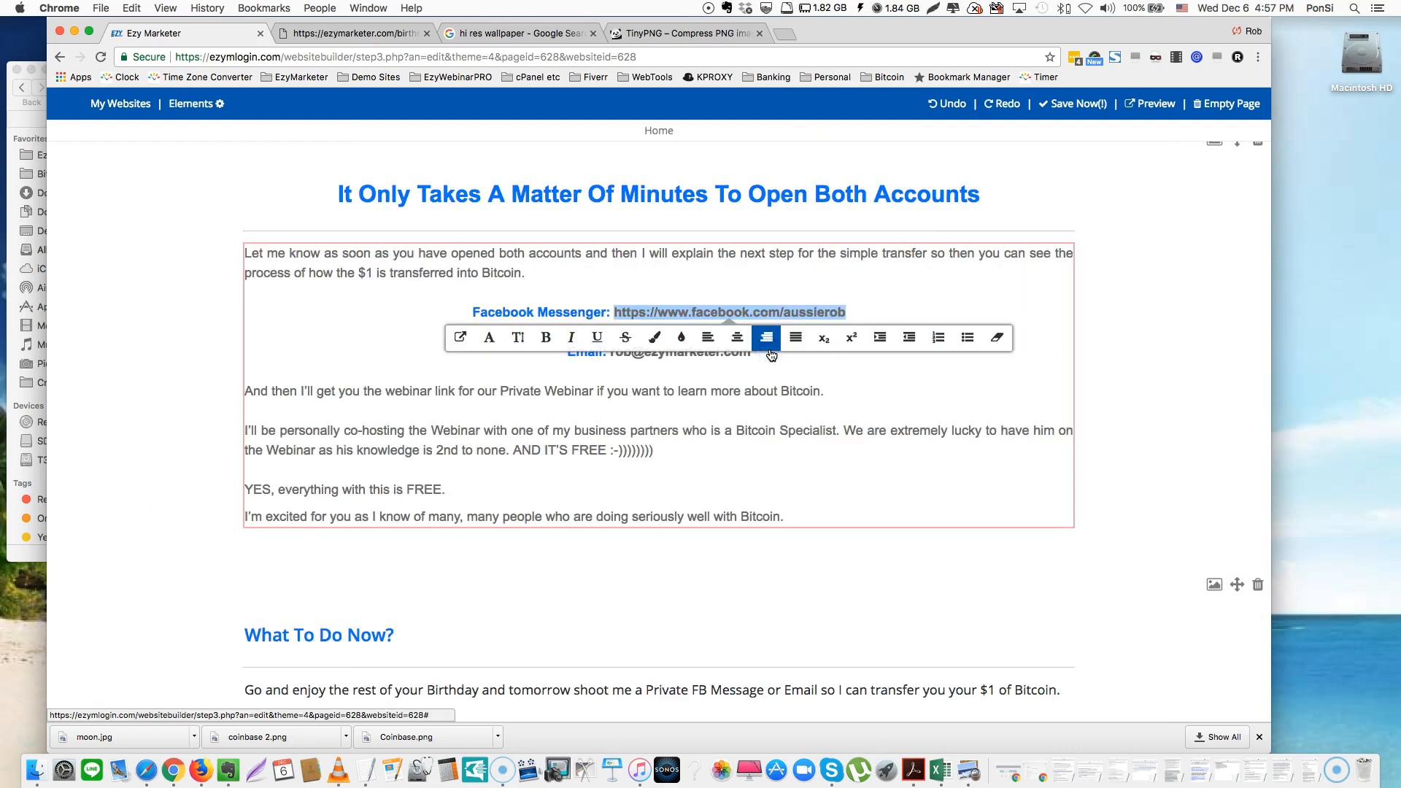
pyautogui.click(925, 445)
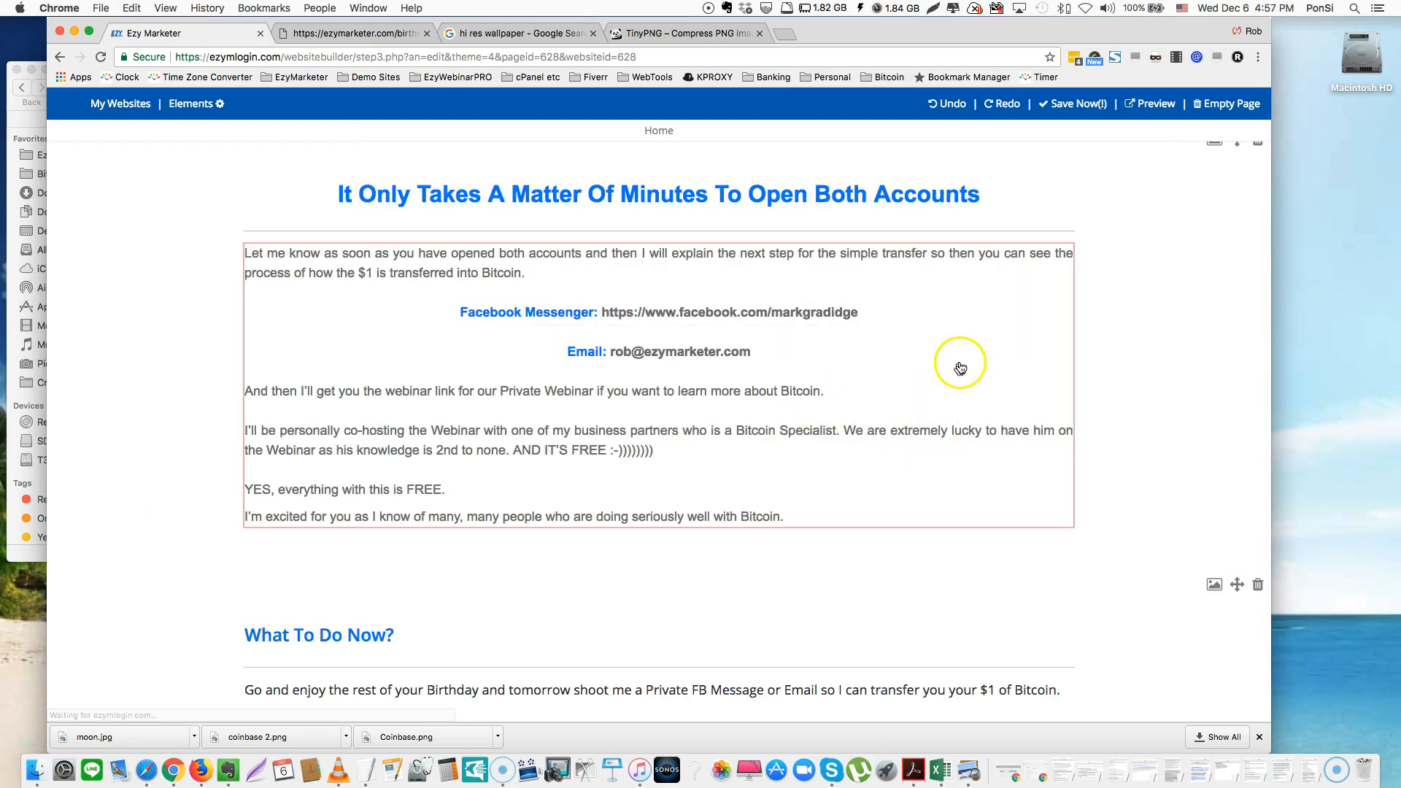
# Link the new Facebook address to its own URL so it is clickable
pyautogui.moveTo(868, 312); pyautogui.dragTo(602, 315)
pyautogui.press('super+c')
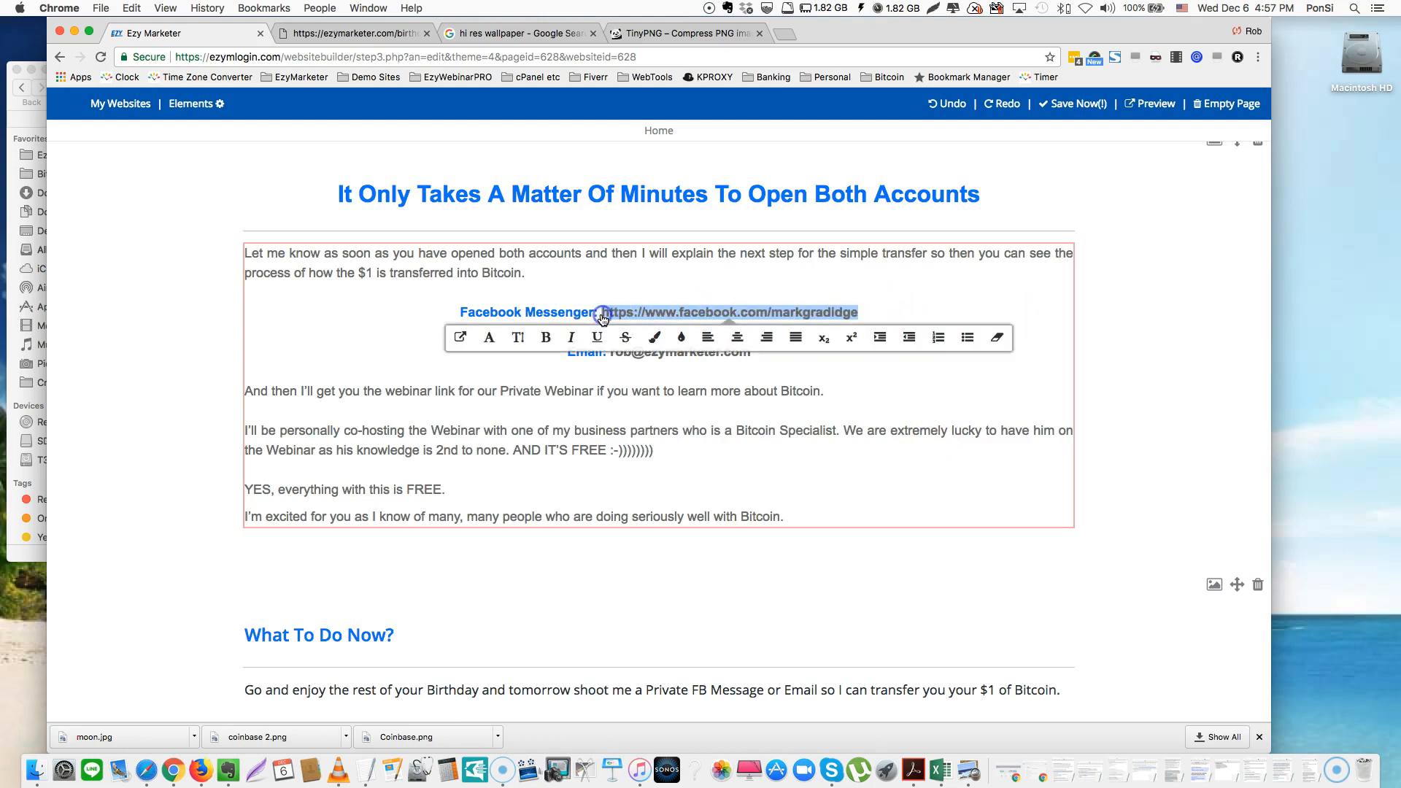
pyautogui.click(459, 338)
pyautogui.press('super+v')
pyautogui.click(831, 345)
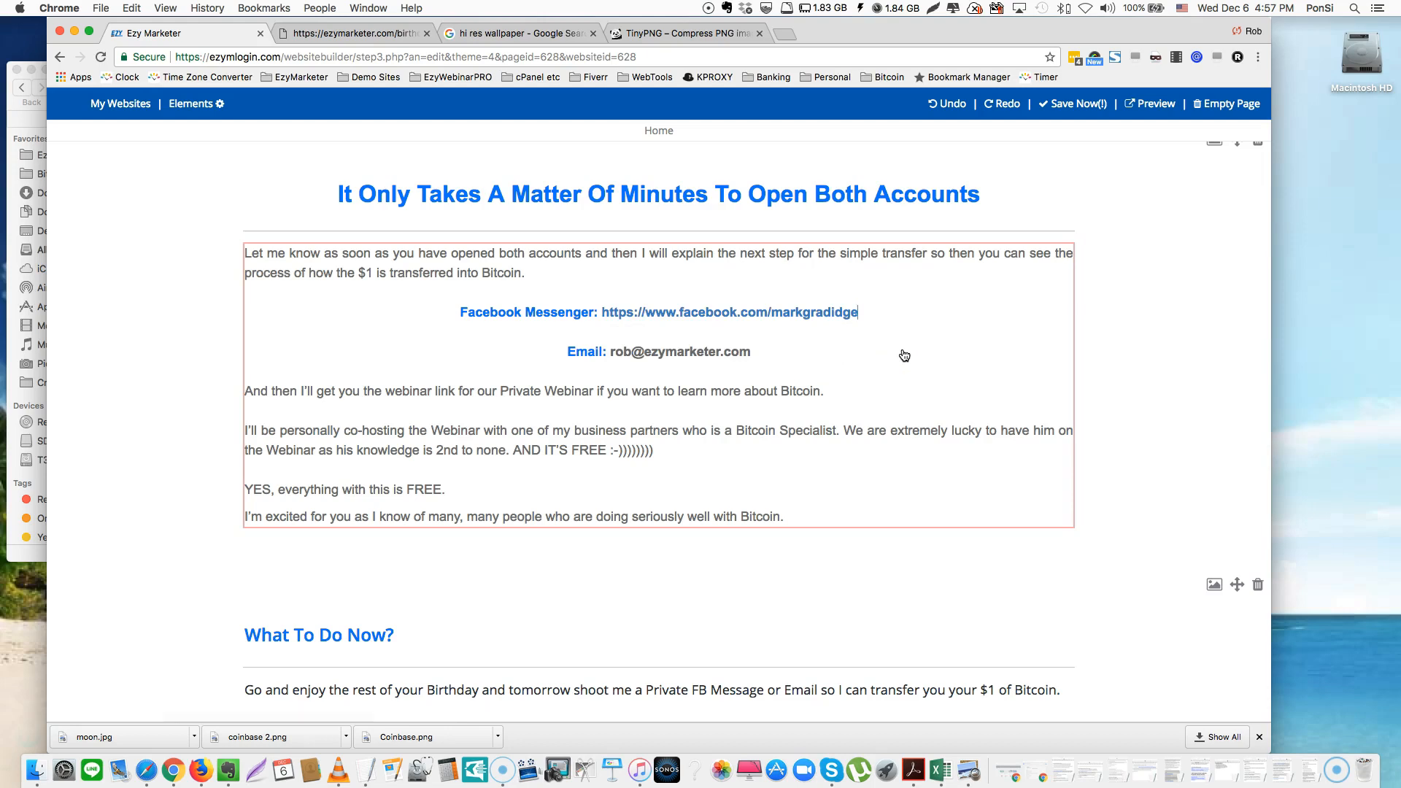
pyautogui.moveTo(835, 359); pyautogui.dragTo(612, 362)
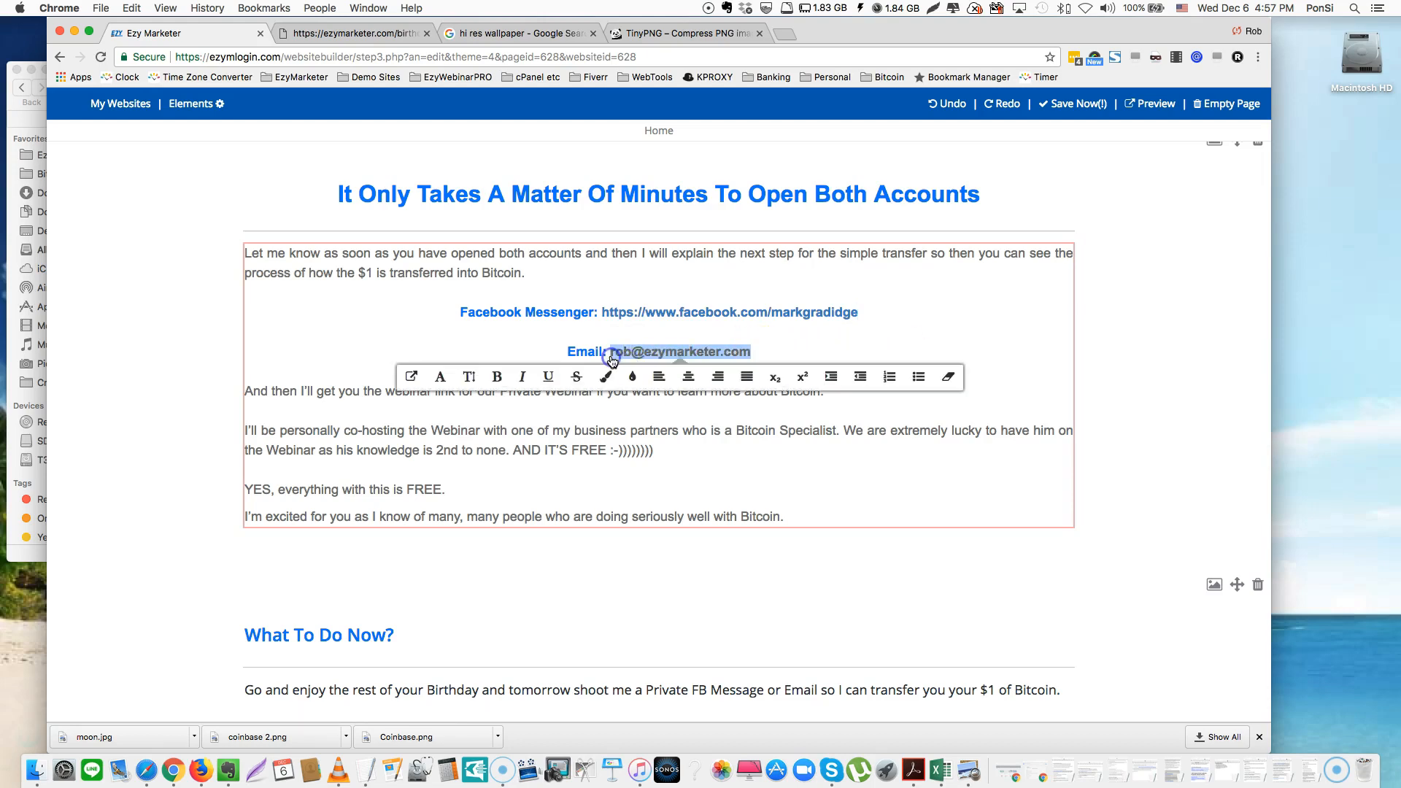
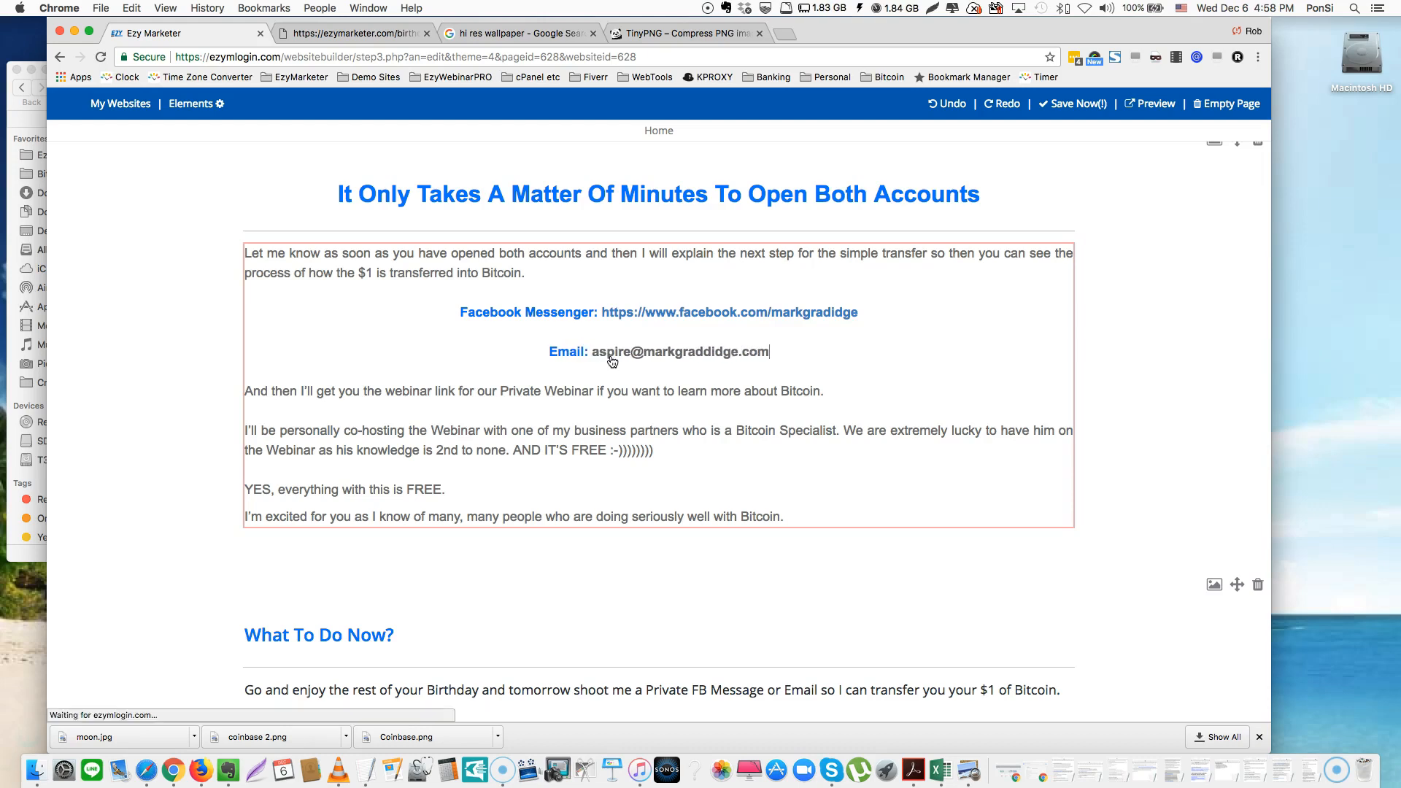
# Enter the contact's e-mail address and delete the extra 'd' from its domain
pyautogui.click(707, 354)
pyautogui.press('BackSpace')
pyautogui.click(791, 351)
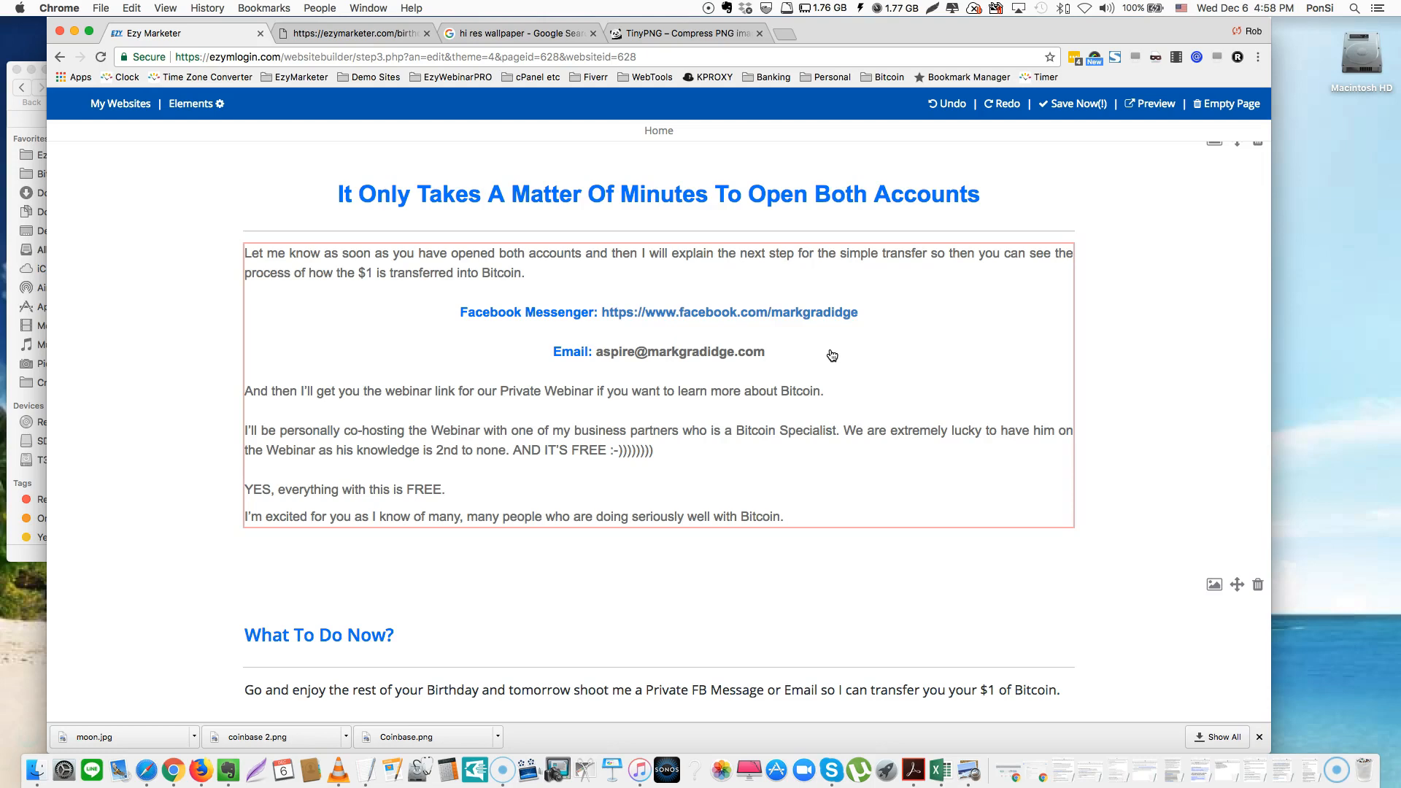
# Colour the whole e-mail address #007fff blue to match the Facebook Messenger line
pyautogui.moveTo(769, 356); pyautogui.dragTo(595, 357)
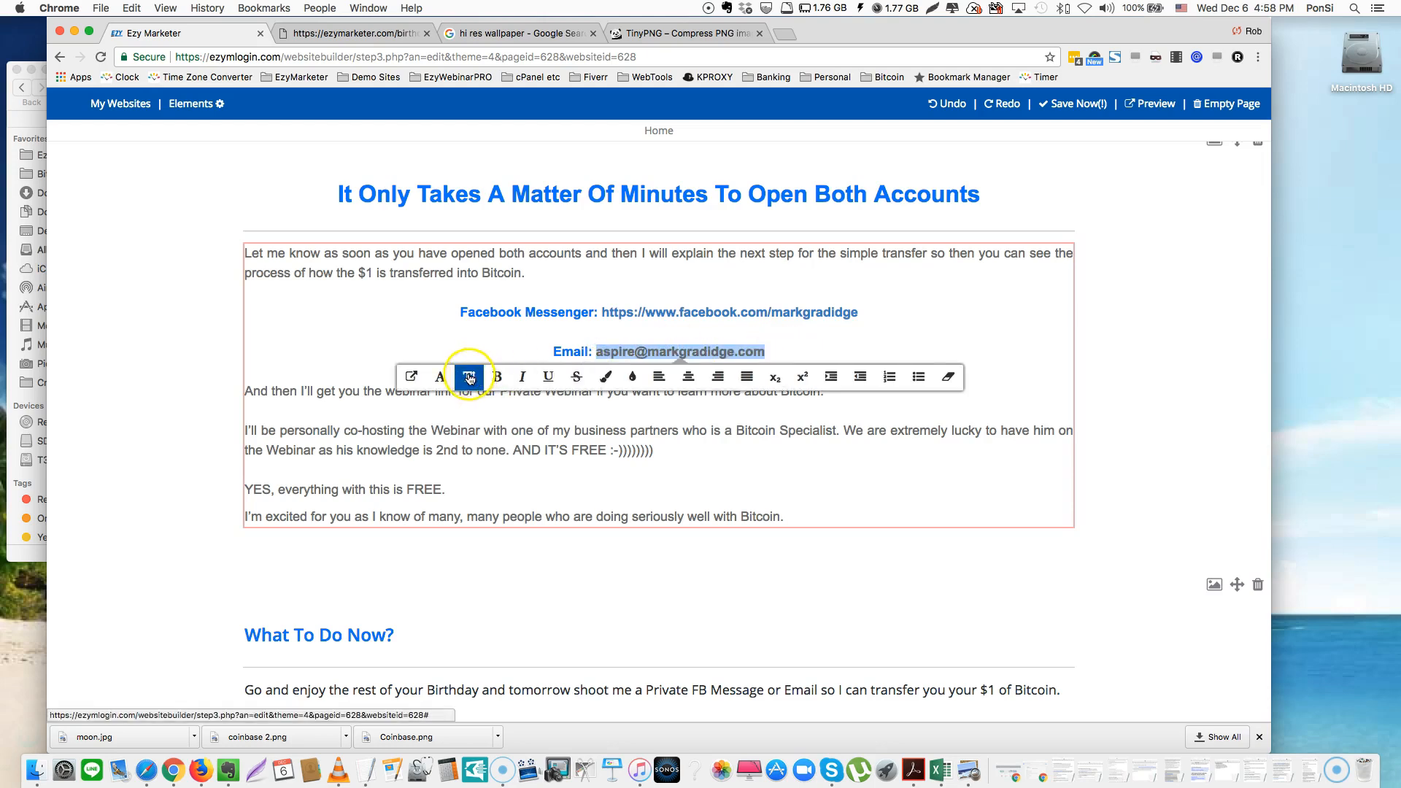
pyautogui.click(447, 378)
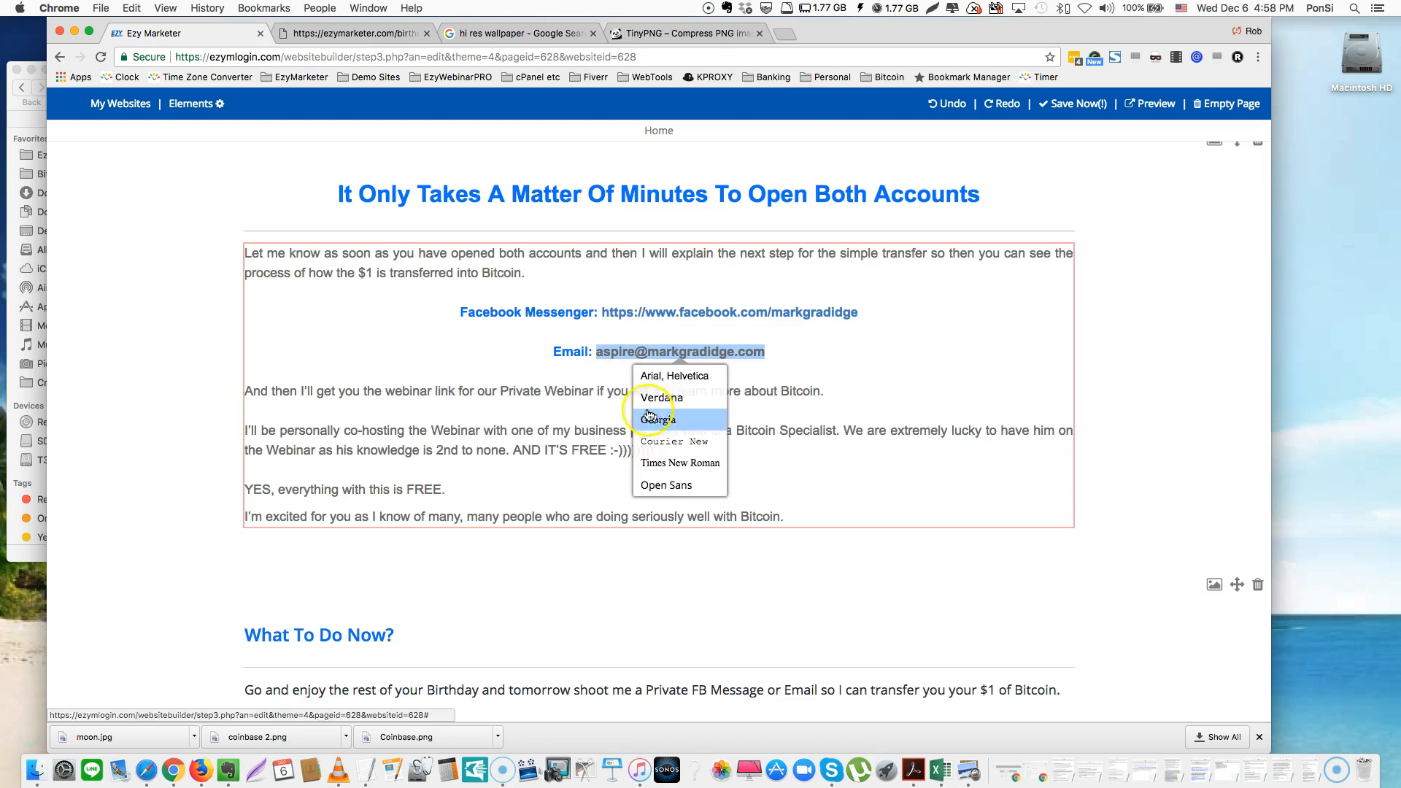
pyautogui.click(789, 359)
pyautogui.moveTo(790, 359); pyautogui.dragTo(594, 355)
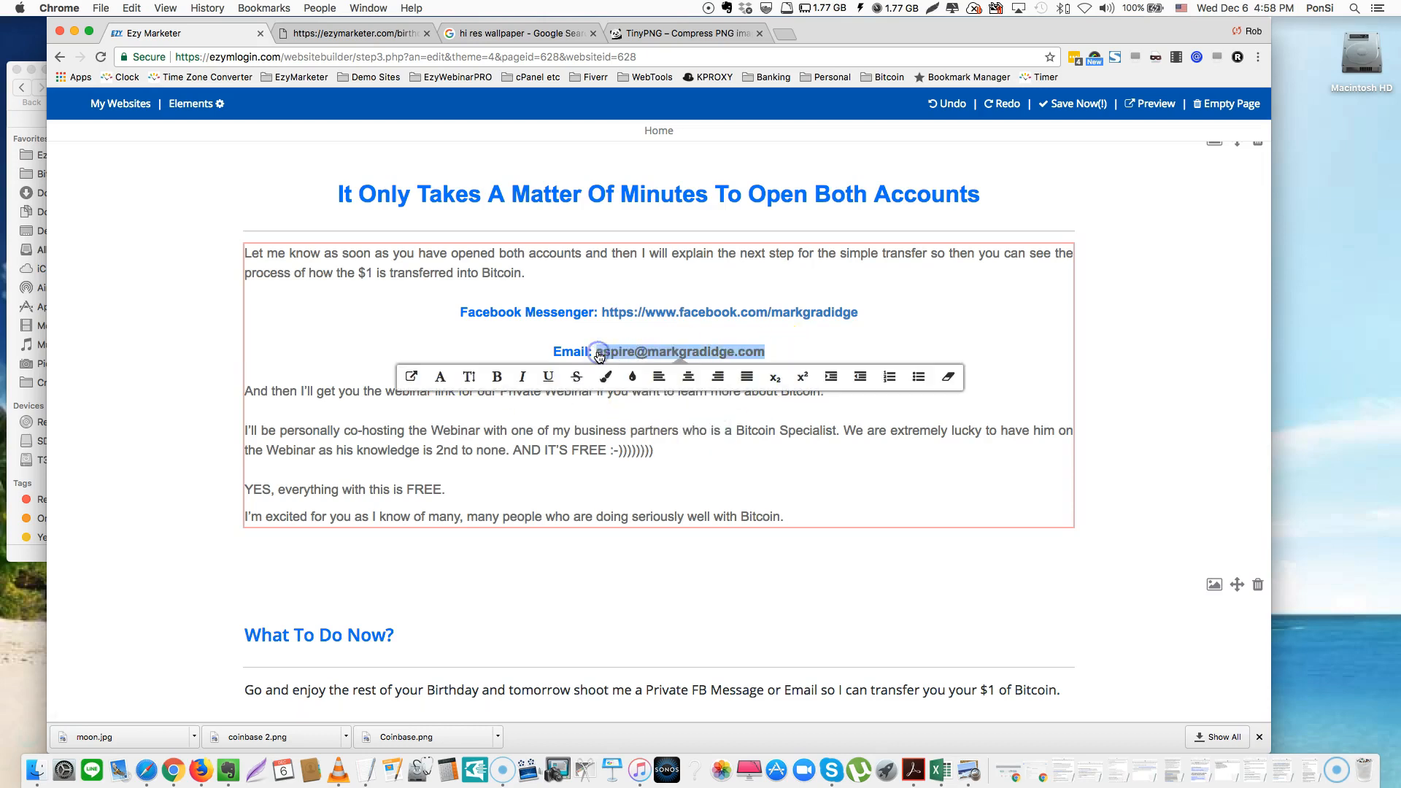
pyautogui.click(473, 377)
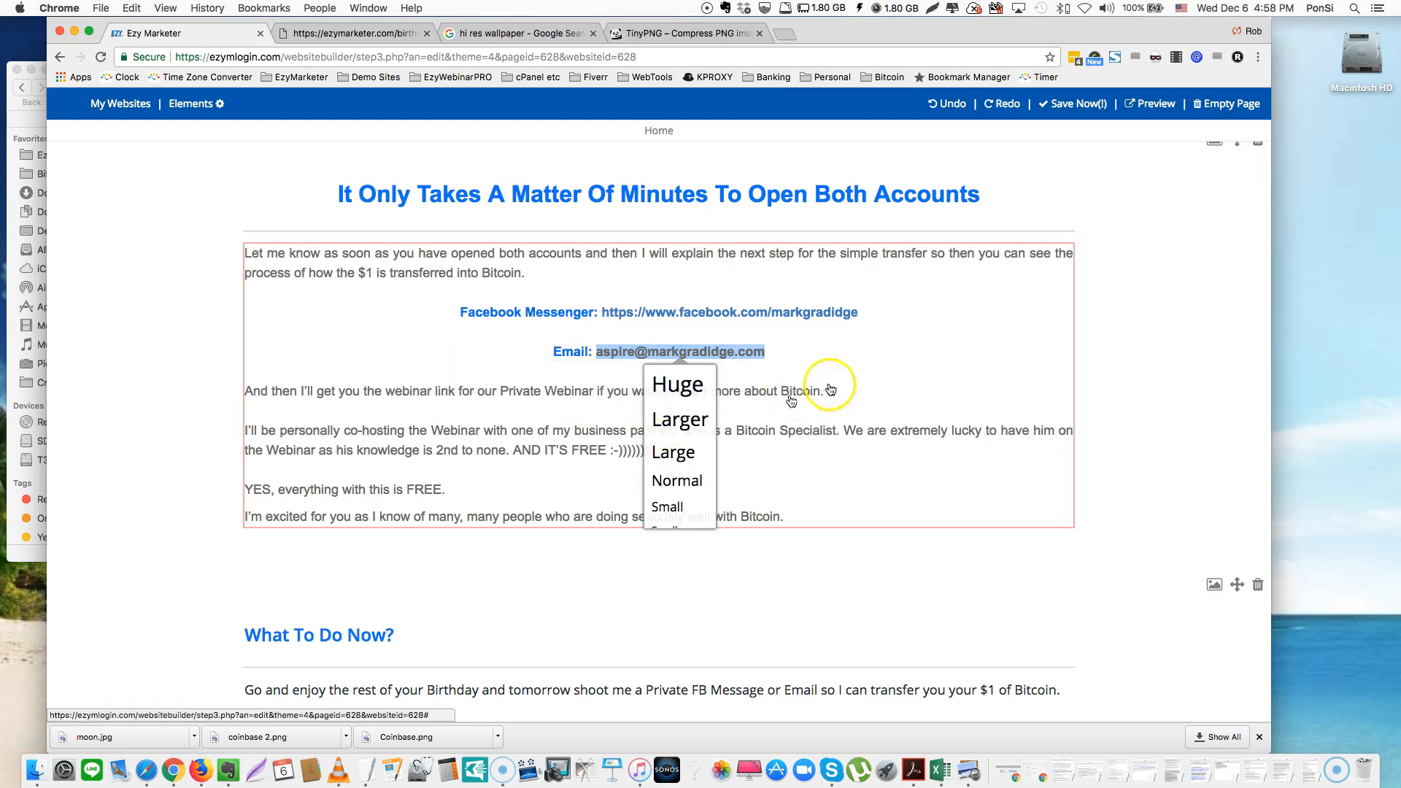
pyautogui.click(803, 364)
pyautogui.moveTo(802, 365); pyautogui.dragTo(597, 356)
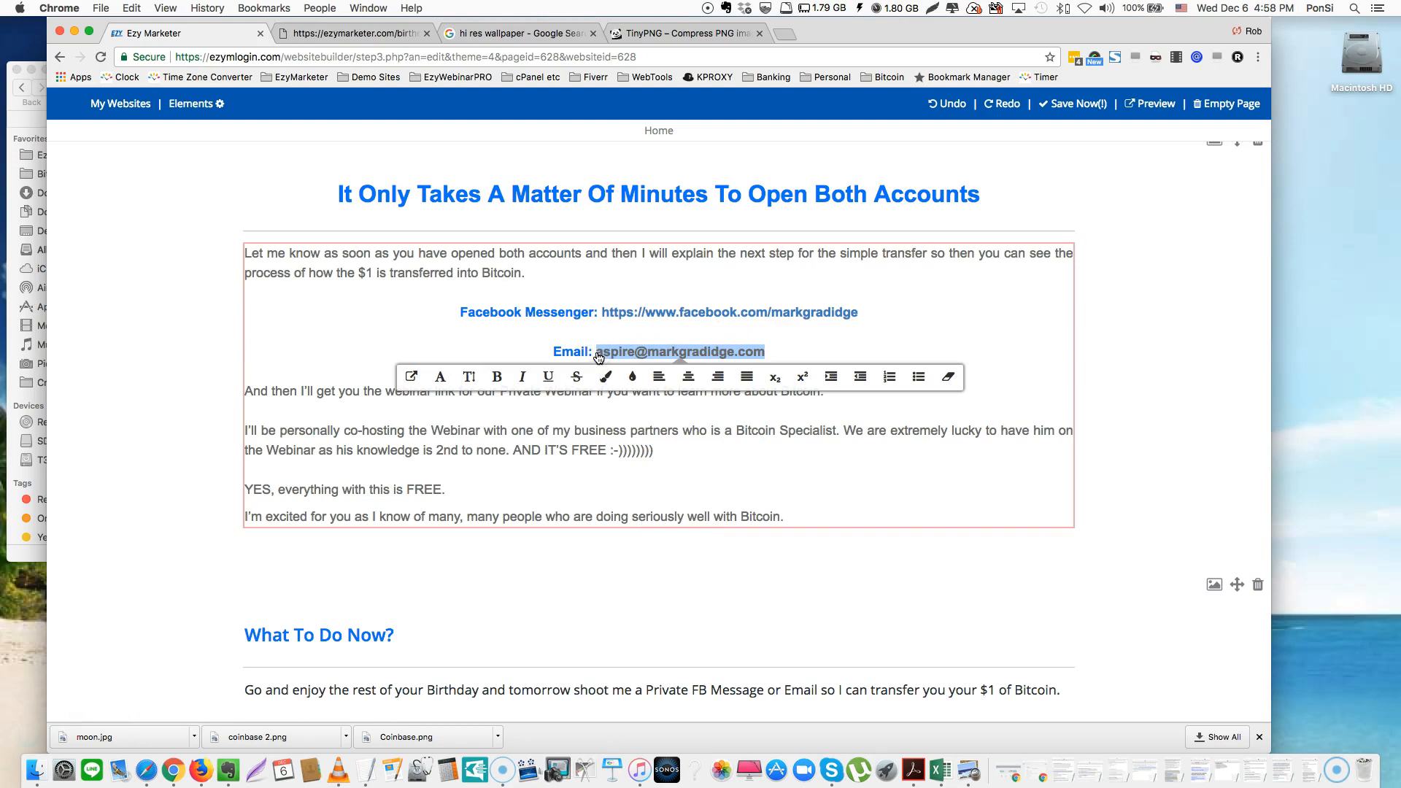
pyautogui.click(605, 377)
pyautogui.click(698, 434)
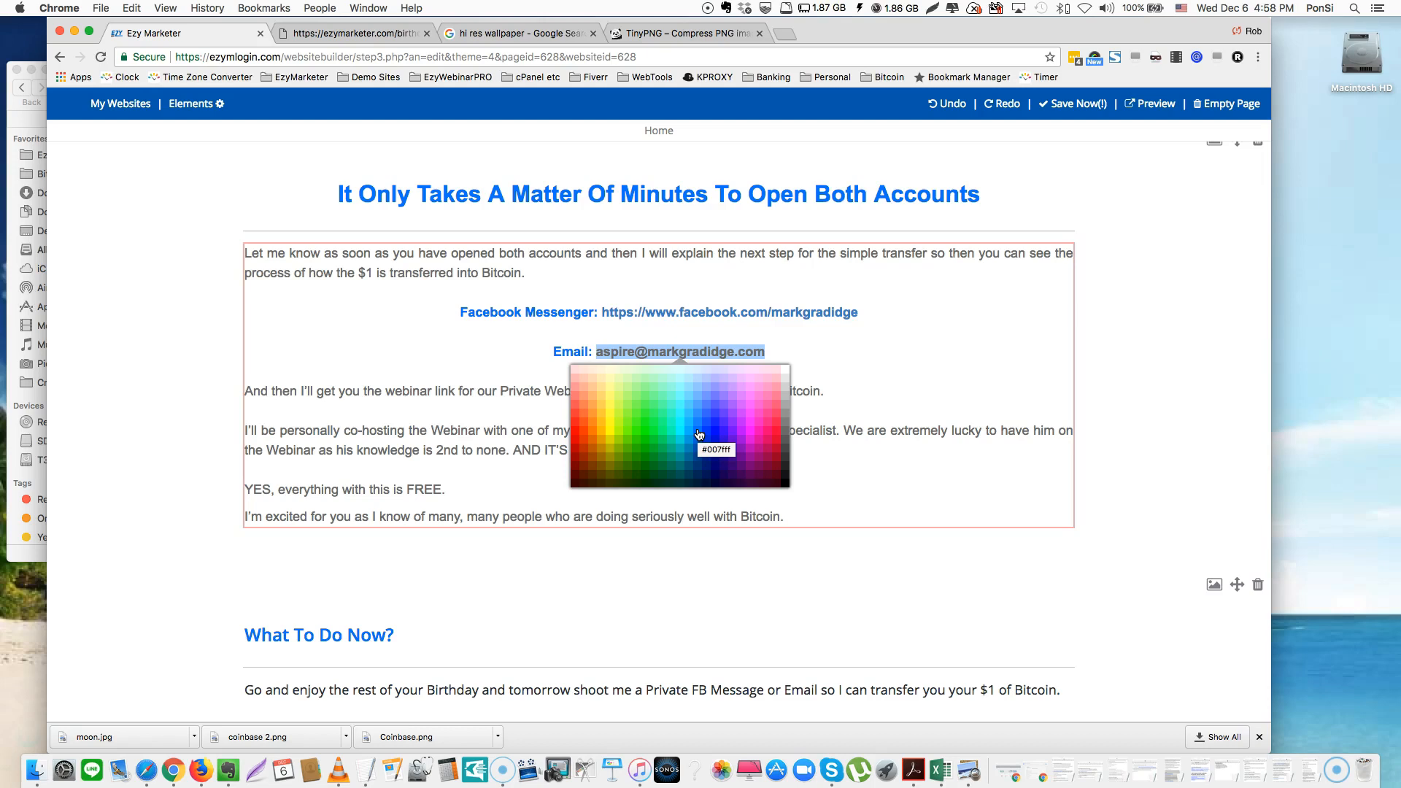
pyautogui.click(699, 435)
pyautogui.click(699, 434)
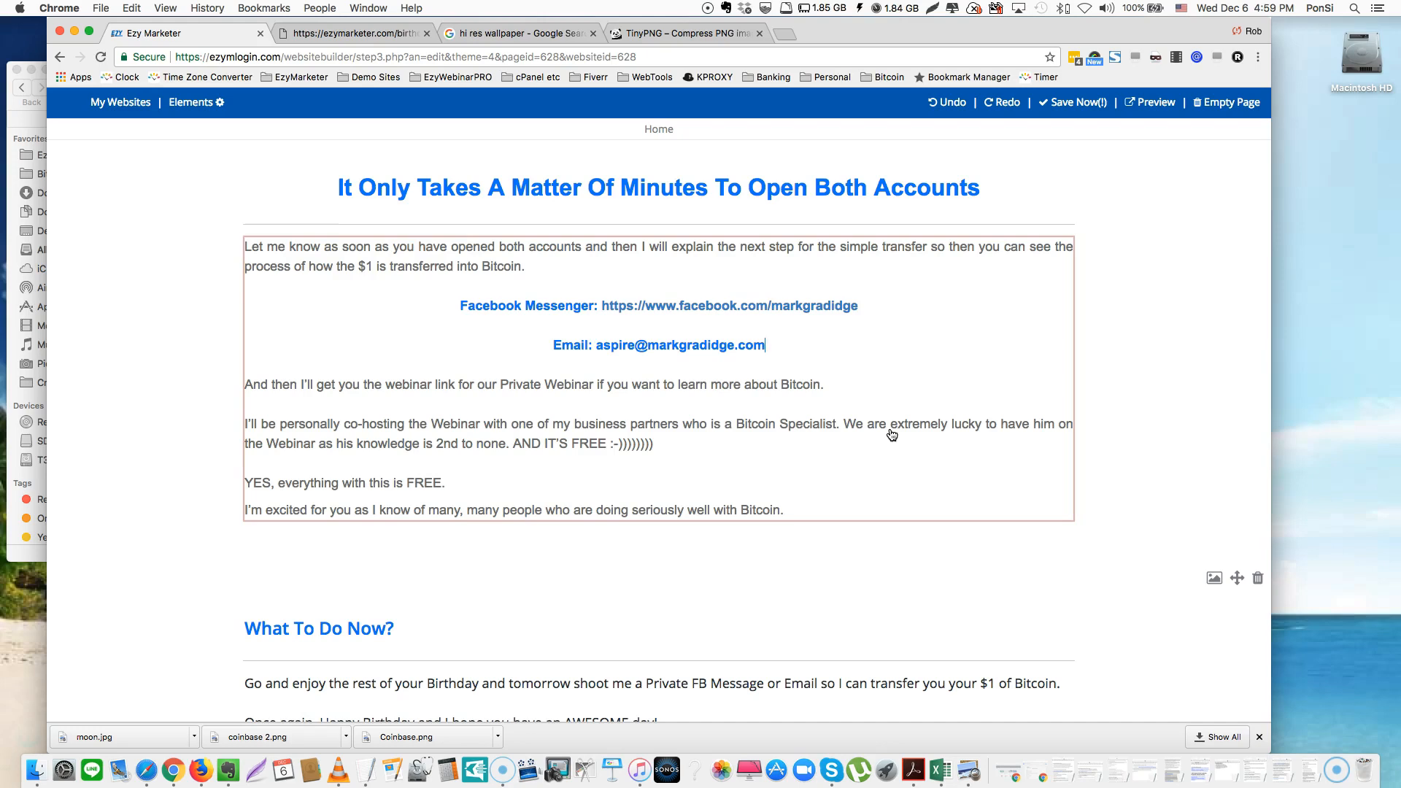
# Replace the old sign-off name with the new sender's name
pyautogui.click(908, 429)
pyautogui.scroll(-5, 908, 428)
pyautogui.scroll(-4, 908, 429)
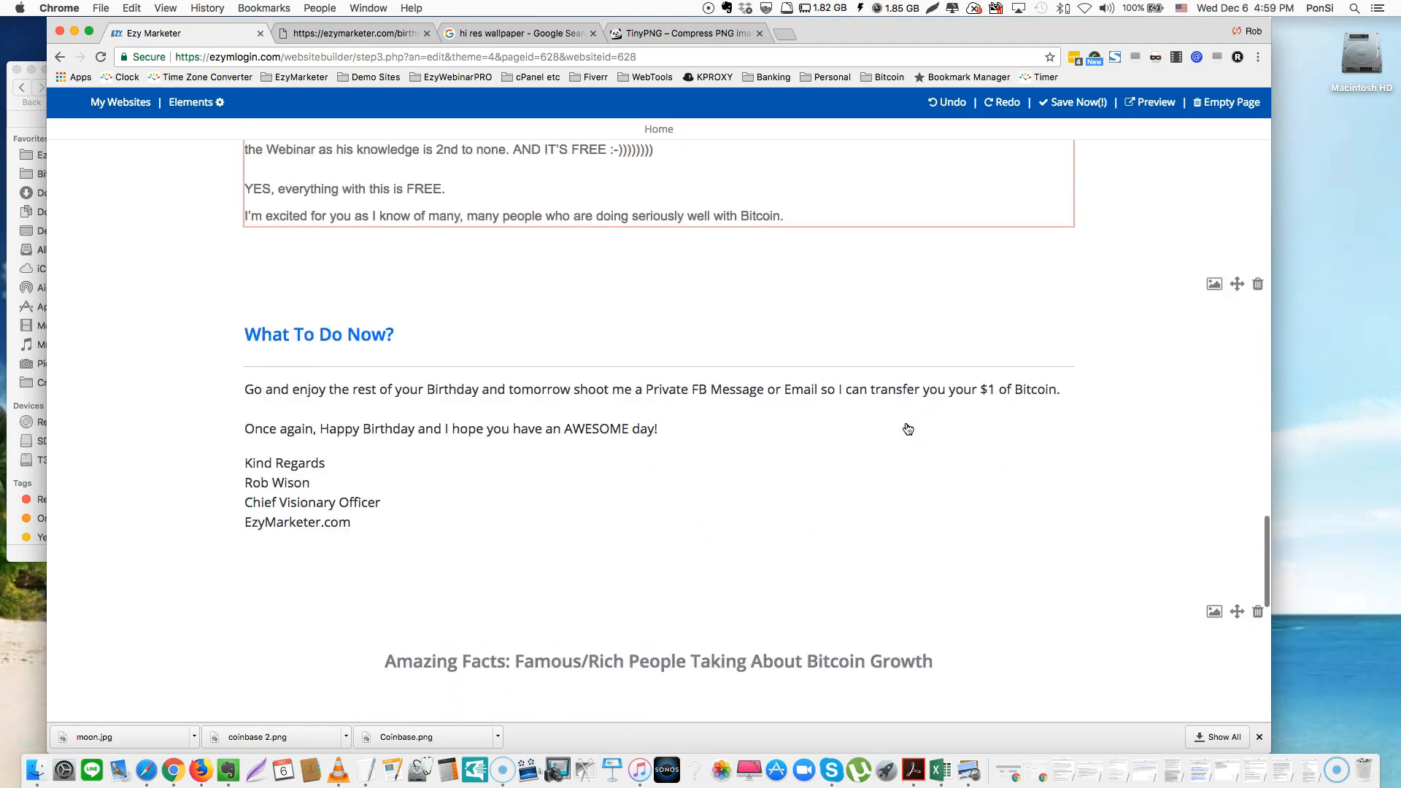
pyautogui.click(274, 415)
pyautogui.moveTo(317, 428); pyautogui.dragTo(238, 427)
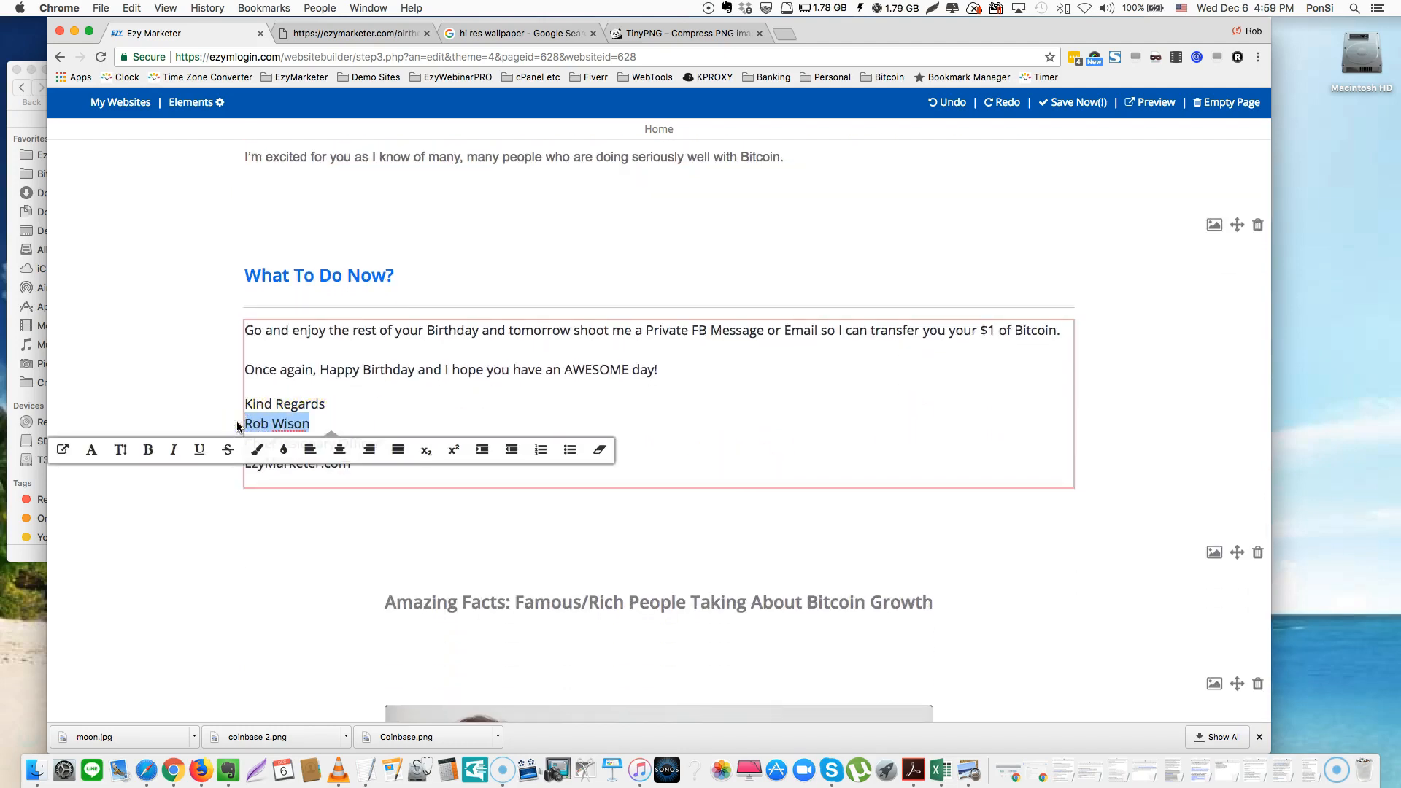
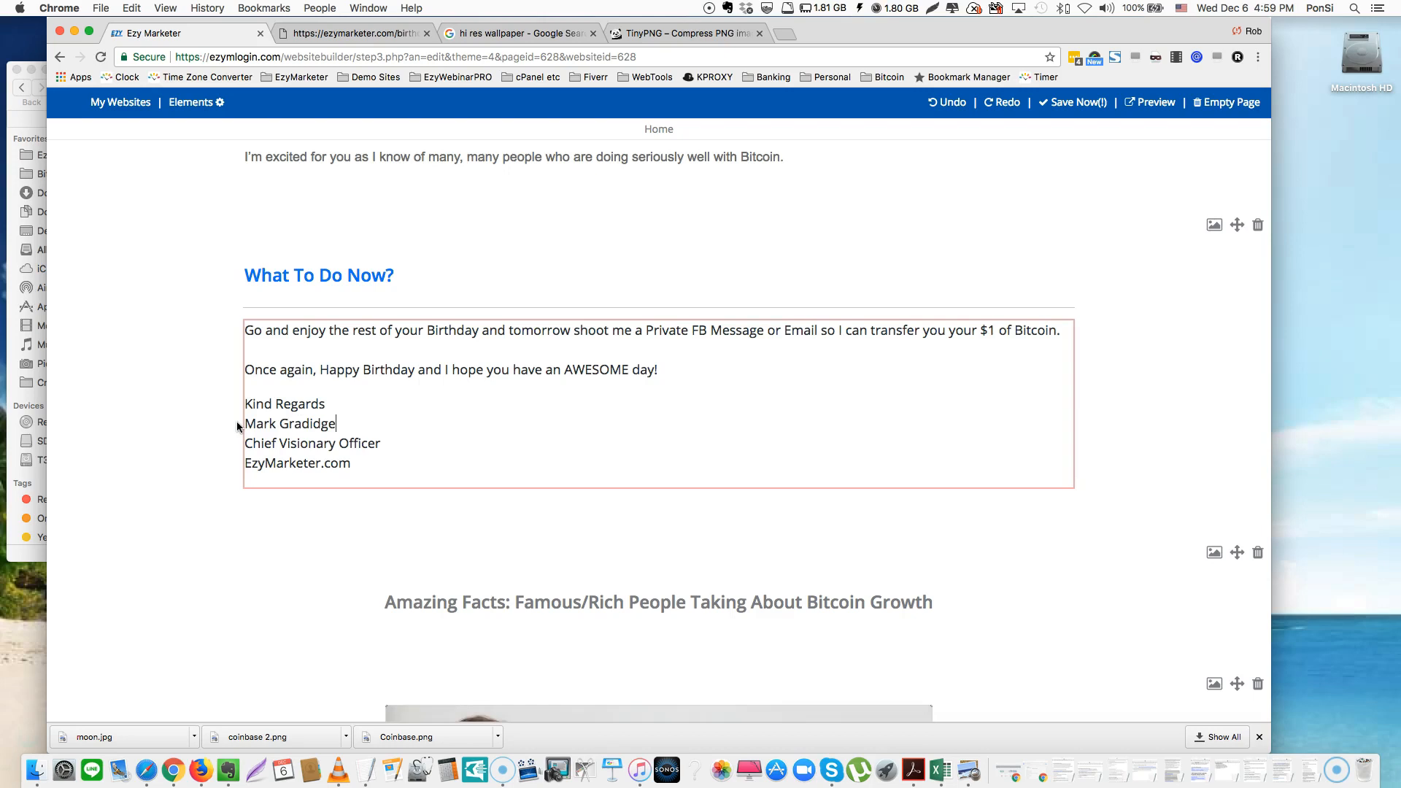
# Delete the 'Chief Visionary Officer' line and replace EzyMarketer with the sender's www website address
pyautogui.click(401, 444)
pyautogui.moveTo(400, 444); pyautogui.dragTo(237, 443)
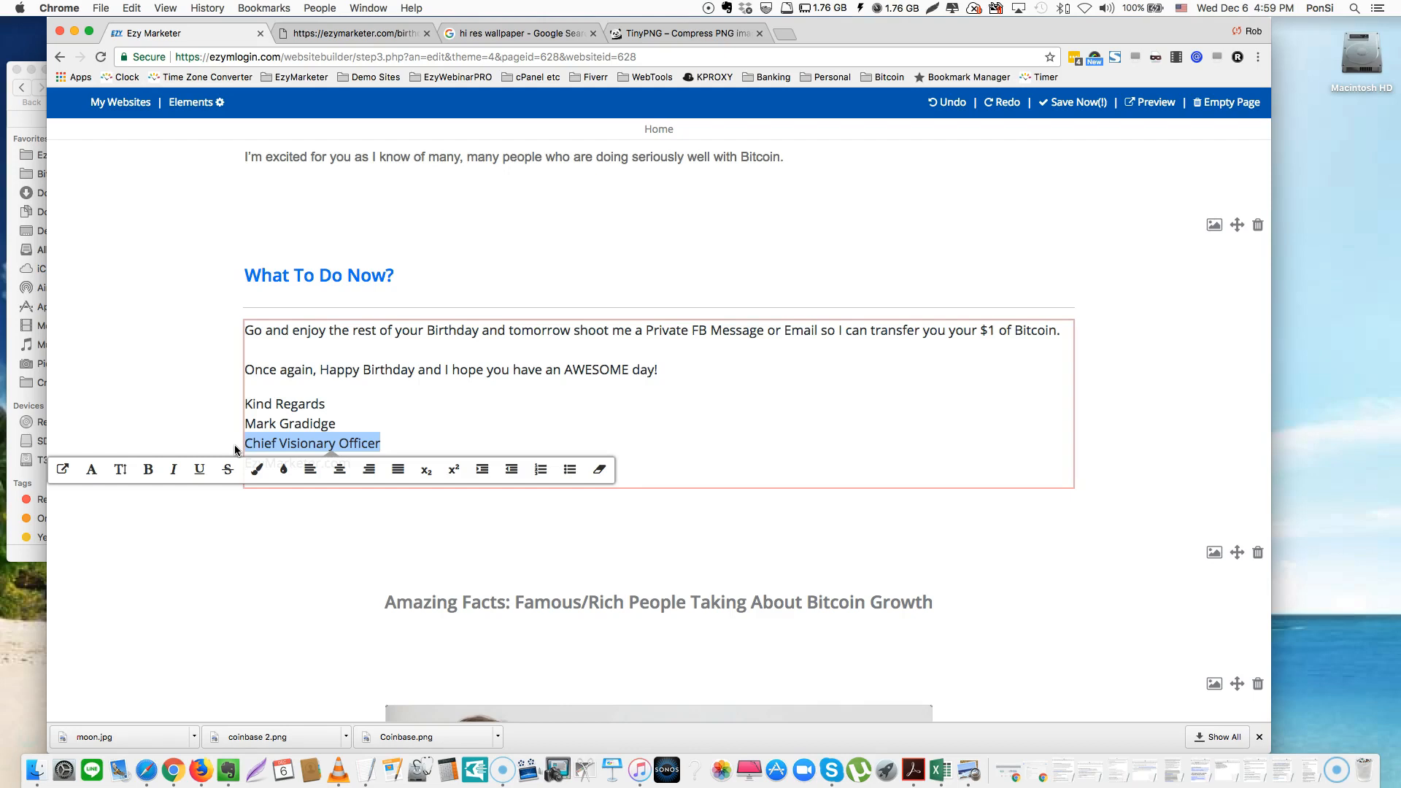
pyautogui.press('BackSpace')
pyautogui.press('BackSpace')
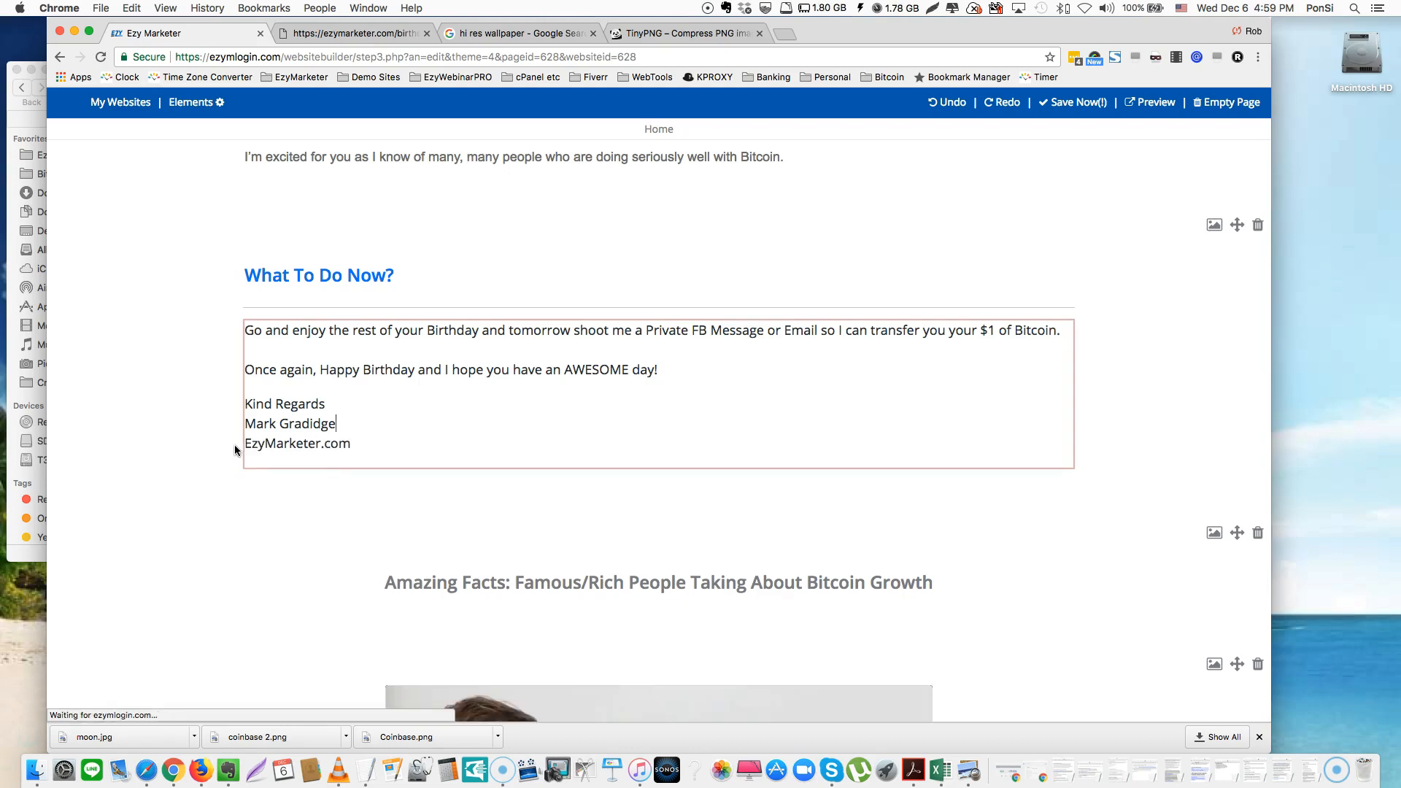
pyautogui.moveTo(321, 448); pyautogui.dragTo(219, 445)
pyautogui.write('w')
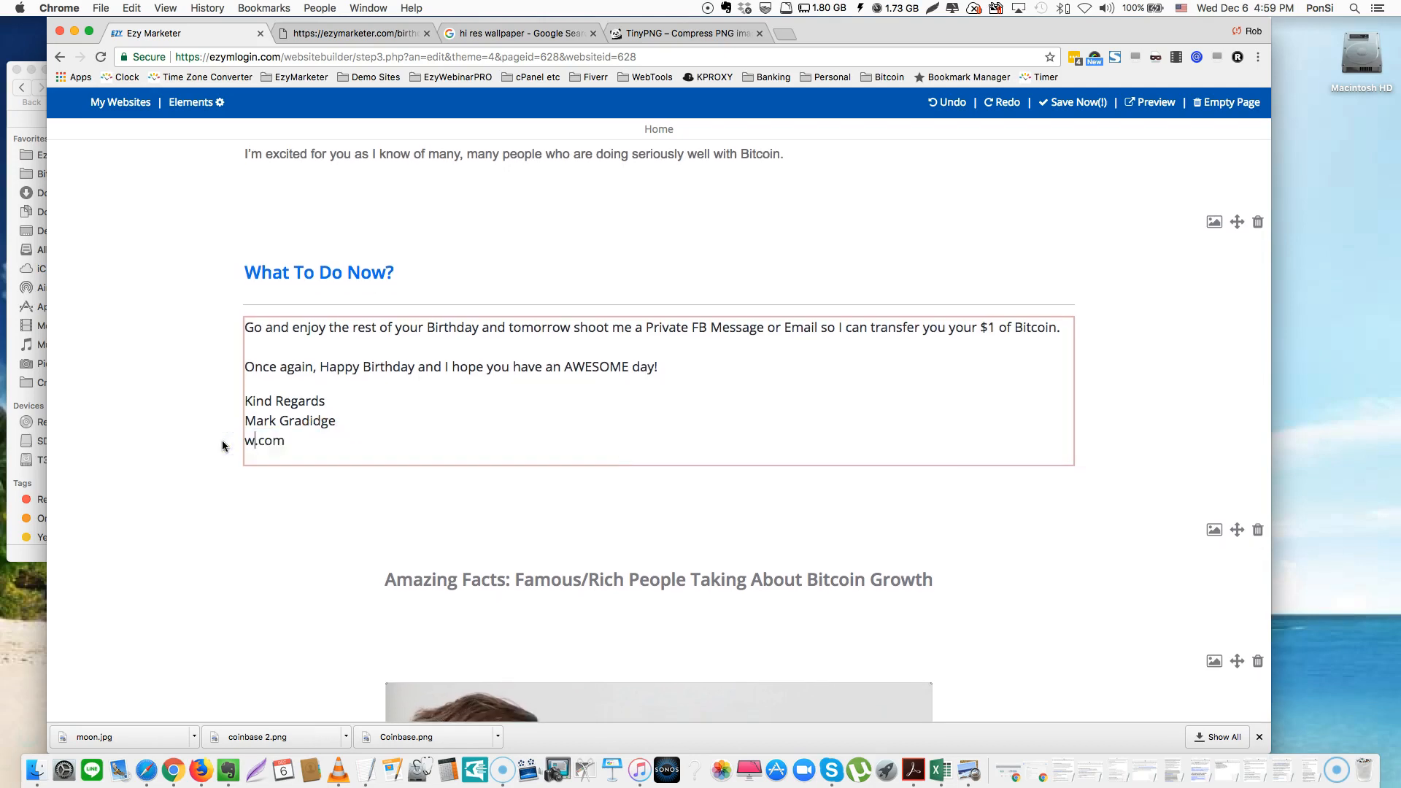
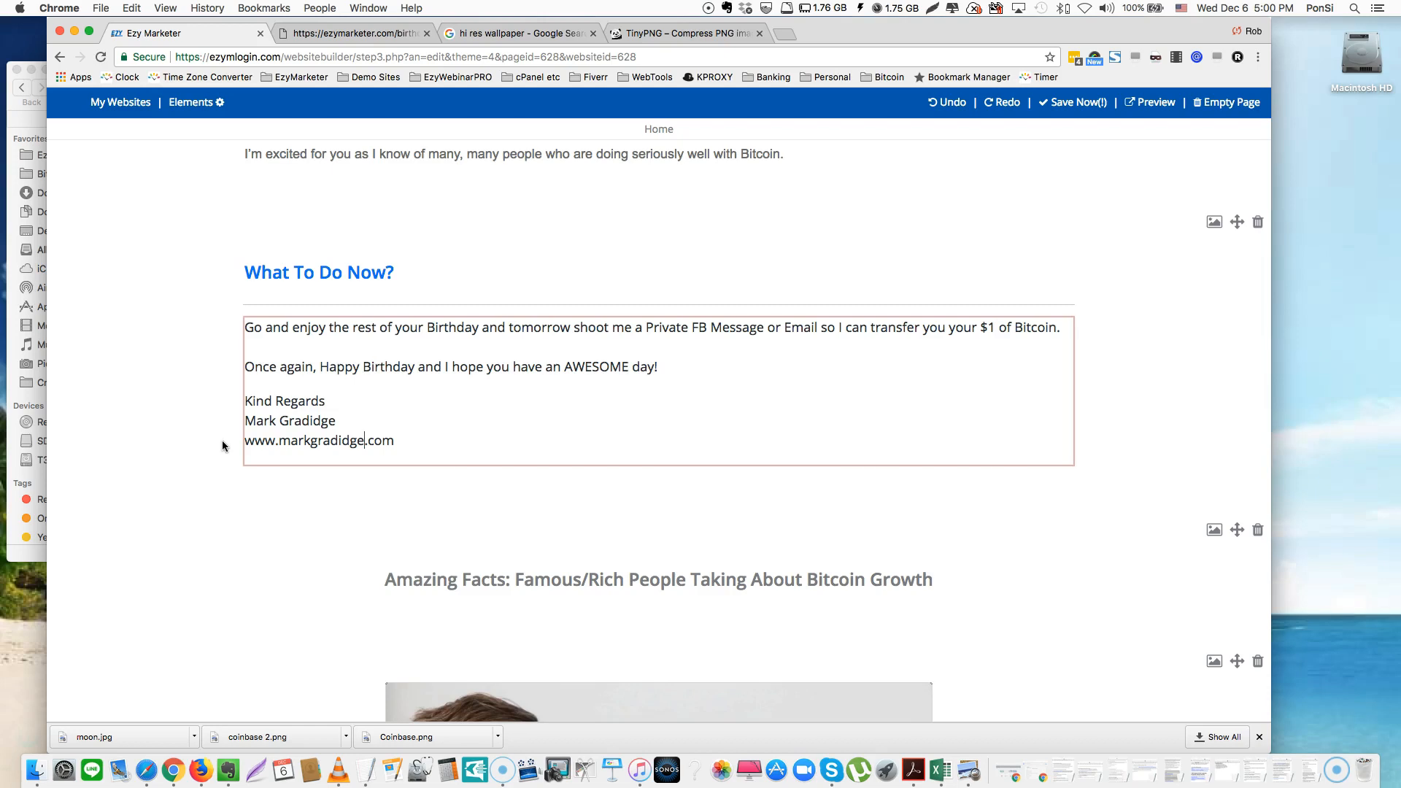
pyautogui.click(381, 475)
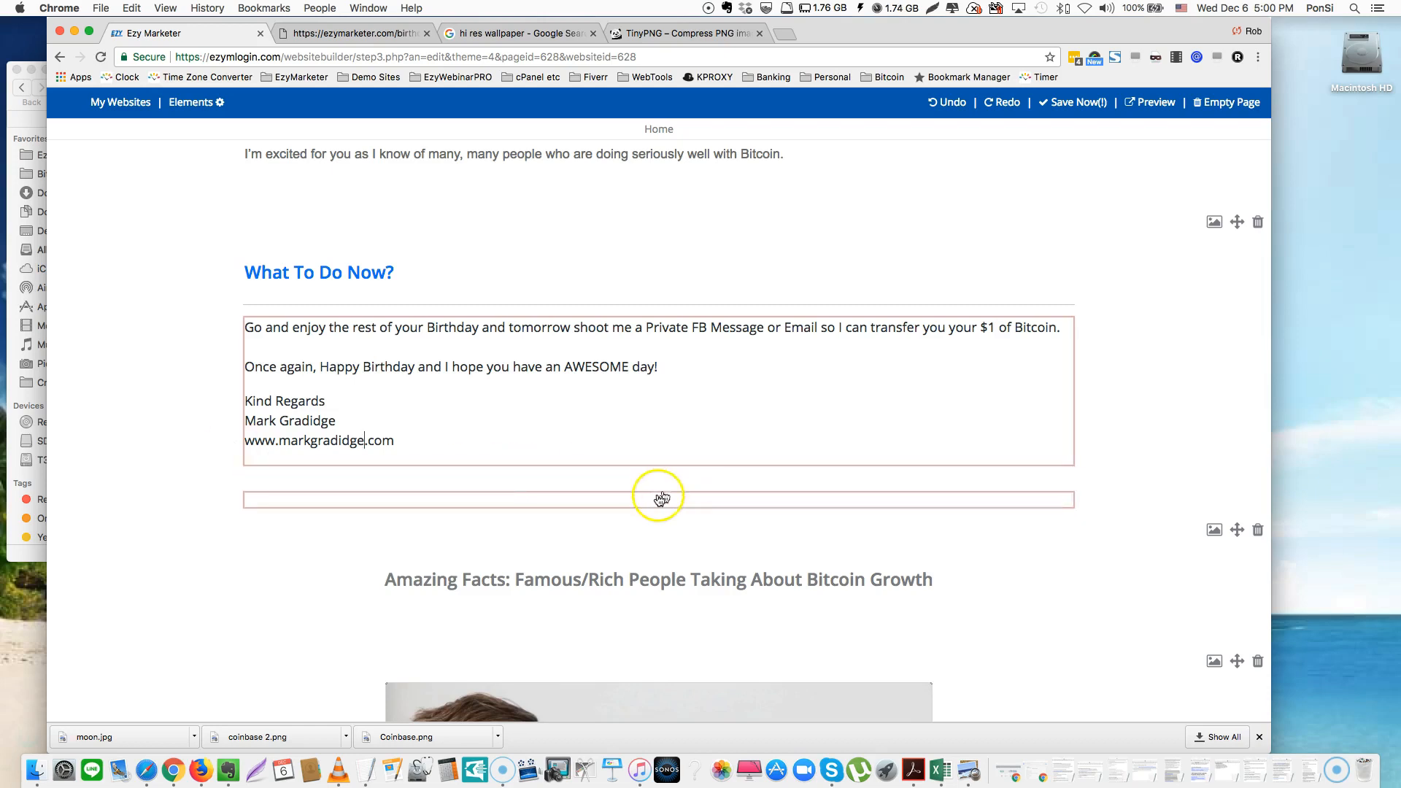
pyautogui.scroll(-5, 659, 498)
pyautogui.scroll(-4, 658, 500)
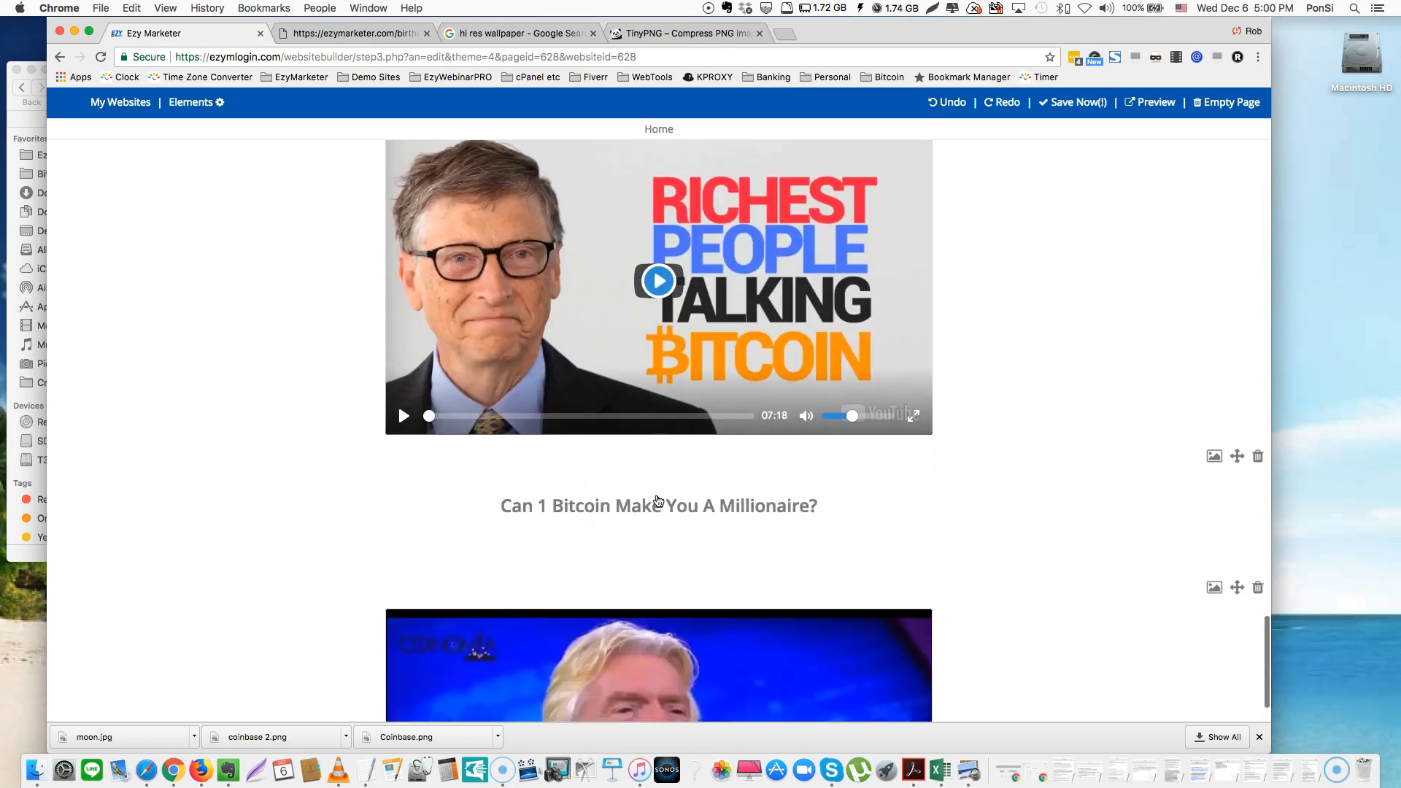
pyautogui.scroll(4, 656, 500)
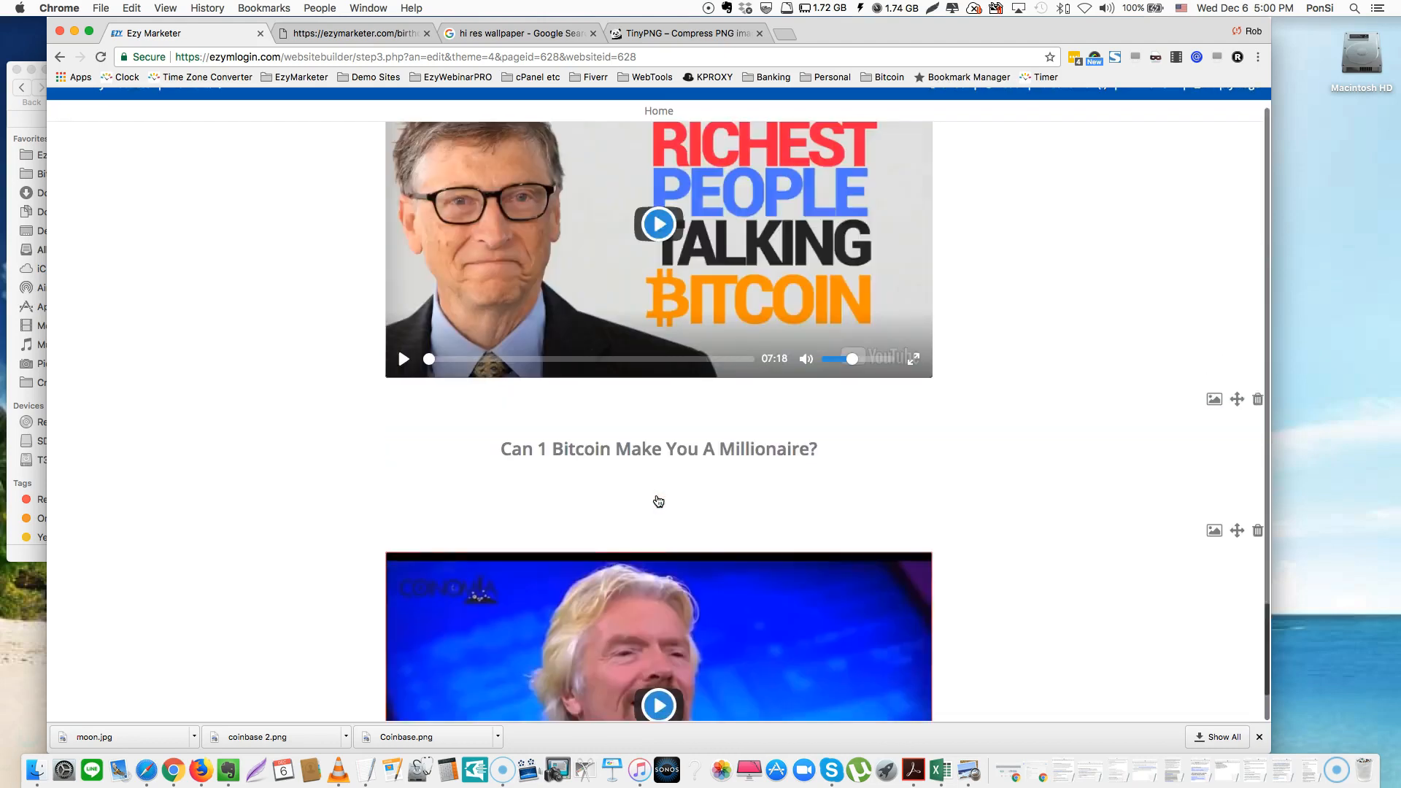
pyautogui.click(749, 445)
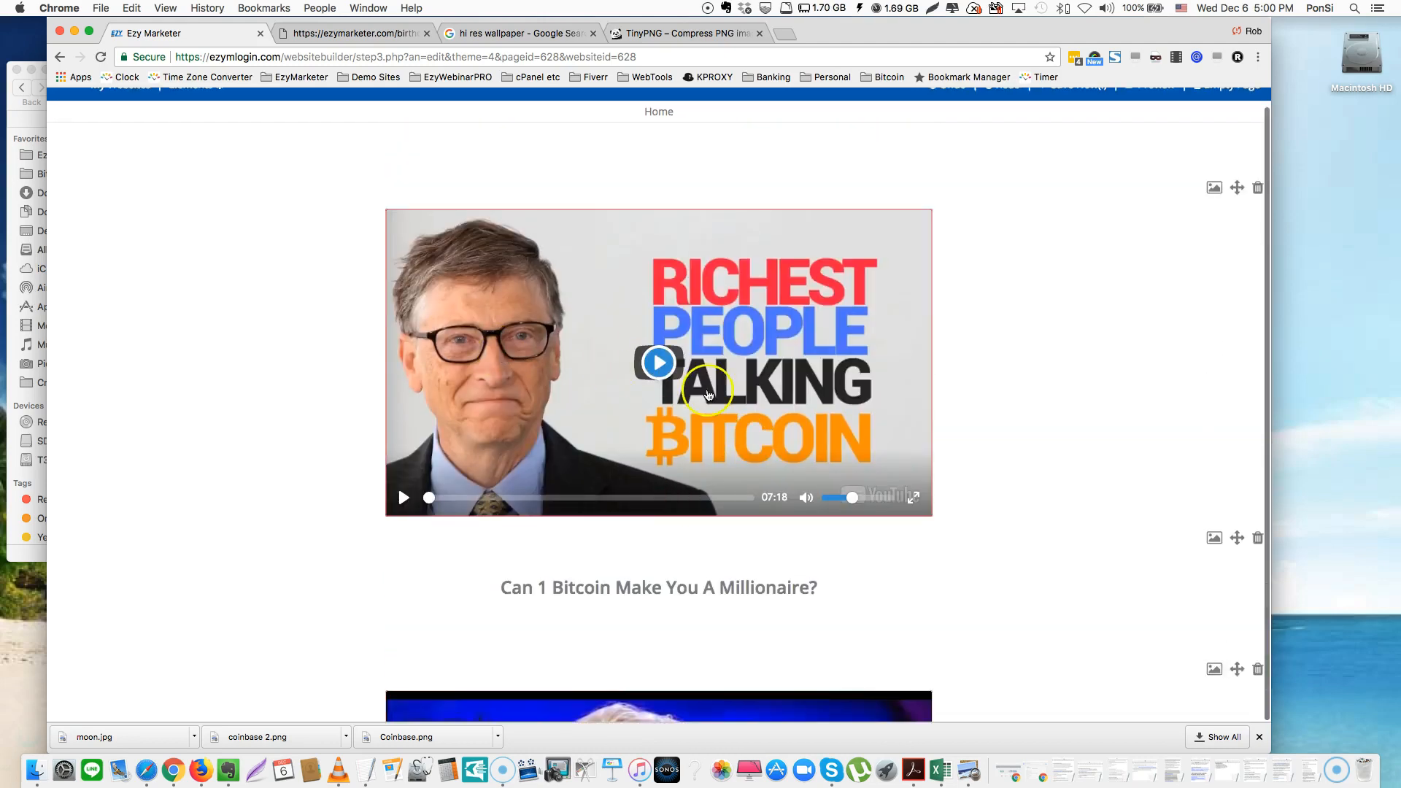
pyautogui.scroll(-4, 707, 394)
pyautogui.click(766, 502)
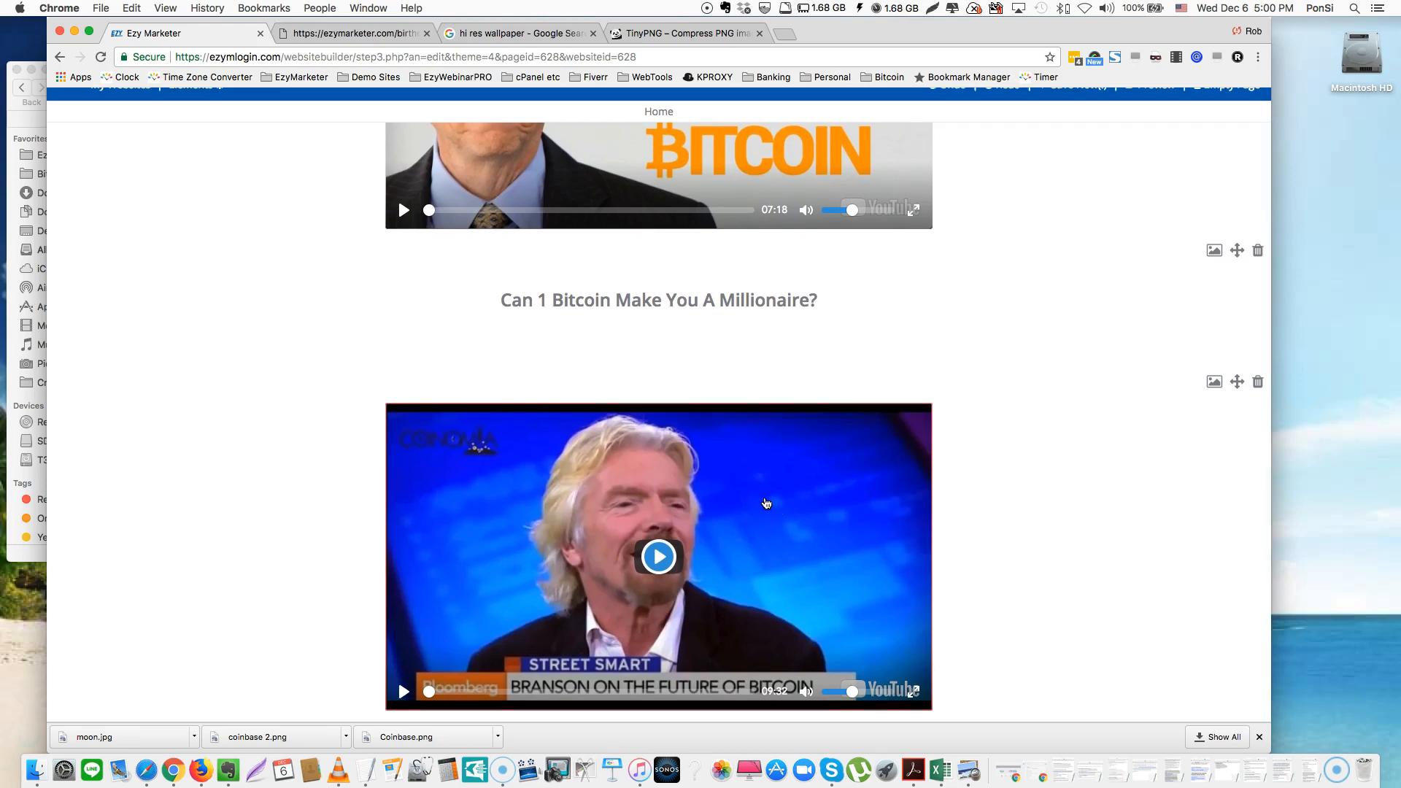
pyautogui.click(766, 503)
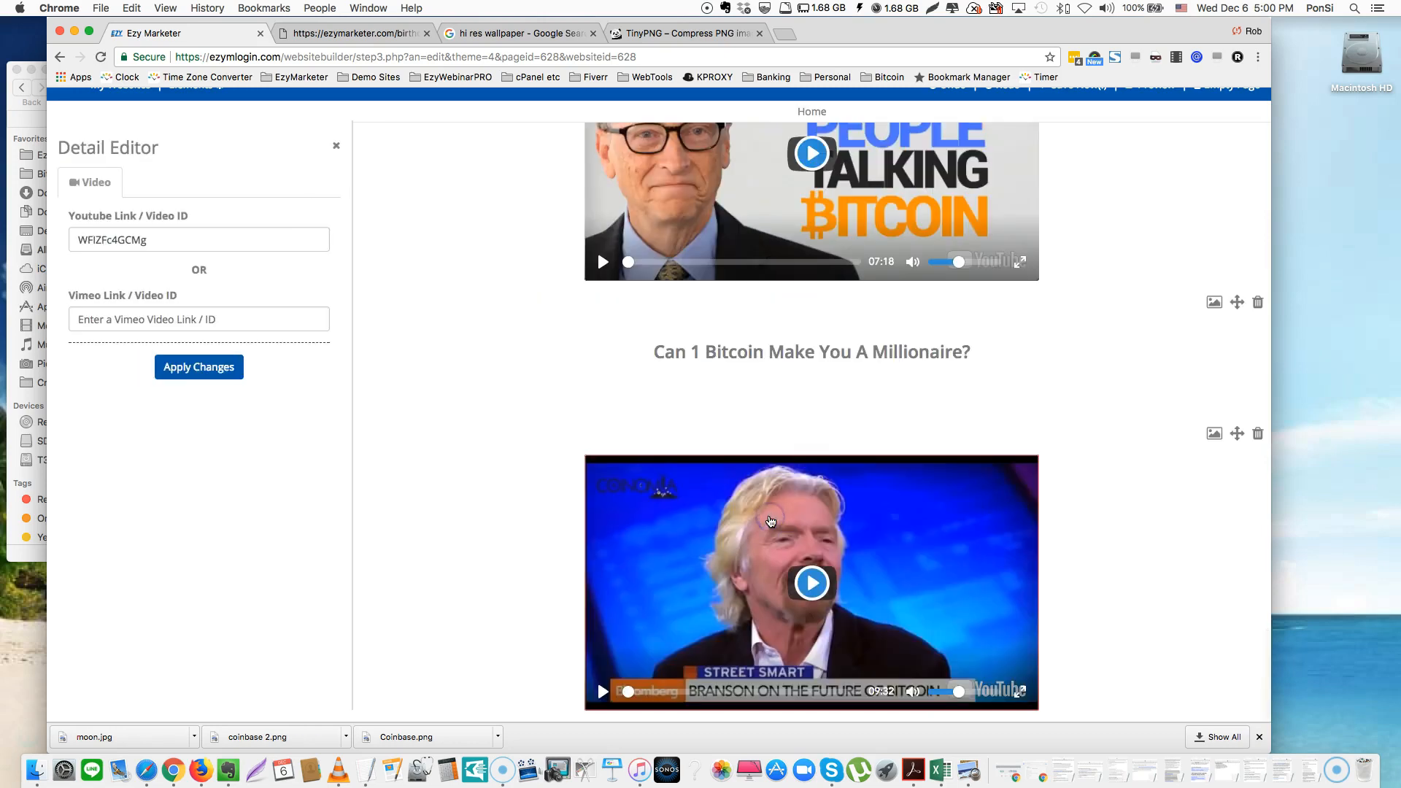
pyautogui.click(128, 246)
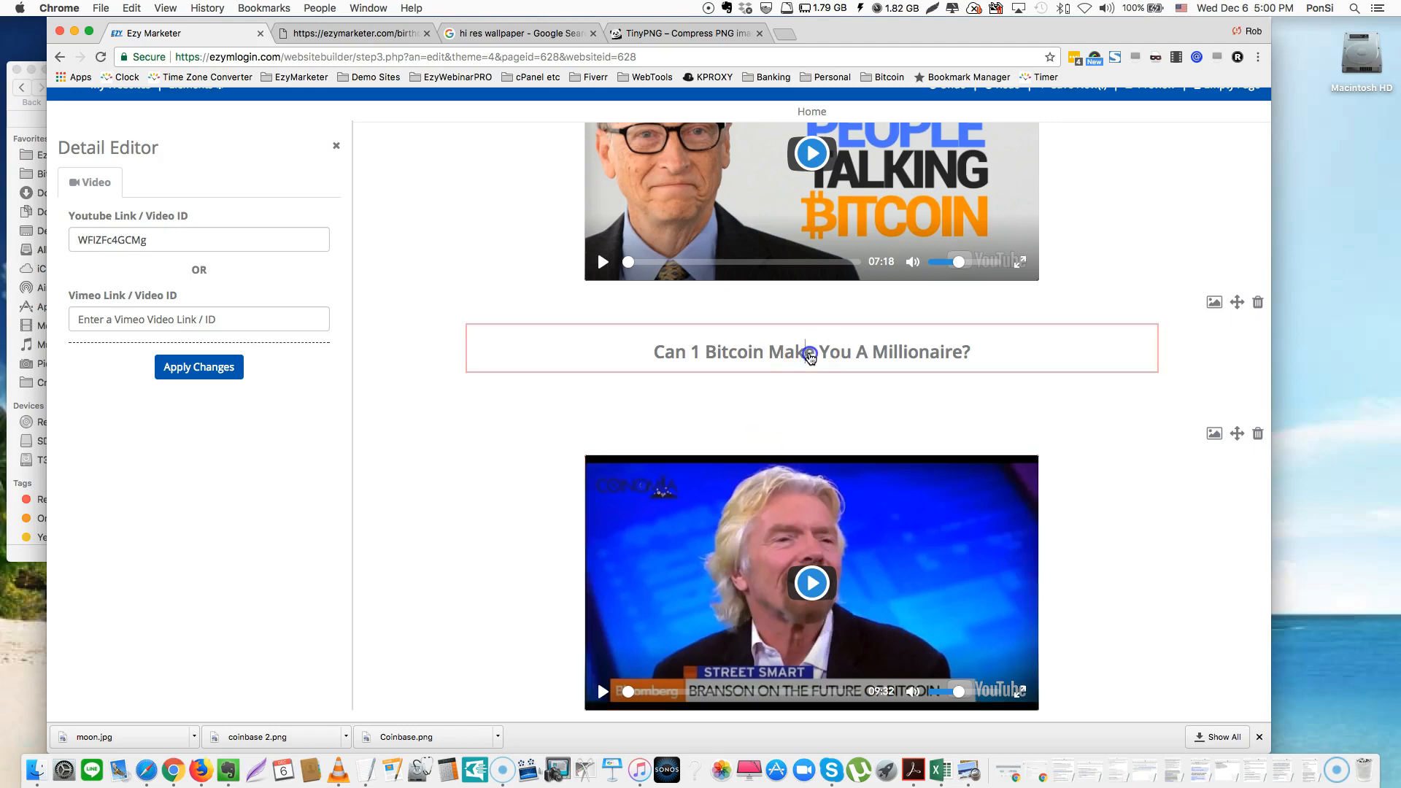
pyautogui.click(812, 355)
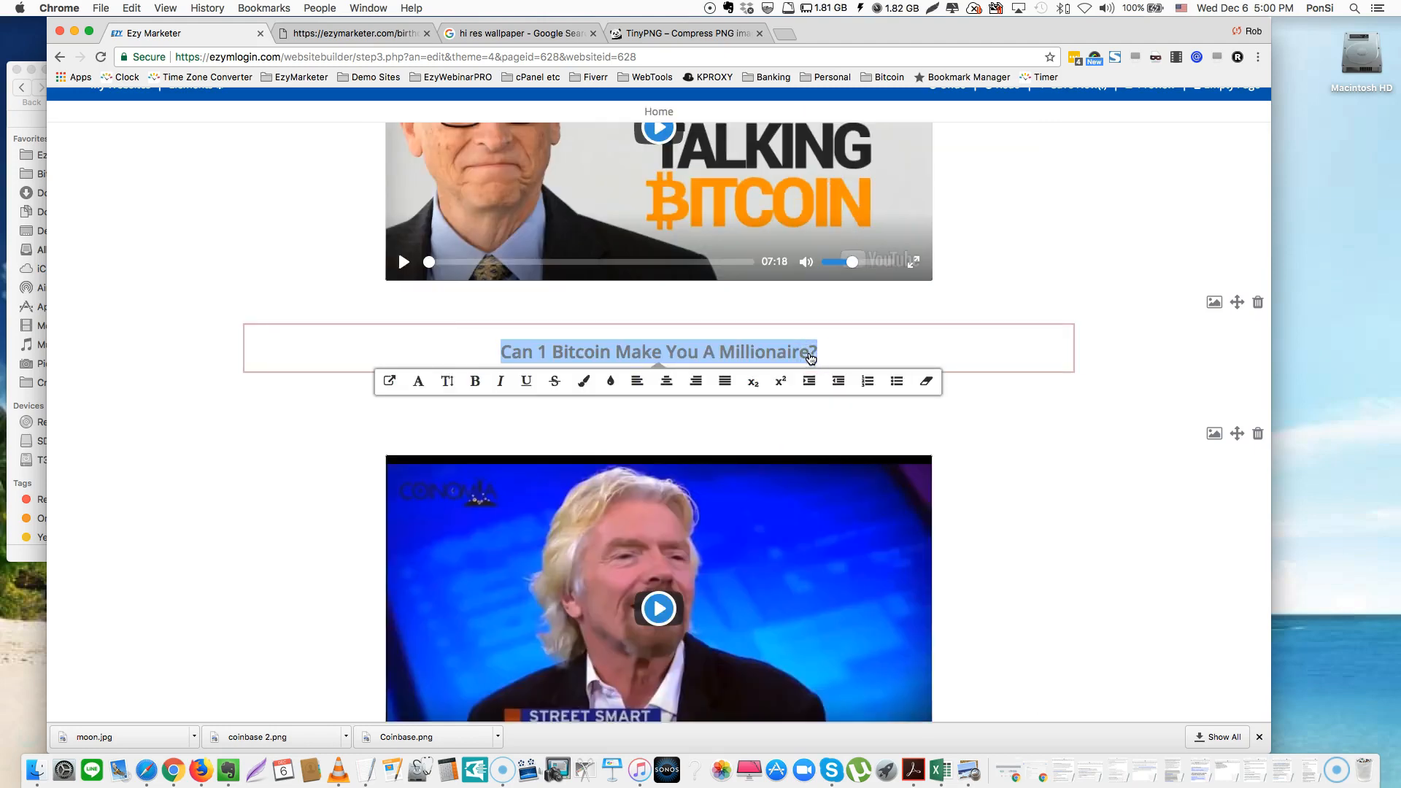
pyautogui.click(1085, 574)
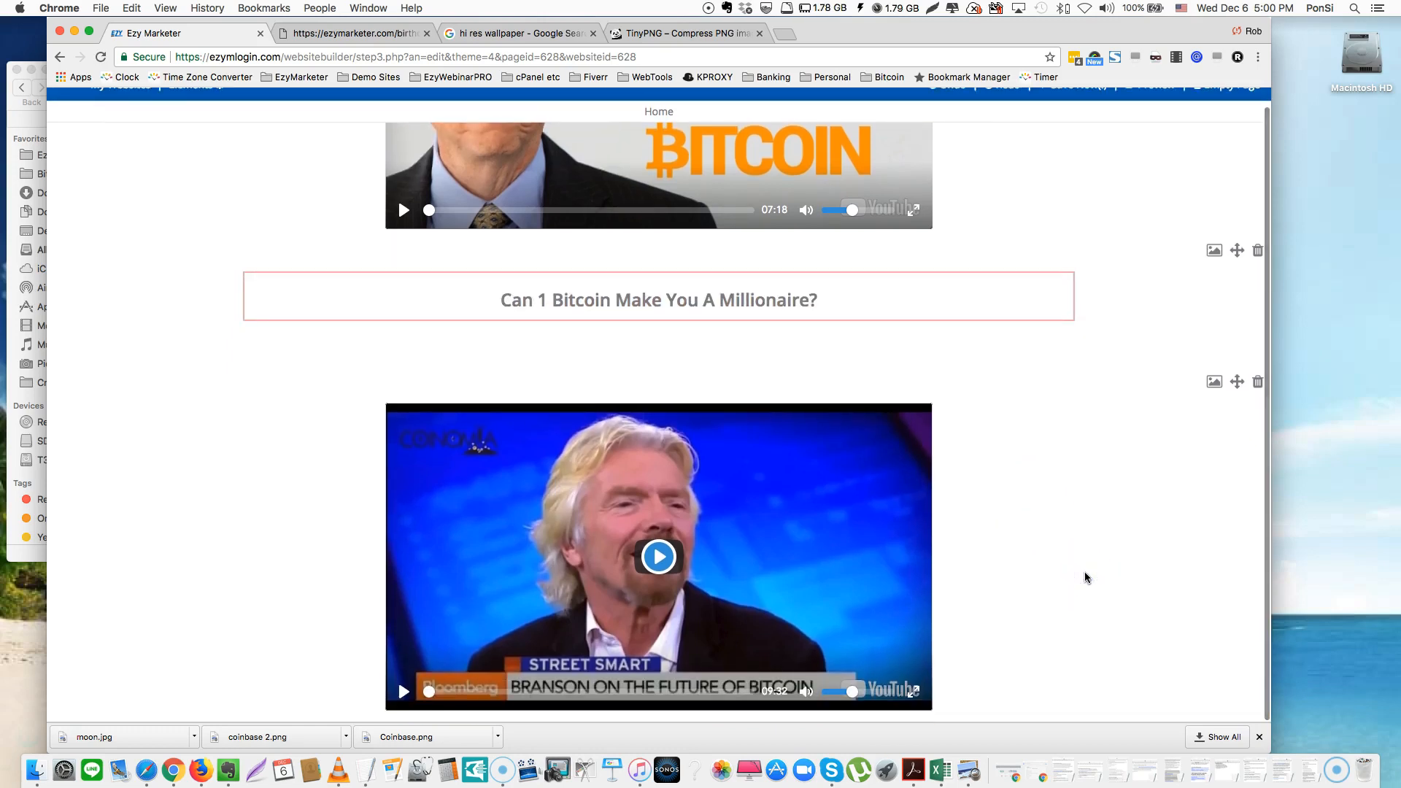
pyautogui.scroll(5, 1085, 576)
# Review the Step 2 Coinbase text, selecting its 'Email address' words
pyautogui.scroll(10, 1085, 574)
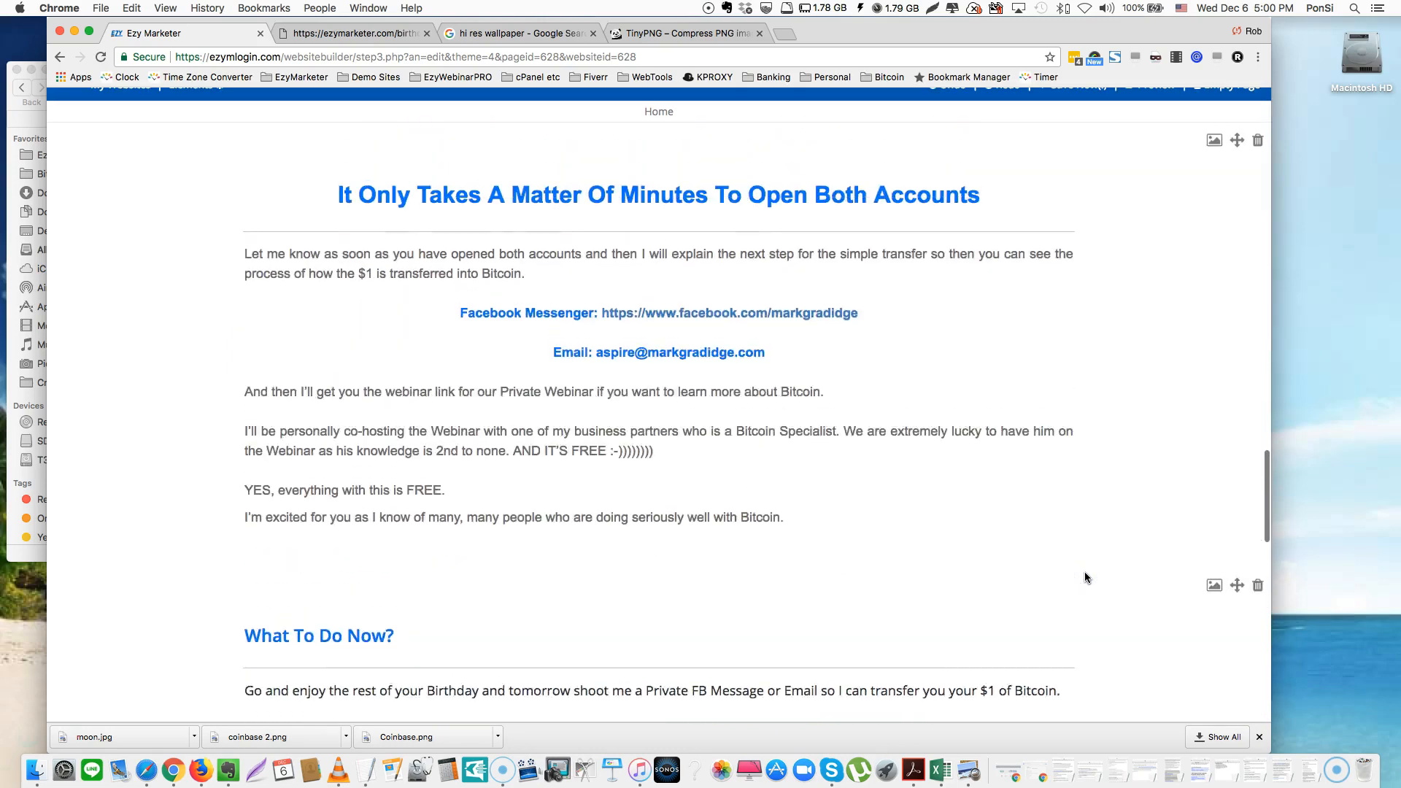
pyautogui.scroll(10, 1085, 577)
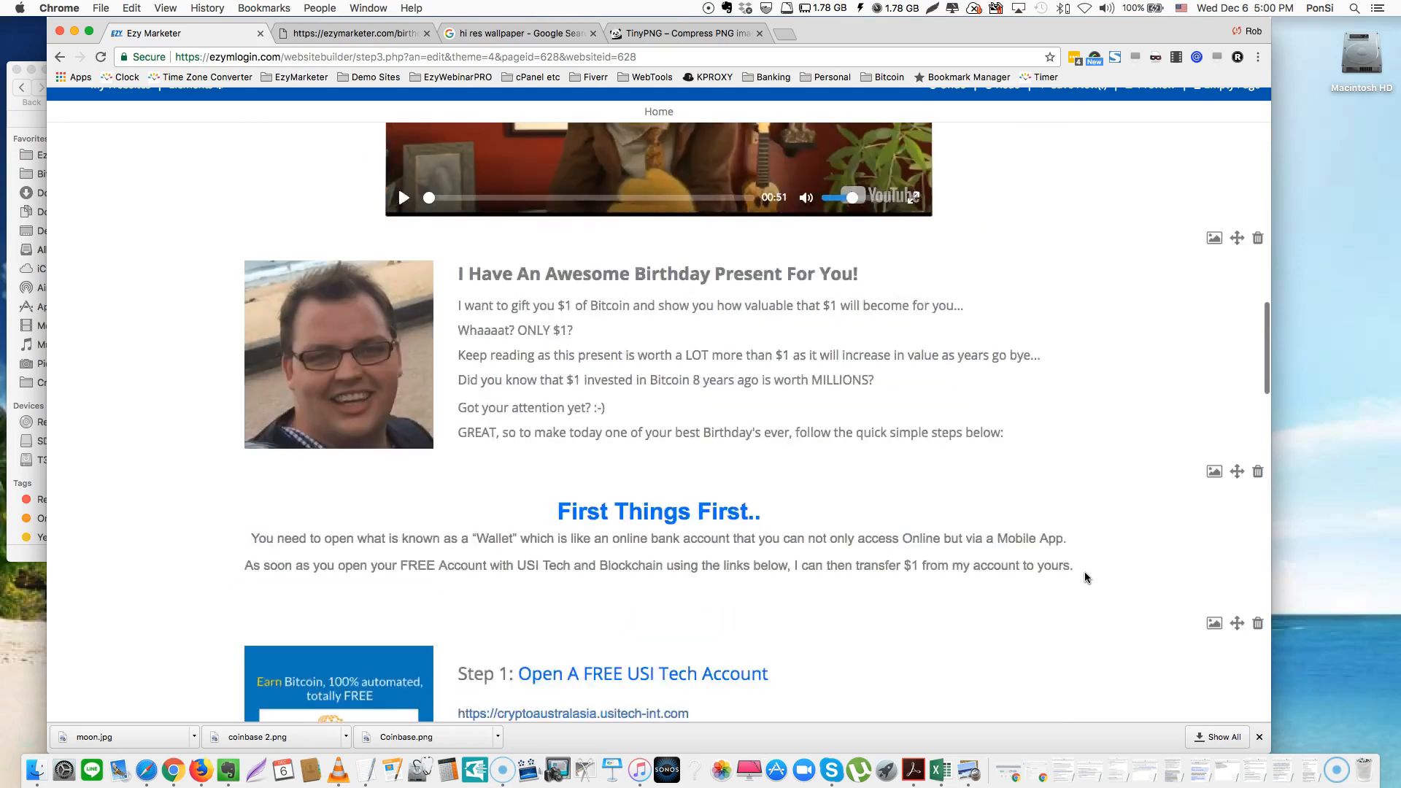
pyautogui.scroll(7, 1085, 577)
pyautogui.scroll(-4, 1084, 577)
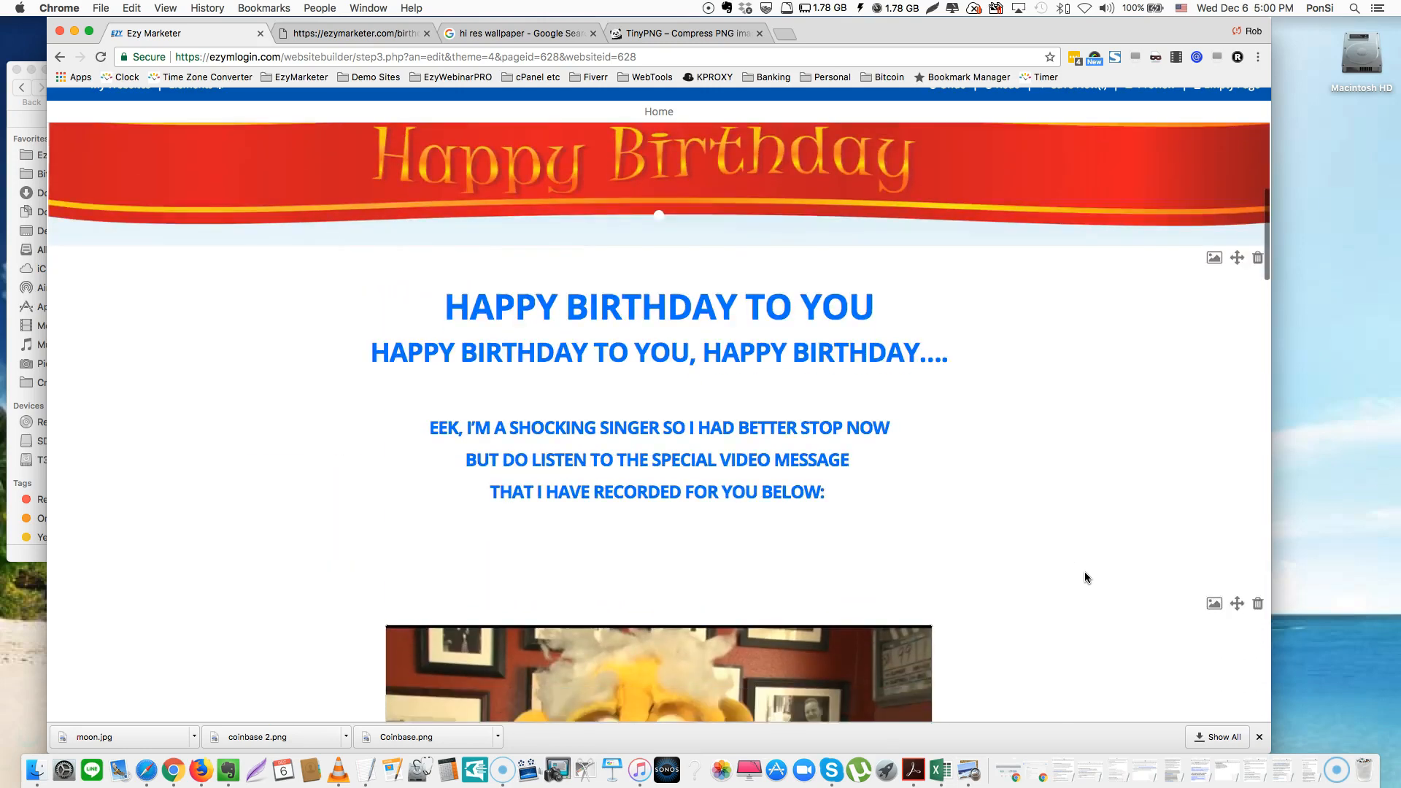
pyautogui.scroll(-7, 1084, 577)
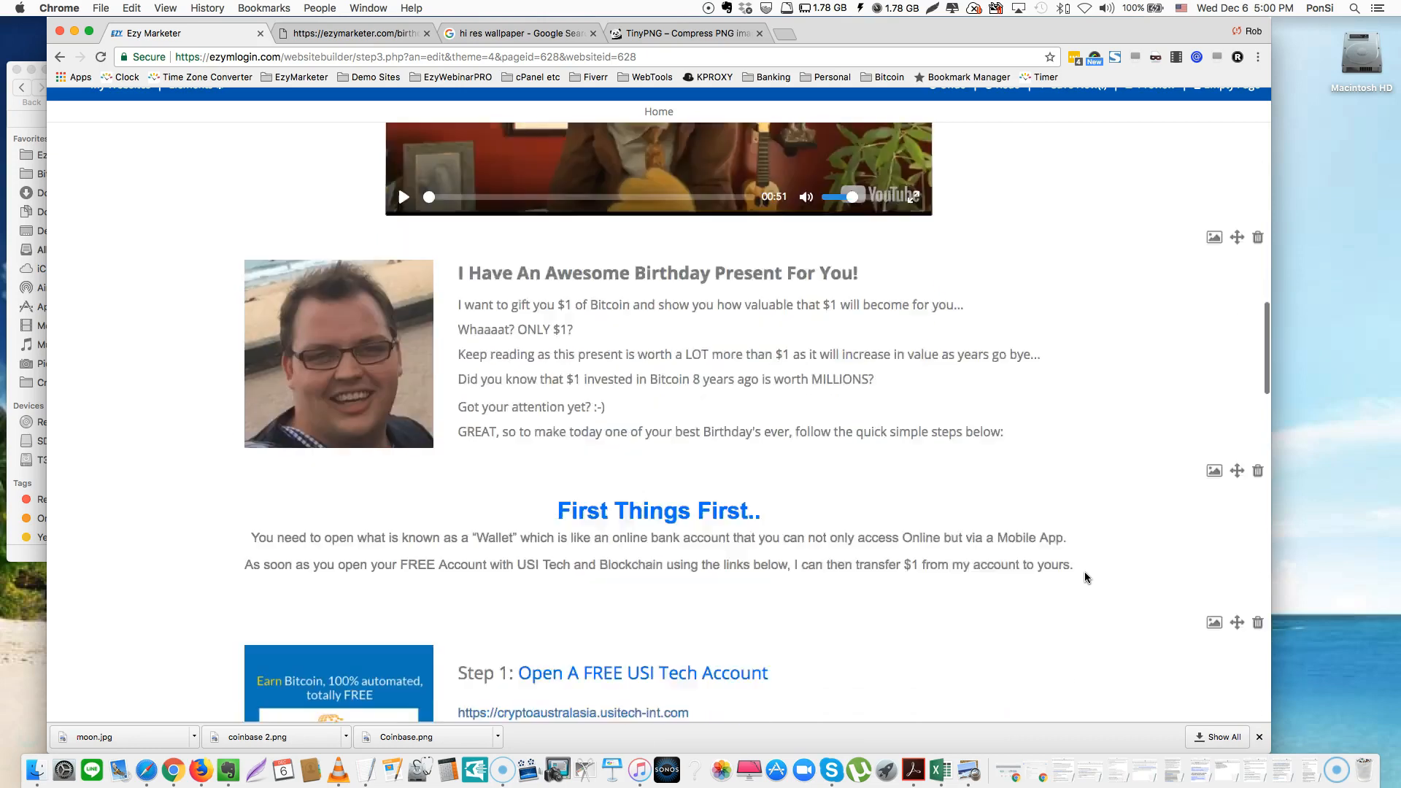
pyautogui.scroll(-6, 1084, 577)
pyautogui.click(682, 594)
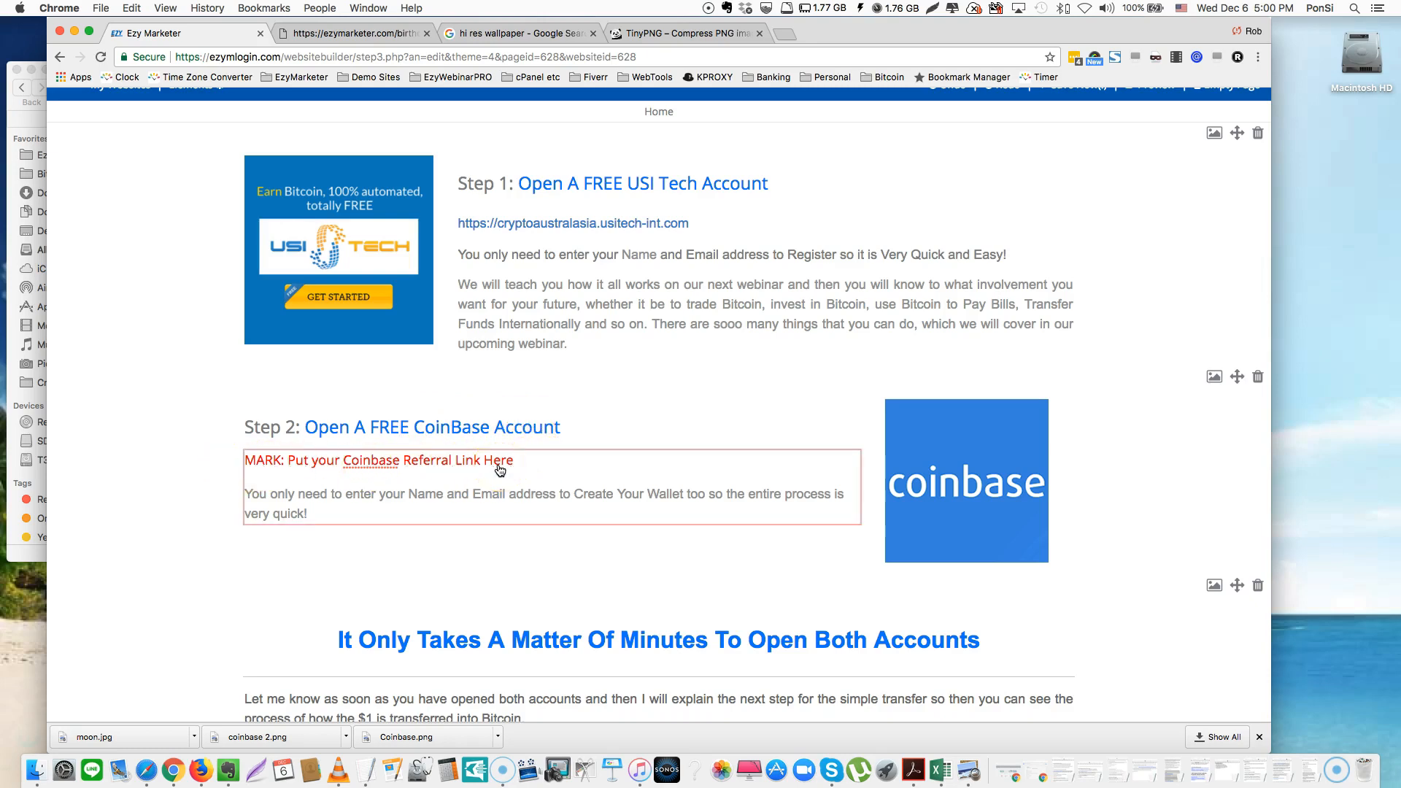
pyautogui.moveTo(554, 494); pyautogui.dragTo(474, 495)
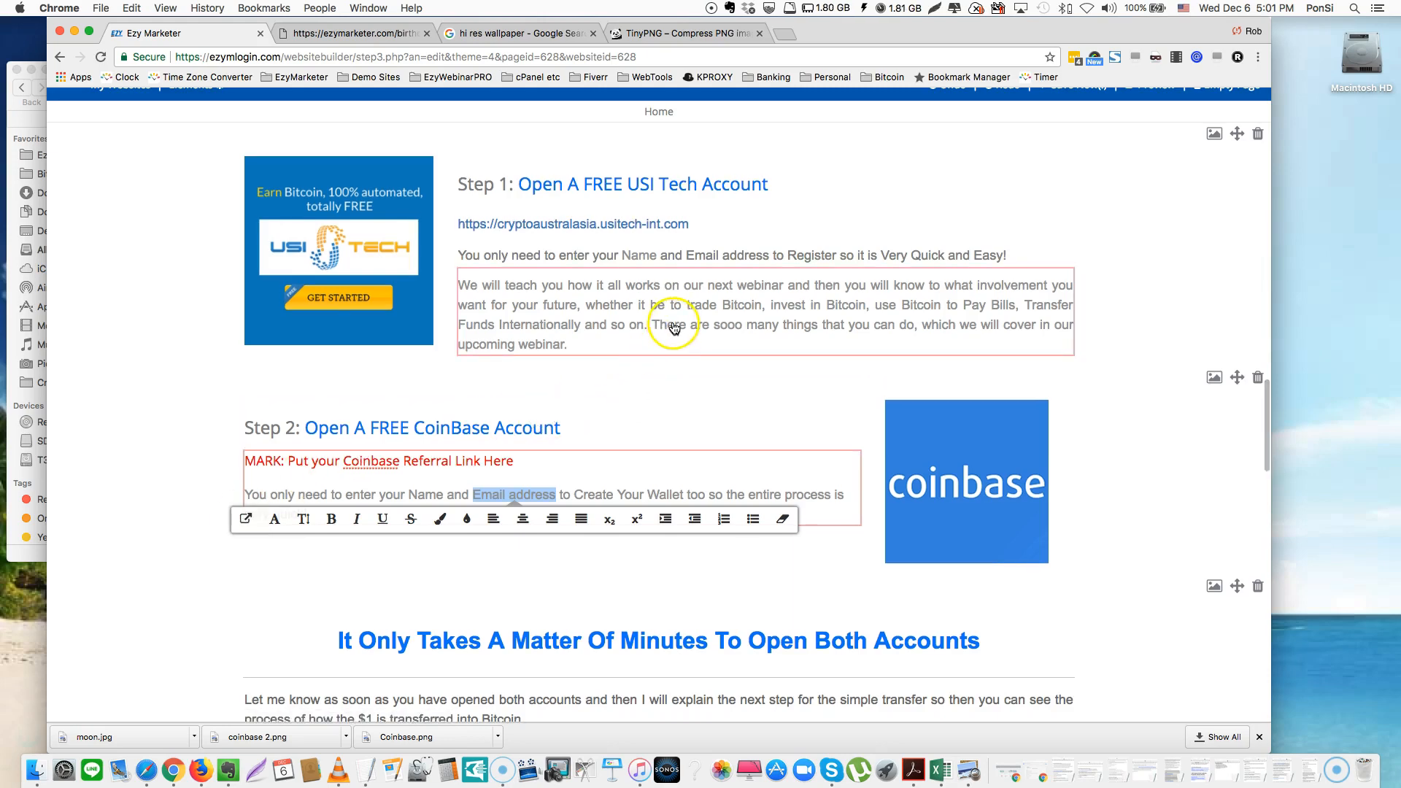
# Open a preview of the birthday page
pyautogui.scroll(15, 674, 328)
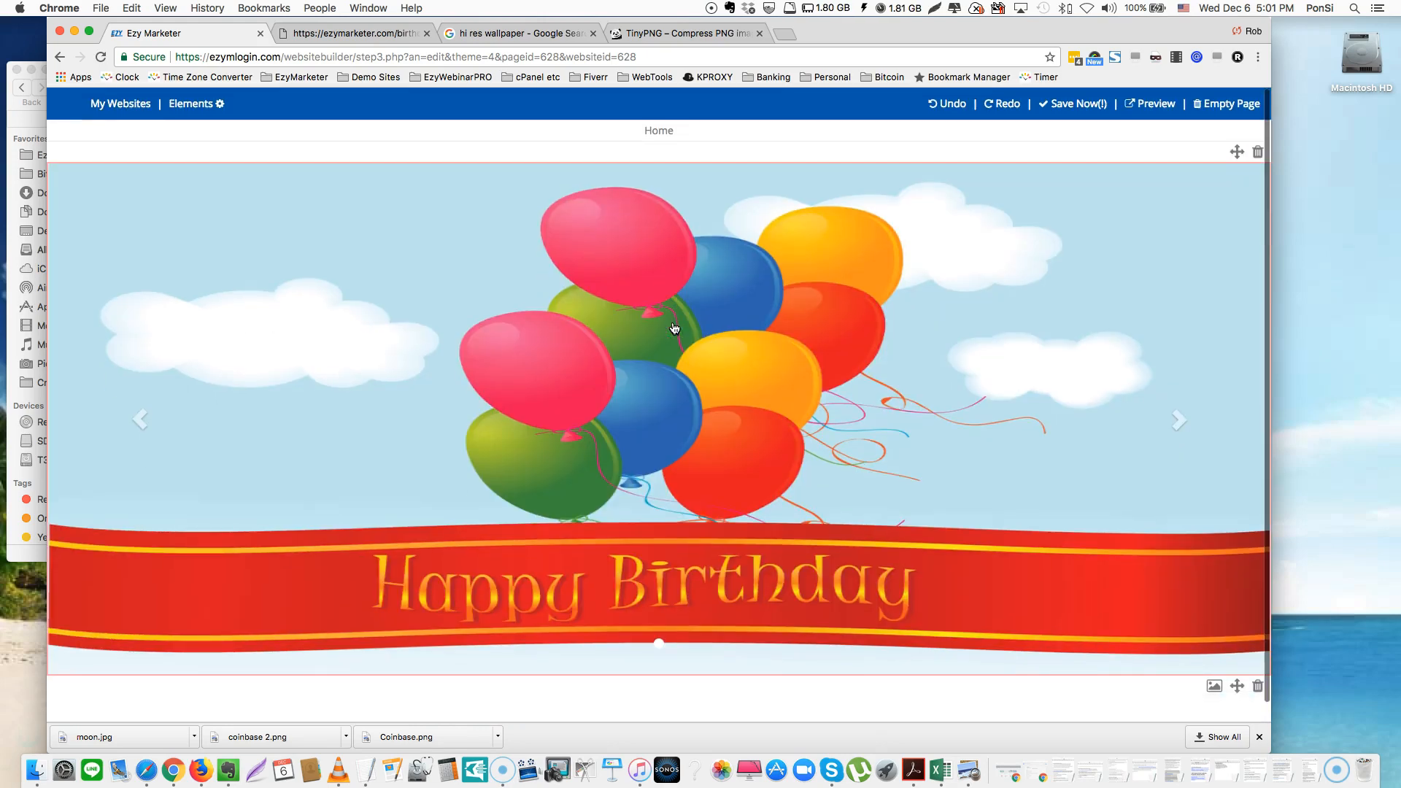
pyautogui.scroll(-1, 674, 329)
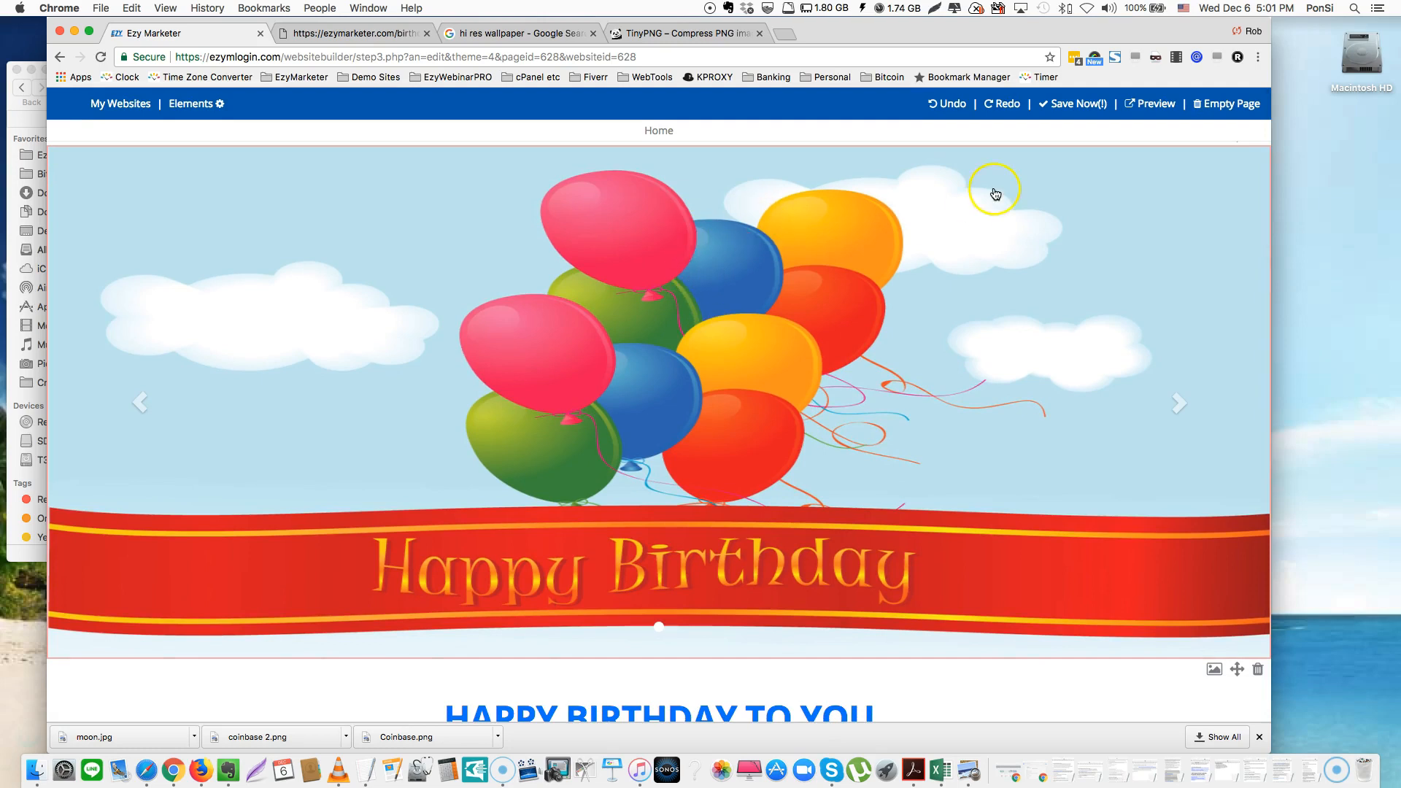
pyautogui.click(1147, 106)
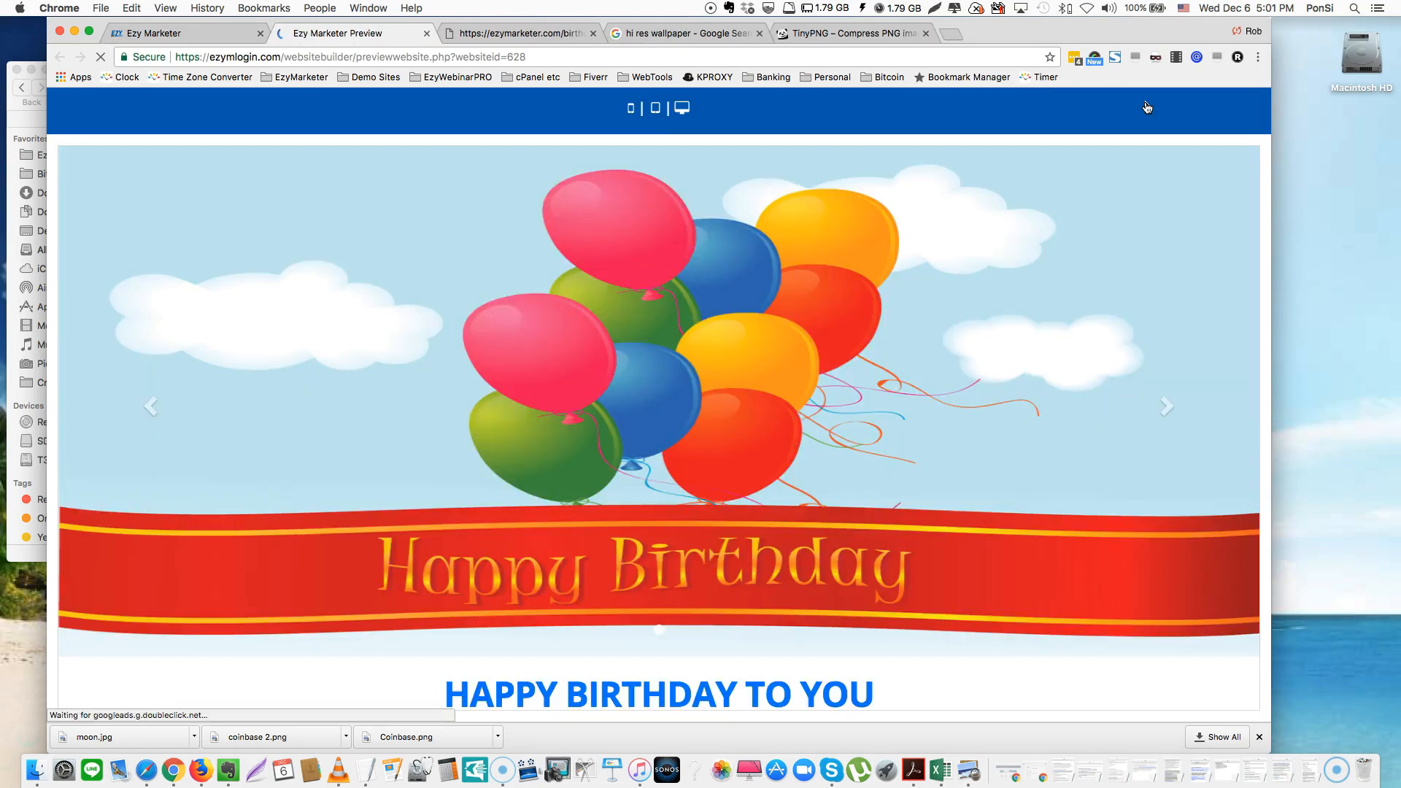
# Scroll through the birthday page preview at desktop width
pyautogui.scroll(-5, 1047, 301)
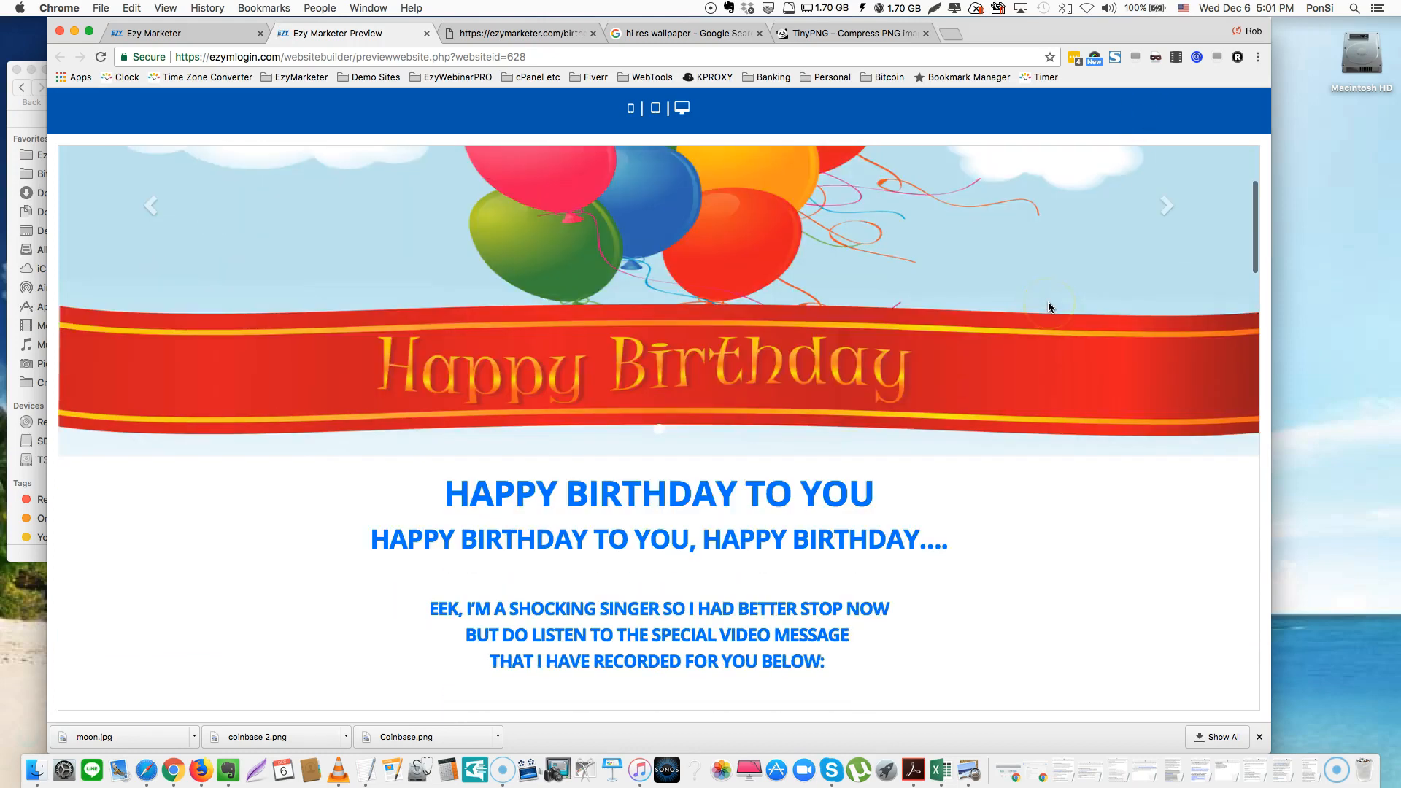
pyautogui.scroll(-10, 1048, 302)
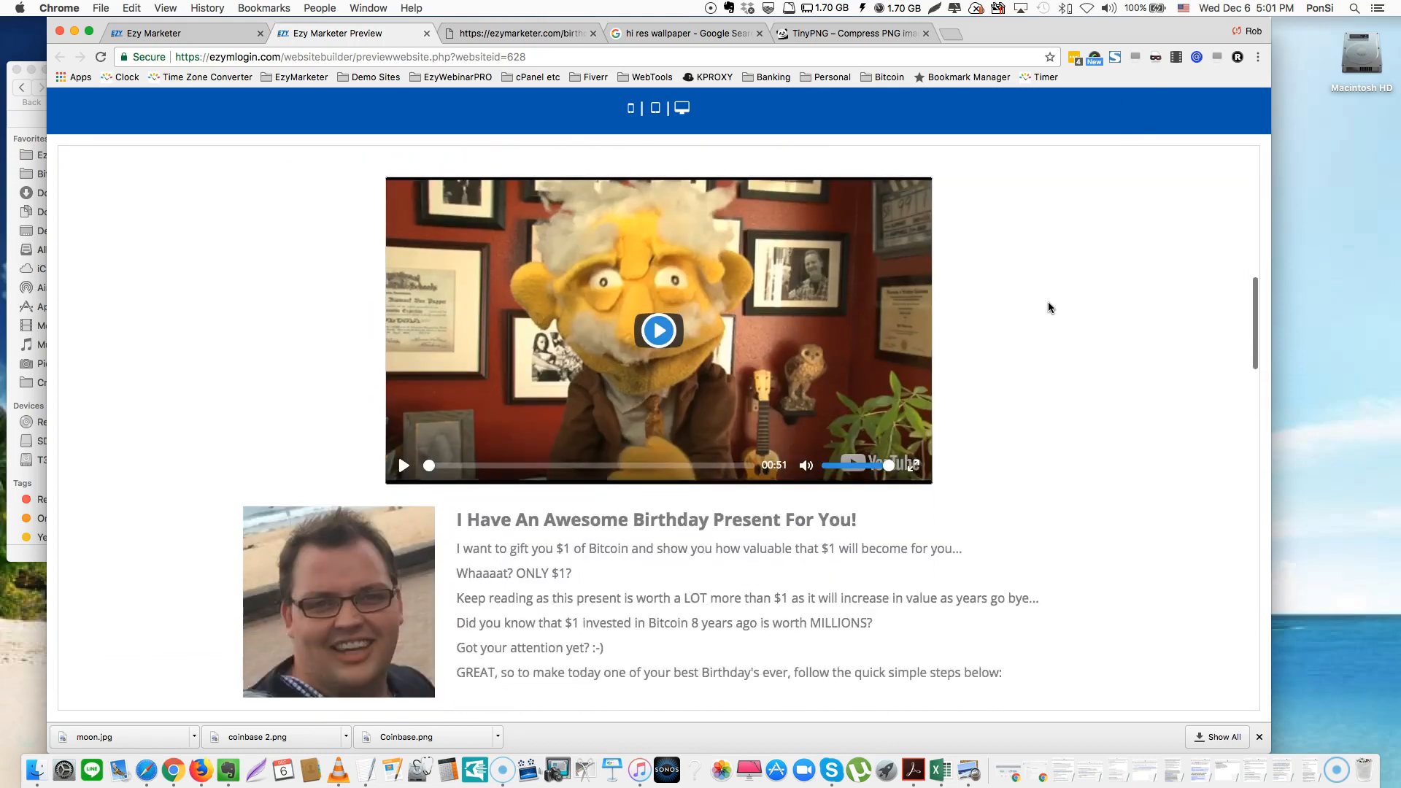
pyautogui.scroll(-3, 1048, 307)
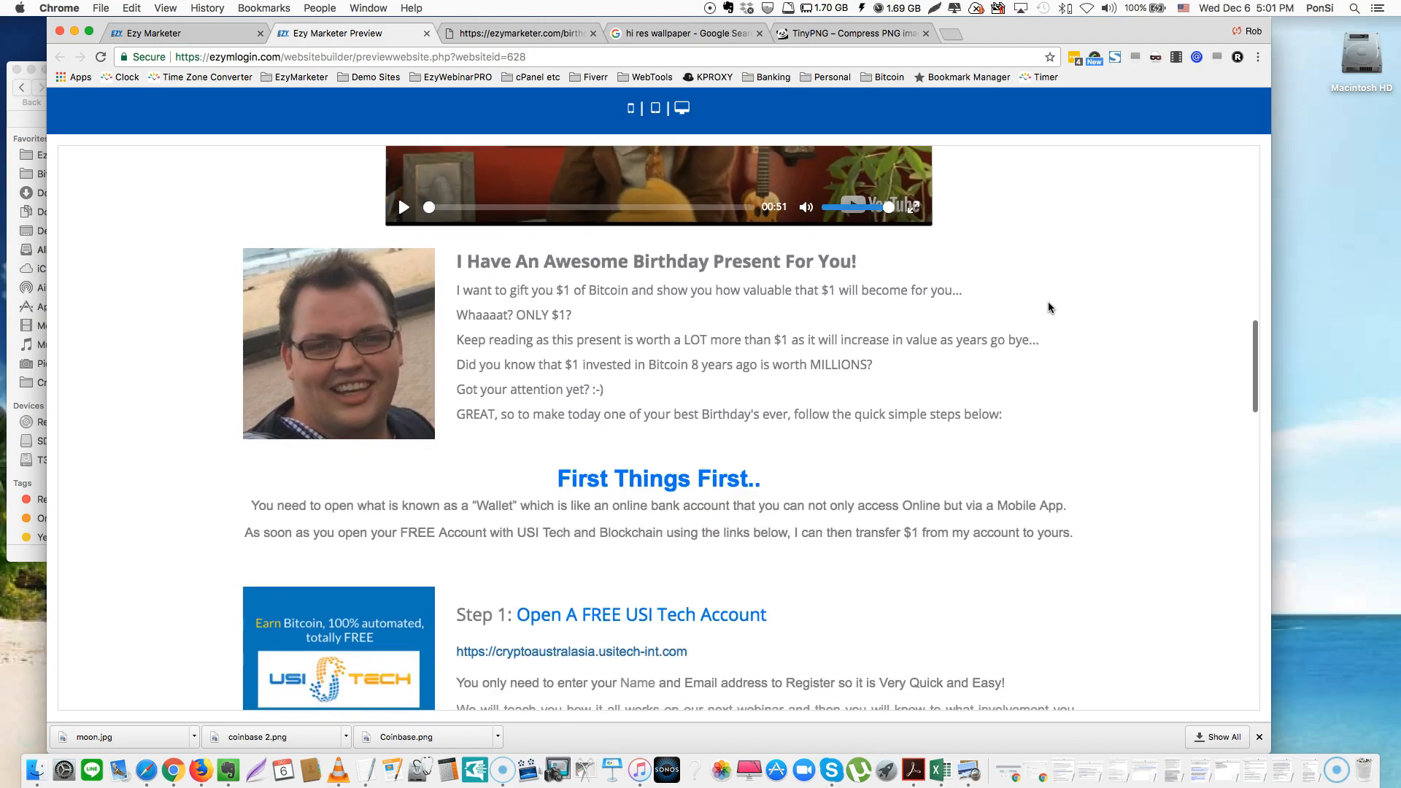
pyautogui.scroll(-5, 1048, 307)
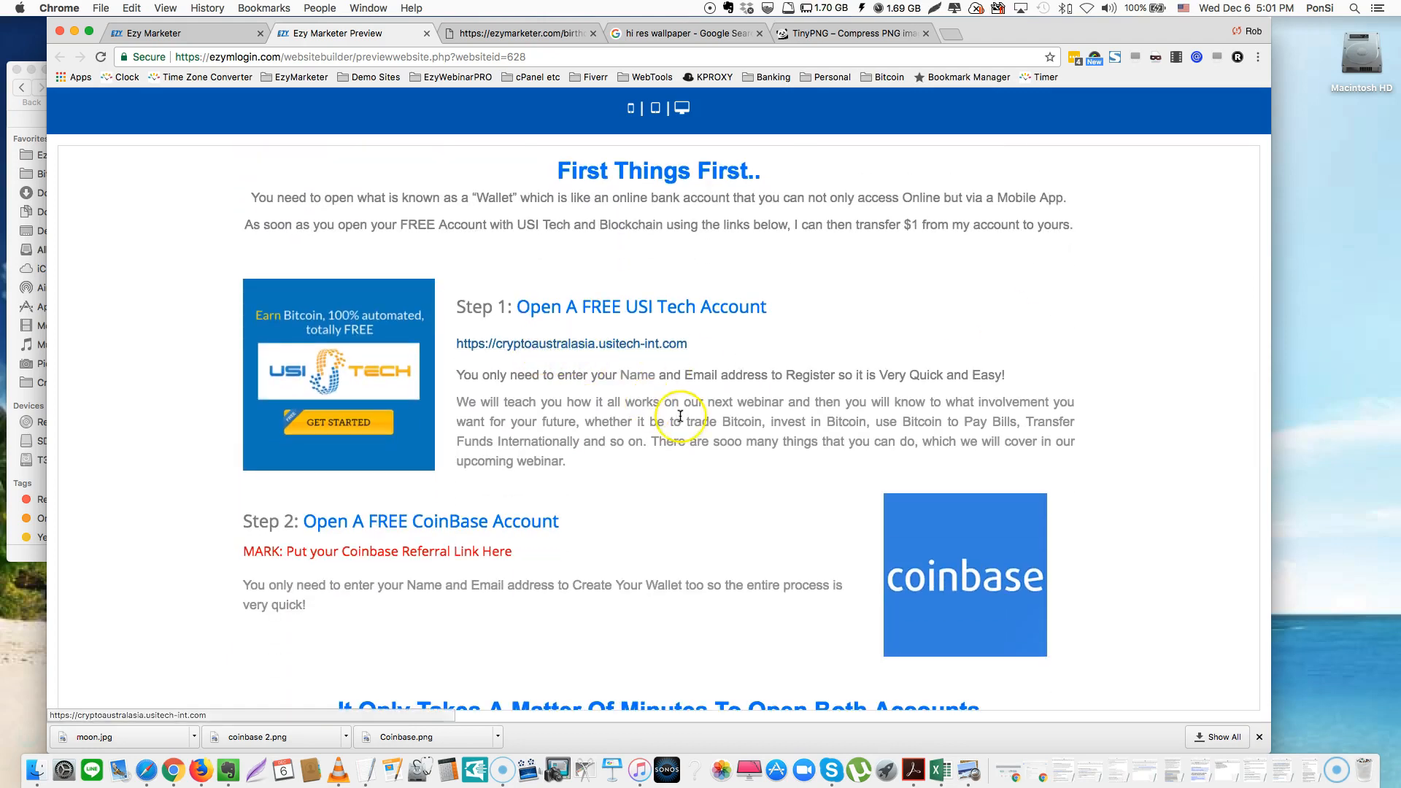
pyautogui.scroll(-7, 681, 416)
pyautogui.scroll(-8, 695, 438)
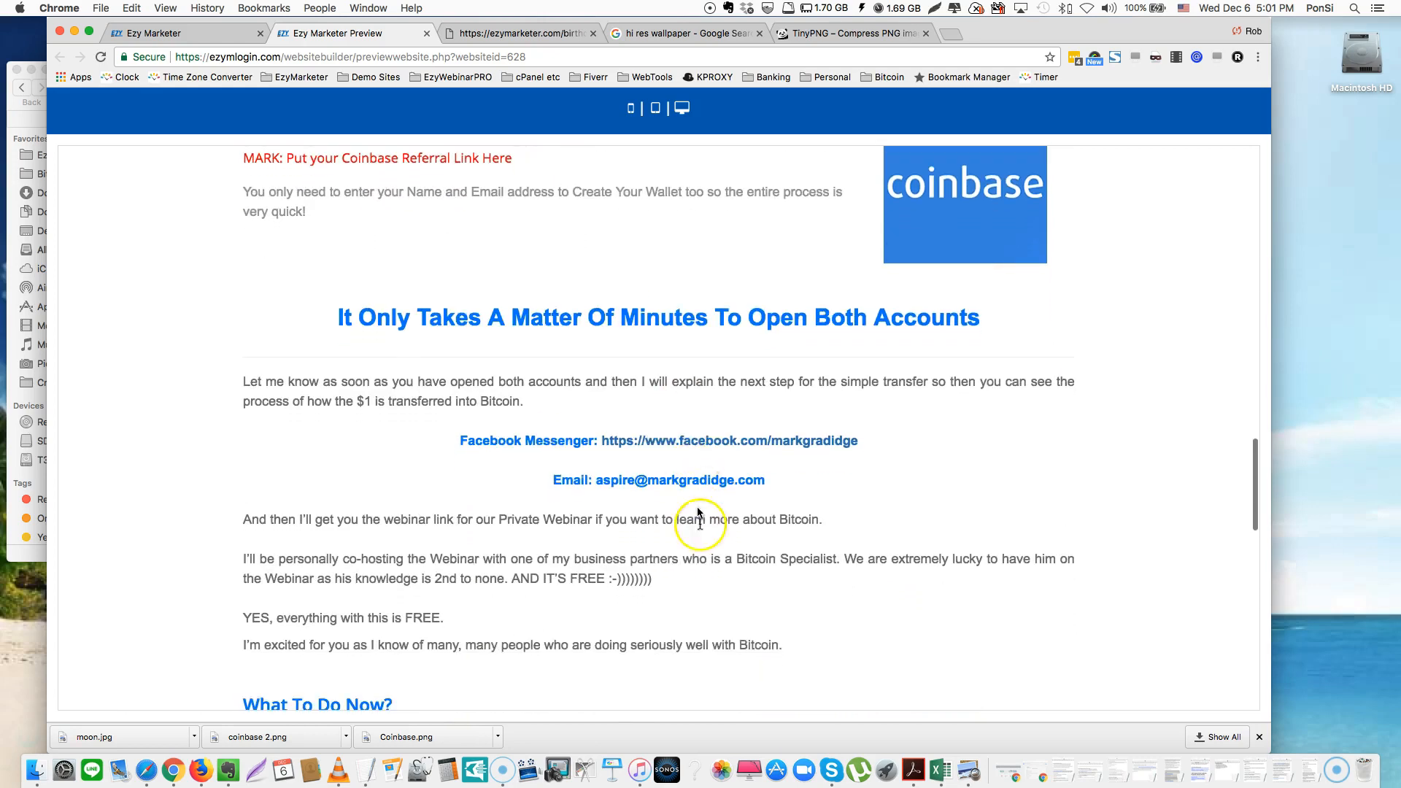
pyautogui.scroll(-13, 728, 582)
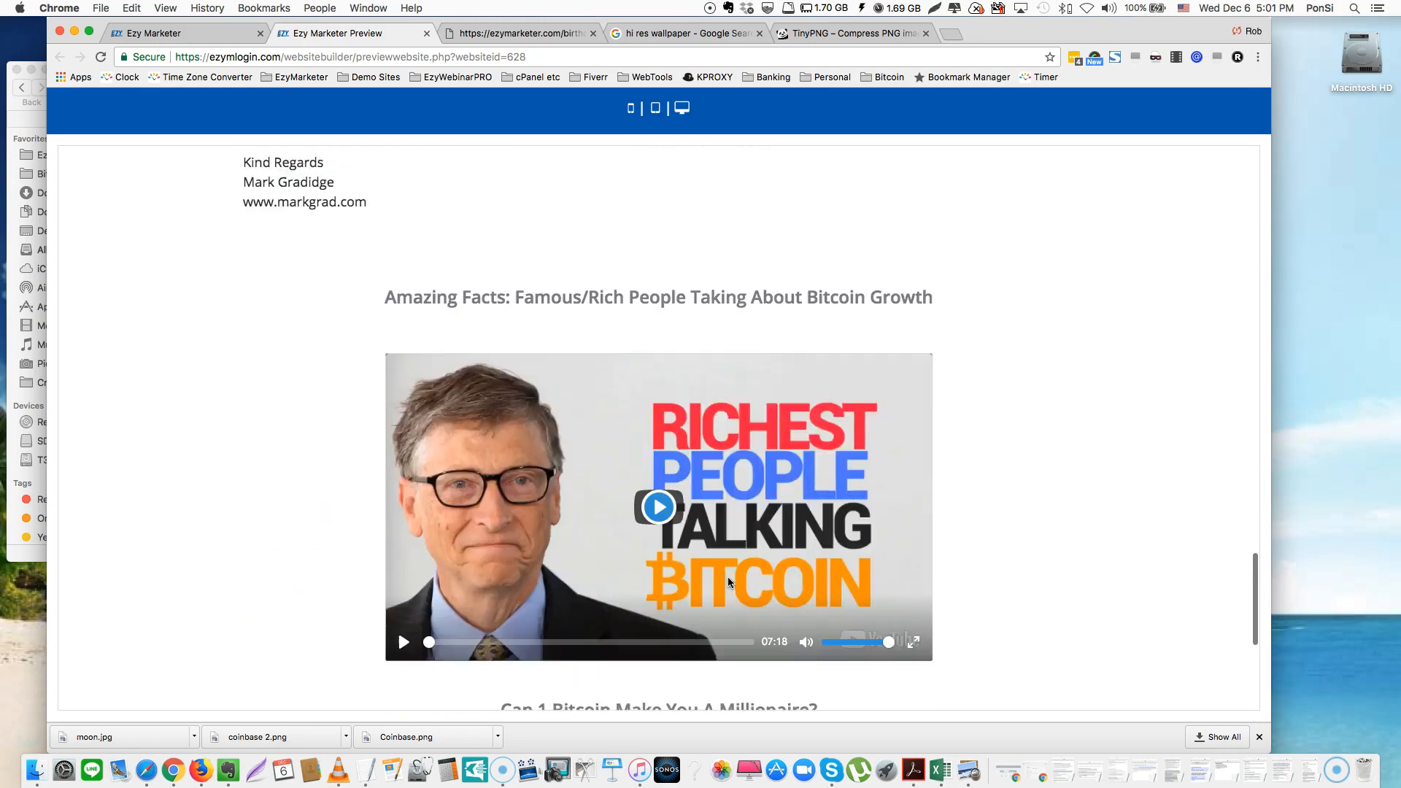
pyautogui.scroll(20, 730, 583)
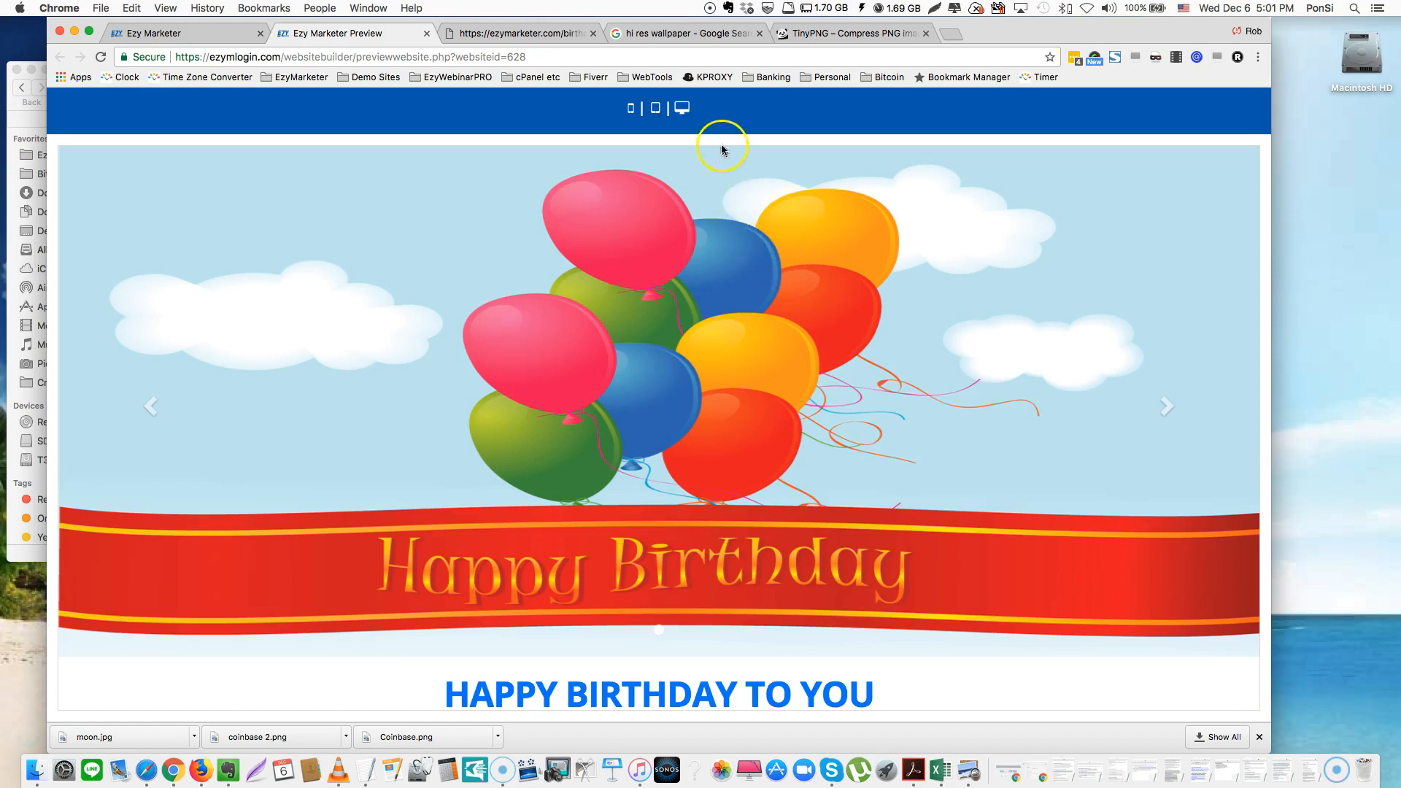
# Check the preview at tablet width by scrolling down the page
pyautogui.click(655, 109)
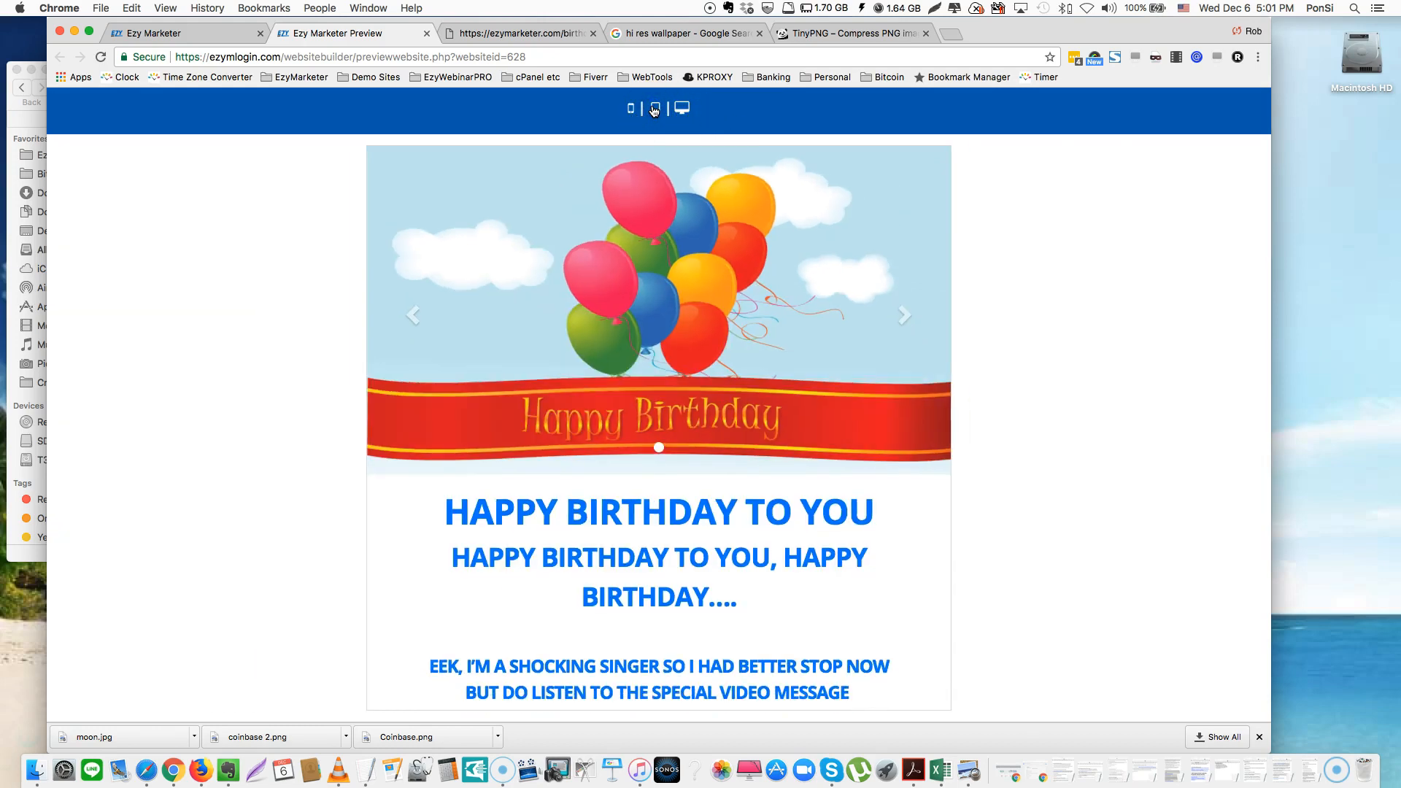
pyautogui.scroll(-5, 799, 296)
pyautogui.scroll(-7, 799, 295)
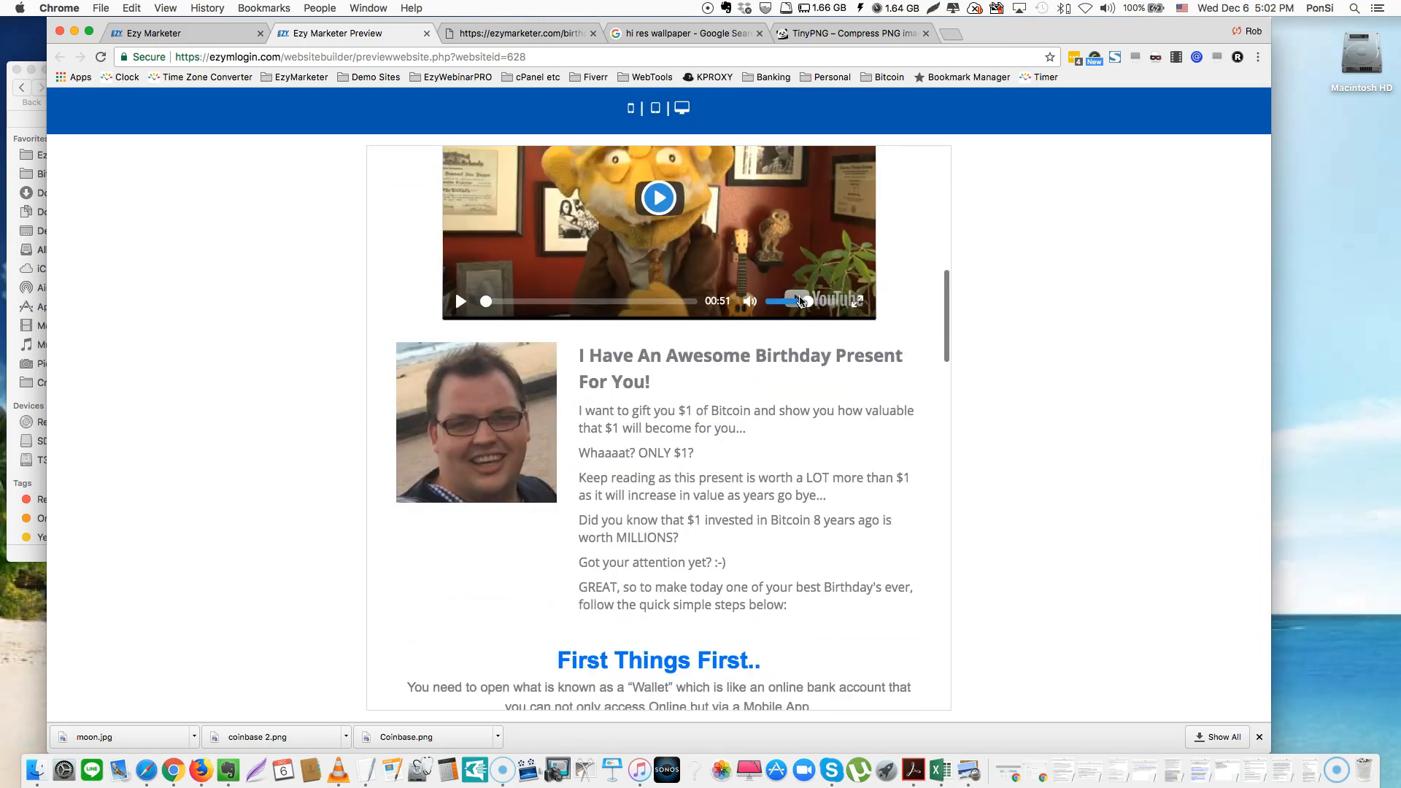
pyautogui.scroll(-6, 891, 413)
pyautogui.scroll(-12, 899, 426)
pyautogui.scroll(20, 900, 425)
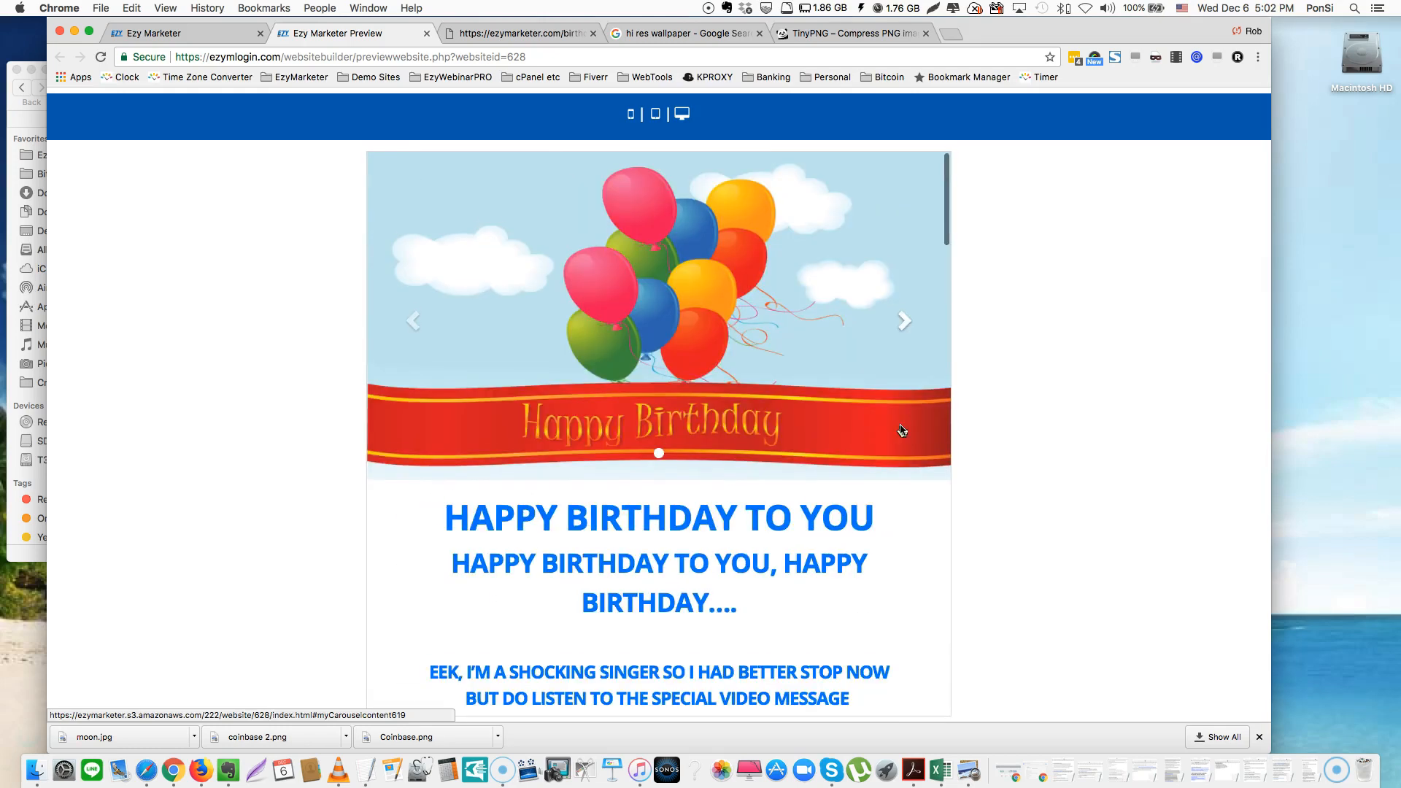
# Check the full page at mobile width, then return the preview to desktop width
pyautogui.click(630, 109)
pyautogui.click(672, 194)
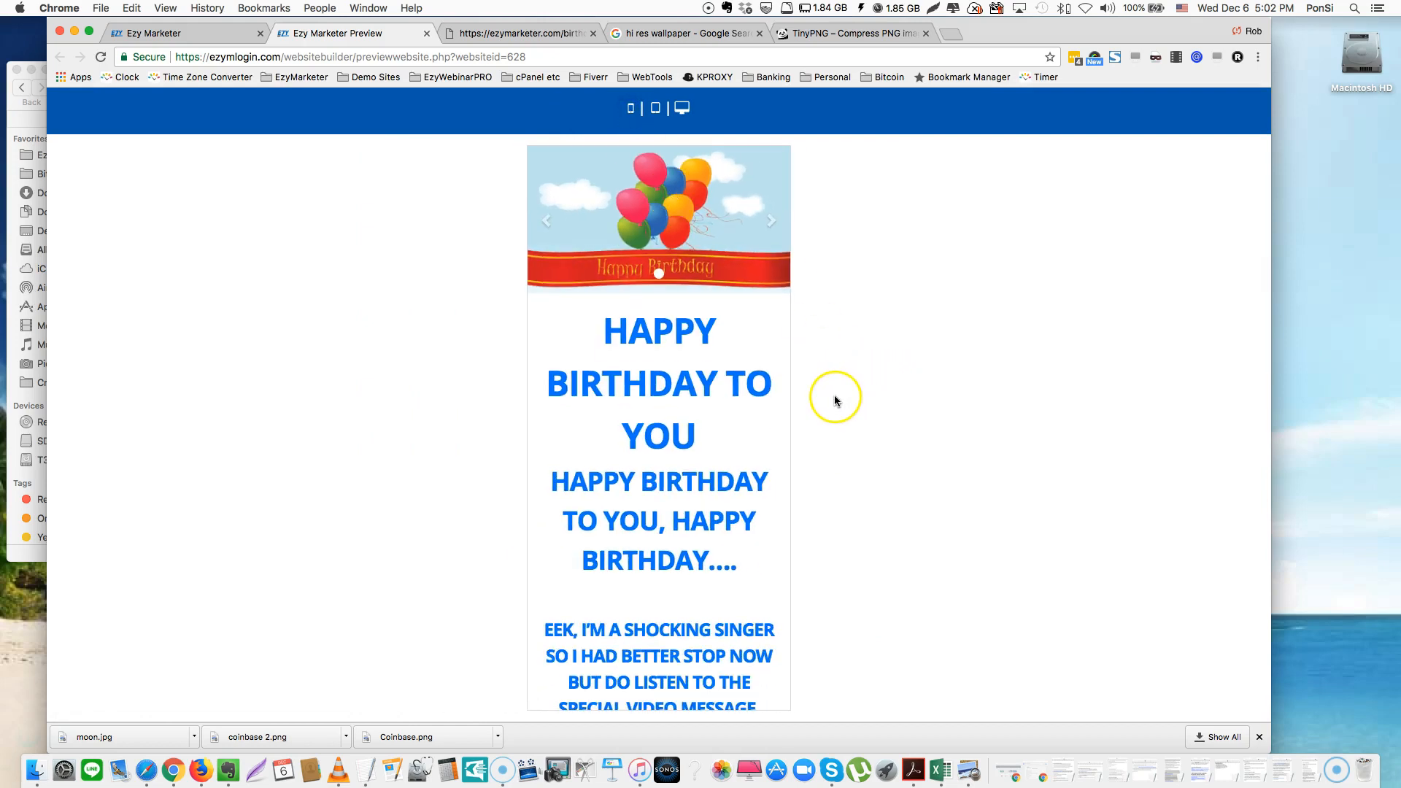
pyautogui.scroll(-7, 744, 393)
pyautogui.scroll(-2, 747, 395)
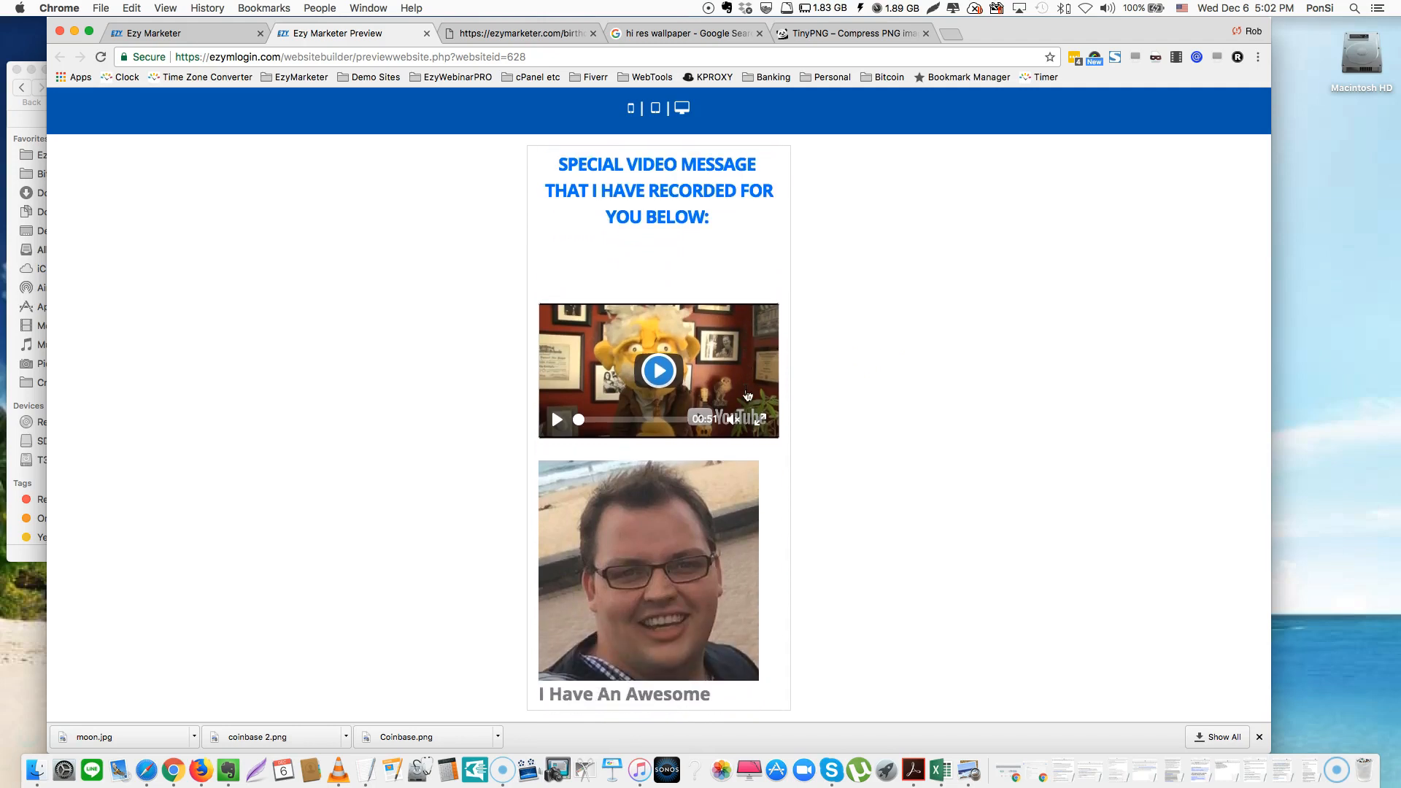
pyautogui.scroll(-4, 747, 395)
pyautogui.scroll(-9, 748, 395)
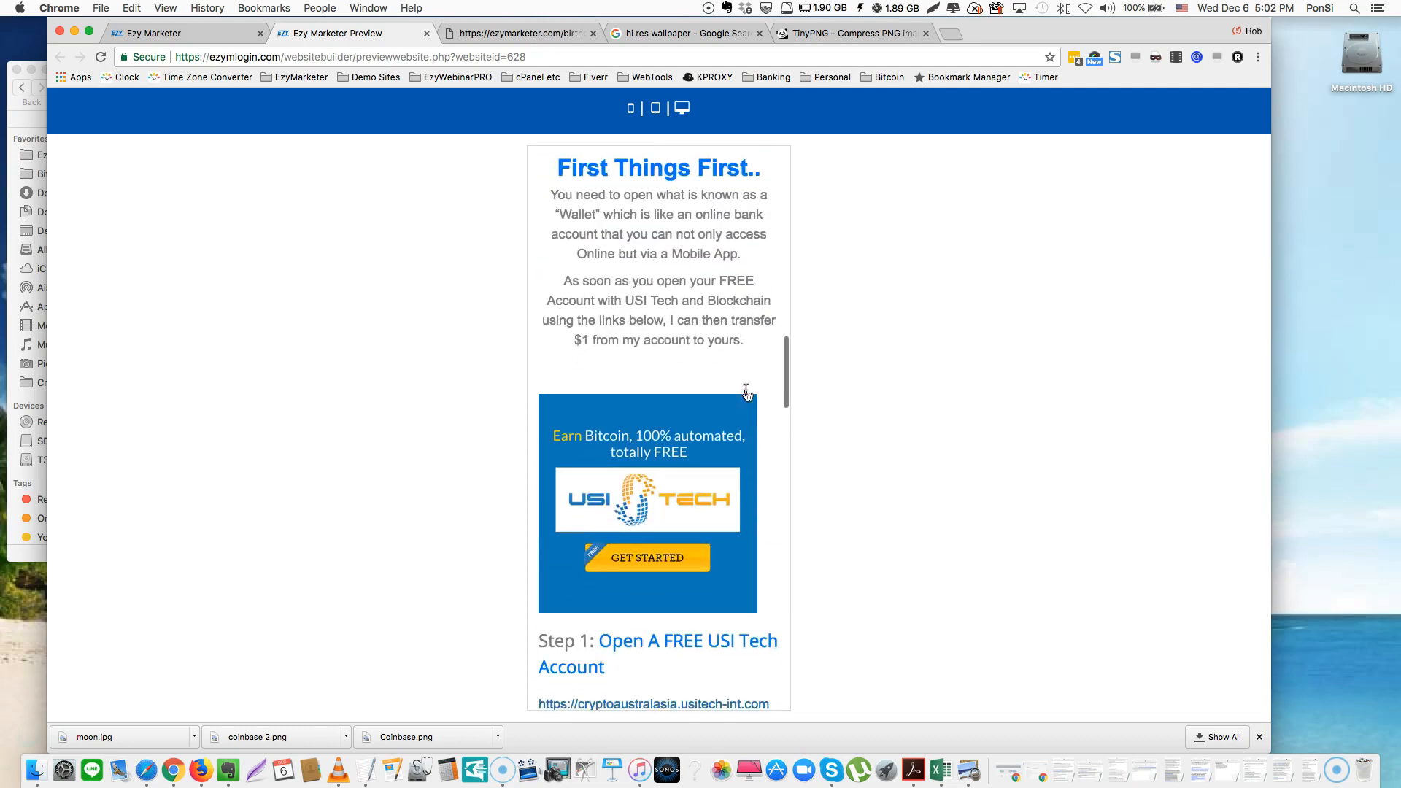
pyautogui.scroll(-9, 747, 395)
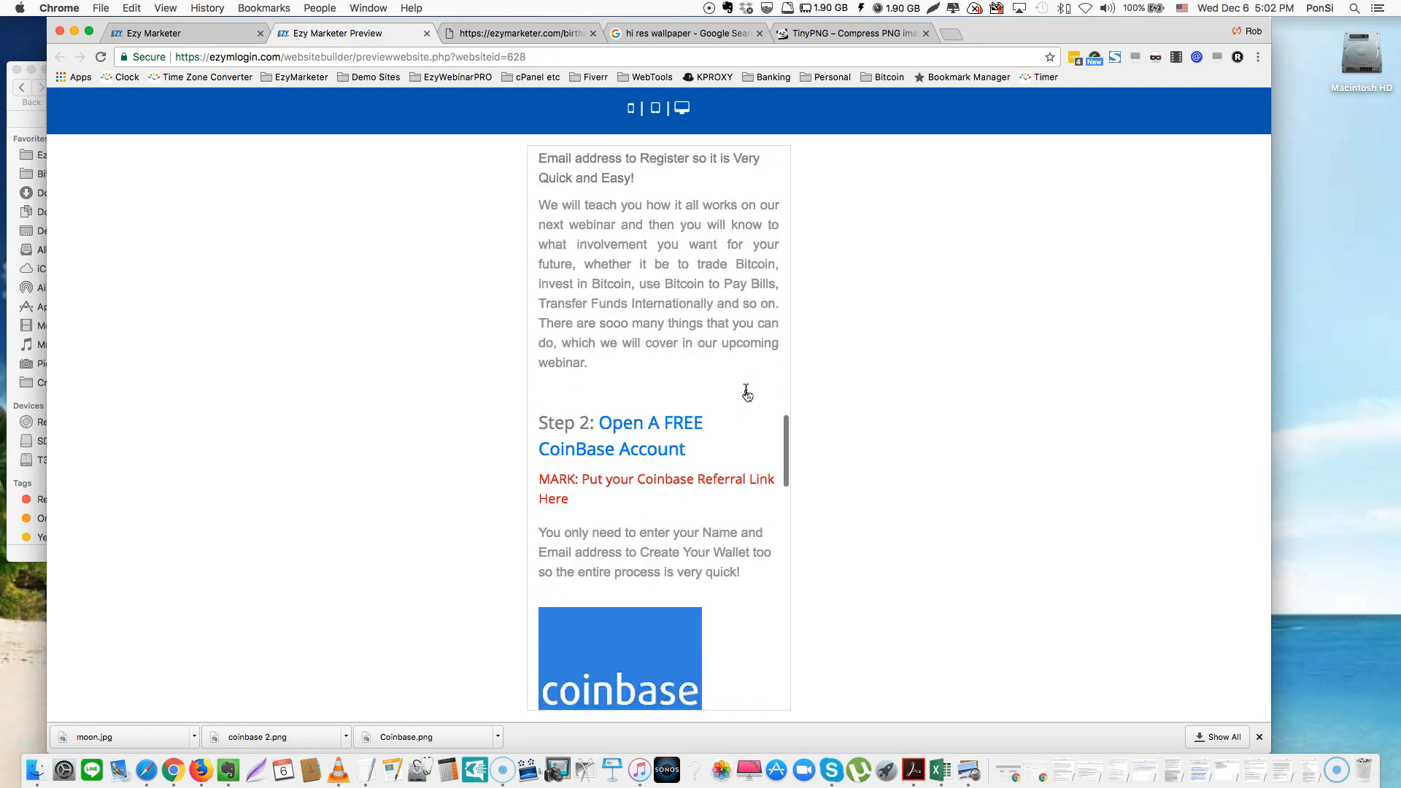
pyautogui.scroll(-6, 746, 394)
pyautogui.scroll(-7, 747, 393)
pyautogui.scroll(-8, 745, 392)
pyautogui.scroll(-3, 745, 389)
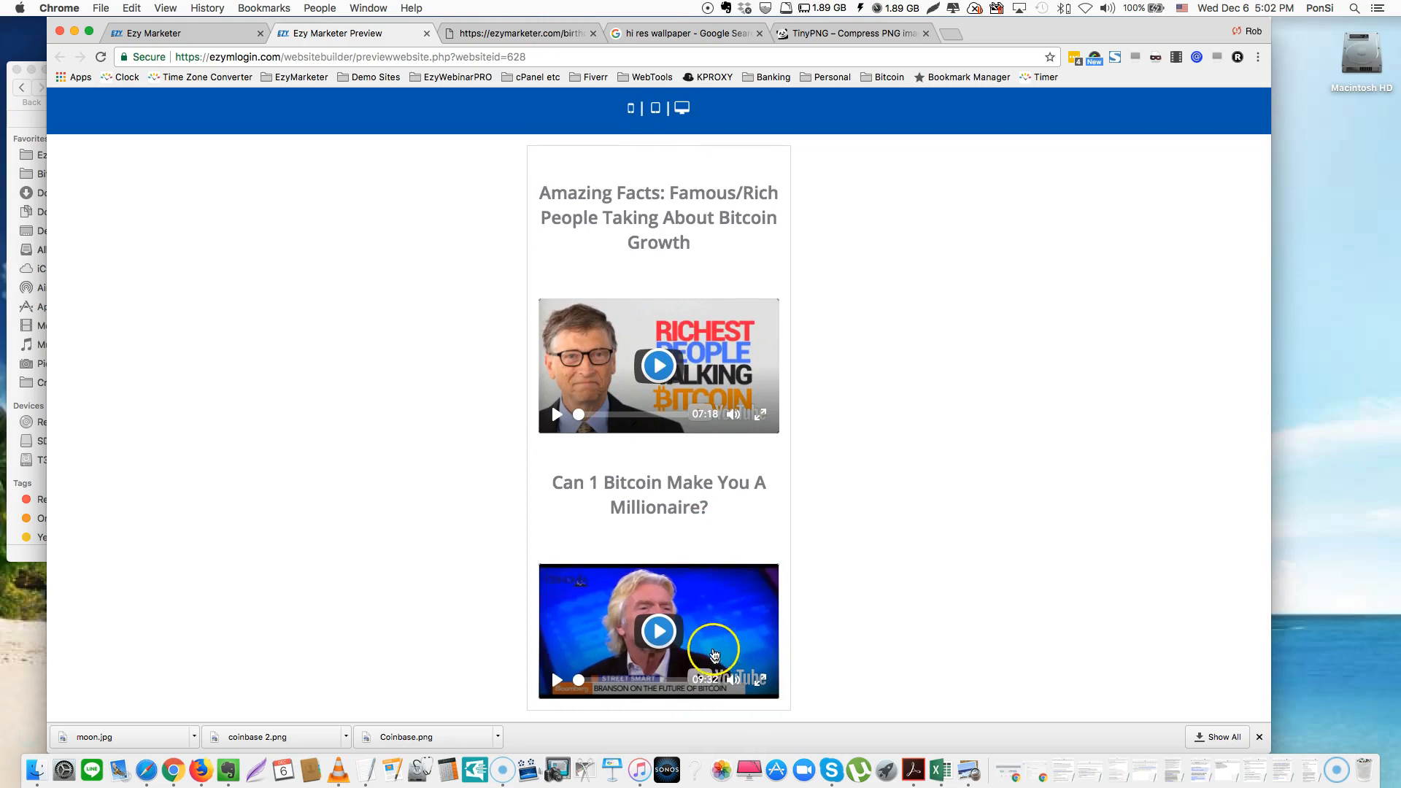
pyautogui.scroll(15, 702, 314)
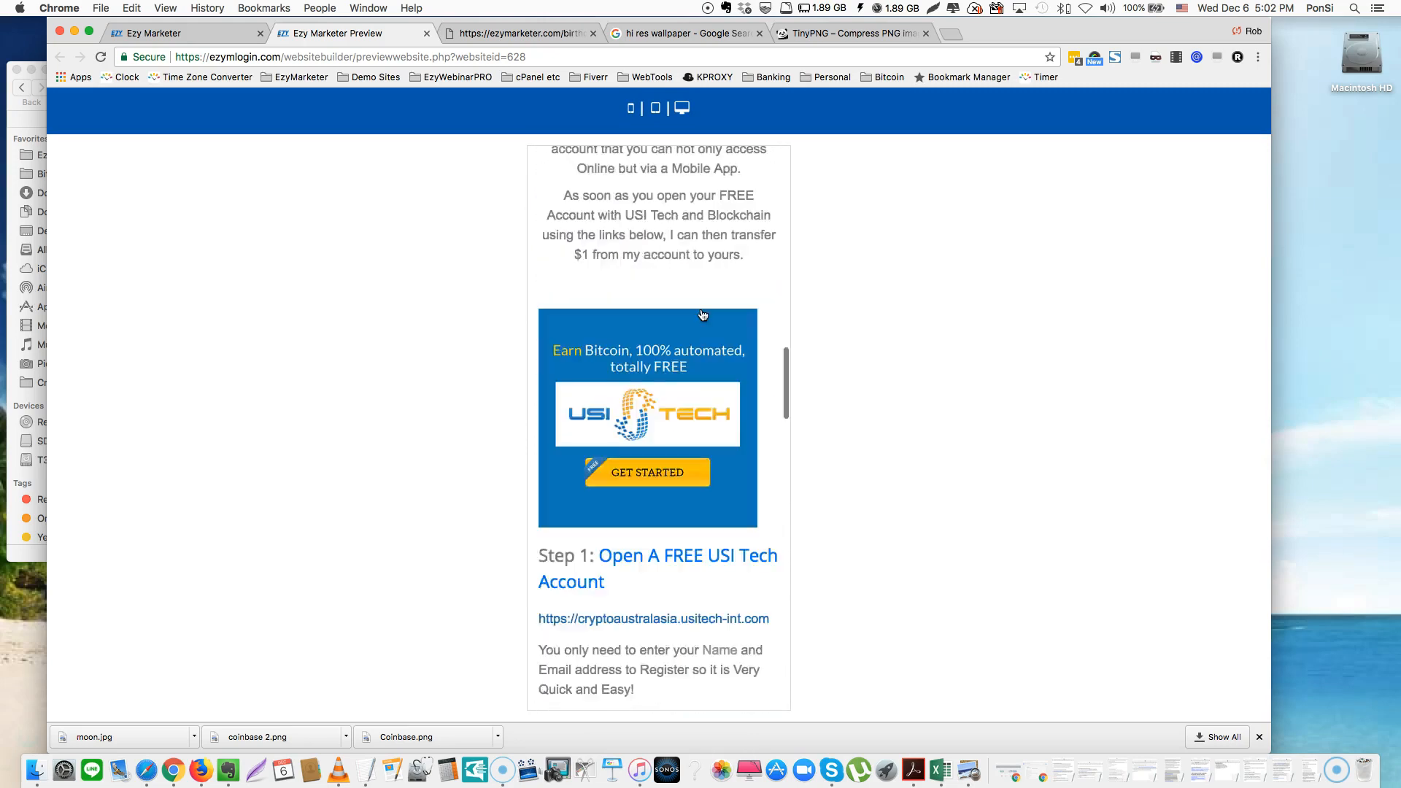
pyautogui.click(682, 108)
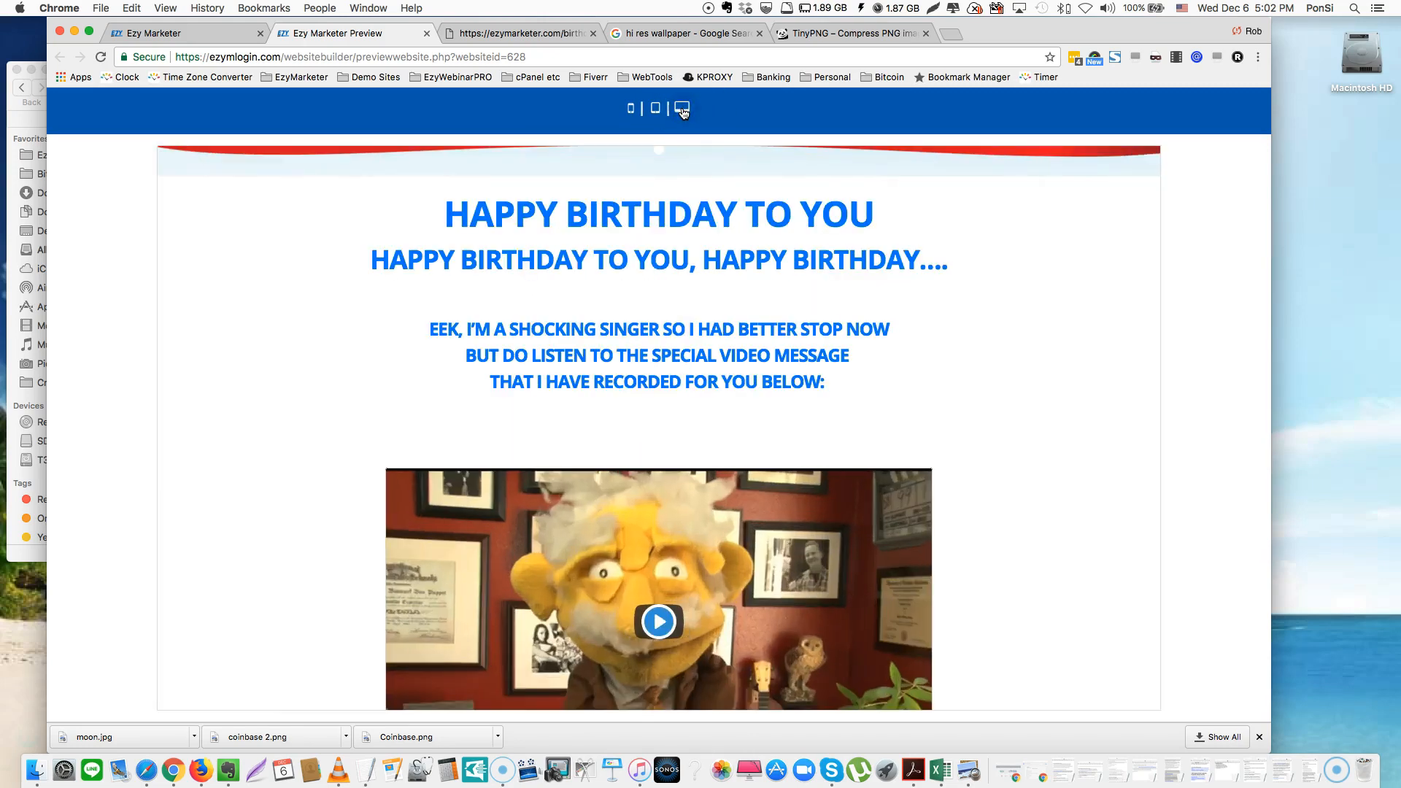
# Close the preview, save the page, and open Upload Website for Happy Birthday-15AA
pyautogui.click(426, 34)
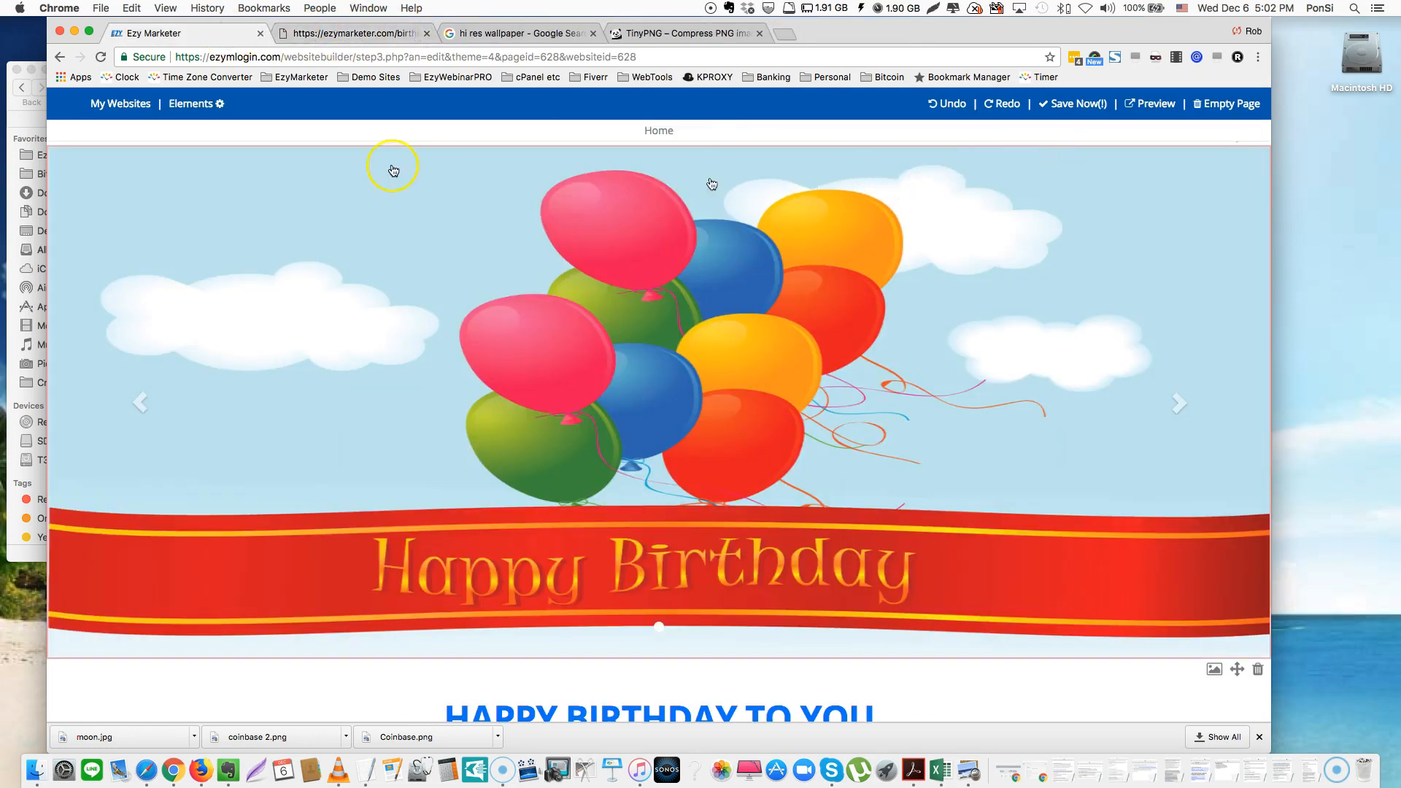
pyautogui.click(1071, 106)
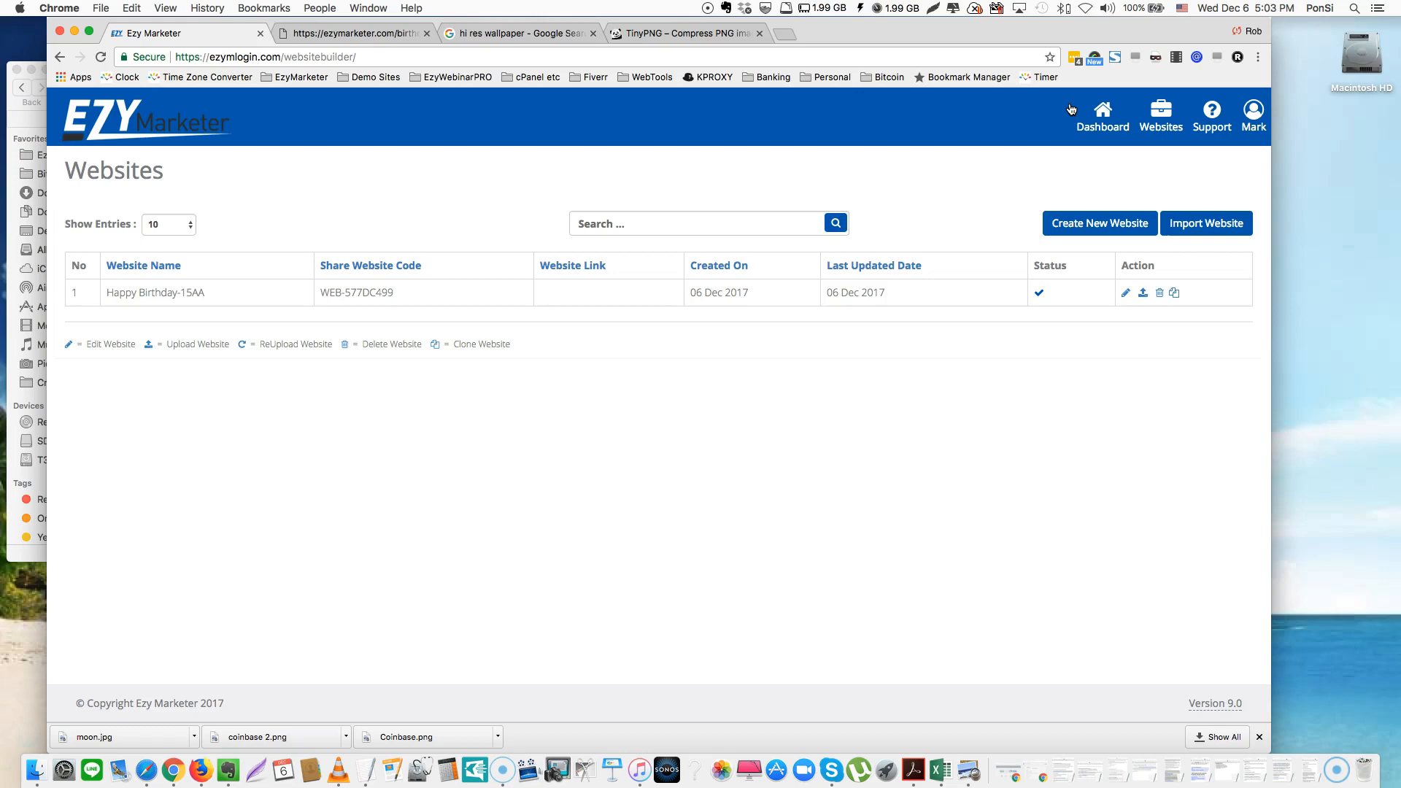
pyautogui.click(1141, 293)
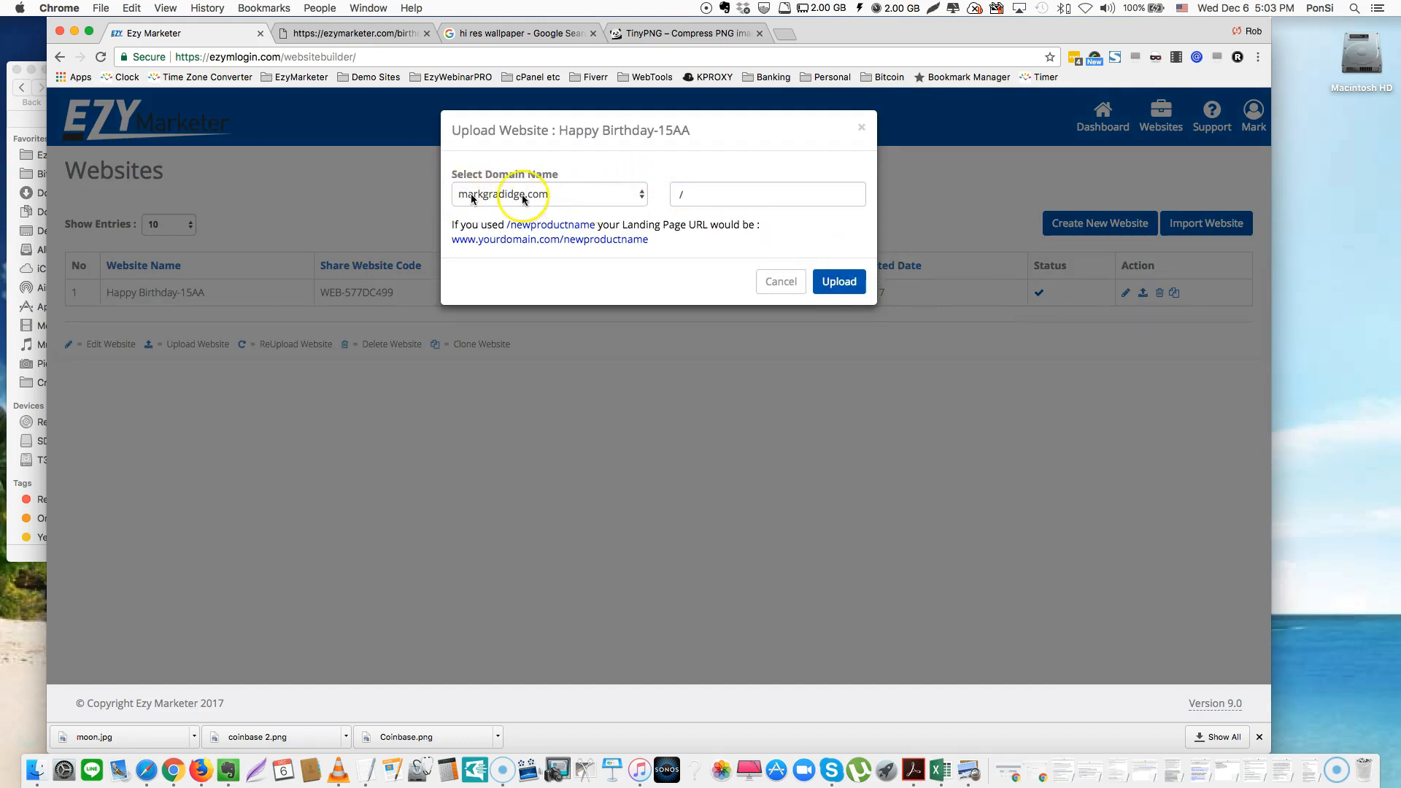
pyautogui.click(642, 195)
pyautogui.click(642, 195)
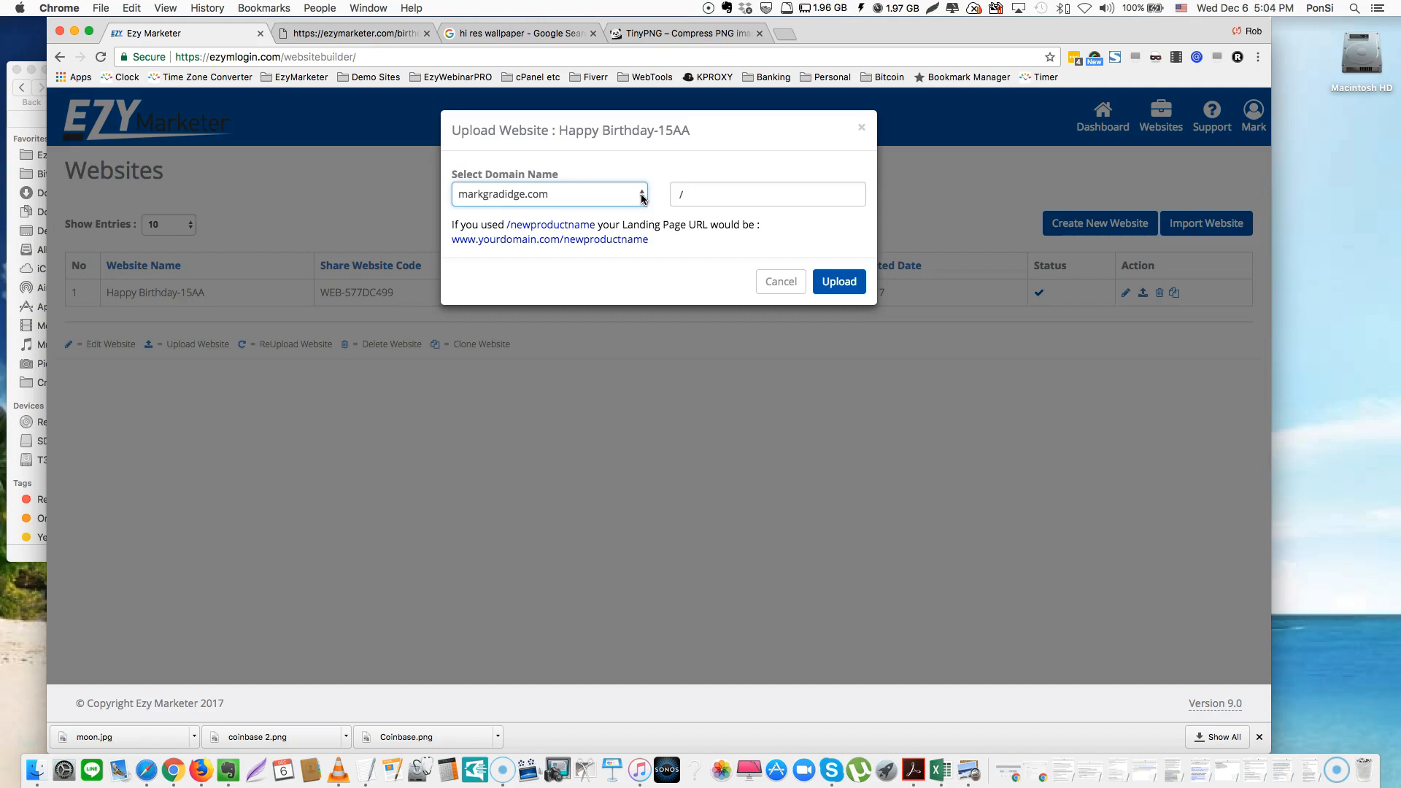
pyautogui.click(713, 193)
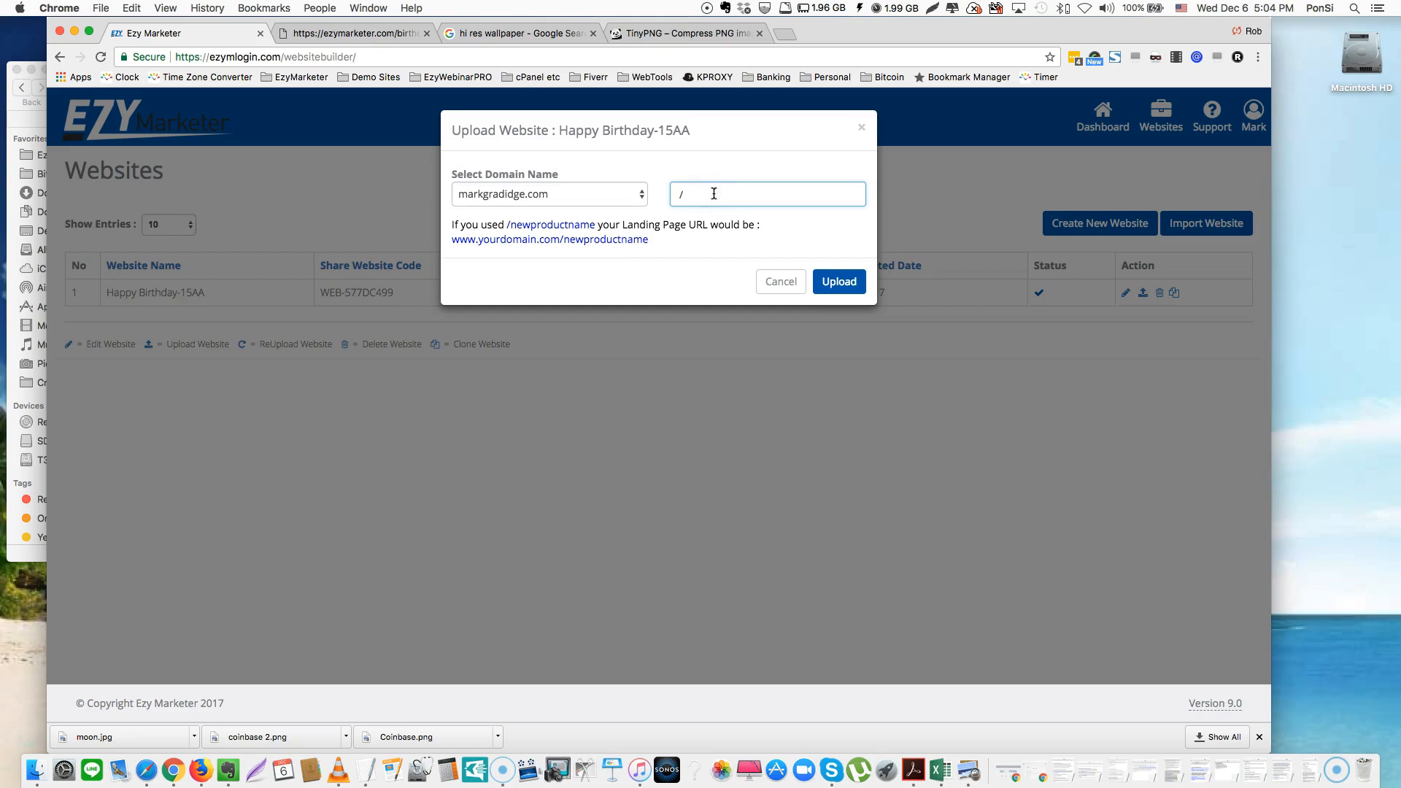
# Set the upload path to /happybirthday and publish the site to the personal domain
pyautogui.write('happybirthday')
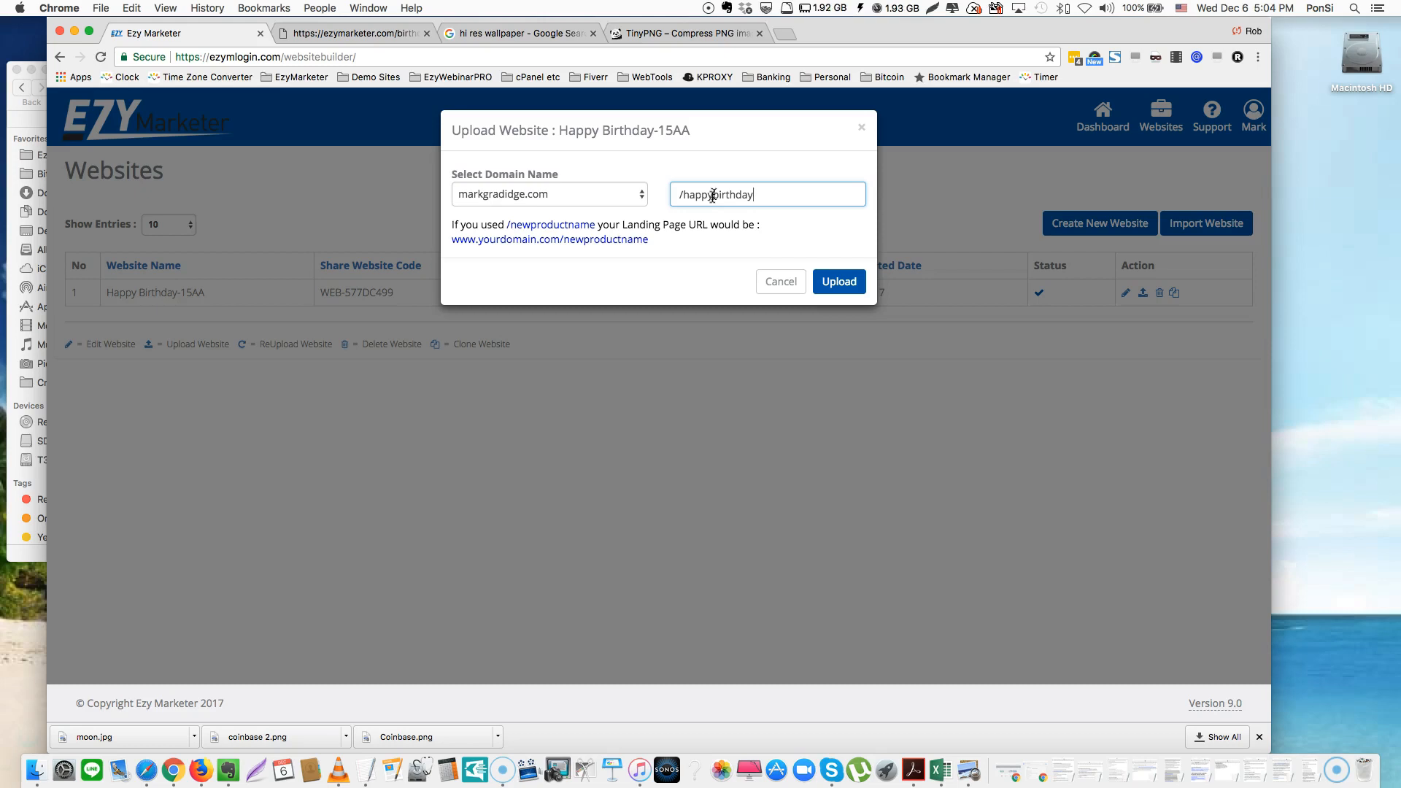
pyautogui.click(773, 191)
pyautogui.click(838, 288)
pyautogui.click(837, 288)
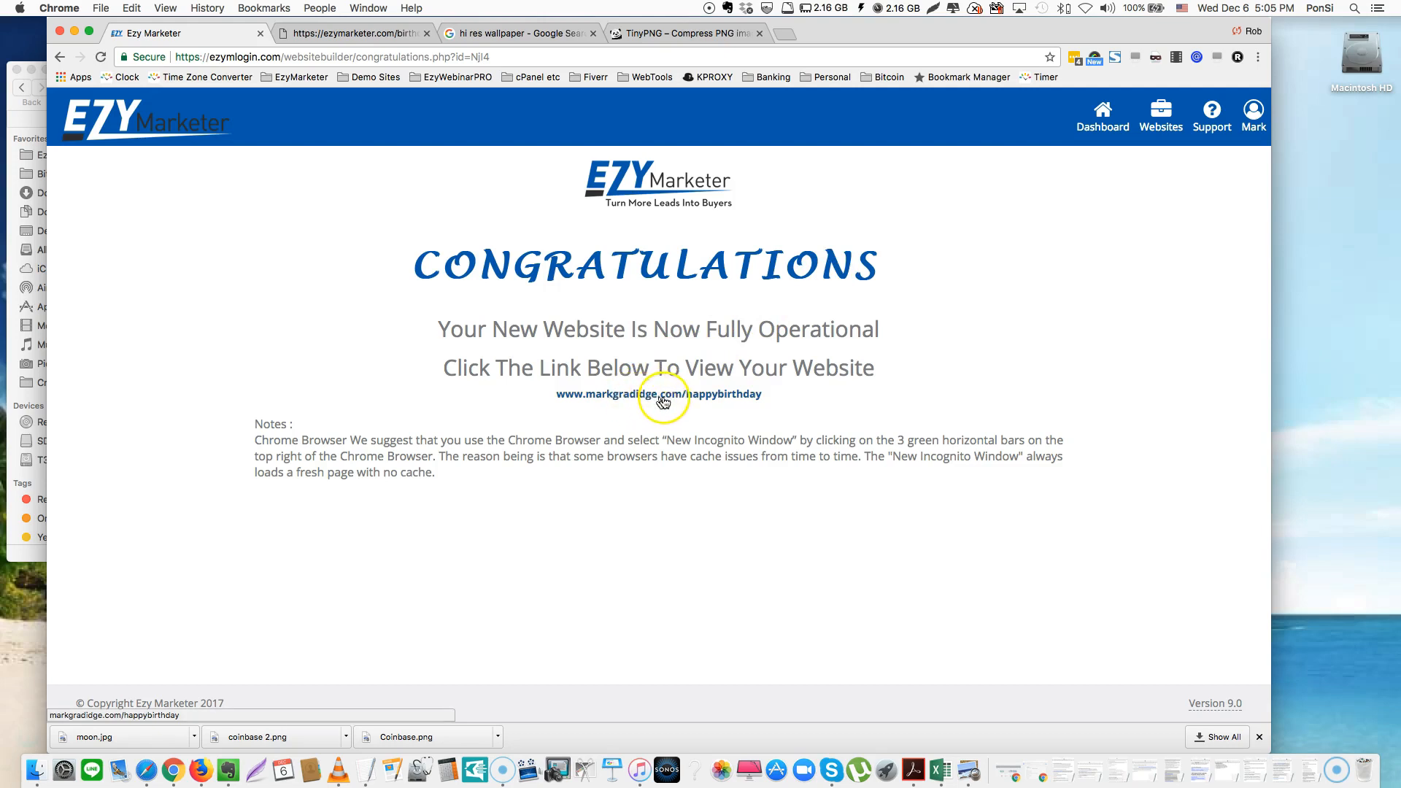
pyautogui.click(702, 396)
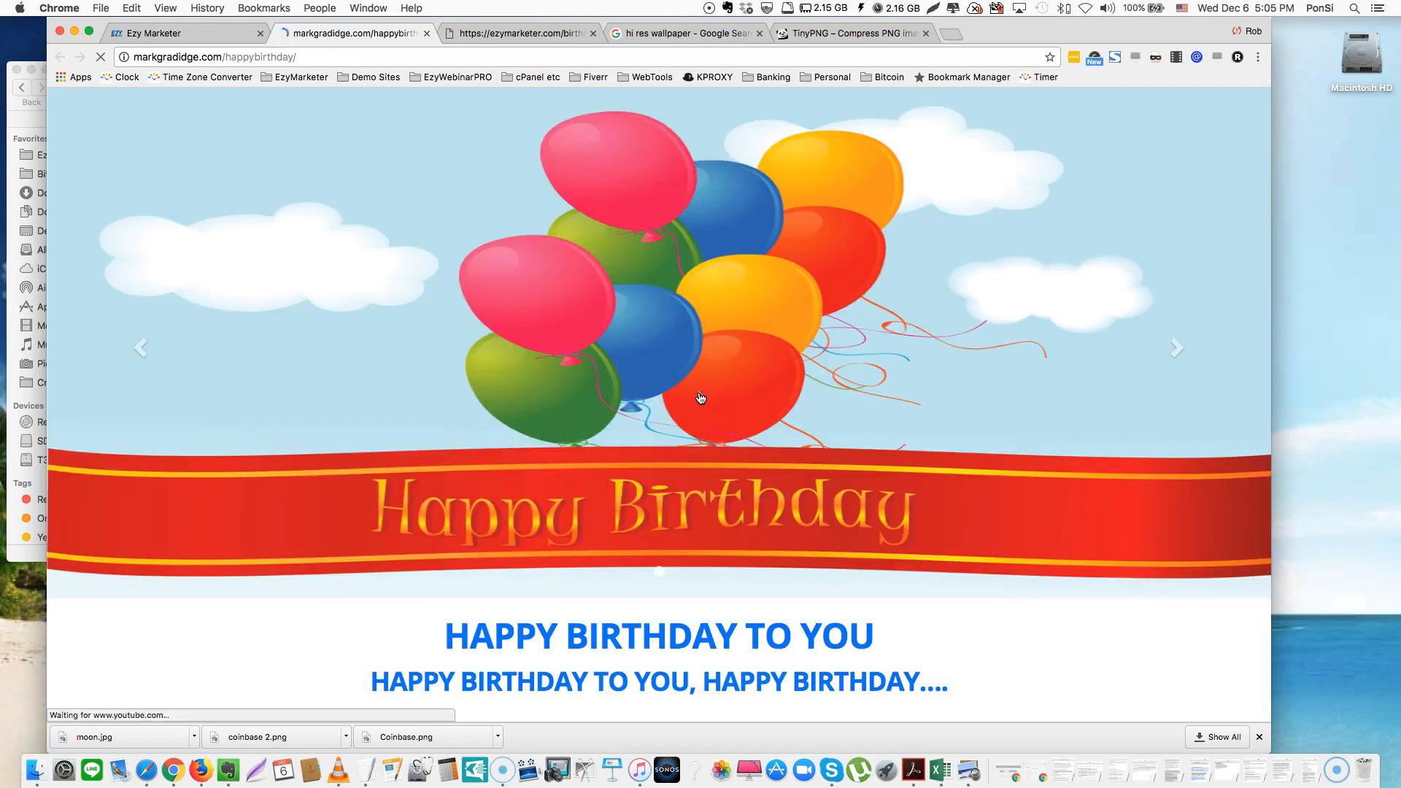
pyautogui.scroll(-5, 701, 398)
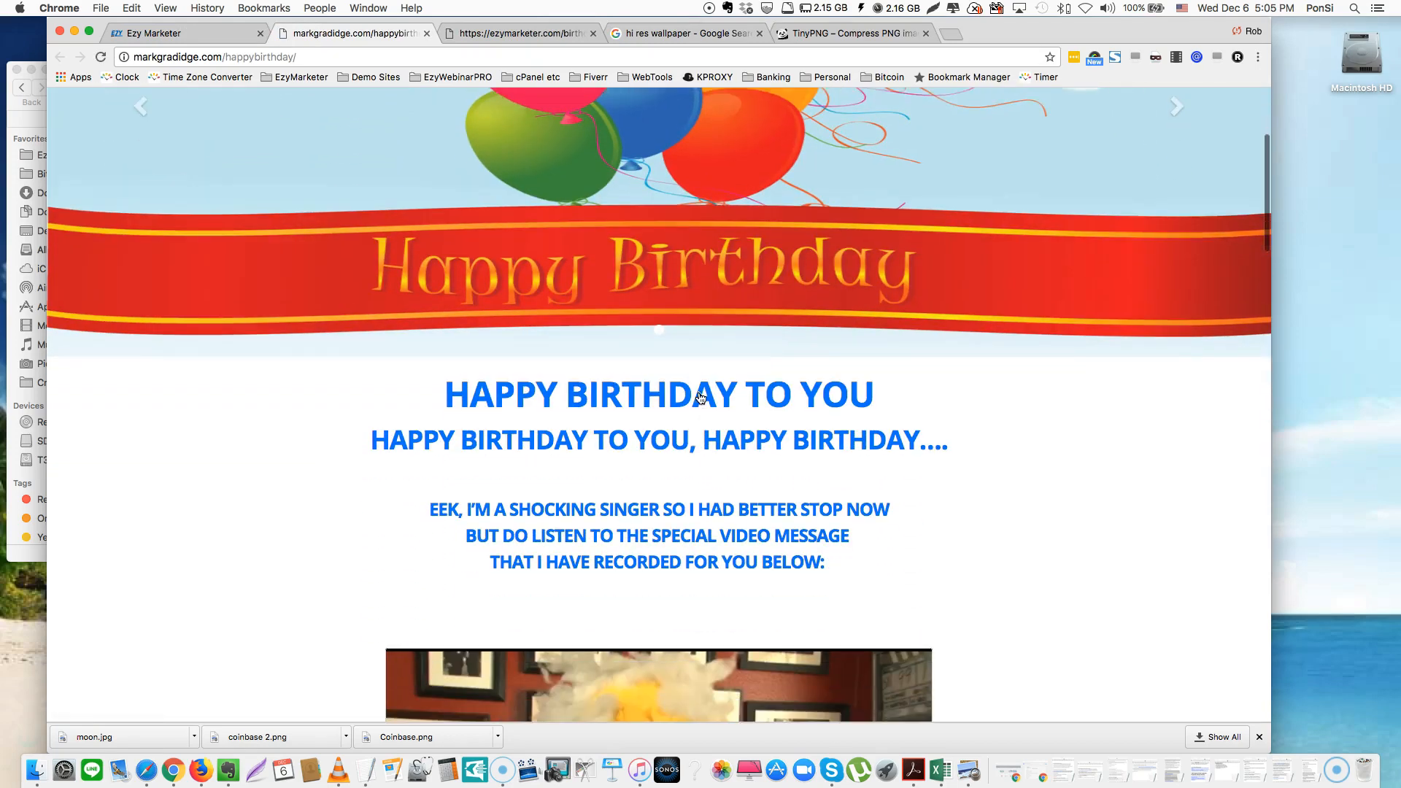
pyautogui.scroll(-6, 701, 397)
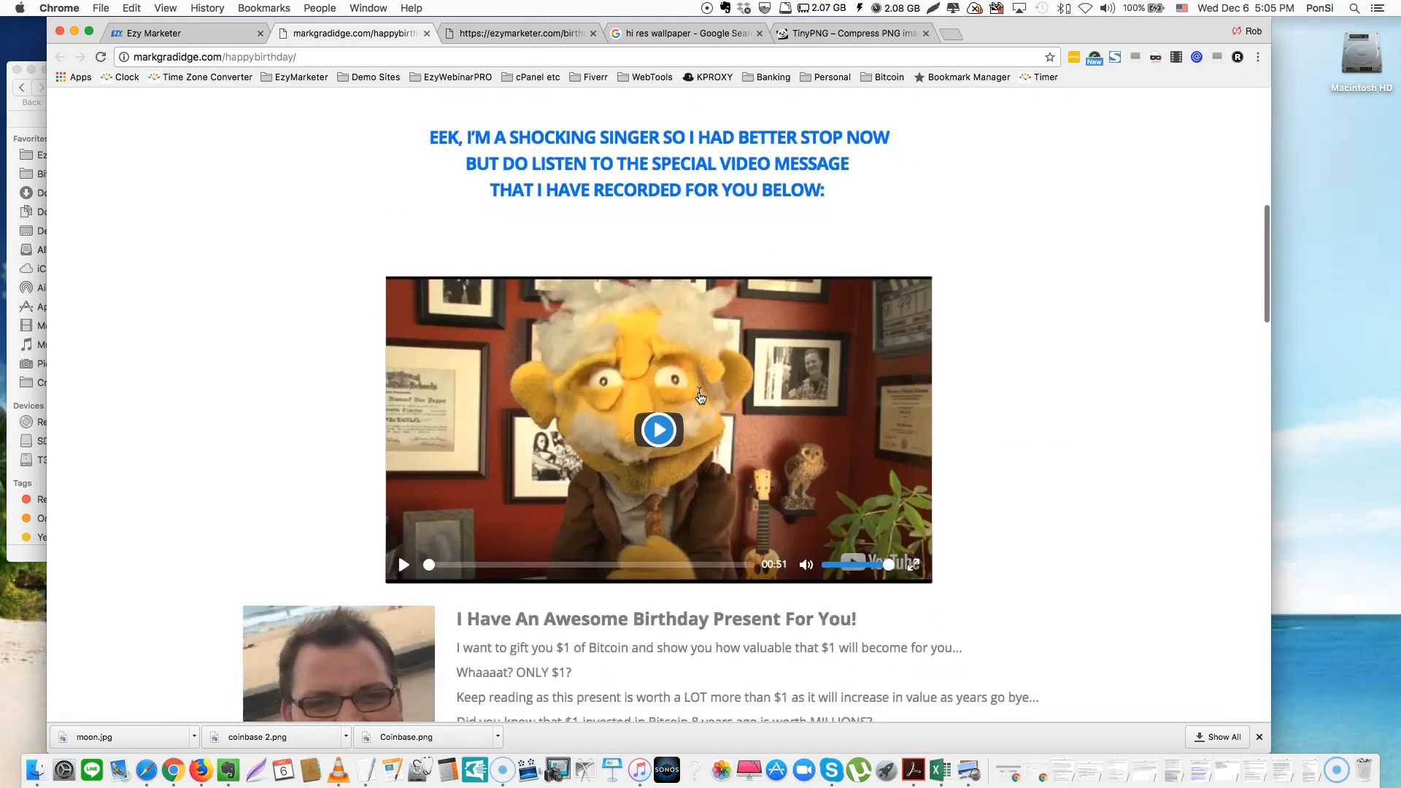
pyautogui.scroll(-4, 701, 398)
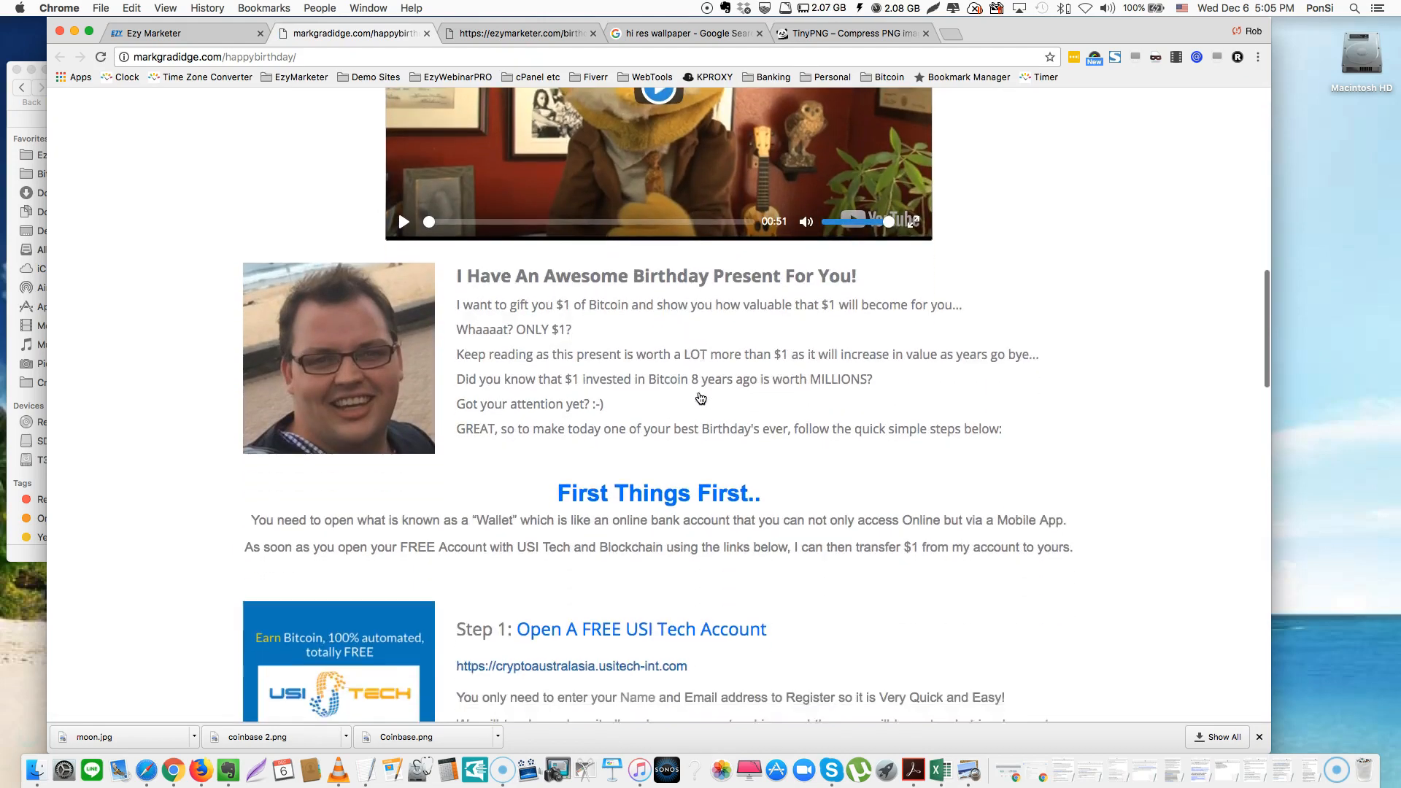
pyautogui.scroll(-3, 701, 398)
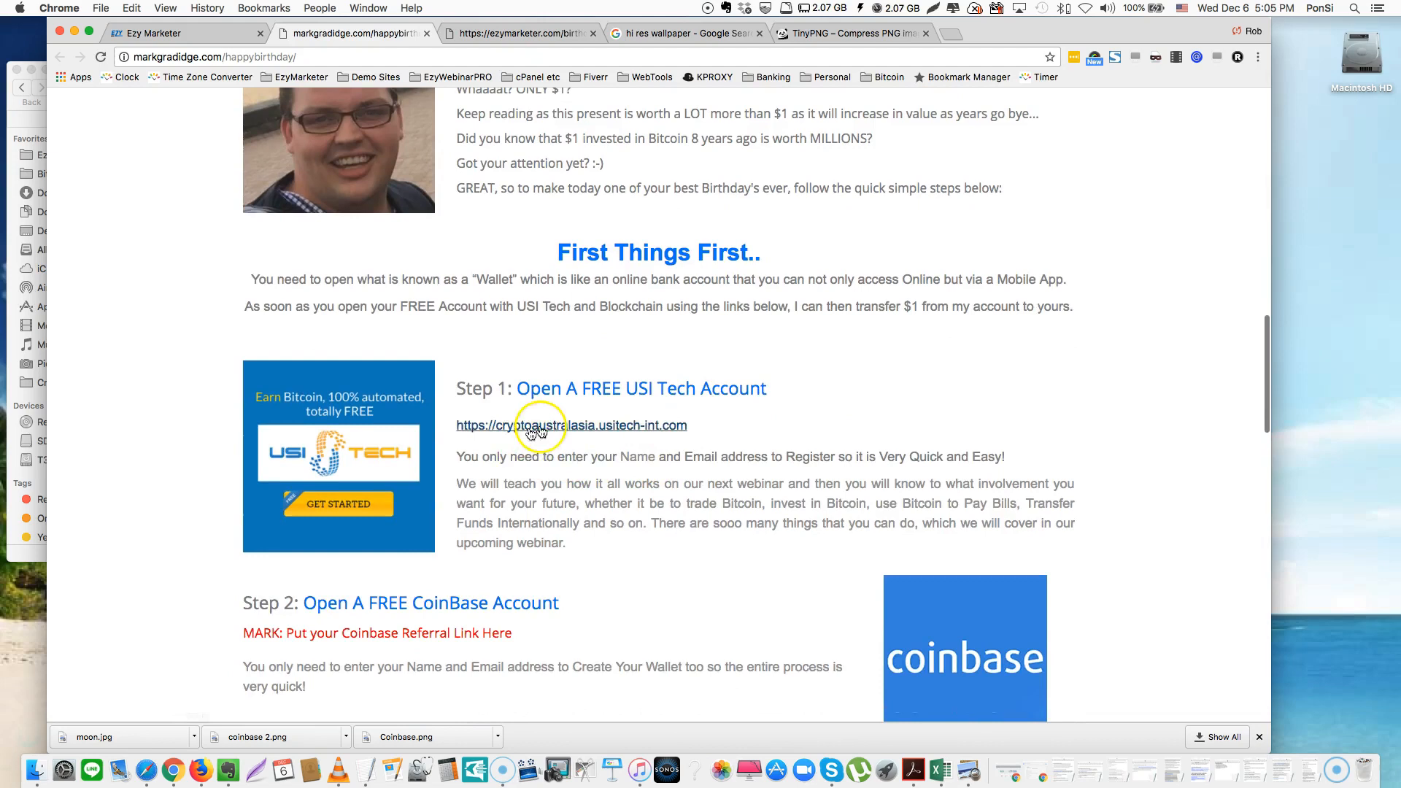
pyautogui.scroll(-2, 546, 438)
pyautogui.tripleClick(355, 444)
pyautogui.scroll(-5, 379, 445)
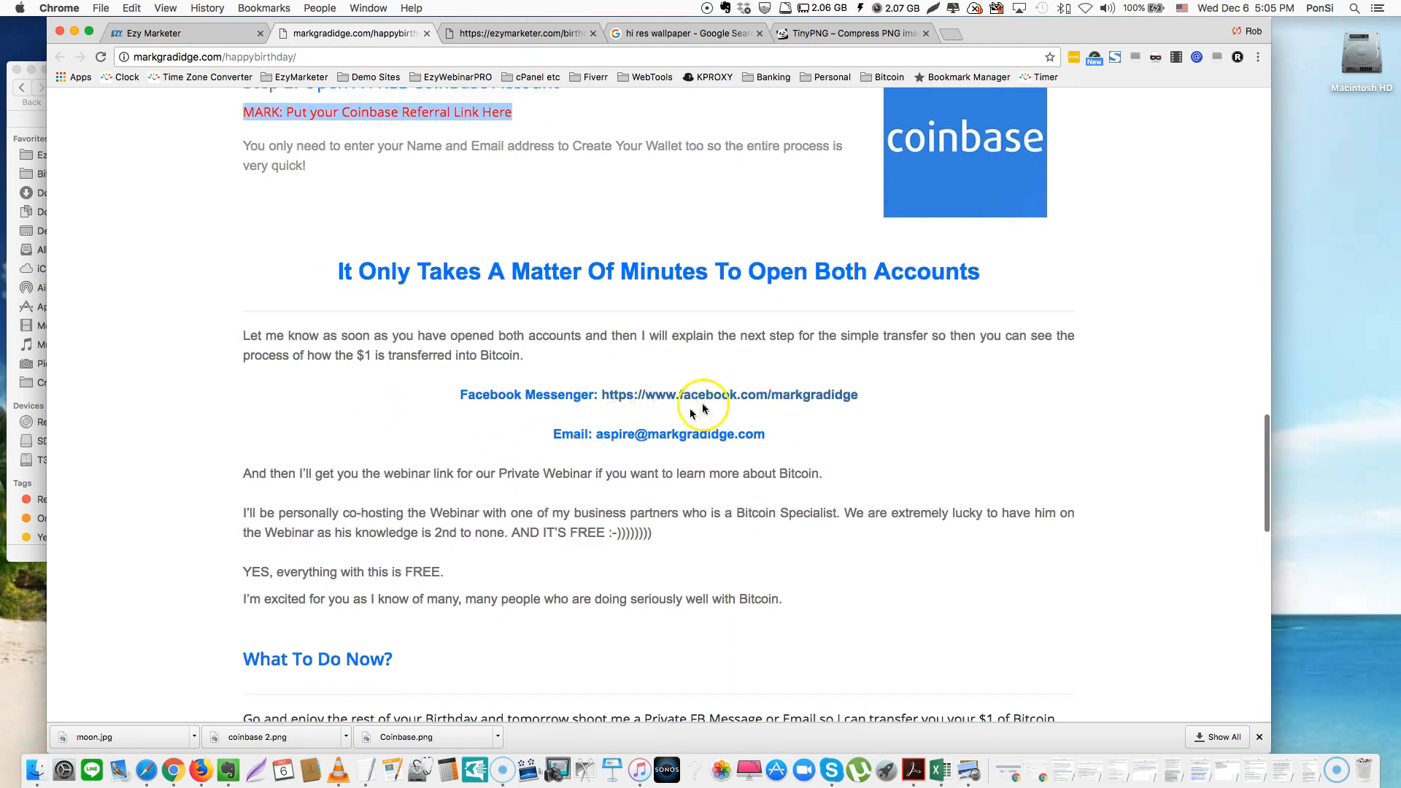
pyautogui.scroll(-12, 811, 468)
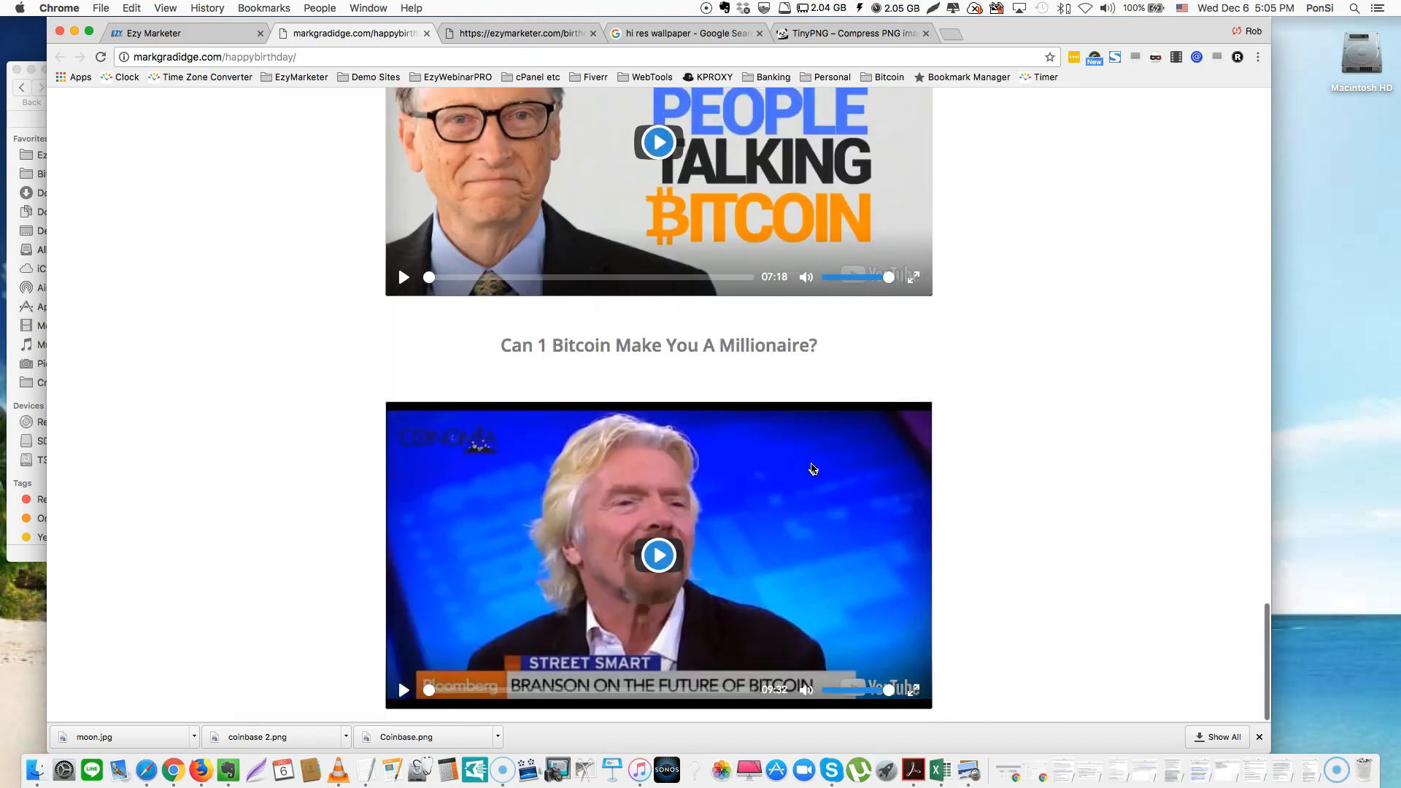
pyautogui.scroll(20, 811, 468)
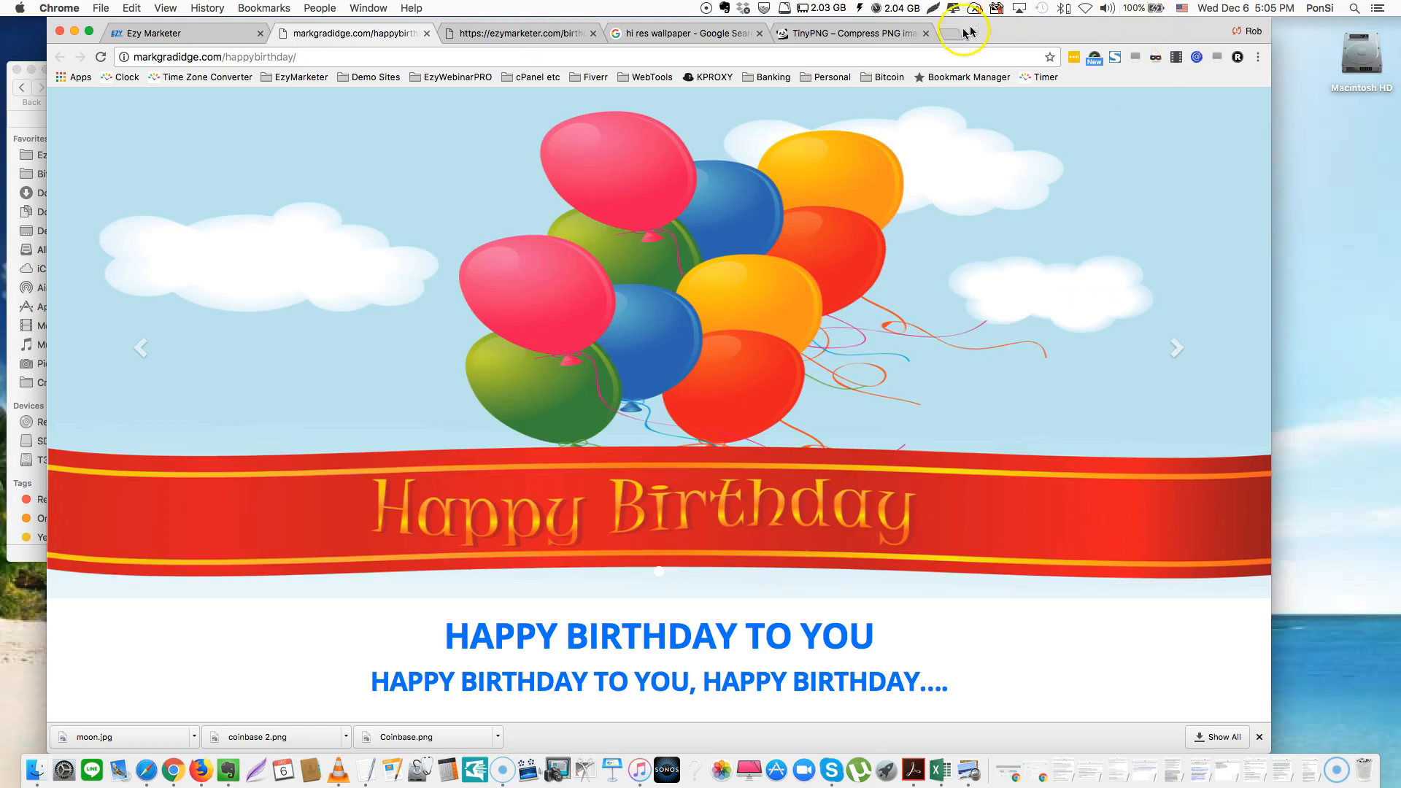
# Load ezynetworker.com/bitcoinwebinar in the TinyPNG tab and scroll through the Get Free Bitcoin page
pyautogui.click(887, 33)
pyautogui.click(862, 56)
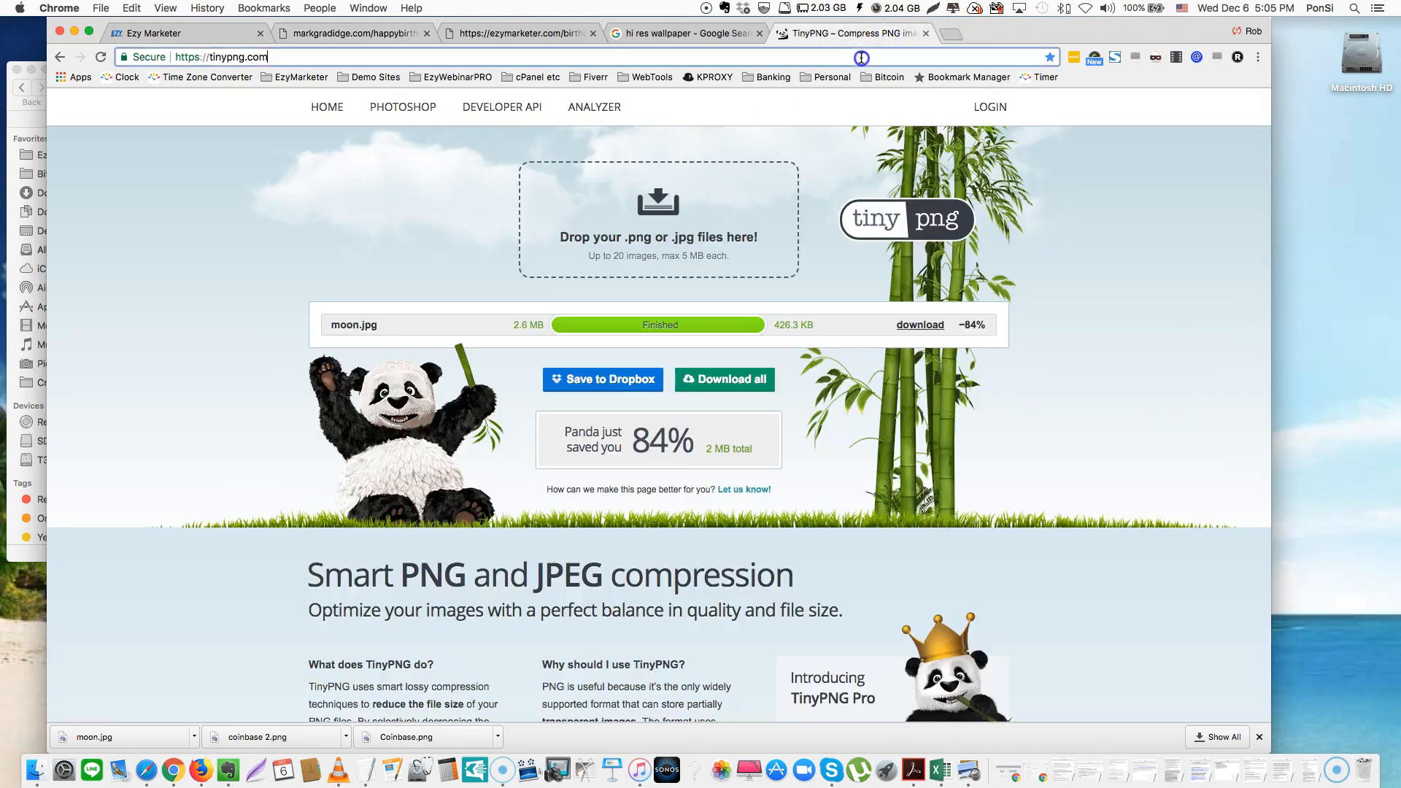
pyautogui.write('ezynet')
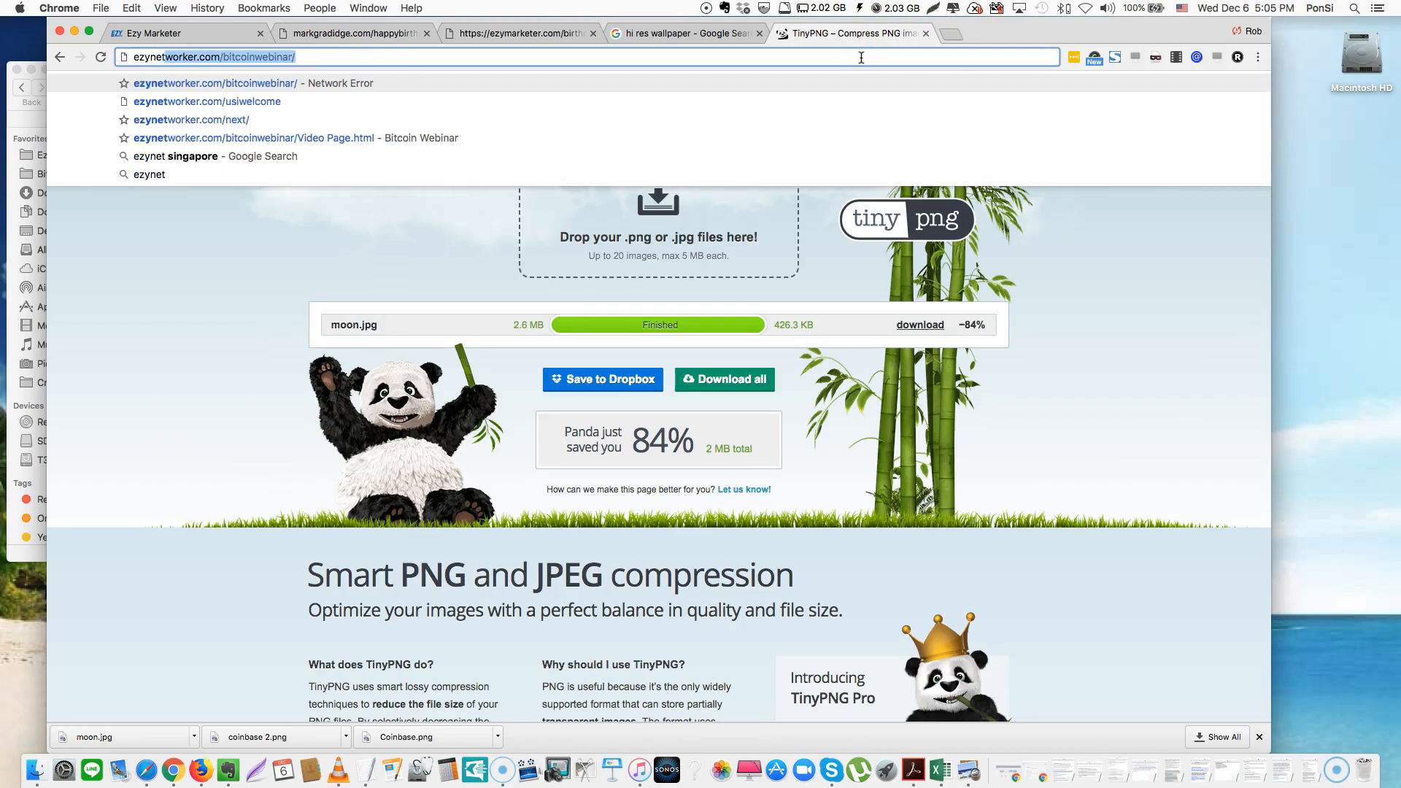
pyautogui.press('Return')
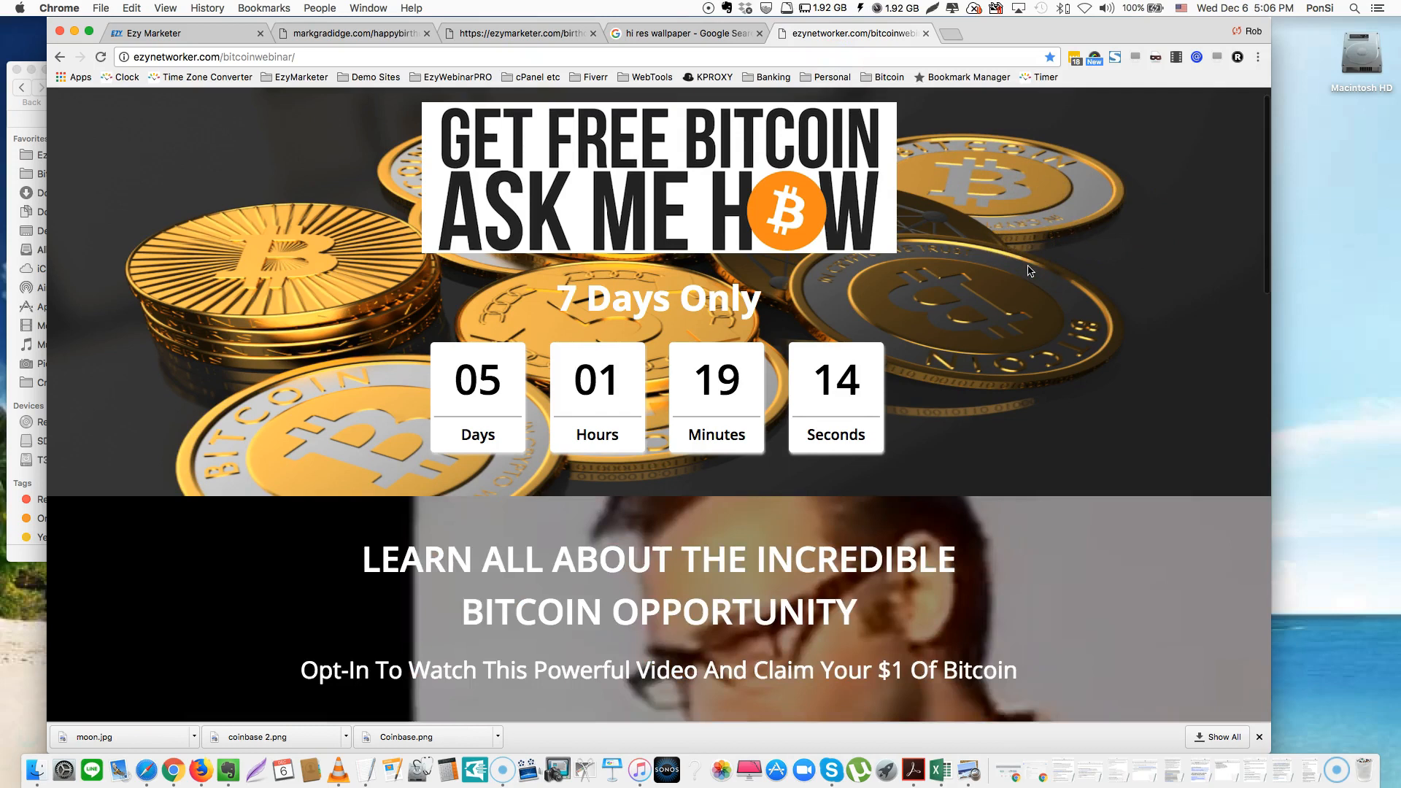
pyautogui.scroll(-3, 1029, 270)
pyautogui.scroll(-5, 1029, 270)
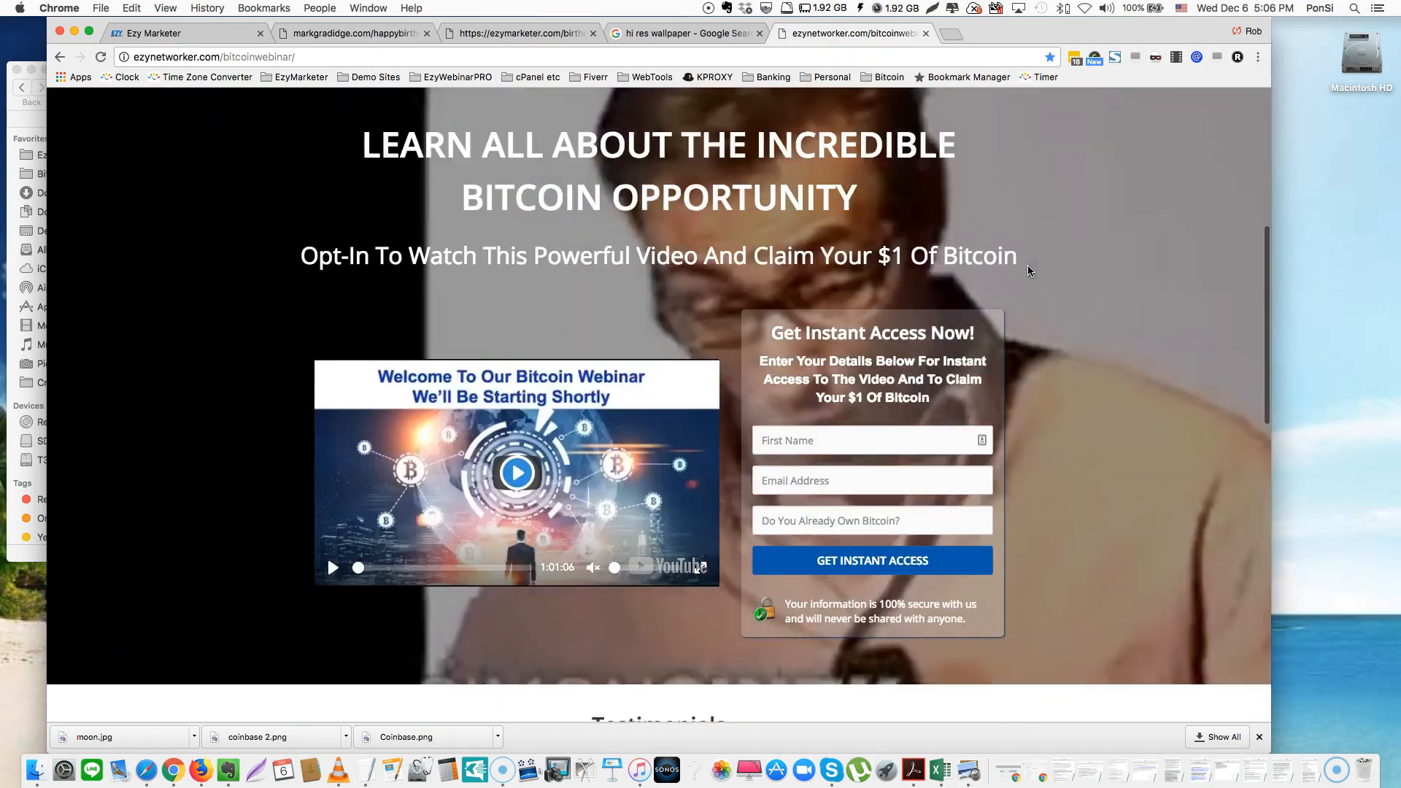
pyautogui.scroll(-3, 1028, 271)
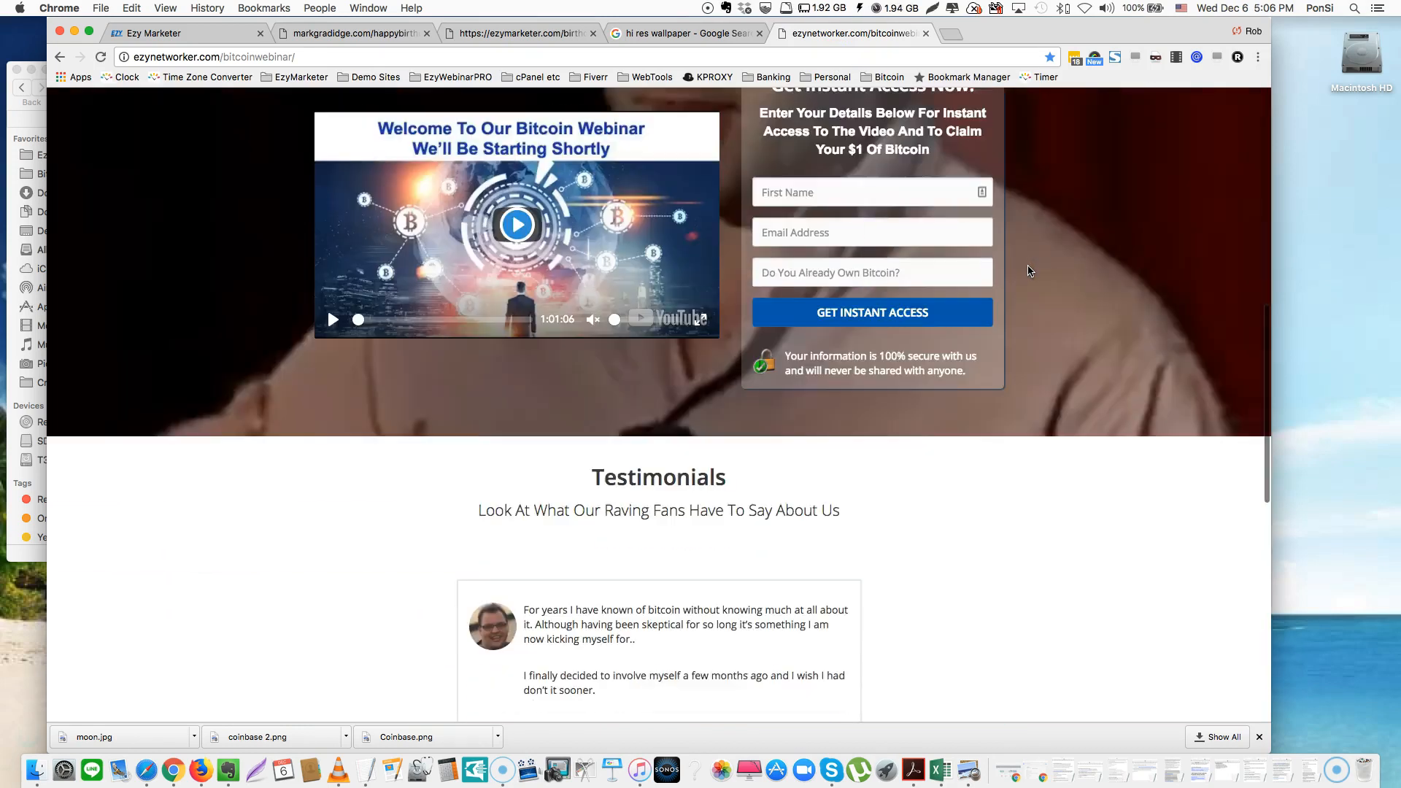
pyautogui.scroll(-10, 1027, 270)
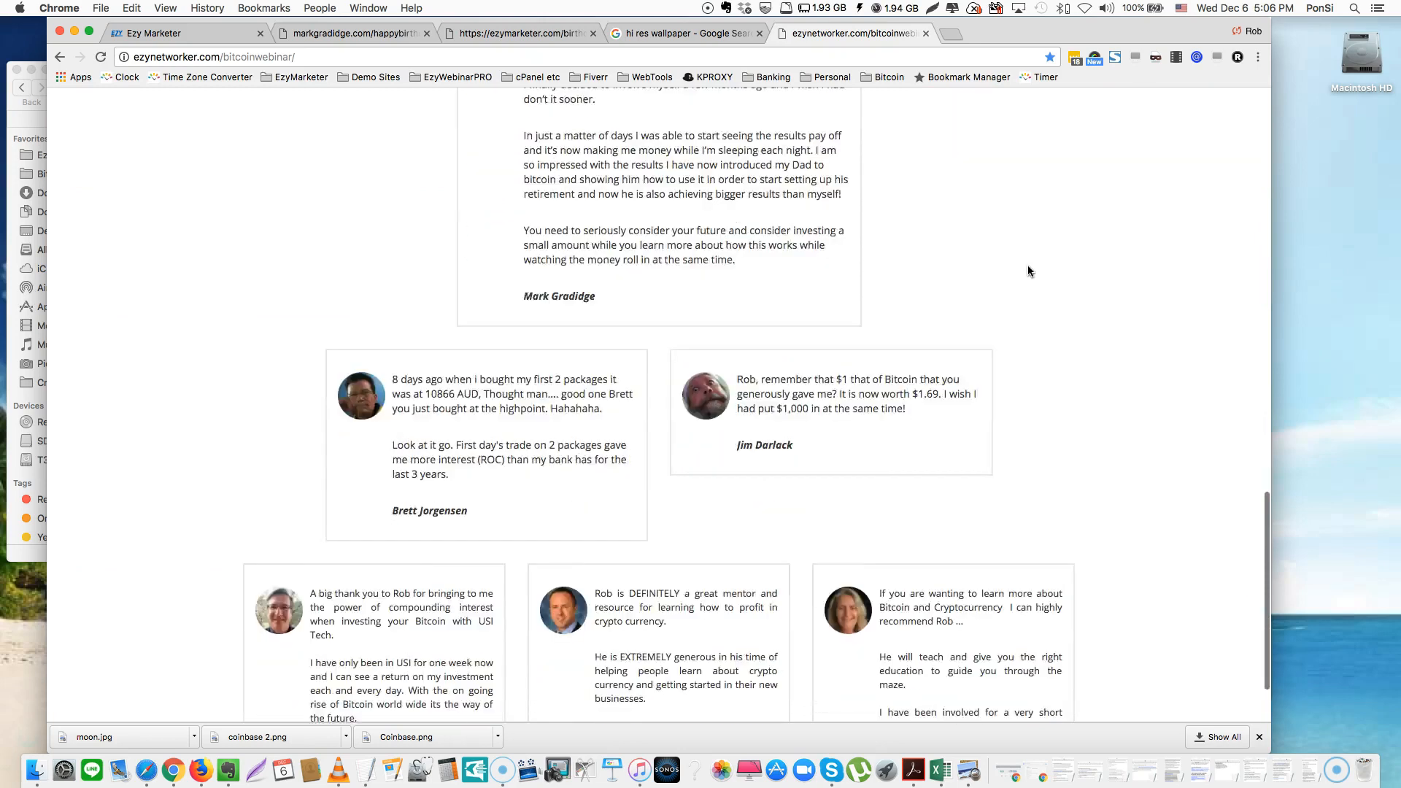
pyautogui.scroll(20, 1027, 271)
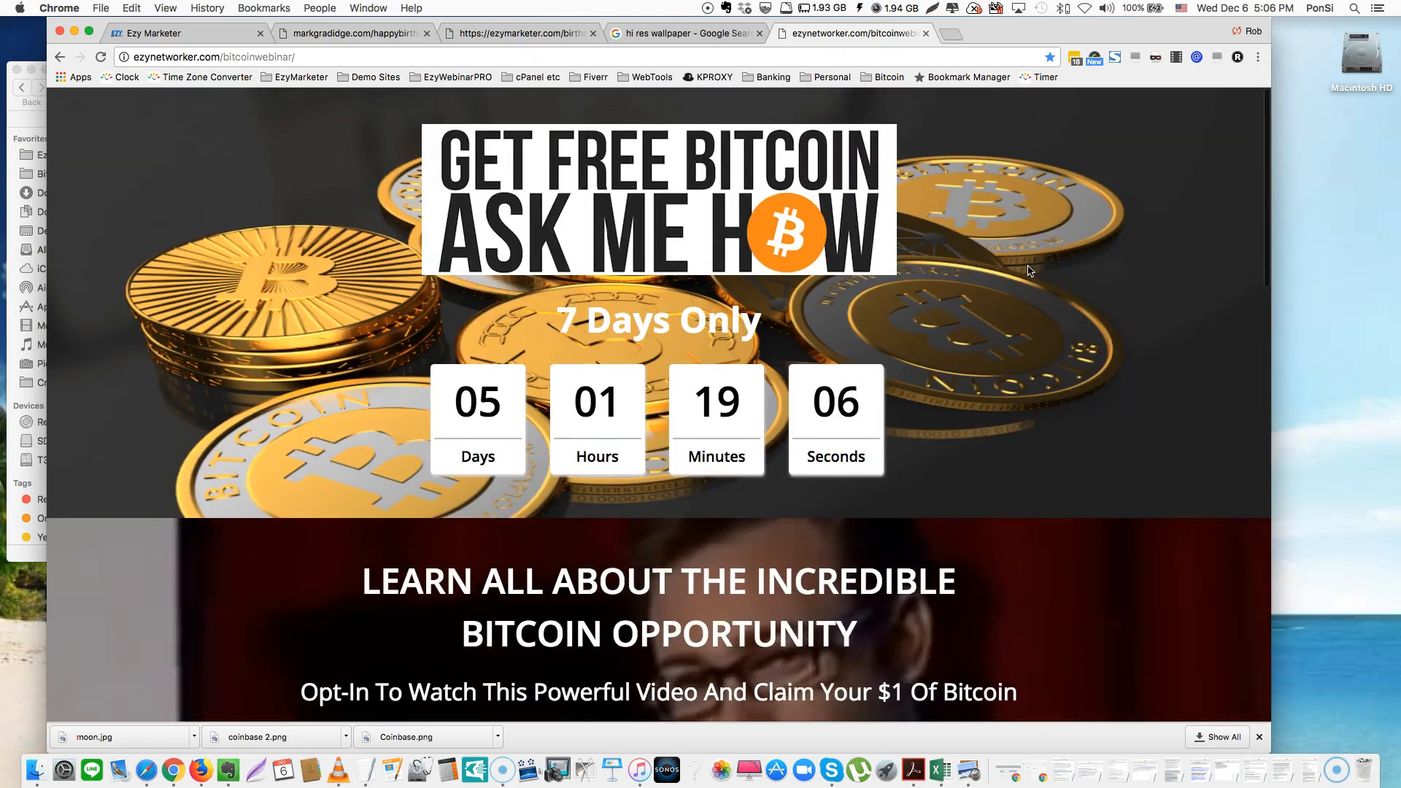
pyautogui.scroll(-6, 1027, 270)
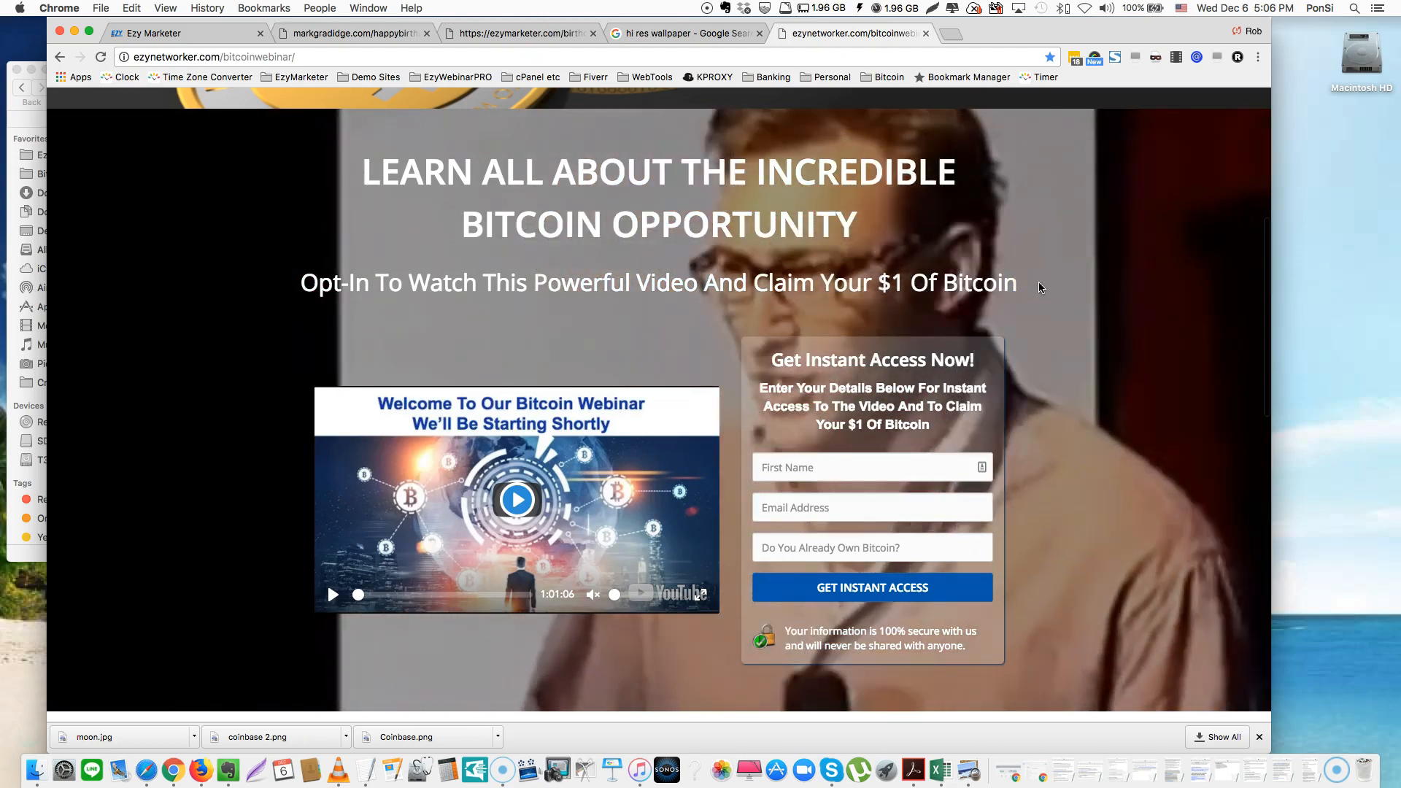
pyautogui.scroll(-2, 1040, 287)
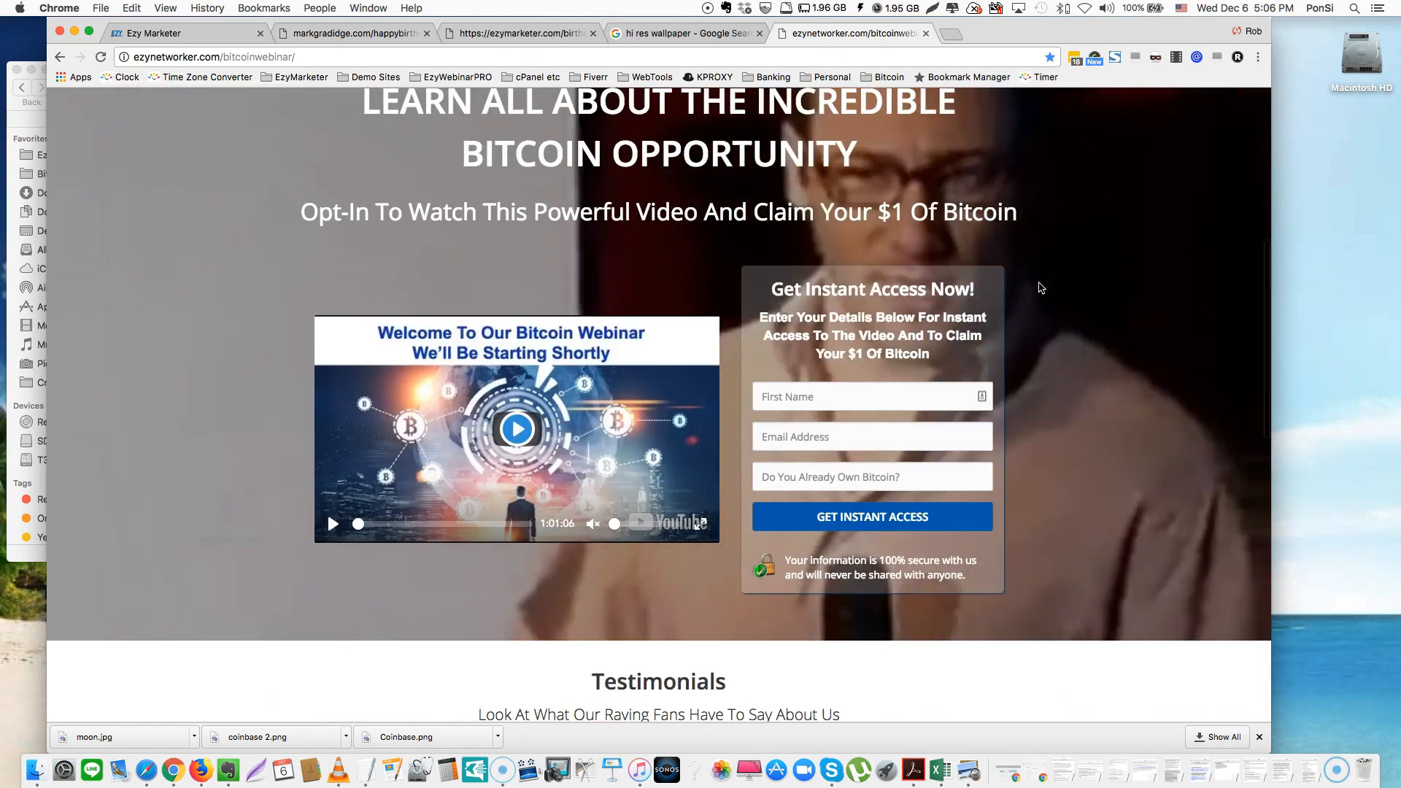
pyautogui.scroll(10, 1040, 288)
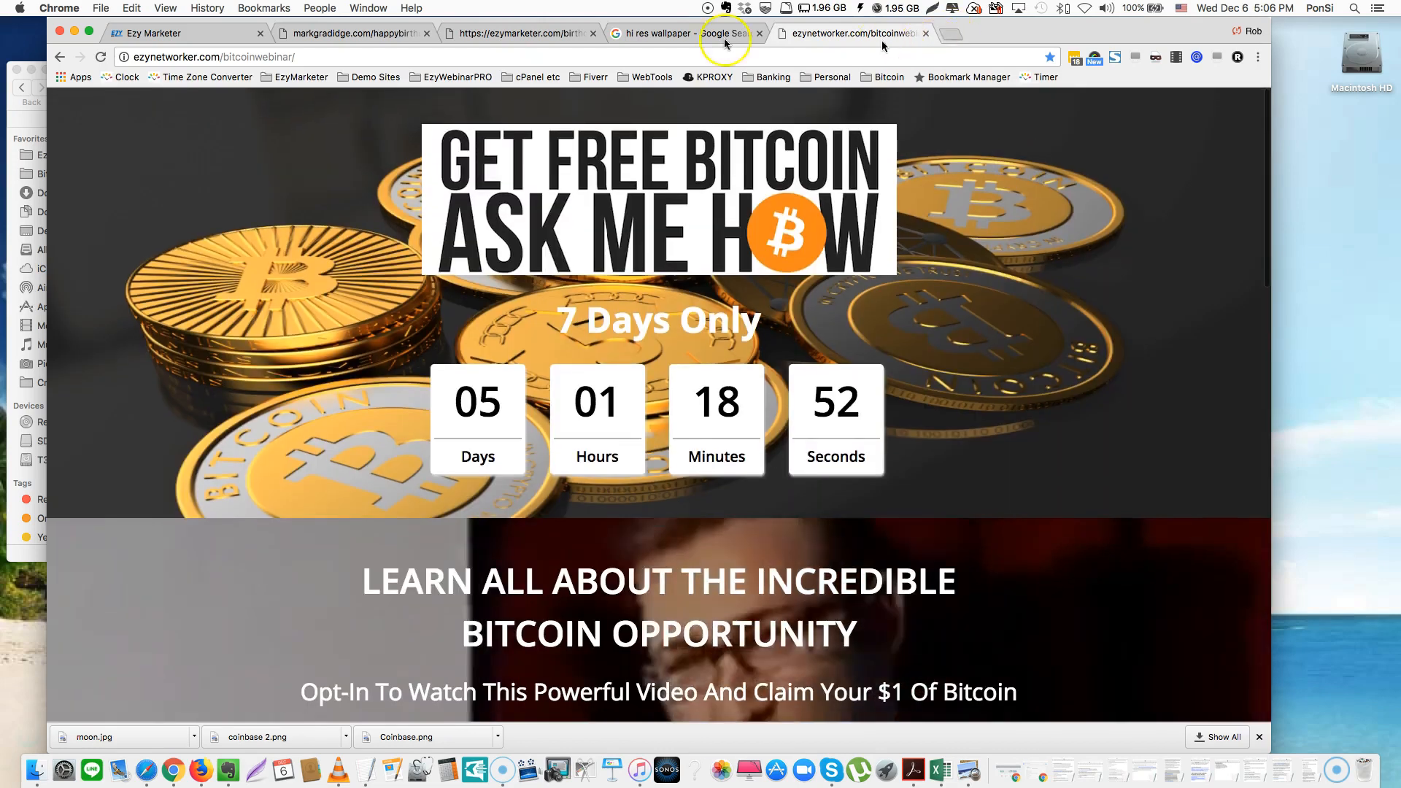
# Close the Bitcoin webinar, wallpaper image search and ezymarketer.com birthday tabs, returning to Congratulations
pyautogui.click(179, 33)
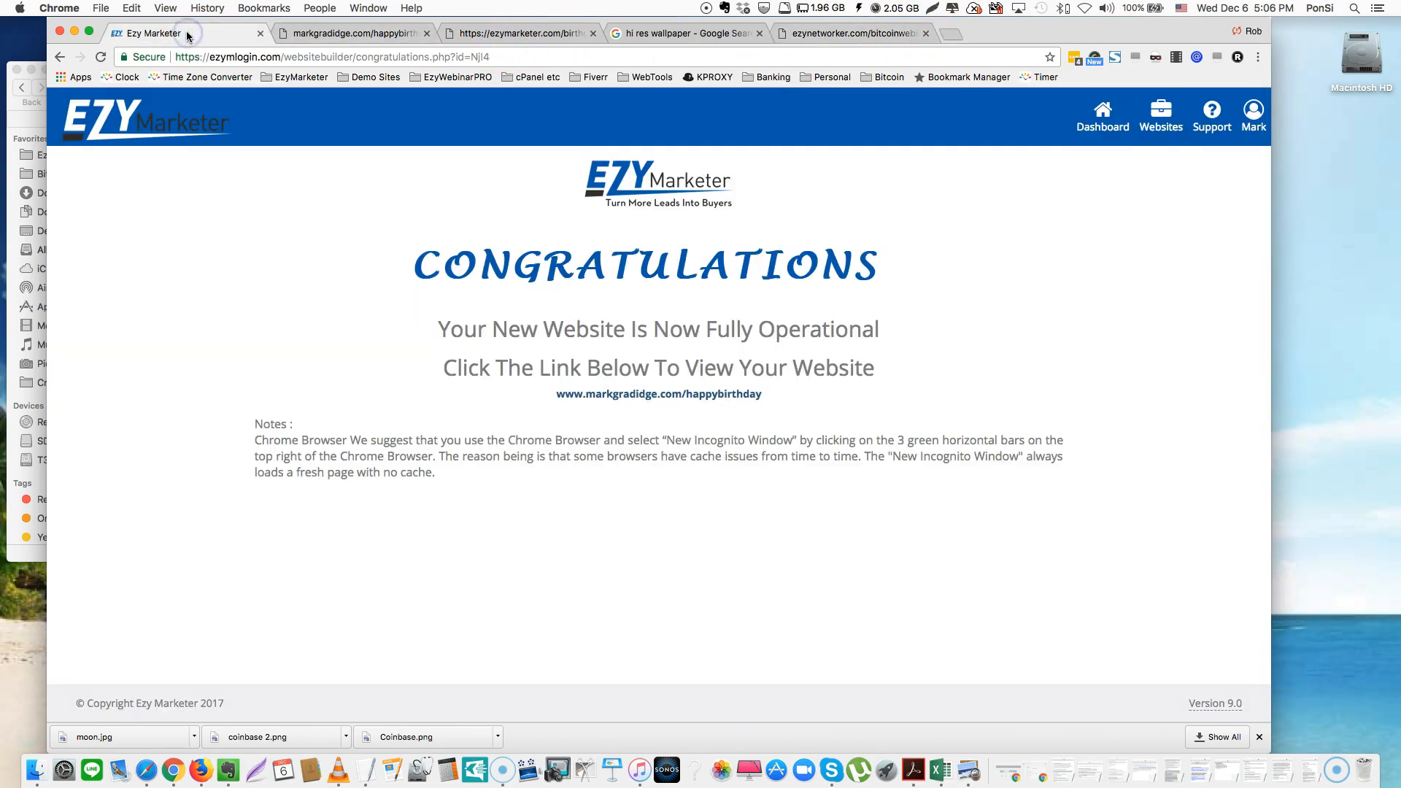
pyautogui.click(847, 34)
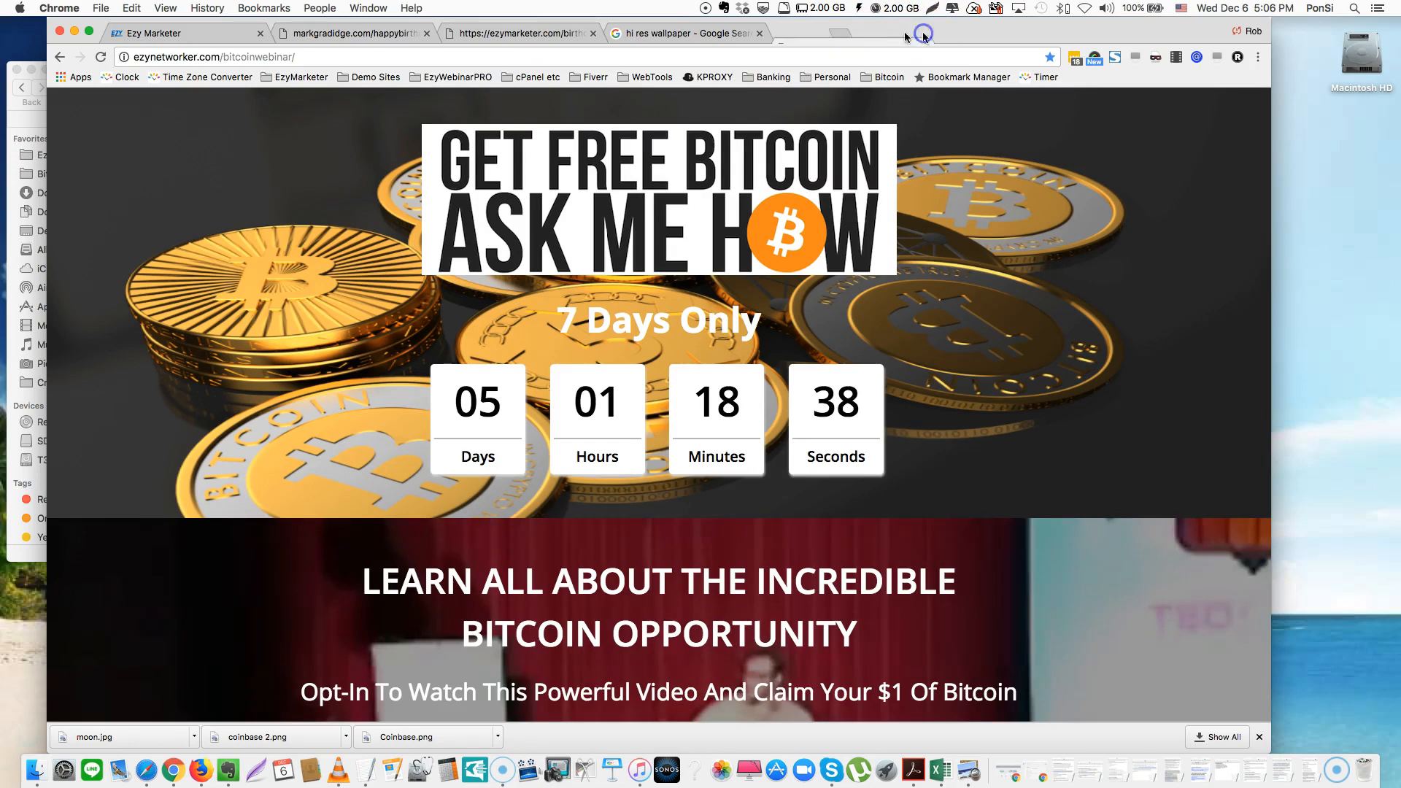
pyautogui.click(925, 34)
pyautogui.click(760, 34)
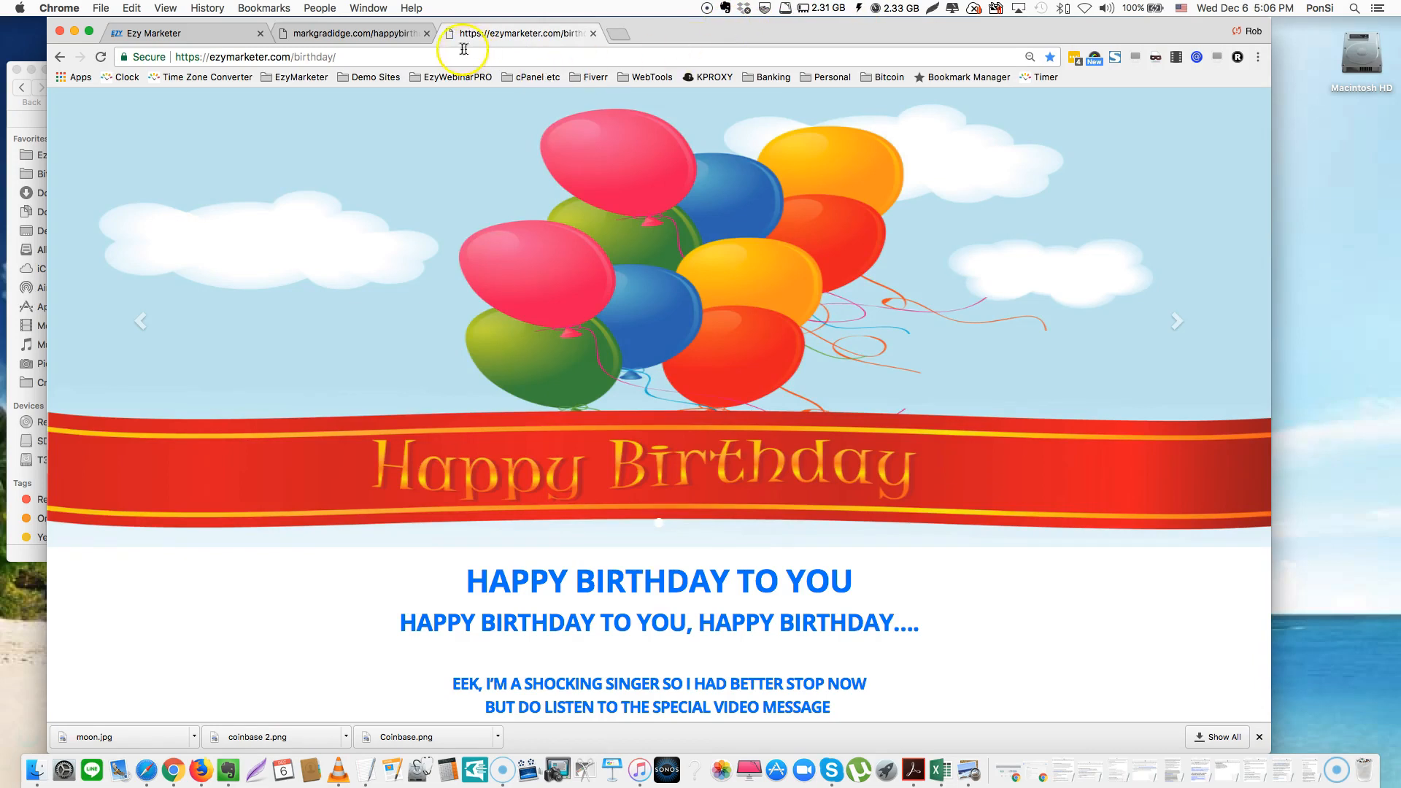
pyautogui.click(594, 34)
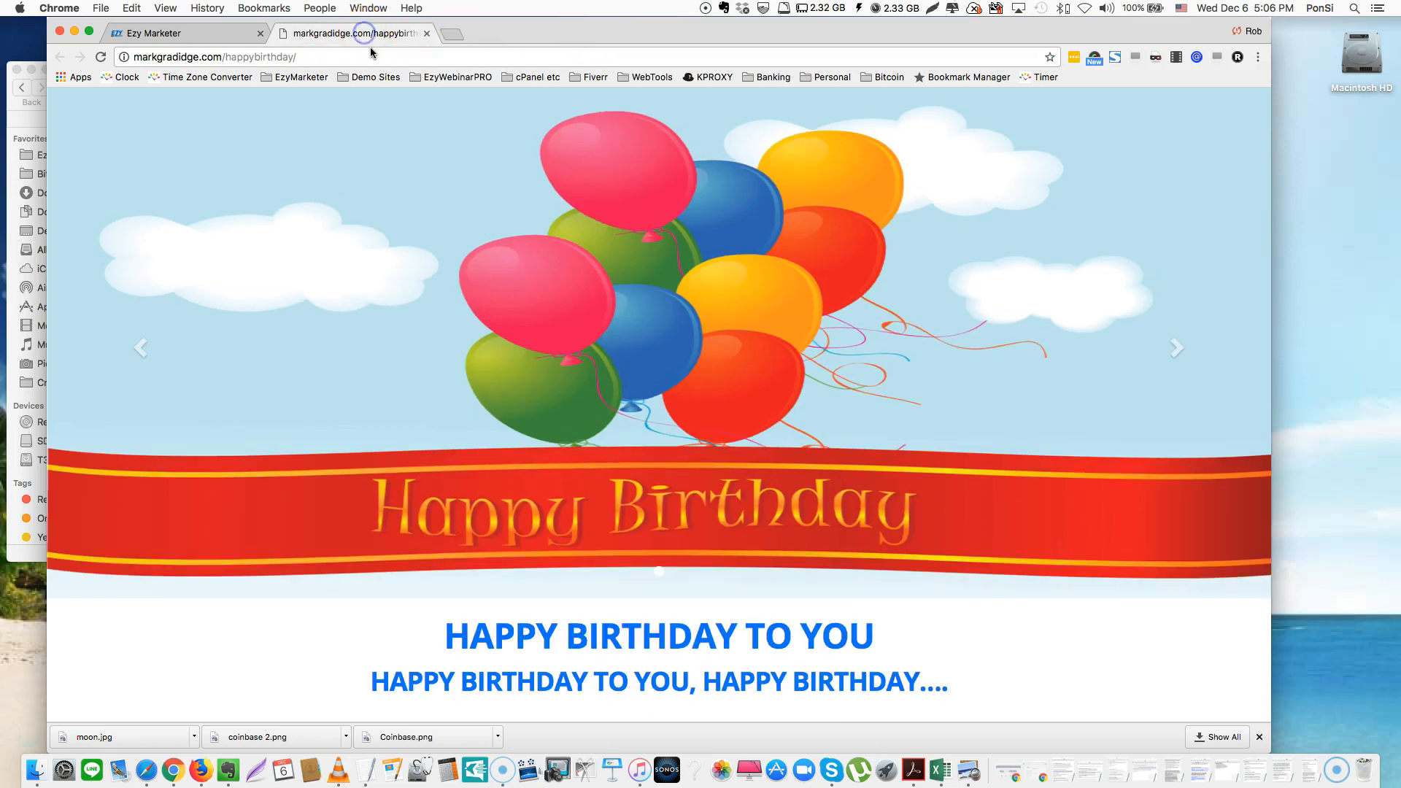
pyautogui.click(201, 37)
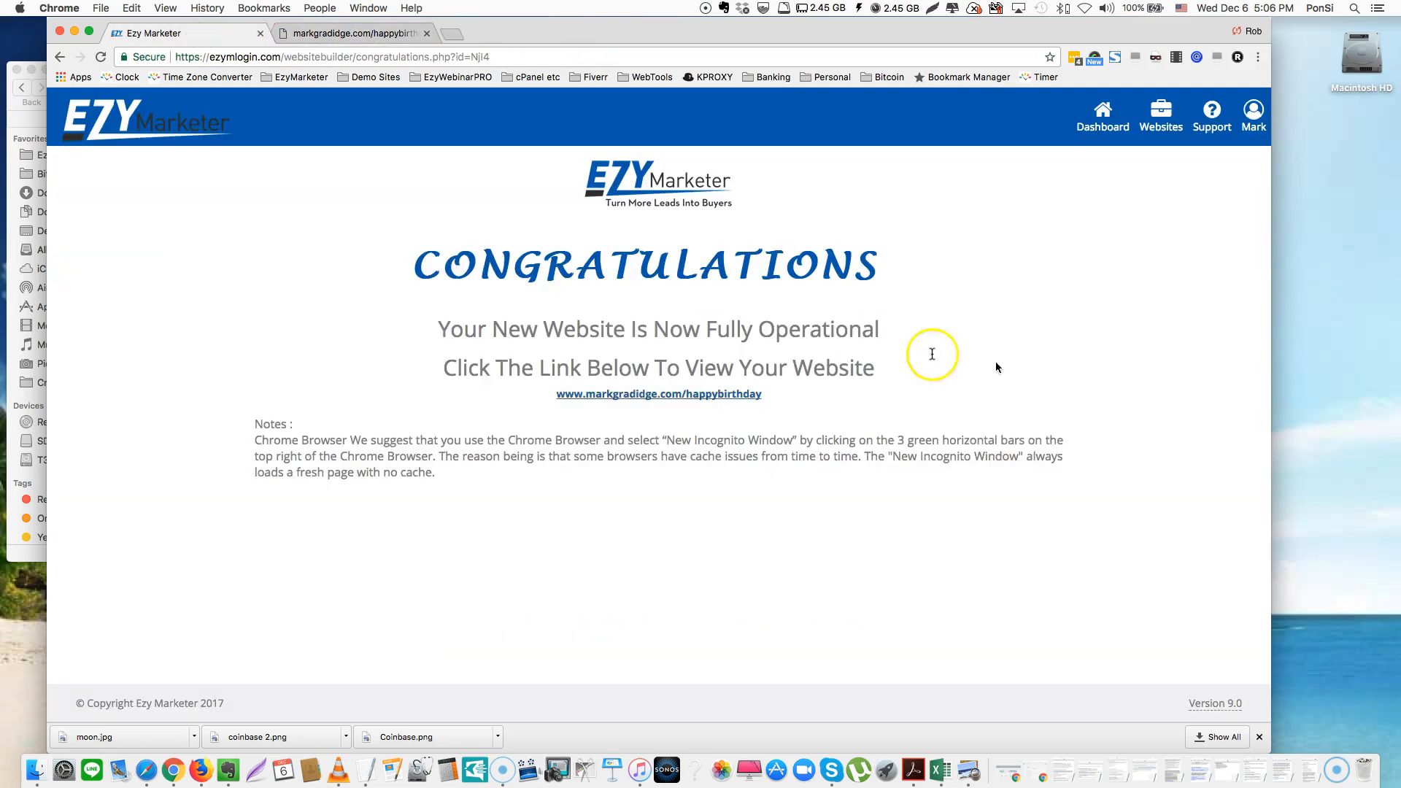
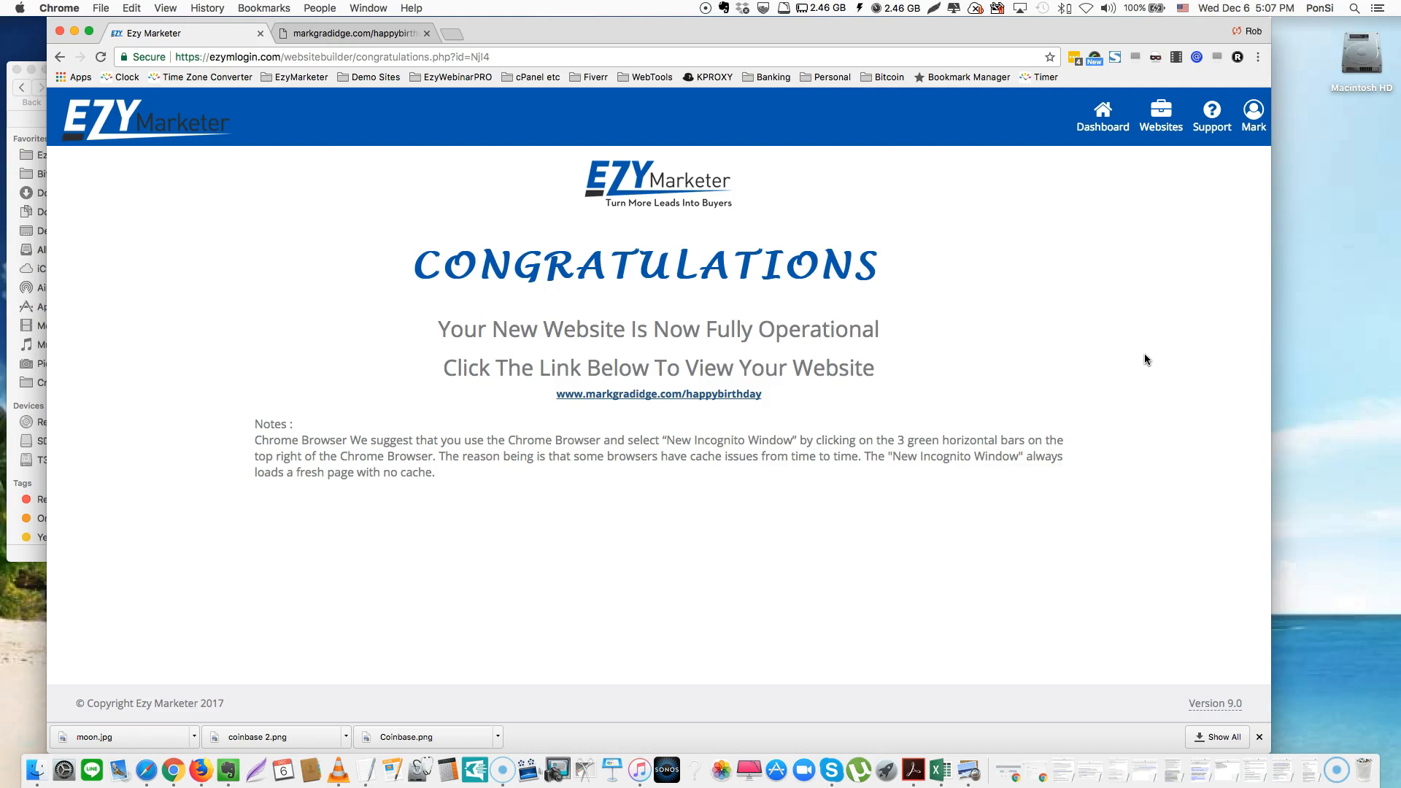
# Go to the Websites area to bring up the four site templates
pyautogui.click(1136, 277)
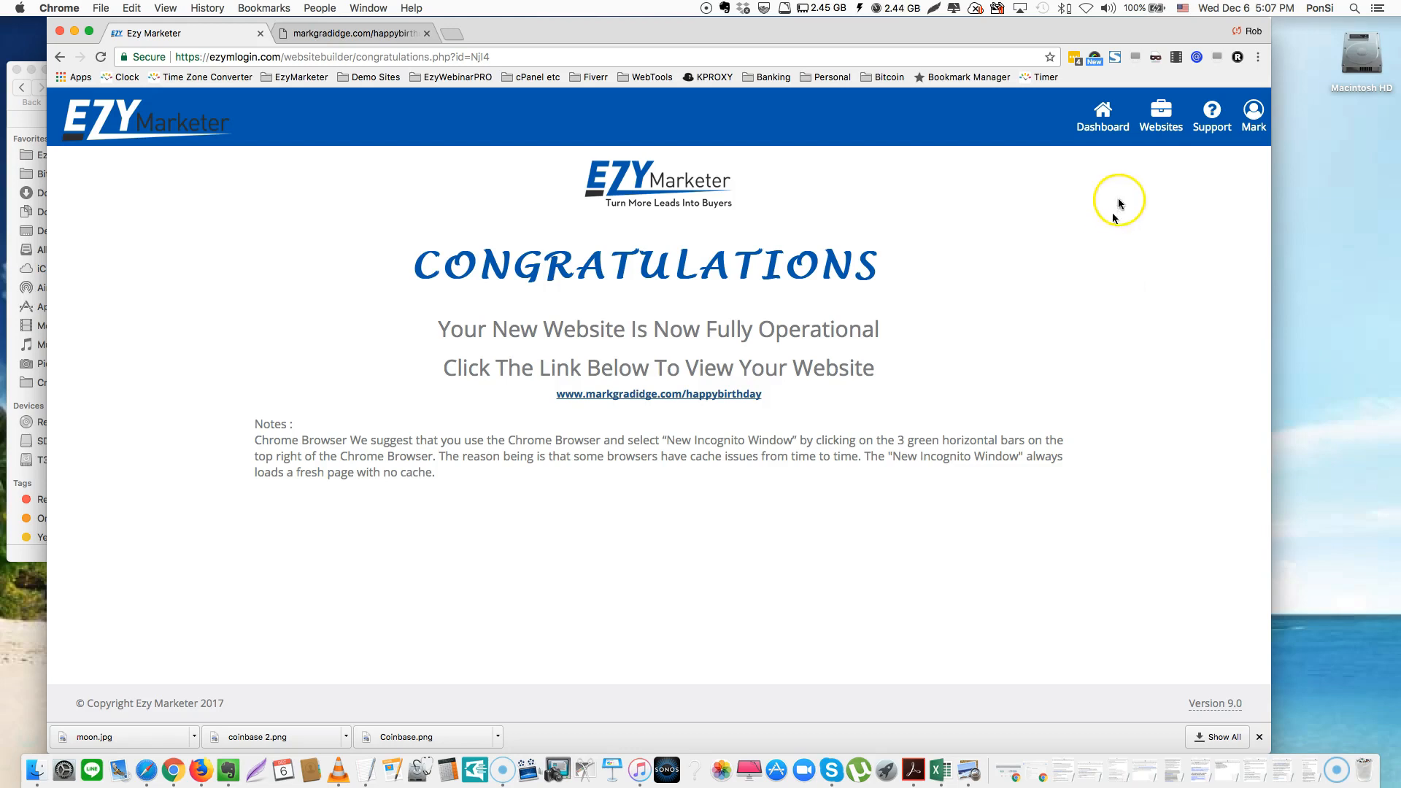
pyautogui.click(1157, 129)
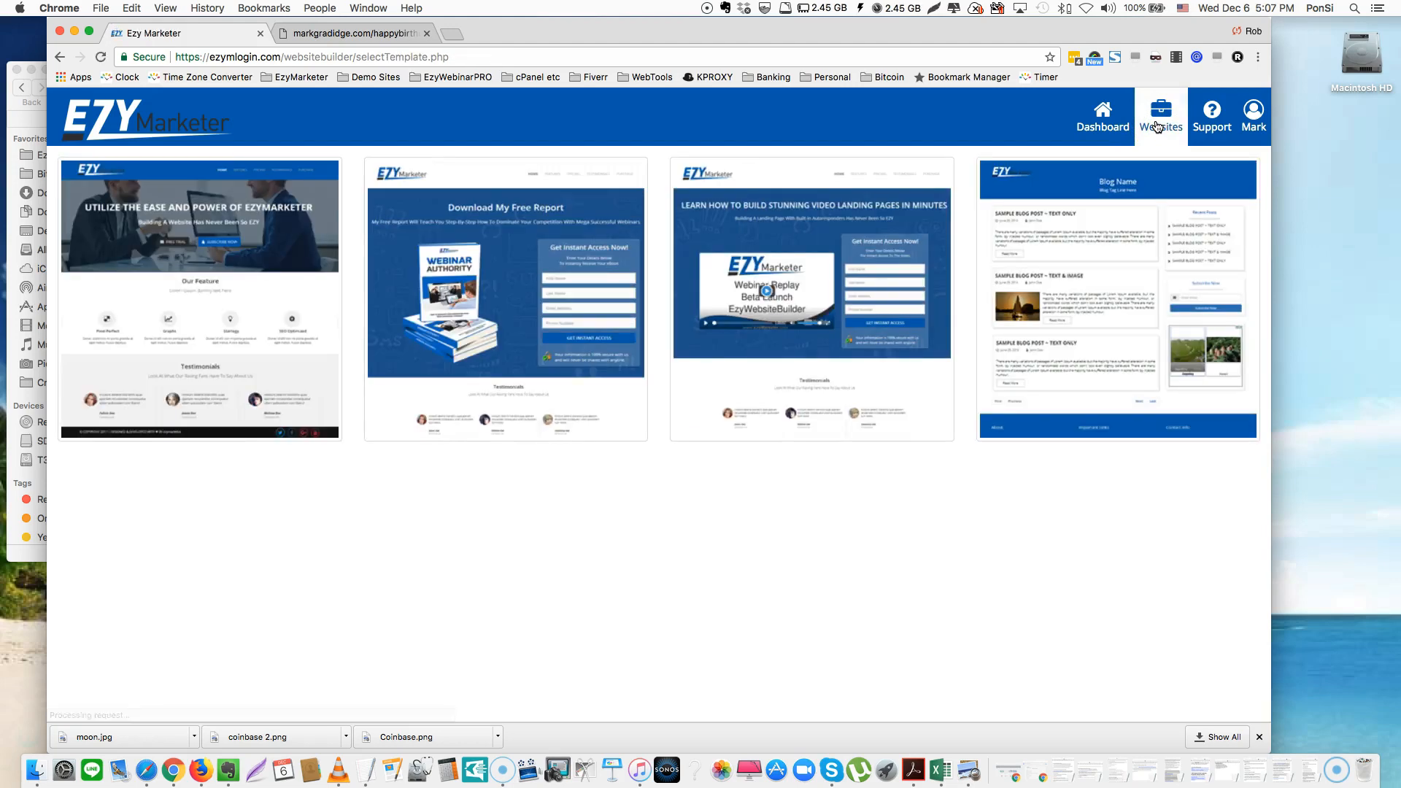
# Open Happy Birthday-15AA for editing, review its Coinbase referral line, and return to My Websites
pyautogui.click(455, 259)
pyautogui.click(220, 285)
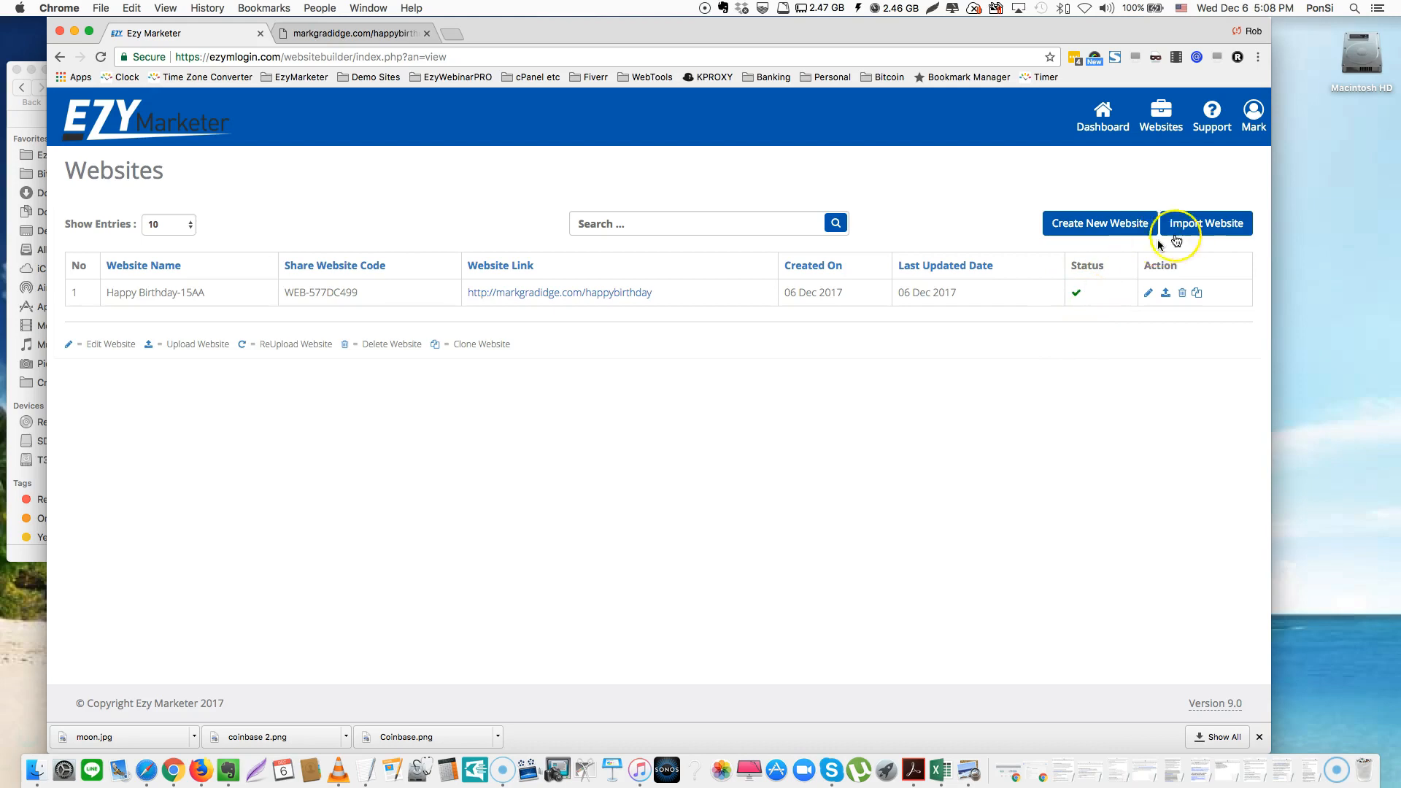
pyautogui.click(1149, 294)
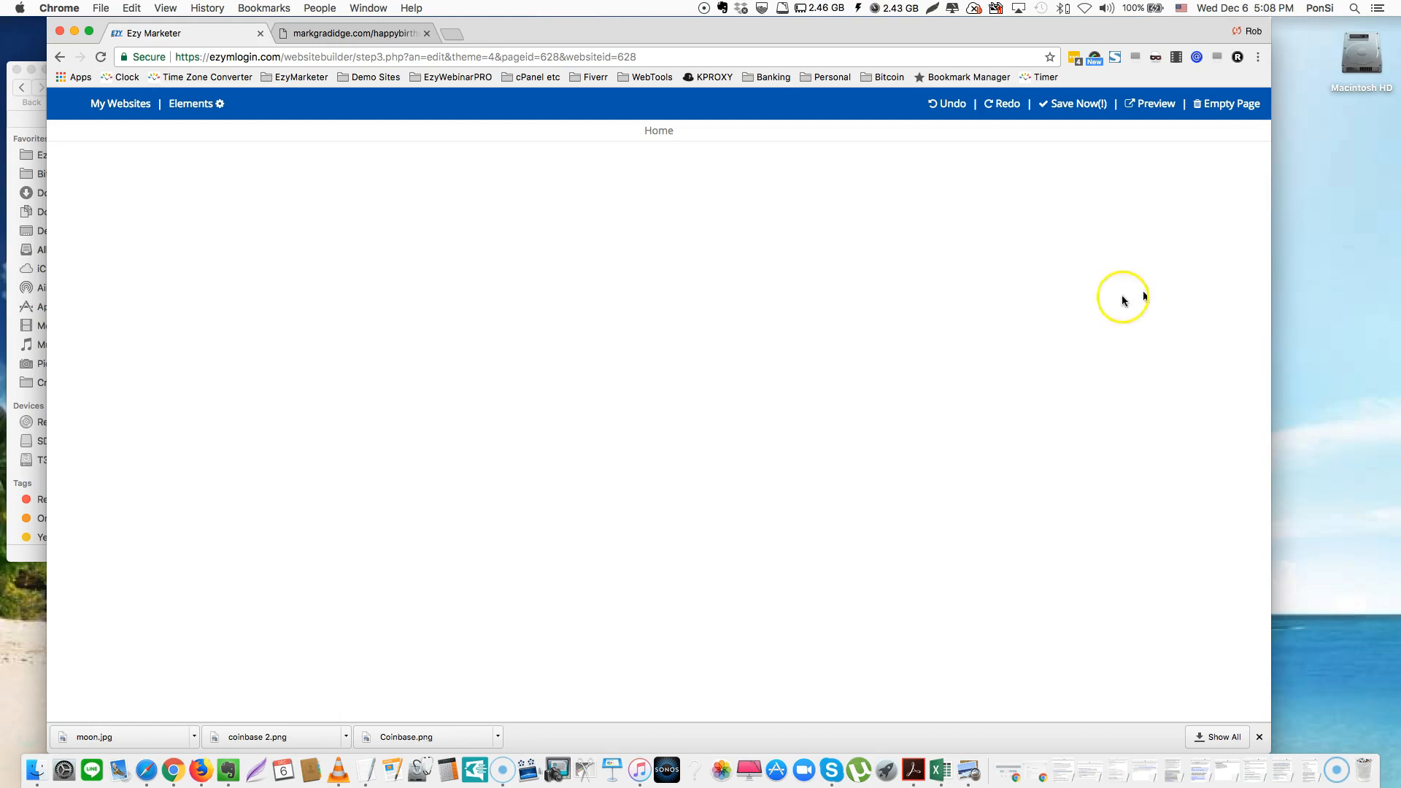
pyautogui.scroll(-15, 1099, 305)
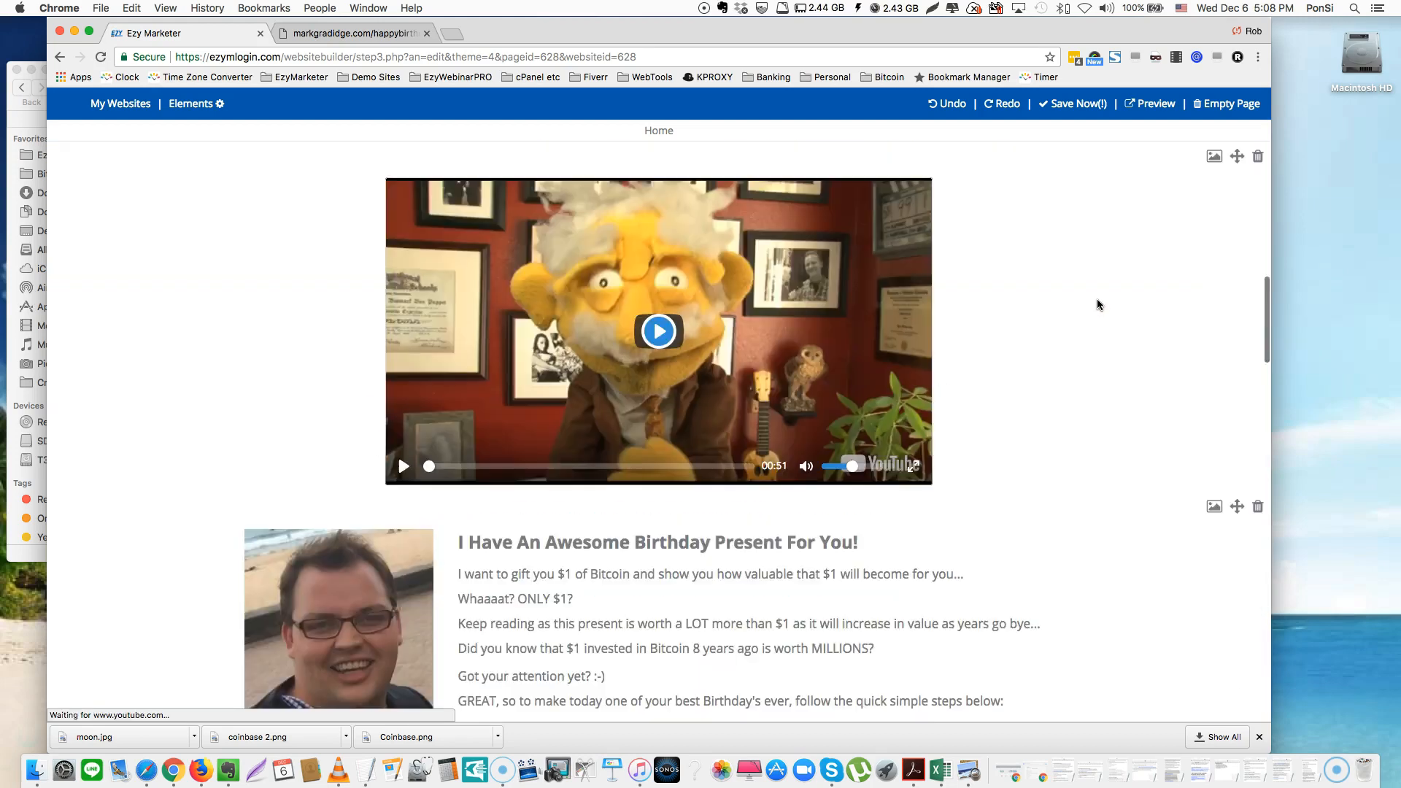
pyautogui.scroll(-3, 1099, 305)
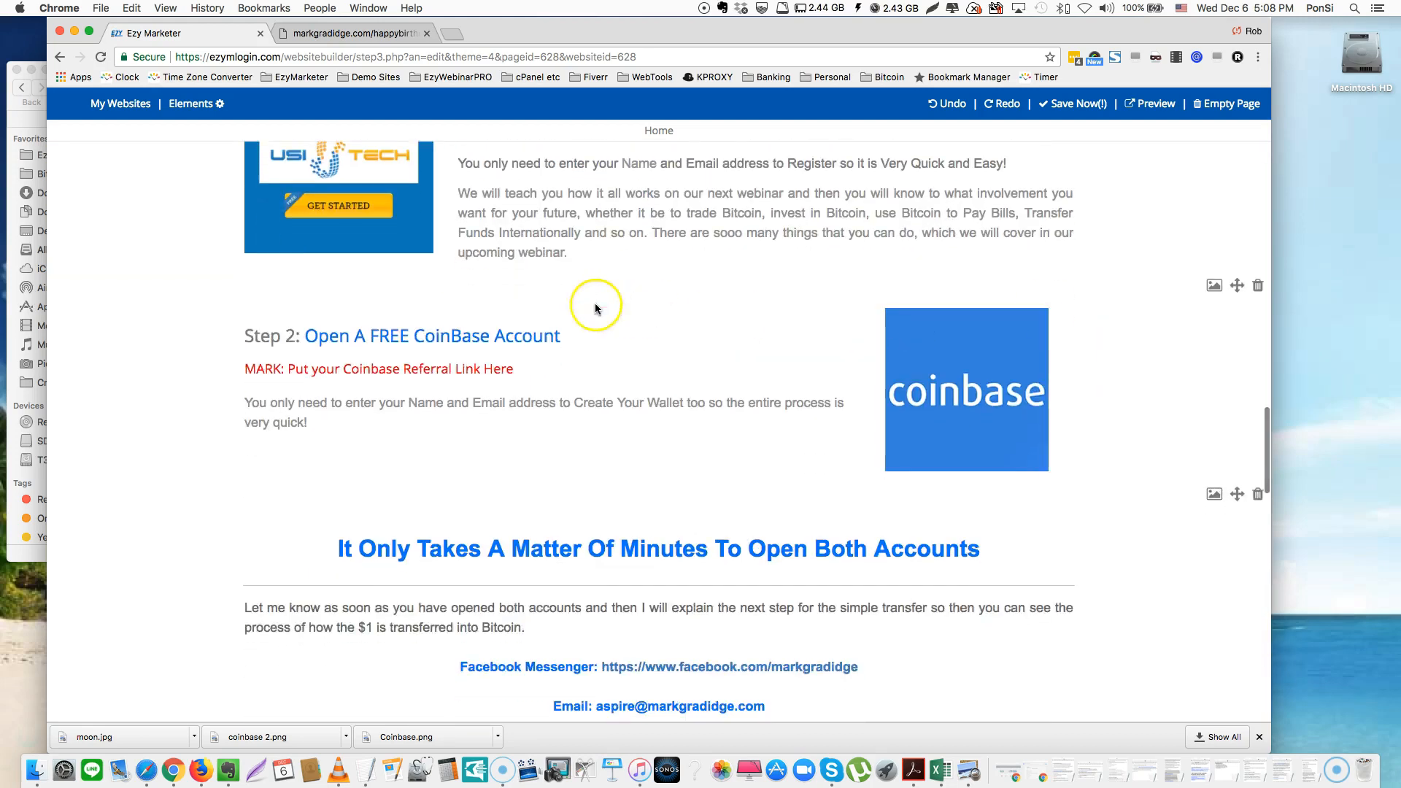
pyautogui.tripleClick(421, 370)
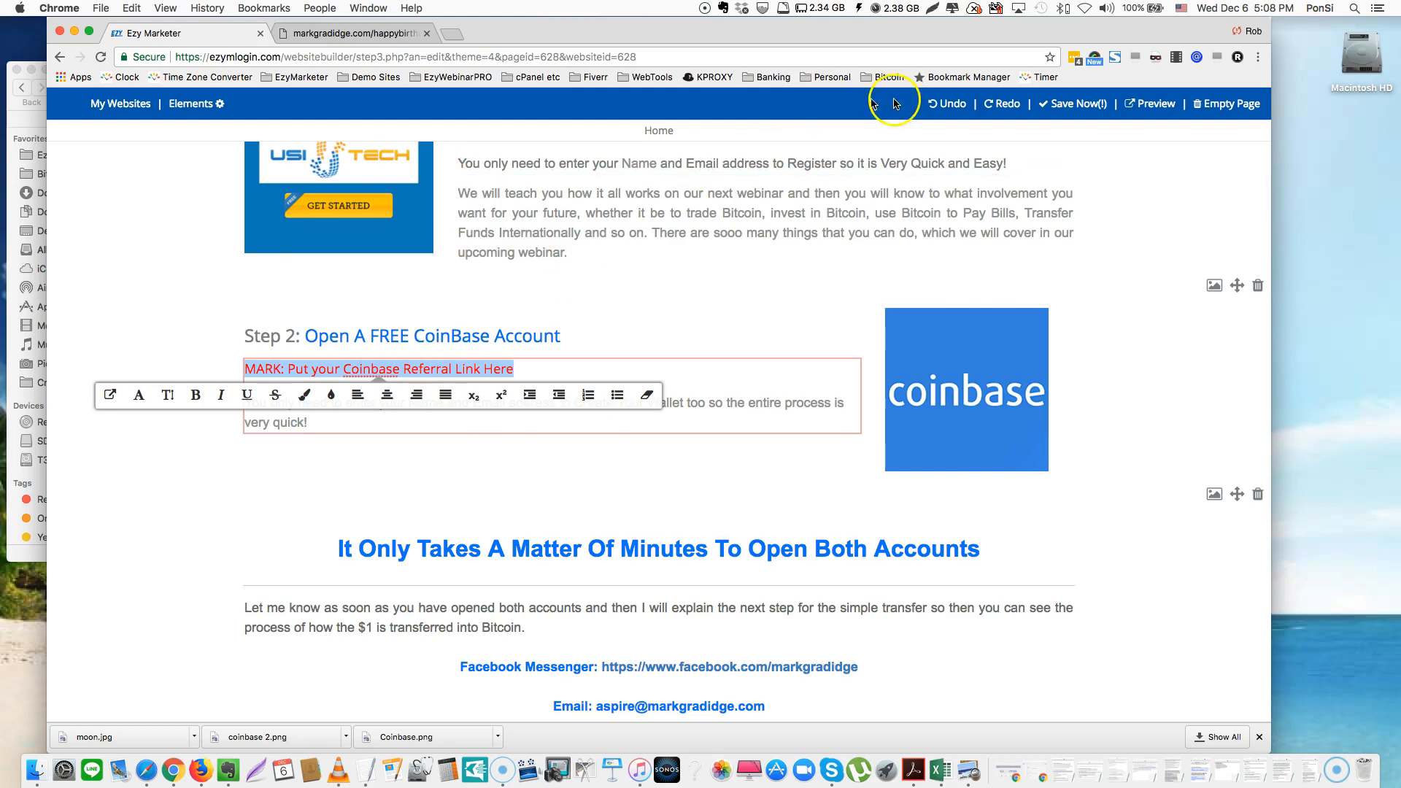
pyautogui.click(132, 111)
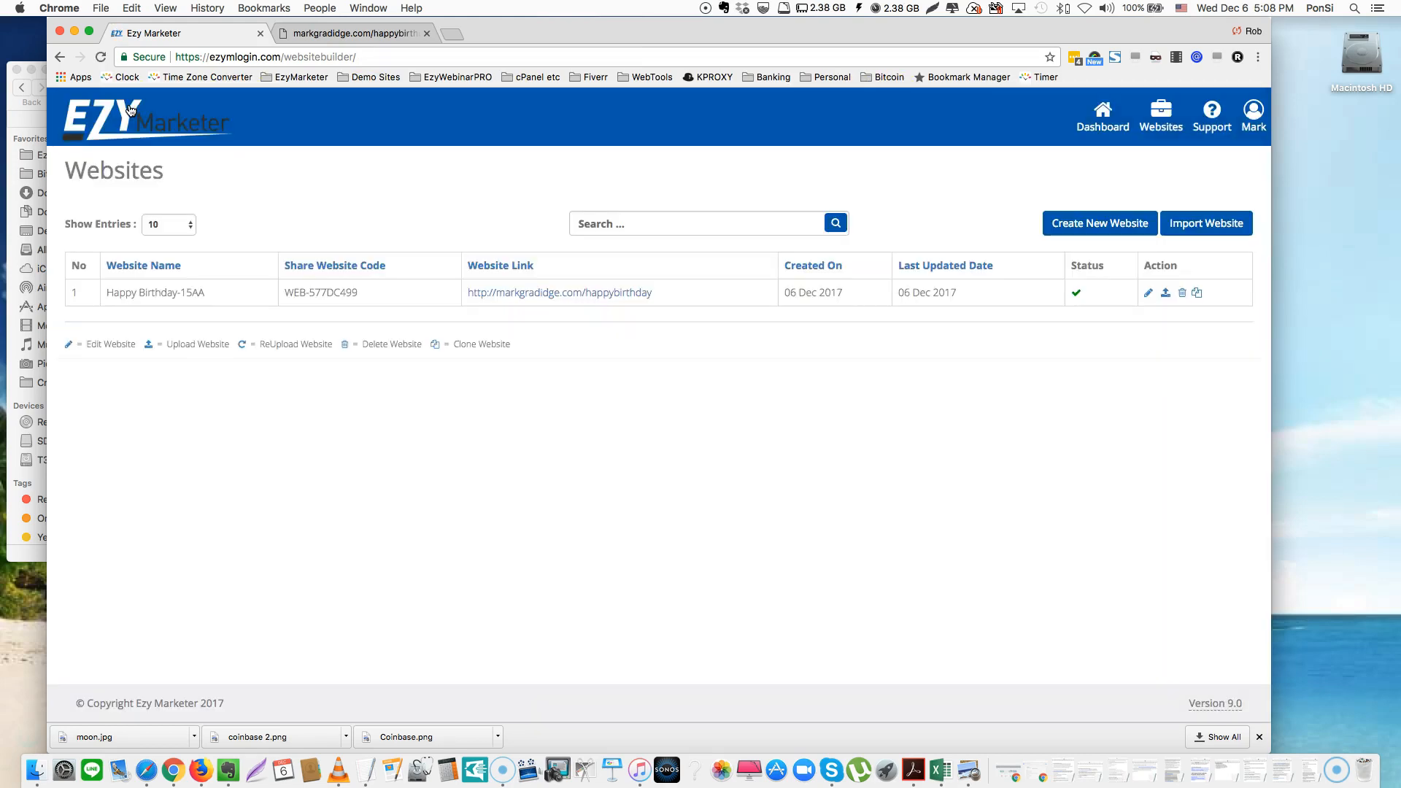
# Create a new website named after the site owner
pyautogui.click(1100, 225)
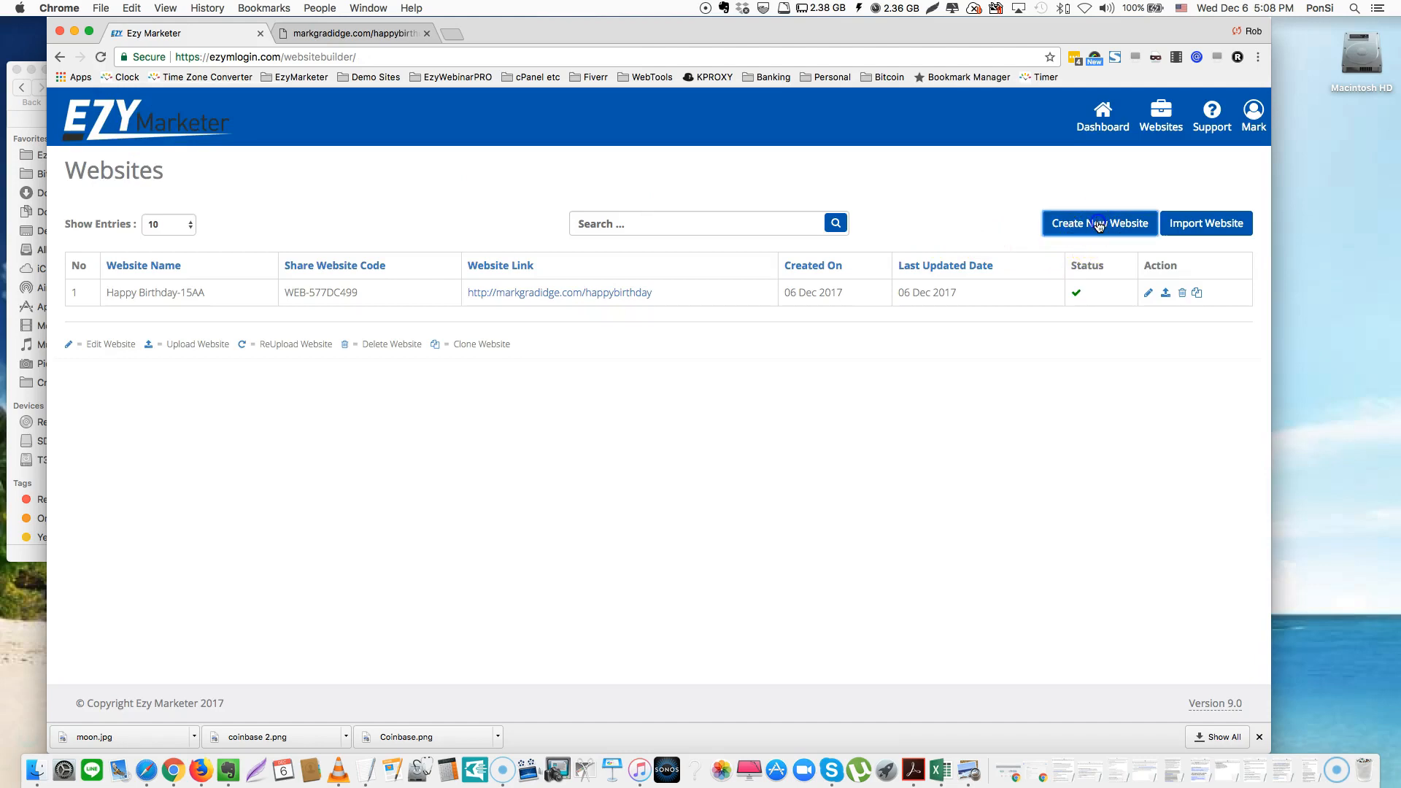
pyautogui.click(756, 175)
pyautogui.write('Mark')
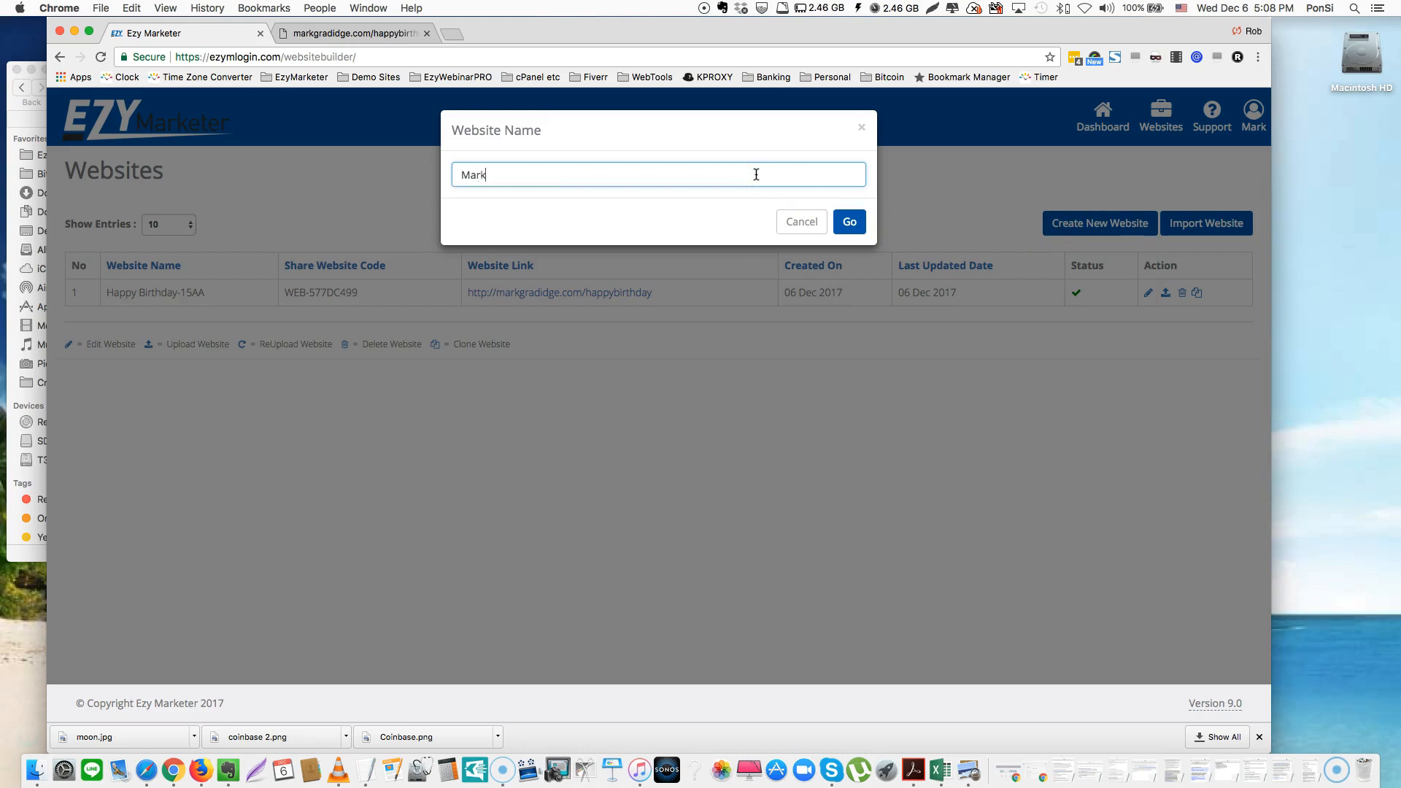
pyautogui.click(850, 224)
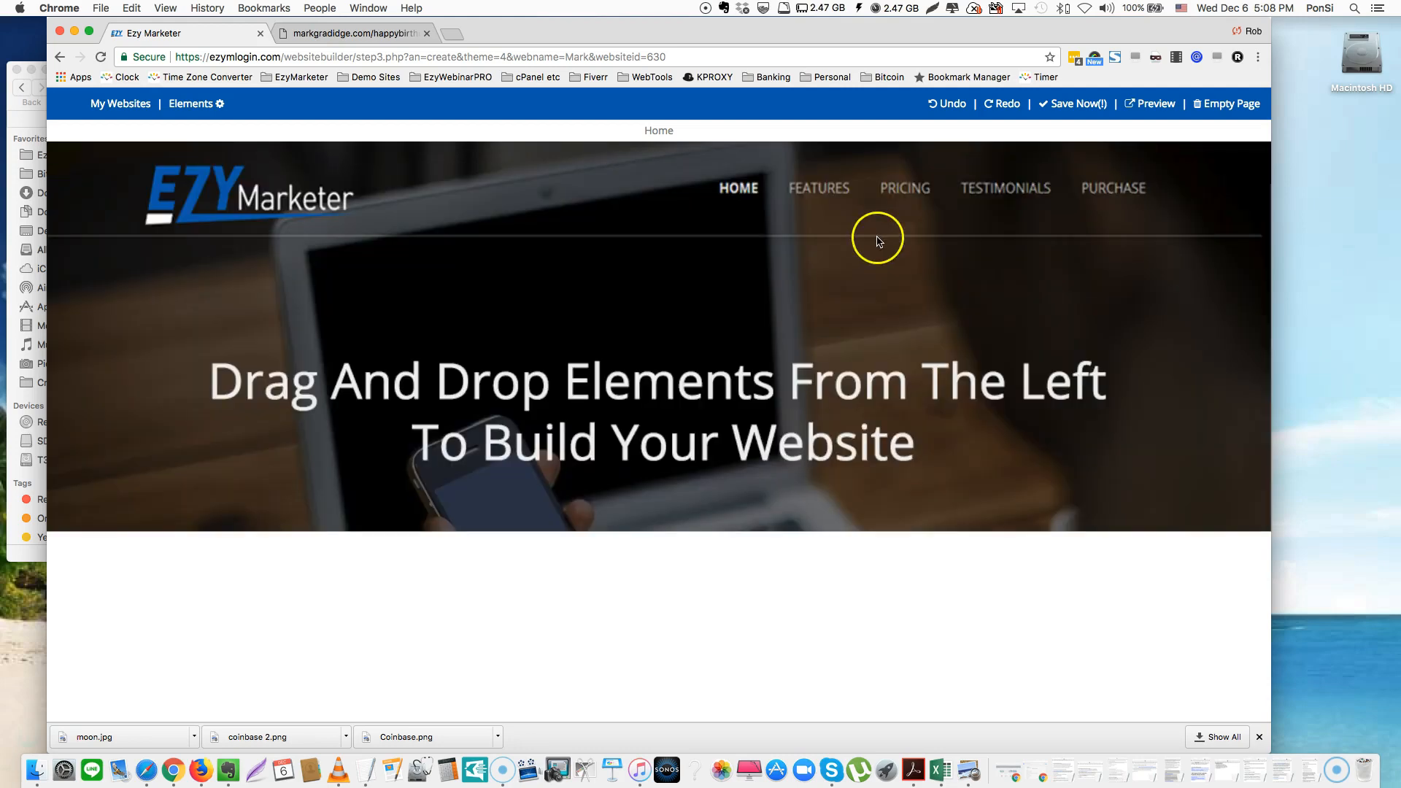
# Look over the starter page, then empty it to a blank canvas
pyautogui.scroll(-3, 927, 317)
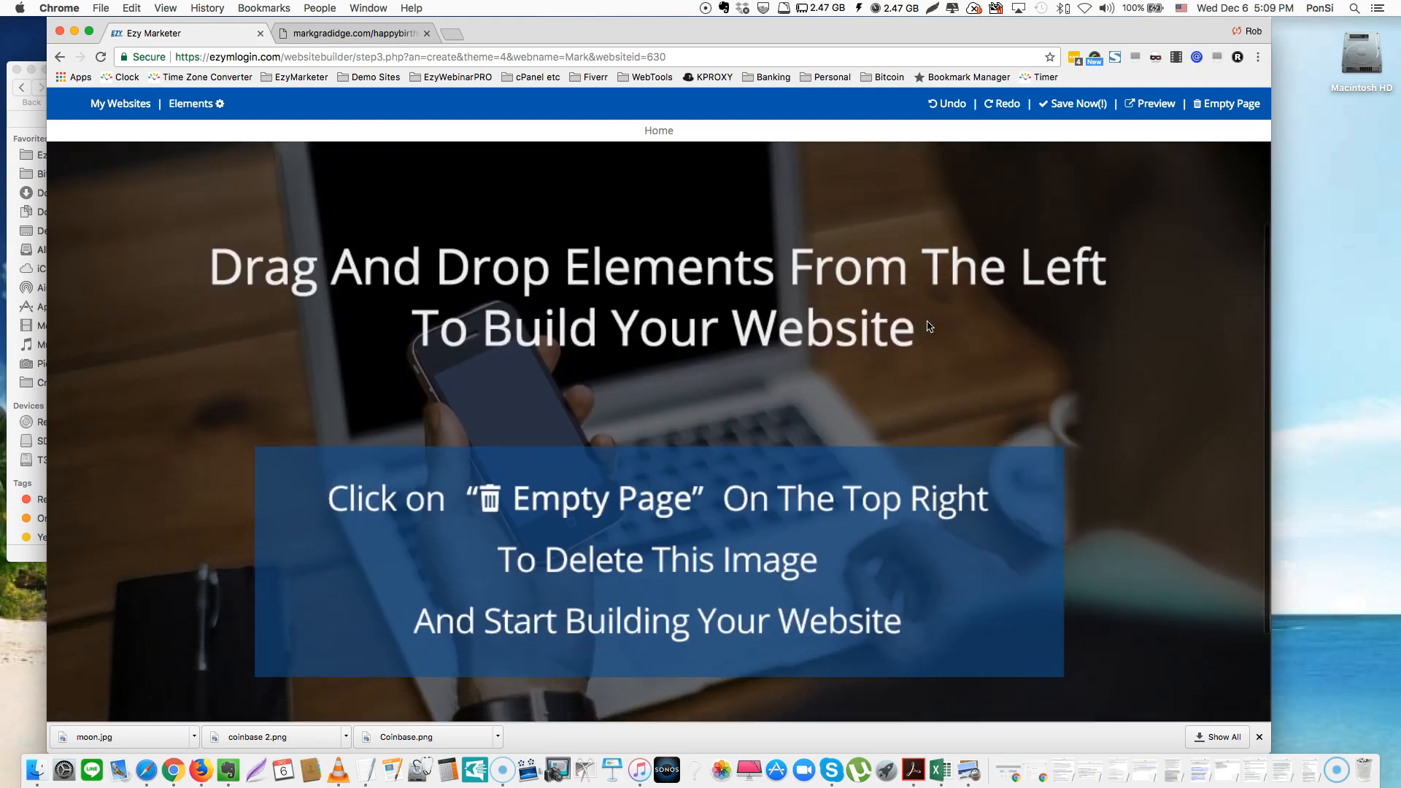
pyautogui.scroll(3, 929, 326)
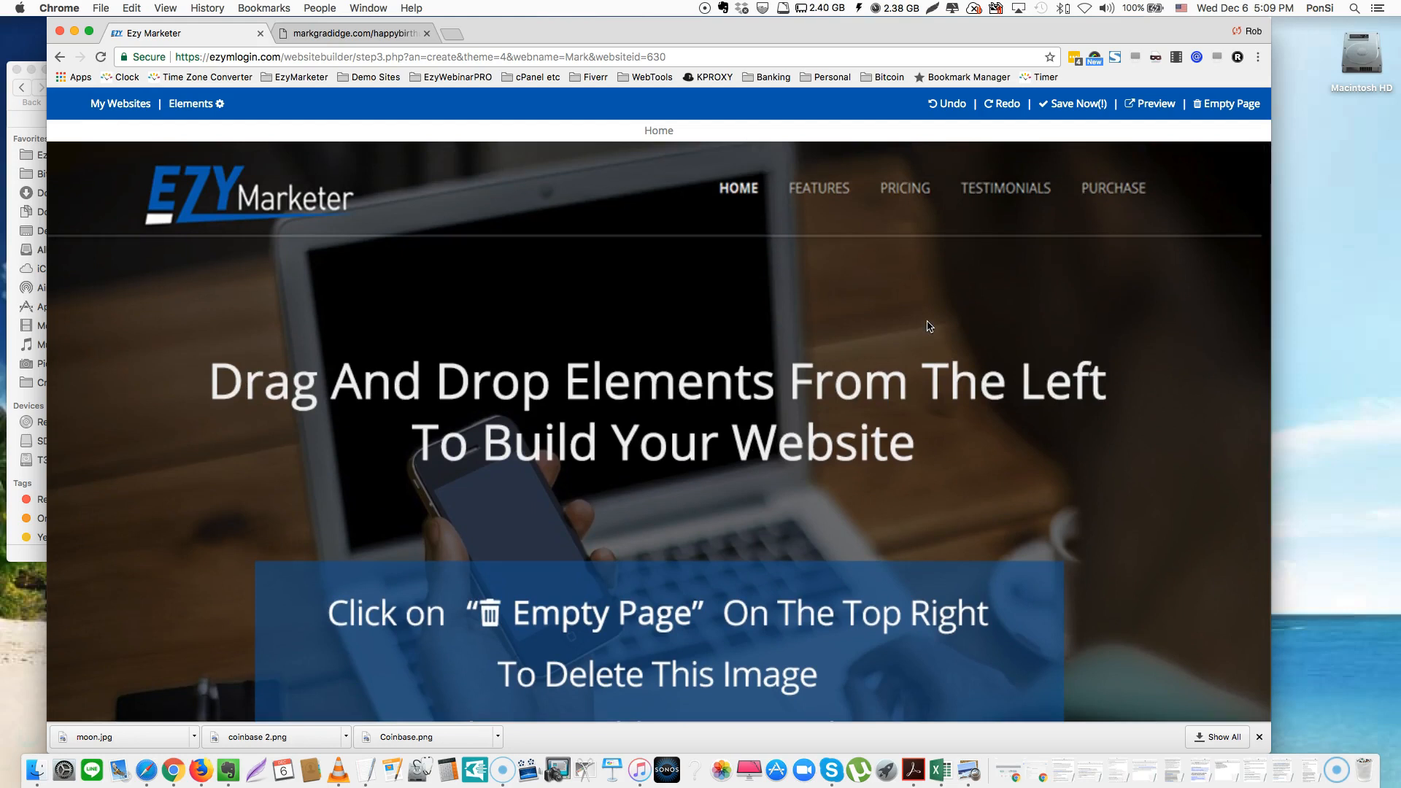
pyautogui.scroll(-1, 929, 329)
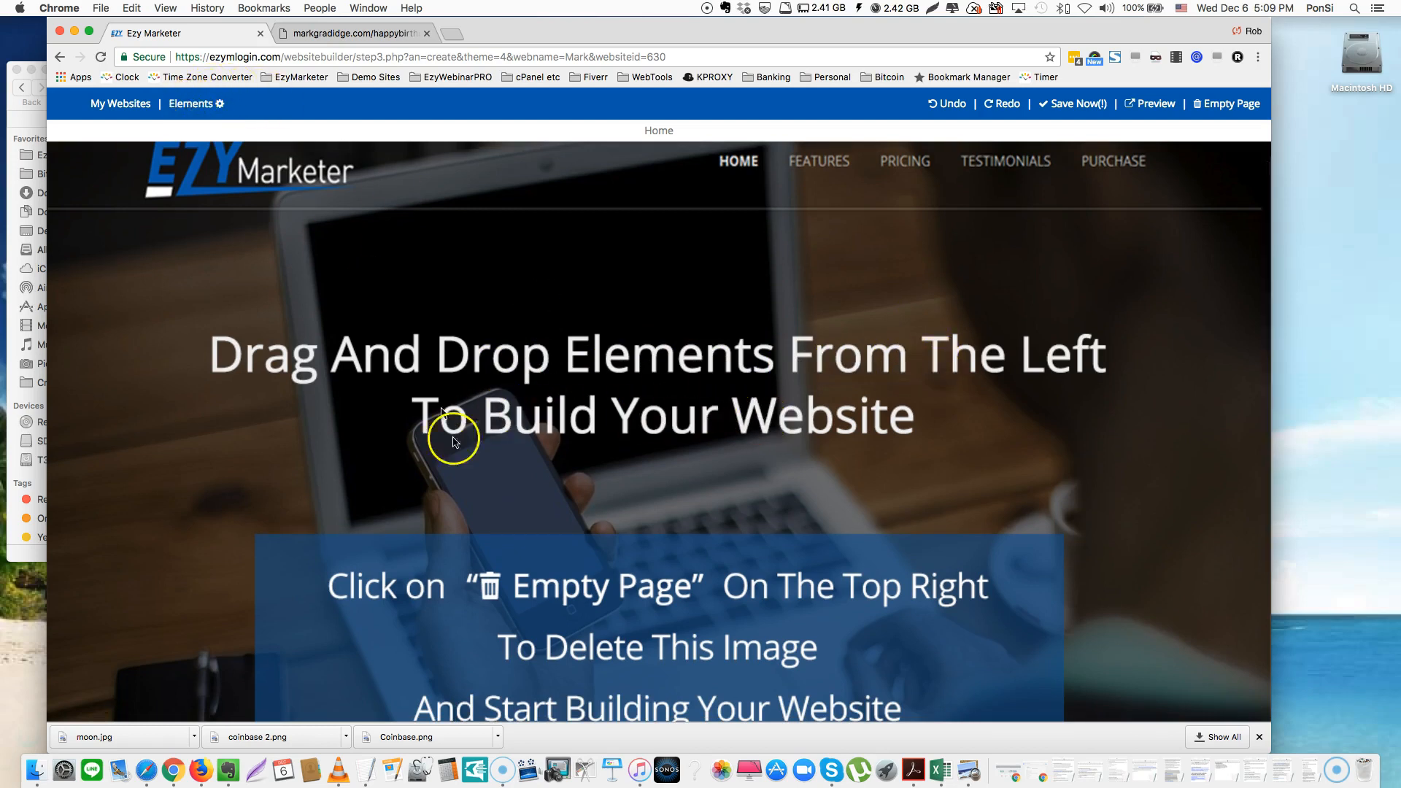
pyautogui.scroll(-2, 722, 580)
pyautogui.scroll(-1, 766, 570)
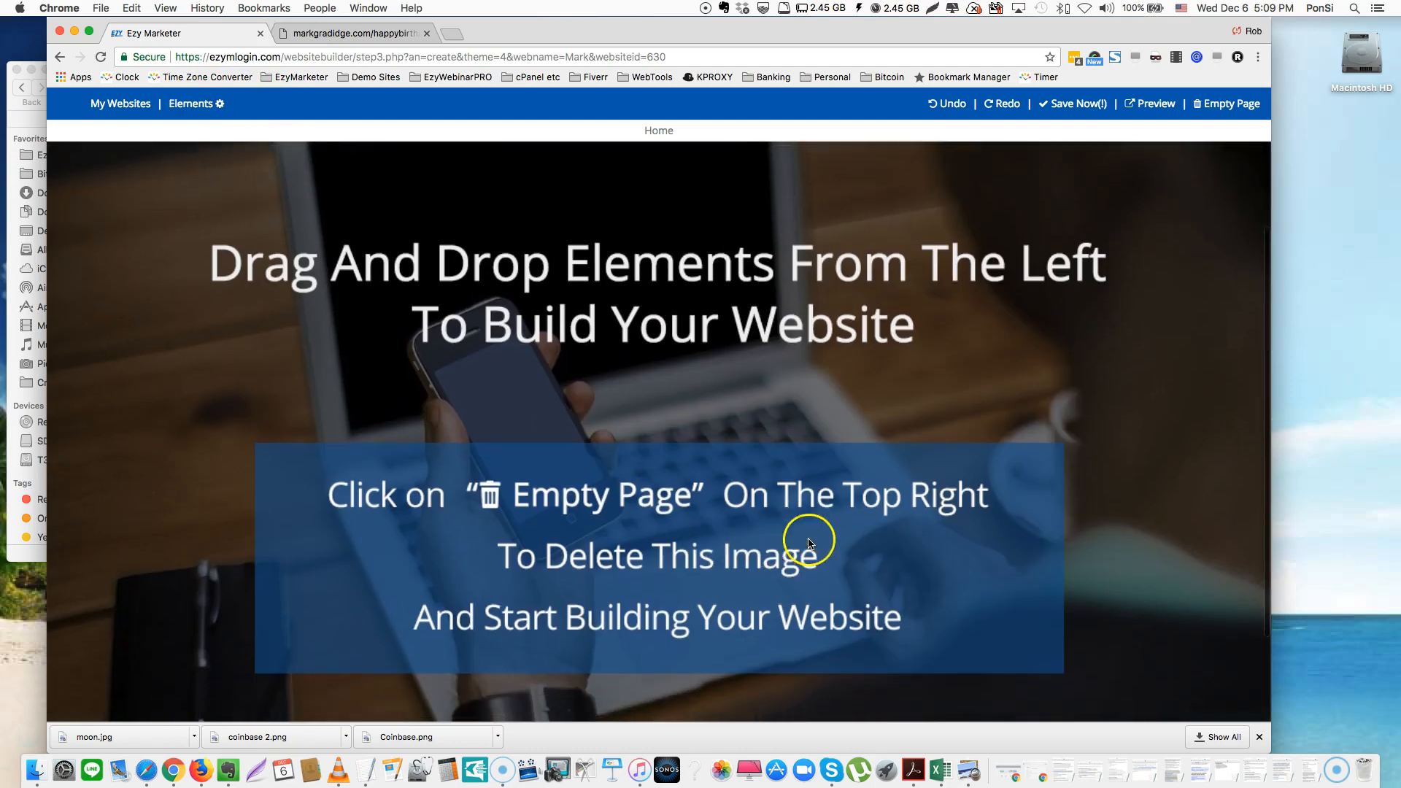
pyautogui.scroll(-2, 730, 598)
pyautogui.scroll(-1, 916, 541)
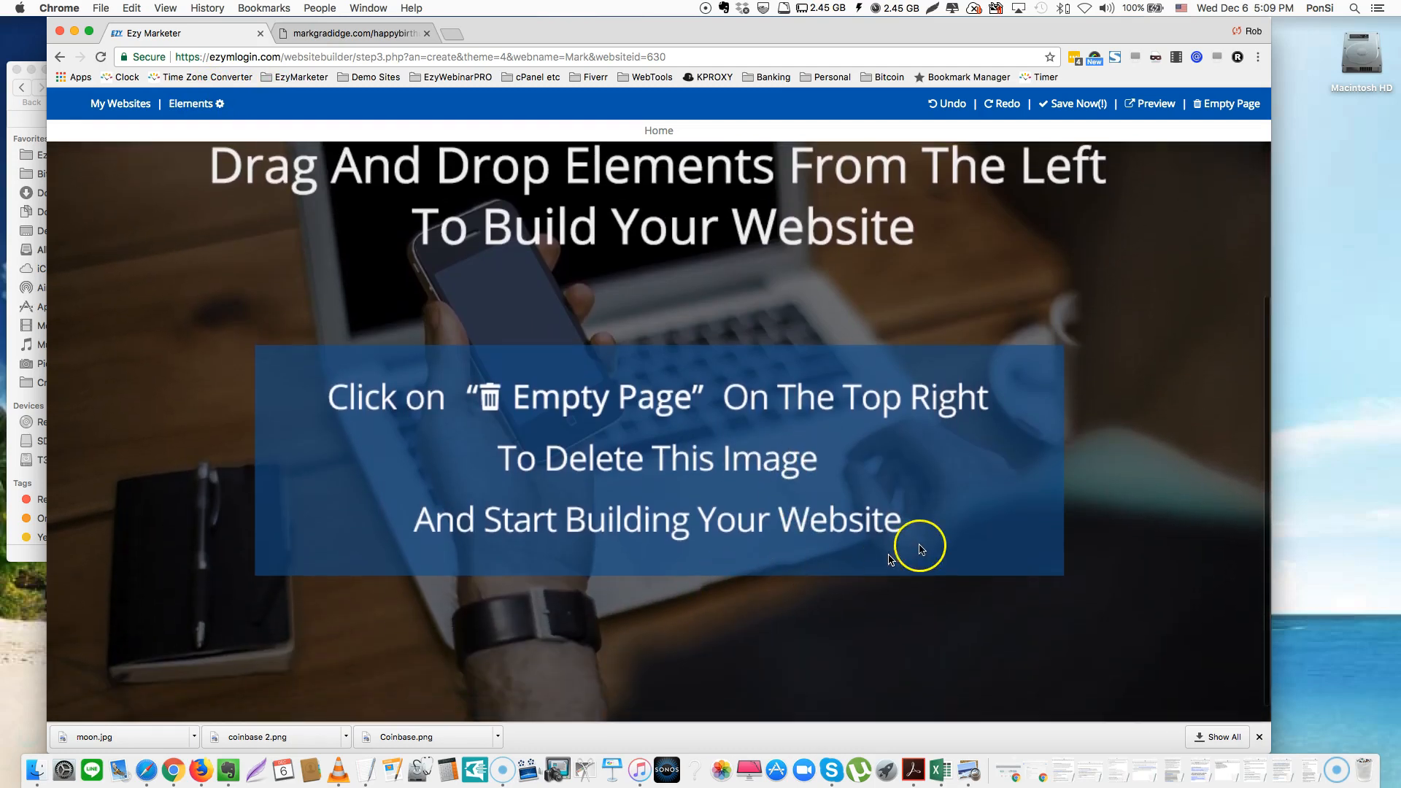
pyautogui.scroll(6, 916, 544)
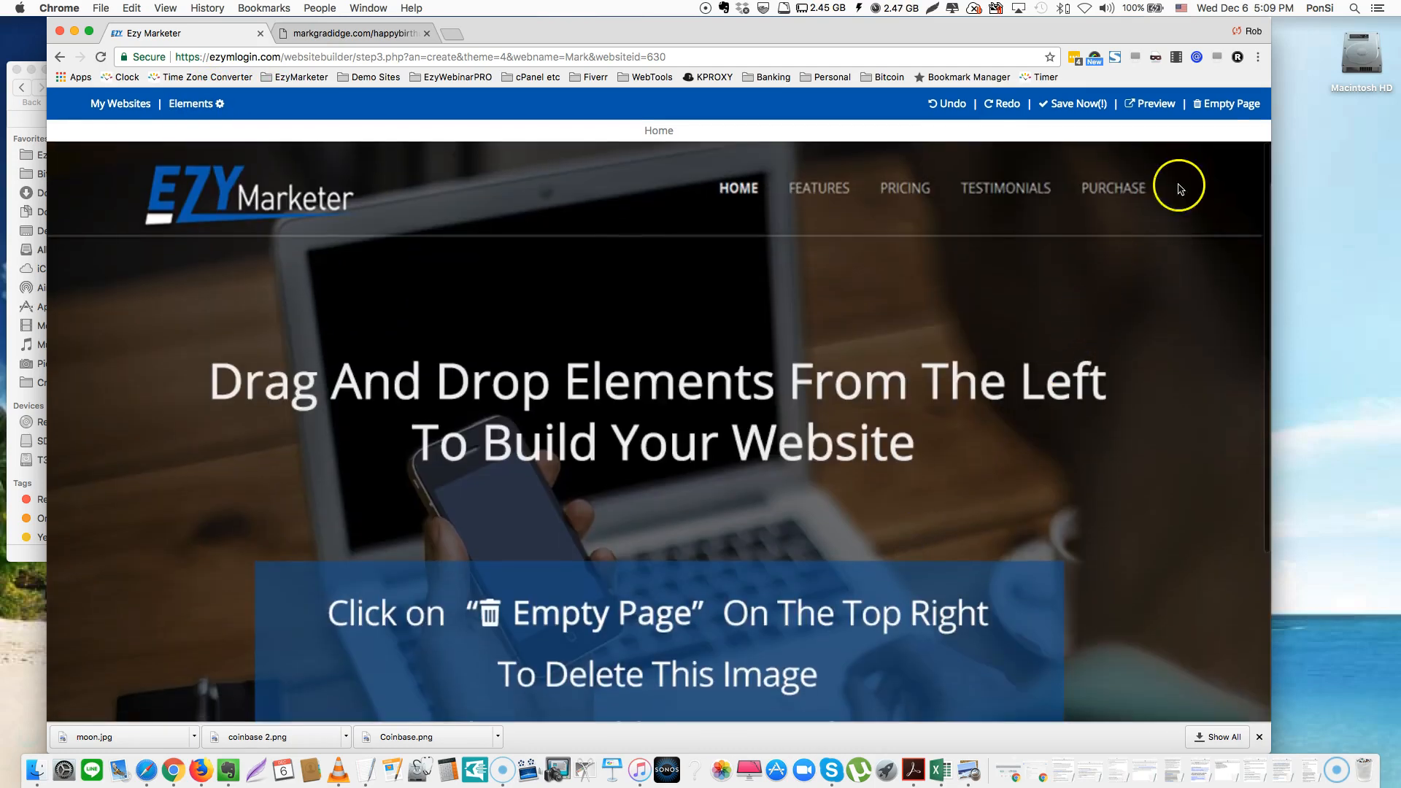
pyautogui.click(1216, 106)
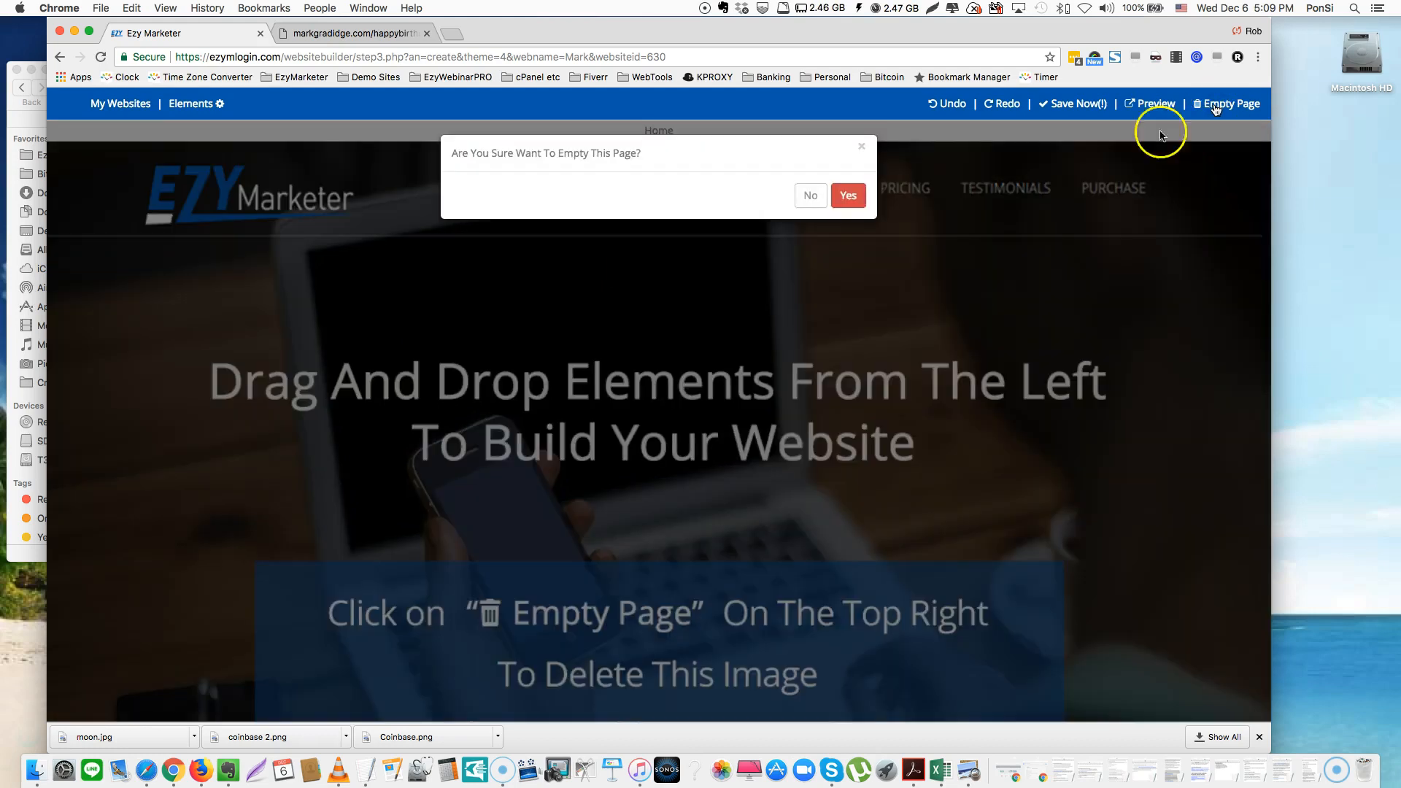
pyautogui.click(848, 195)
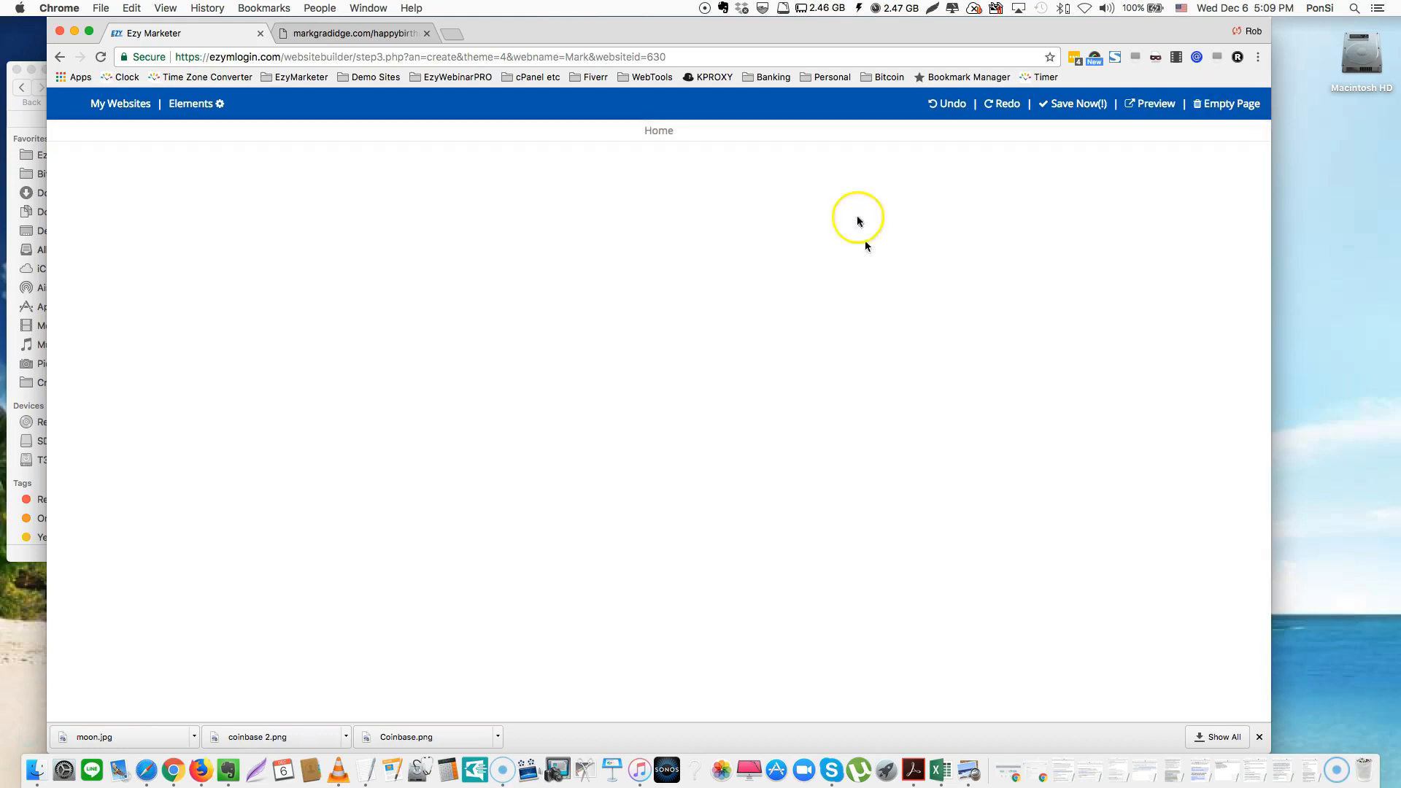
pyautogui.click(890, 299)
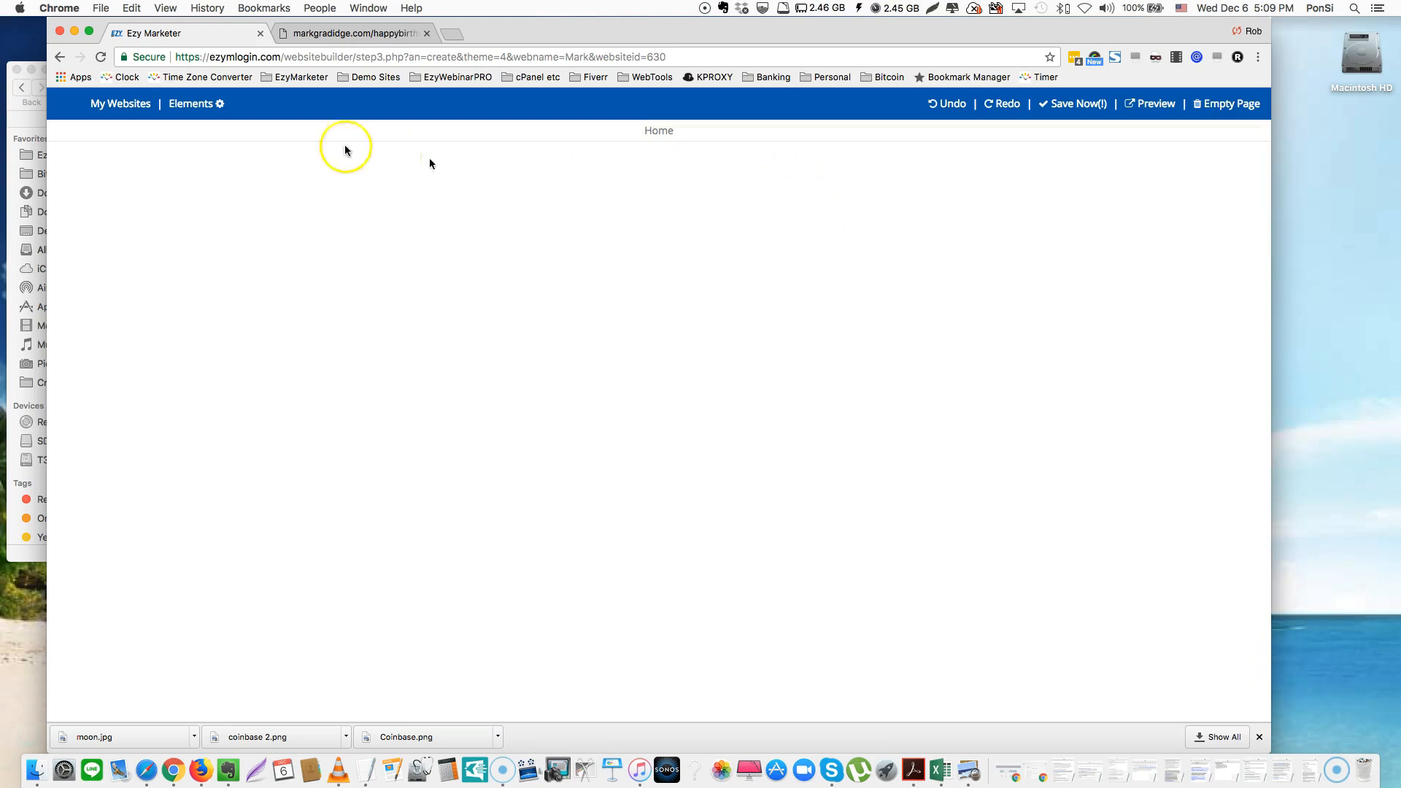
# Drop the gauge Product Features block from Elements > Content onto the page and open its image settings
pyautogui.click(188, 105)
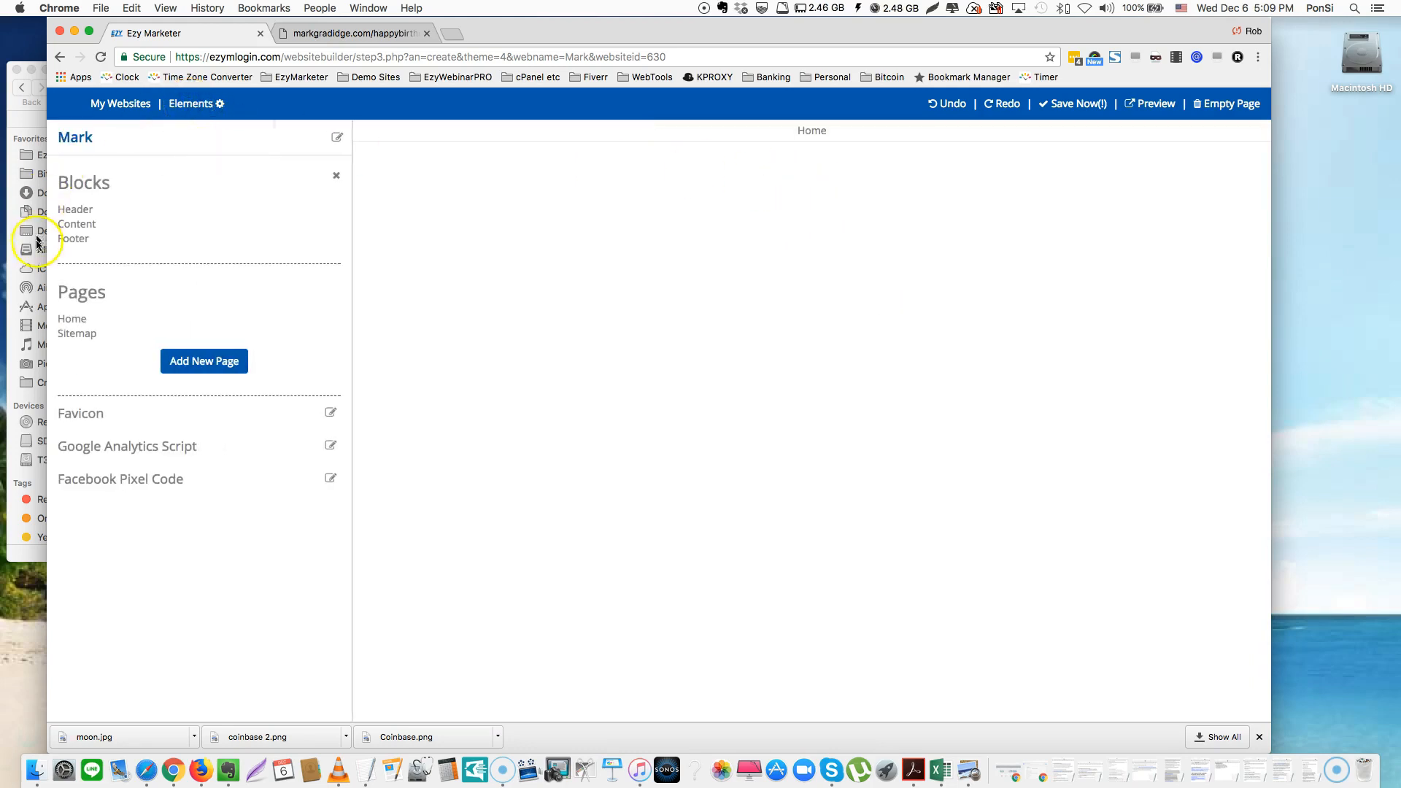
pyautogui.click(85, 226)
pyautogui.scroll(-5, 258, 395)
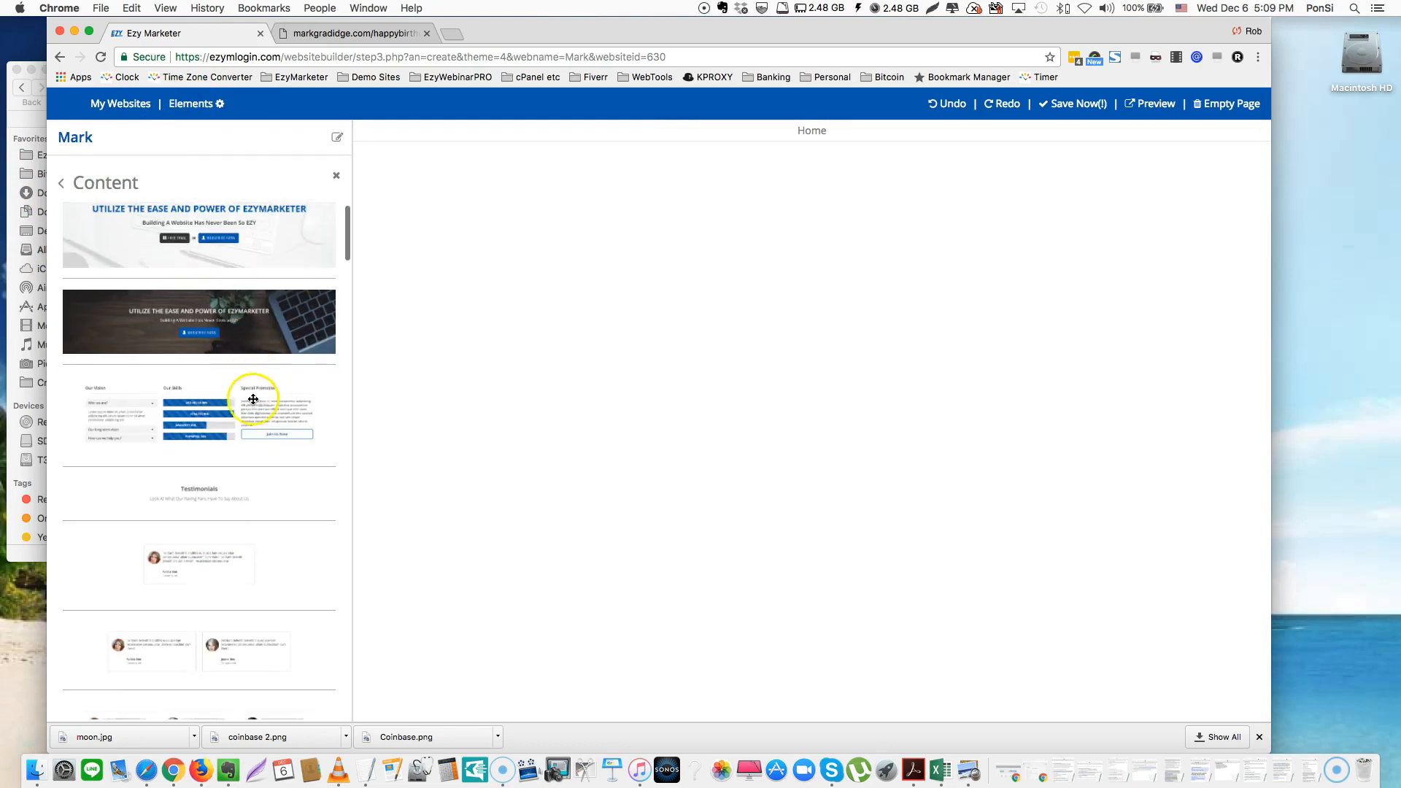
pyautogui.scroll(-15, 253, 407)
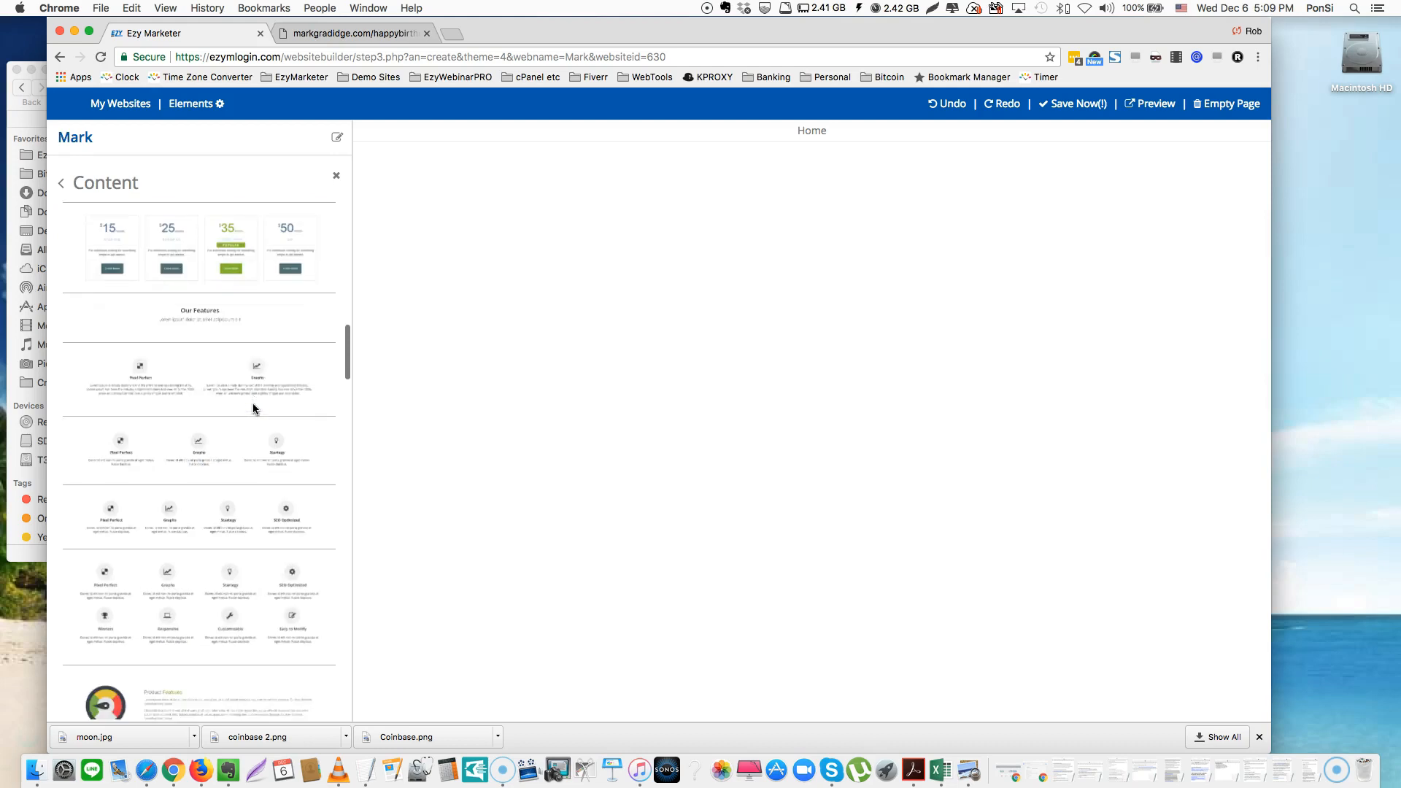
pyautogui.scroll(-5, 252, 407)
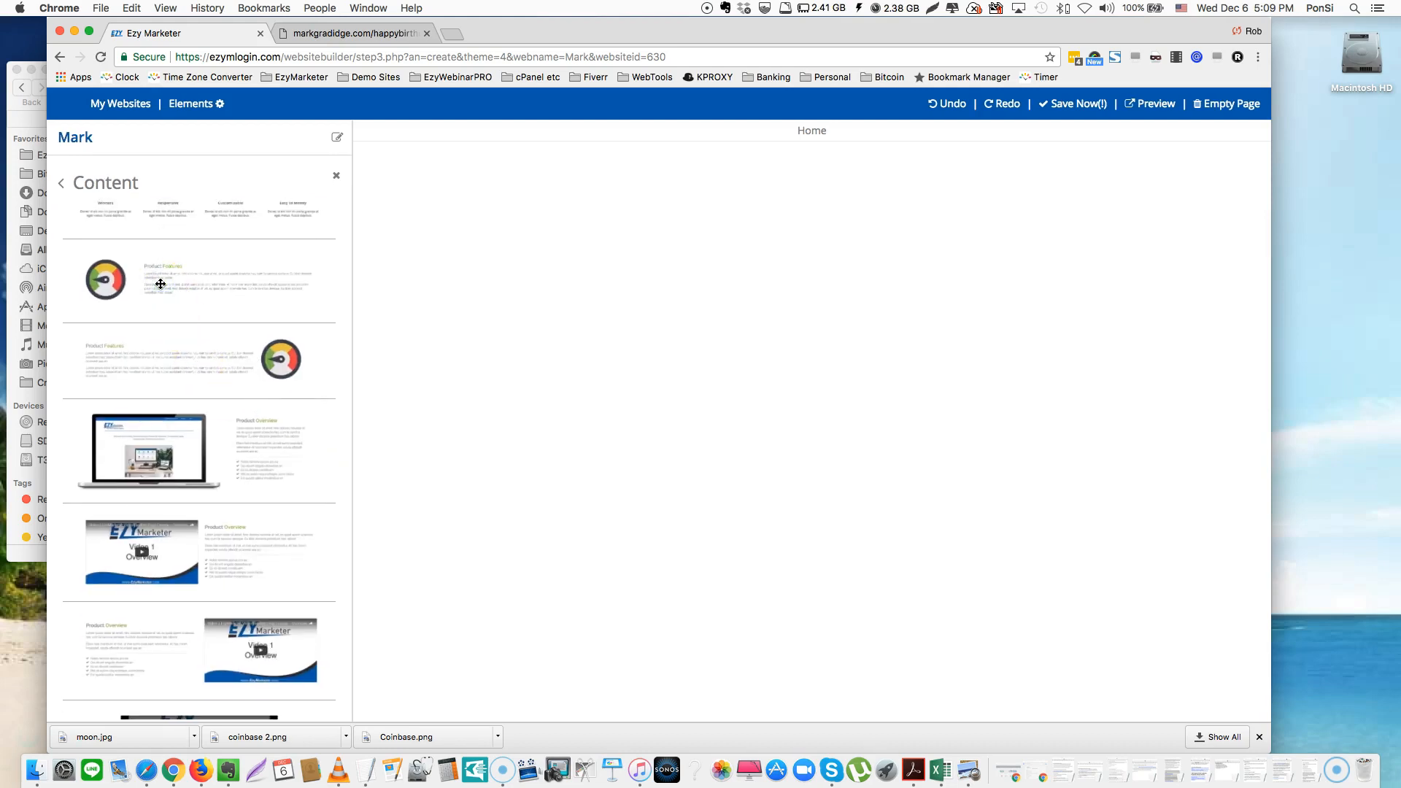
pyautogui.moveTo(160, 284); pyautogui.dragTo(843, 276)
pyautogui.moveTo(846, 277); pyautogui.dragTo(846, 277)
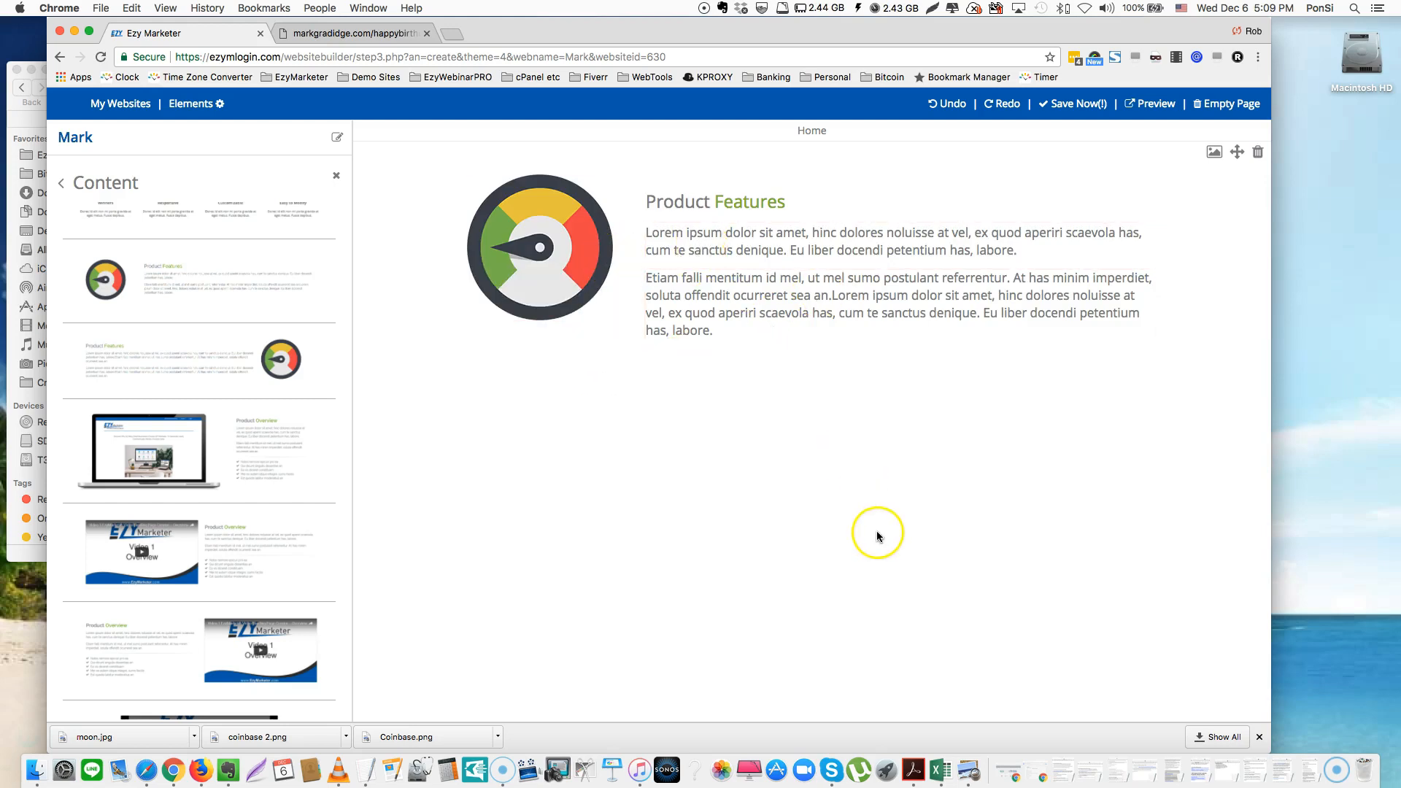
pyautogui.click(547, 268)
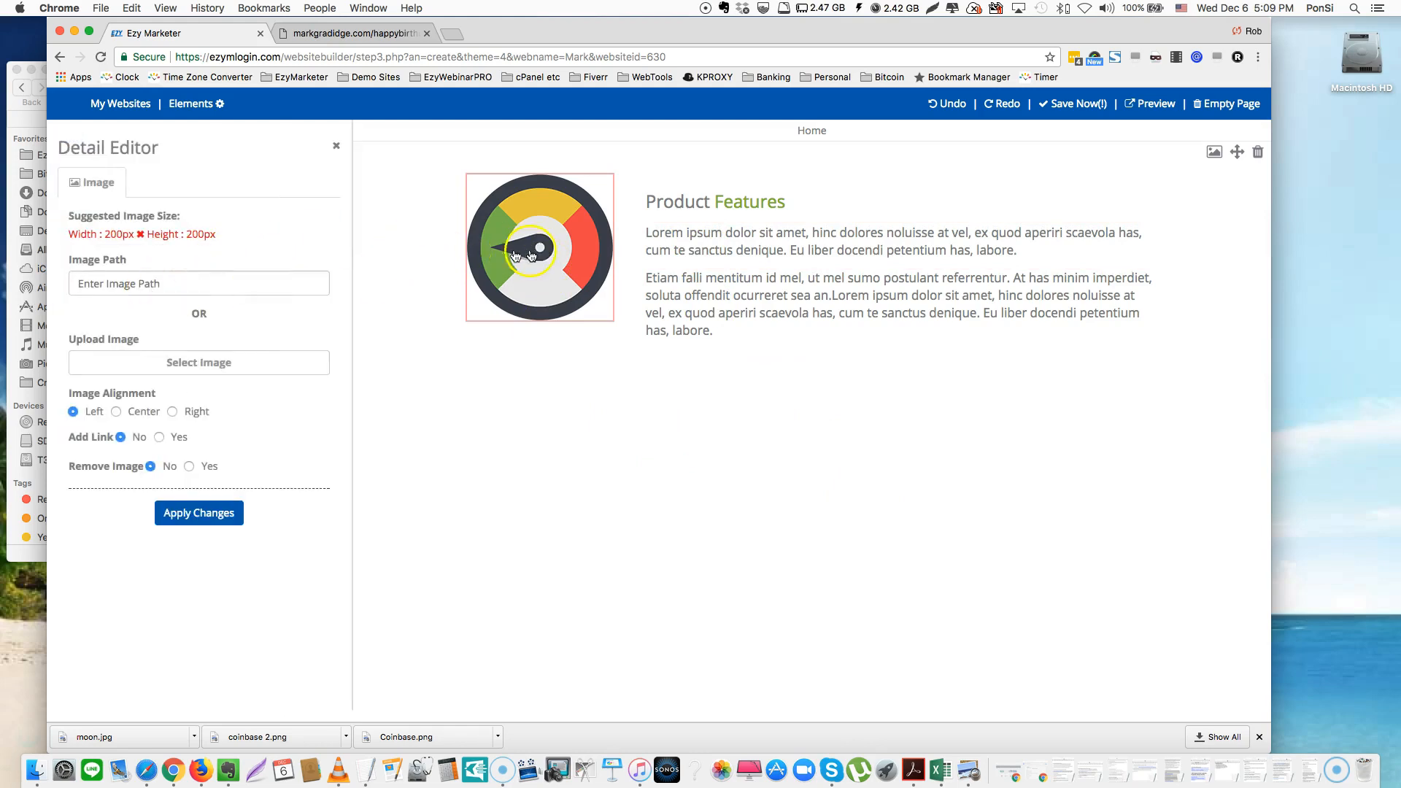
# Replace the Product Features heading with the person's name and delete the last paragraph
pyautogui.click(738, 252)
pyautogui.tripleClick(493, 205)
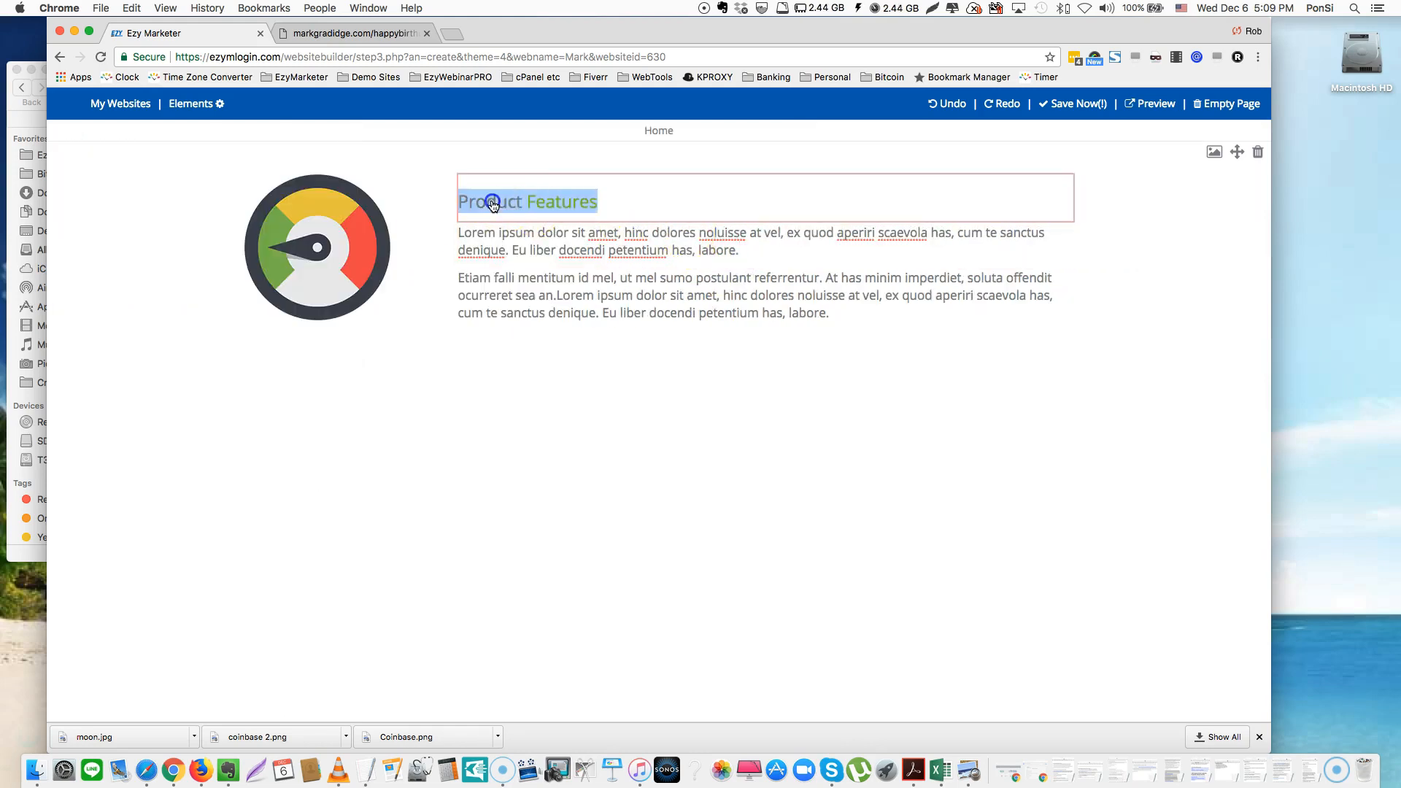
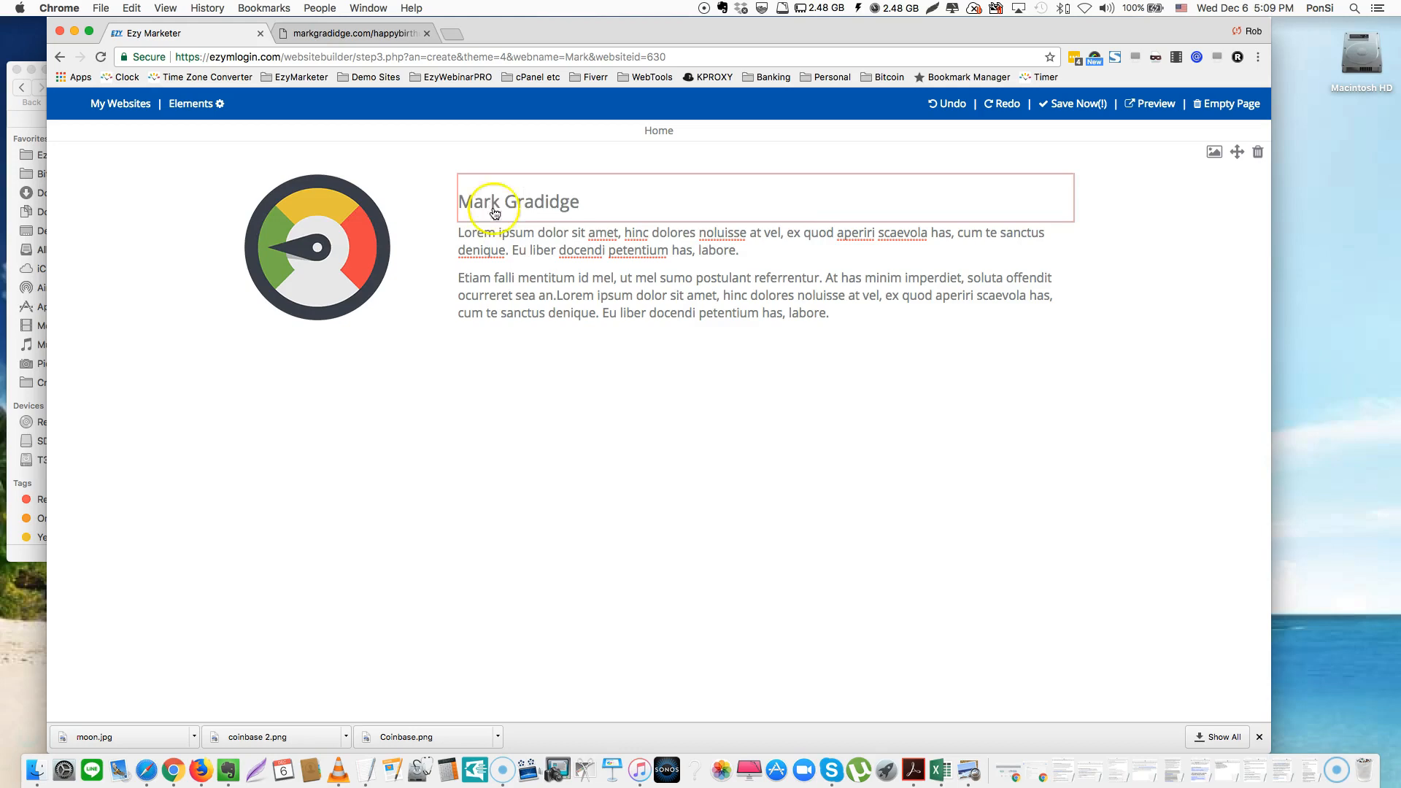
pyautogui.doubleClick(546, 235)
pyautogui.click(860, 255)
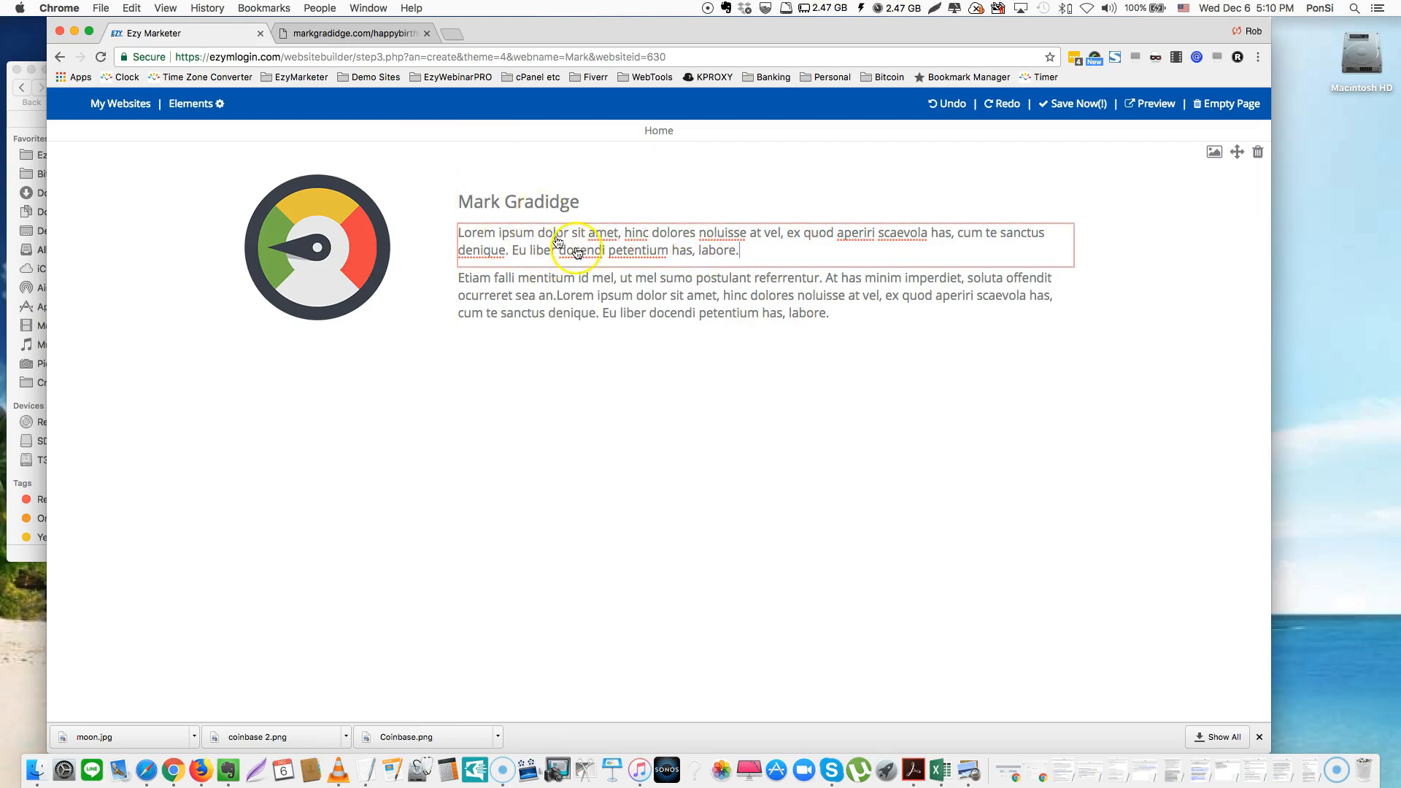
pyautogui.click(832, 314)
pyautogui.moveTo(832, 314); pyautogui.dragTo(438, 269)
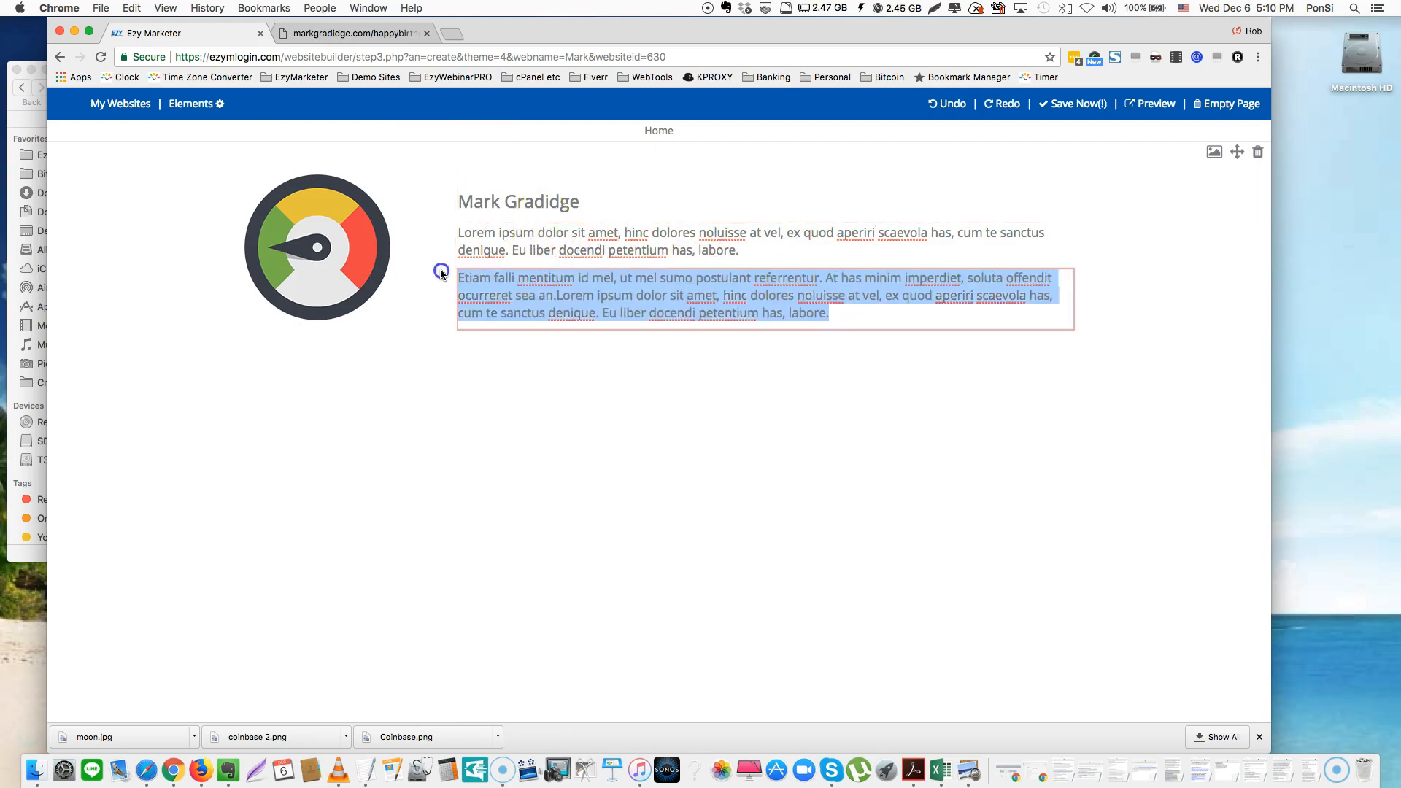
pyautogui.press('BackSpace')
pyautogui.click(802, 495)
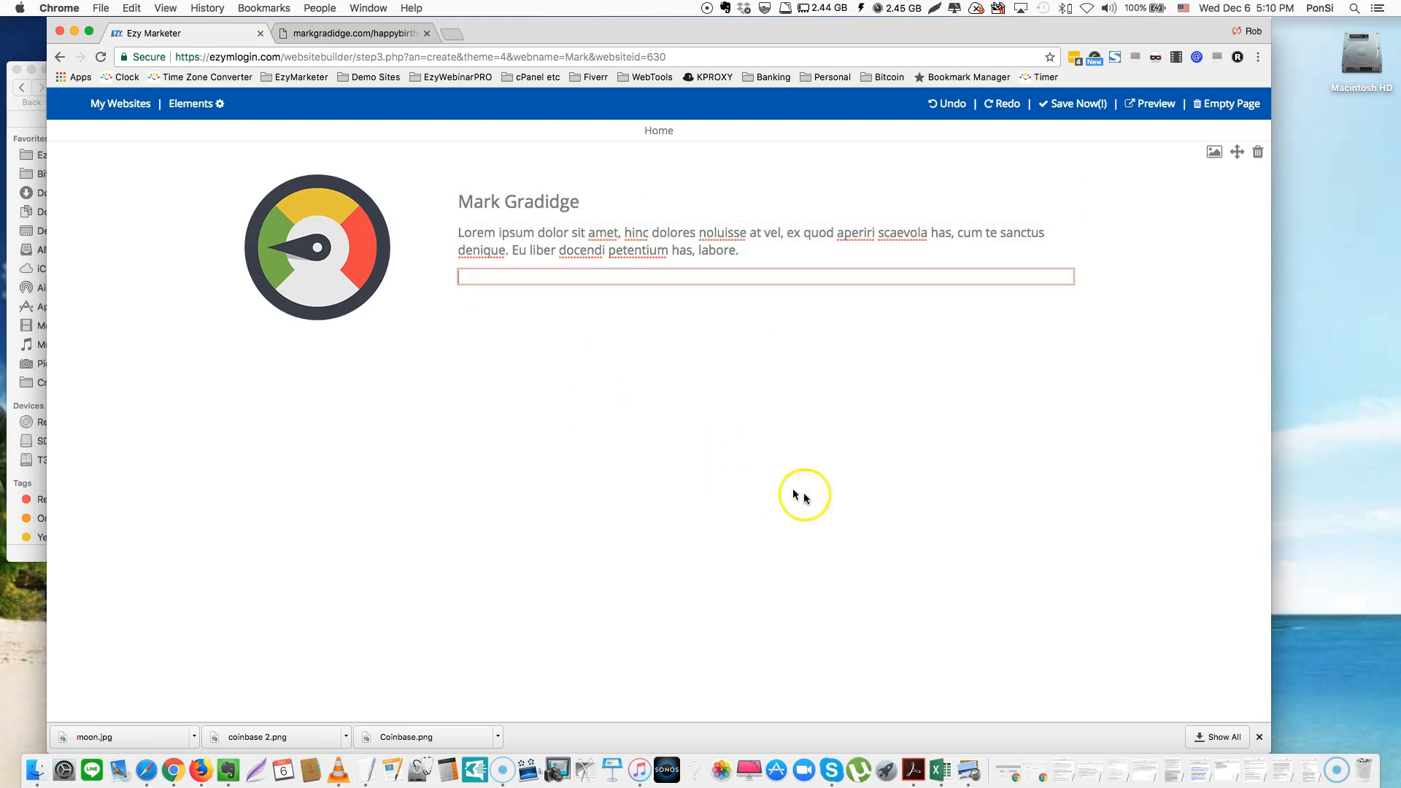
# Swap the gauge image for the uploaded headshot photo and apply the change
pyautogui.click(547, 368)
pyautogui.click(368, 291)
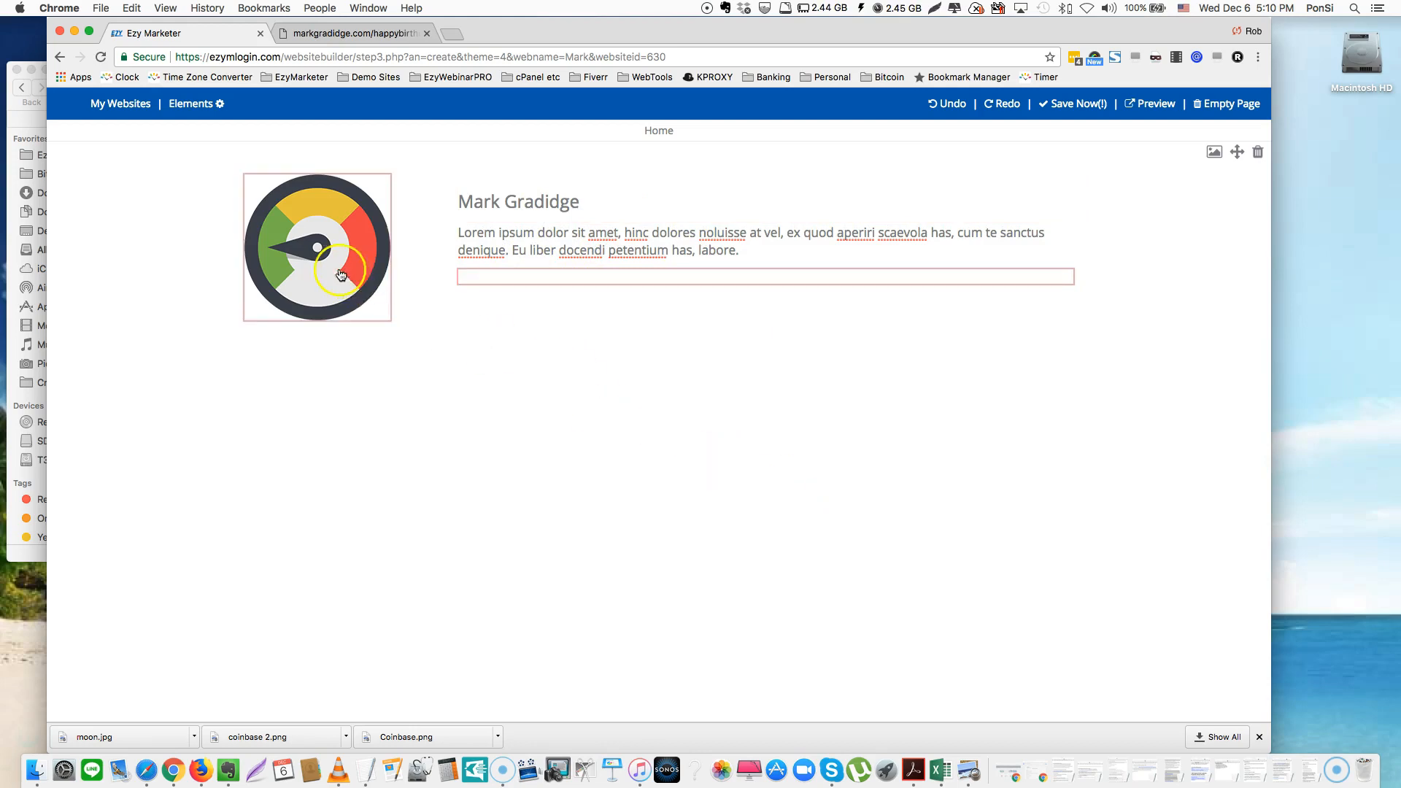
pyautogui.click(286, 268)
pyautogui.click(177, 362)
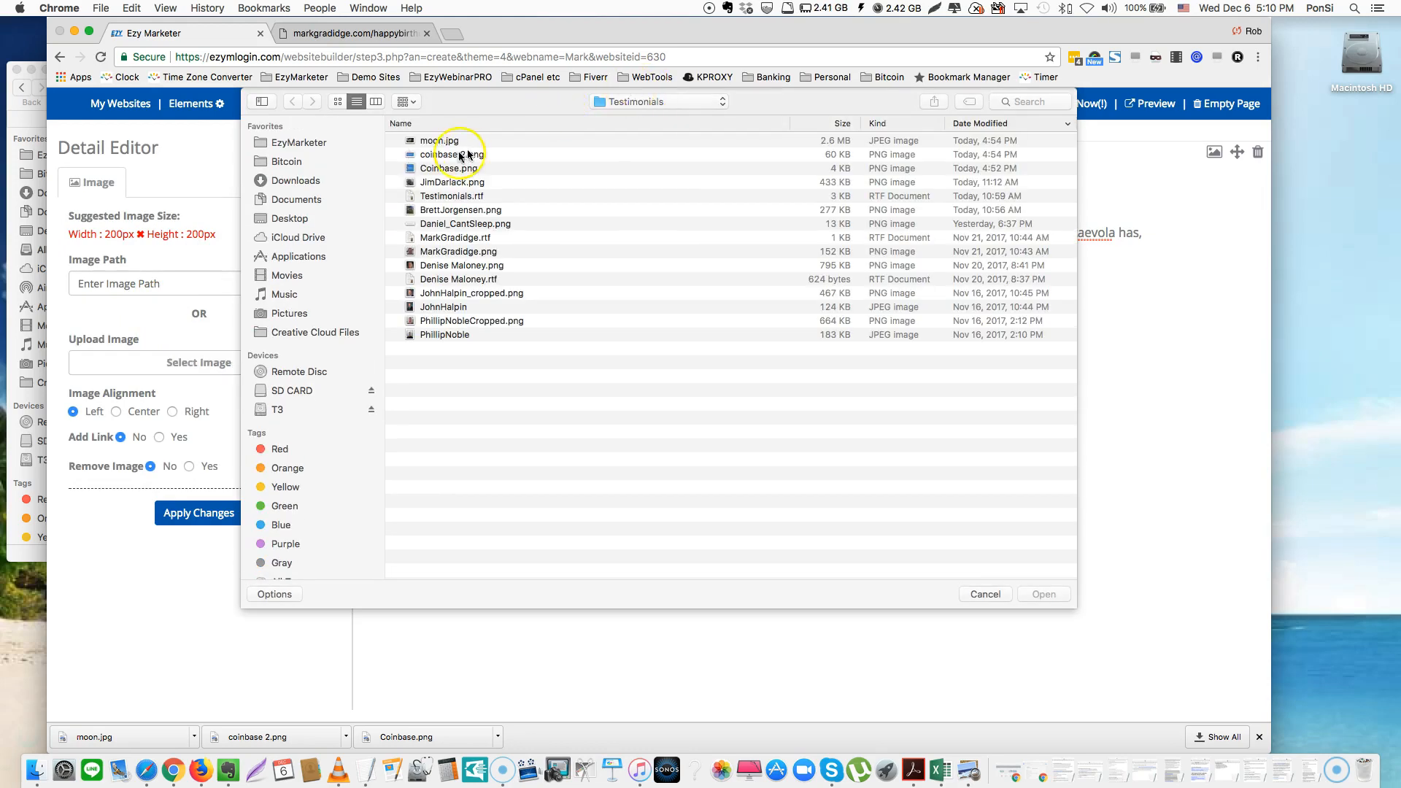
pyautogui.doubleClick(453, 251)
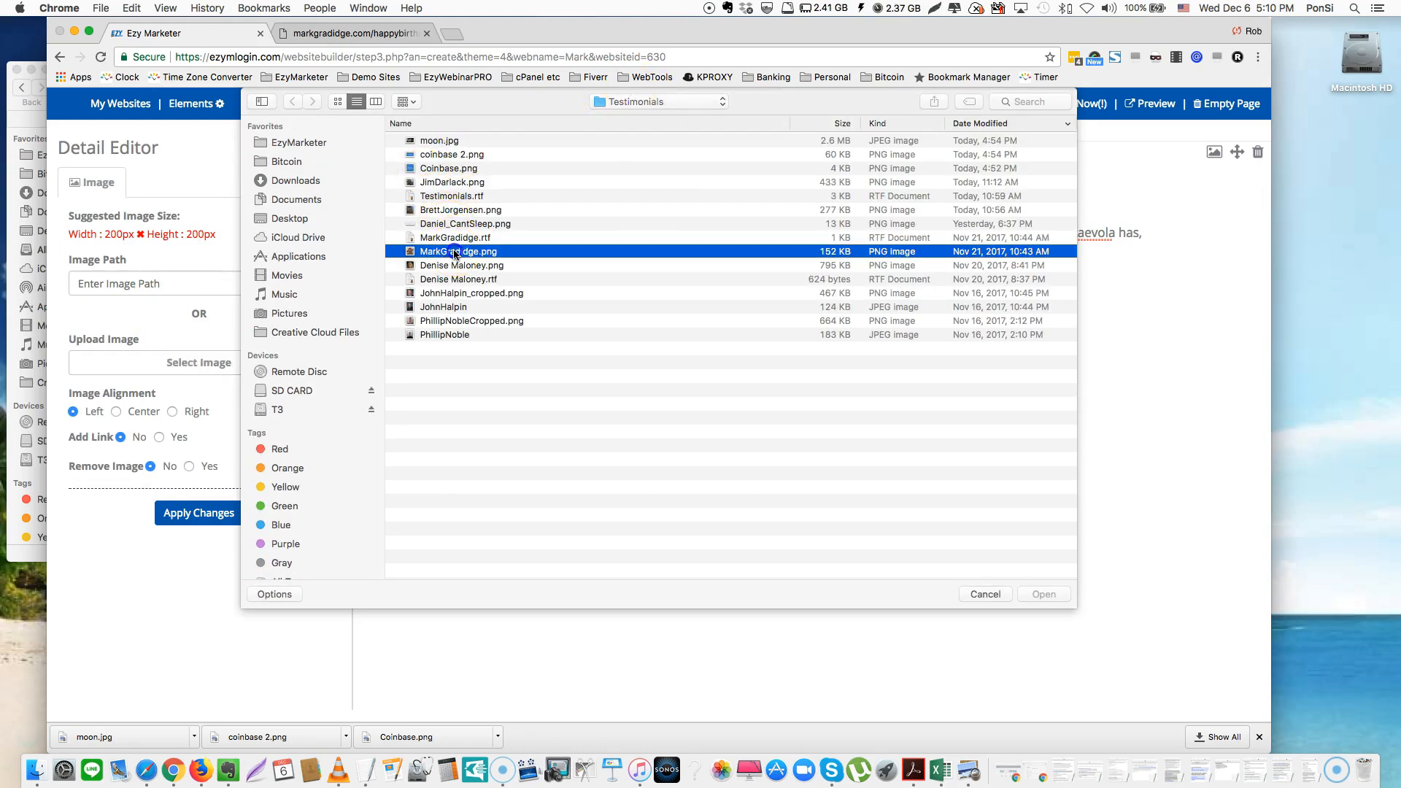
pyautogui.click(180, 515)
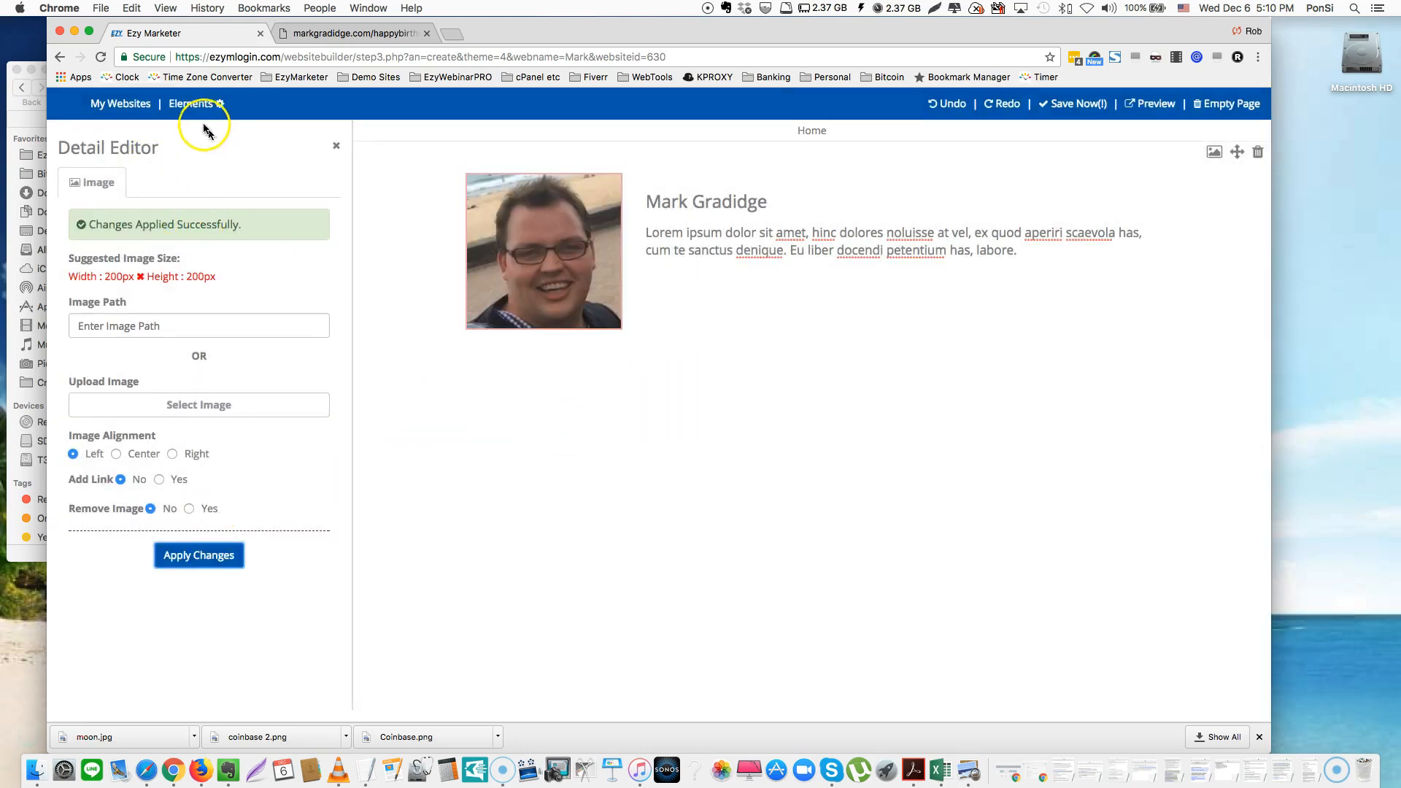
# Drag the video section template onto the page below the profile block
pyautogui.click(193, 103)
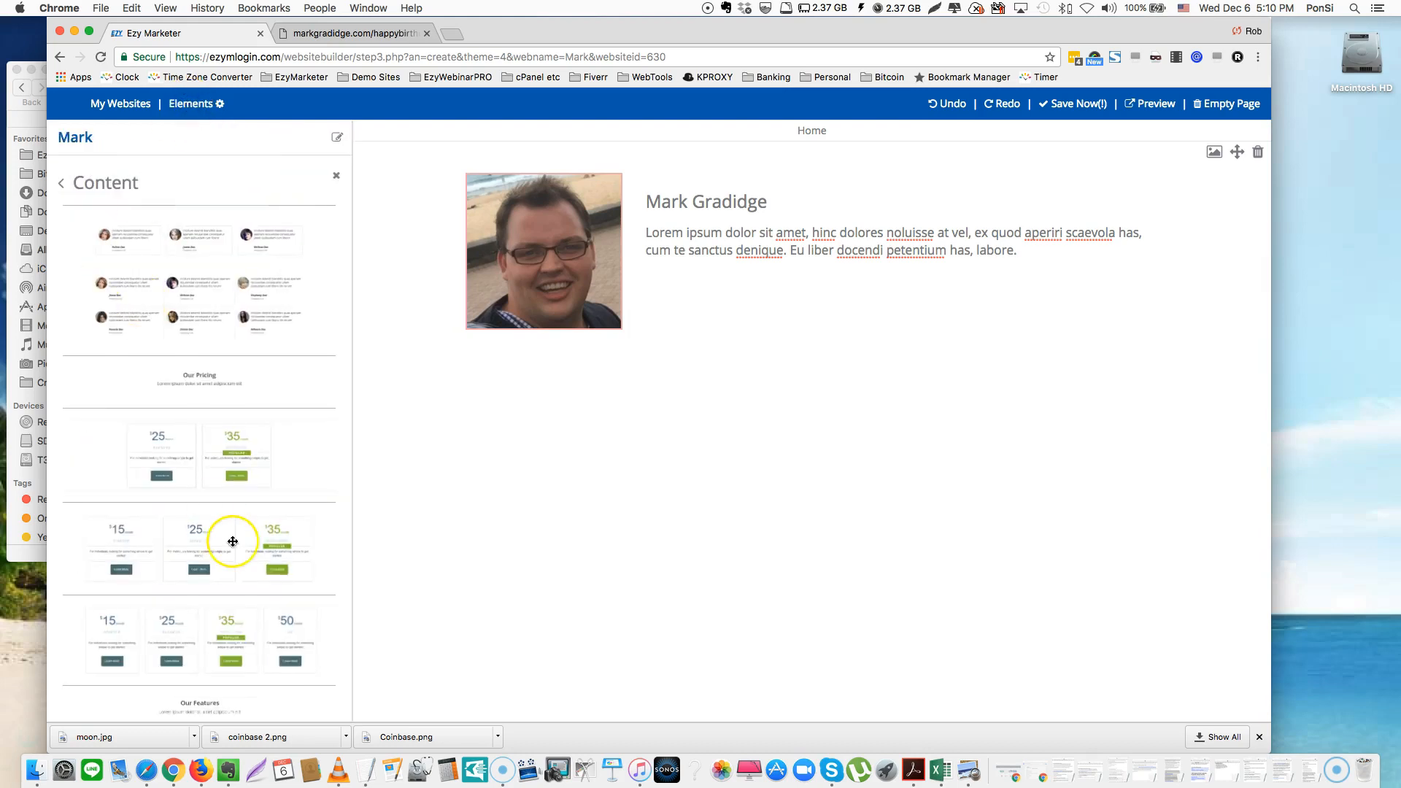
pyautogui.scroll(-15, 233, 541)
pyautogui.scroll(-5, 233, 542)
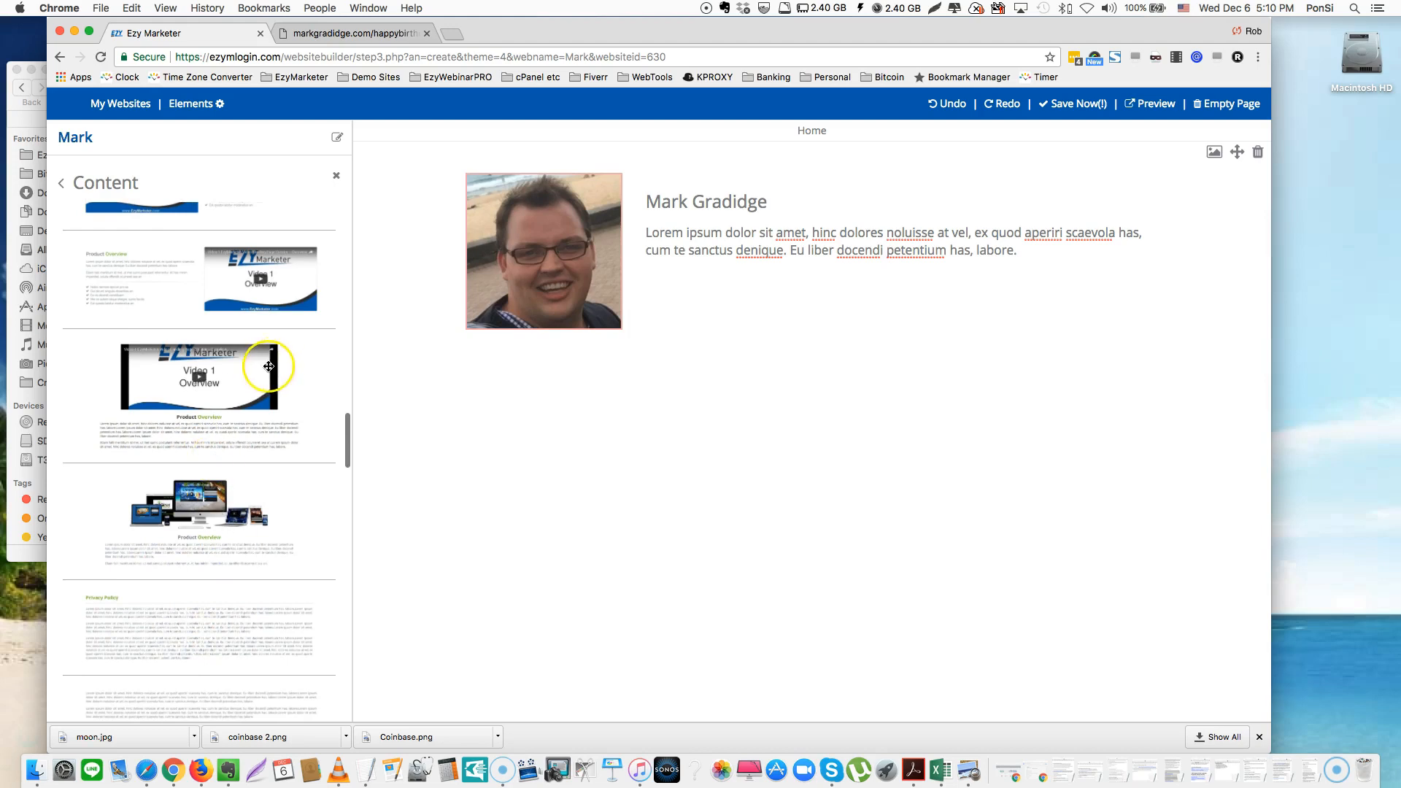
pyautogui.scroll(2, 248, 247)
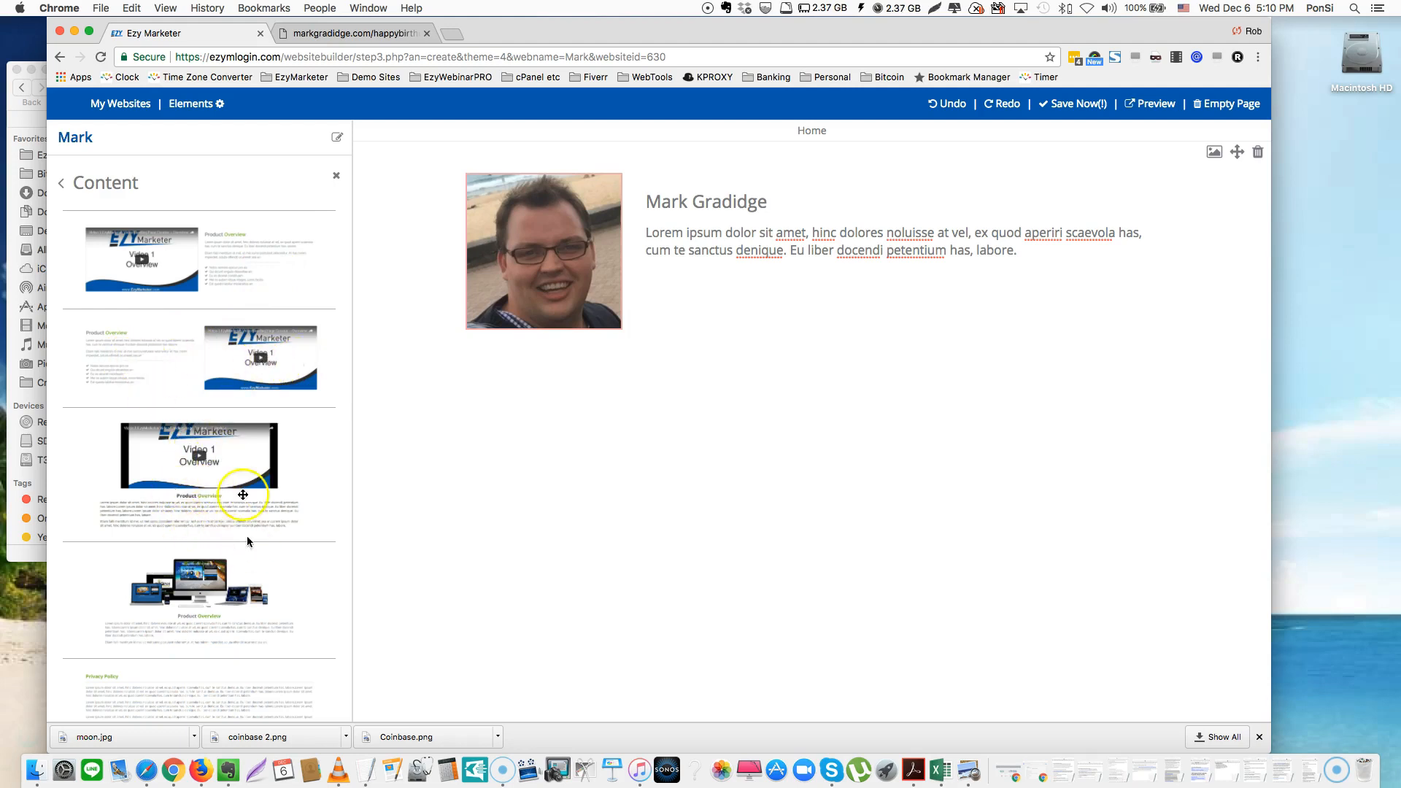
pyautogui.scroll(-15, 222, 511)
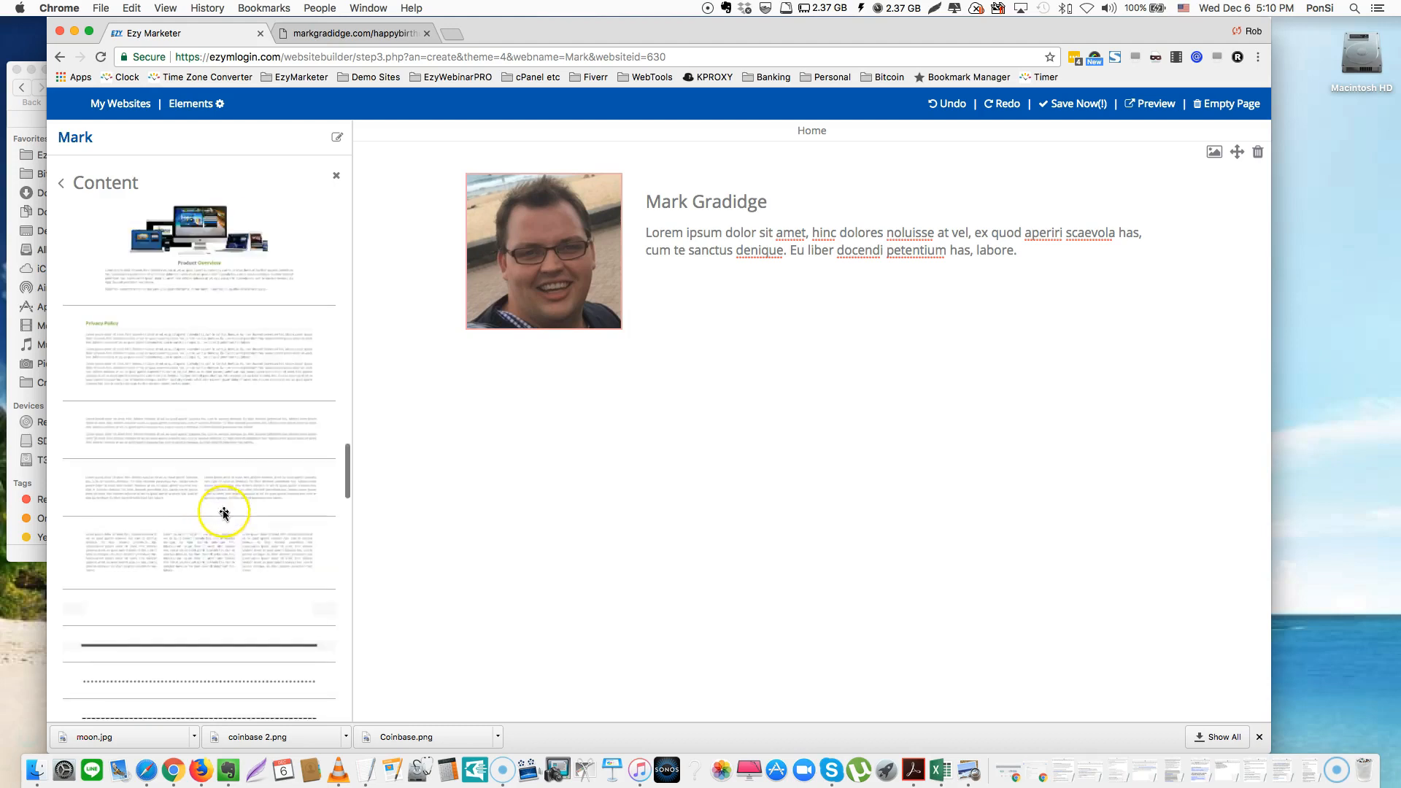
pyautogui.scroll(-5, 222, 510)
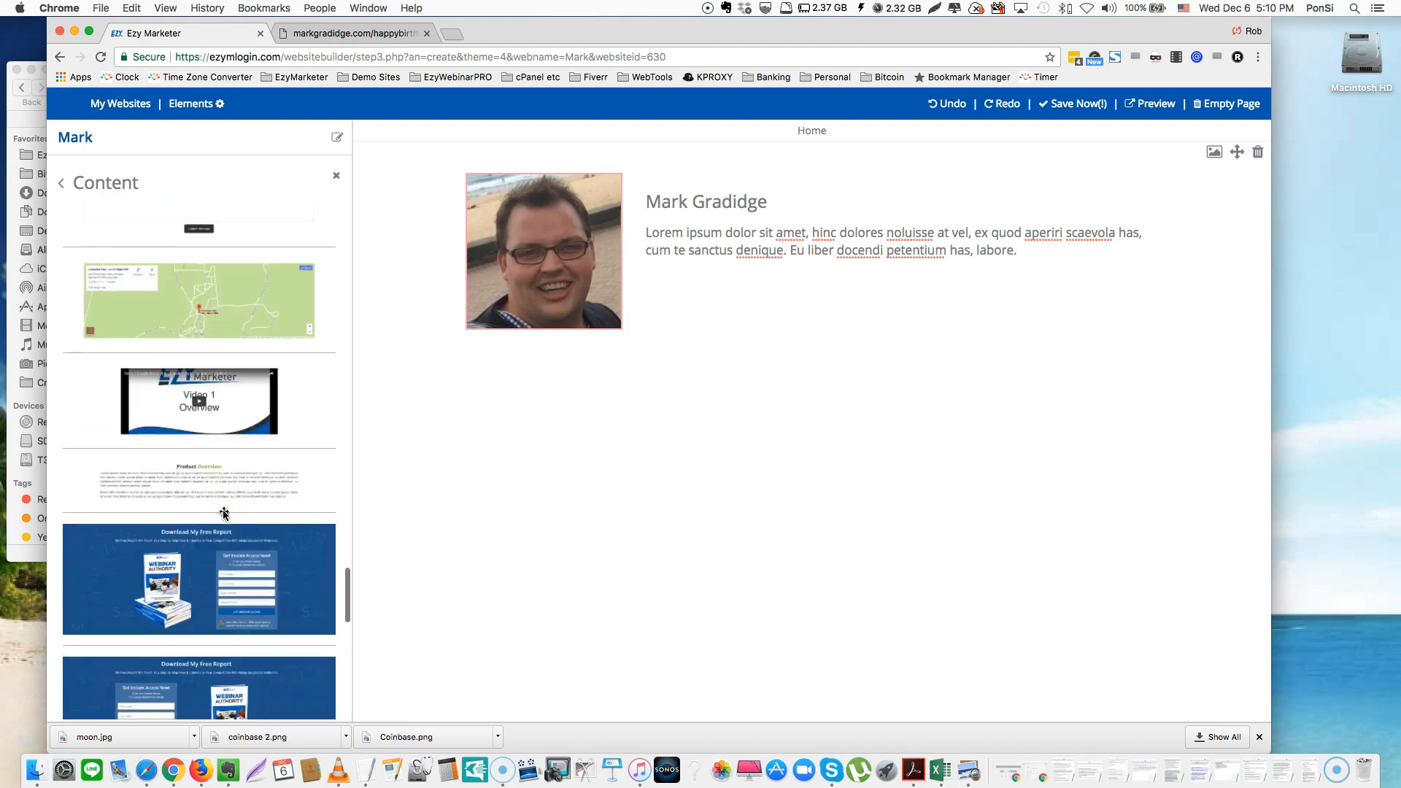
pyautogui.click(209, 165)
pyautogui.moveTo(228, 386); pyautogui.dragTo(793, 426)
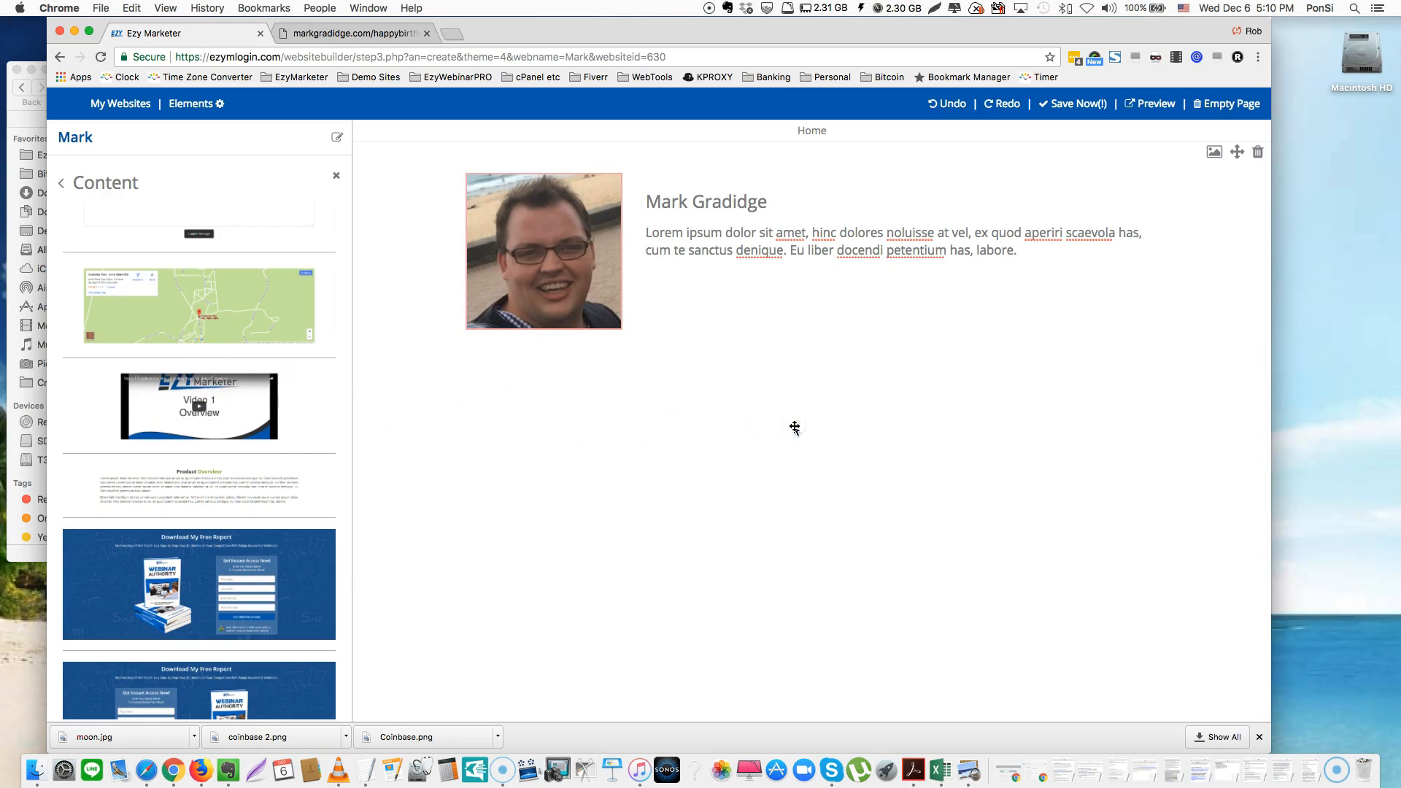
pyautogui.moveTo(794, 427); pyautogui.dragTo(794, 428)
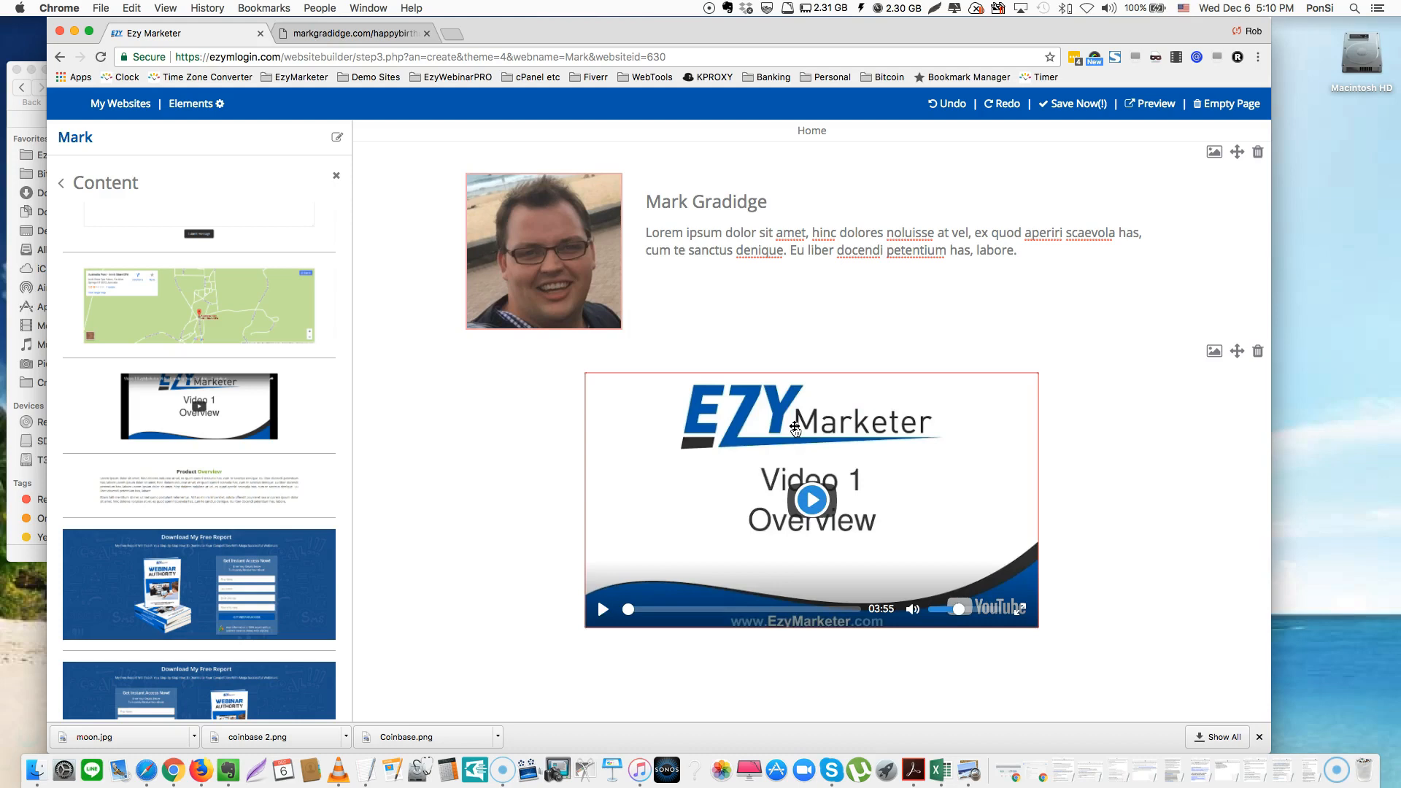
# Inspect the video block and the profile section's background colour settings
pyautogui.click(879, 475)
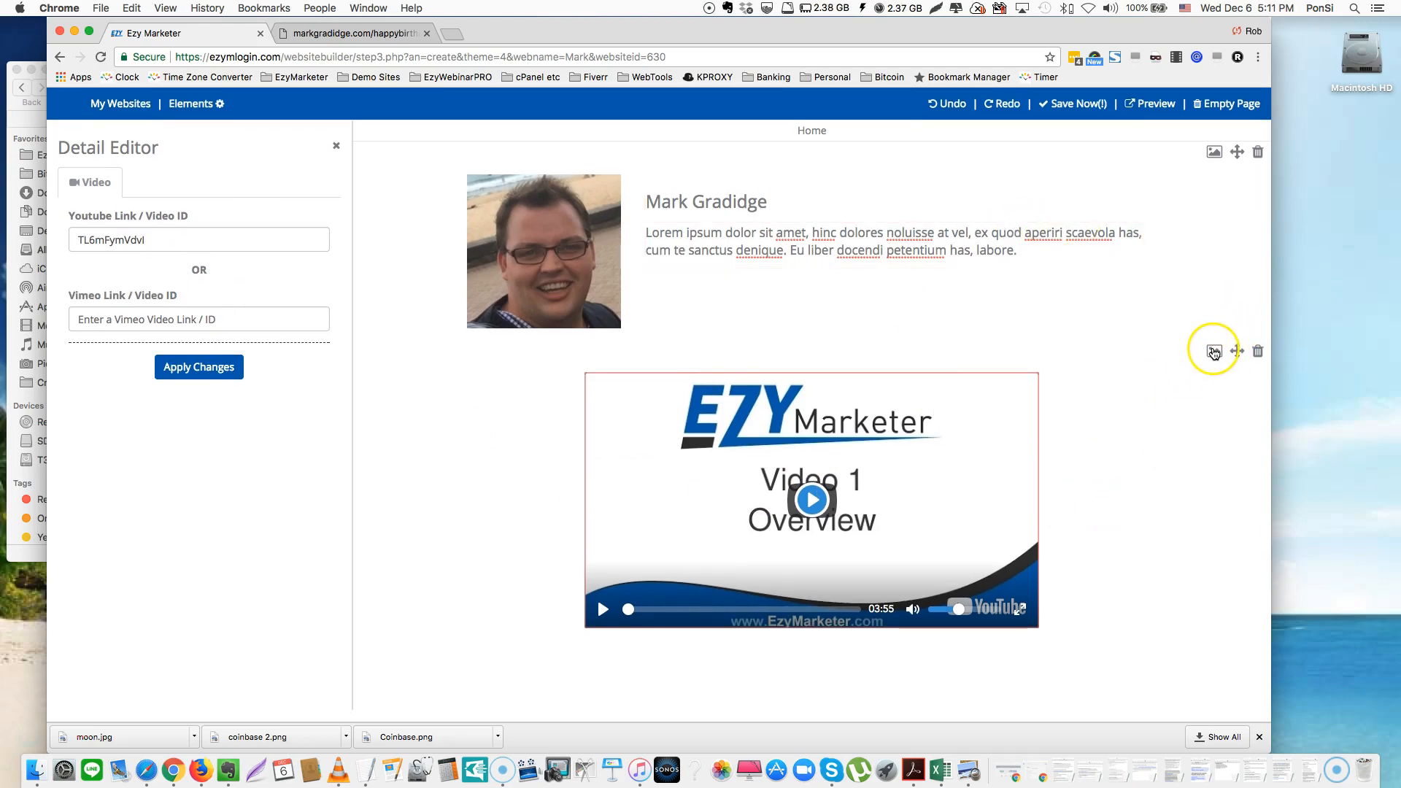
pyautogui.click(1213, 152)
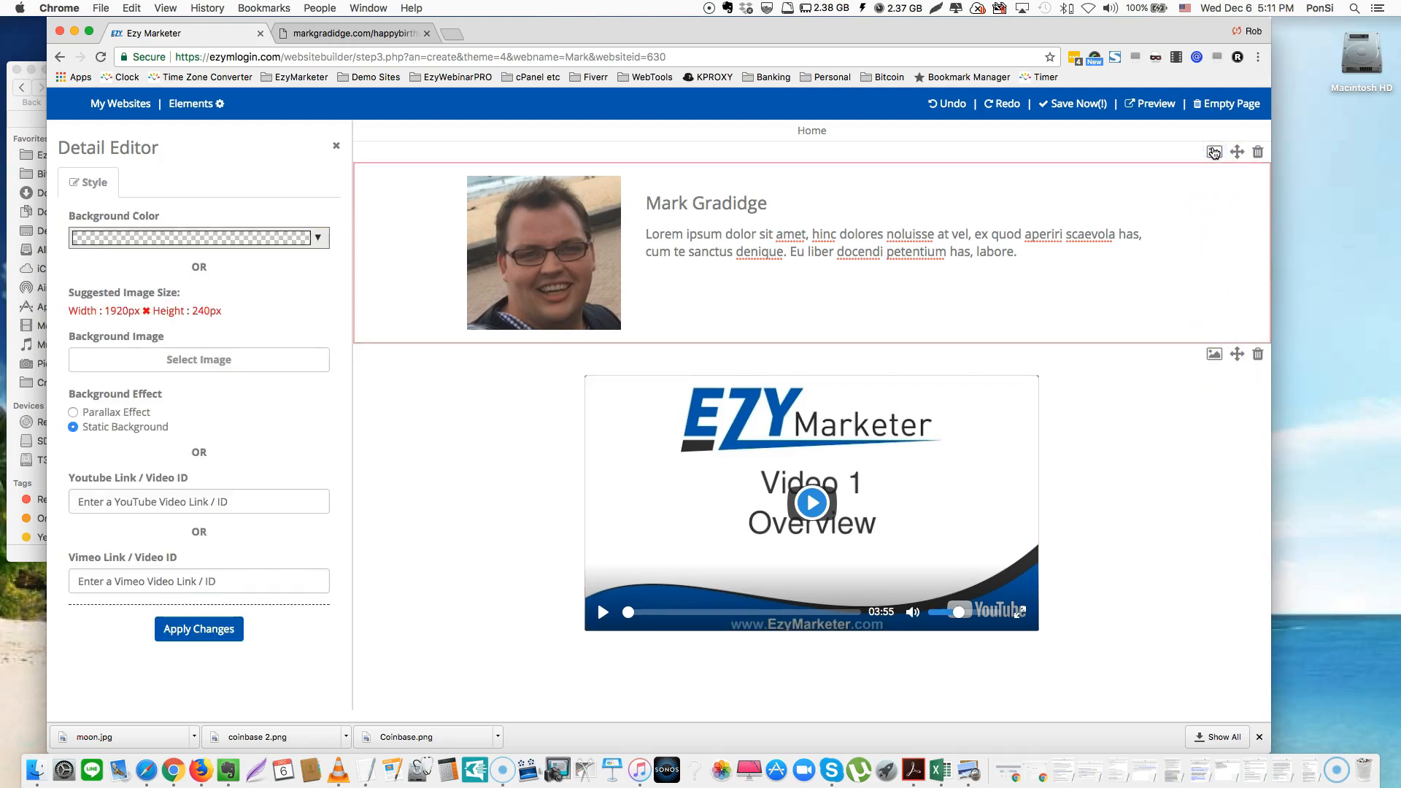
pyautogui.click(298, 241)
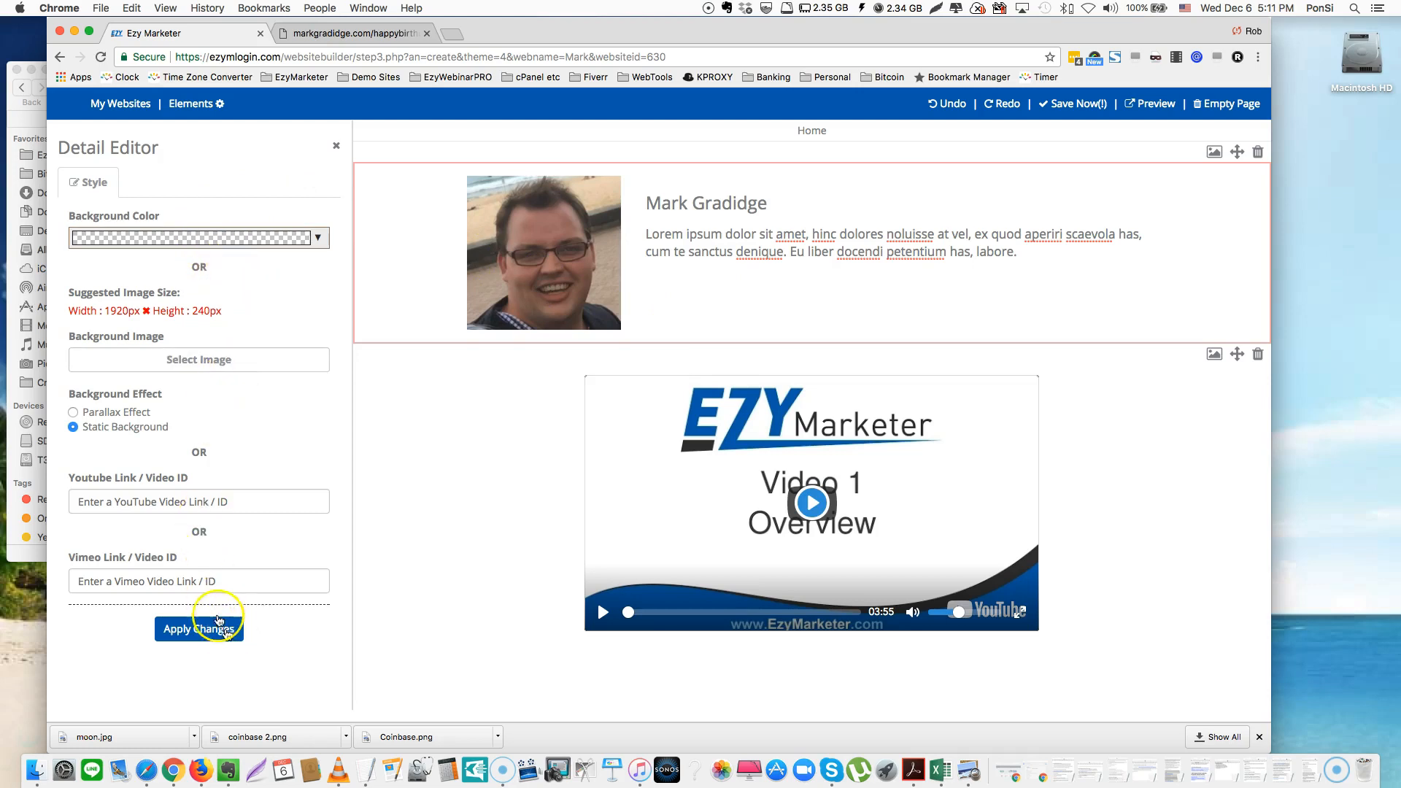
# Paste and then remove a link in the section's background video field, then open a new Chrome tab
pyautogui.click(201, 497)
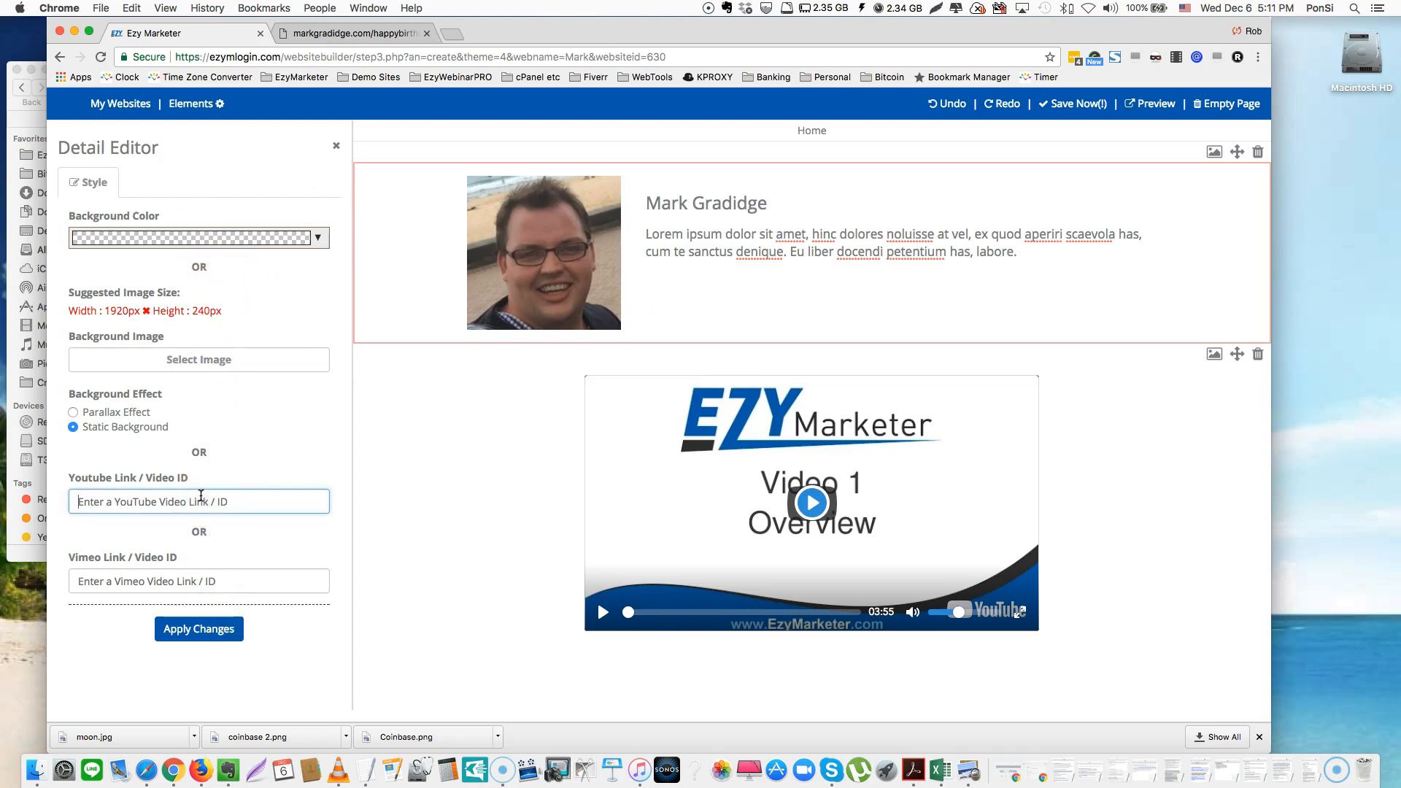
pyautogui.moveTo(279, 502); pyautogui.dragTo(9, 507)
pyautogui.press('BackSpace')
pyautogui.click(450, 34)
# Go to YouTube, open the Bitcoin video and get its short share link
pyautogui.click(462, 35)
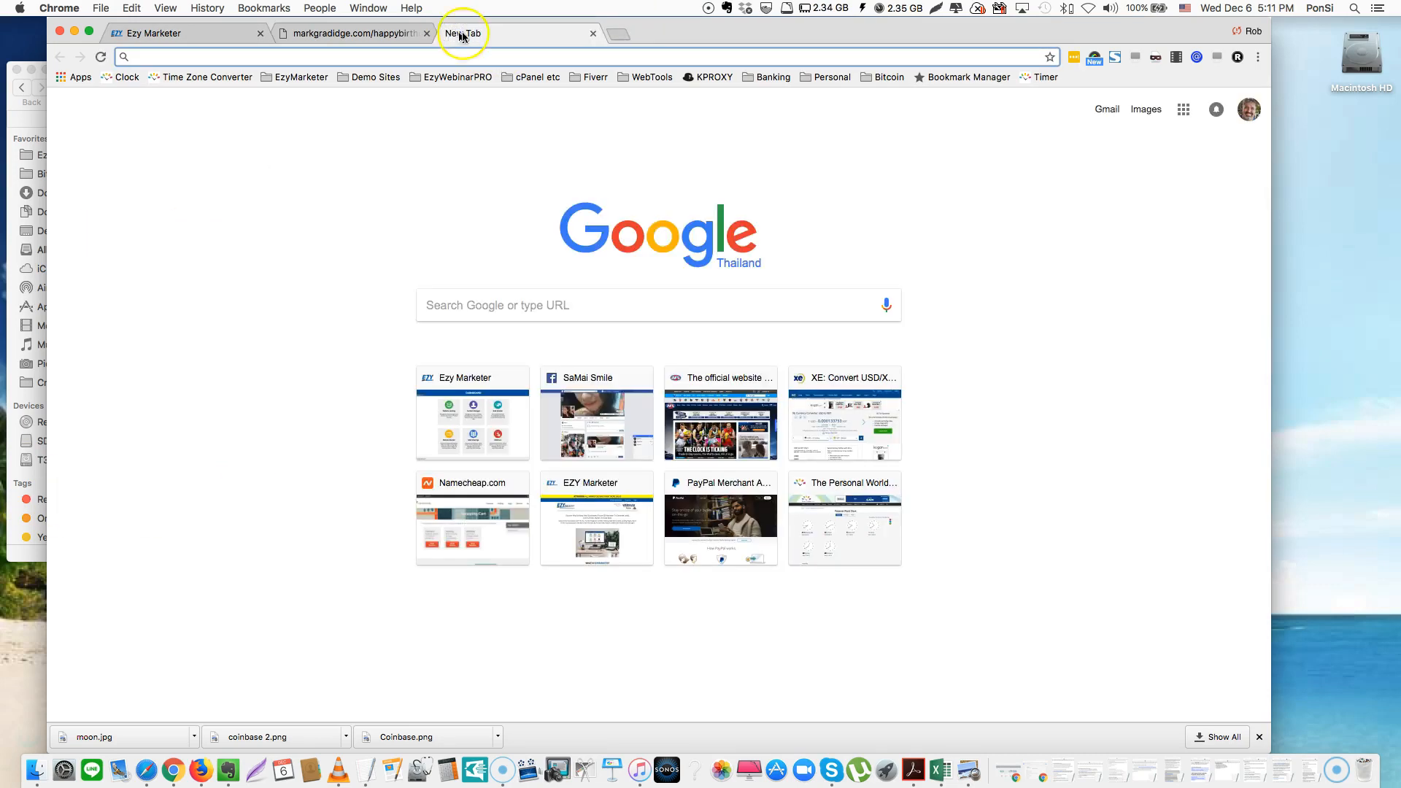
pyautogui.write('youtube.com')
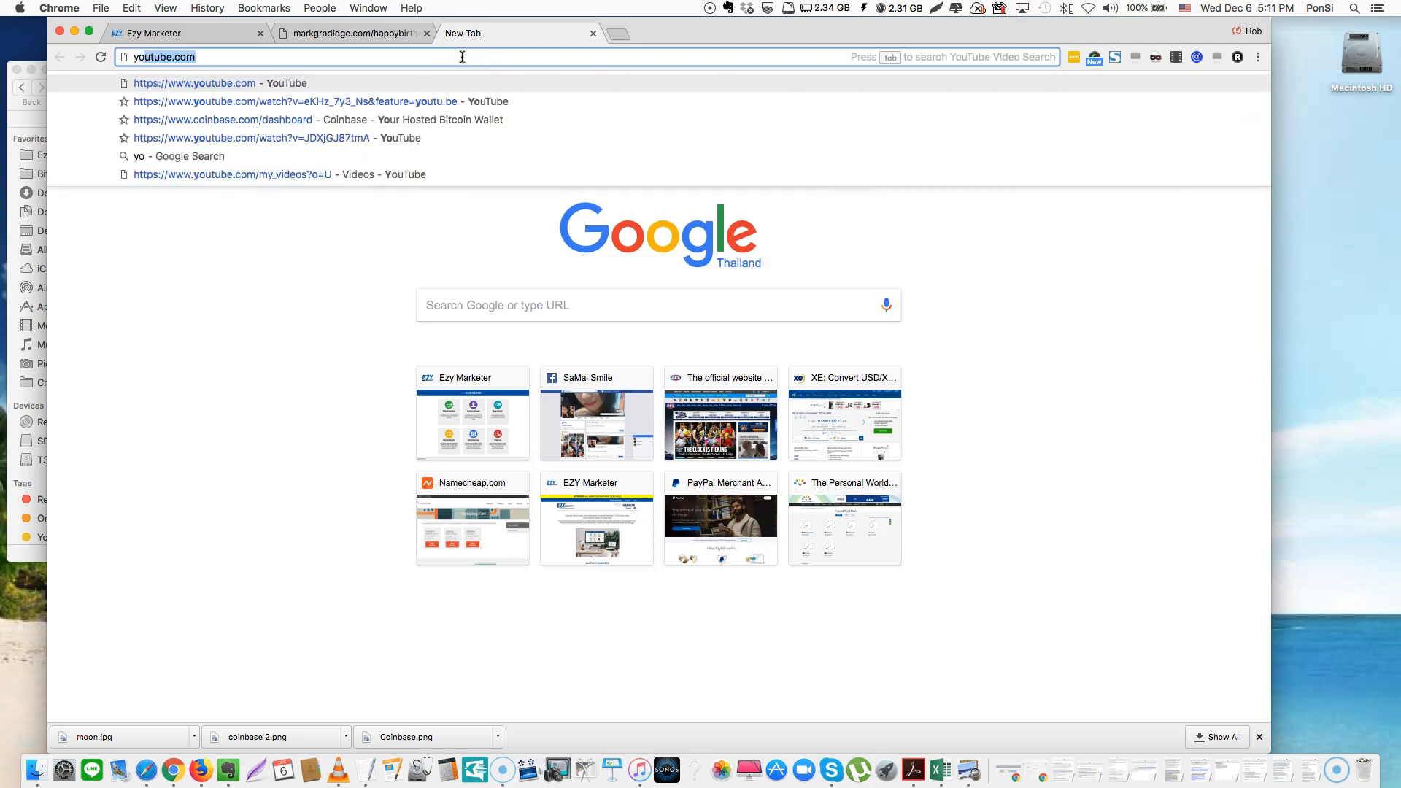
pyautogui.press('Return')
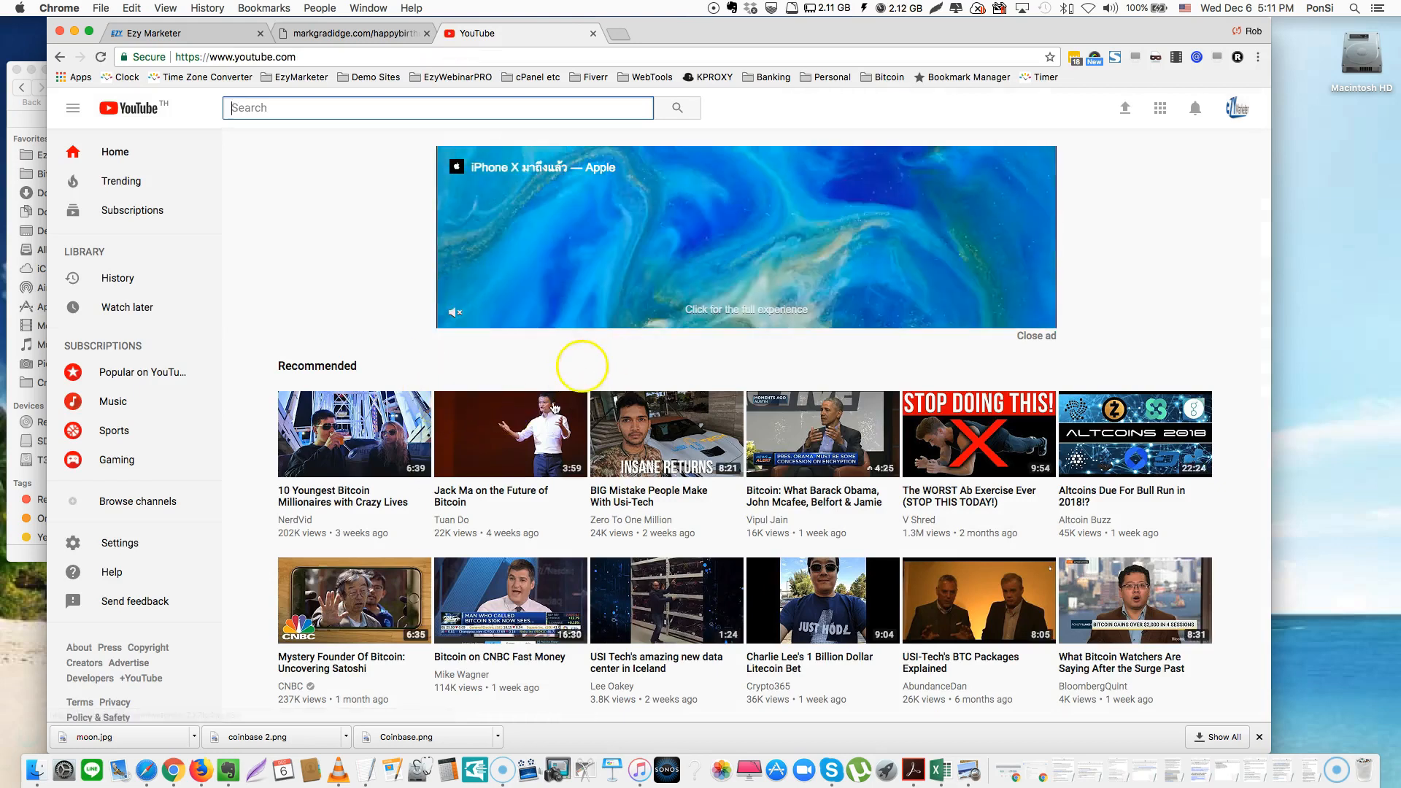
pyautogui.click(805, 442)
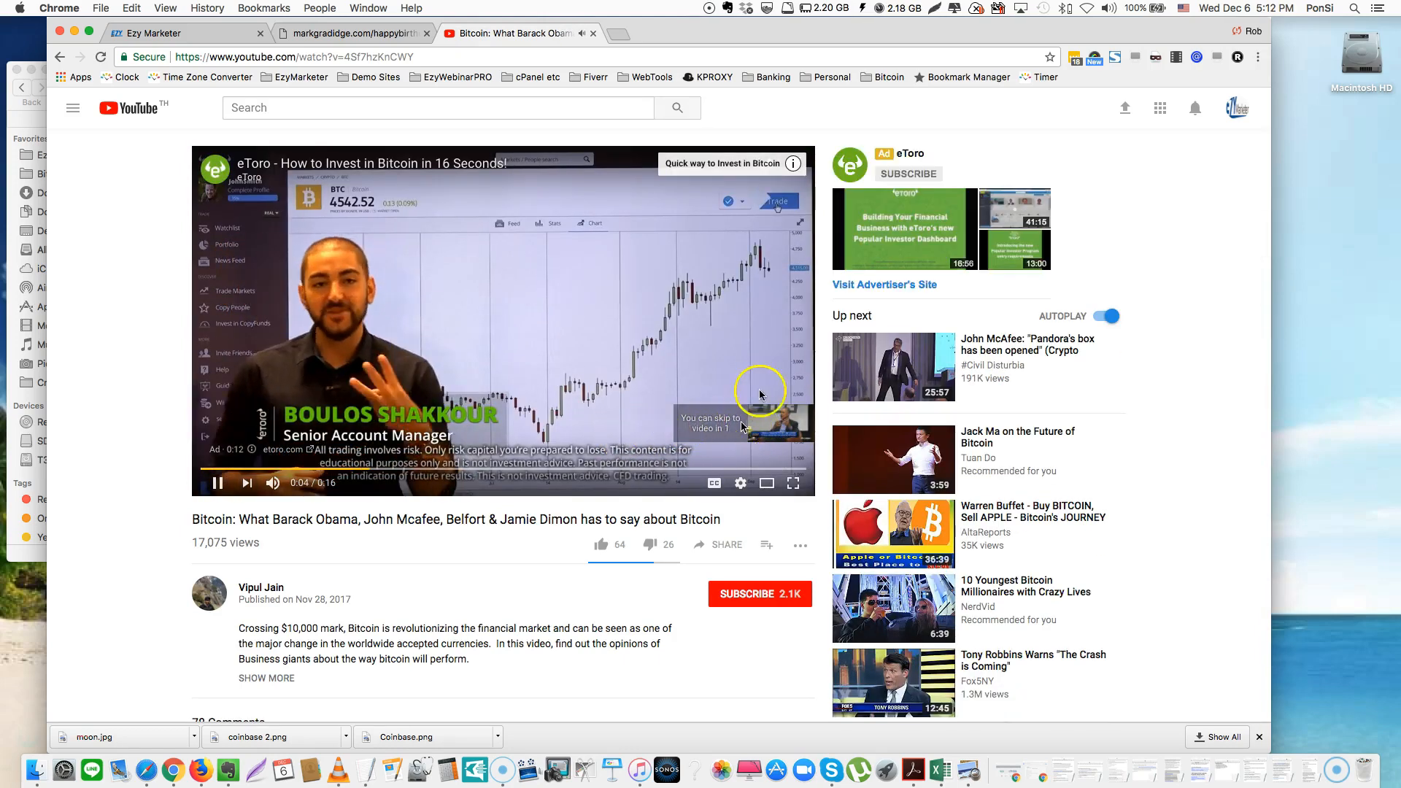
pyautogui.click(764, 430)
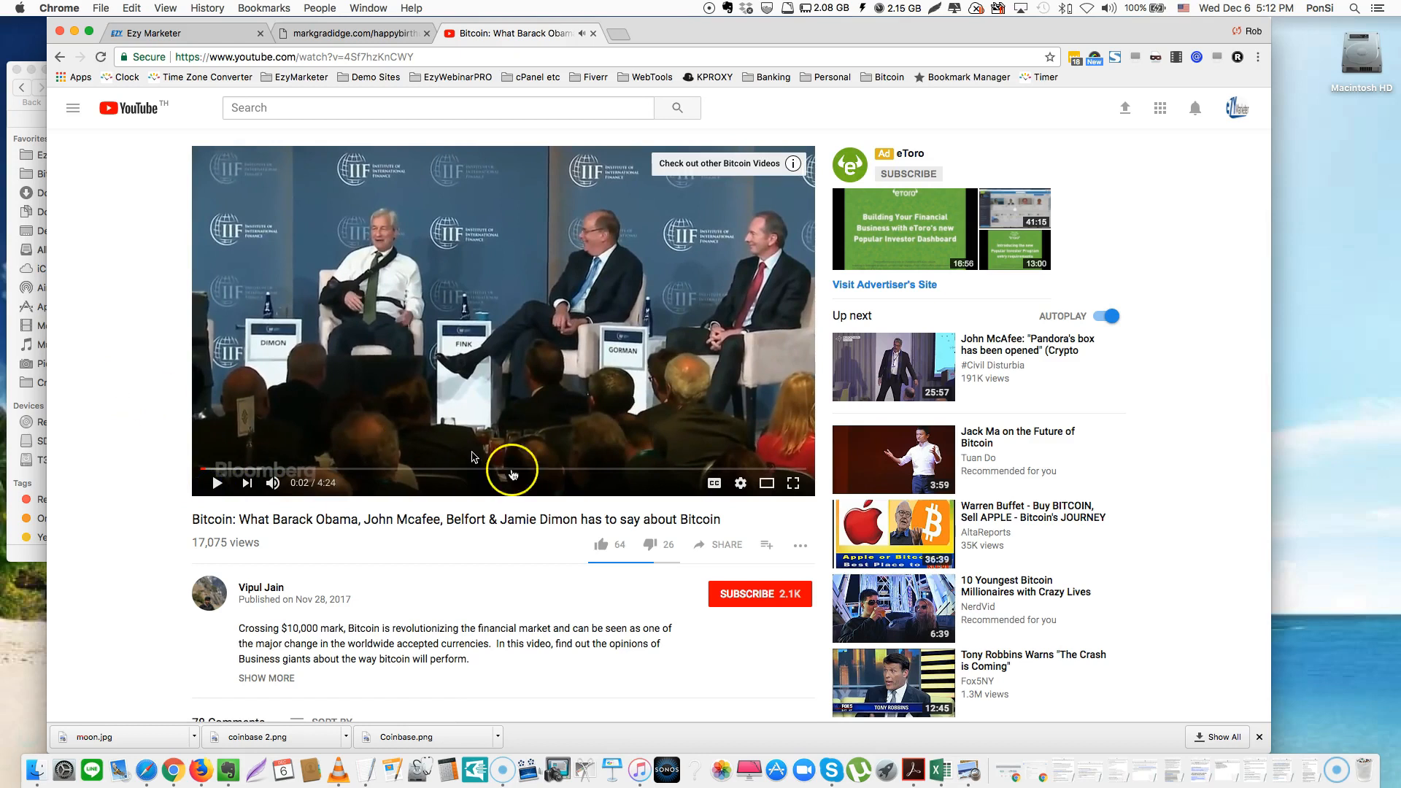
pyautogui.click(738, 550)
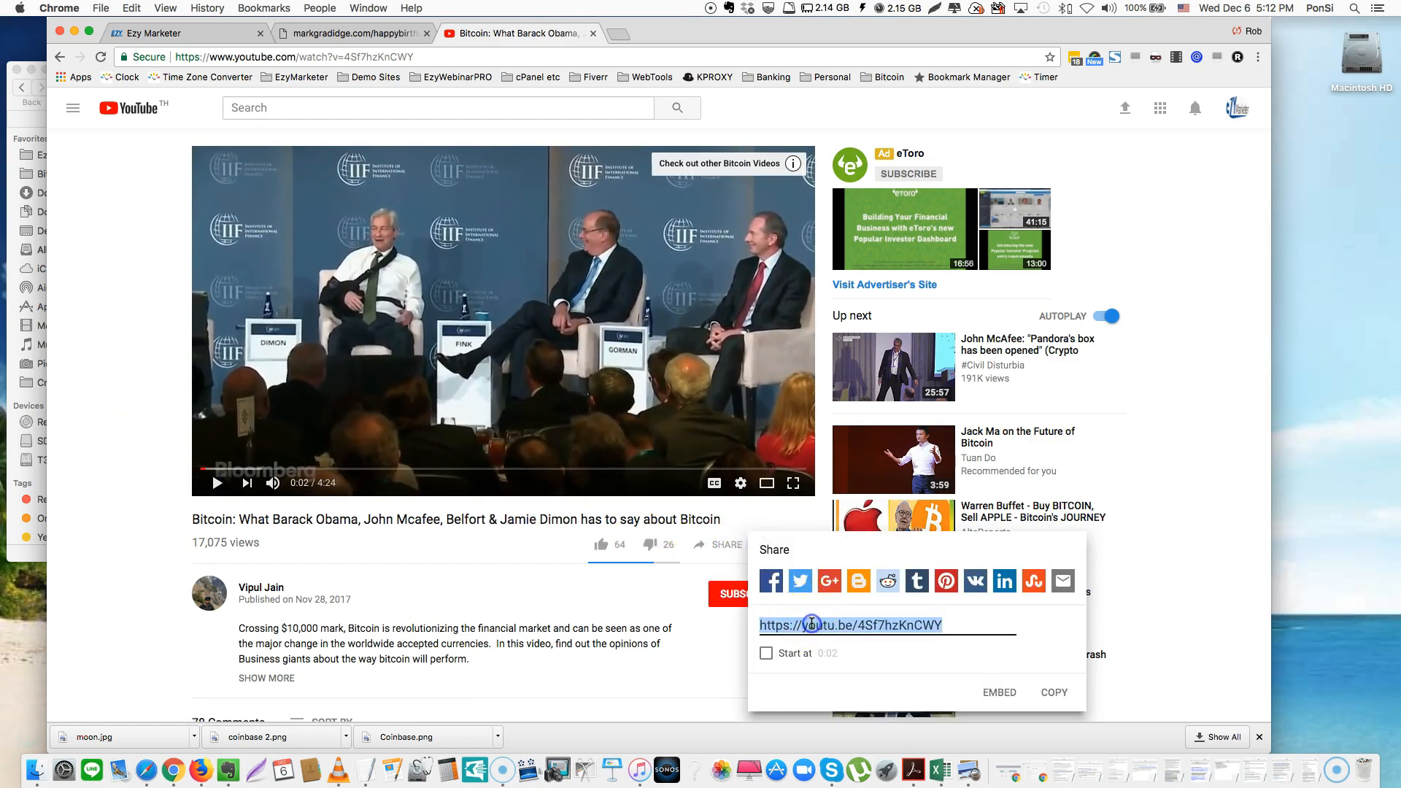
# Close the birthday site tab and return to the Ezy Marketer builder
pyautogui.click(311, 32)
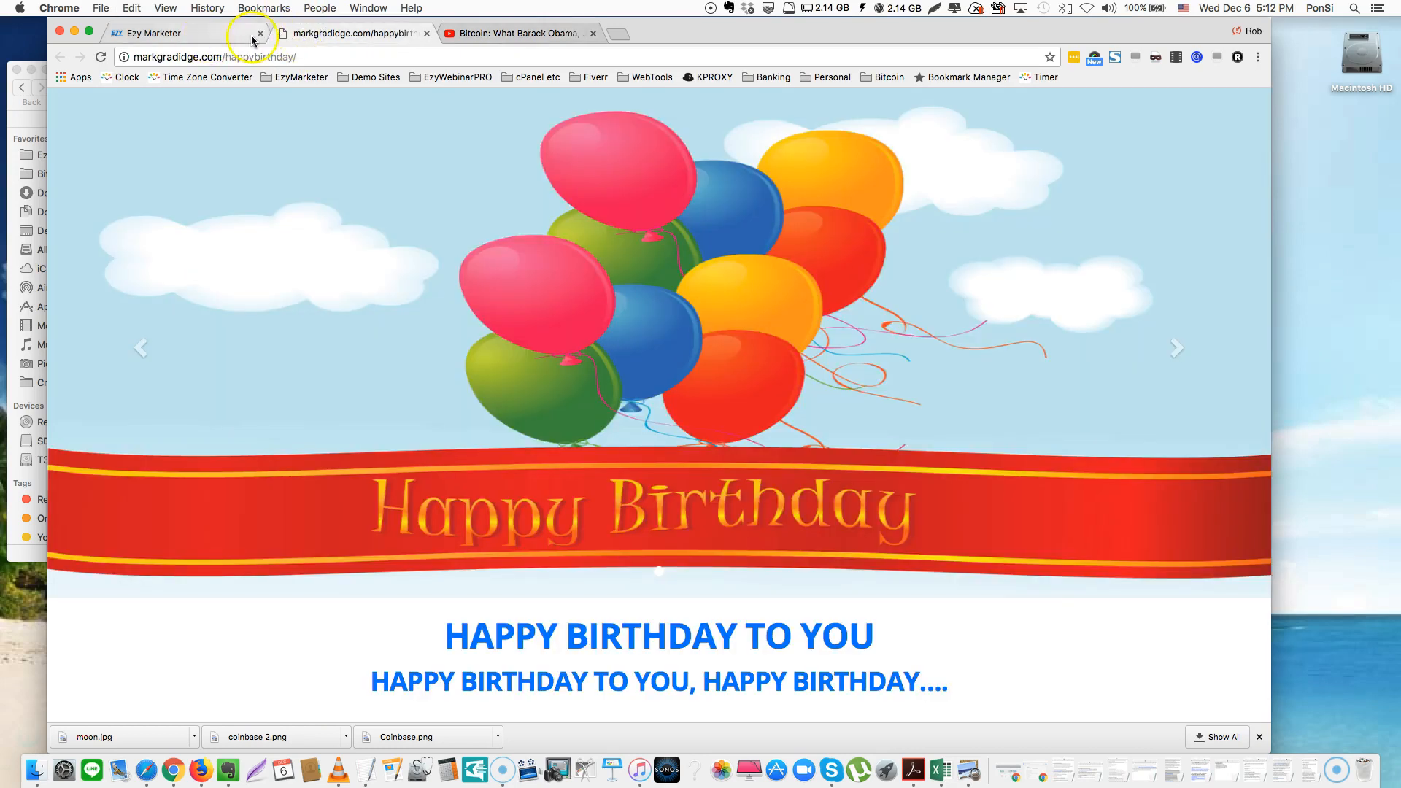
pyautogui.click(426, 34)
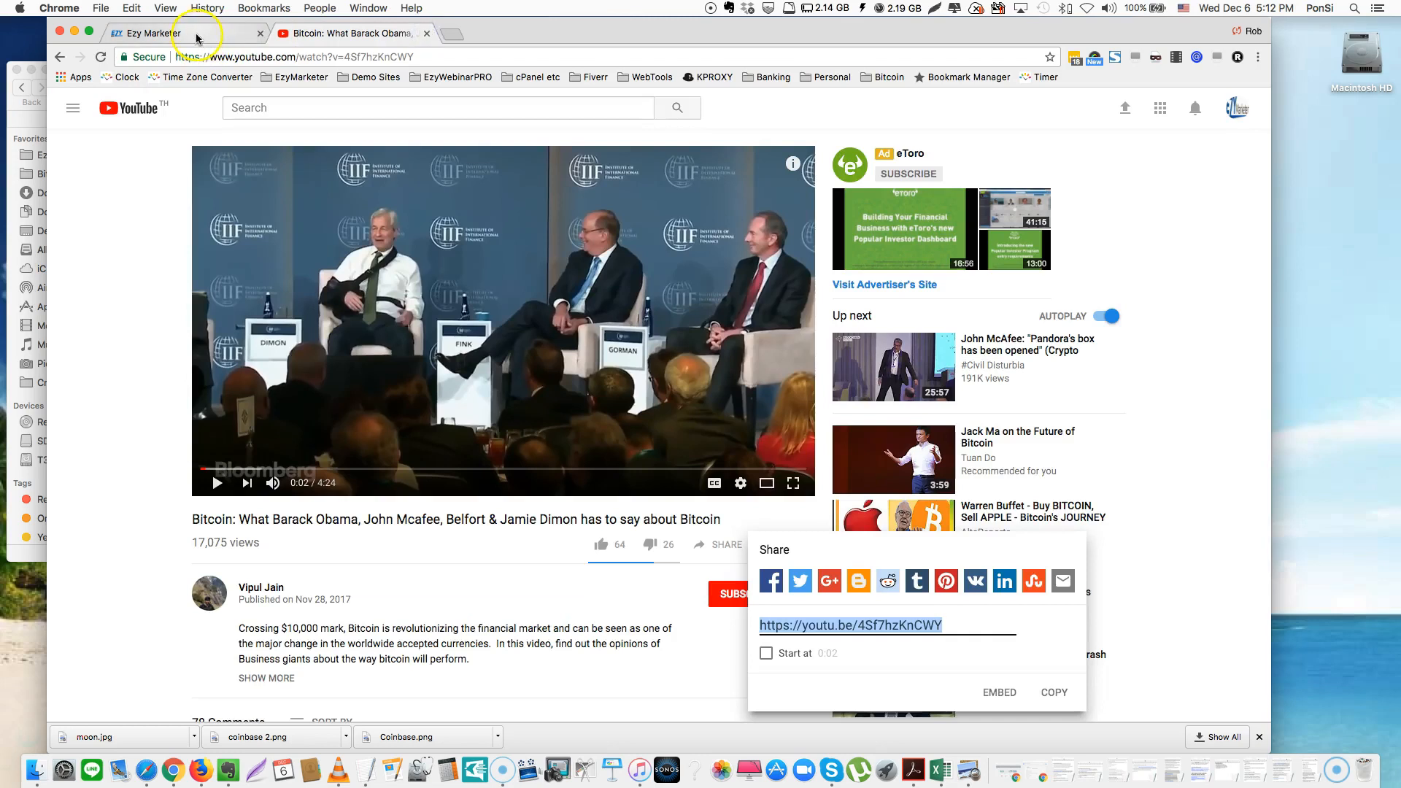
pyautogui.click(197, 35)
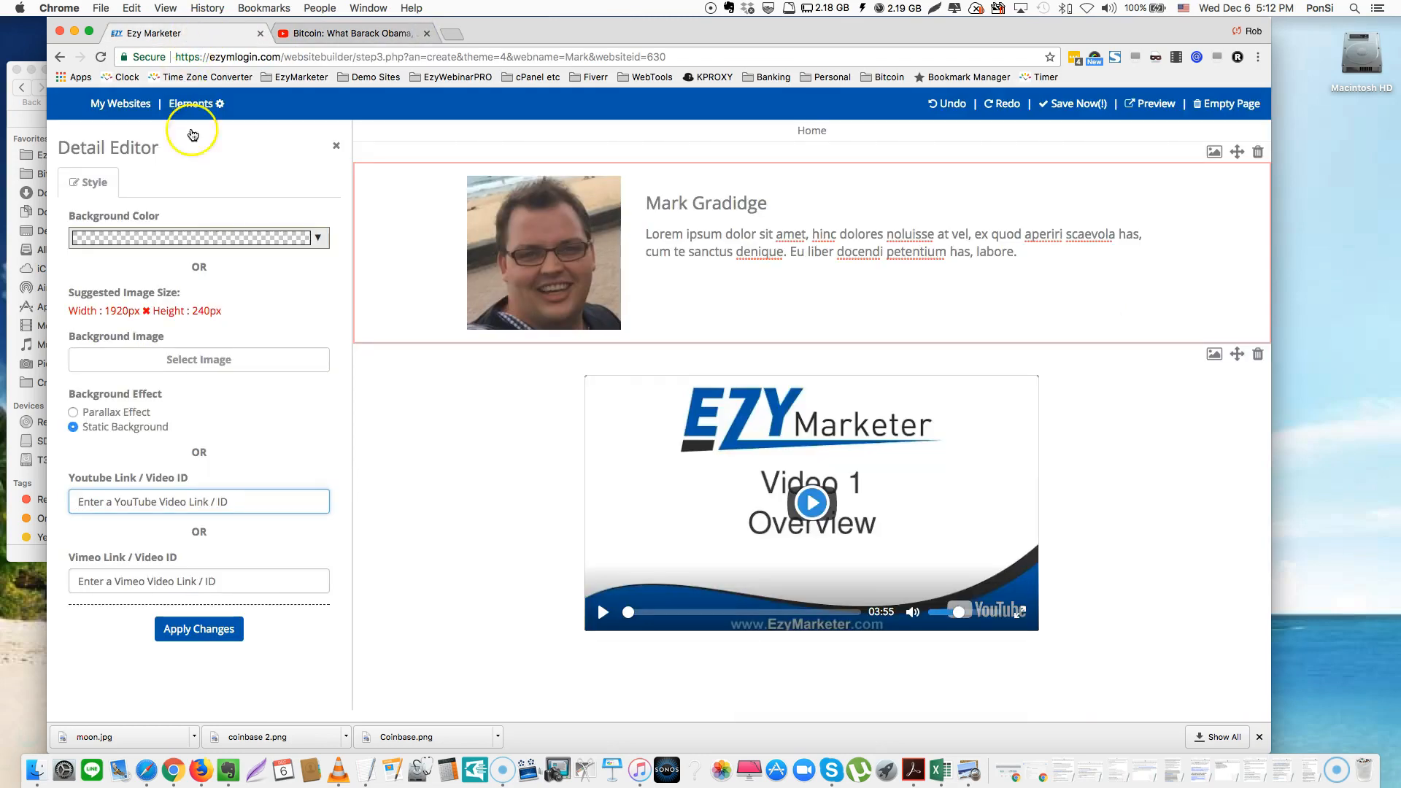
# Apply the Bitcoin video's short link as the profile section's YouTube background, then undo it
pyautogui.click(828, 309)
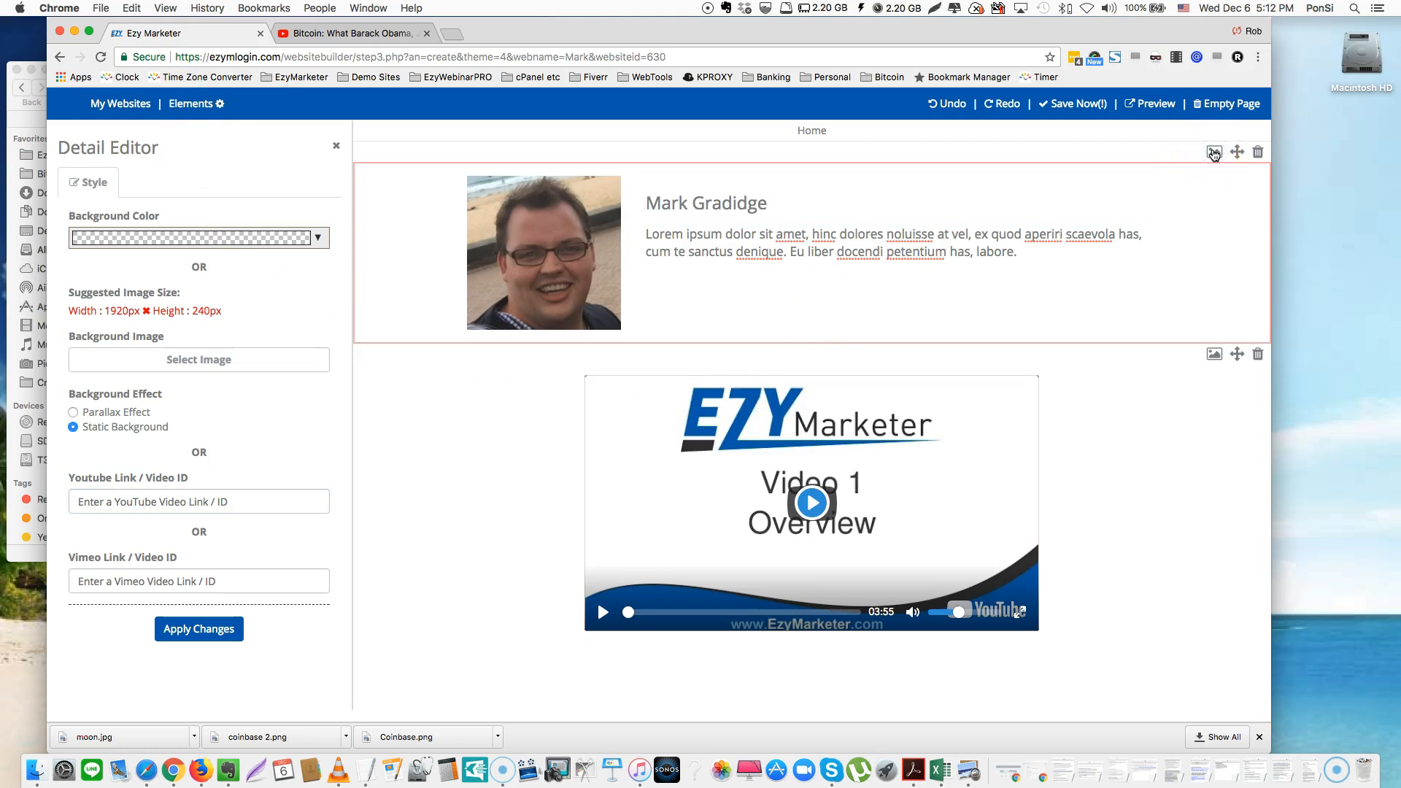
pyautogui.click(159, 499)
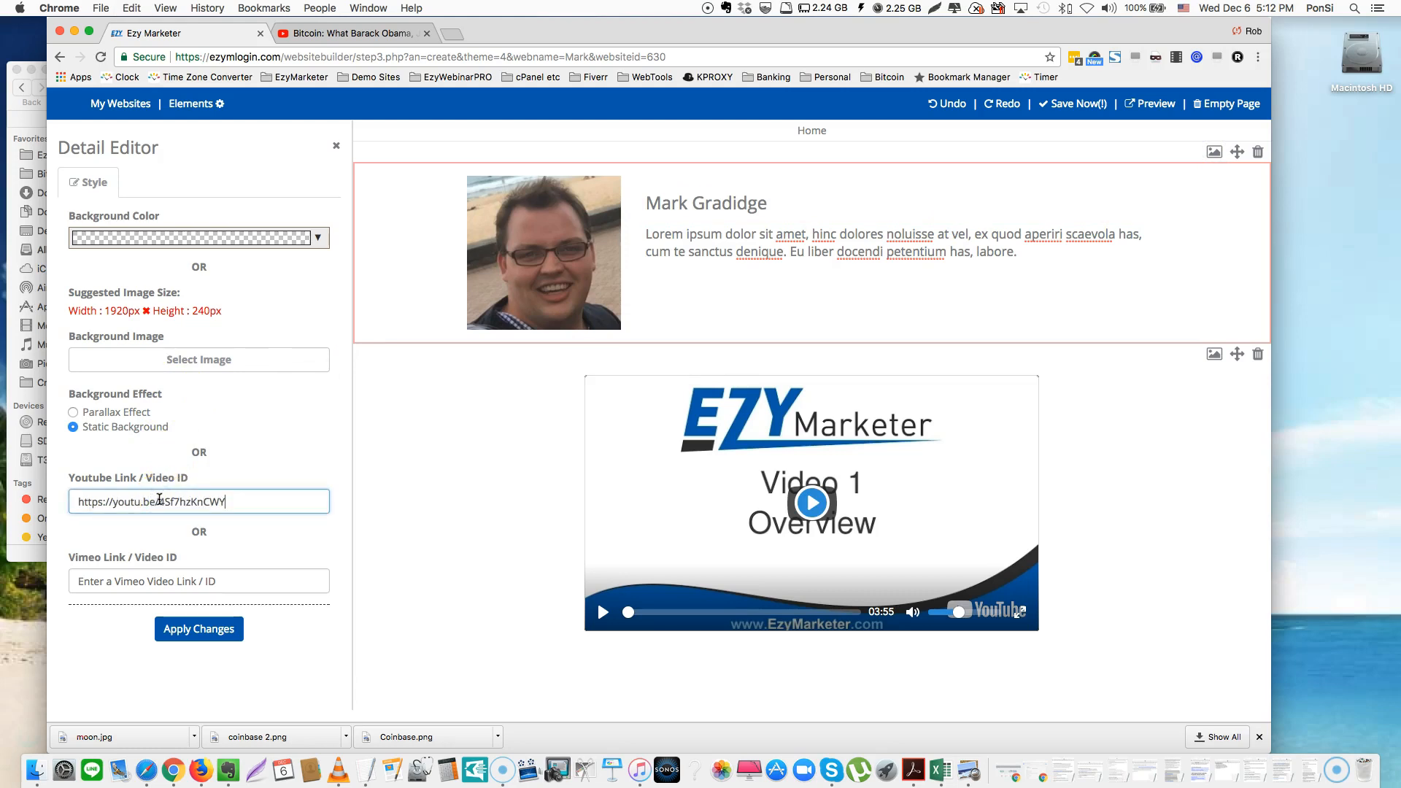
pyautogui.click(182, 626)
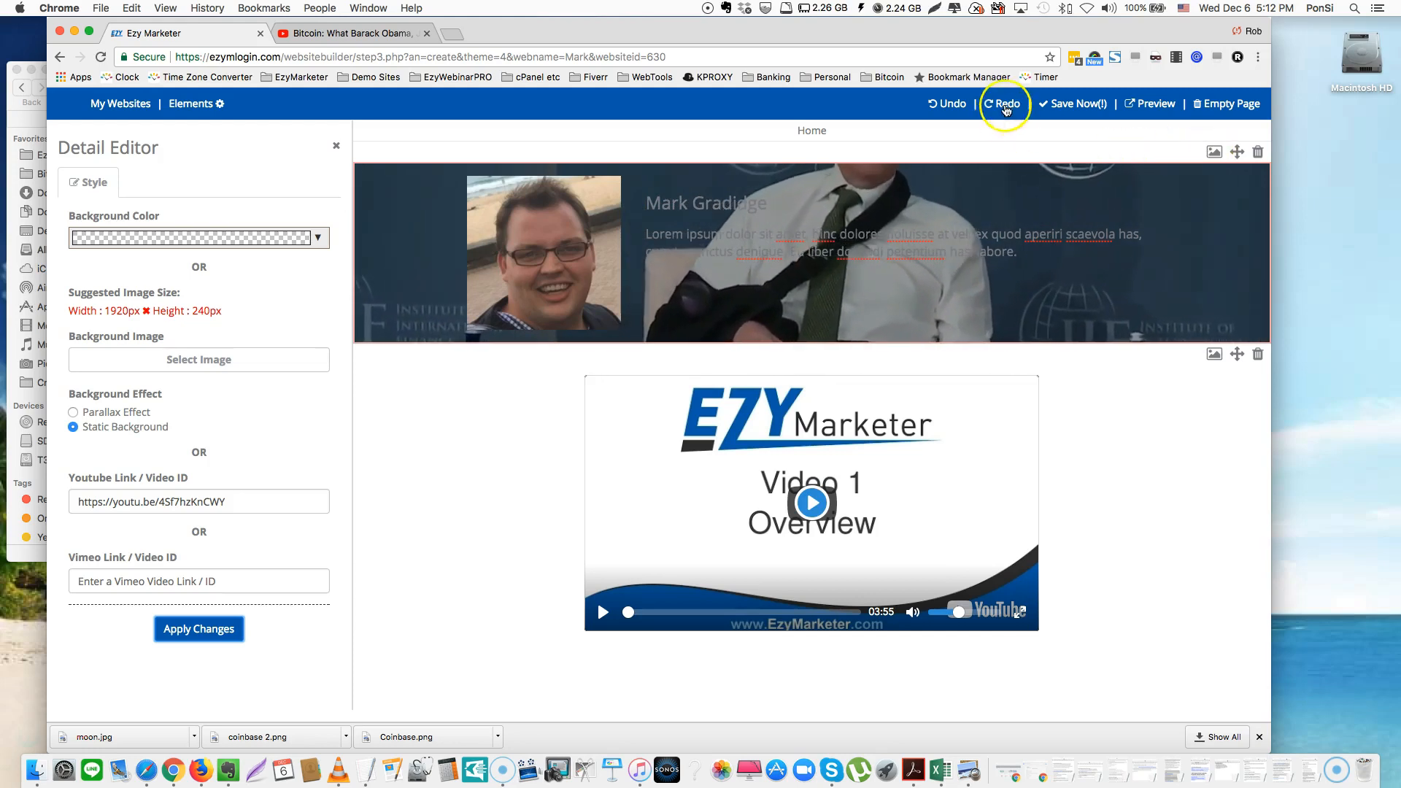
pyautogui.click(947, 104)
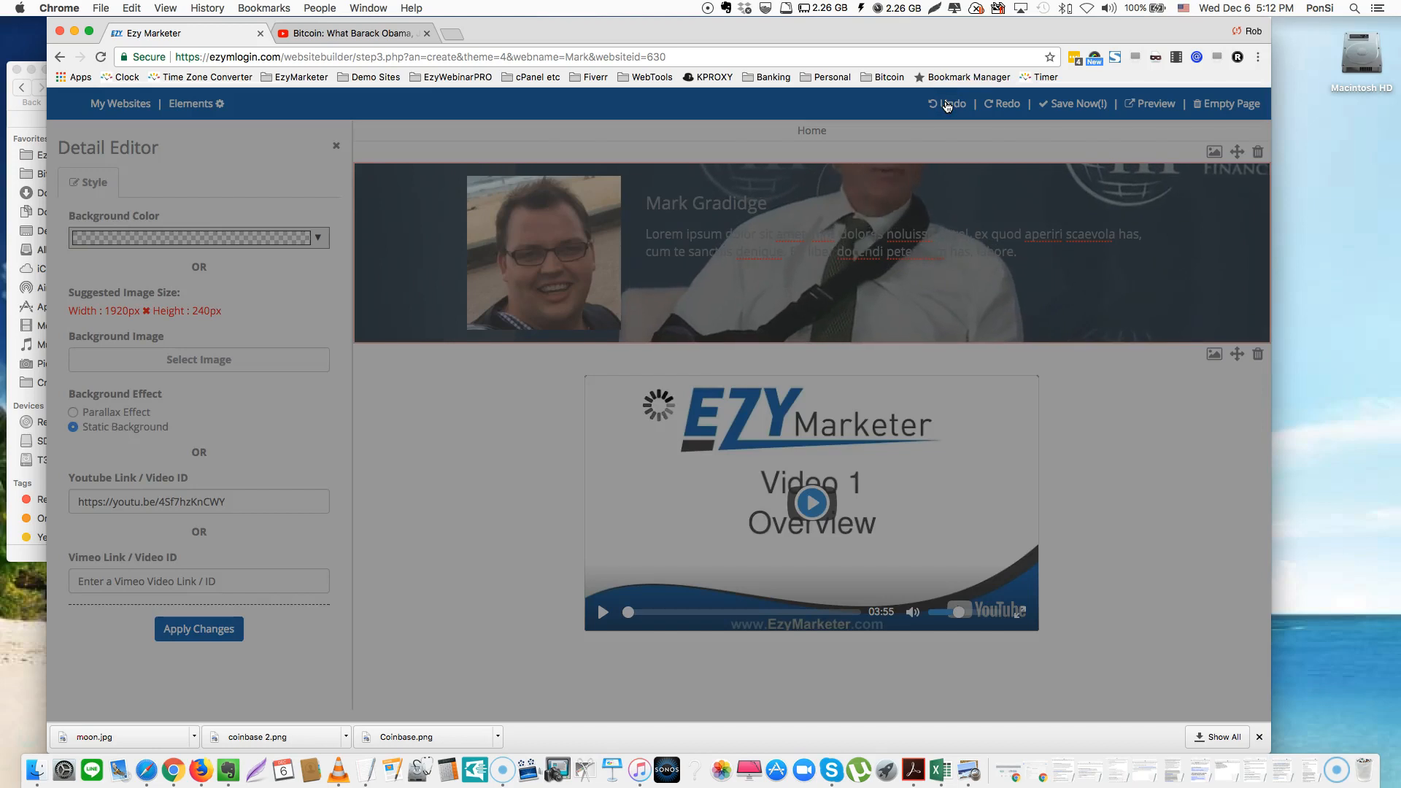
# Open ezynetworker.com/bitcoinwebinar/ in a new tab and scroll to view its opt-in form
pyautogui.click(452, 35)
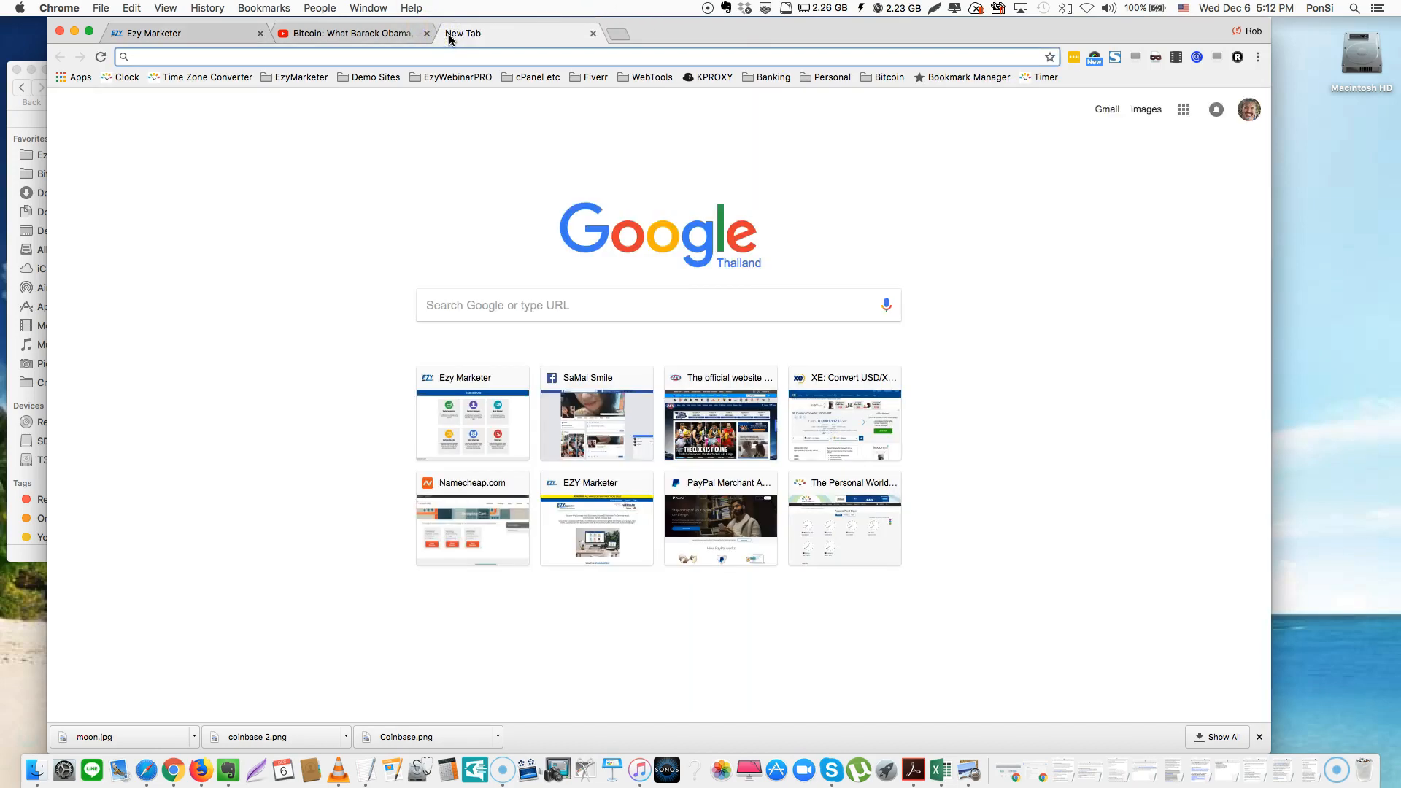
pyautogui.write('ezyn')
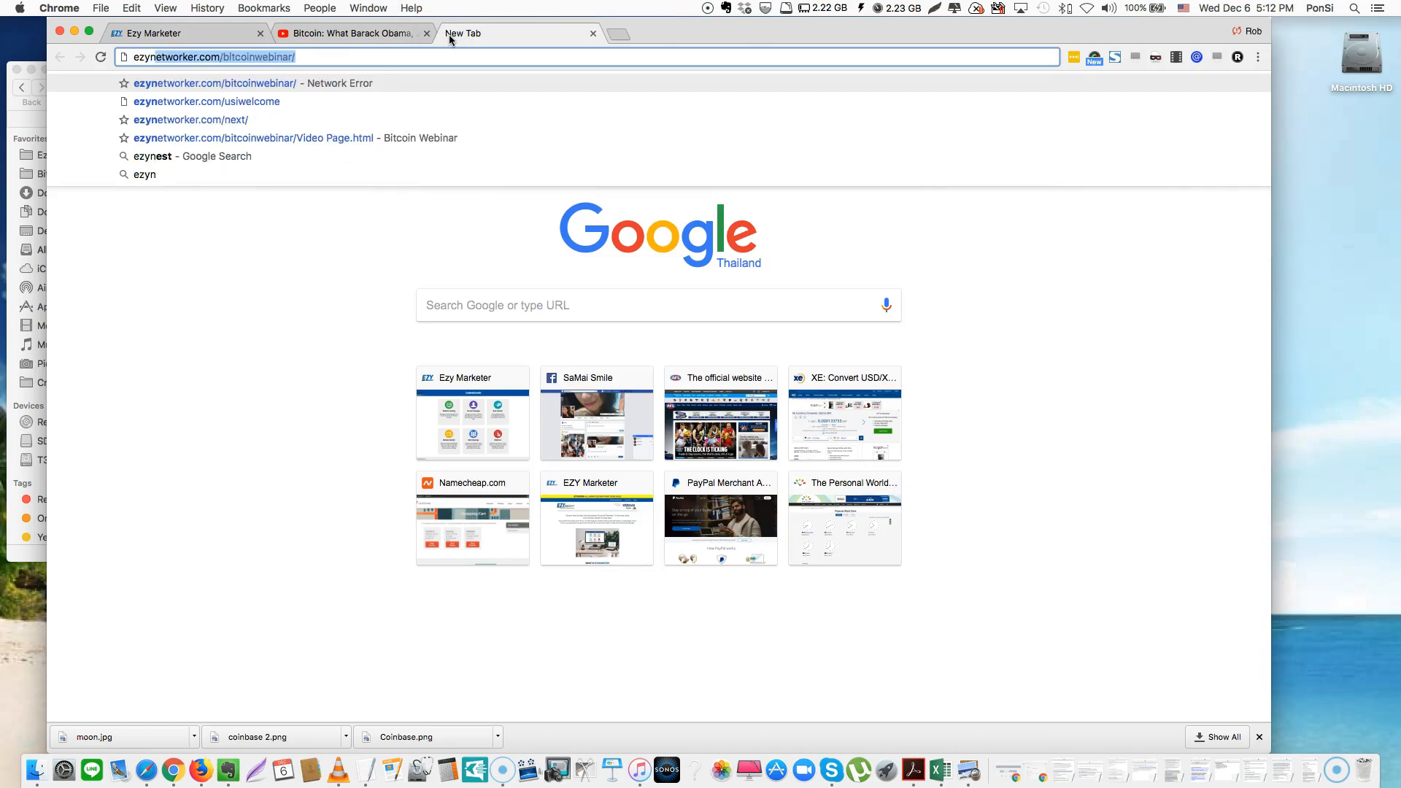
pyautogui.press('Return')
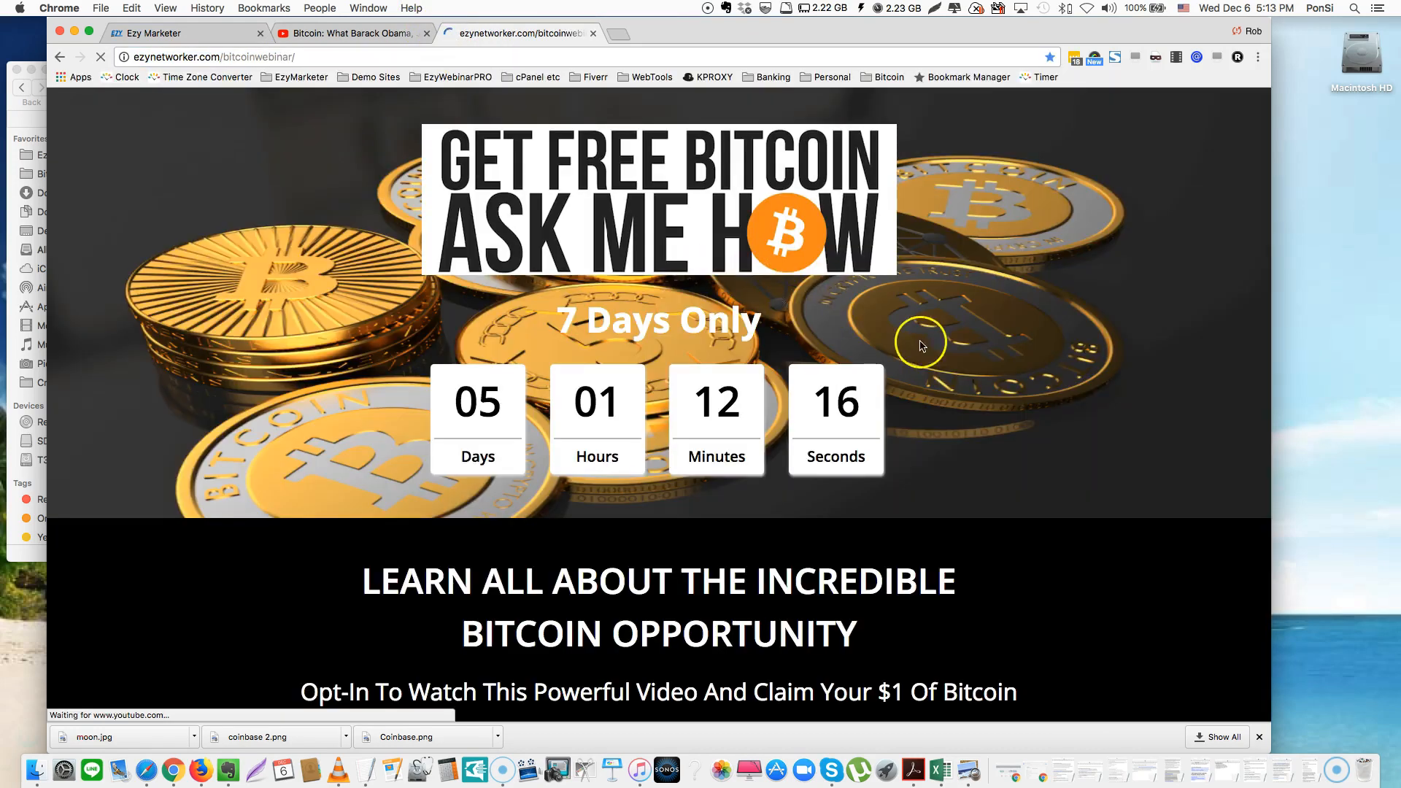
pyautogui.scroll(-10, 921, 344)
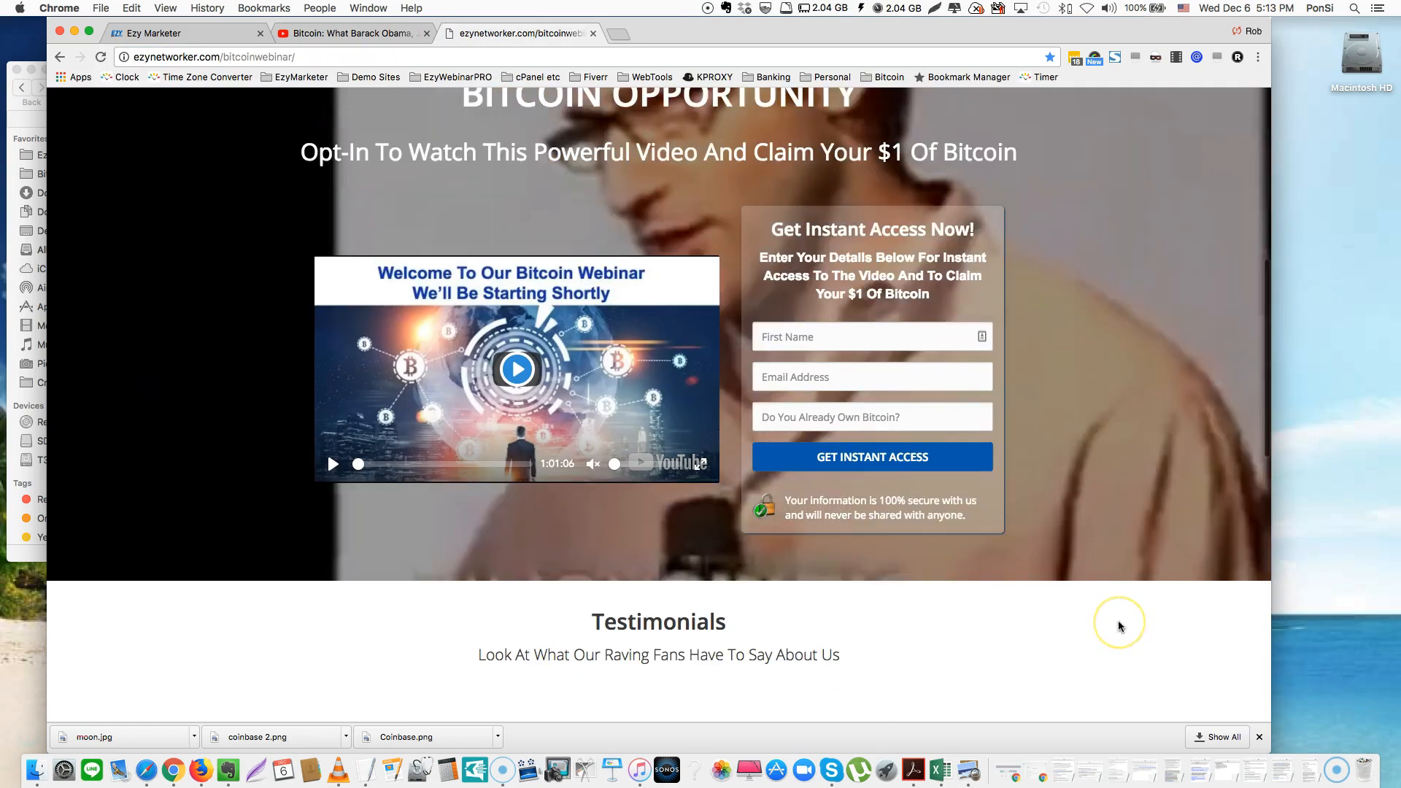
pyautogui.scroll(1, 1121, 626)
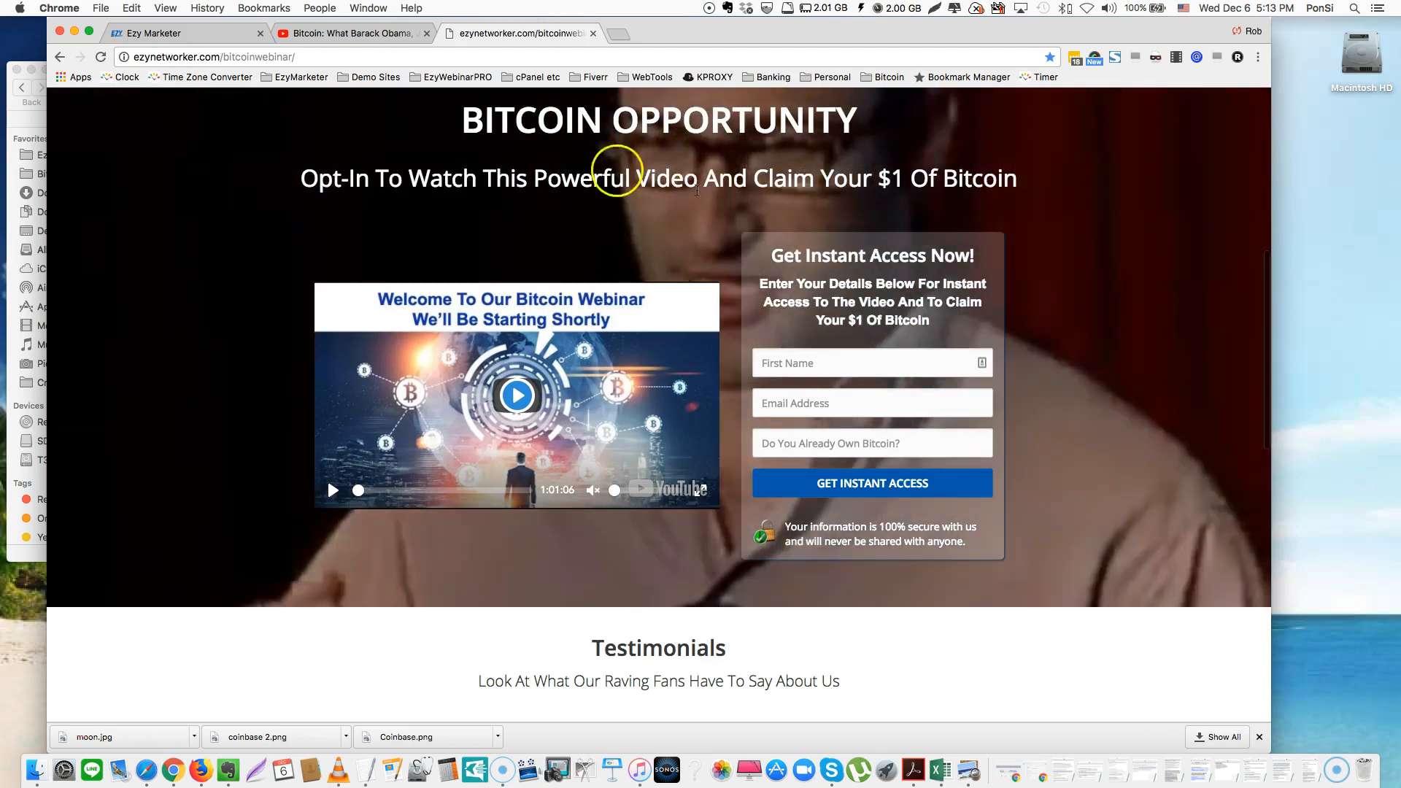
# Return to the page builder, open the content block library and drag the Contact Us block below the video
pyautogui.click(155, 33)
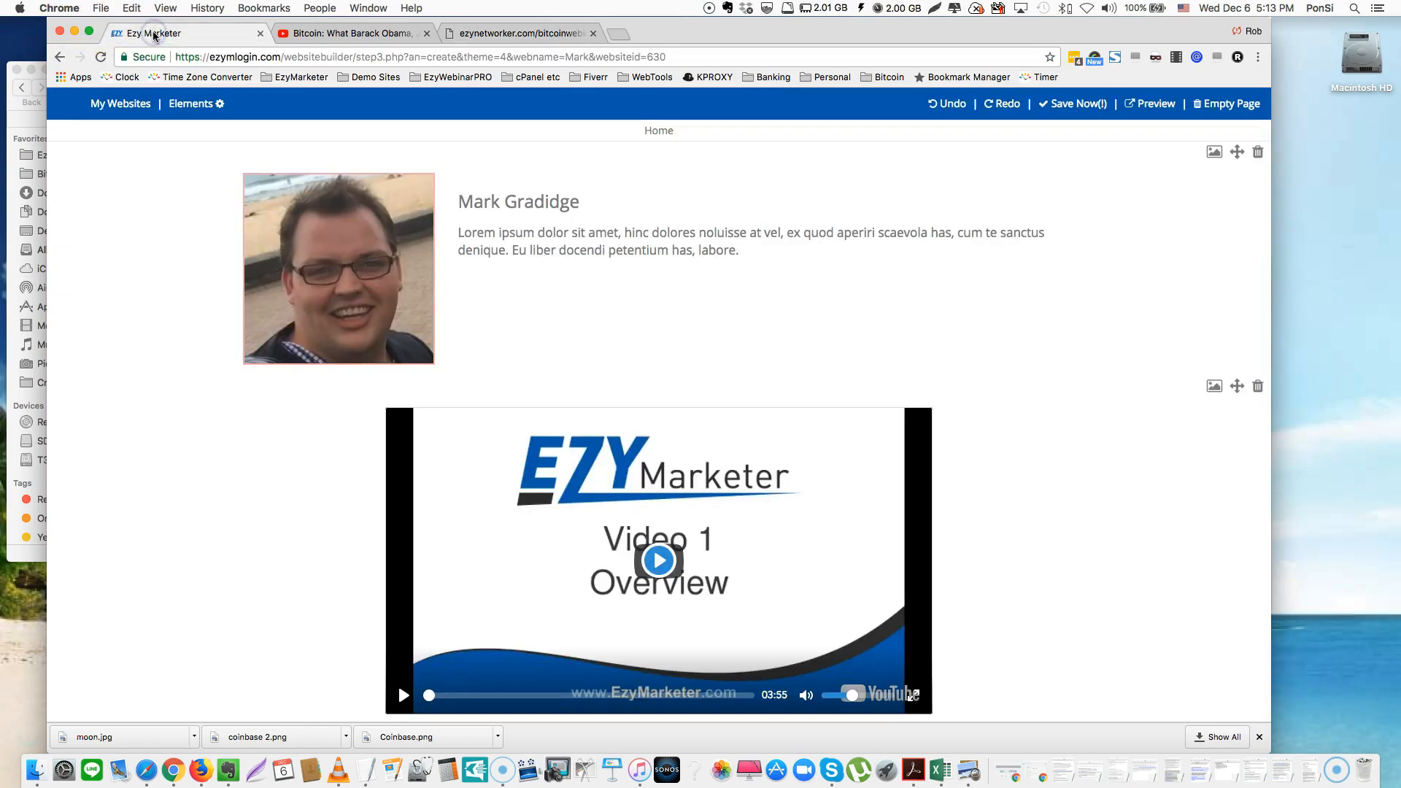
pyautogui.scroll(-1, 912, 620)
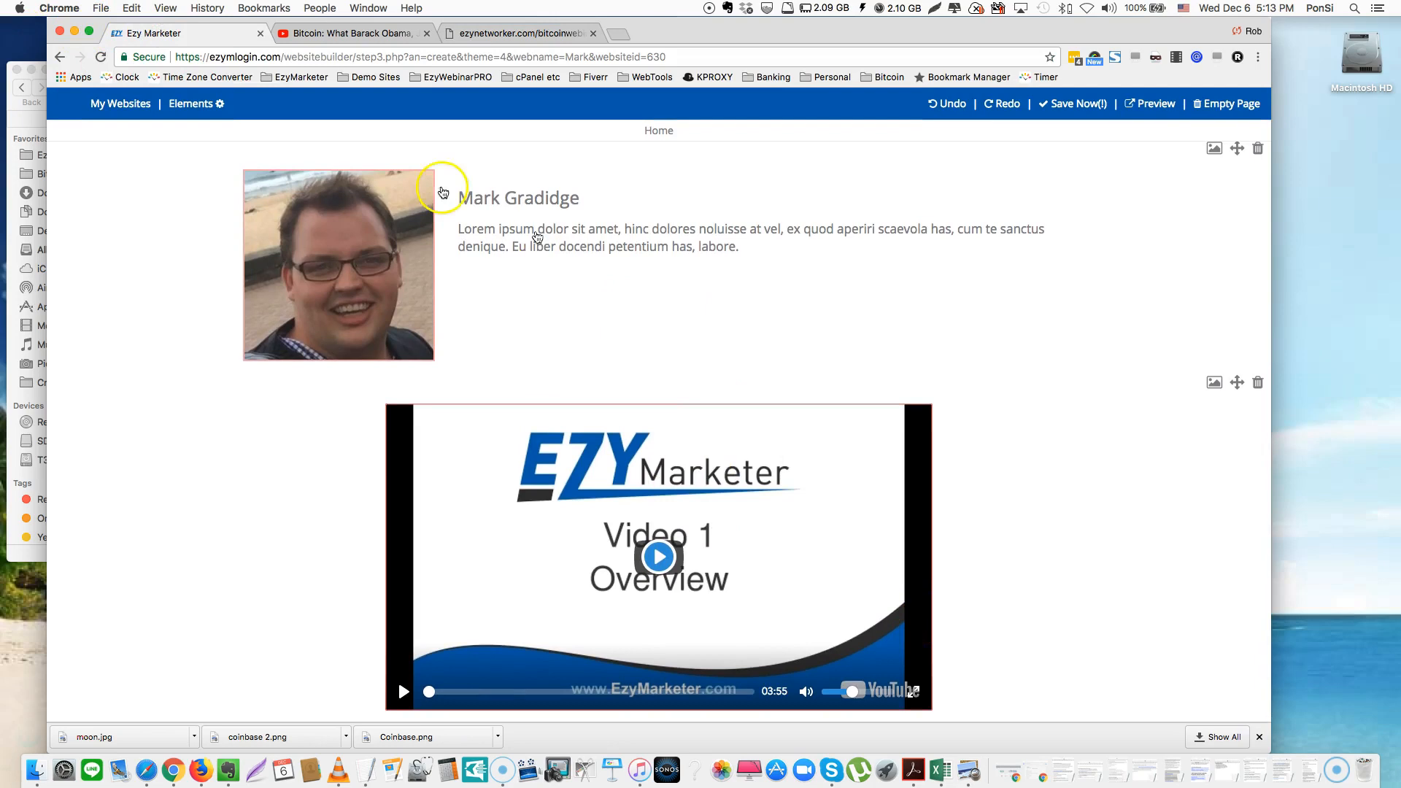
pyautogui.click(196, 104)
pyautogui.scroll(-10, 194, 375)
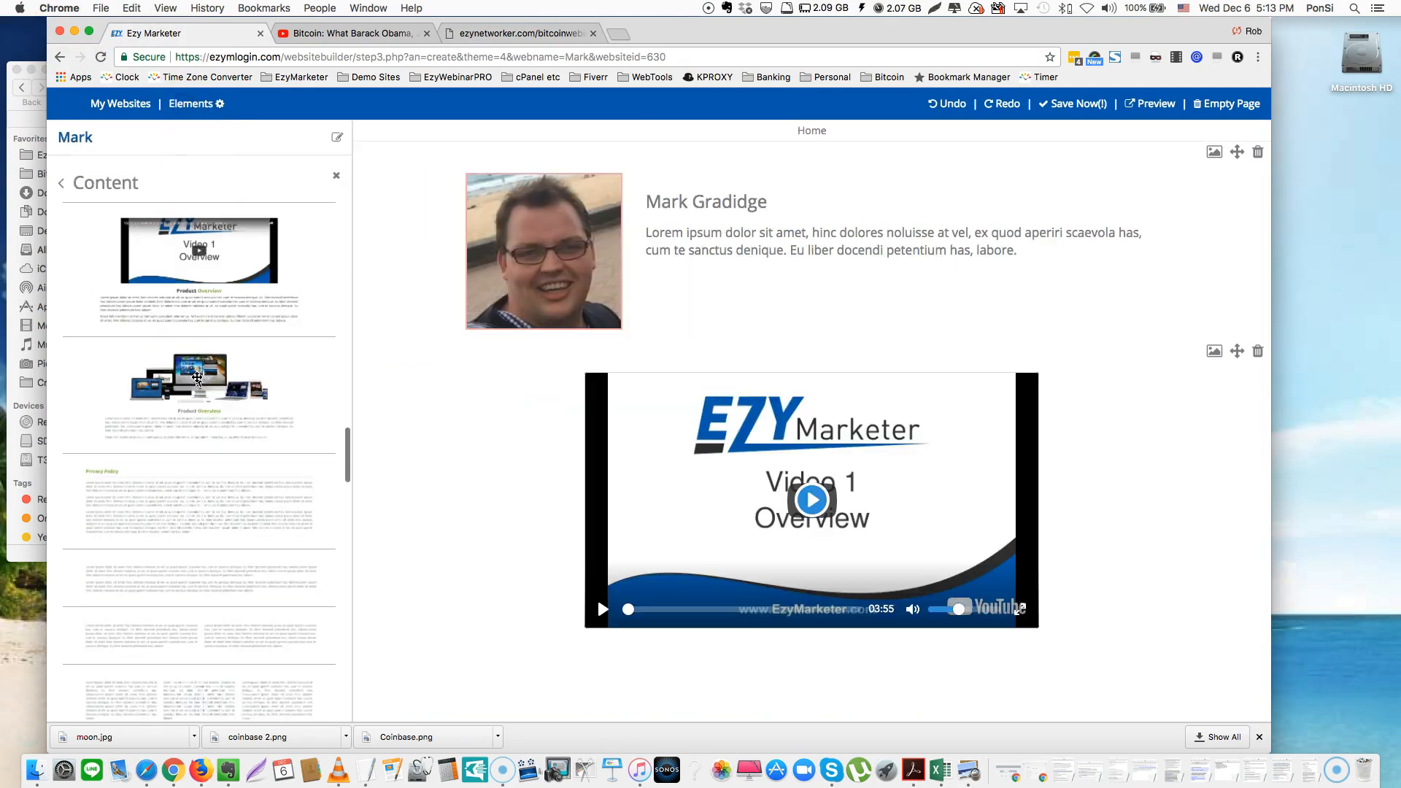
pyautogui.scroll(-10, 197, 377)
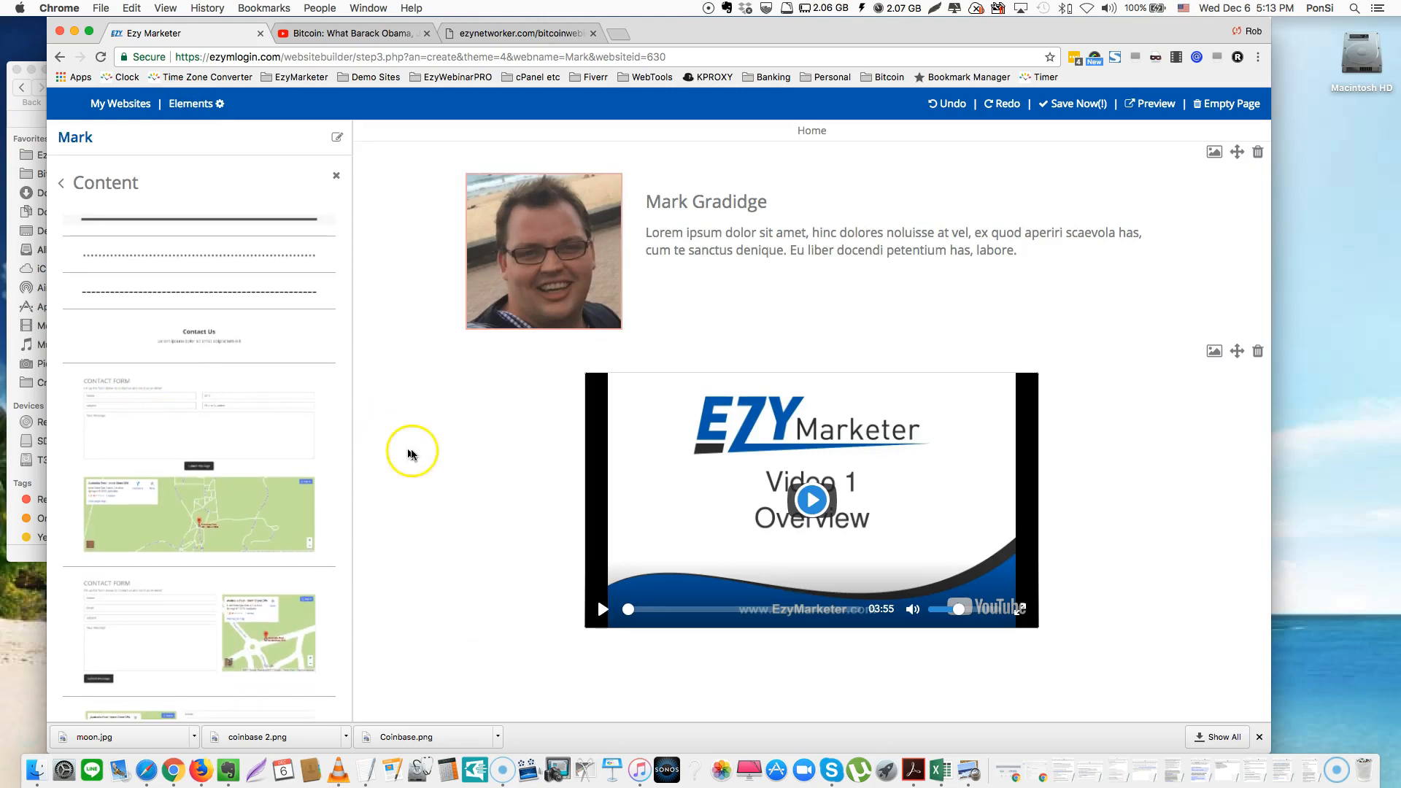
pyautogui.moveTo(216, 345); pyautogui.dragTo(742, 688)
# Retitle the new block's heading from 'Contact Us' to 'Contact Me'
pyautogui.scroll(-2, 742, 687)
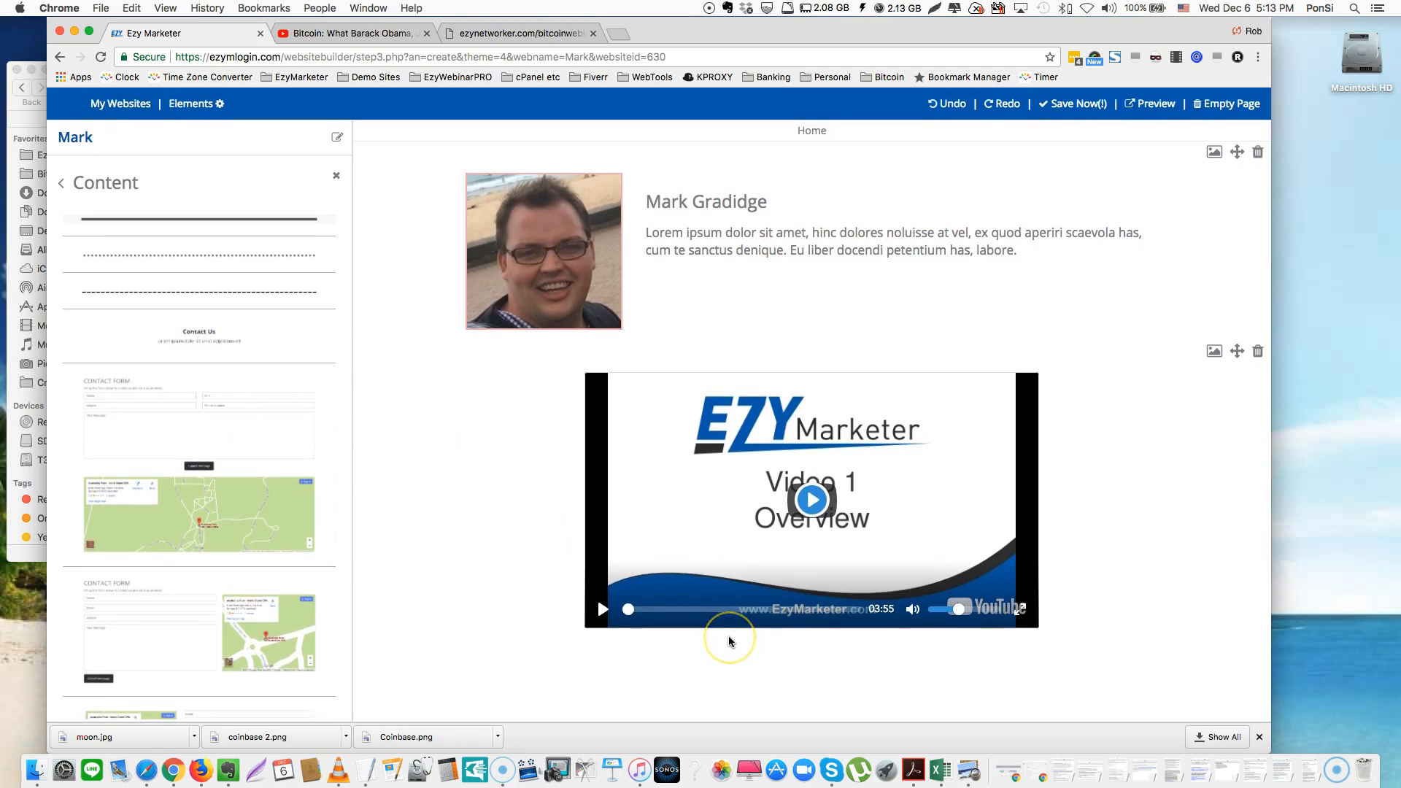
pyautogui.scroll(-3, 730, 642)
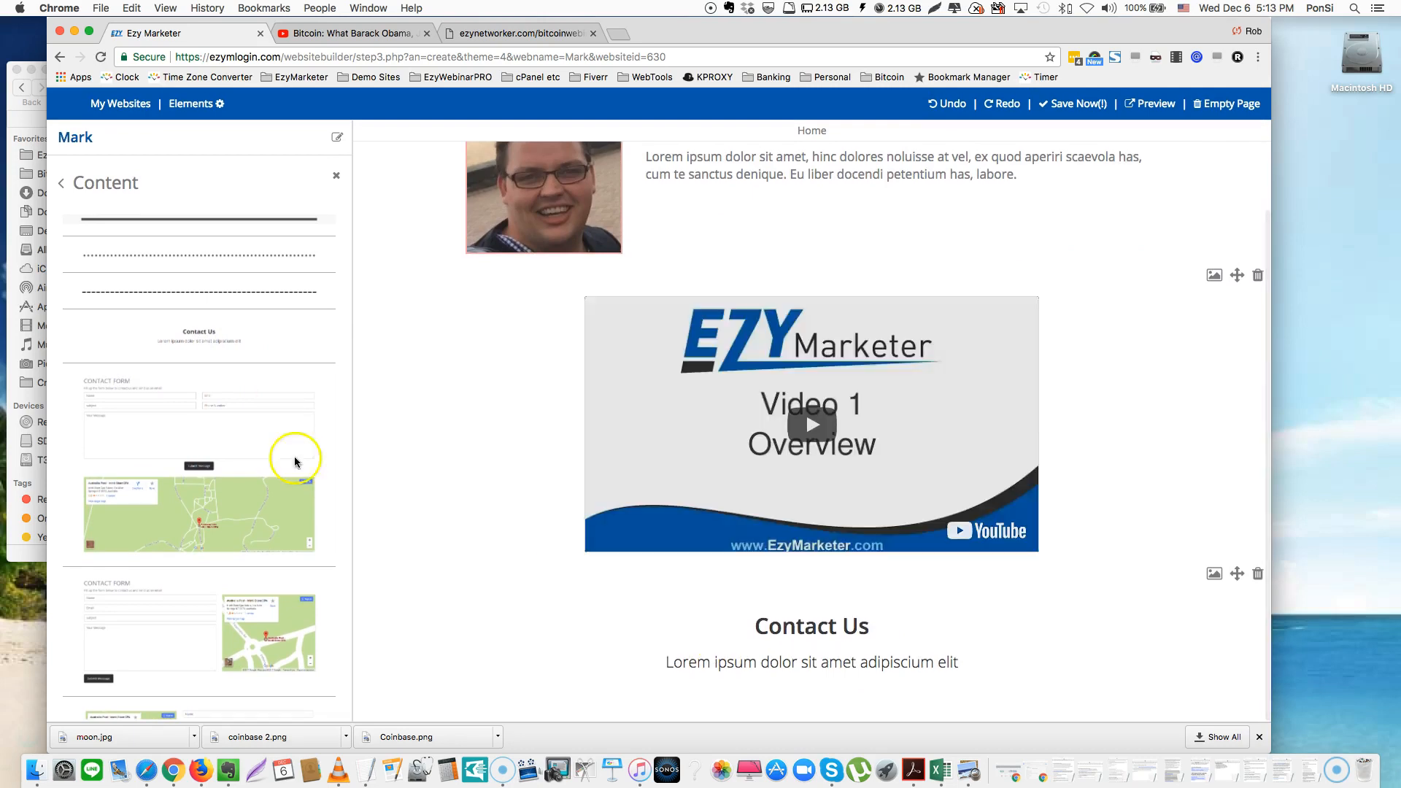
pyautogui.scroll(-1, 142, 456)
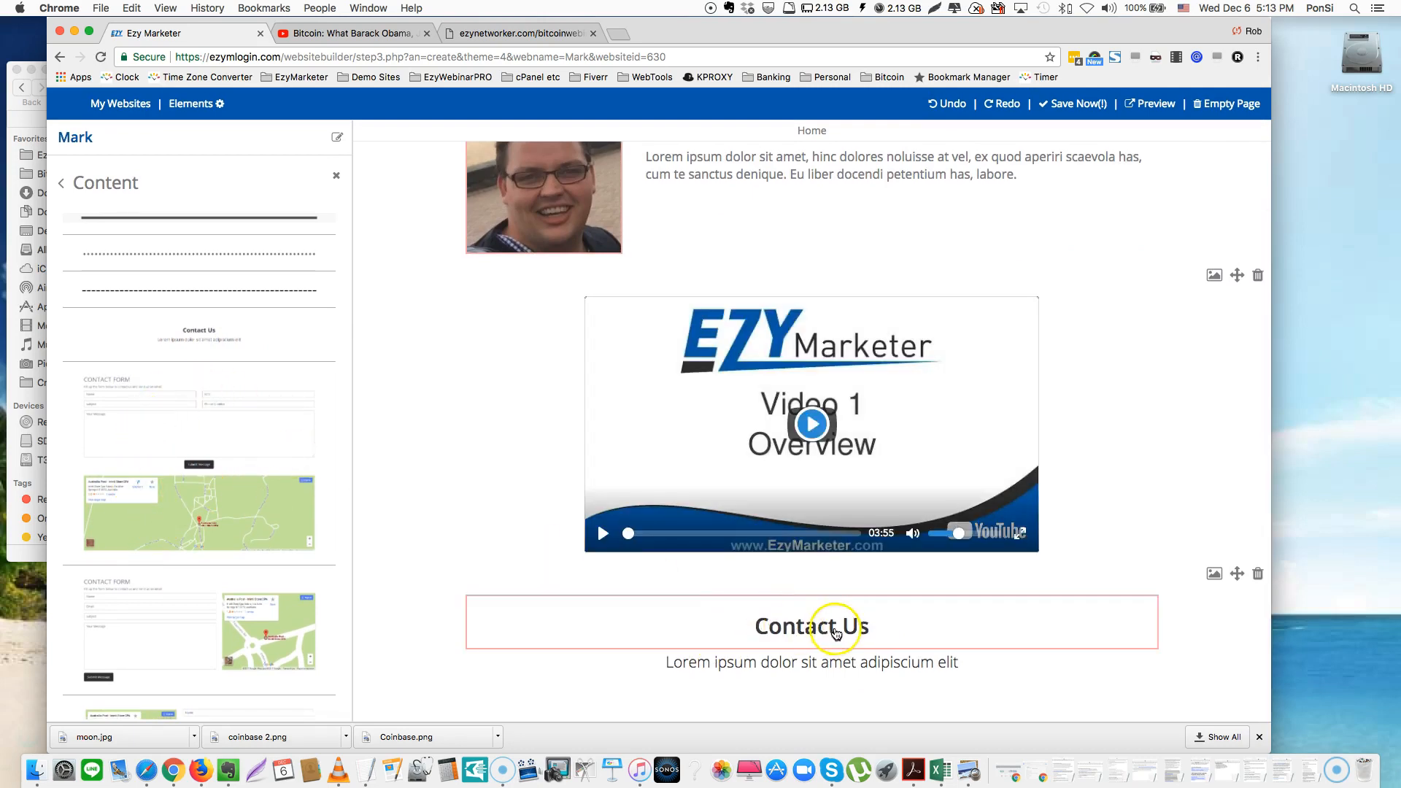
pyautogui.click(858, 629)
pyautogui.click(858, 629)
pyautogui.click(899, 646)
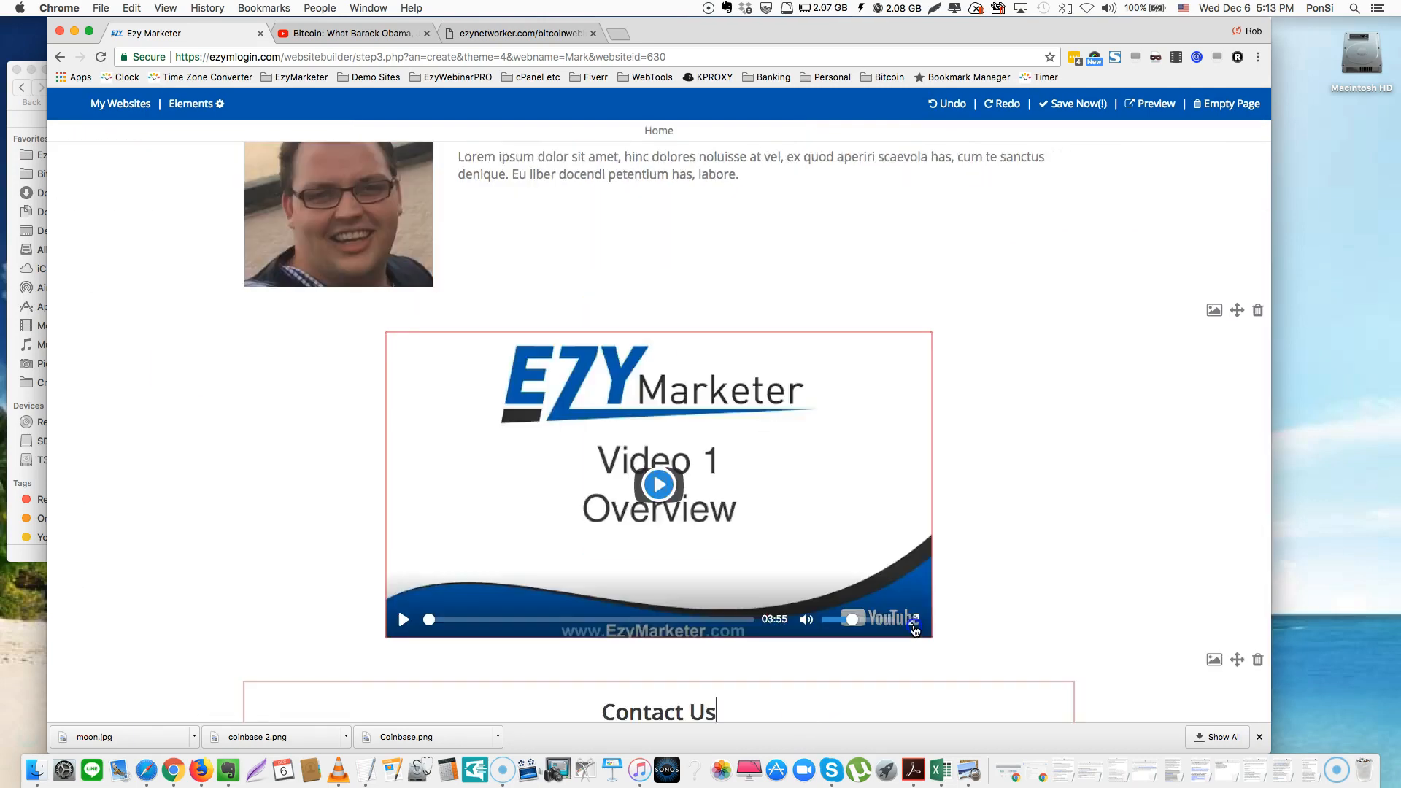
pyautogui.press('BackSpace')
pyautogui.press('BackSpace')
pyautogui.write('Me')
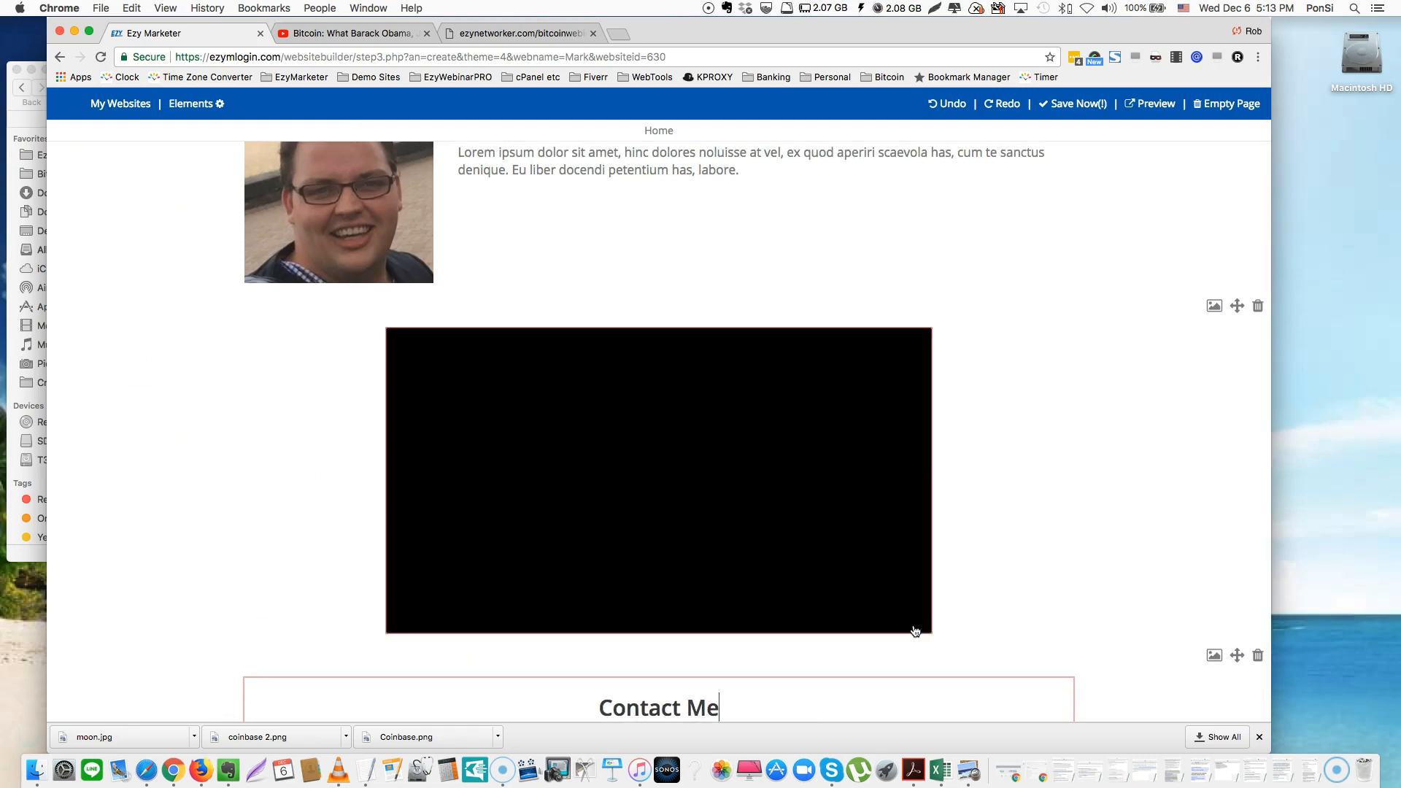
# Select the placeholder line under the Contact Me heading and reopen the content block library
pyautogui.scroll(-2, 913, 629)
pyautogui.click(766, 660)
pyautogui.doubleClick(744, 664)
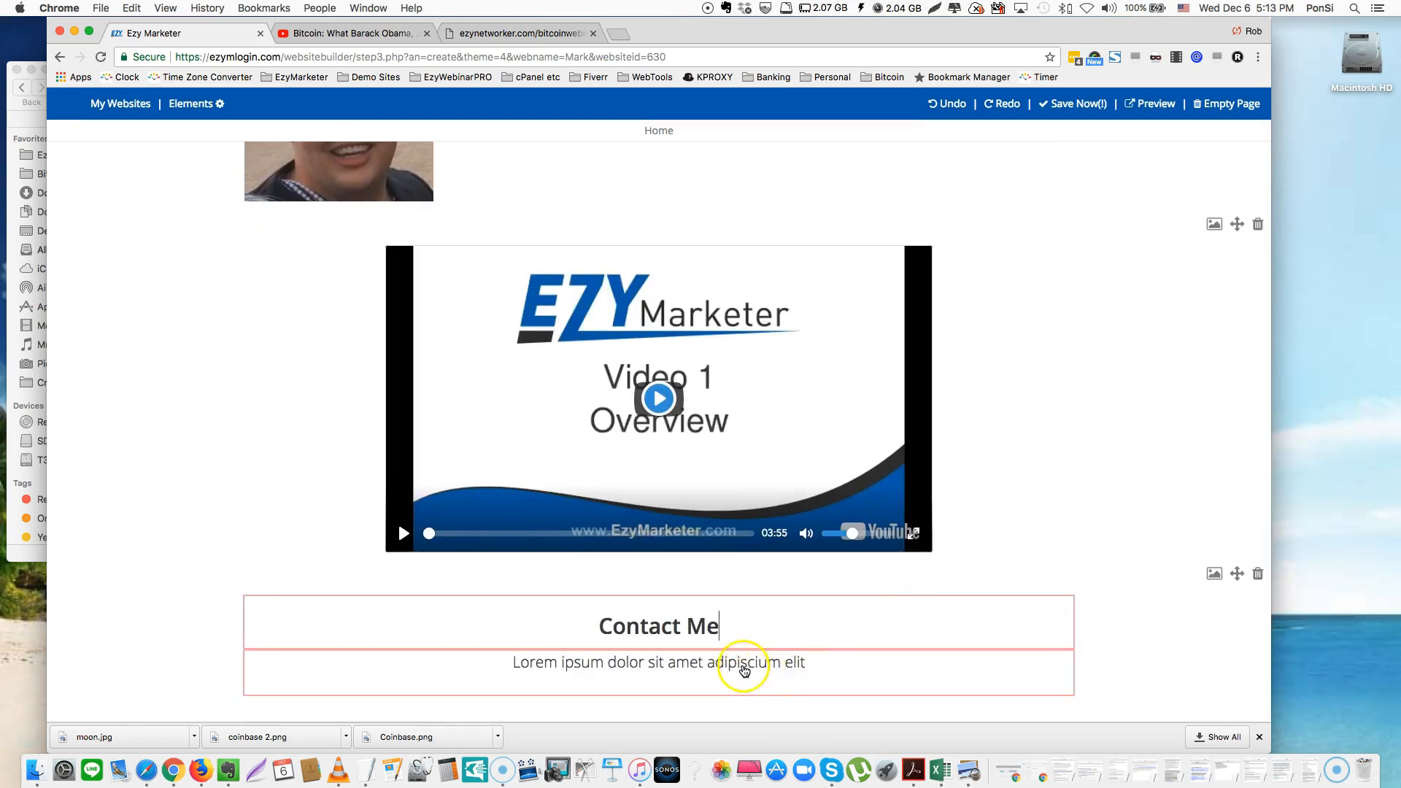
pyautogui.tripleClick(745, 665)
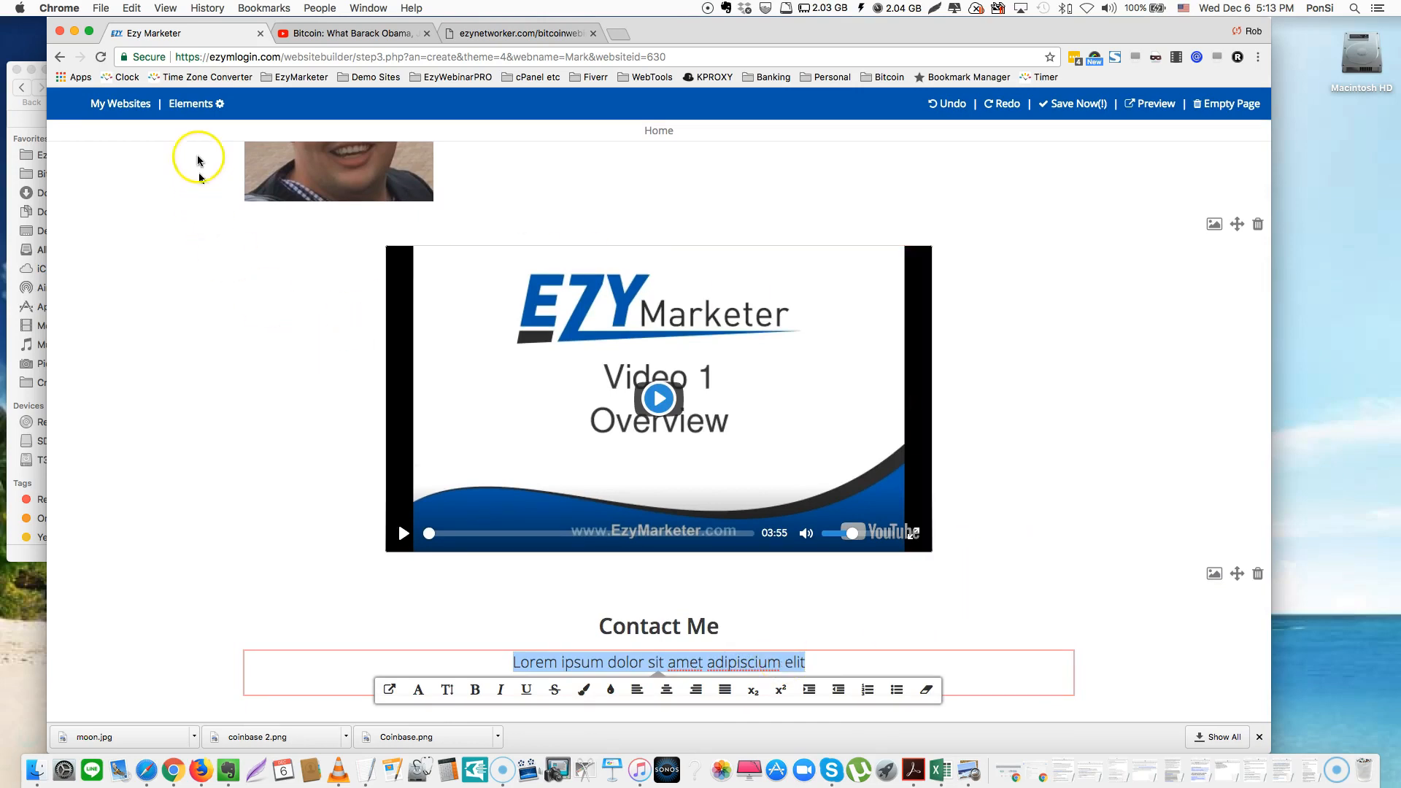
pyautogui.click(188, 106)
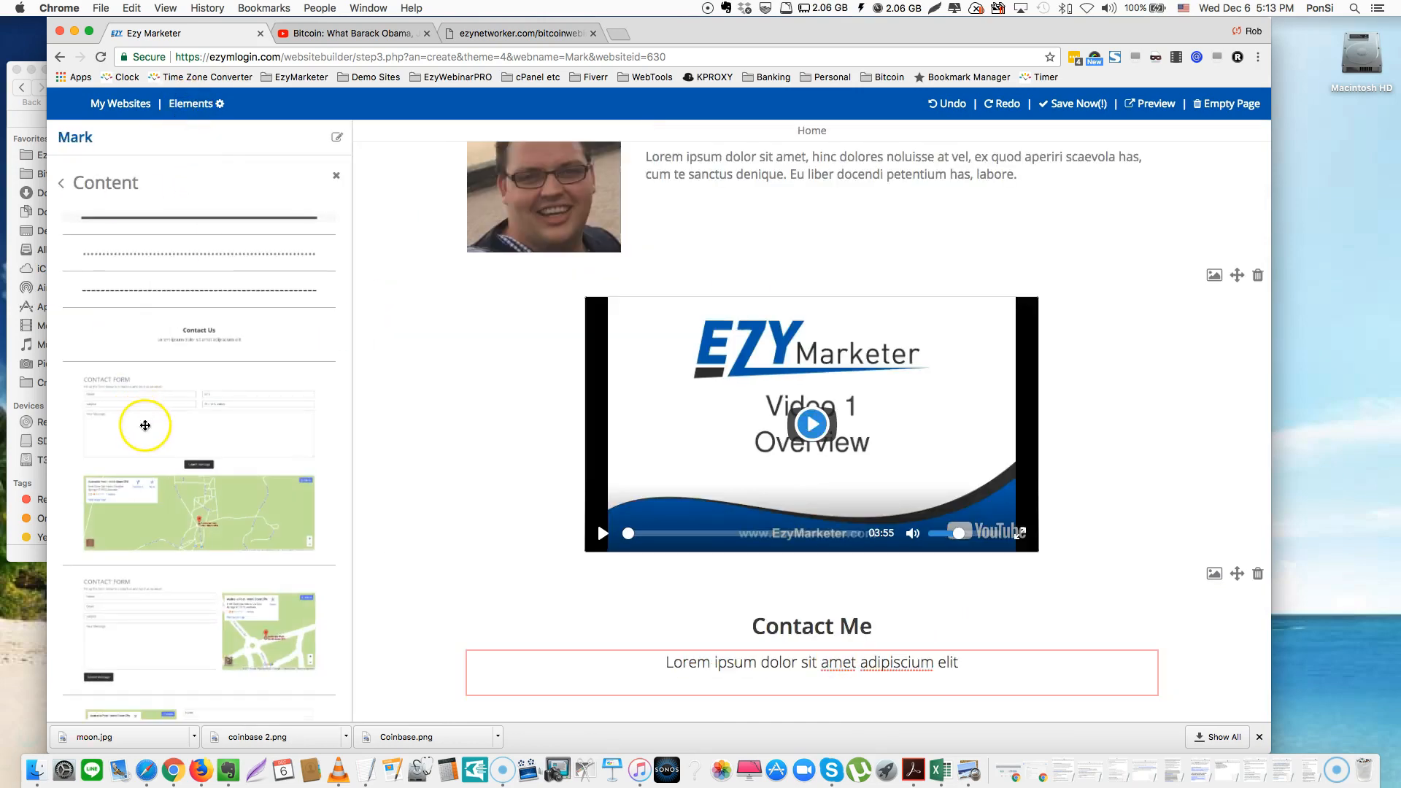
# Drag a Contact Form block with name, email, subject, phone and message fields below the Contact Me heading
pyautogui.scroll(-5, 148, 425)
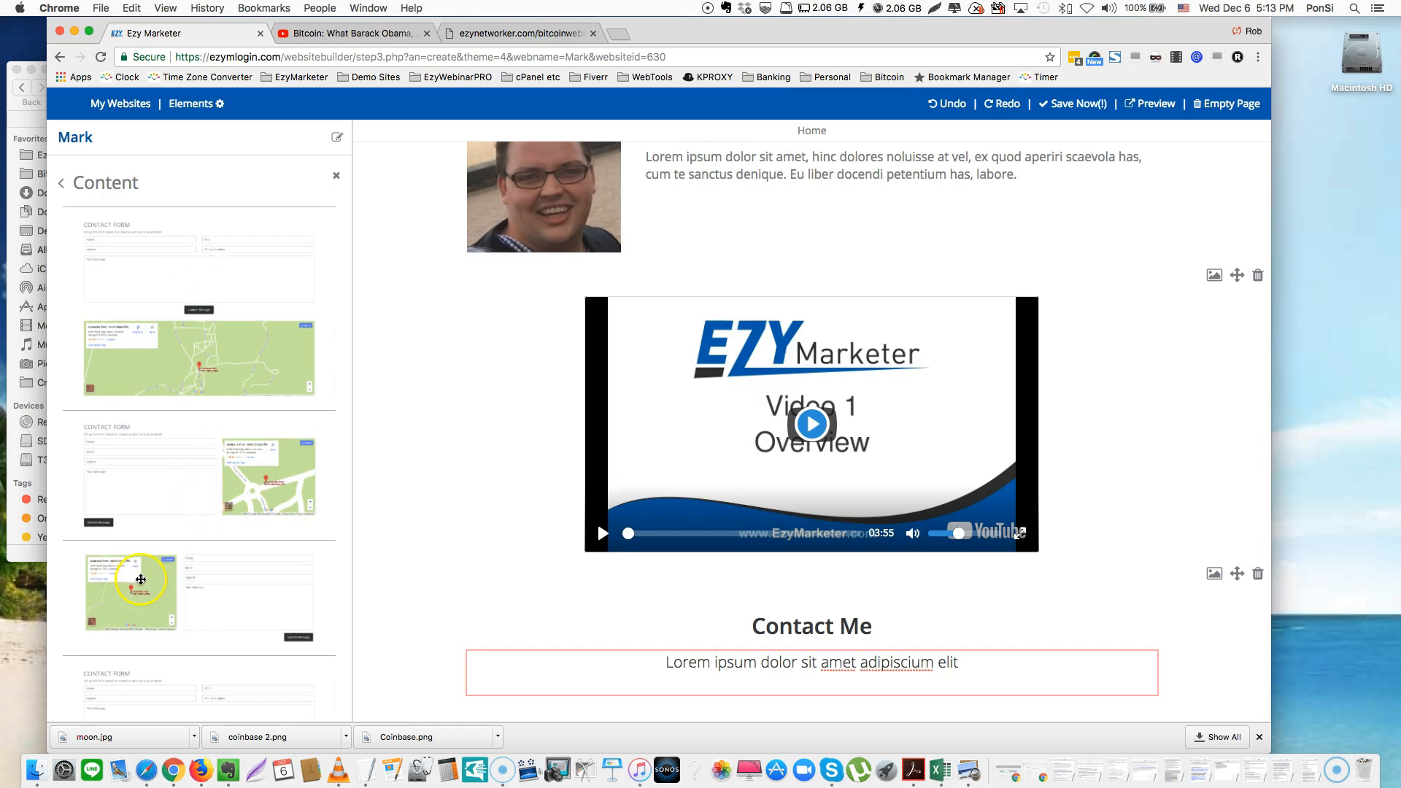
pyautogui.scroll(1, 272, 462)
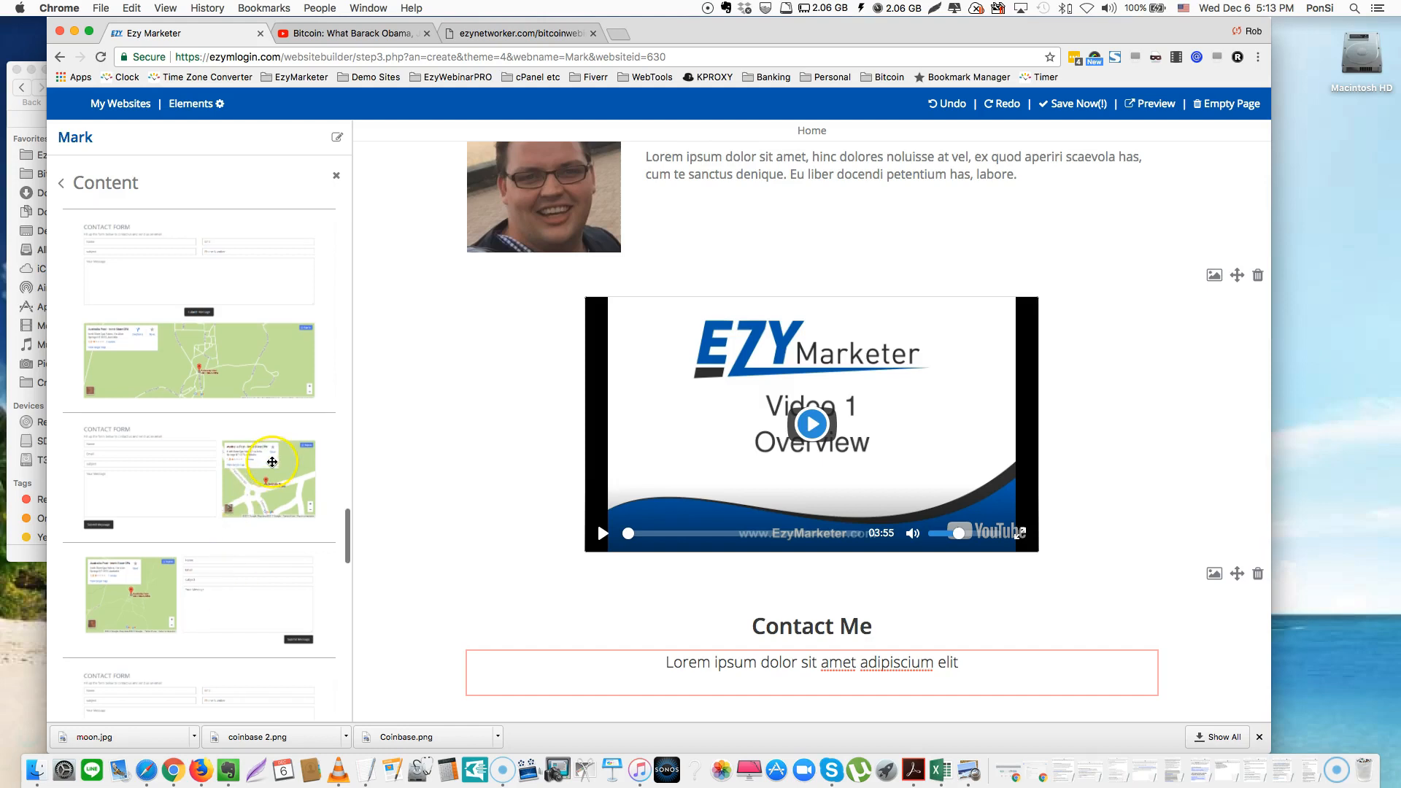
pyautogui.scroll(-3, 244, 476)
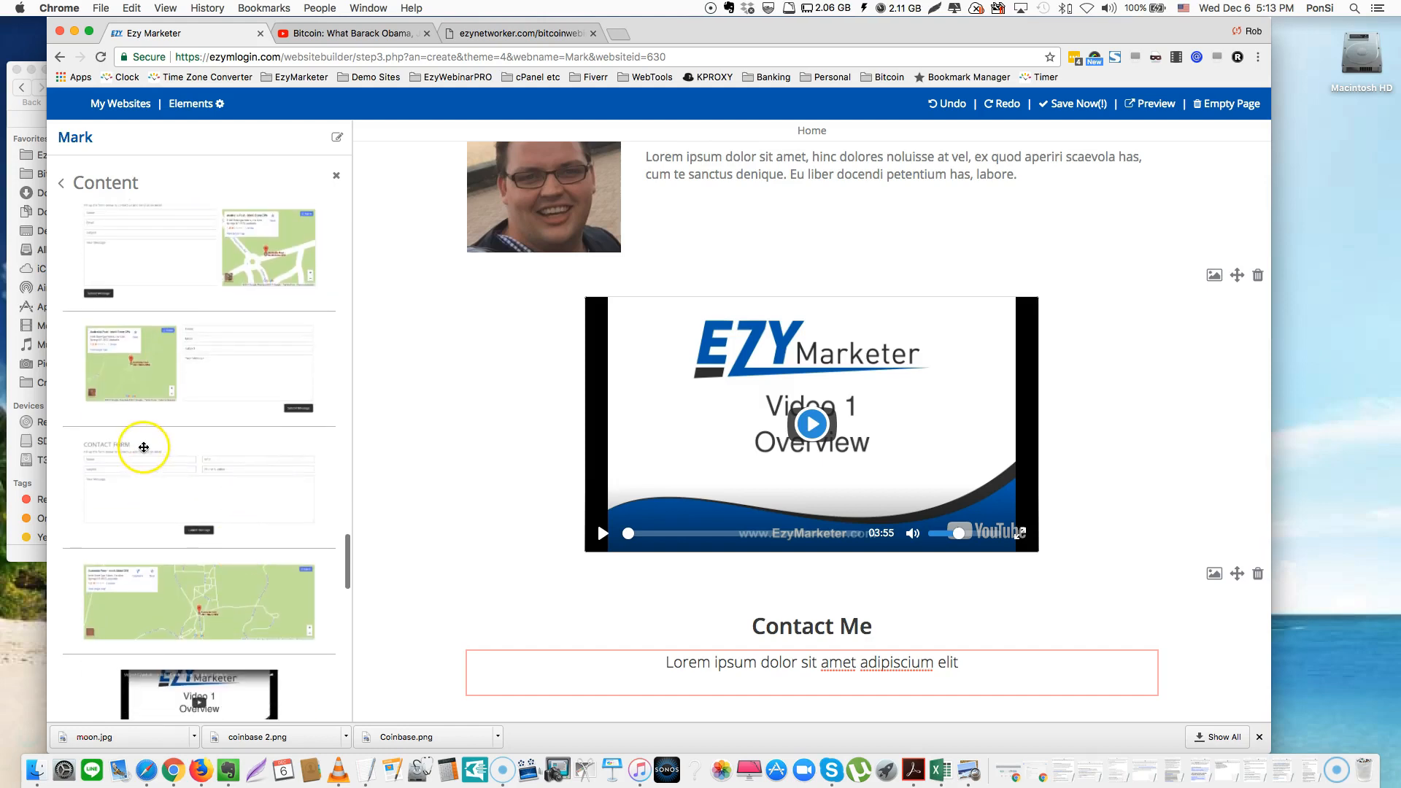
pyautogui.moveTo(140, 464); pyautogui.dragTo(755, 677)
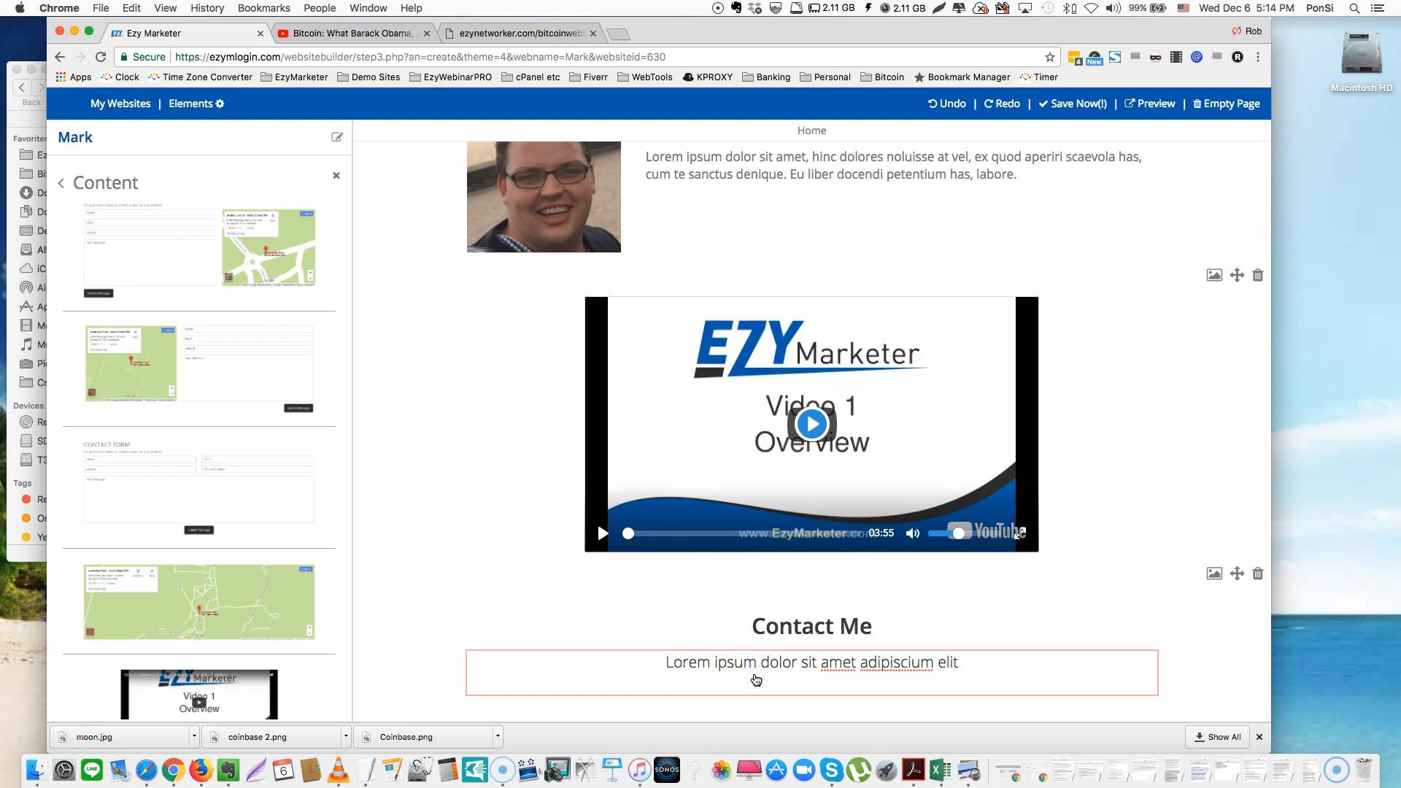
pyautogui.scroll(-5, 755, 679)
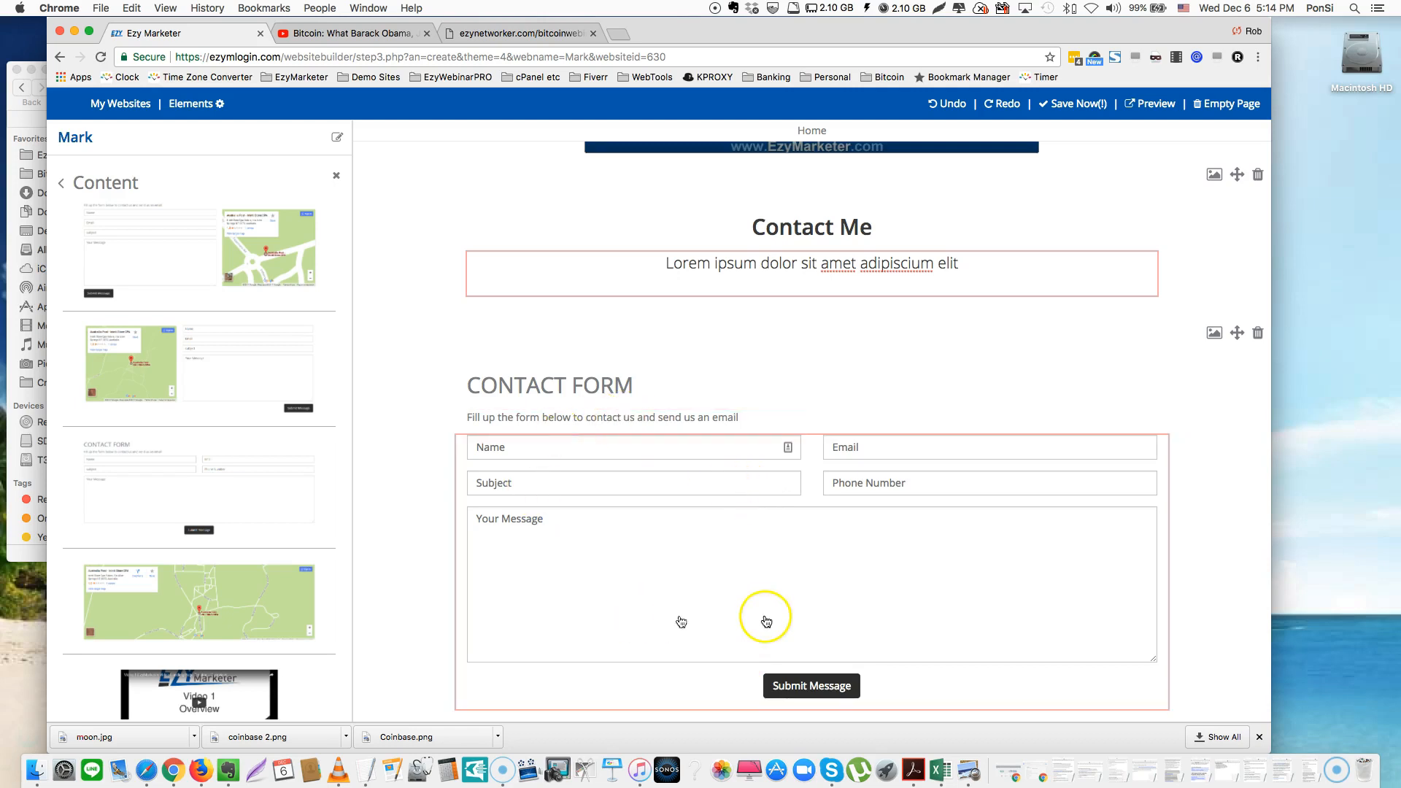
pyautogui.click(610, 448)
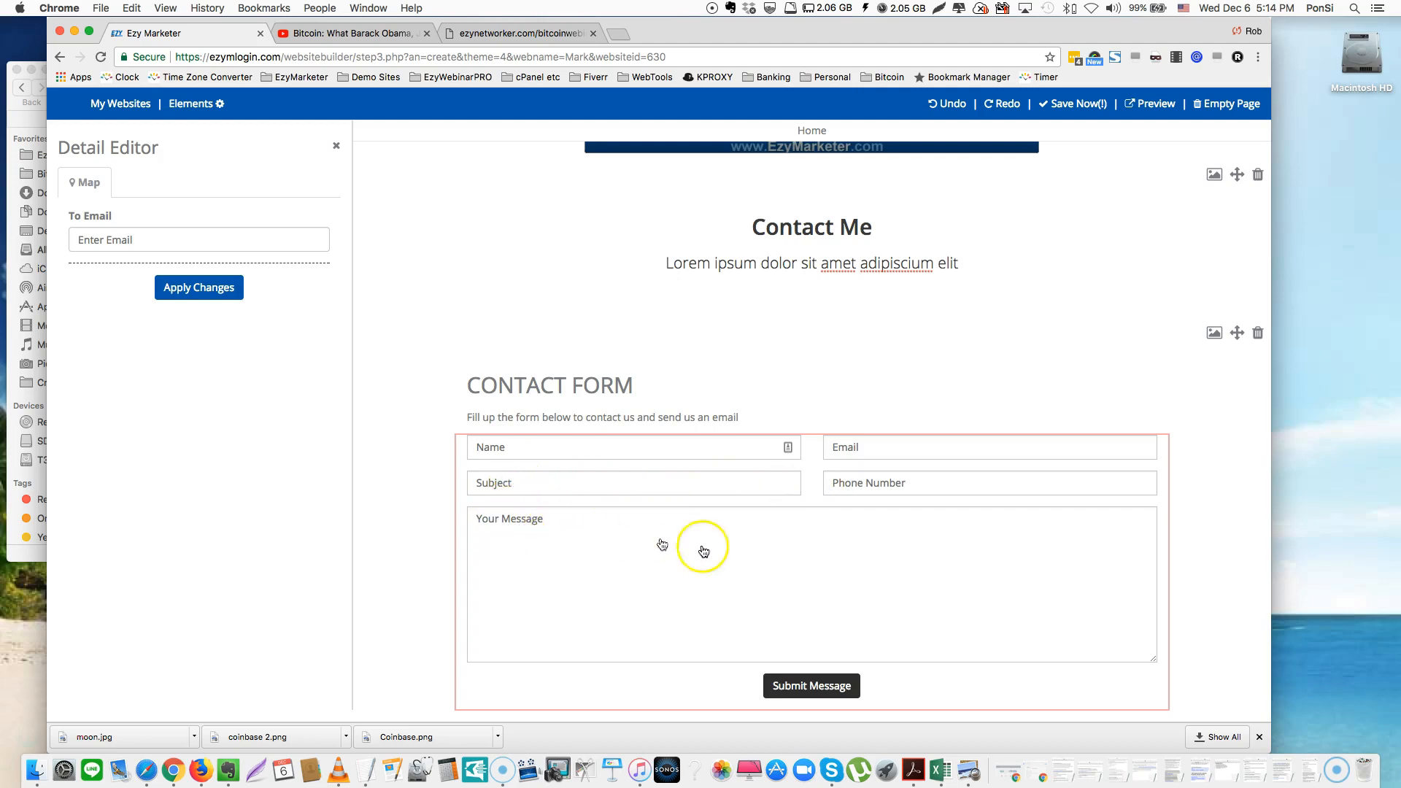
# Enter the site owner's e-mail address as the form's To Email recipient, apply it, and close the editor
pyautogui.click(179, 238)
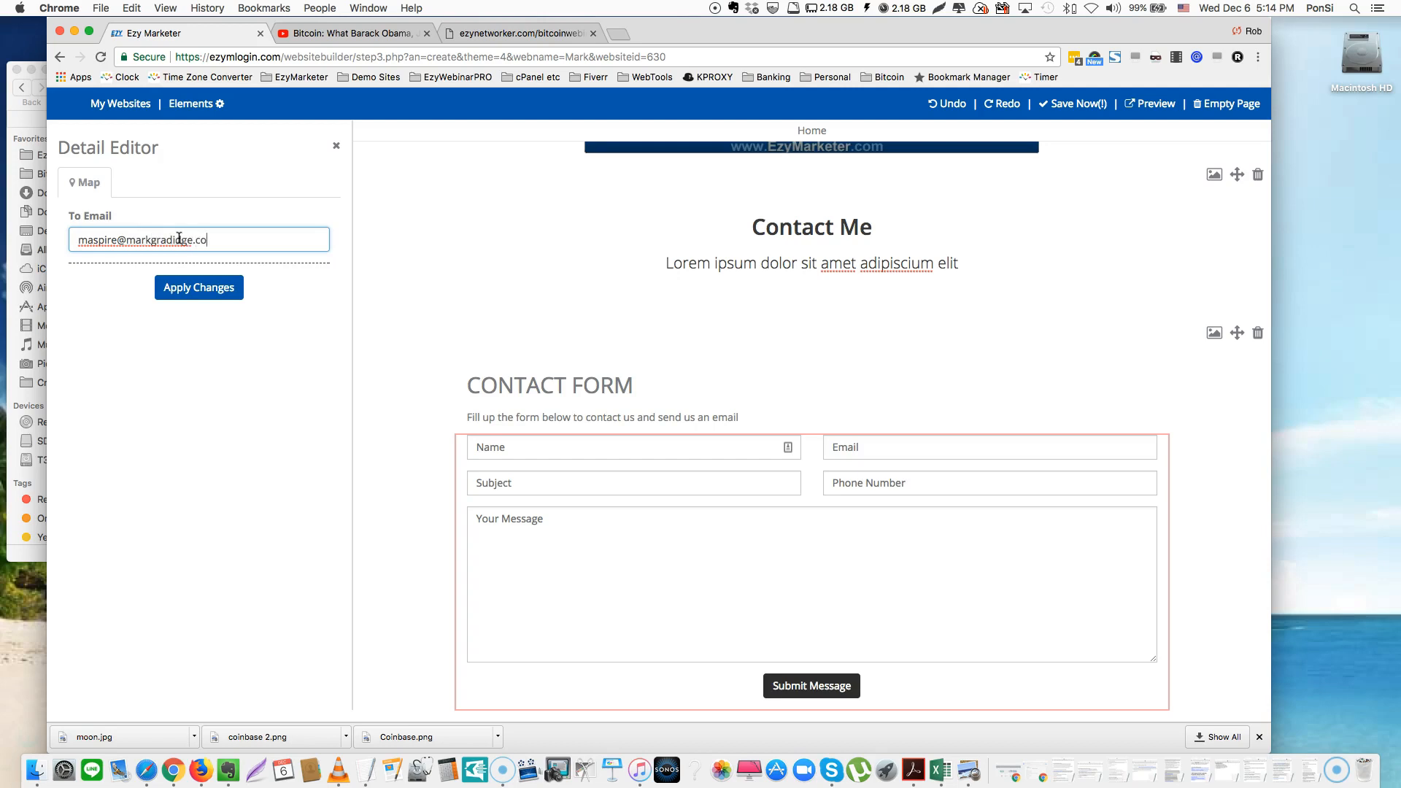
pyautogui.click(195, 290)
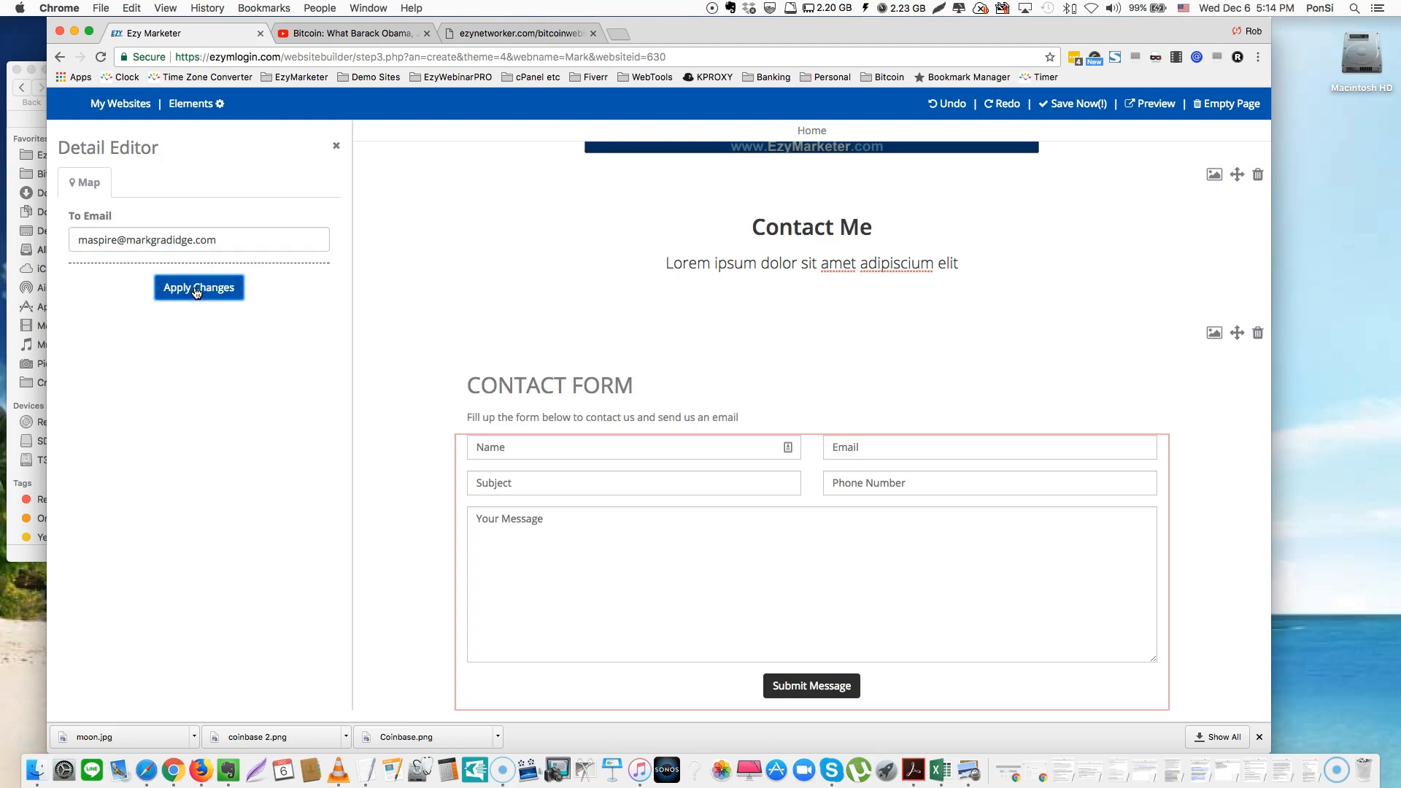
pyautogui.click(337, 148)
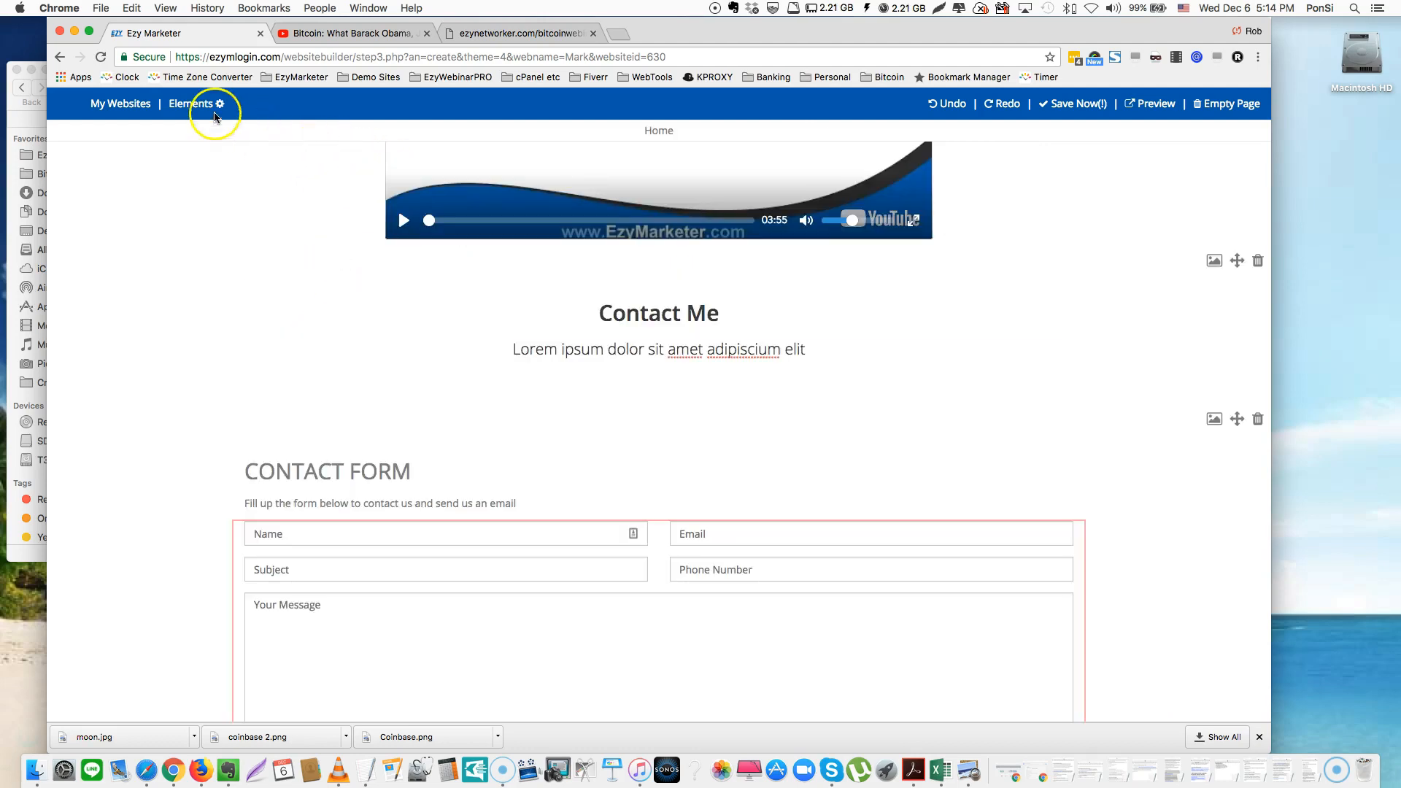
# Drag the contact-form-with-Google-map block onto the page beneath the existing contact form
pyautogui.click(175, 106)
pyautogui.scroll(-10, 289, 416)
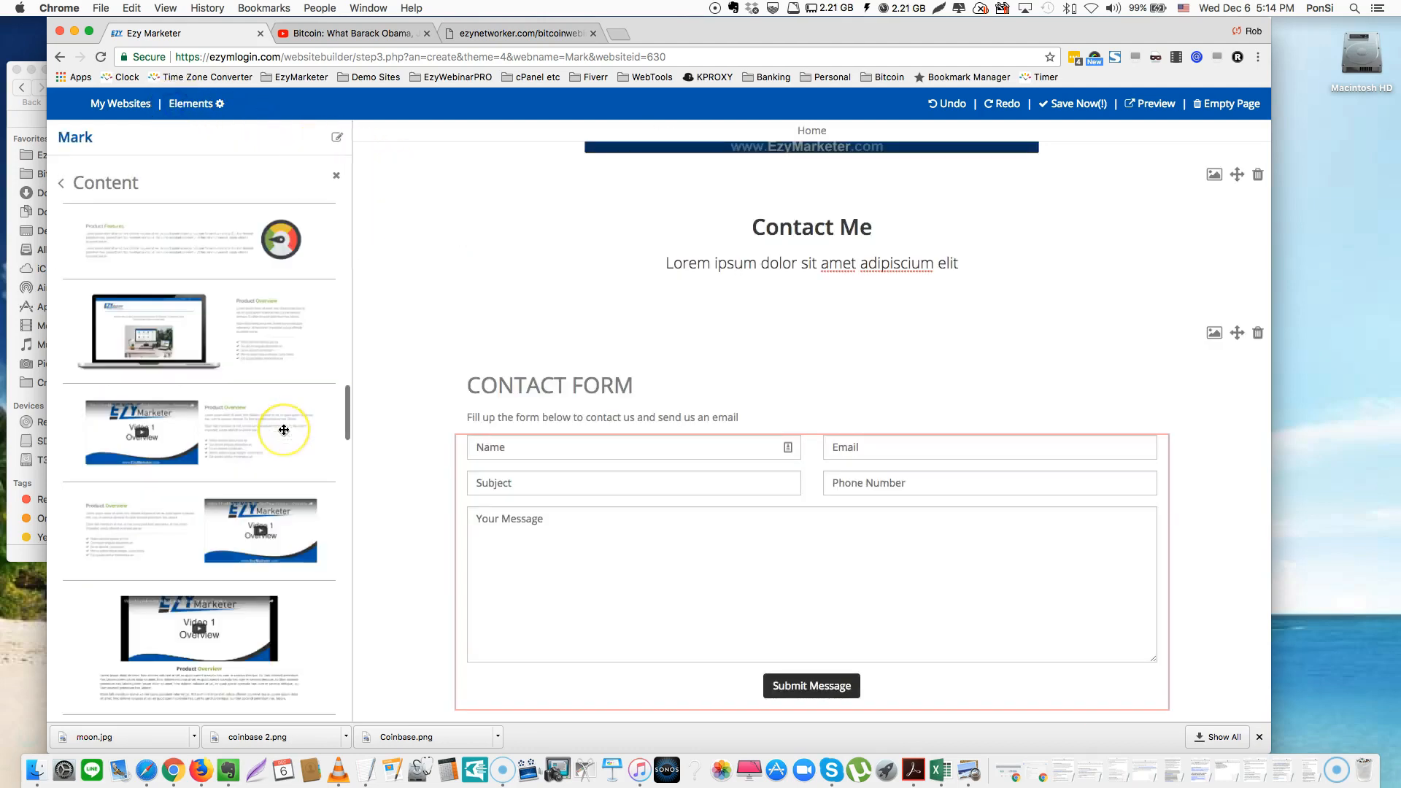
pyautogui.scroll(-15, 284, 430)
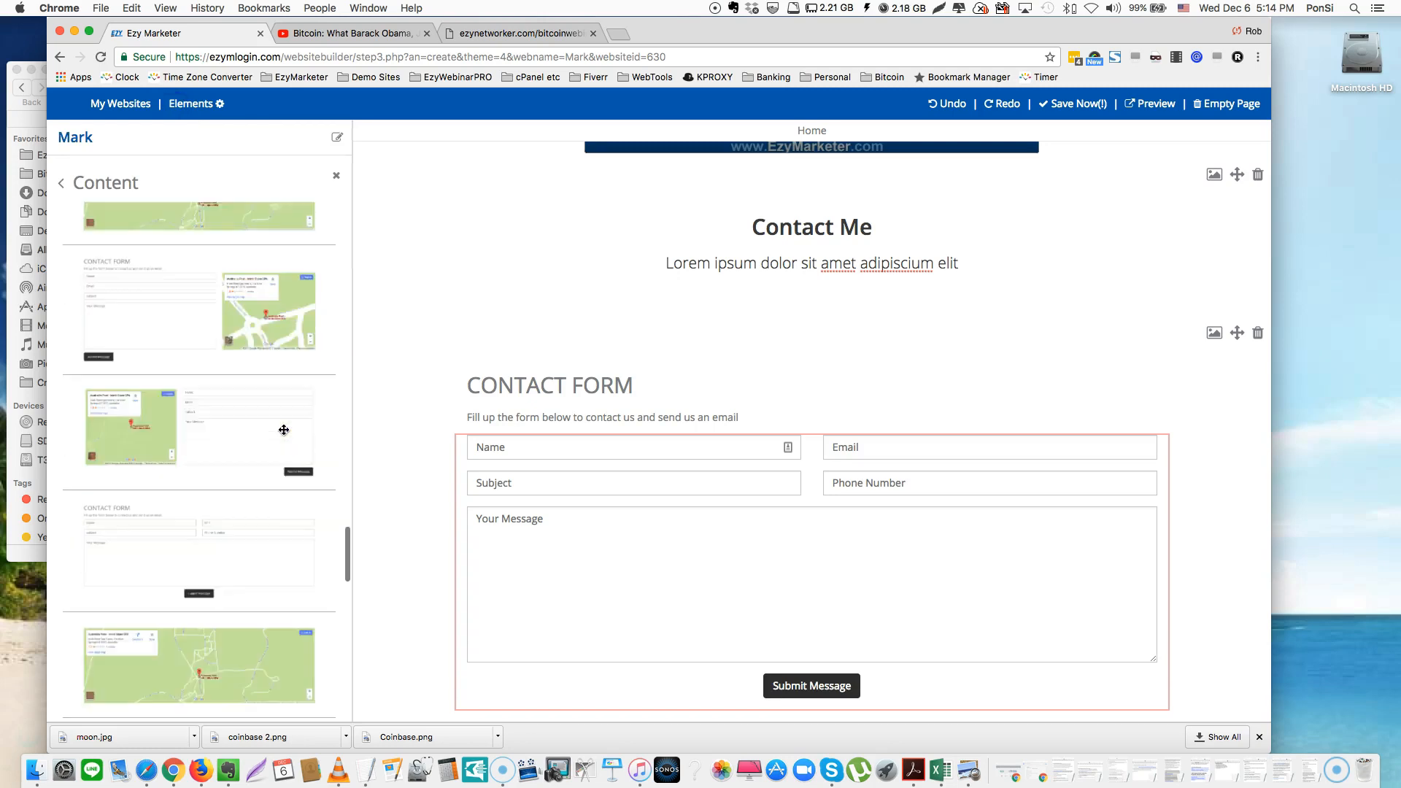
pyautogui.scroll(-5, 283, 430)
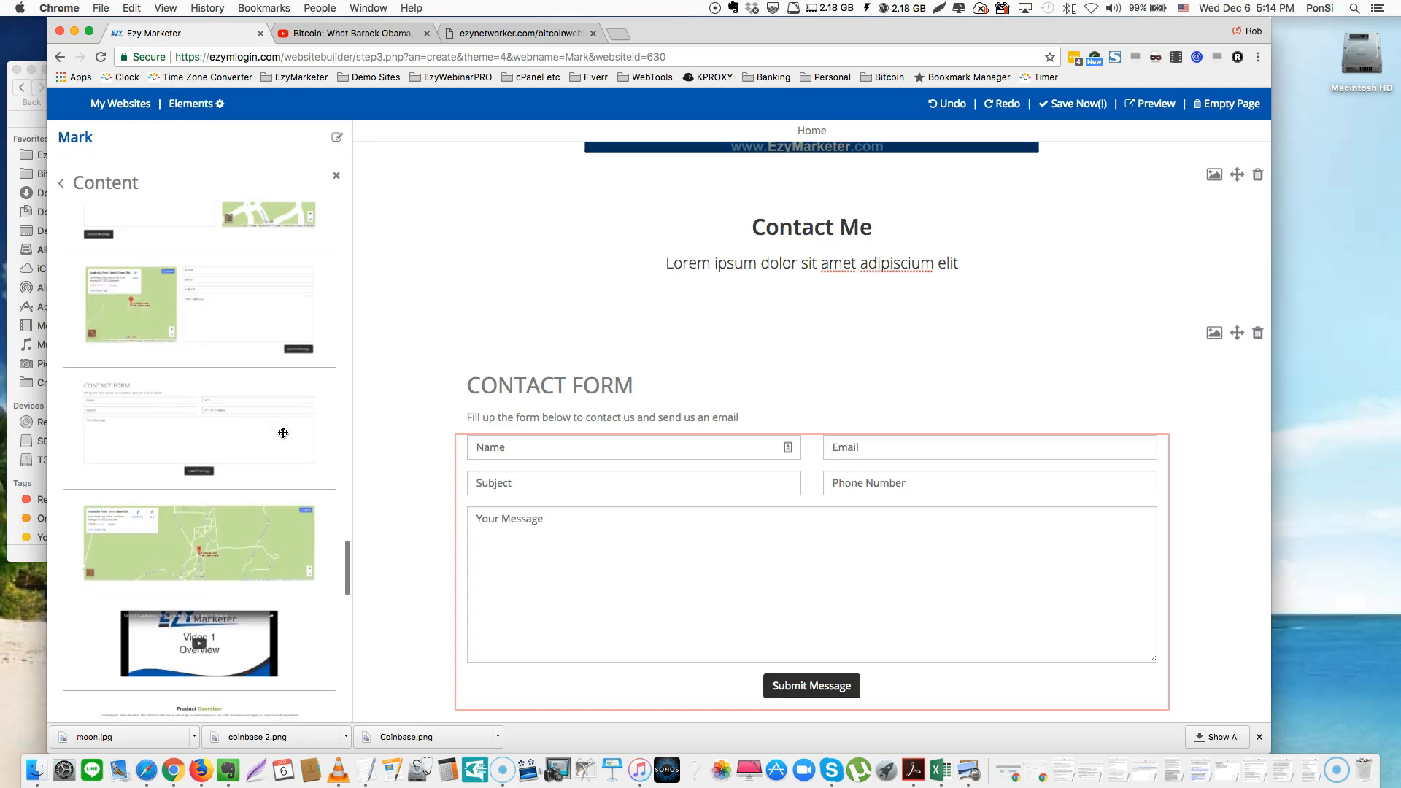
pyautogui.moveTo(229, 537); pyautogui.dragTo(224, 349)
pyautogui.scroll(4, 224, 349)
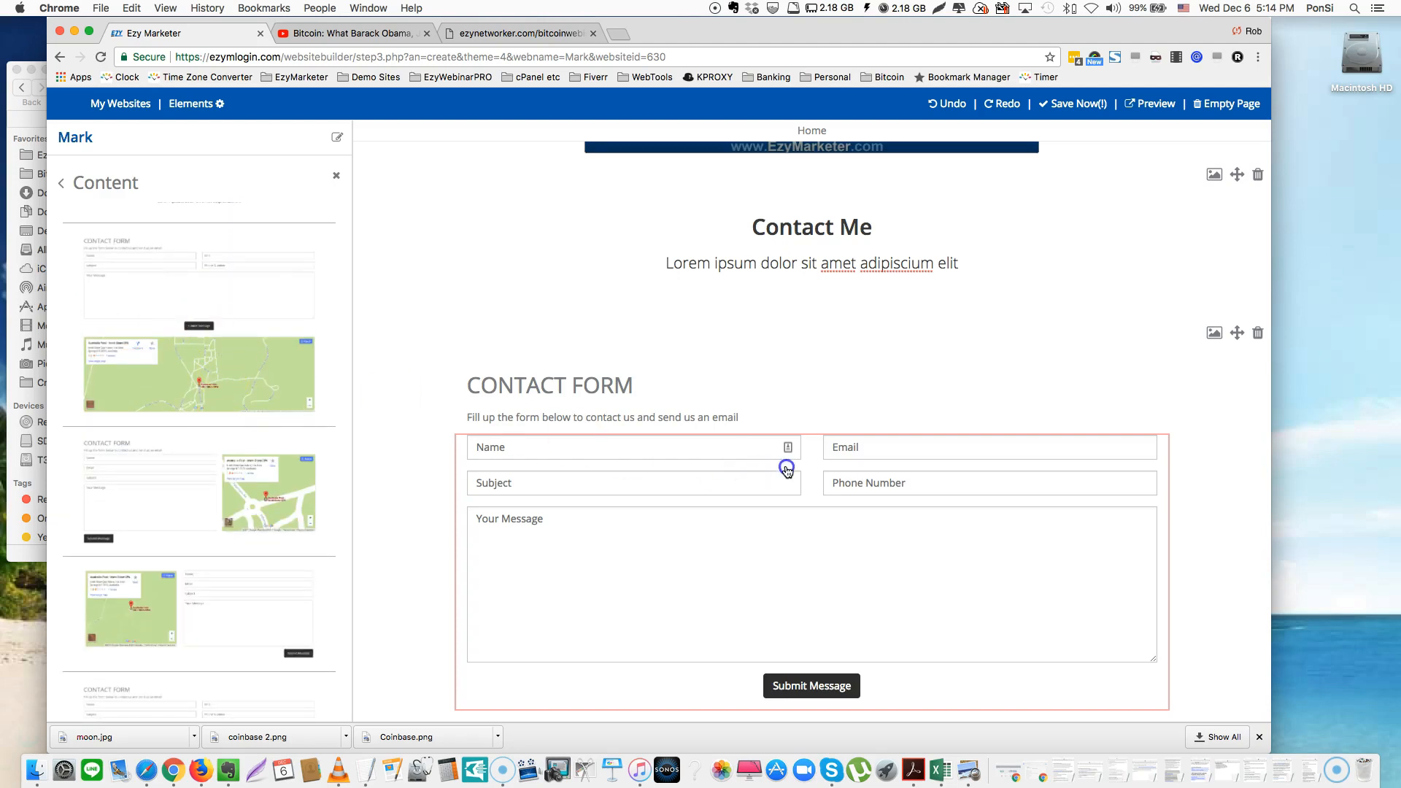
pyautogui.scroll(-1, 788, 473)
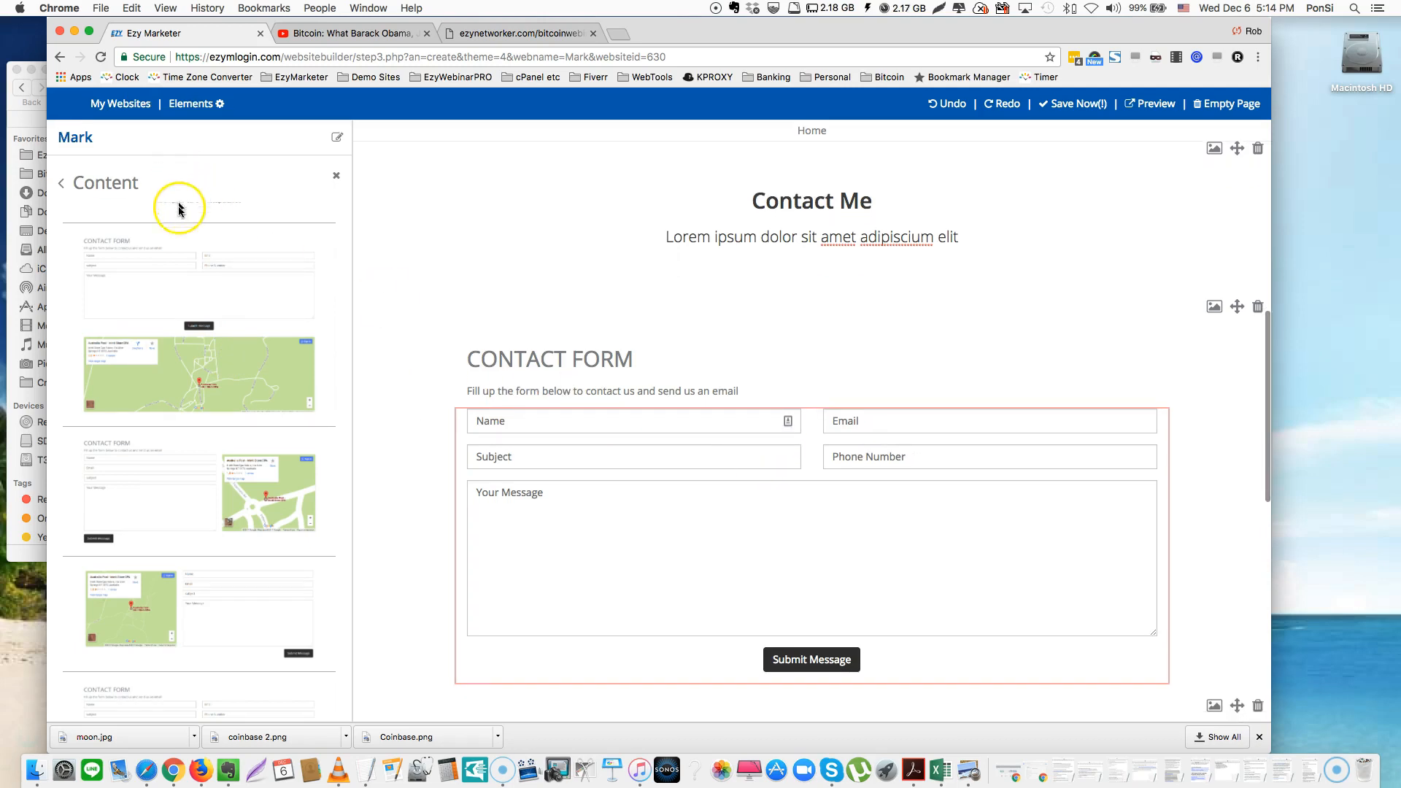
pyautogui.scroll(-10, 182, 211)
pyautogui.scroll(-5, 186, 220)
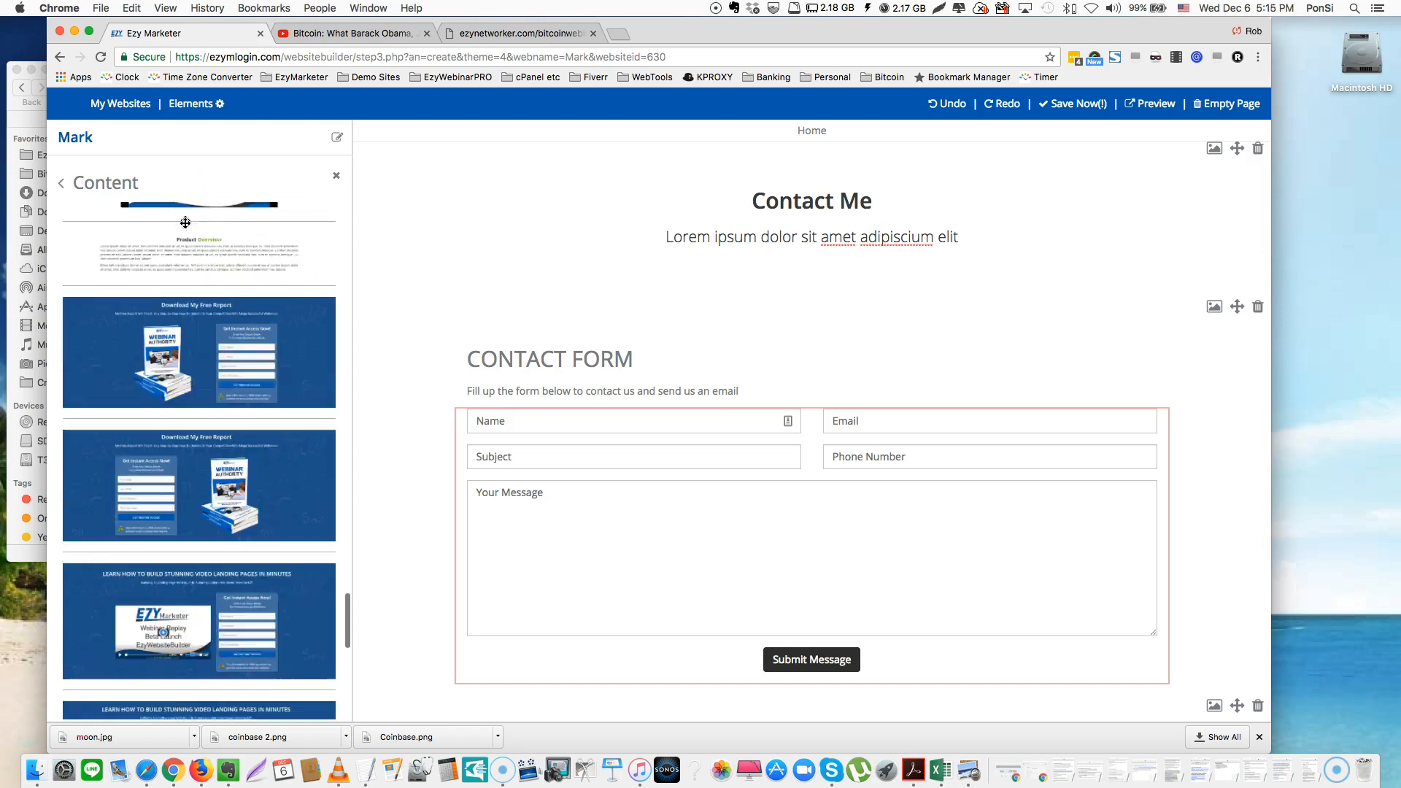
pyautogui.scroll(-2, 229, 287)
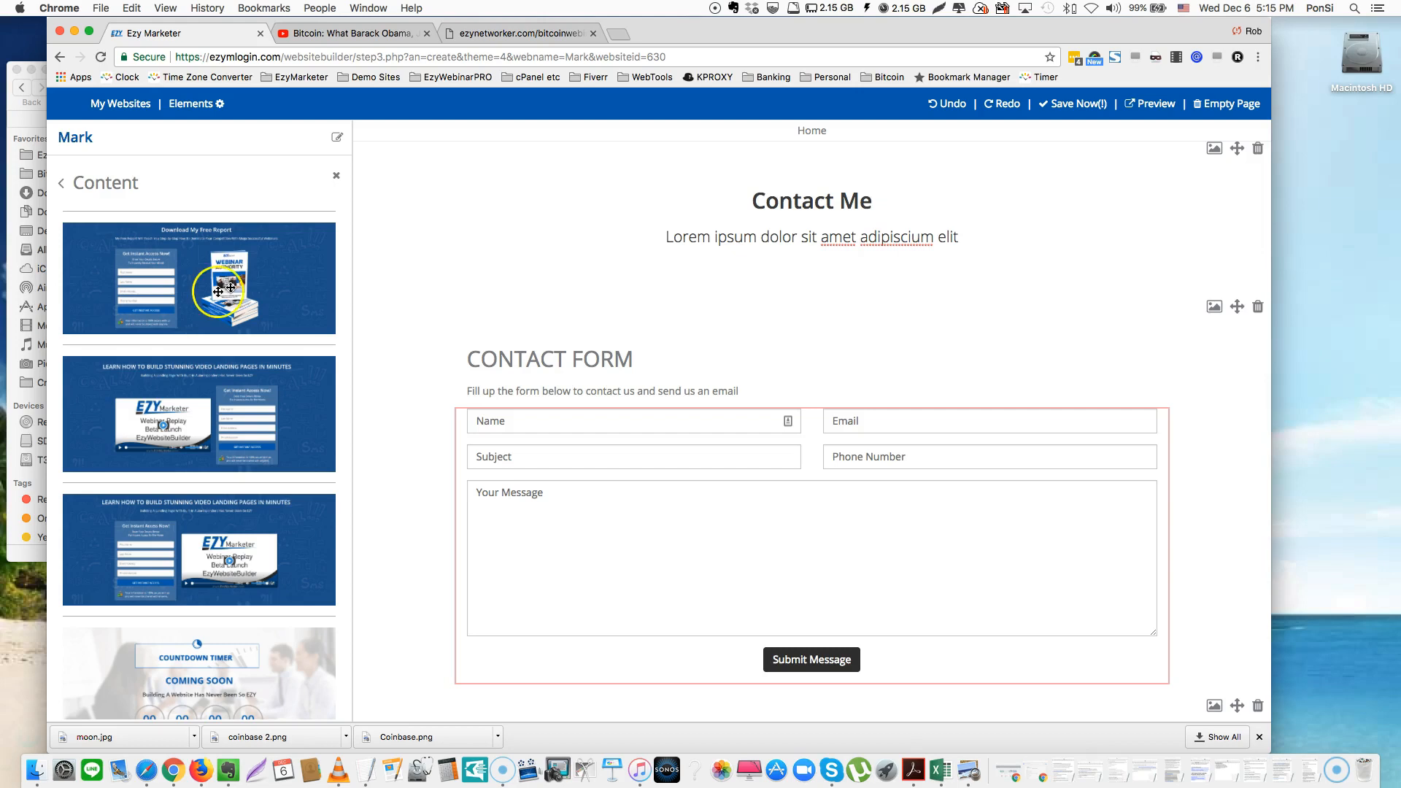
pyautogui.scroll(-1, 225, 295)
pyautogui.scroll(-8, 224, 294)
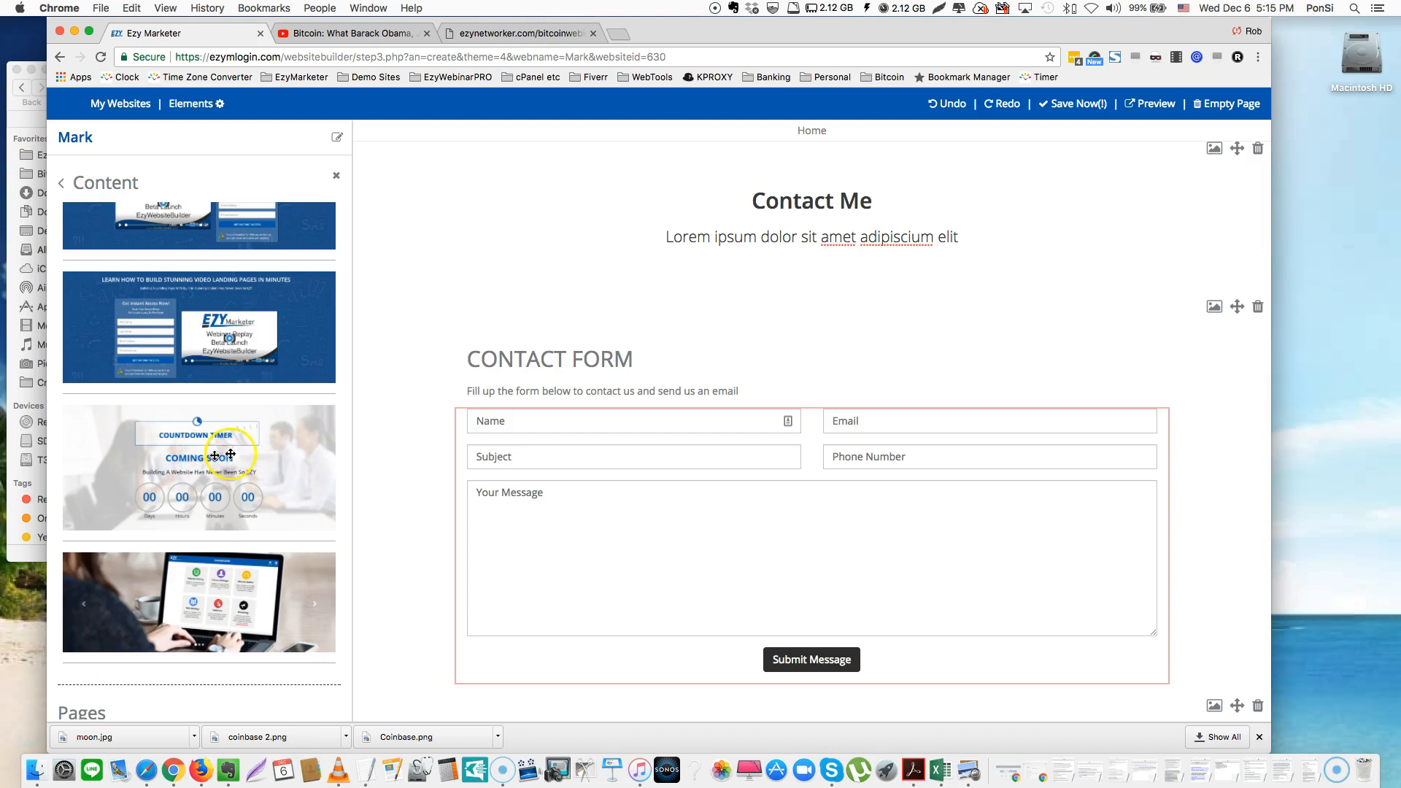
pyautogui.scroll(-5, 897, 524)
pyautogui.scroll(6, 909, 520)
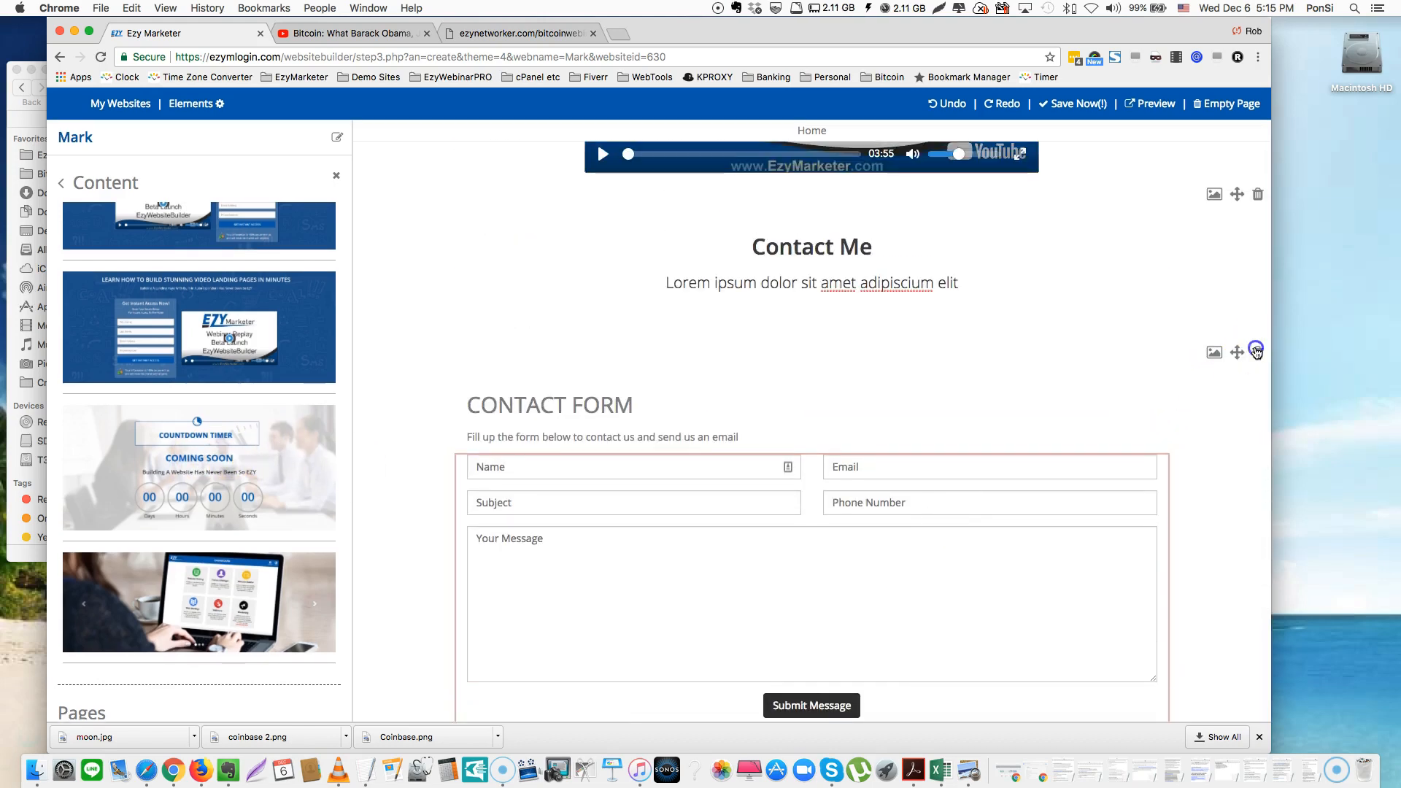
# Delete the plain contact form section, leaving the form with the Google map under Contact Me
pyautogui.click(1258, 352)
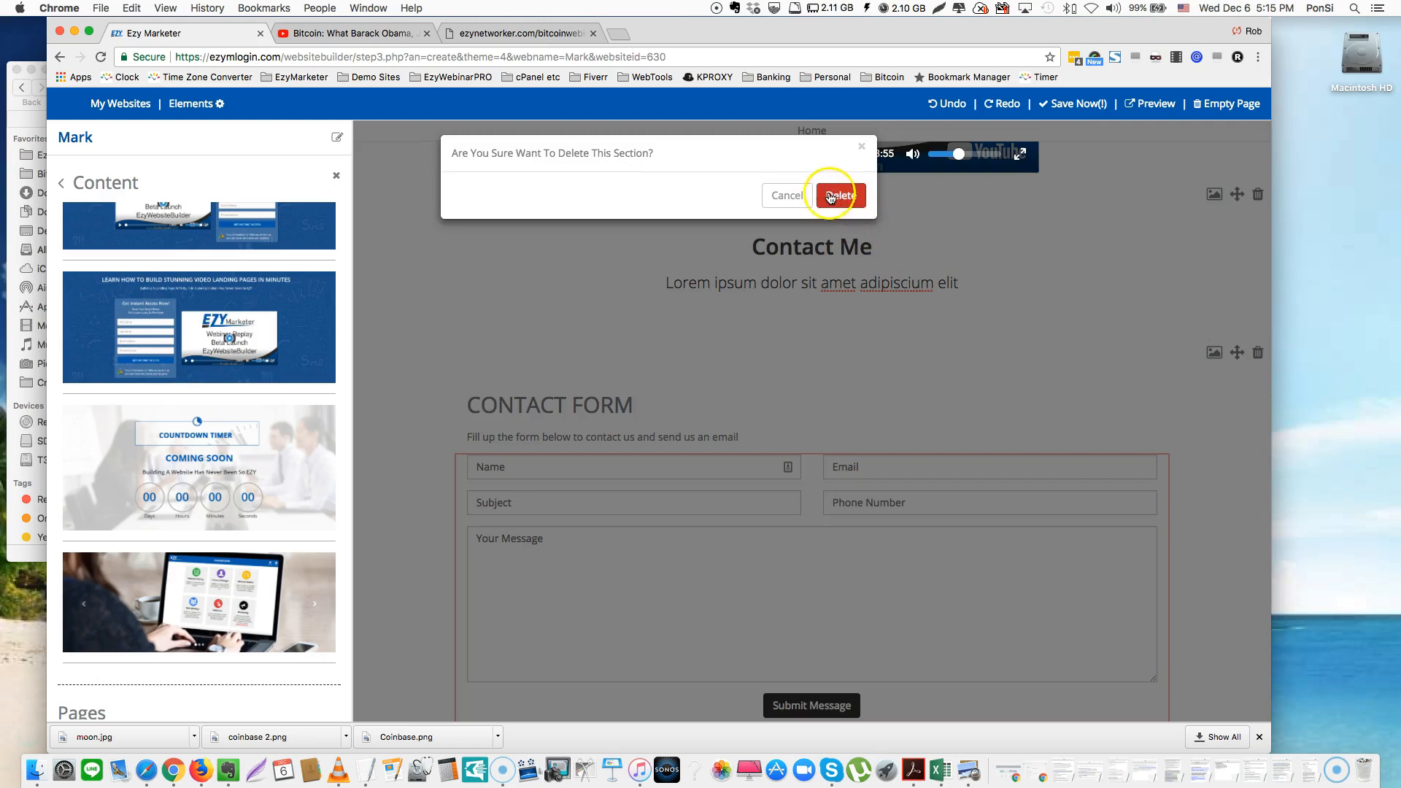
pyautogui.click(830, 198)
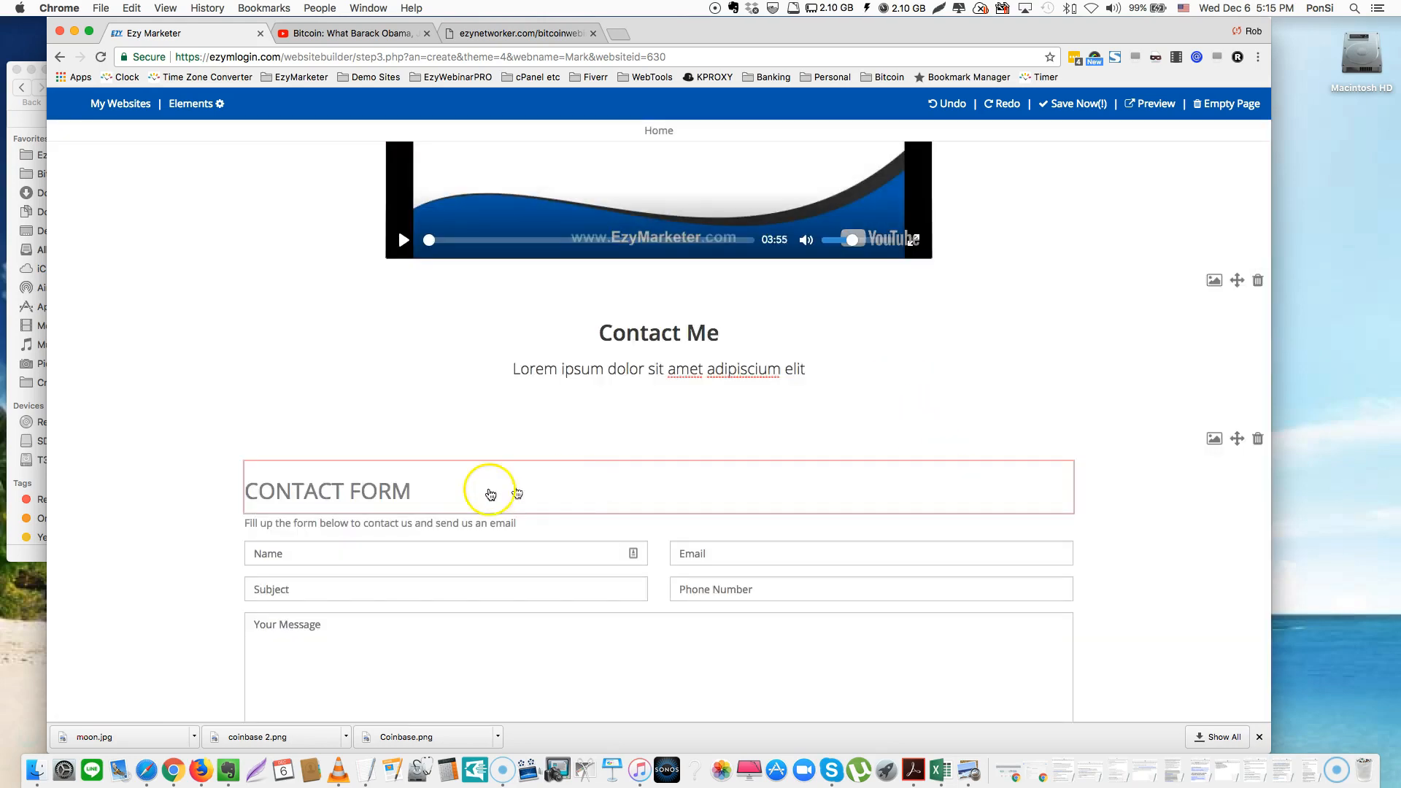
pyautogui.scroll(-4, 422, 493)
pyautogui.scroll(-3, 425, 495)
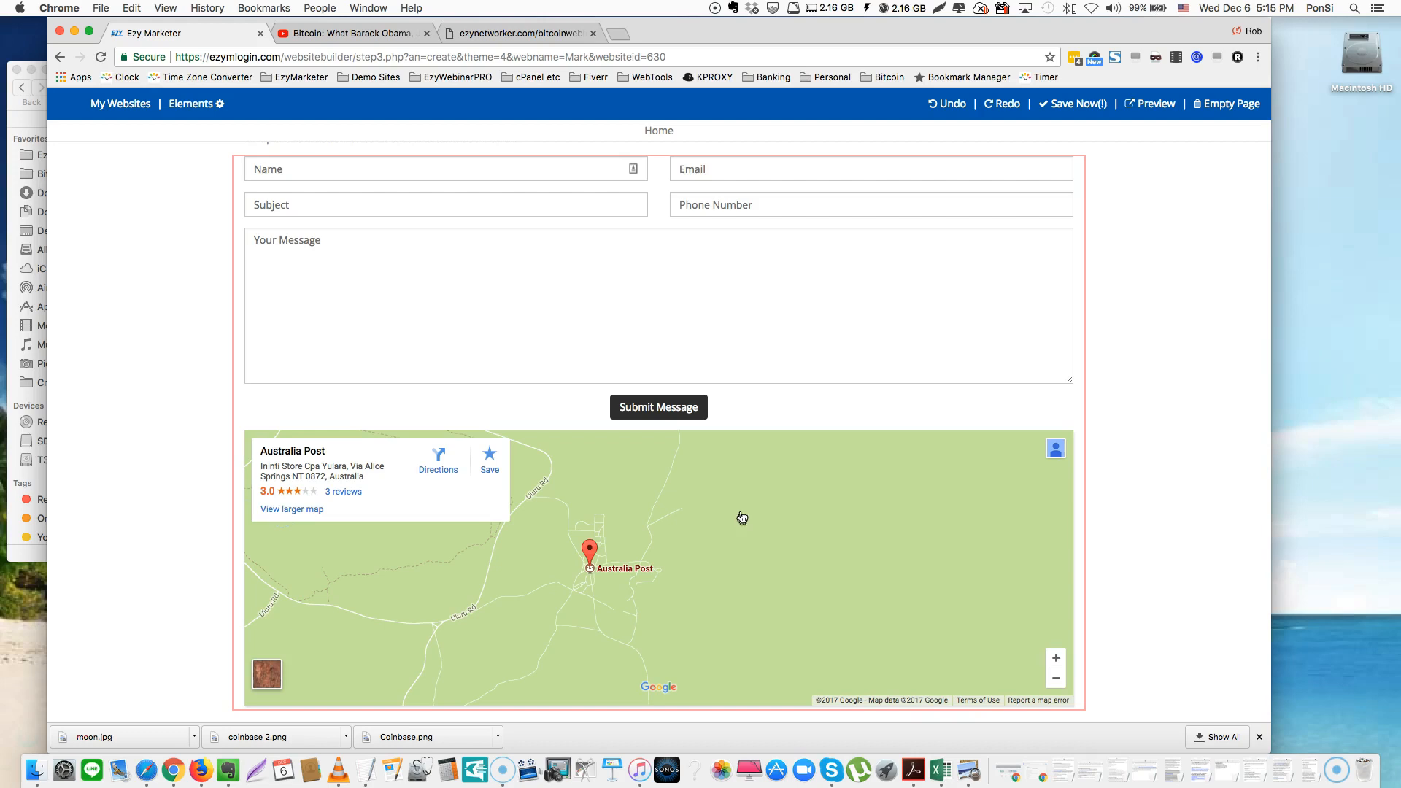
pyautogui.scroll(1, 869, 501)
pyautogui.scroll(10, 869, 501)
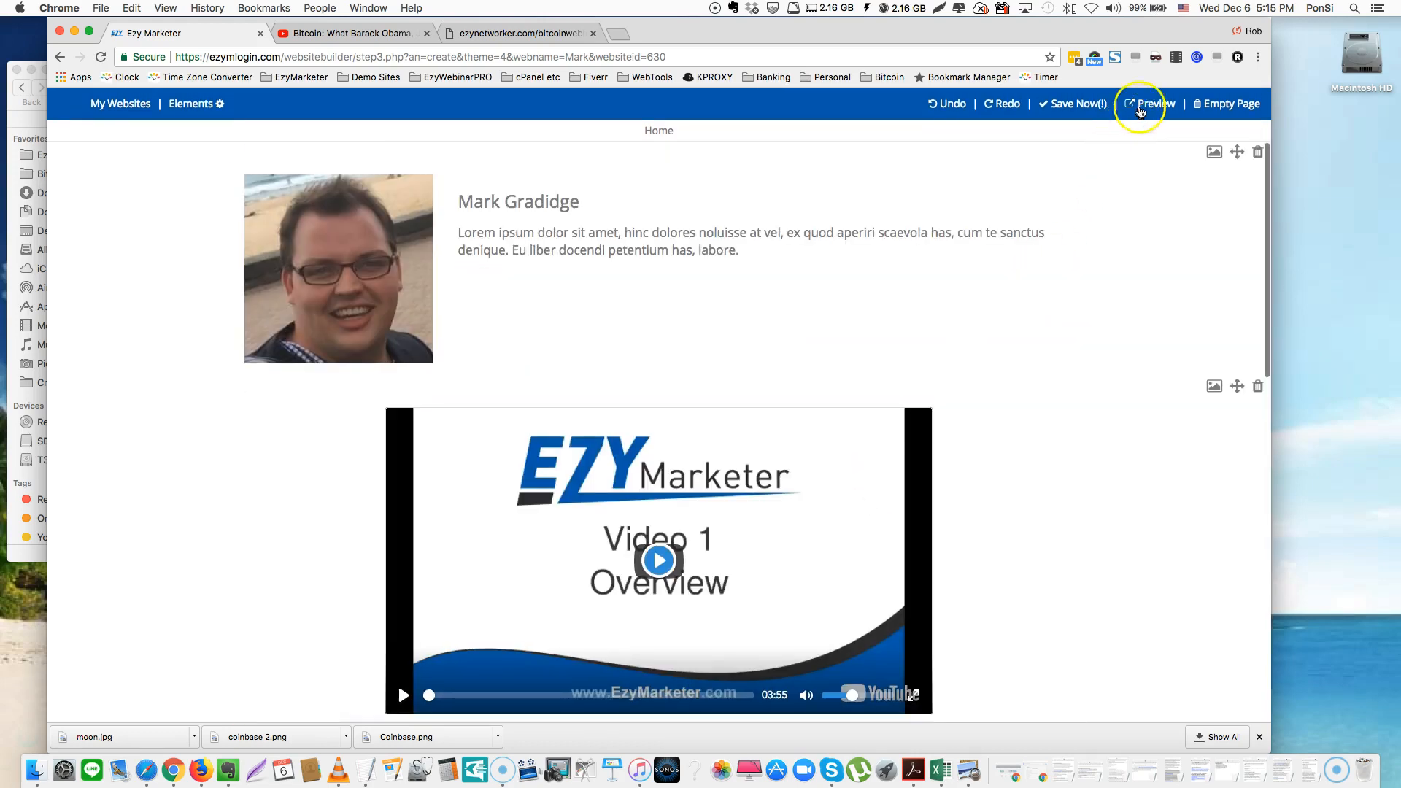
# Preview the page in a new tab, scroll through the profile, video and map form, then return to the editor
pyautogui.click(1147, 106)
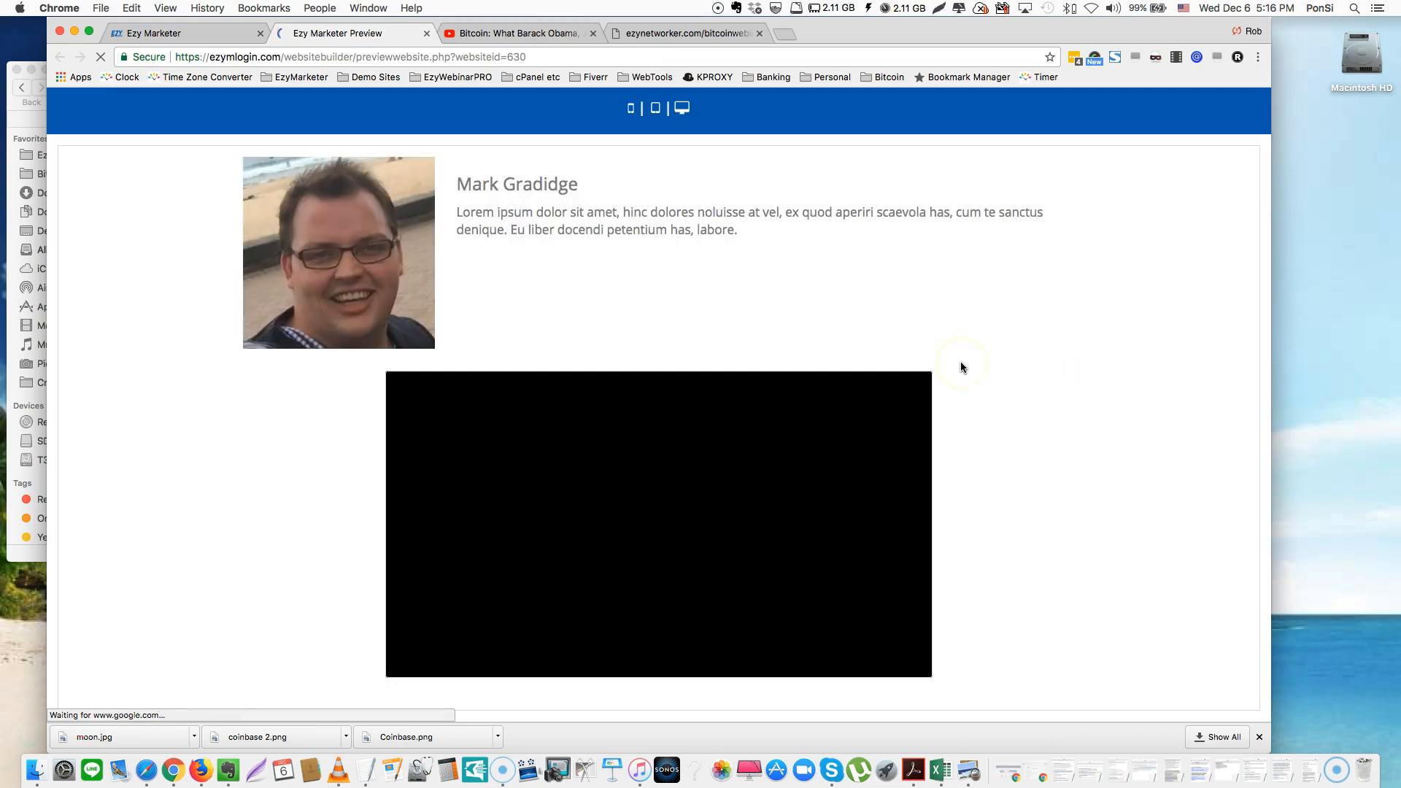
pyautogui.scroll(-3, 961, 366)
pyautogui.scroll(-10, 960, 366)
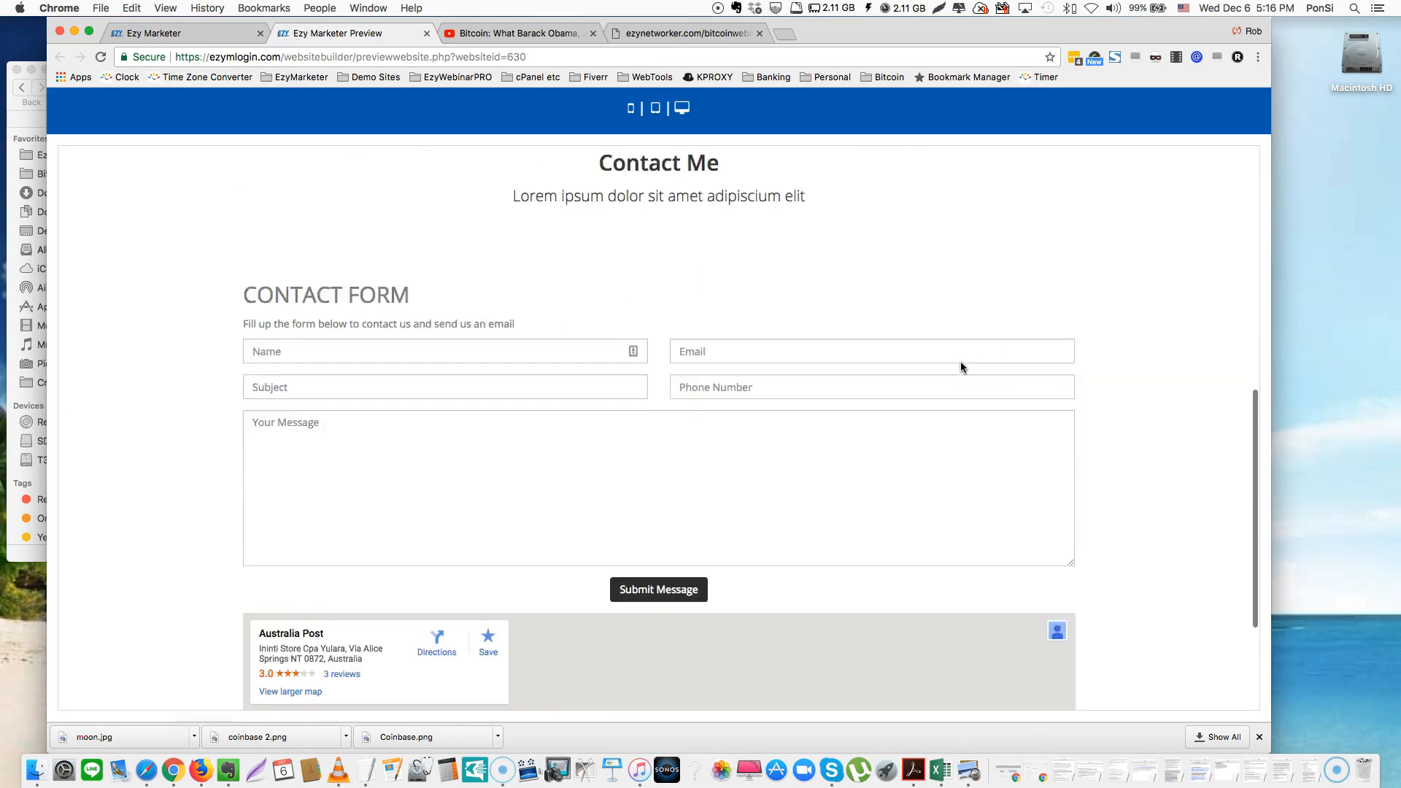
pyautogui.scroll(10, 960, 367)
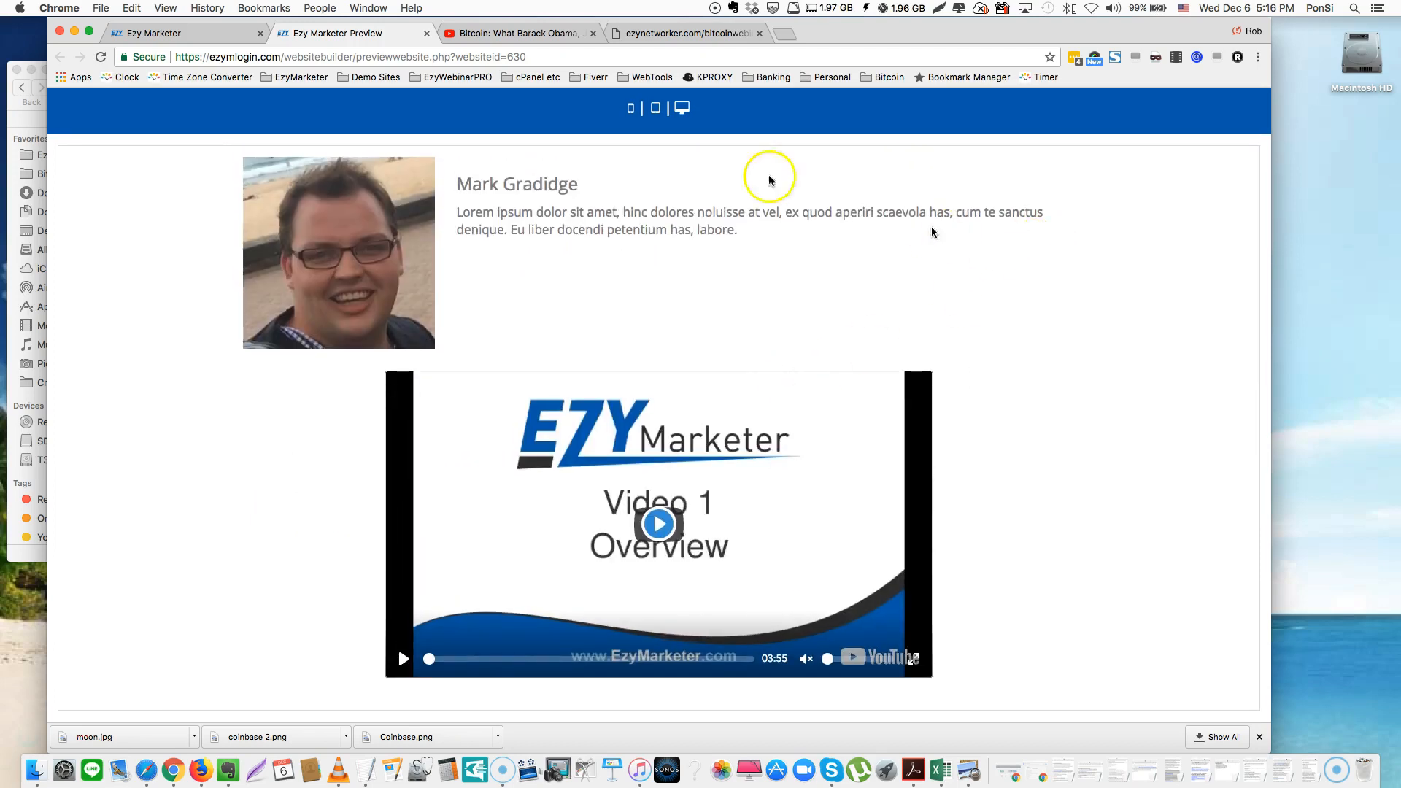
pyautogui.click(204, 36)
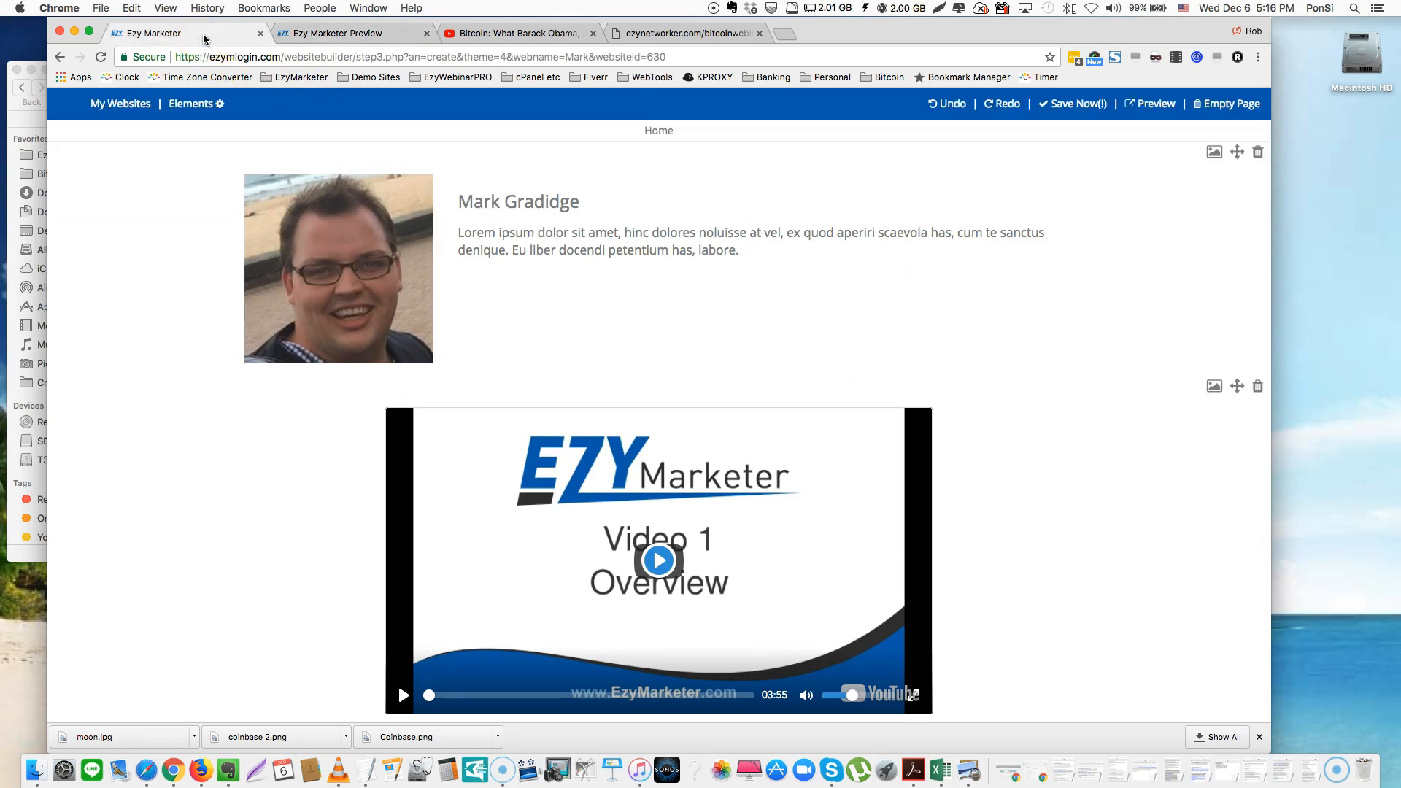